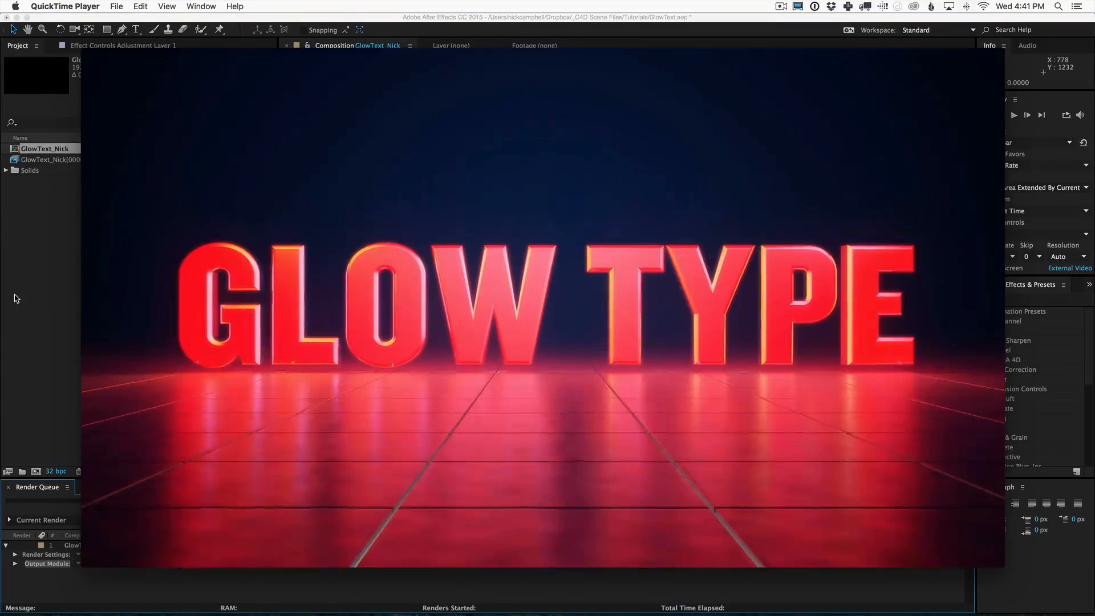
# Switch to Cinema 4D and add a MoText object to the empty scene.
pyautogui.press('super+Tab')
pyautogui.press('super+Tab')
pyautogui.press('super+Tab')
pyautogui.press('super+Tab')
pyautogui.press('super+Tab')
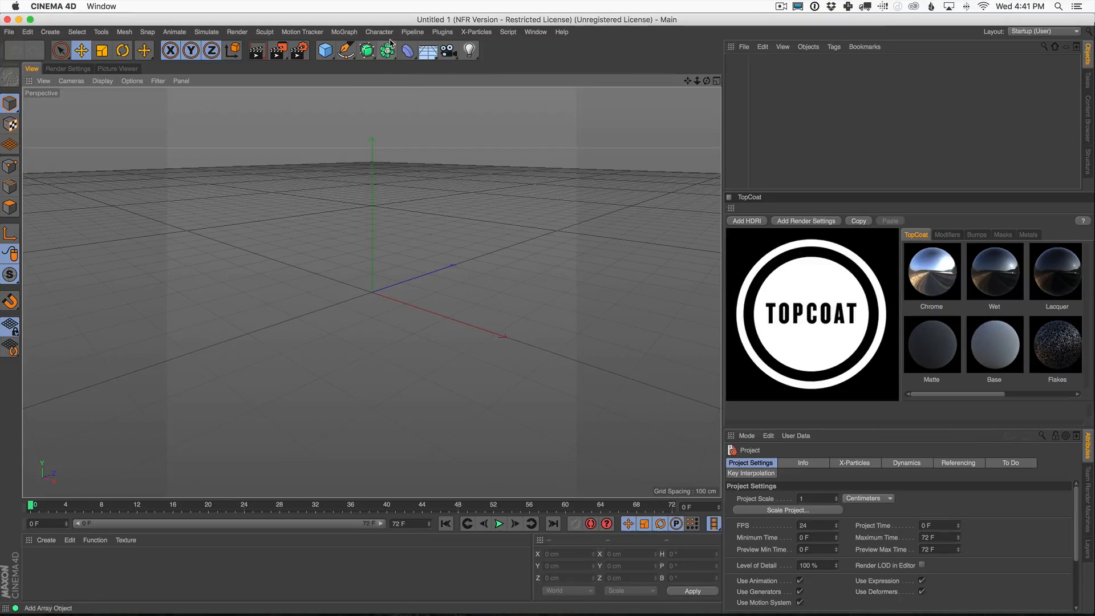
pyautogui.click(344, 32)
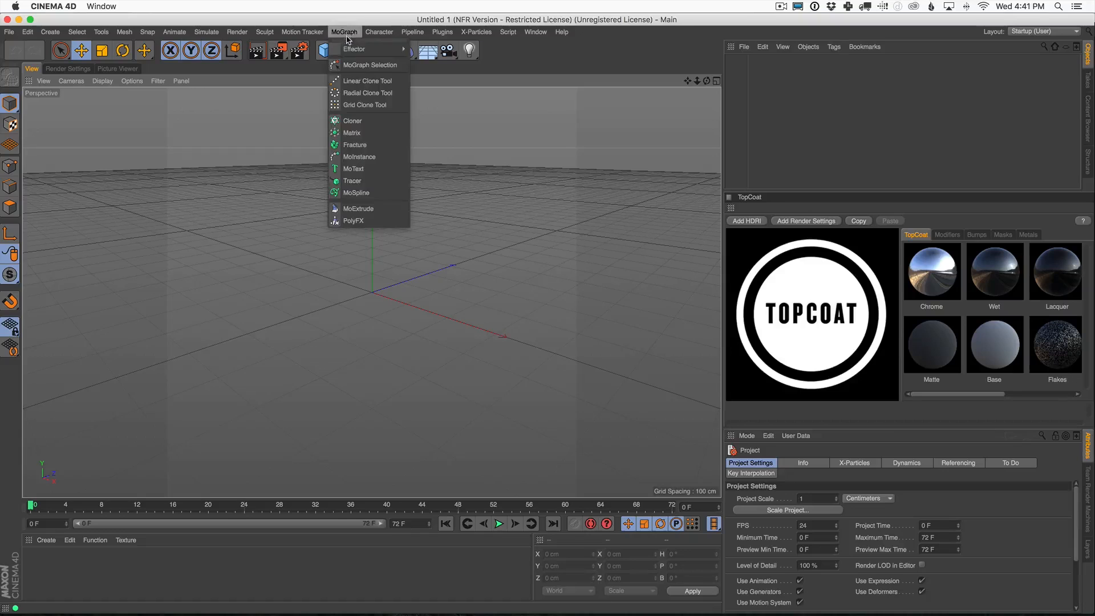
pyautogui.click(375, 170)
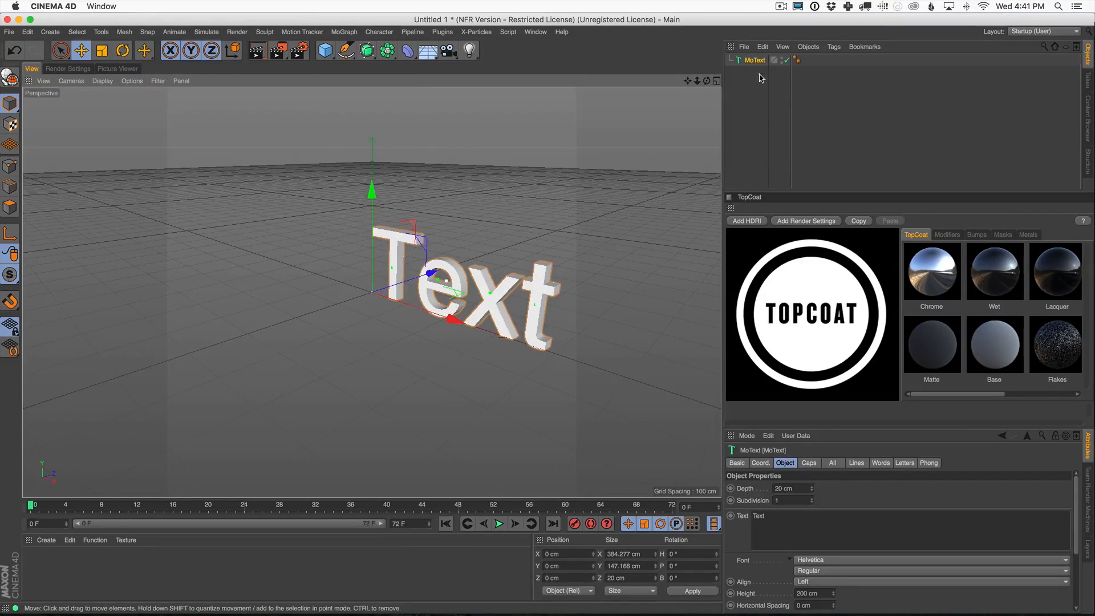
# Set the MoText object's text to "GLOW TEXT" and its alignment to Middle.
pyautogui.write('GLW')
pyautogui.press('BackSpace')
pyautogui.write('OW TEXT')
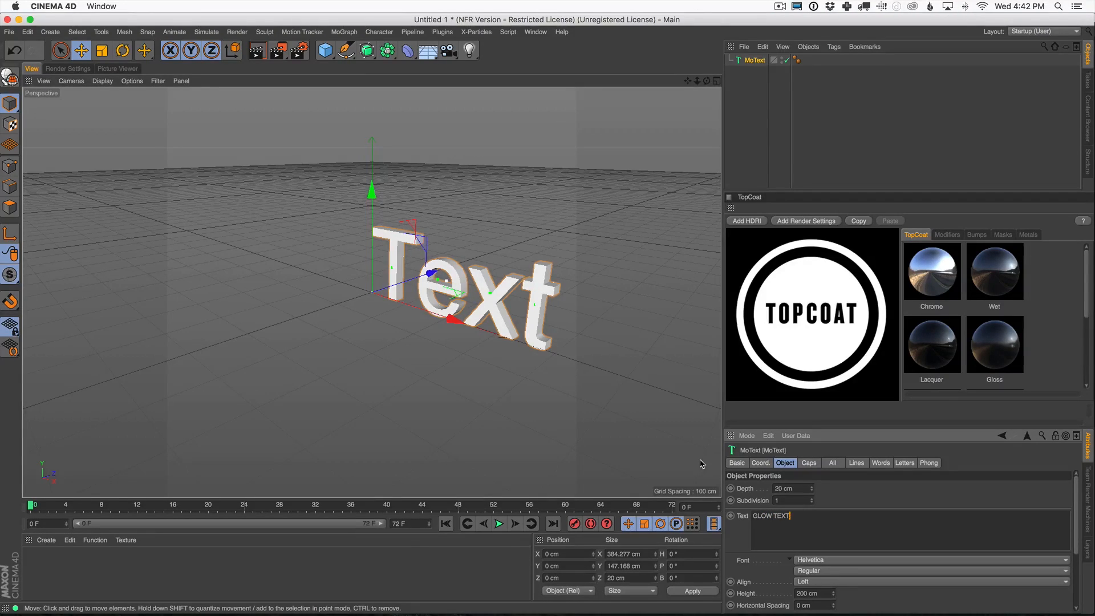
pyautogui.click(755, 93)
pyautogui.click(752, 61)
pyautogui.keyDown('alt'); pyautogui.moveTo(390, 291); pyautogui.dragTo(508, 254); pyautogui.keyUp('alt')
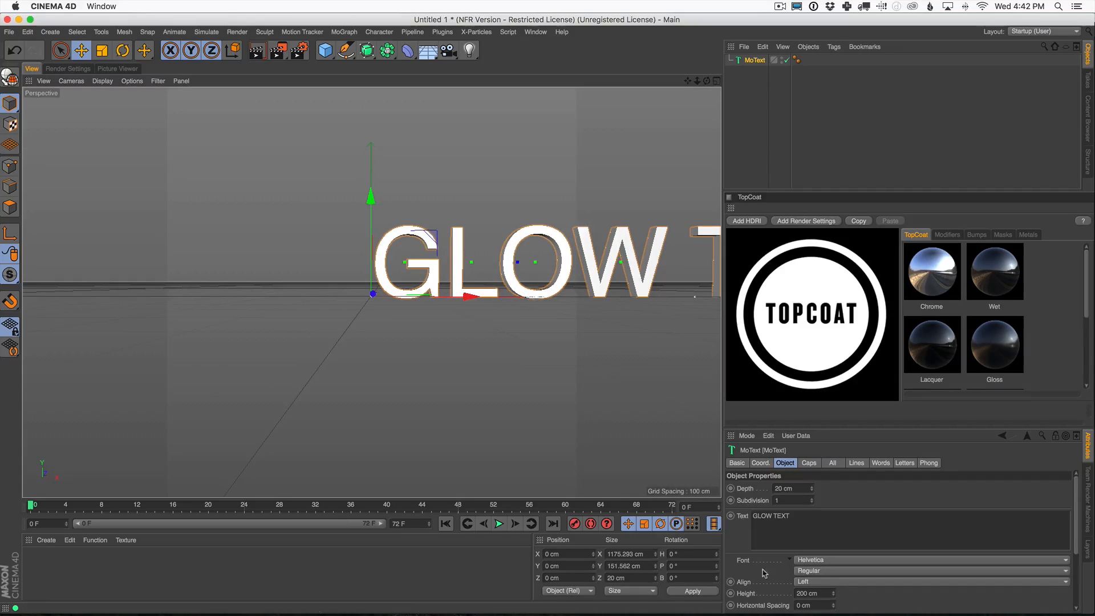
pyautogui.click(815, 582)
# Change the MoText font to Knockout.
pyautogui.click(827, 560)
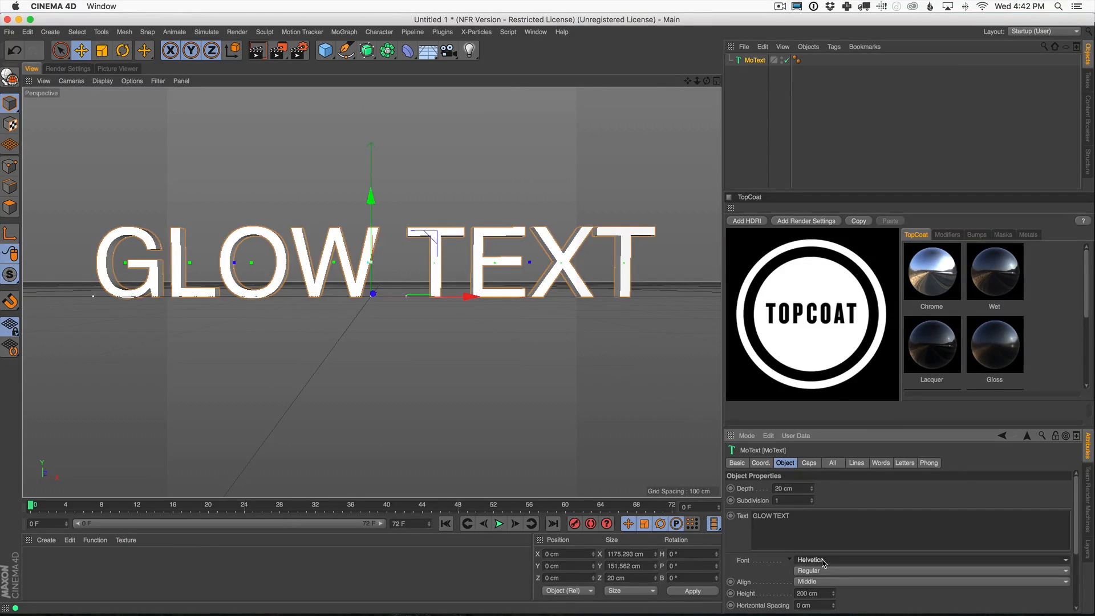
pyautogui.click(825, 561)
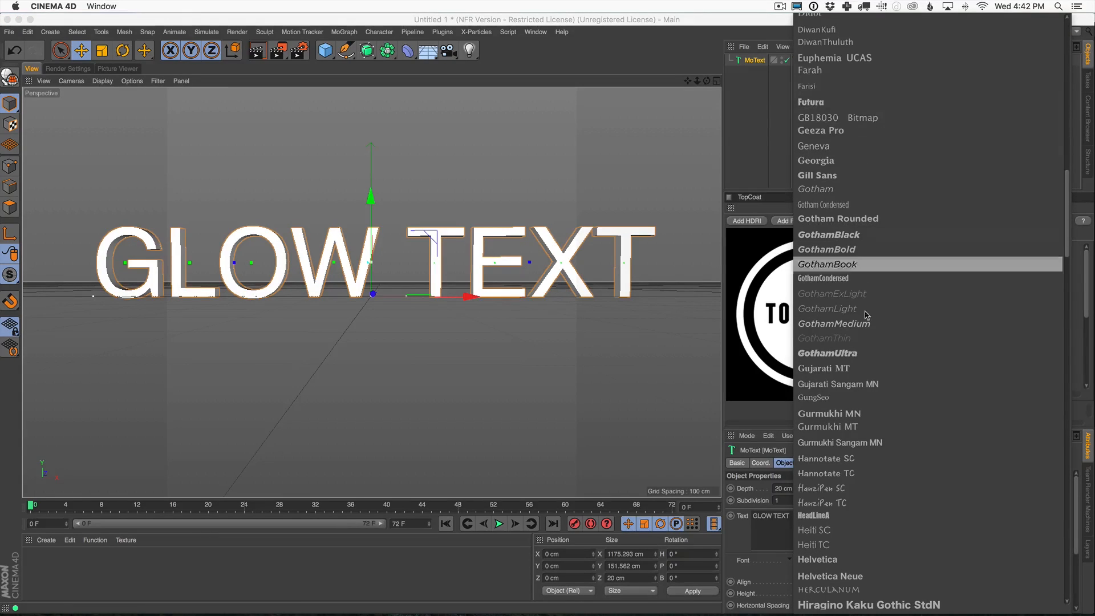
pyautogui.scroll(-10, 867, 600)
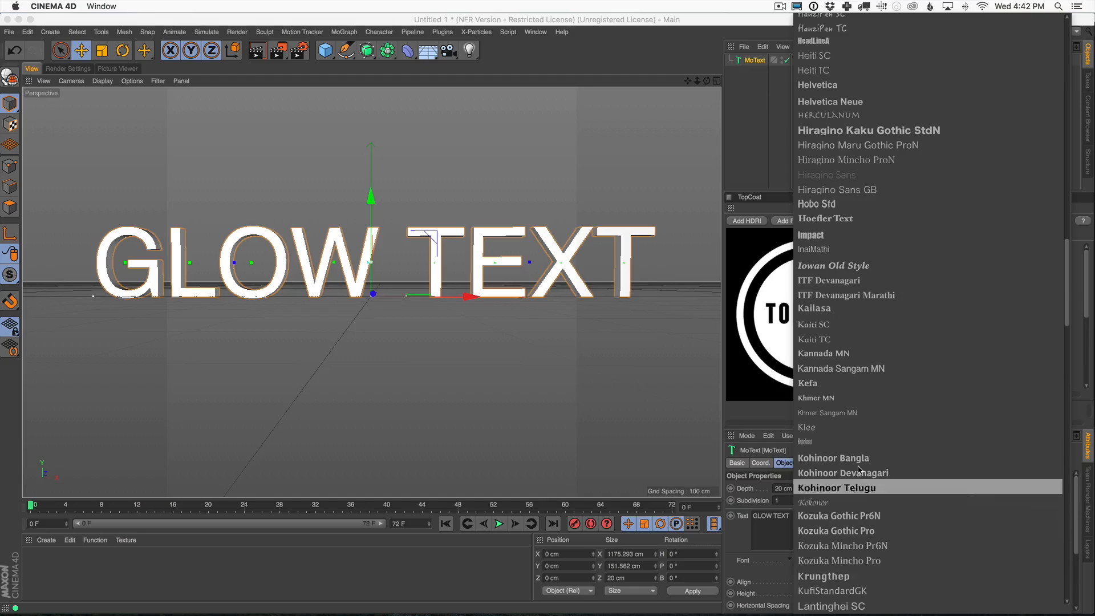
pyautogui.click(858, 442)
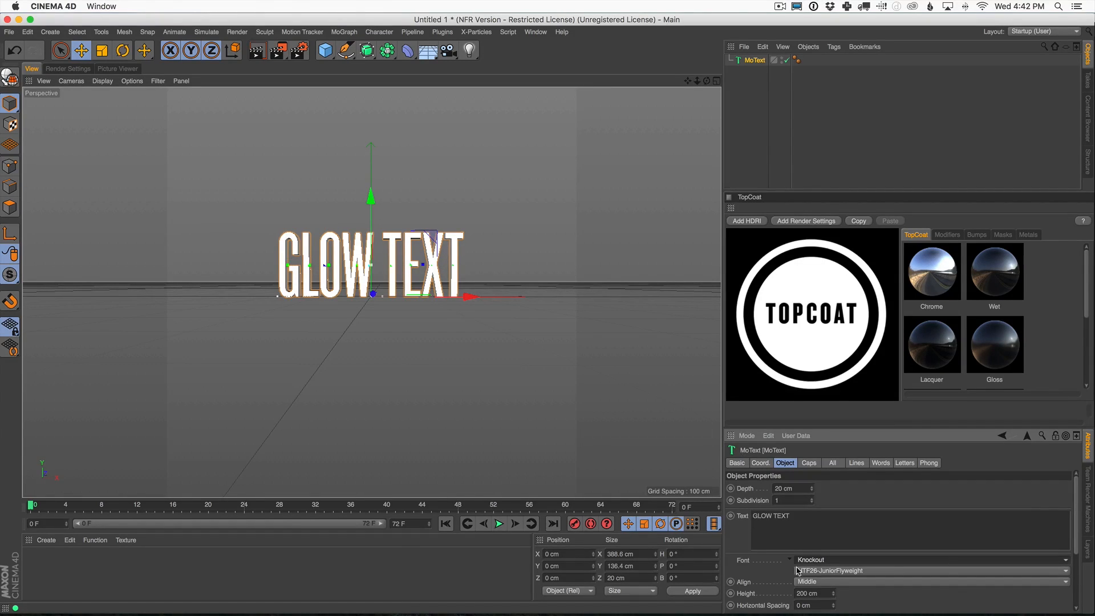
# Try the HTF74-FullSumo and HTF48-Featherweight styles of Knockout on the text.
pyautogui.click(827, 571)
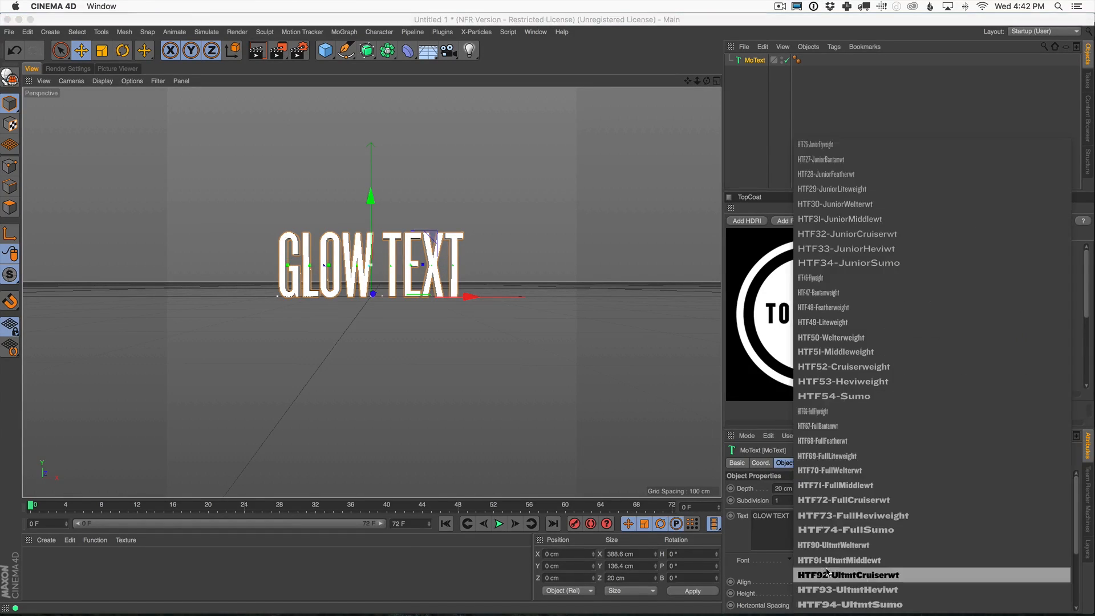
pyautogui.click(846, 532)
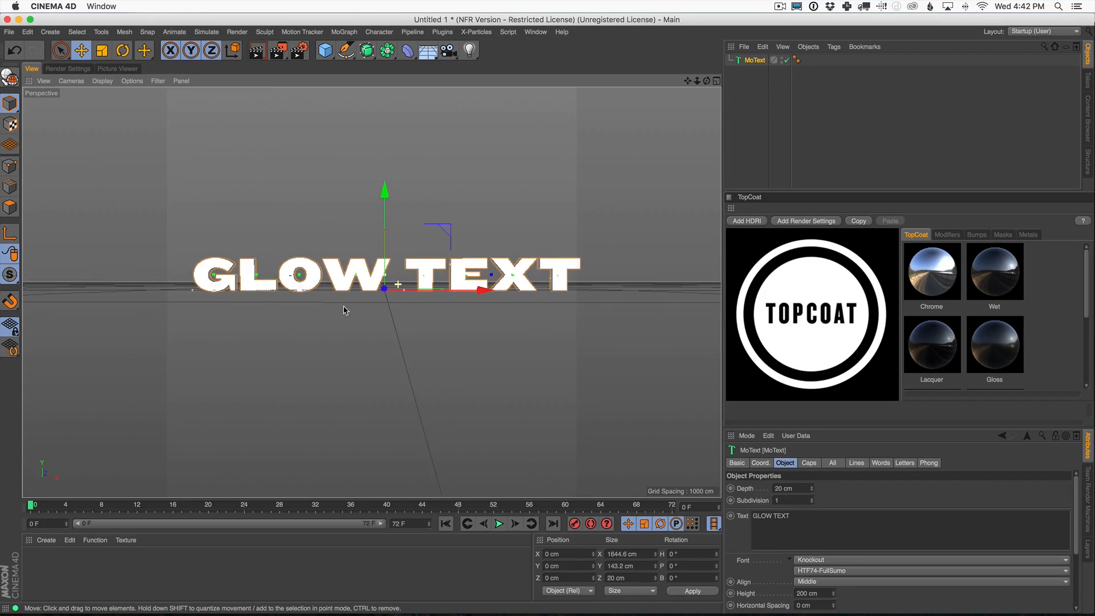
pyautogui.click(827, 570)
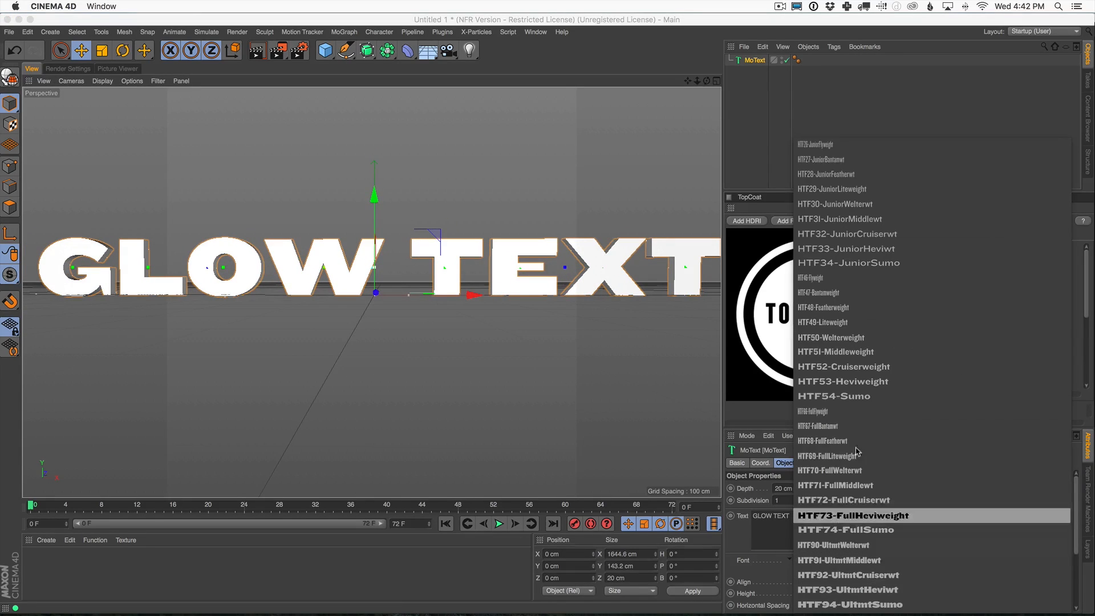
pyautogui.click(832, 308)
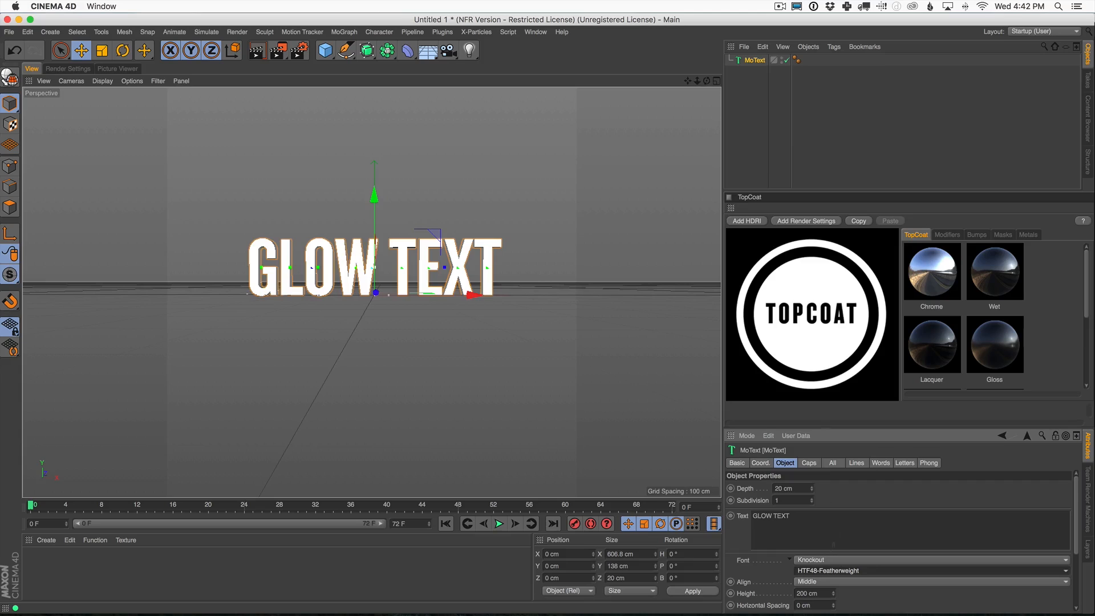
# Set the Knockout font style of the text to HTF50-Welterweight.
pyautogui.click(828, 572)
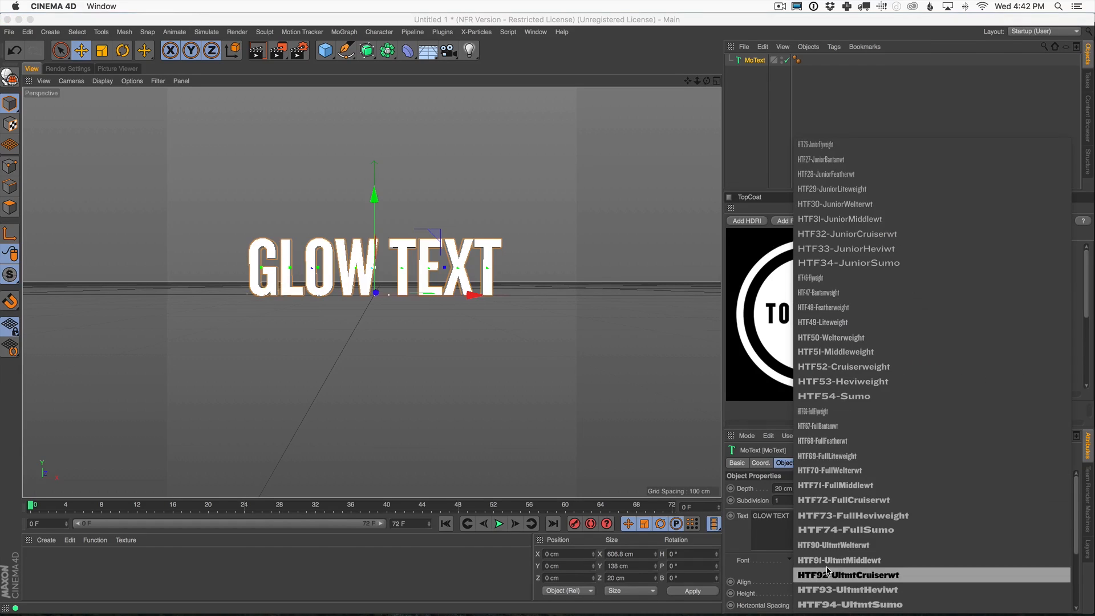
pyautogui.click(832, 340)
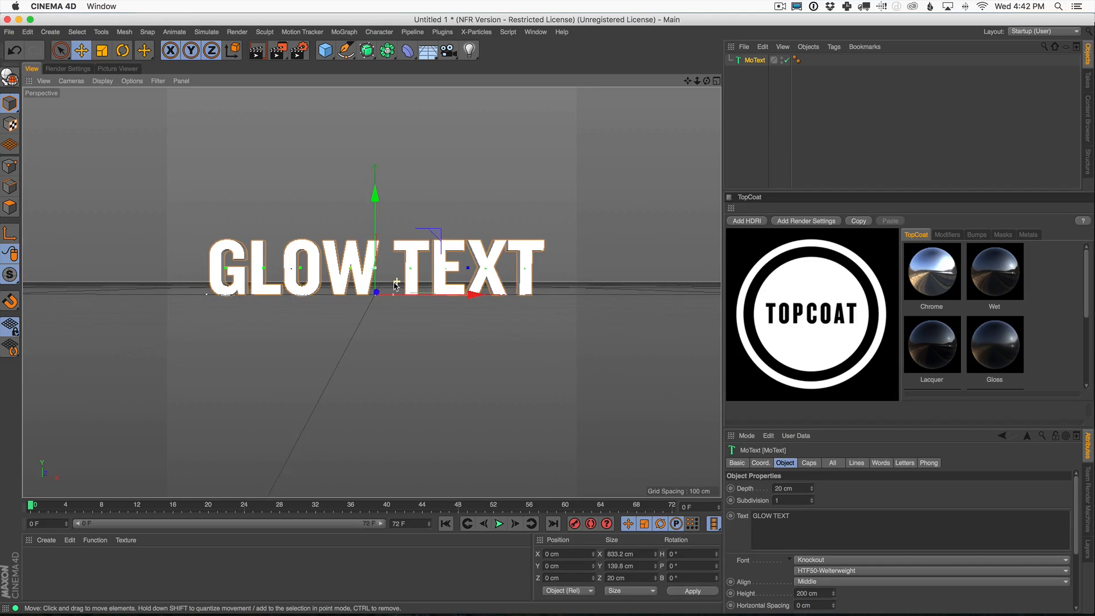
pyautogui.scroll(-1, 397, 282)
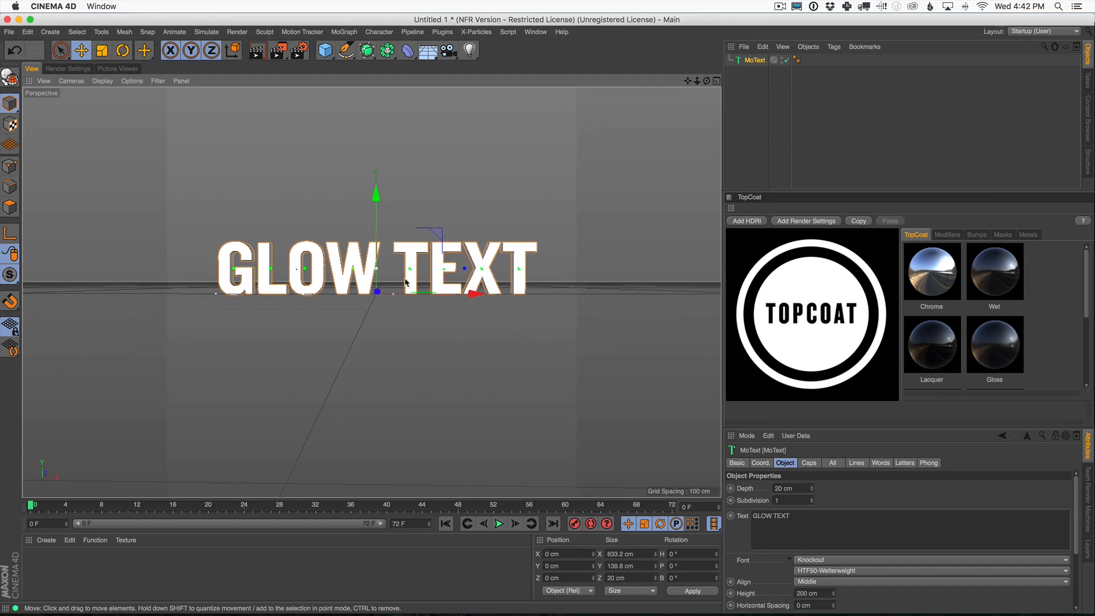
pyautogui.keyDown('alt'); pyautogui.moveTo(404, 281); pyautogui.dragTo(408, 286); pyautogui.keyUp('alt')
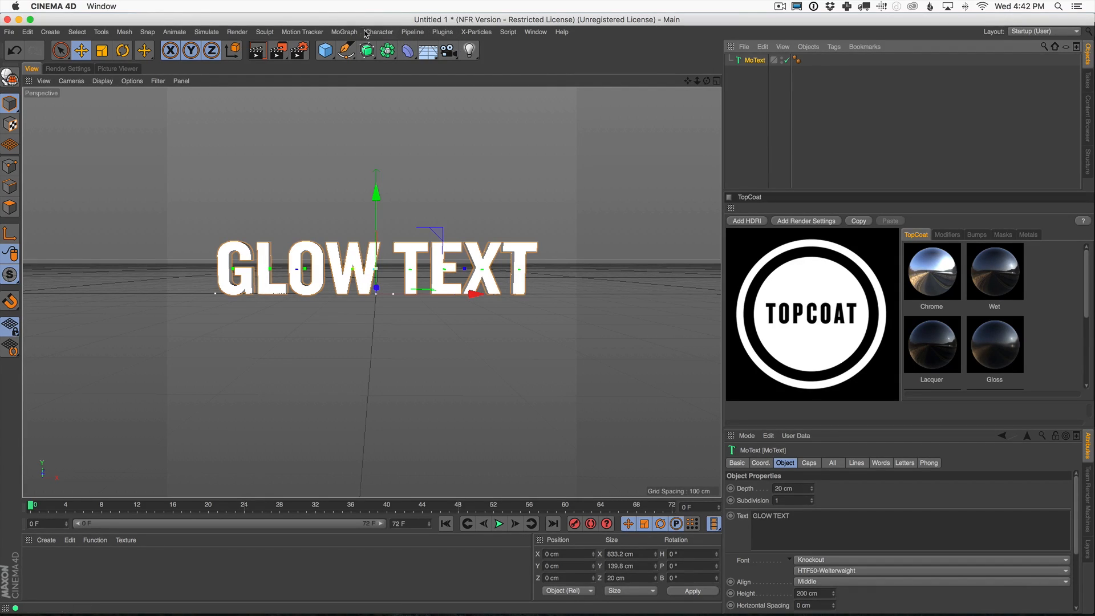
# Add a Plain effector to the MoText object and check the effects assigned to its letters.
pyautogui.click(344, 32)
pyautogui.moveTo(365, 49)
pyautogui.click(431, 65)
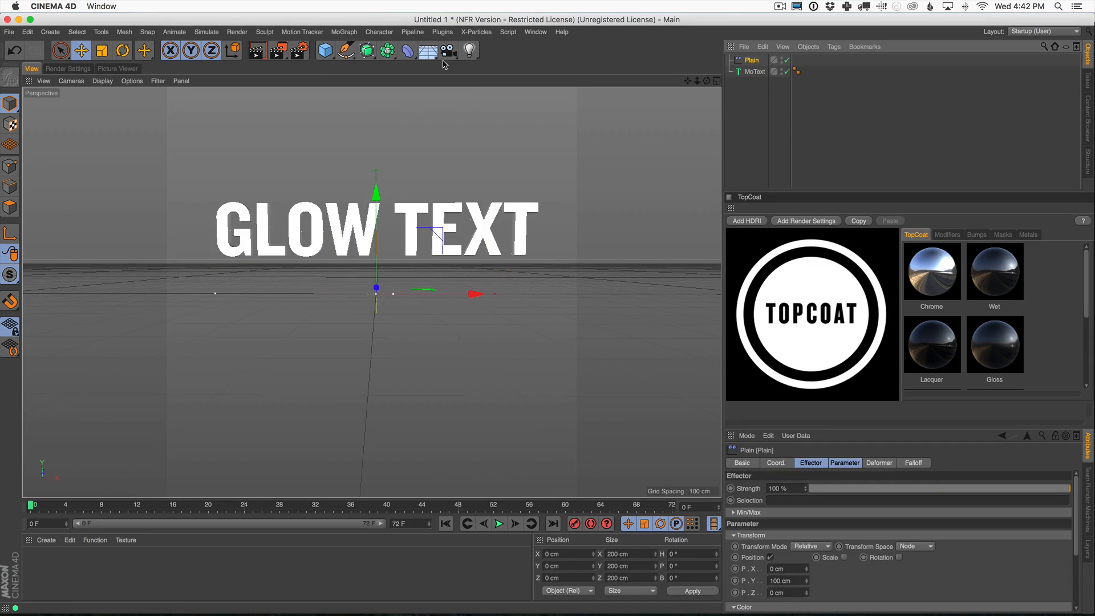
pyautogui.click(755, 71)
pyautogui.click(906, 464)
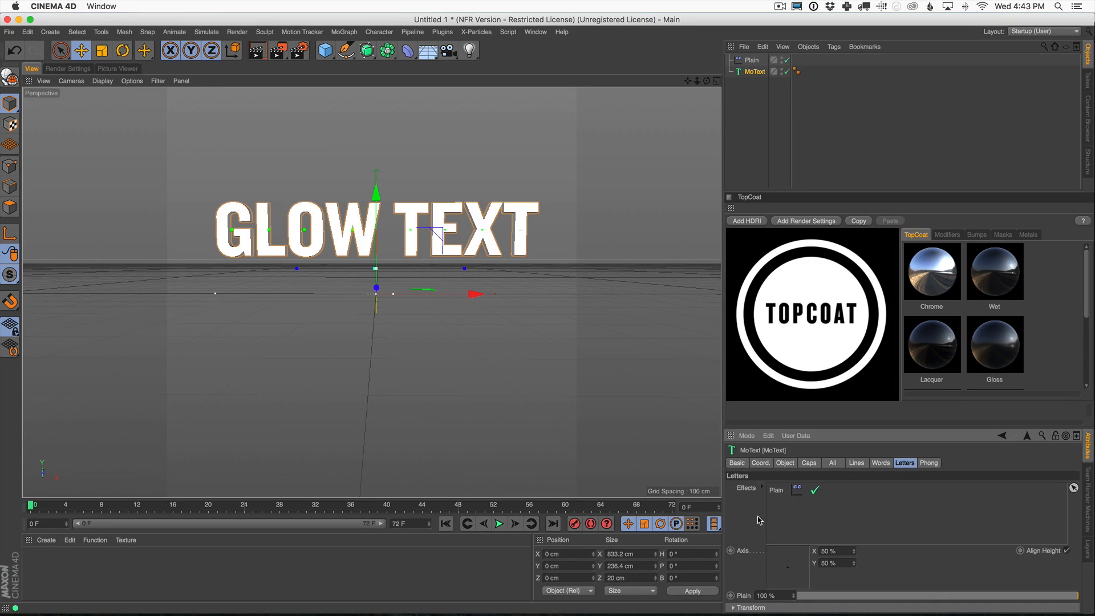
# Try a lower Y position offset on the Plain effector and undo the change.
pyautogui.click(752, 59)
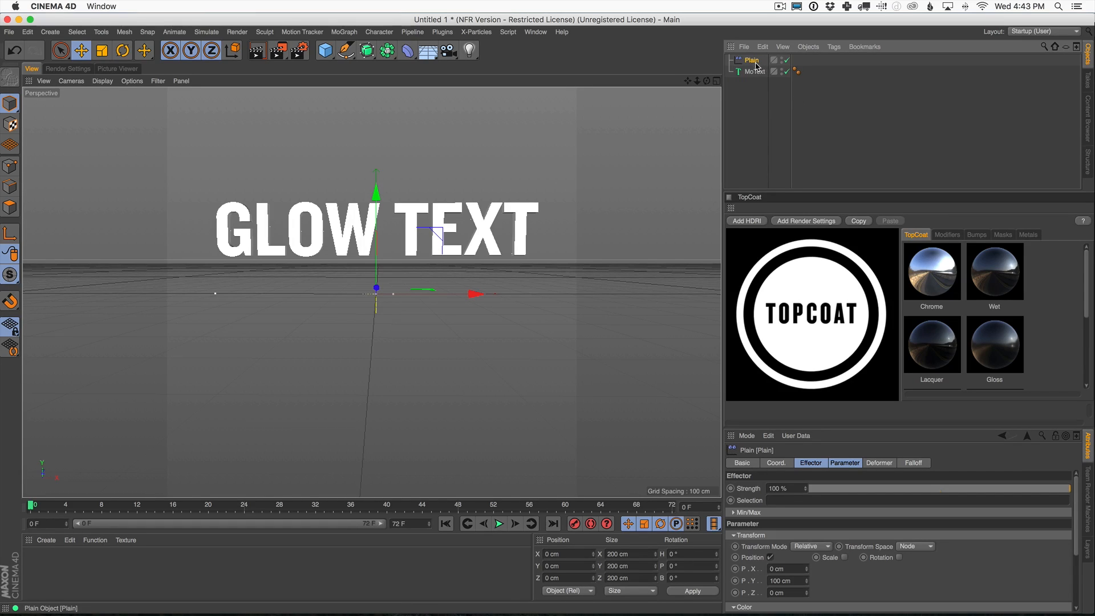
pyautogui.moveTo(807, 583)
pyautogui.mouseDown()
pyautogui.moveTo(807, 574)
pyautogui.moveTo(807, 595)
pyautogui.mouseUp()
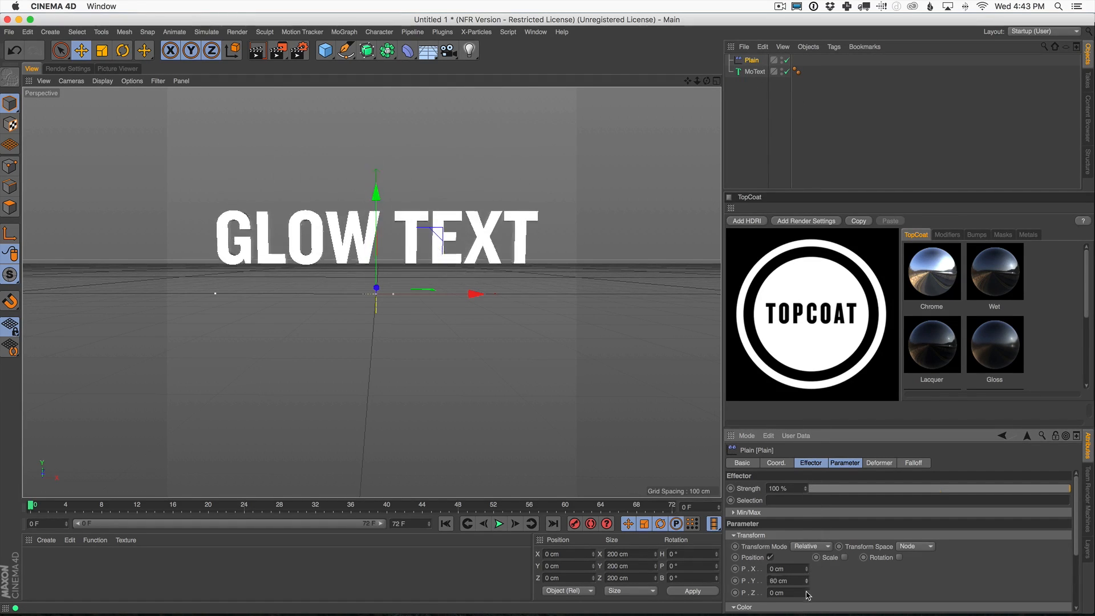
pyautogui.press('super+z')
pyautogui.press('super+z')
pyautogui.press('super+z')
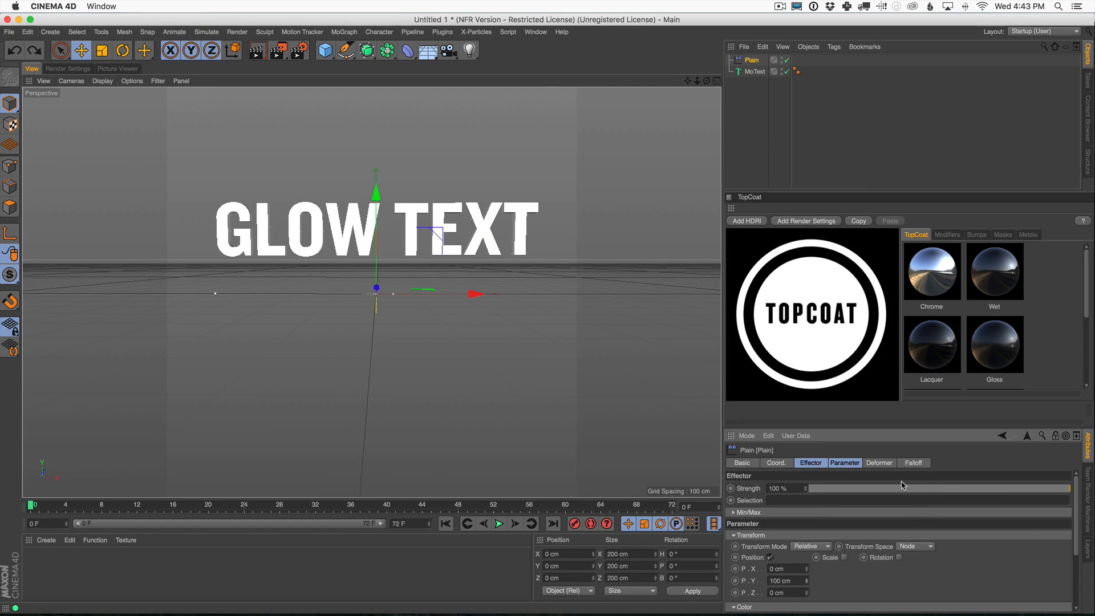
# Set the Plain effector's falloff shape to Linear.
pyautogui.click(913, 464)
pyautogui.click(799, 488)
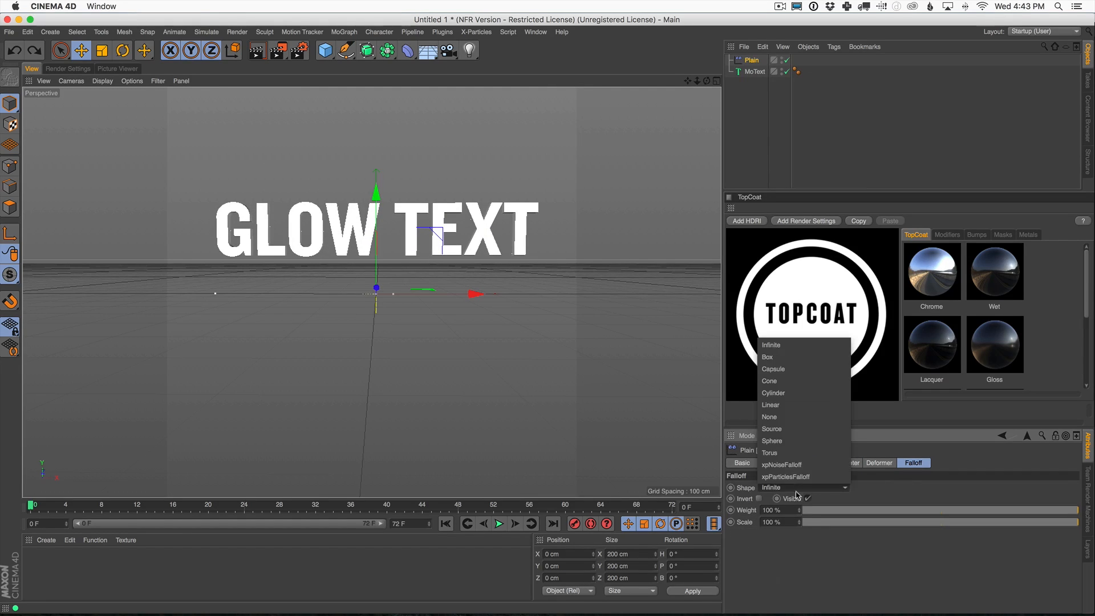
pyautogui.click(792, 406)
# Rotate the Plain effector's heading to 90° and slide it along the text to about X -10 cm.
pyautogui.press('r')
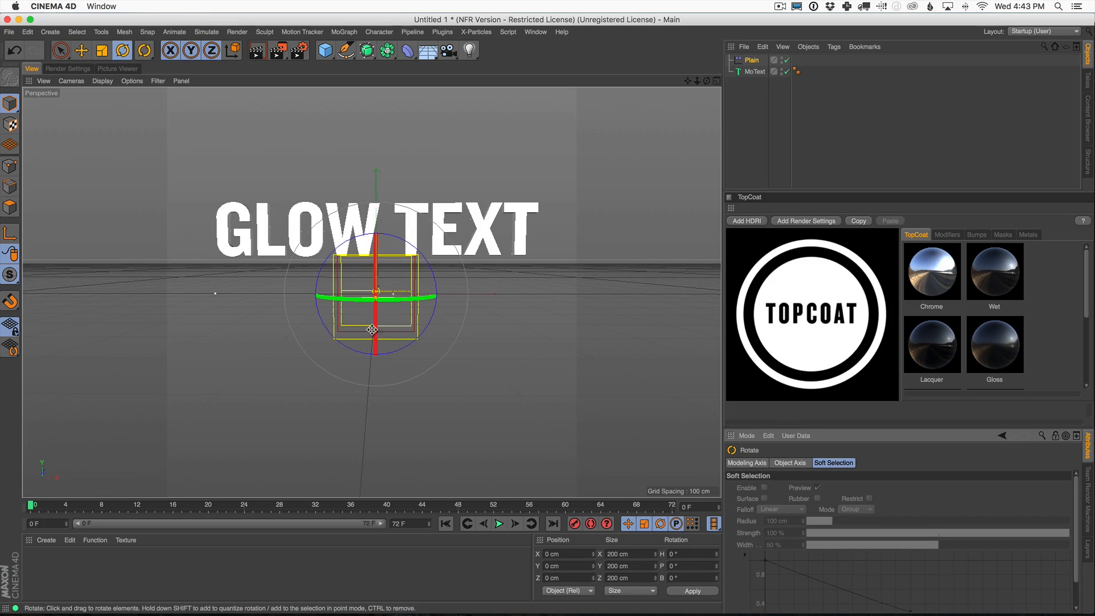
pyautogui.moveTo(351, 298); pyautogui.dragTo(477, 286)
pyautogui.press('e')
pyautogui.moveTo(349, 293); pyautogui.dragTo(312, 345)
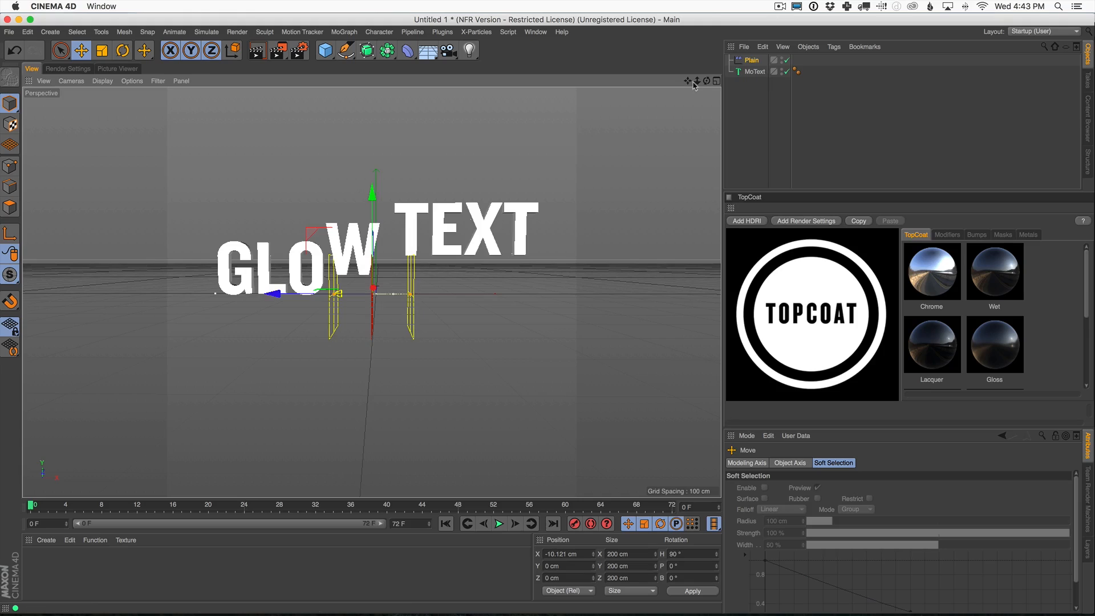
# Stretch the Plain effector's linear falloff to about 444 cm in Z with 100% falloff, and shift the effector to about X 15 cm.
pyautogui.click(752, 61)
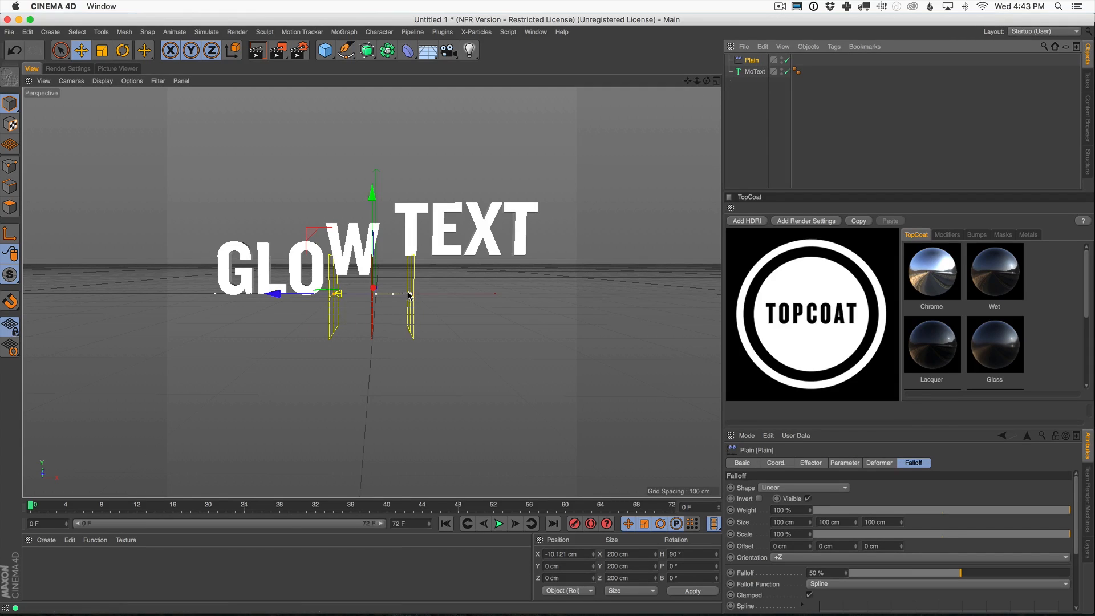
pyautogui.moveTo(410, 296); pyautogui.dragTo(543, 295)
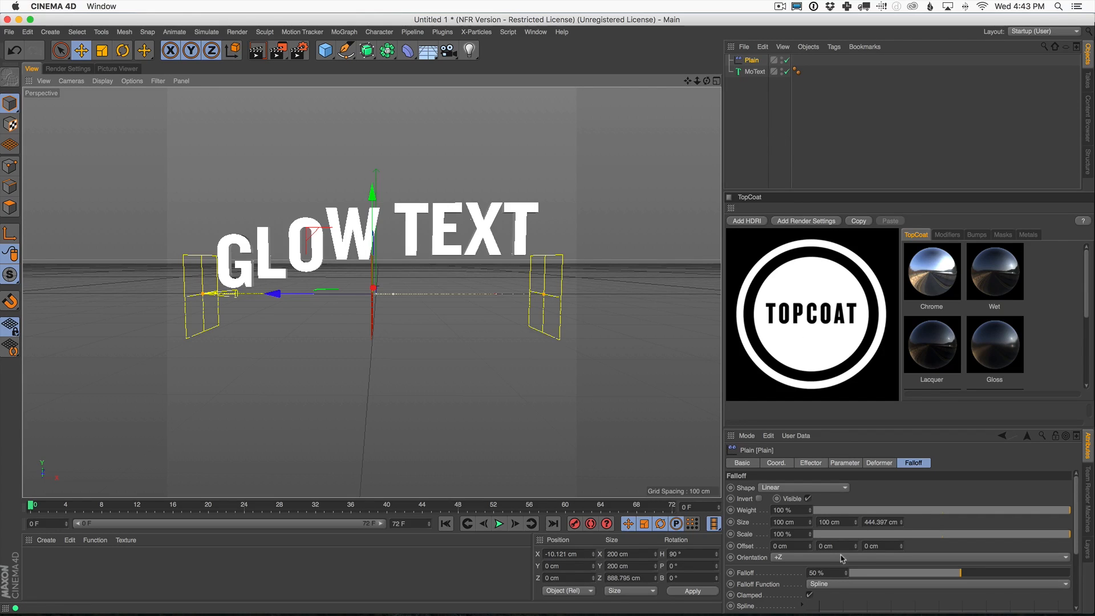
pyautogui.moveTo(951, 574); pyautogui.dragTo(1072, 577)
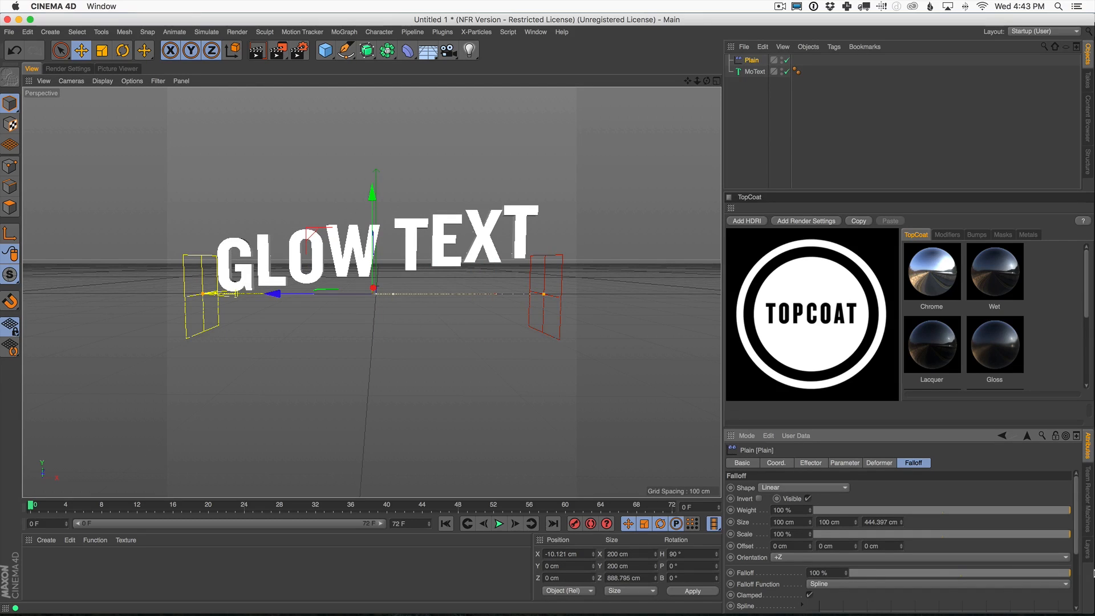
pyautogui.moveTo(275, 294); pyautogui.dragTo(174, 314)
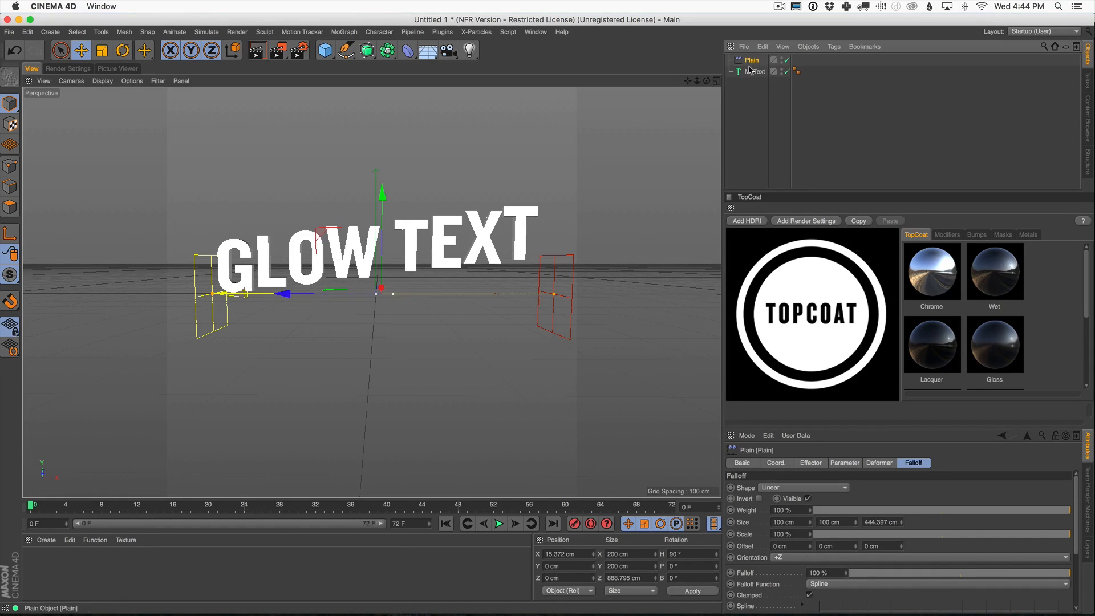
# Show the Plain effector's Parameter settings and collapse the TopCoat palette to enlarge the attributes area.
pyautogui.click(847, 465)
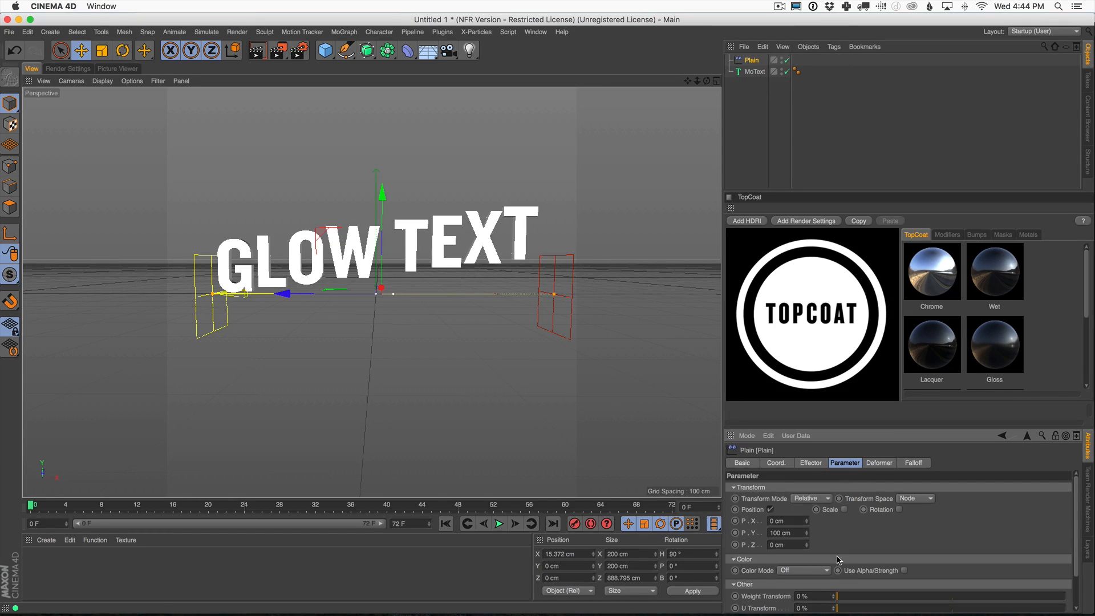
pyautogui.moveTo(845, 426); pyautogui.dragTo(845, 405)
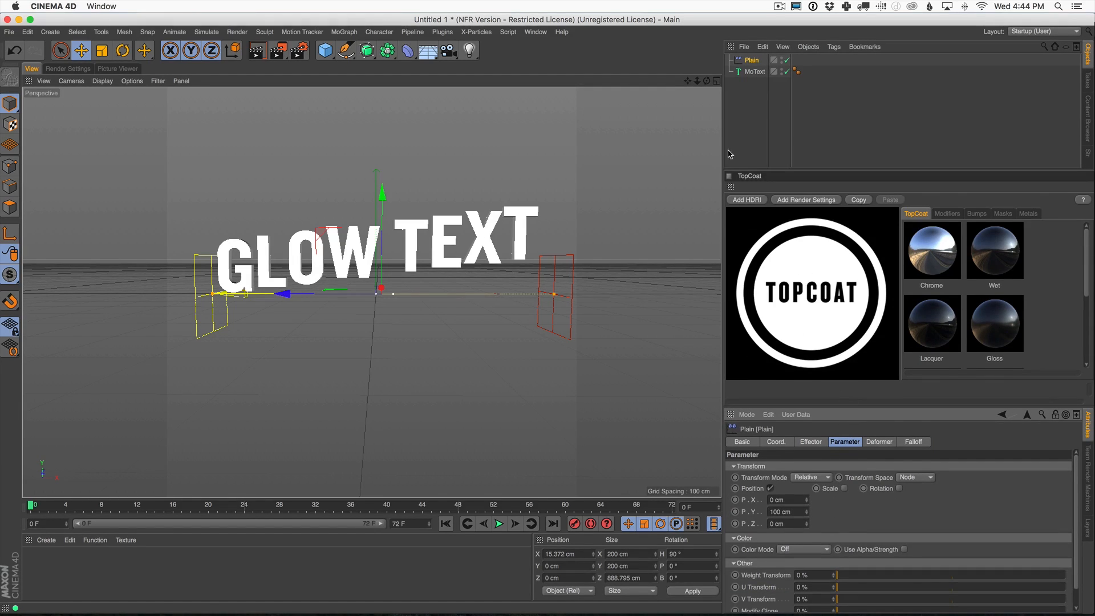
pyautogui.click(730, 177)
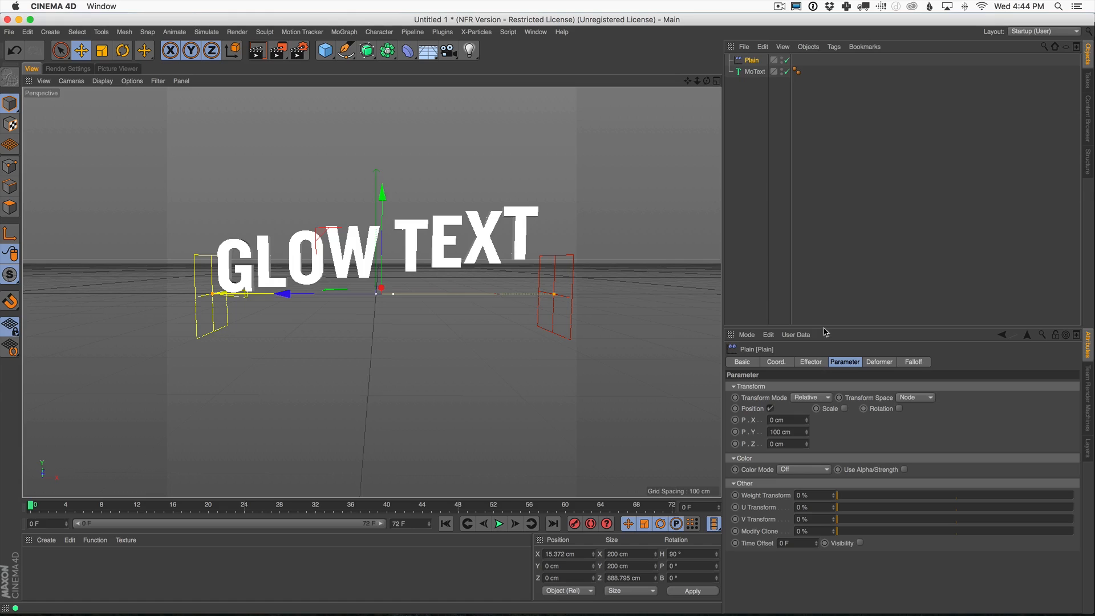
pyautogui.moveTo(833, 324); pyautogui.dragTo(829, 238)
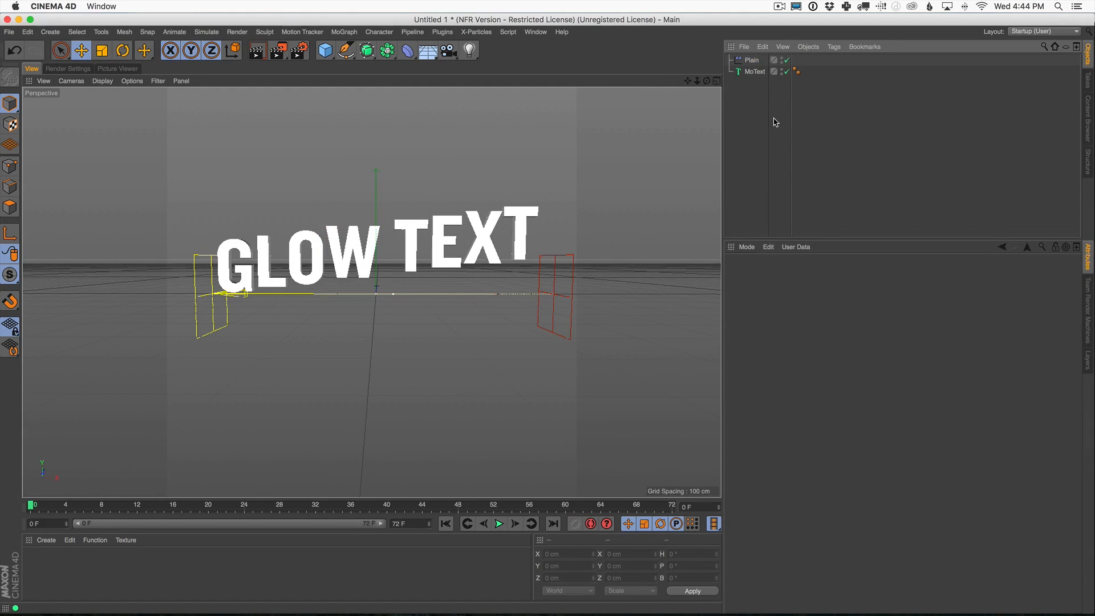
# Set the Plain effector's color mode to User Defined.
pyautogui.click(752, 60)
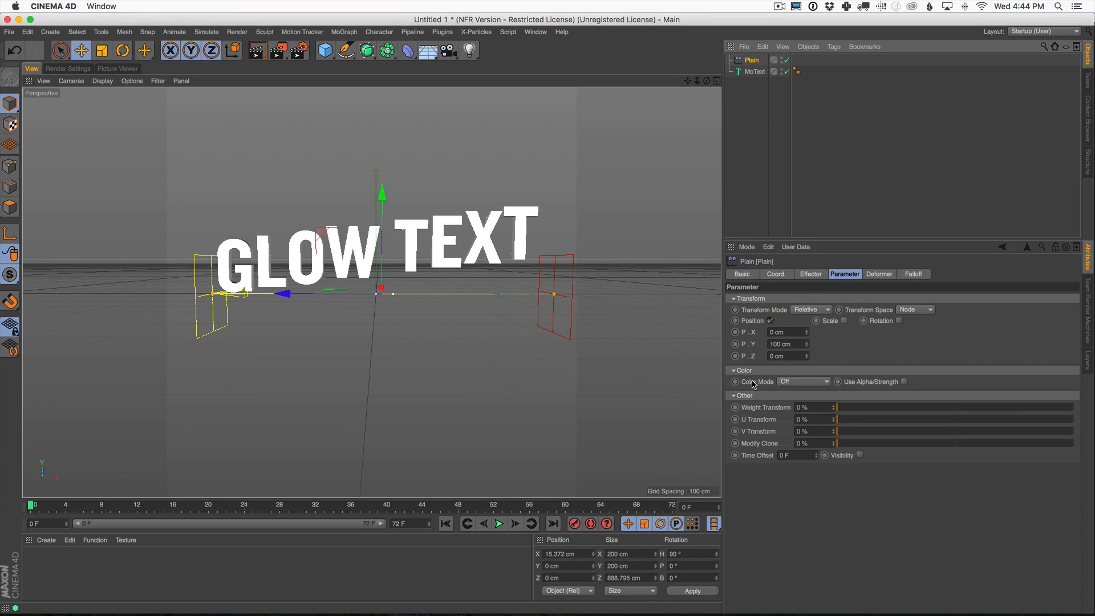
pyautogui.click(789, 382)
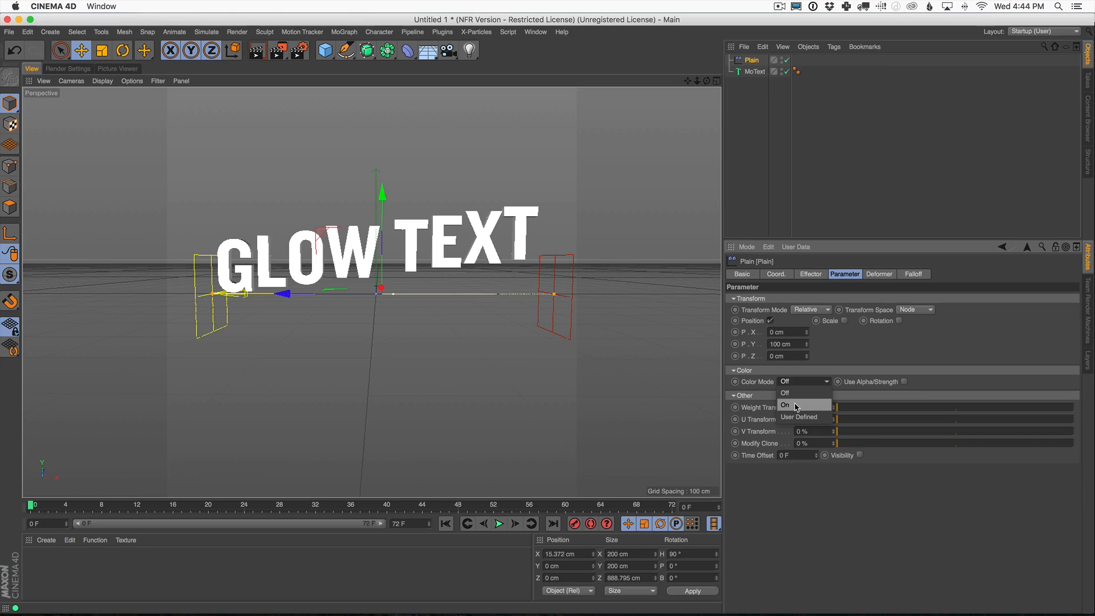
pyautogui.click(797, 406)
pyautogui.click(803, 382)
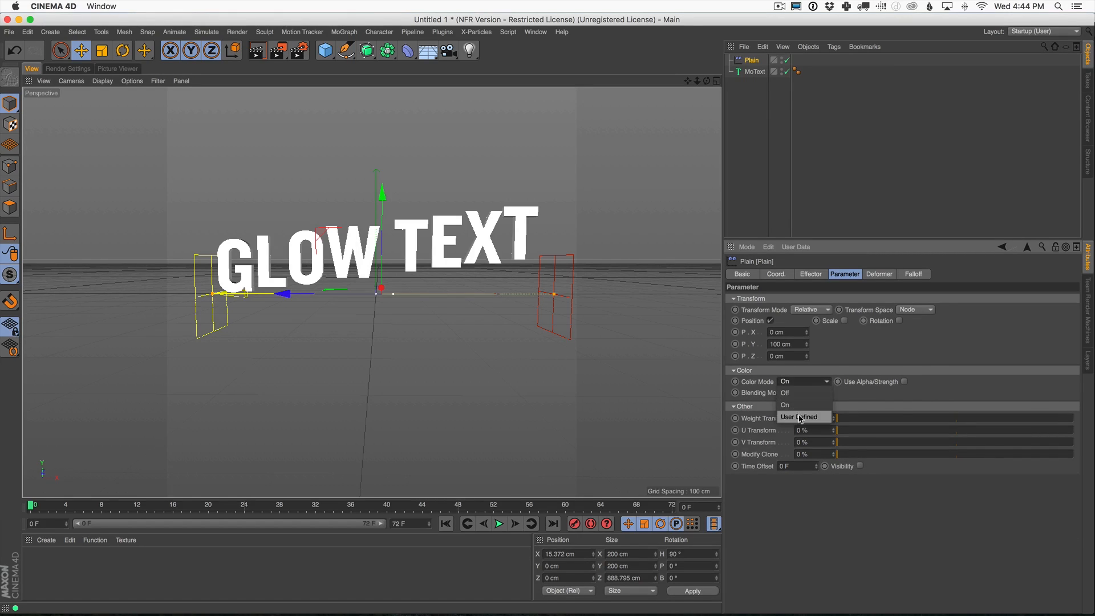
pyautogui.click(802, 417)
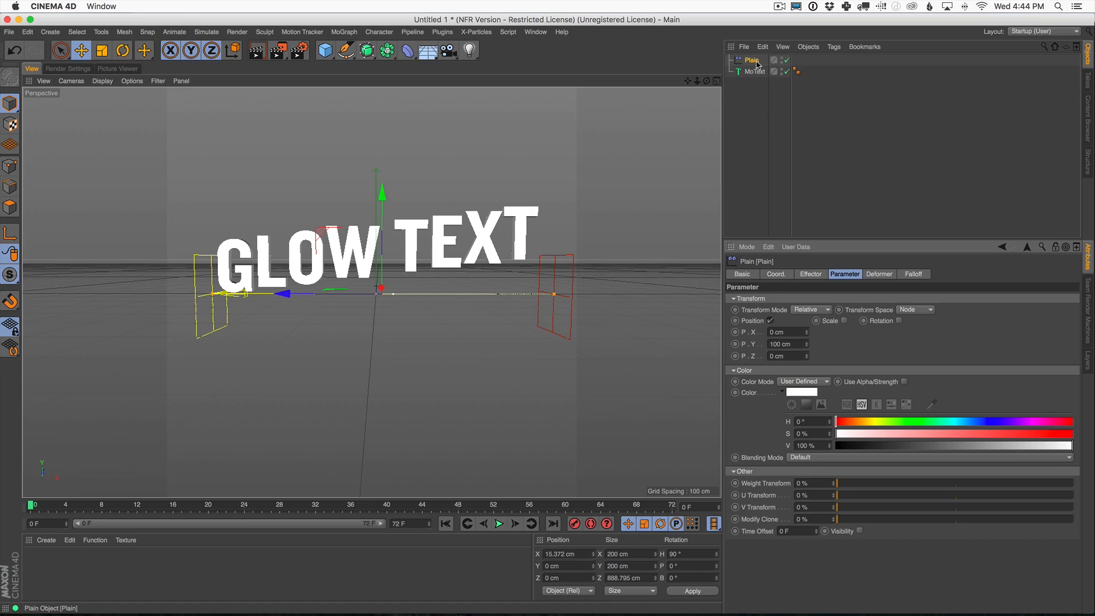
# Set the Plain effector's color to black with V at 0% and slide the effector to about X -32 cm.
pyautogui.click(804, 392)
pyautogui.moveTo(745, 407); pyautogui.dragTo(741, 408)
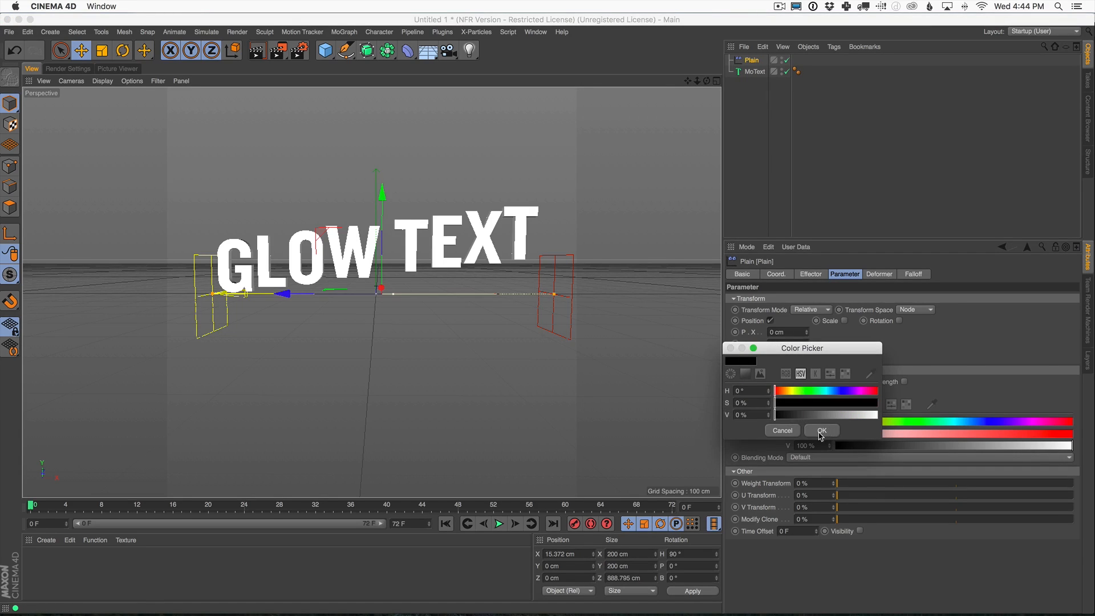
pyautogui.click(822, 431)
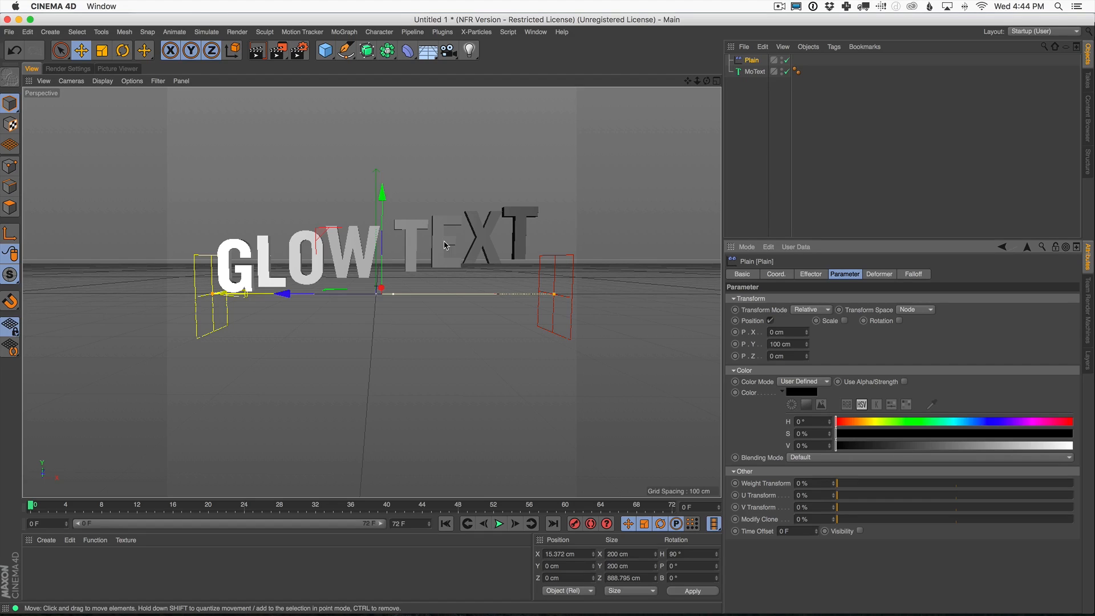
pyautogui.moveTo(350, 295)
pyautogui.mouseDown()
pyautogui.moveTo(587, 300)
pyautogui.moveTo(154, 305)
pyautogui.moveTo(3, 319)
pyautogui.moveTo(628, 302)
pyautogui.moveTo(151, 311)
pyautogui.moveTo(371, 308)
pyautogui.moveTo(298, 308)
pyautogui.mouseUp()
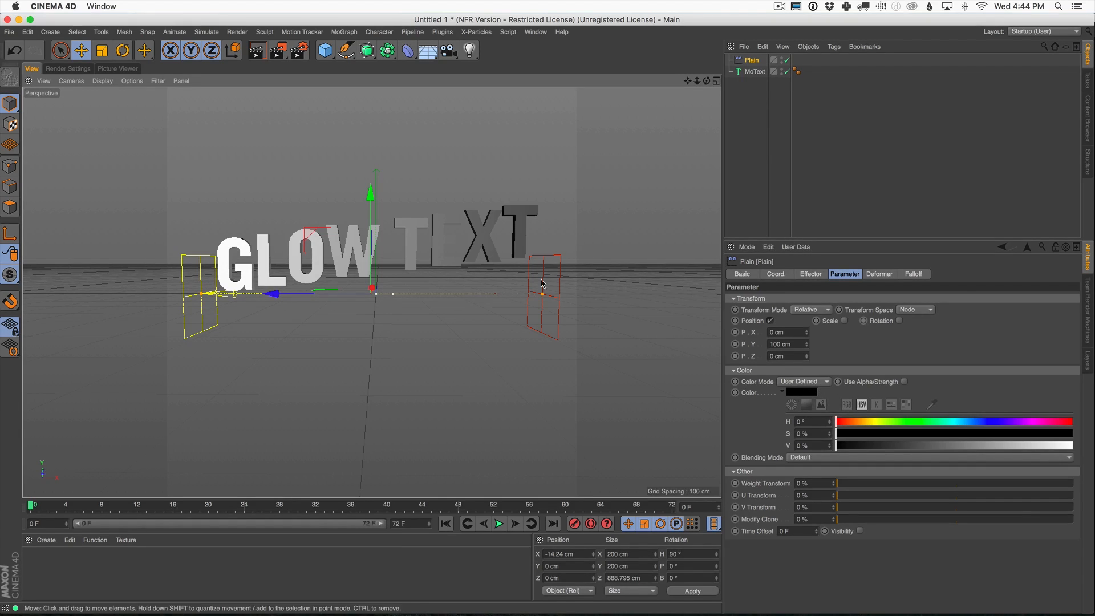
pyautogui.moveTo(349, 297); pyautogui.dragTo(345, 329)
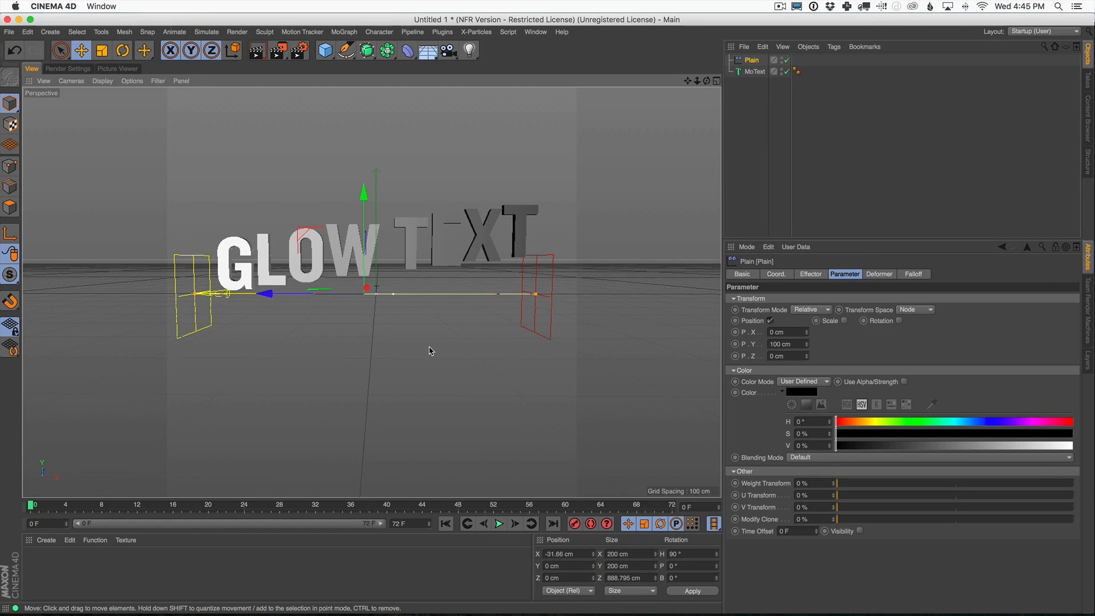
# Create a new material and apply it to the MoText object.
pyautogui.click(46, 540)
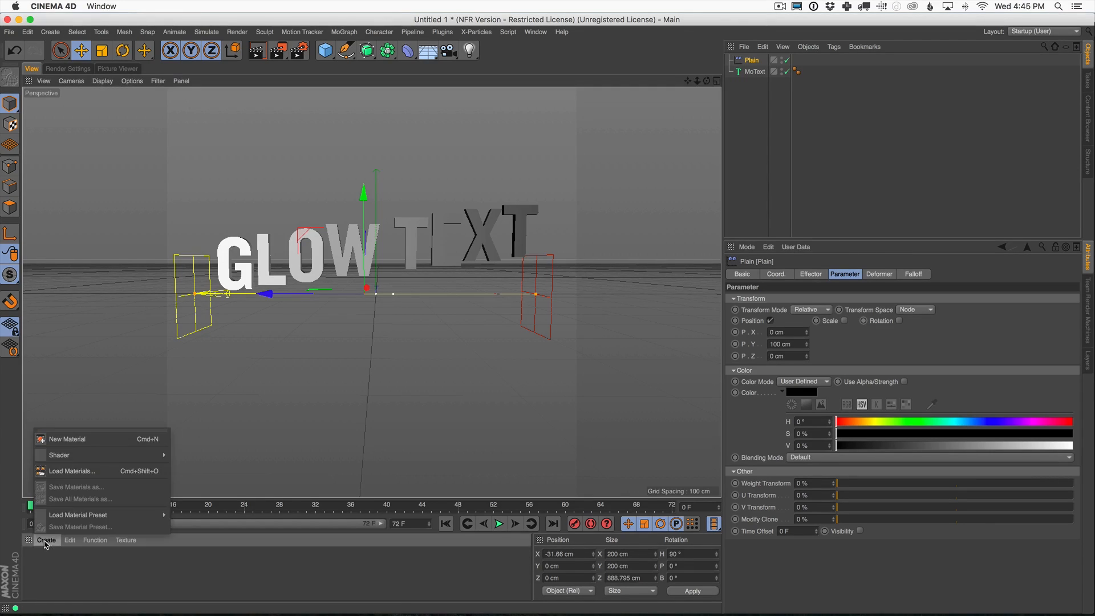
pyautogui.click(53, 439)
pyautogui.moveTo(36, 562); pyautogui.dragTo(754, 72)
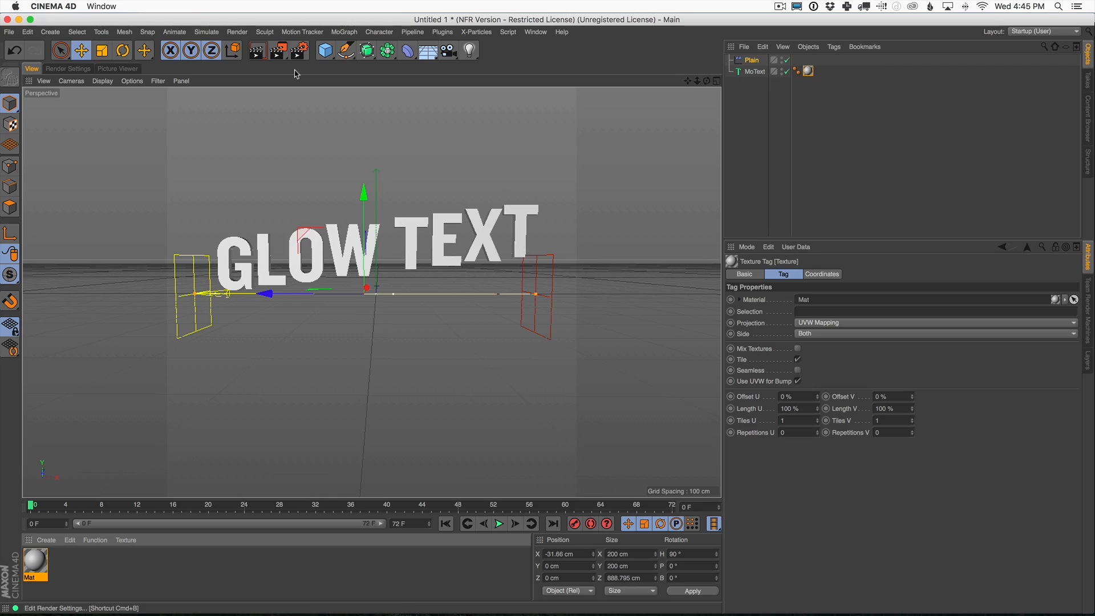
# Open the new material for editing, enable its Luminance channel, and disable Color and Reflectance.
pyautogui.doubleClick(44, 571)
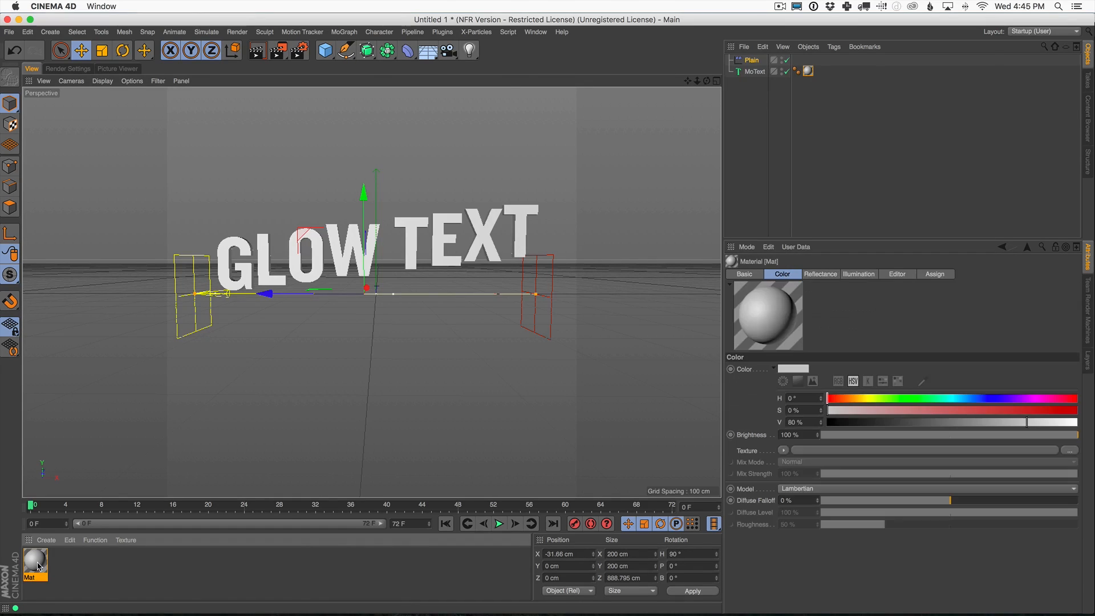
pyautogui.moveTo(365, 93); pyautogui.dragTo(618, 139)
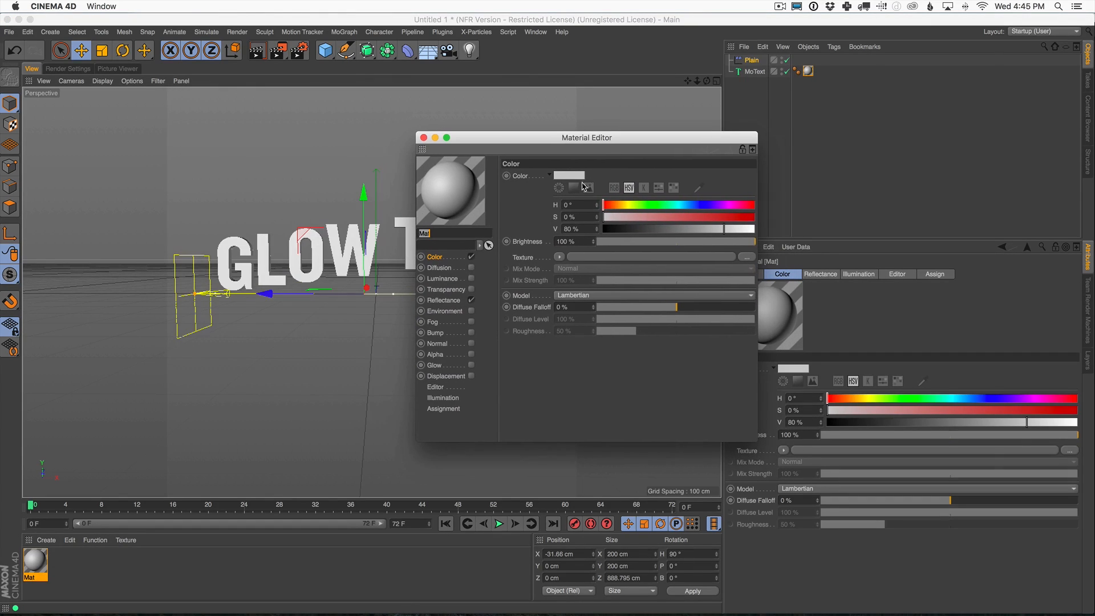
pyautogui.click(471, 278)
pyautogui.click(471, 257)
pyautogui.click(472, 300)
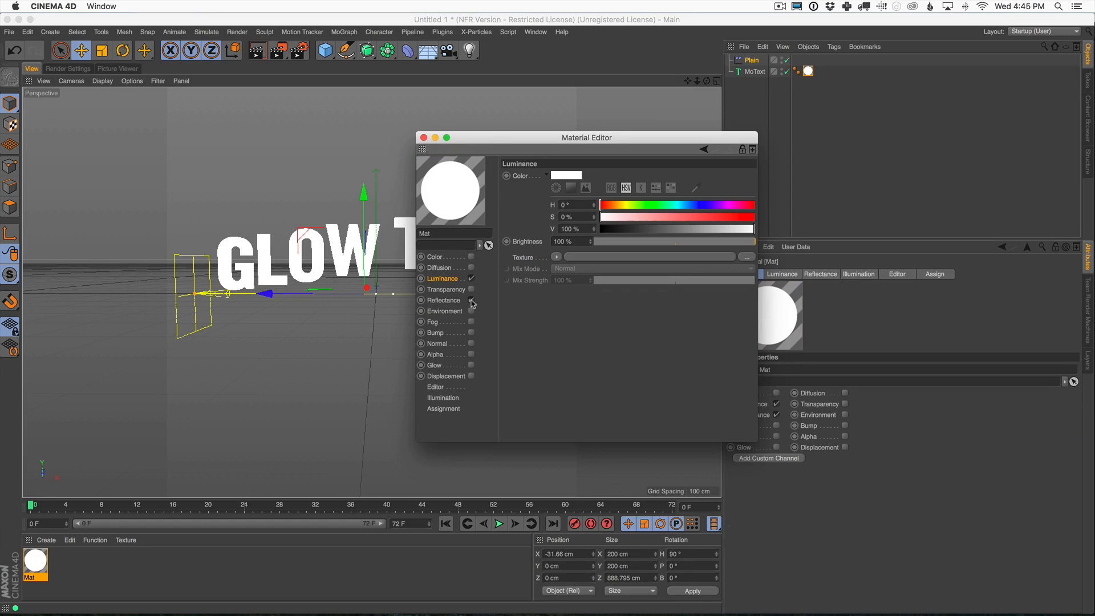
# Load the MoGraph Color Shader as the texture of the material's Luminance channel.
pyautogui.moveTo(492, 141); pyautogui.dragTo(496, 150)
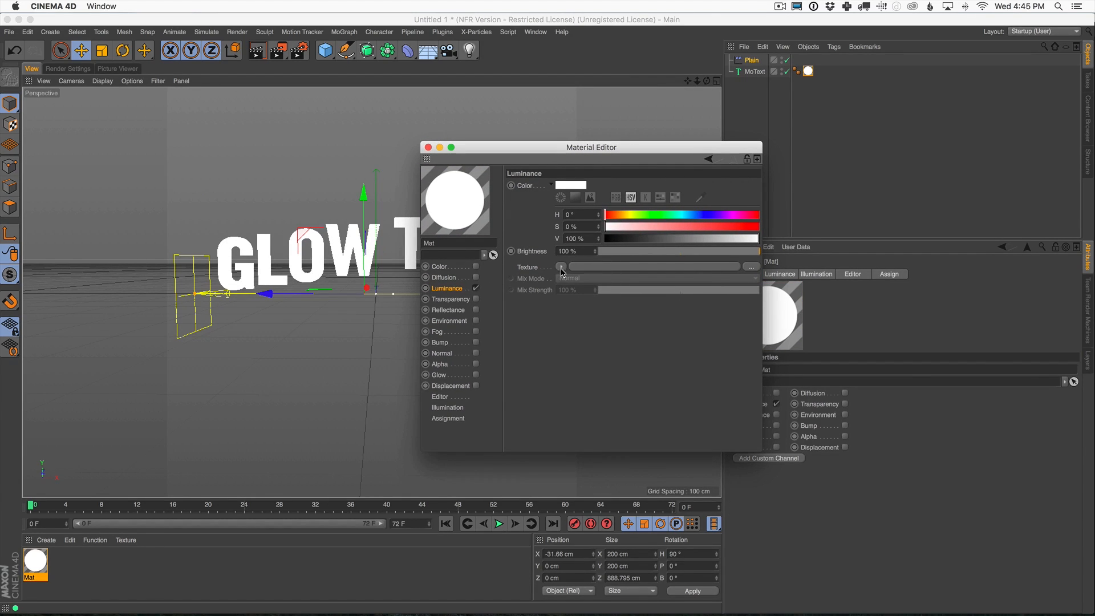
pyautogui.moveTo(559, 147); pyautogui.dragTo(410, 341)
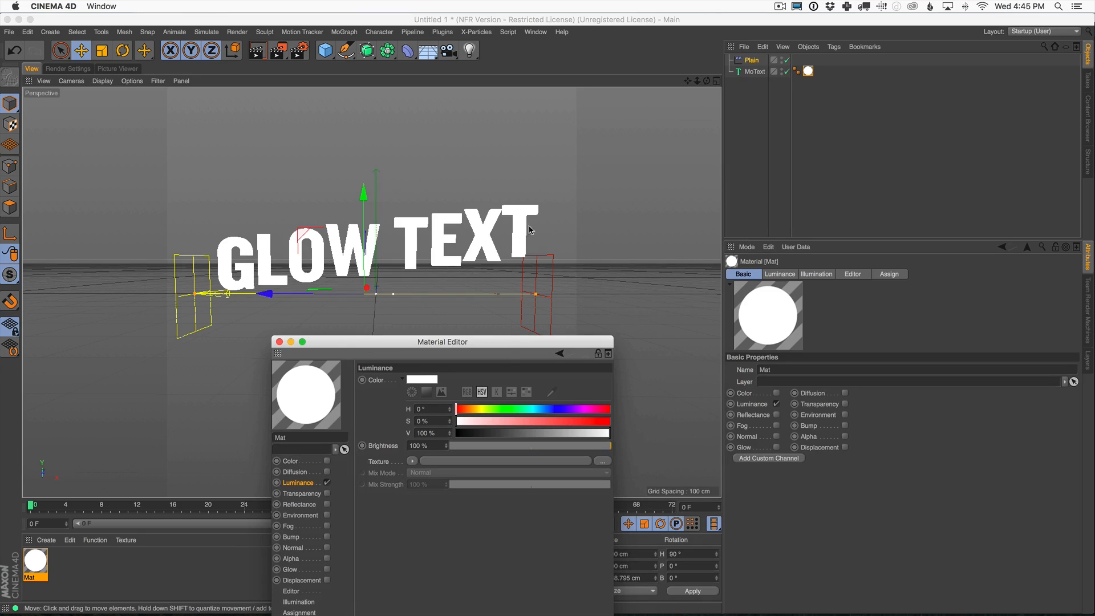
pyautogui.moveTo(499, 353); pyautogui.dragTo(505, 212)
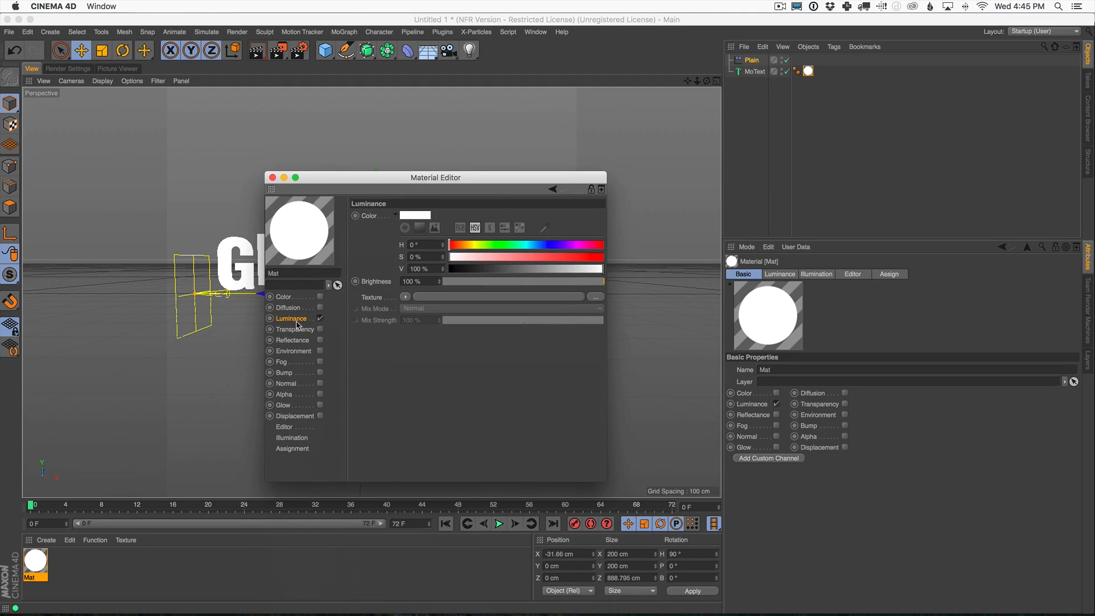
pyautogui.click(406, 296)
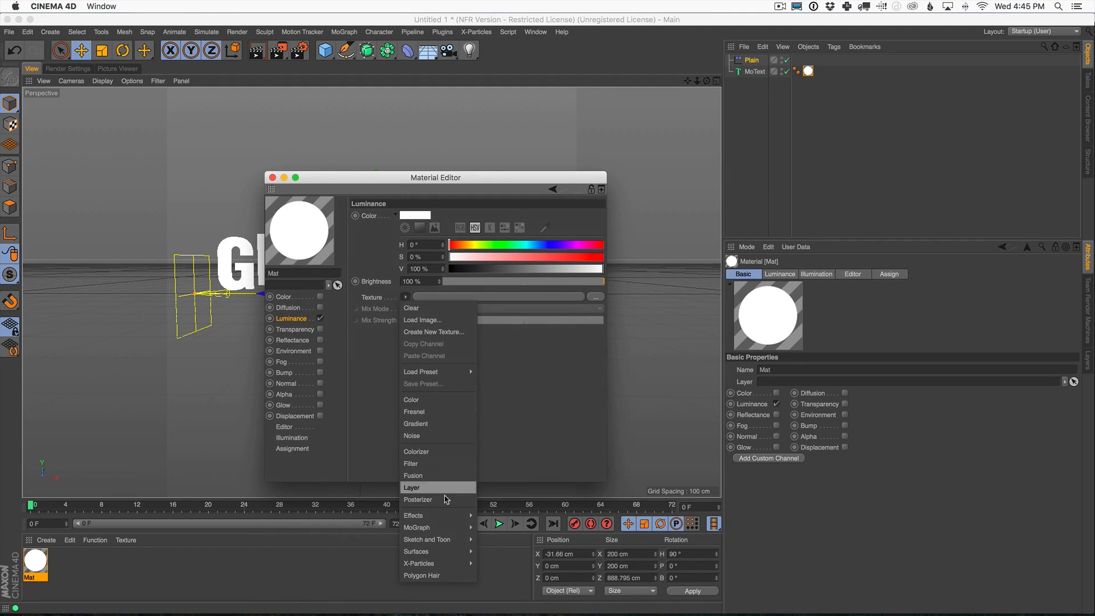
pyautogui.moveTo(447, 533)
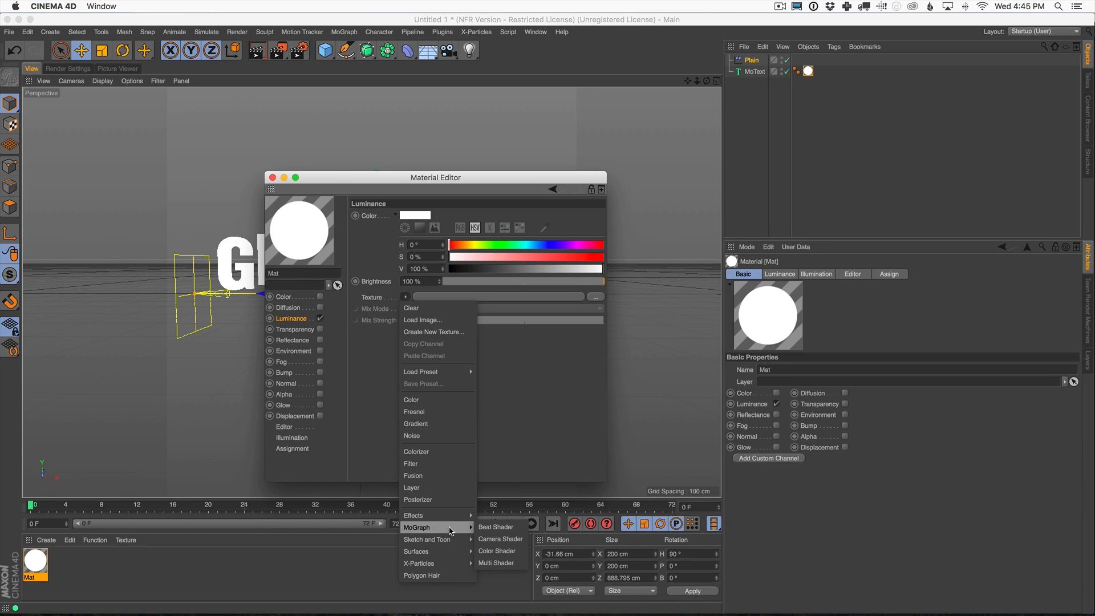
pyautogui.click(498, 551)
pyautogui.click(450, 297)
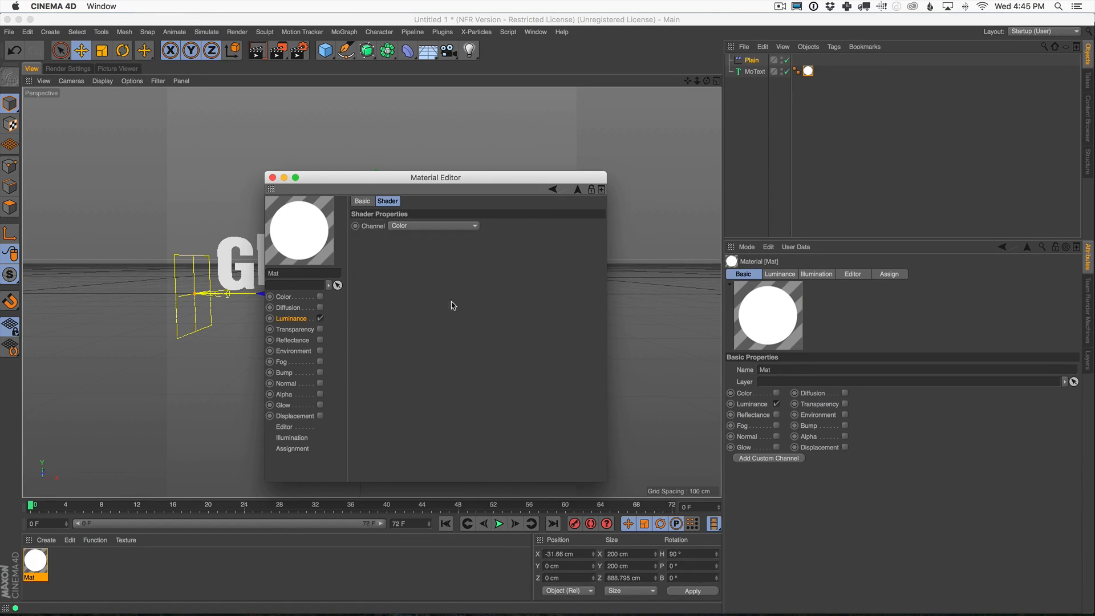
pyautogui.click(412, 226)
pyautogui.click(421, 237)
pyautogui.moveTo(533, 178); pyautogui.dragTo(535, 215)
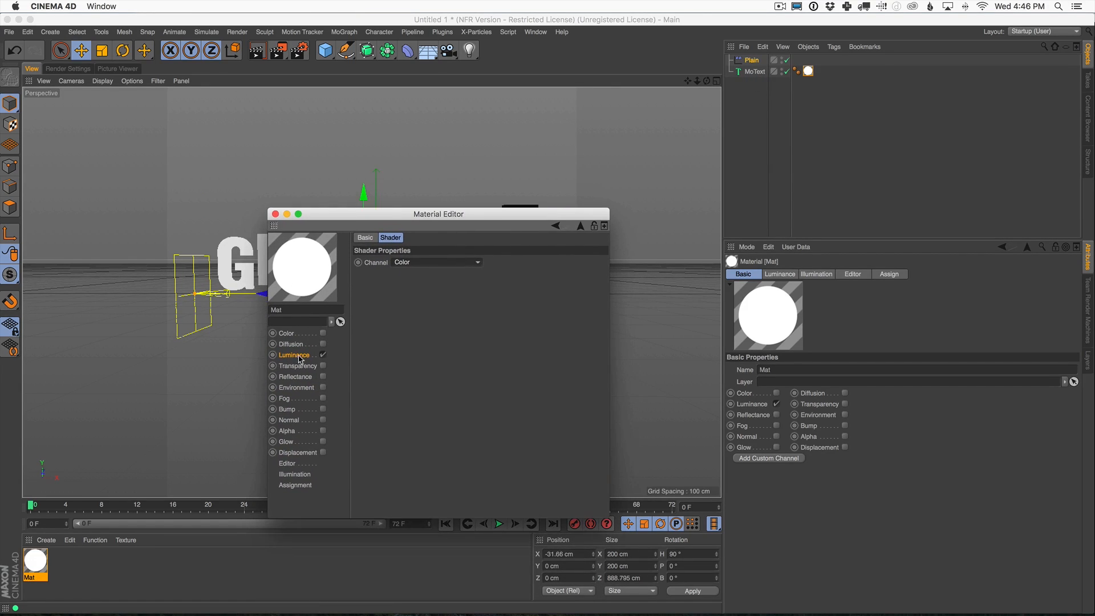
pyautogui.click(299, 356)
pyautogui.moveTo(342, 215); pyautogui.dragTo(317, 355)
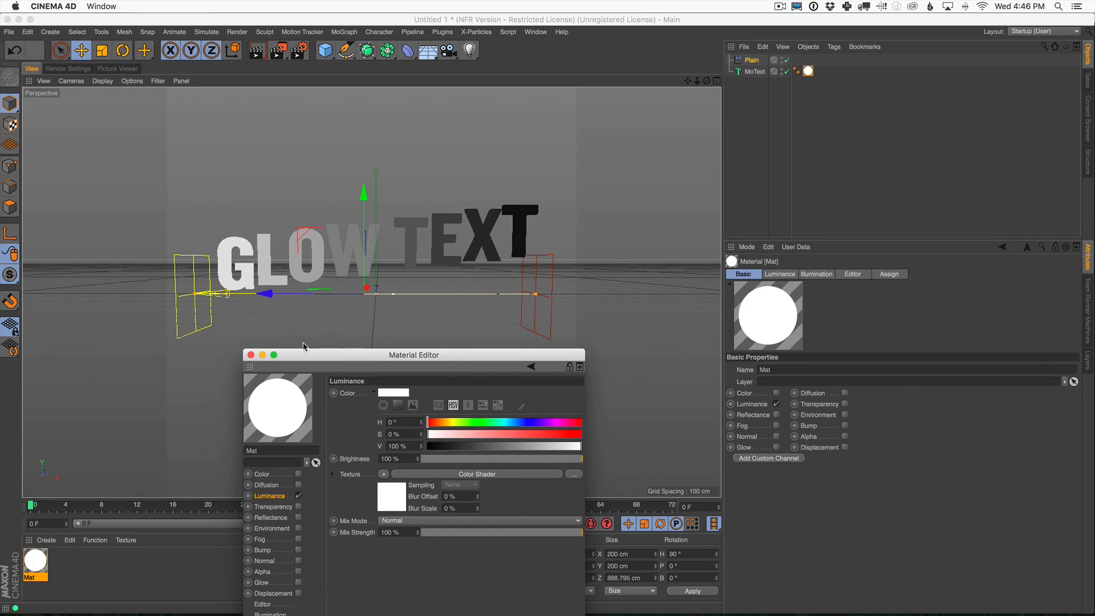
# Switch the material's Luminance channel off and on again to compare its effect on the text.
pyautogui.click(299, 496)
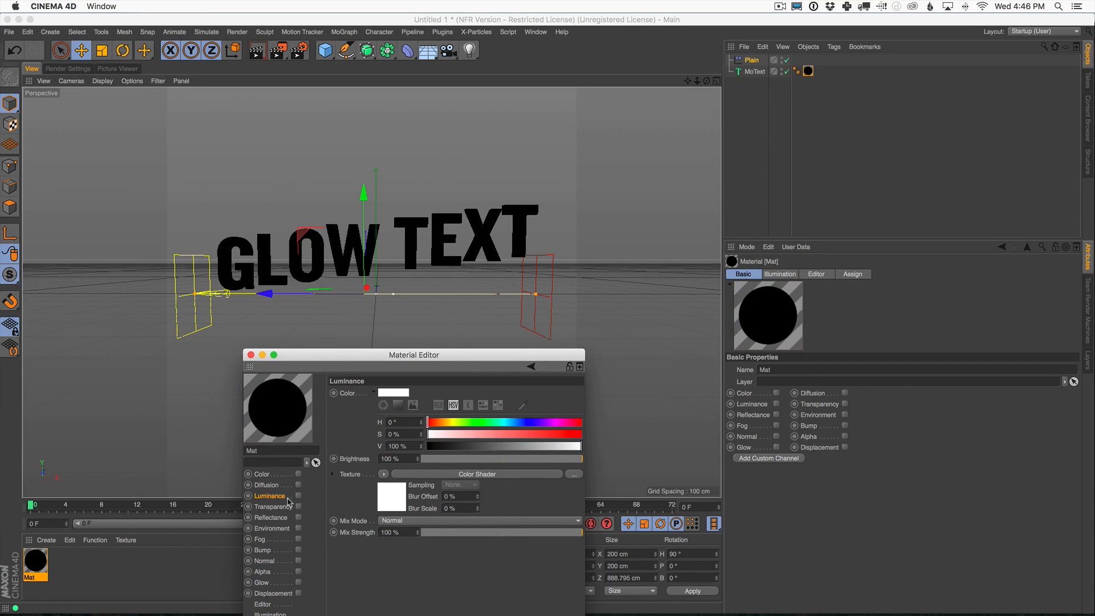
pyautogui.click(299, 497)
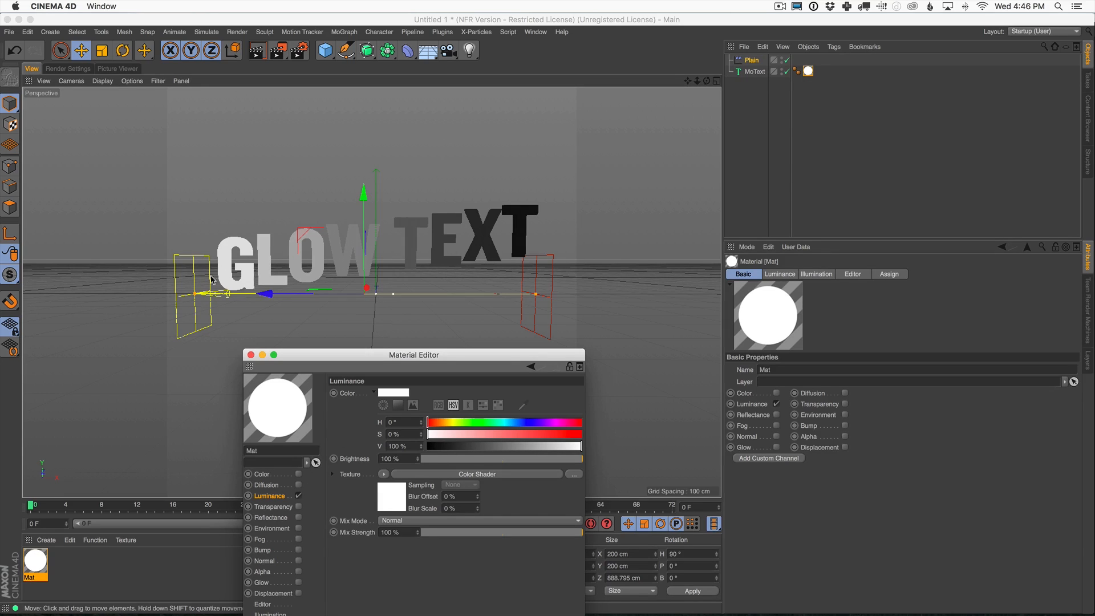
pyautogui.moveTo(433, 355); pyautogui.dragTo(363, 328)
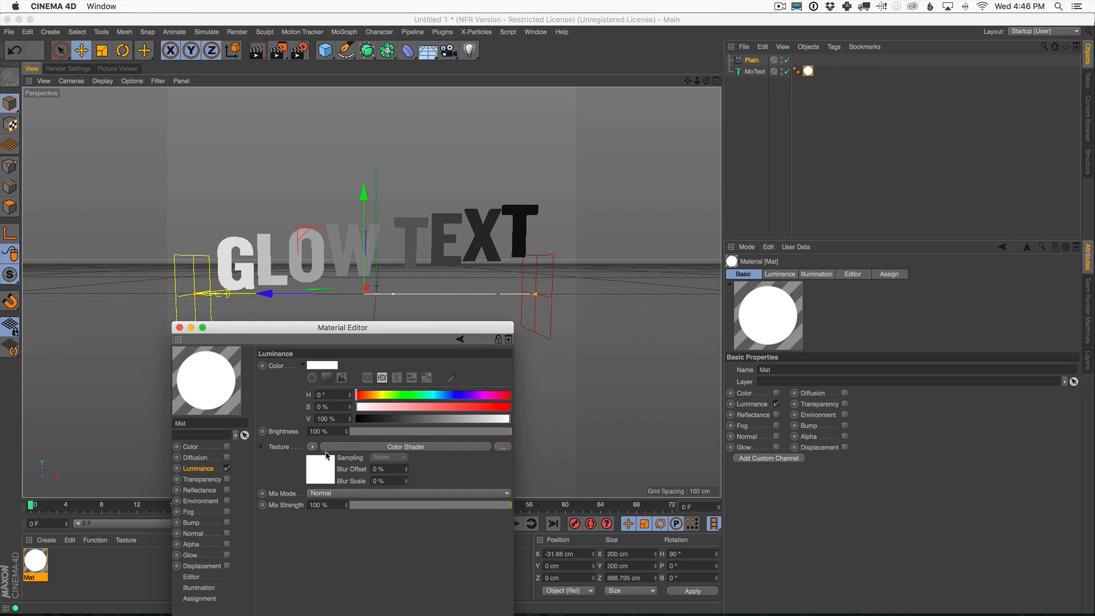
# Wrap the luminance Color Shader in a Layer shader and open the layer settings.
pyautogui.moveTo(354, 328); pyautogui.dragTo(440, 173)
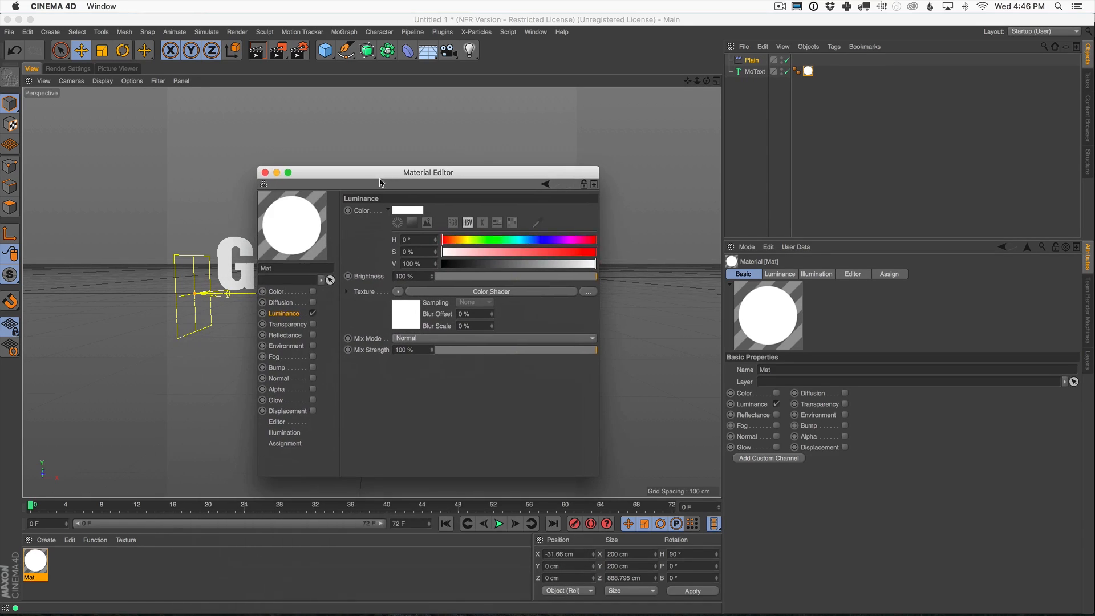
pyautogui.click(399, 293)
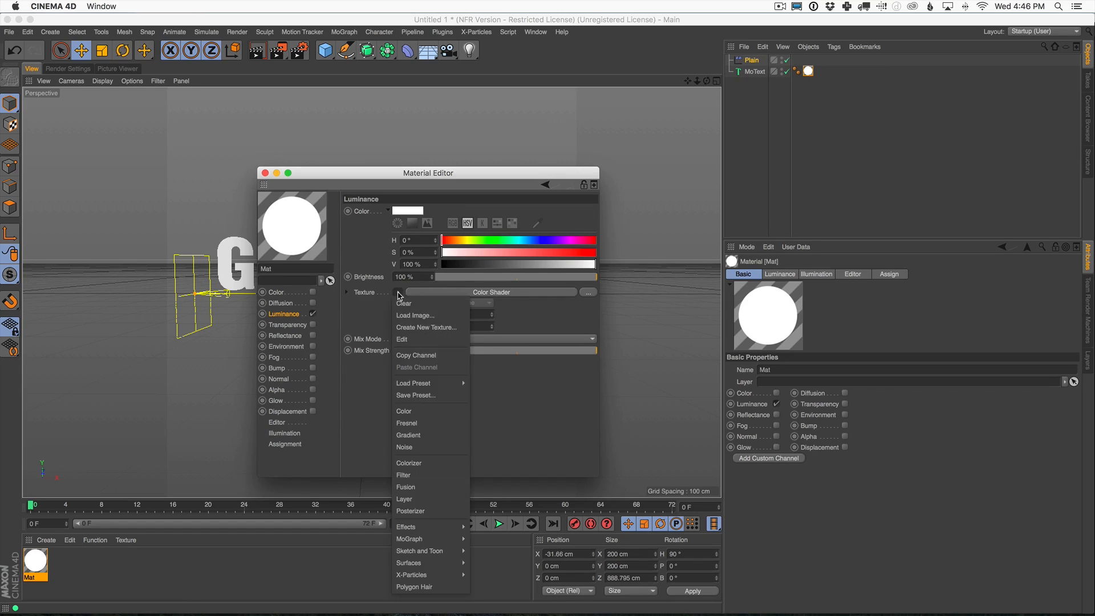
pyautogui.click(411, 499)
pyautogui.click(464, 297)
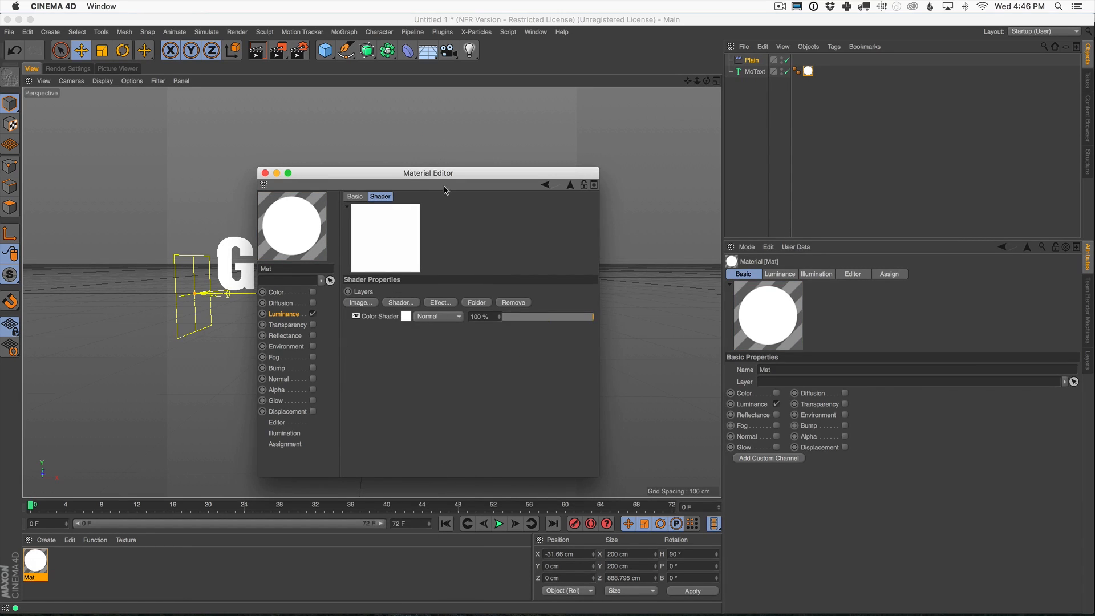
# Add a Colorize effect above the Color Shader in the Layer shader.
pyautogui.moveTo(446, 176); pyautogui.dragTo(433, 176)
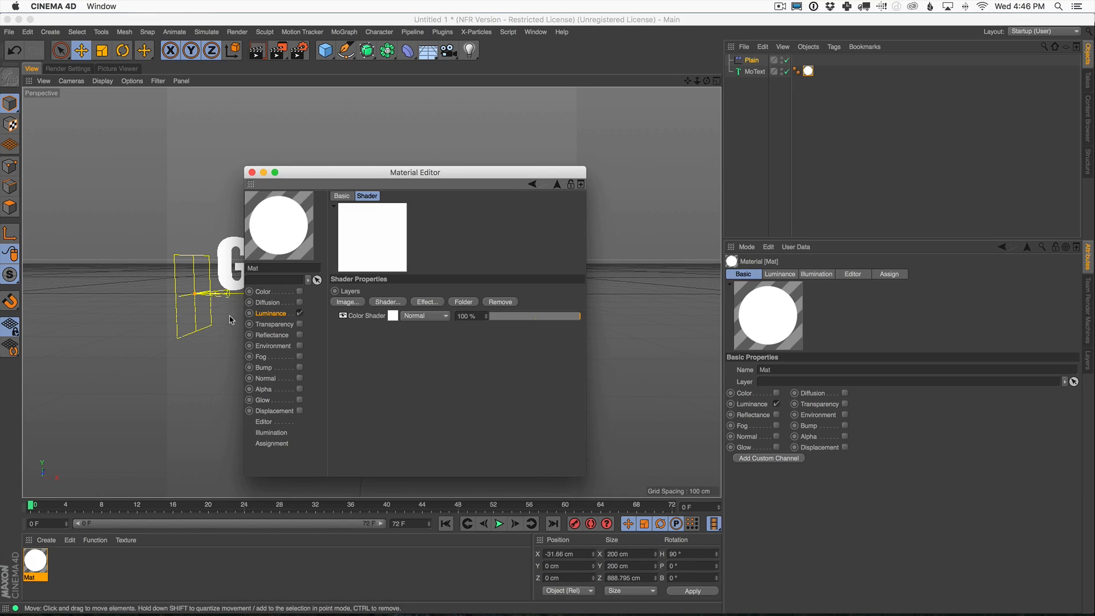
pyautogui.click(416, 321)
pyautogui.click(371, 389)
pyautogui.moveTo(409, 176); pyautogui.dragTo(437, 169)
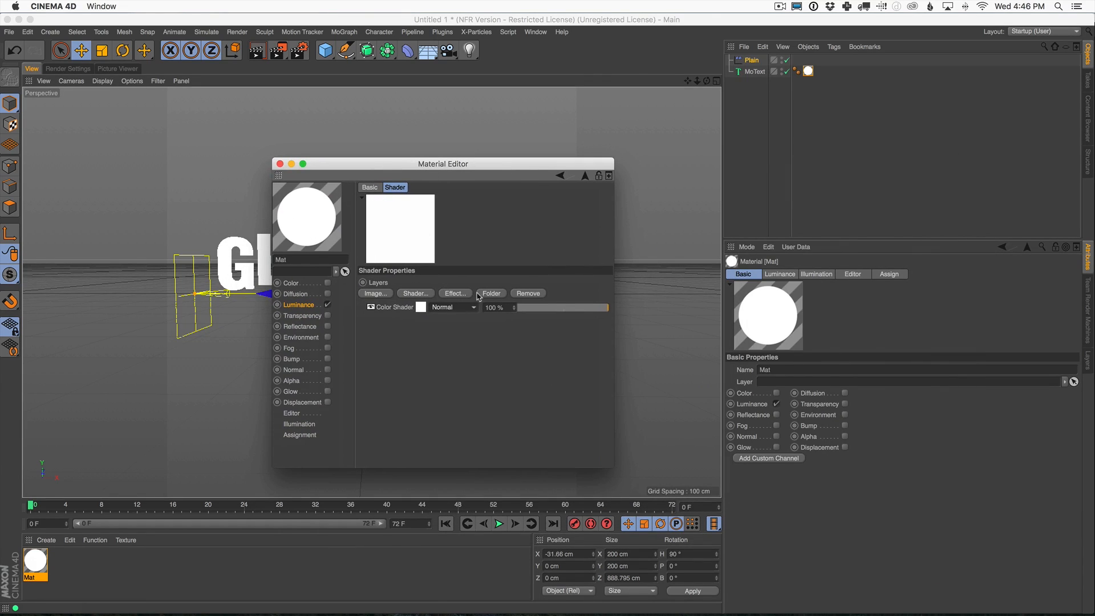
pyautogui.click(460, 297)
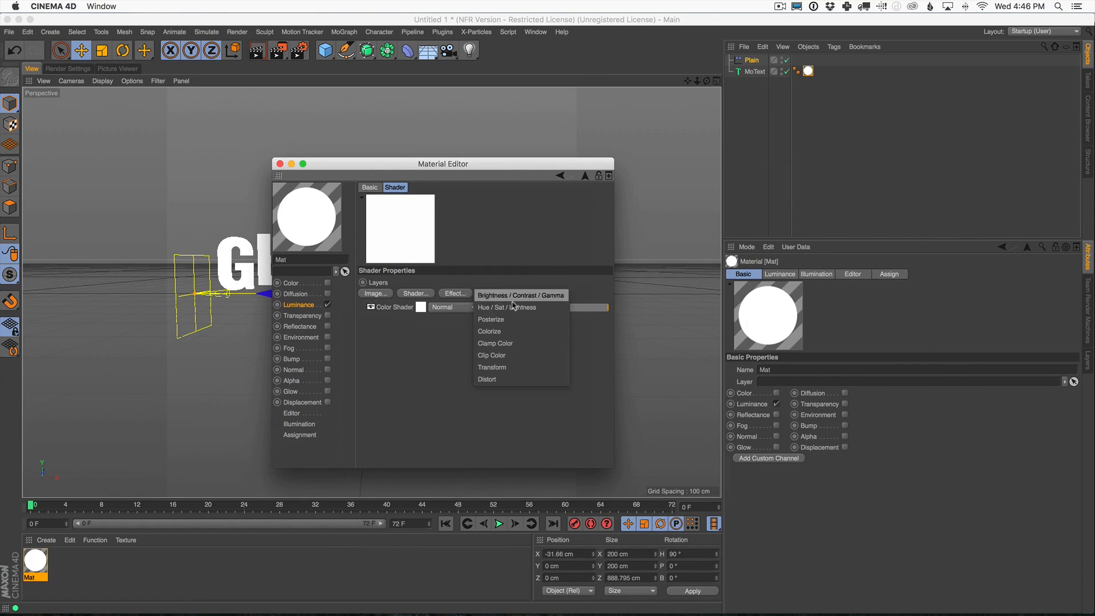
pyautogui.click(511, 336)
# Set the Colorize gradient's knot to blue with H 228°, S 100% and V 100%, and render the view.
pyautogui.moveTo(473, 177); pyautogui.dragTo(437, 338)
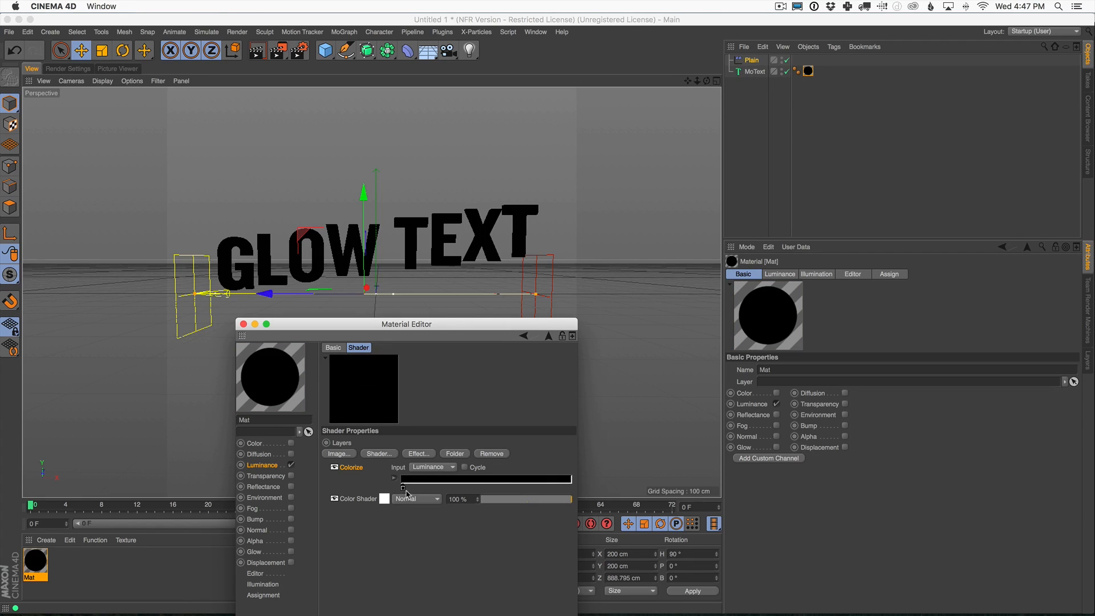
pyautogui.doubleClick(405, 489)
pyautogui.click(440, 490)
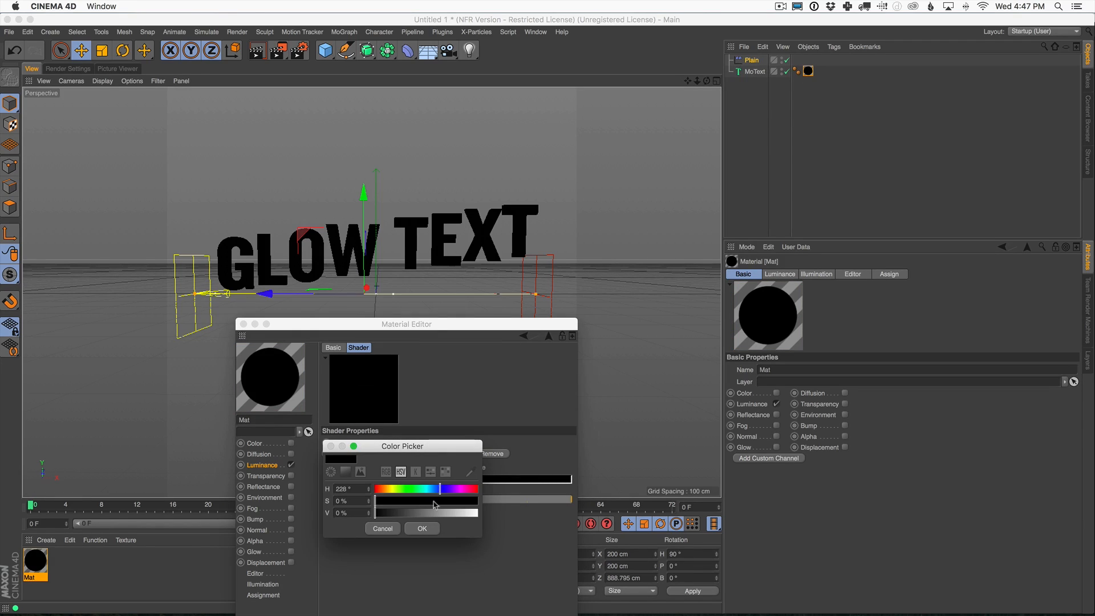
pyautogui.moveTo(432, 501); pyautogui.dragTo(502, 502)
pyautogui.click(470, 513)
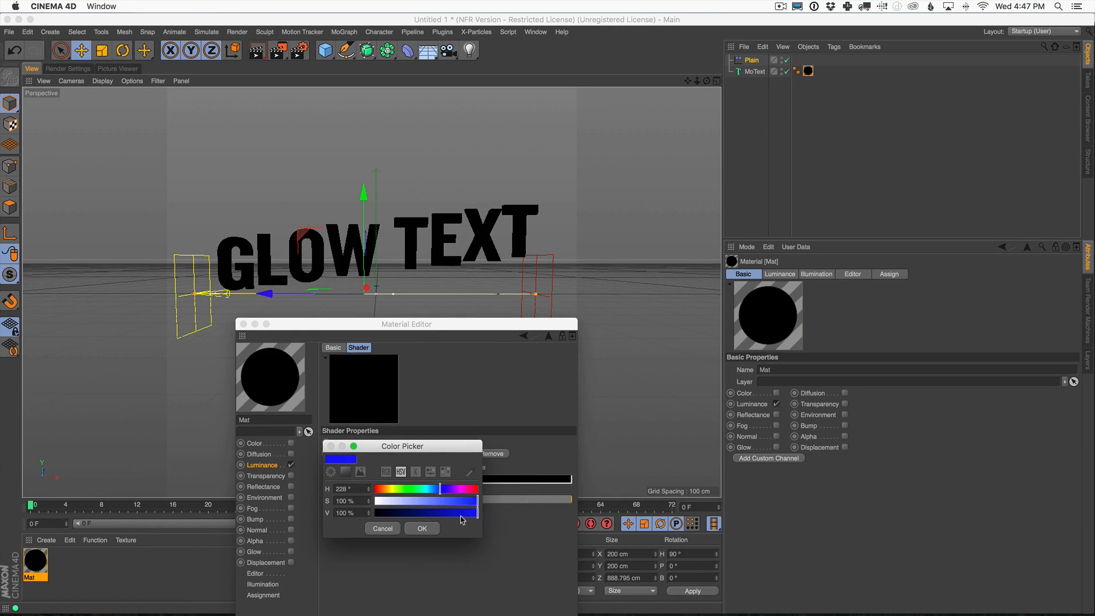
pyautogui.click(423, 528)
pyautogui.moveTo(414, 329); pyautogui.dragTo(756, 124)
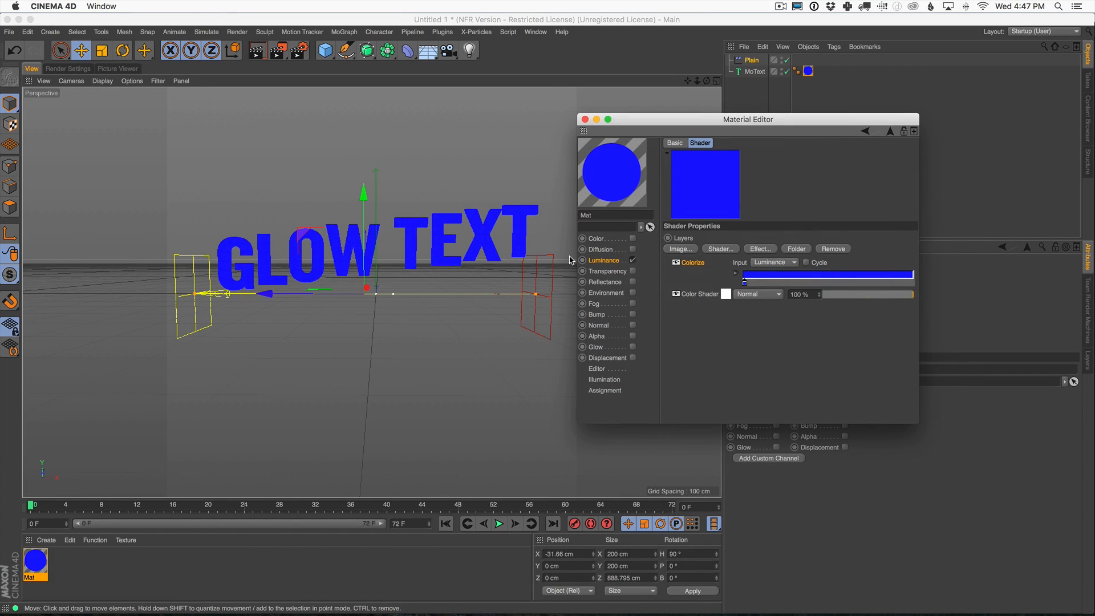
pyautogui.click(257, 51)
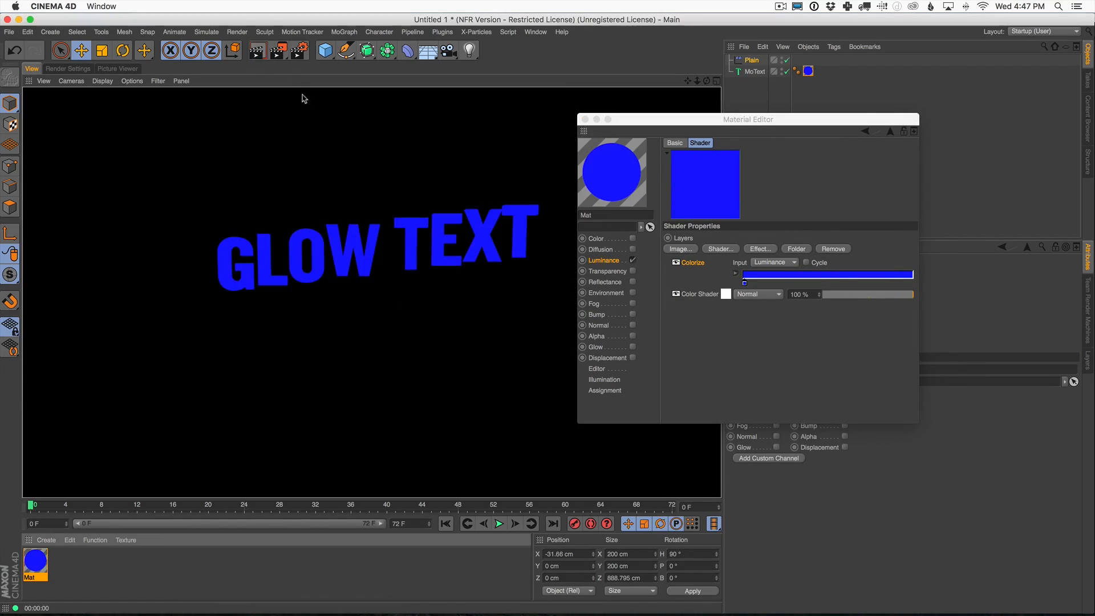
# Add a second knot at the far end of the Colorize gradient, color it magenta at full saturation and value, and render the view.
pyautogui.moveTo(777, 119); pyautogui.dragTo(776, 132)
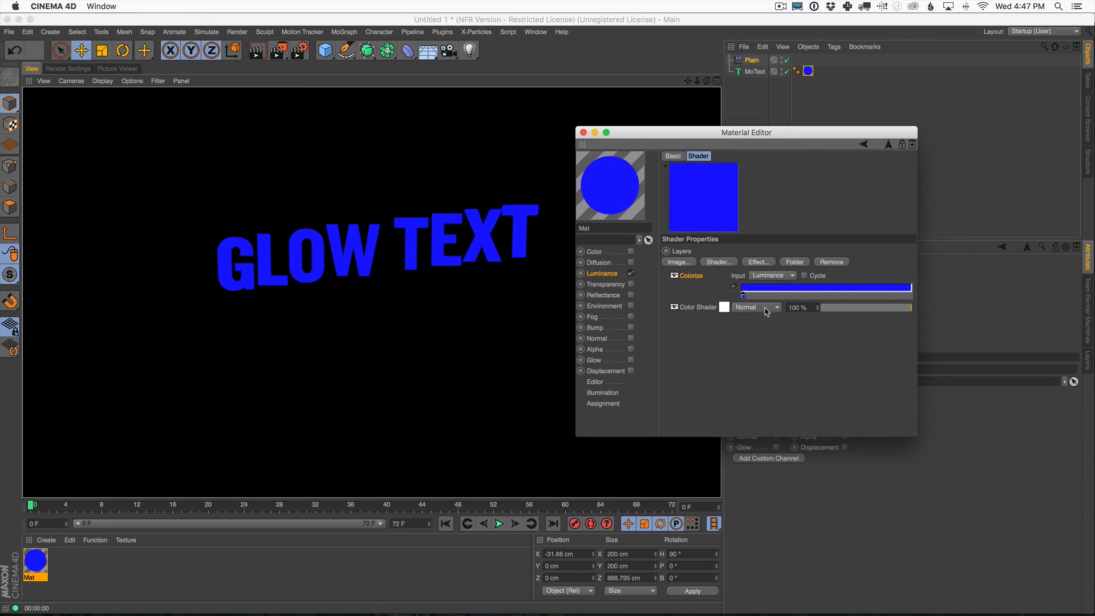
pyautogui.moveTo(743, 296); pyautogui.dragTo(912, 301)
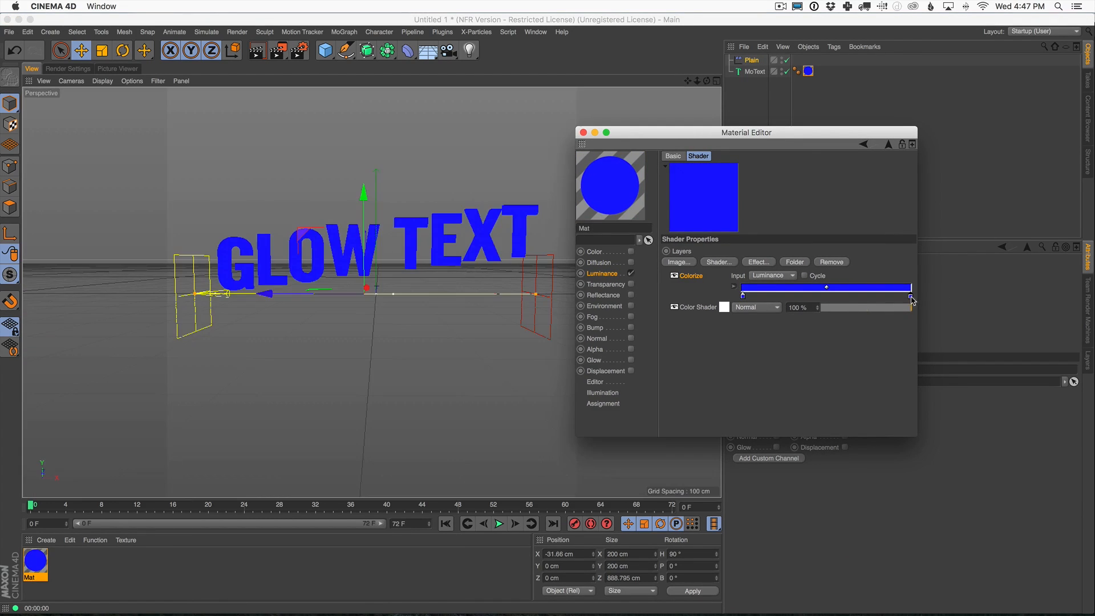
pyautogui.moveTo(775, 137); pyautogui.dragTo(791, 130)
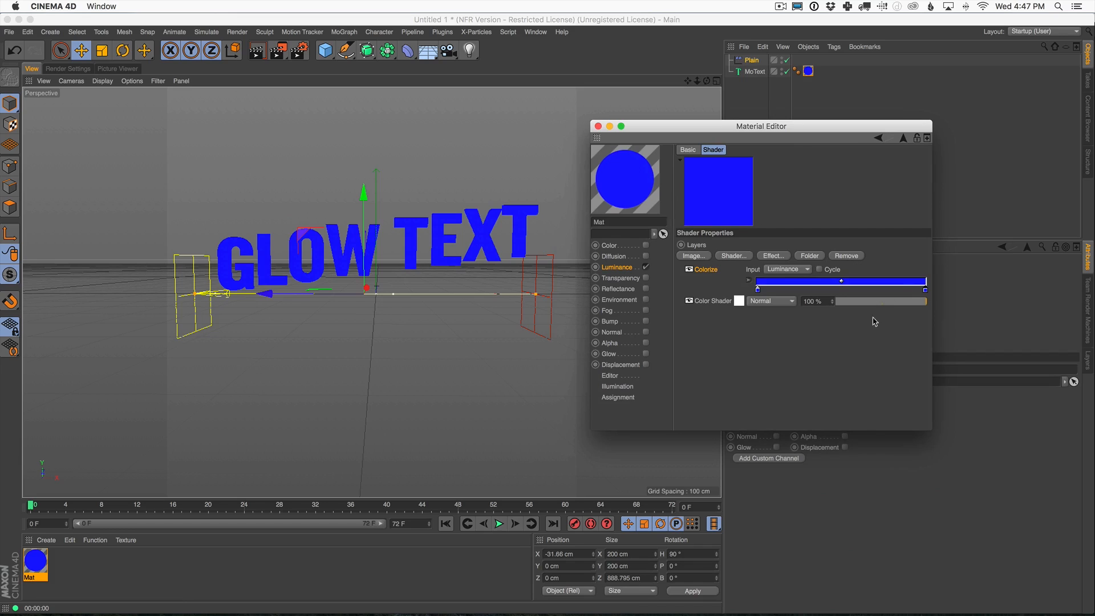
pyautogui.doubleClick(925, 293)
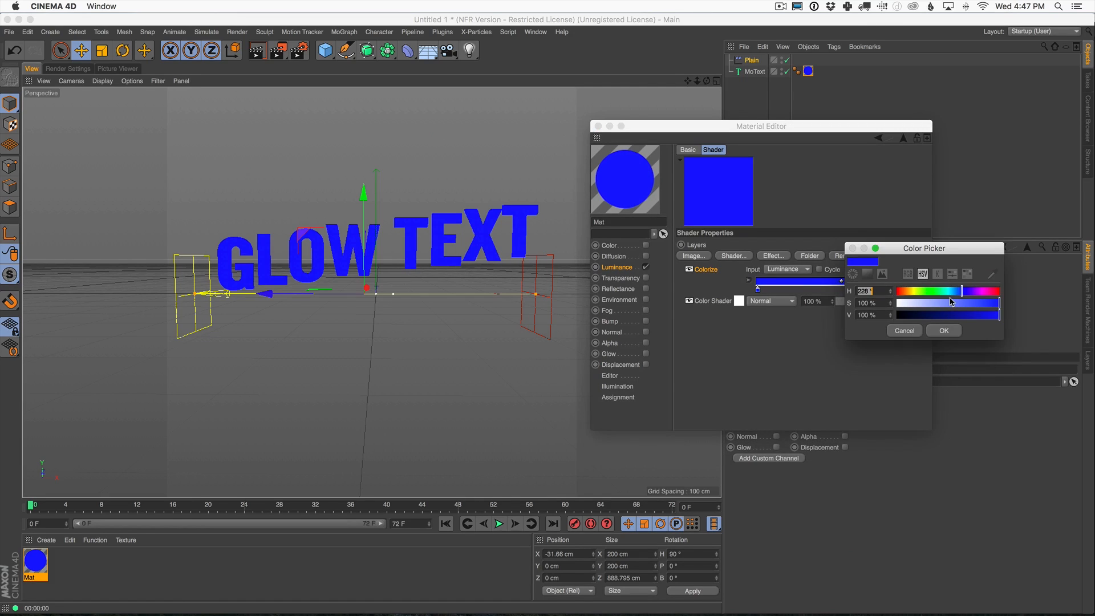
pyautogui.moveTo(934, 294); pyautogui.dragTo(984, 293)
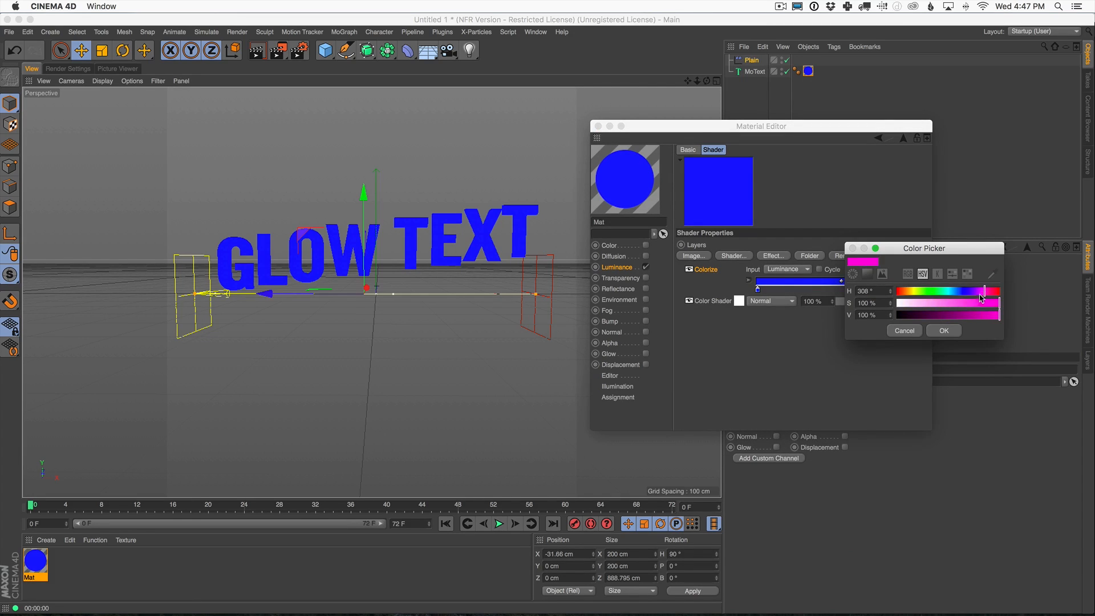
pyautogui.click(944, 330)
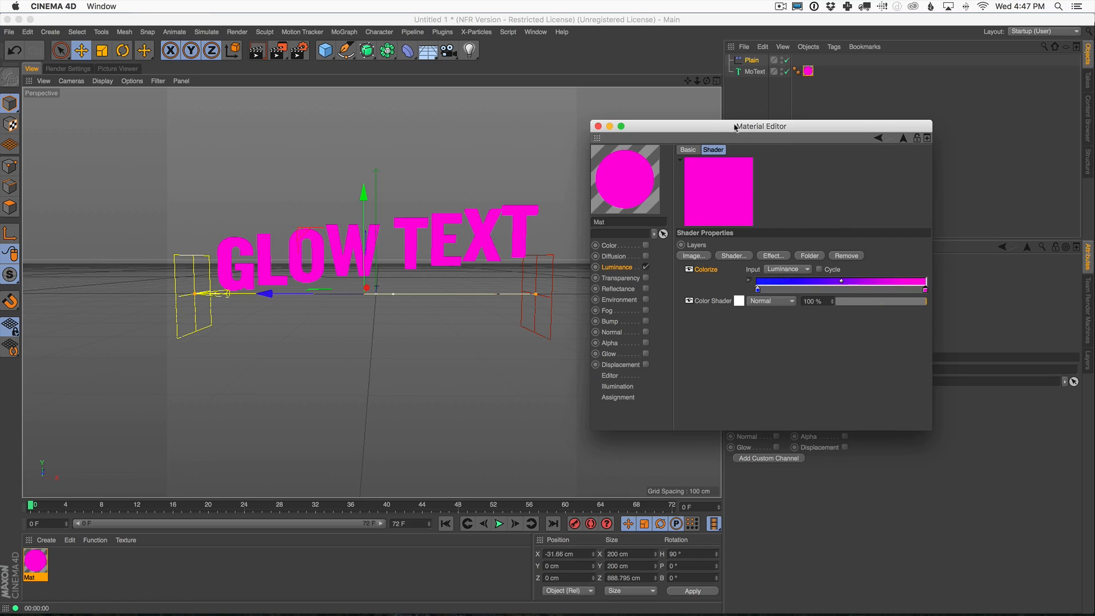
pyautogui.moveTo(733, 126); pyautogui.dragTo(728, 128)
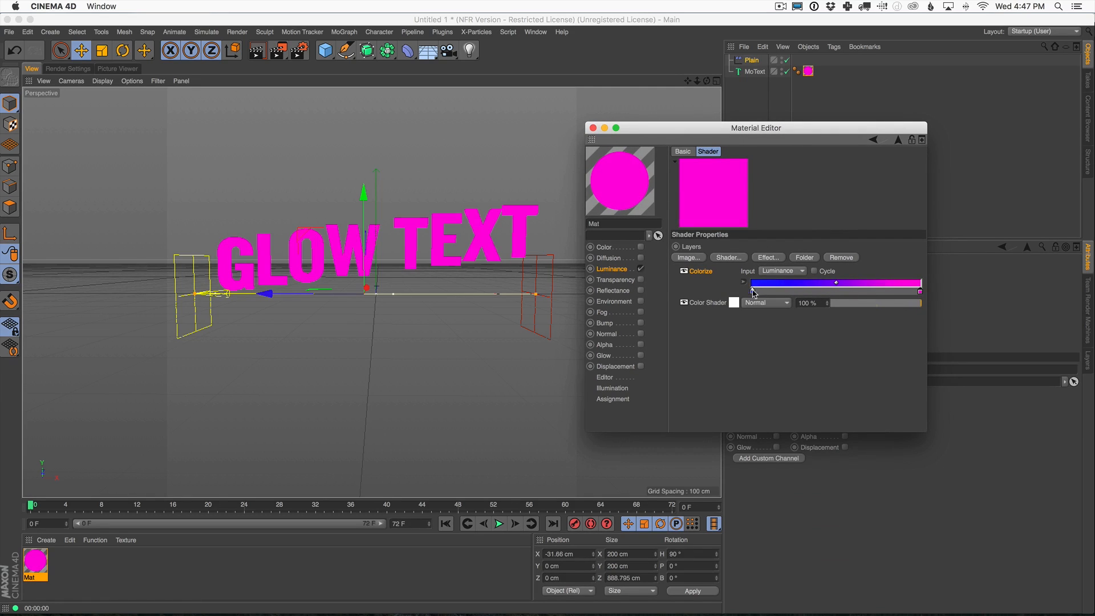
pyautogui.click(258, 55)
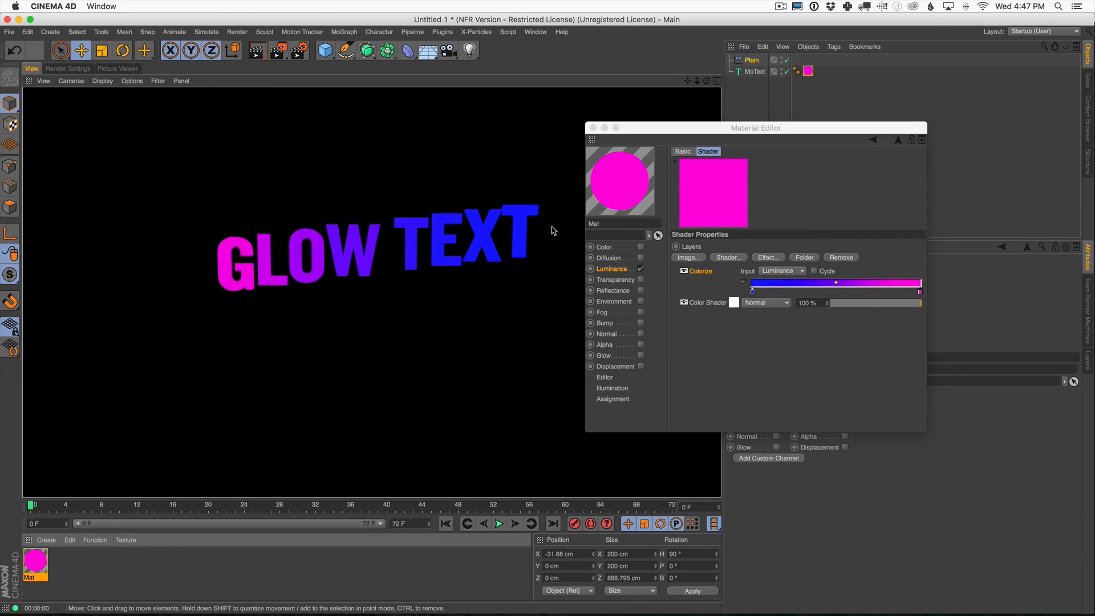
# Select the Plain effector, move it along the world X axis to X -621.521 cm past the letter G, and render the view.
pyautogui.click(656, 129)
pyautogui.click(497, 207)
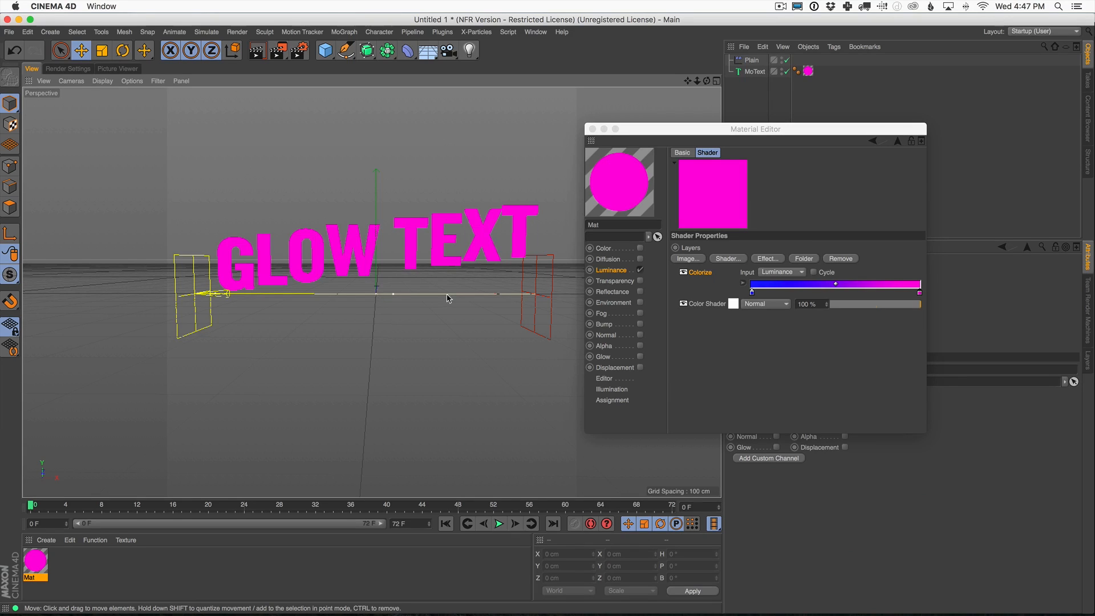
pyautogui.click(340, 295)
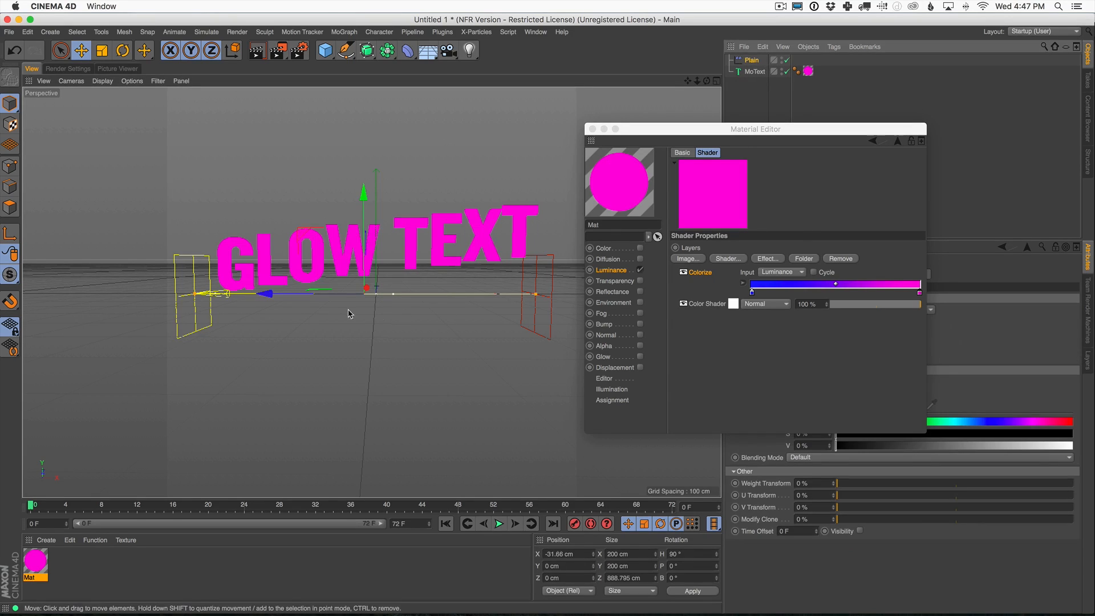
pyautogui.moveTo(340, 295); pyautogui.dragTo(113, 314)
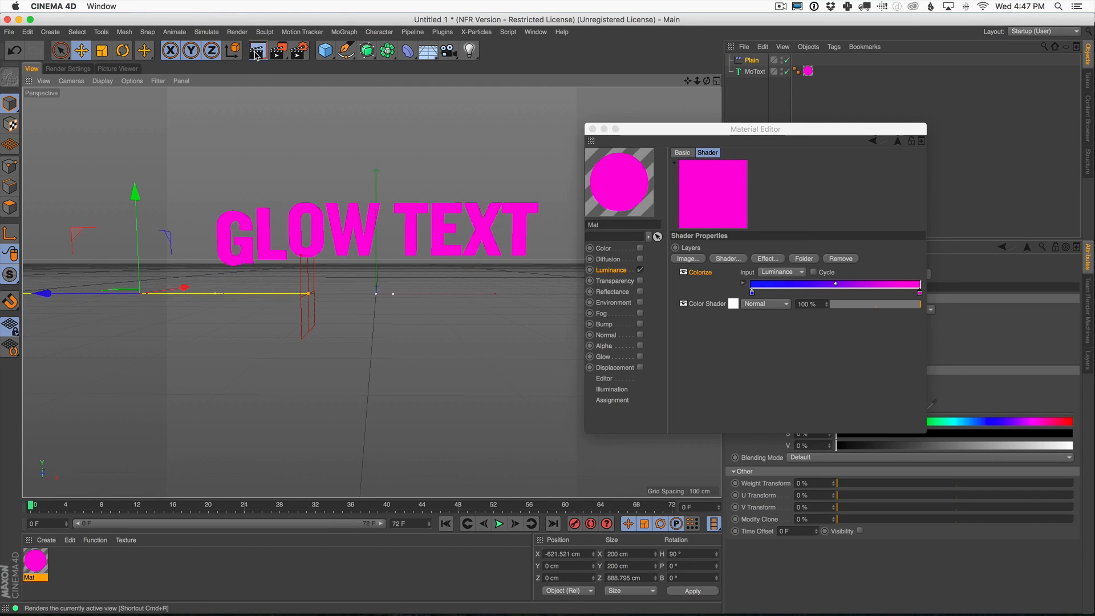
pyautogui.click(257, 52)
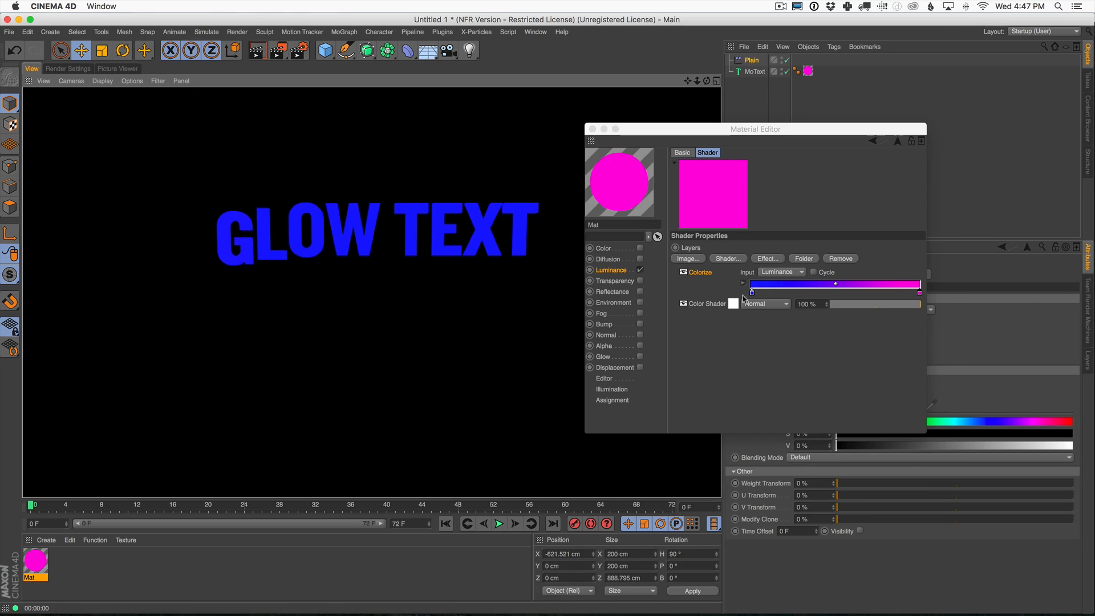
# Change the Colorize gradient's blue start knot to black with V 0% and render the view.
pyautogui.doubleClick(752, 293)
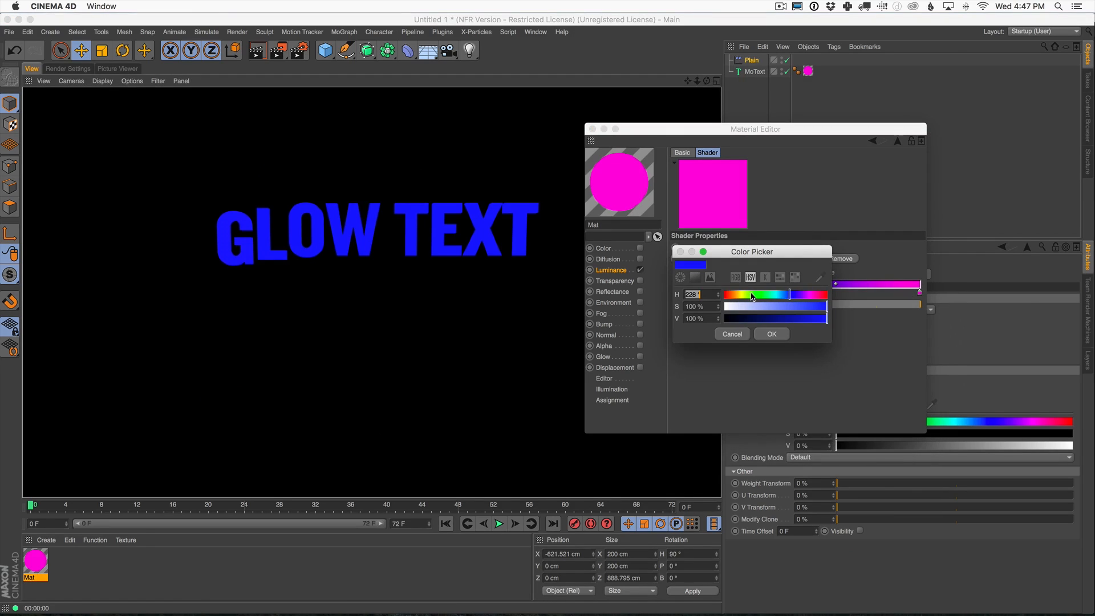
pyautogui.moveTo(791, 318); pyautogui.dragTo(723, 319)
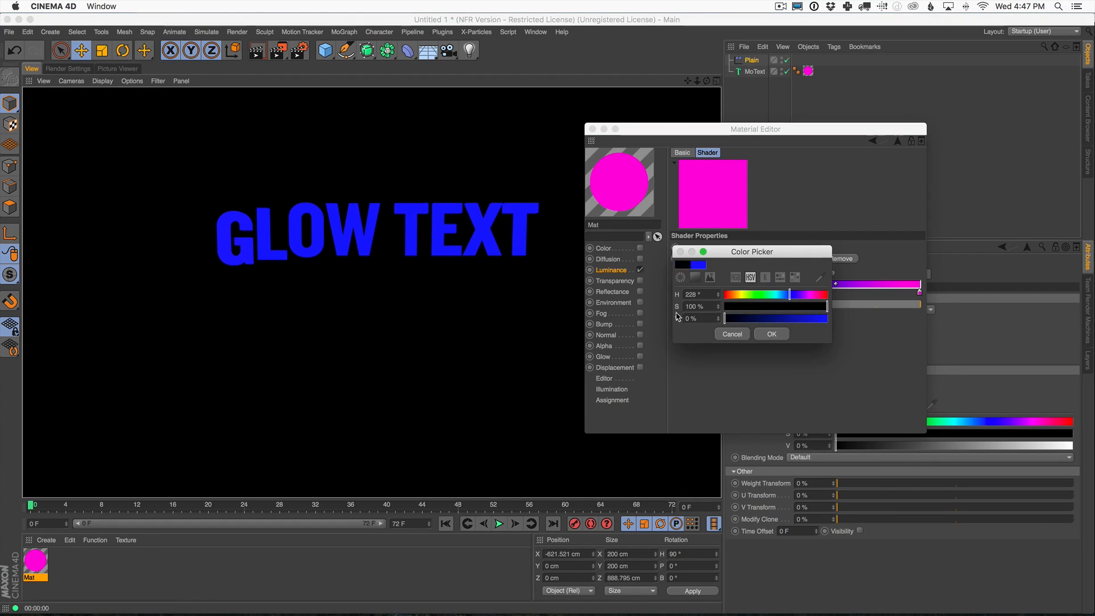
pyautogui.click(772, 335)
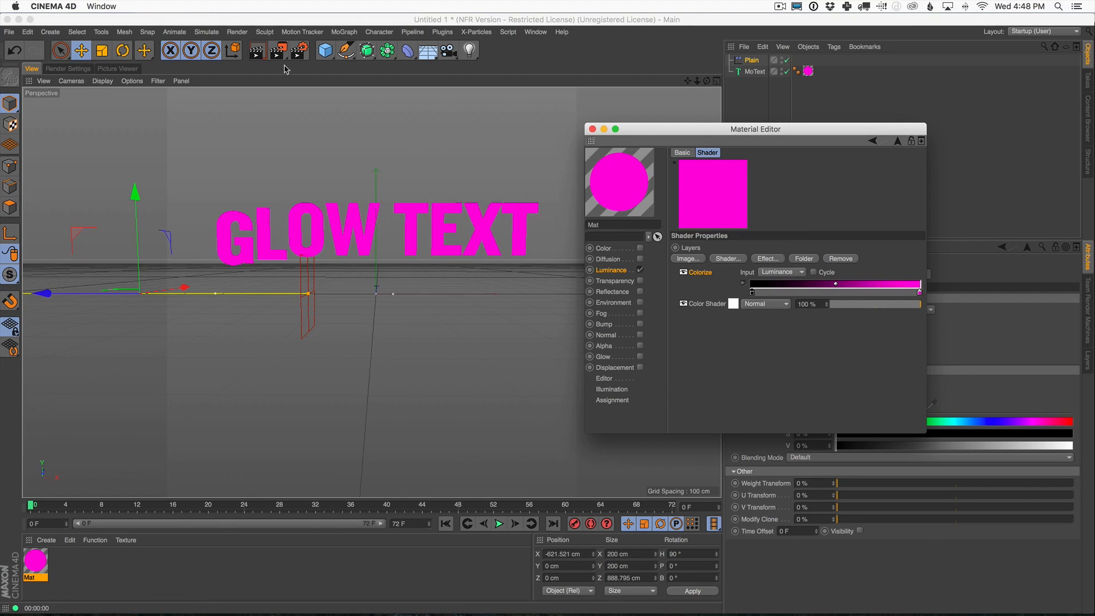
pyautogui.click(263, 57)
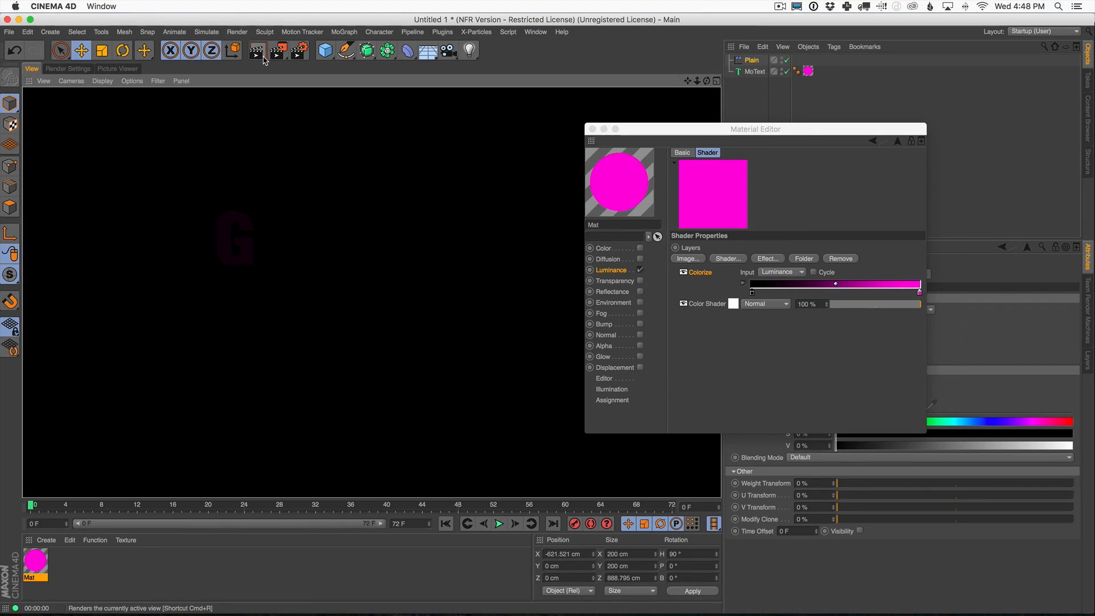
# Duplicate the Colorize gradient's black start knot, placing the copy just beside it.
pyautogui.click(752, 298)
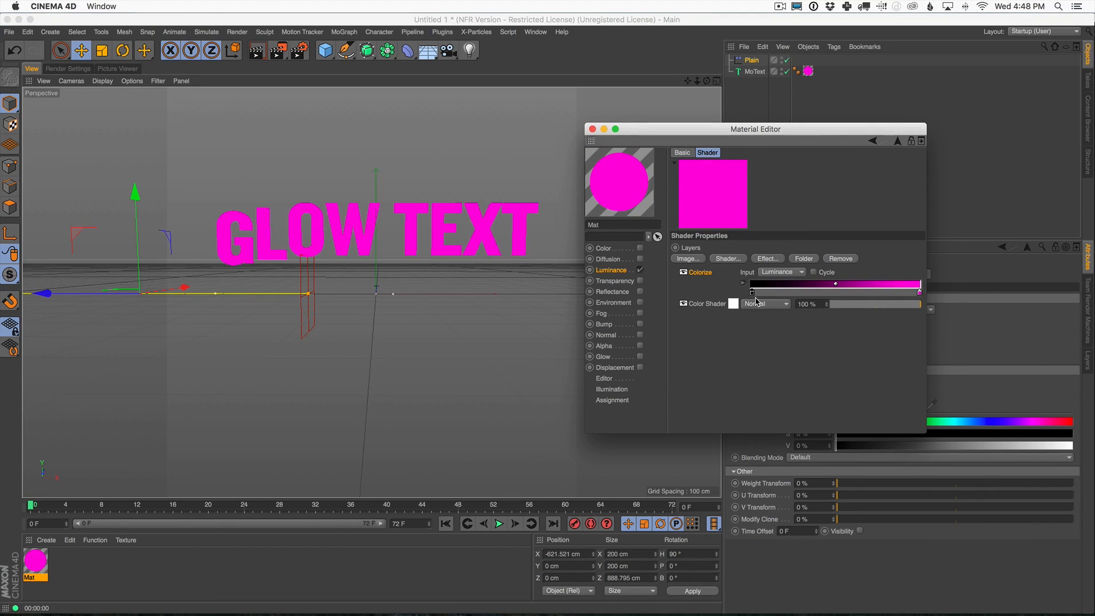
pyautogui.moveTo(753, 292); pyautogui.dragTo(759, 298)
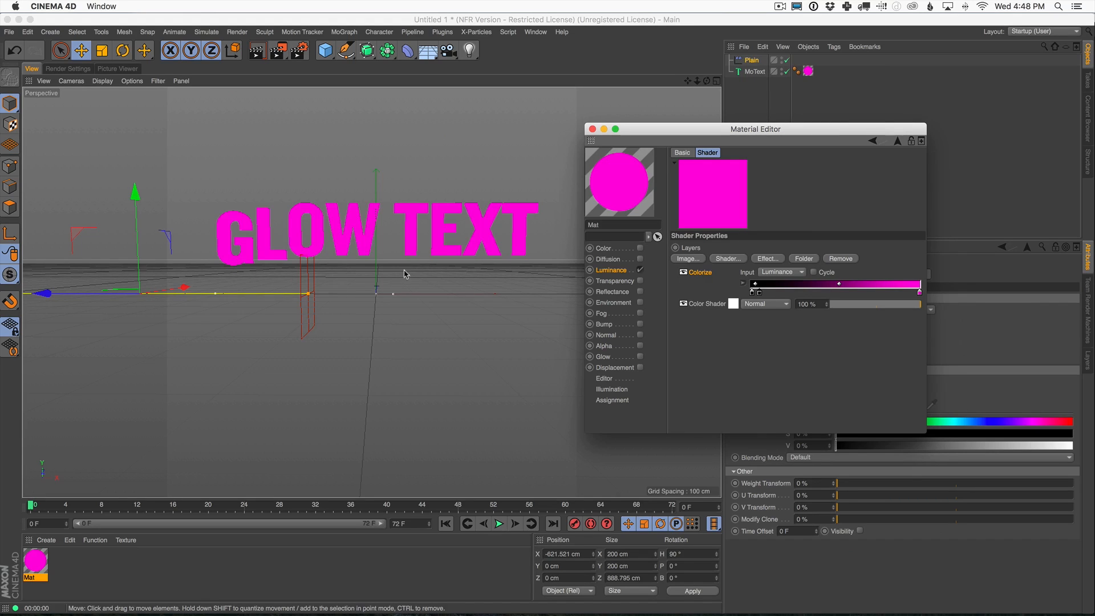
pyautogui.press('super+Tab')
pyautogui.moveTo(470, 483)
pyautogui.mouseDown()
pyautogui.moveTo(457, 482)
pyautogui.moveTo(482, 485)
pyautogui.mouseUp()
pyautogui.moveTo(500, 483); pyautogui.dragTo(466, 495)
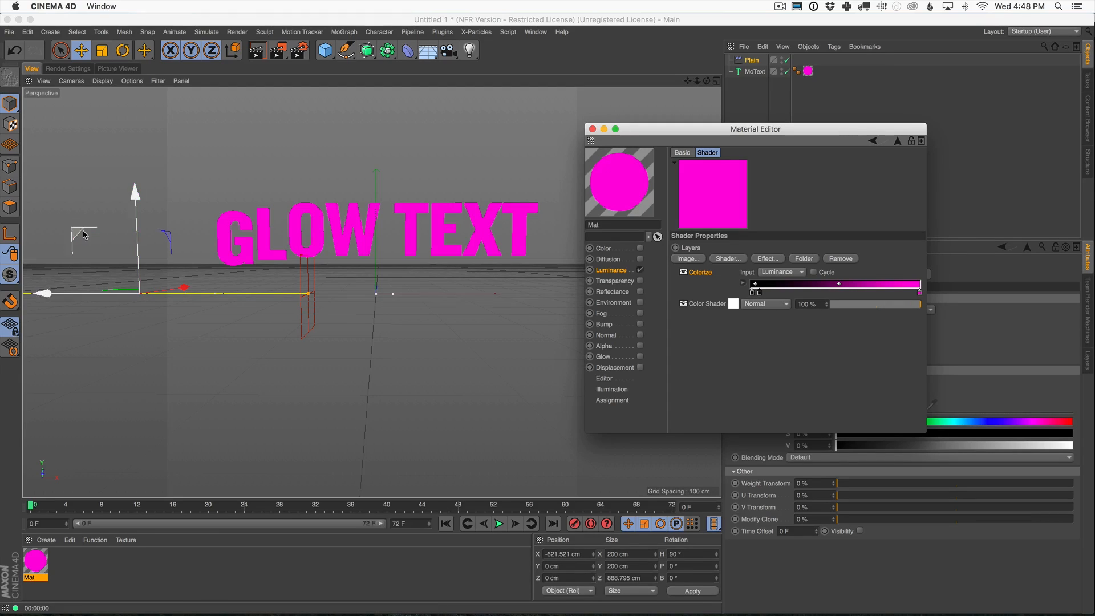
# Set the duplicated knot beside the black start knot to white.
pyautogui.doubleClick(760, 293)
pyautogui.moveTo(760, 308); pyautogui.dragTo(832, 316)
pyautogui.moveTo(815, 320); pyautogui.dragTo(861, 315)
pyautogui.moveTo(781, 296); pyautogui.dragTo(729, 308)
pyautogui.click(775, 336)
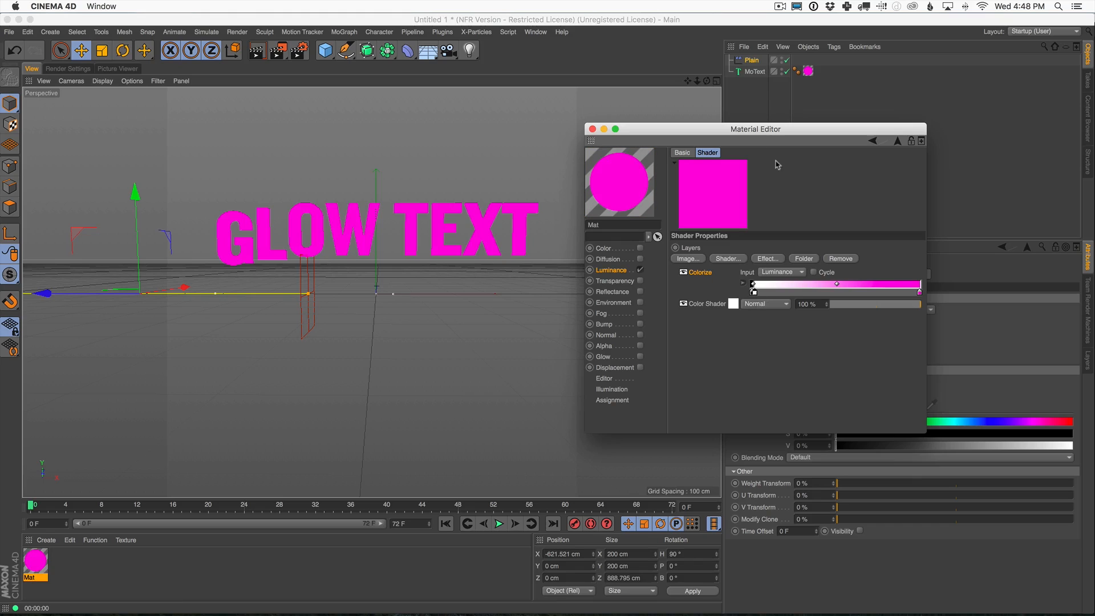
# Widen the Material Editor and duplicate the start knots to continue the pattern with another black, white and black knot.
pyautogui.moveTo(926, 433); pyautogui.dragTo(1083, 465)
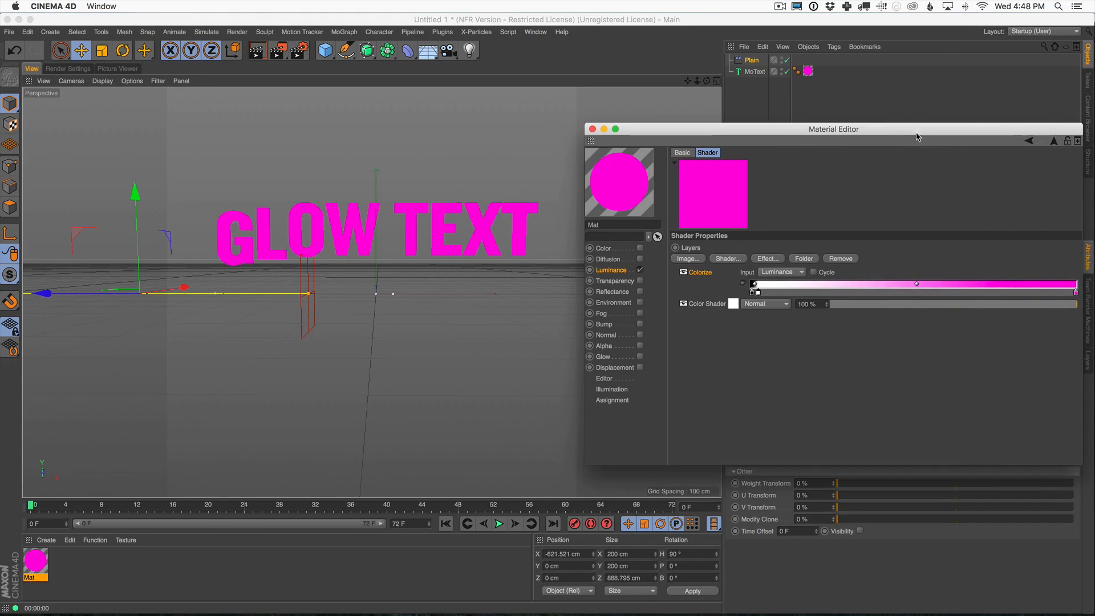
pyautogui.moveTo(917, 137); pyautogui.dragTo(773, 149)
pyautogui.moveTo(938, 476); pyautogui.dragTo(1027, 477)
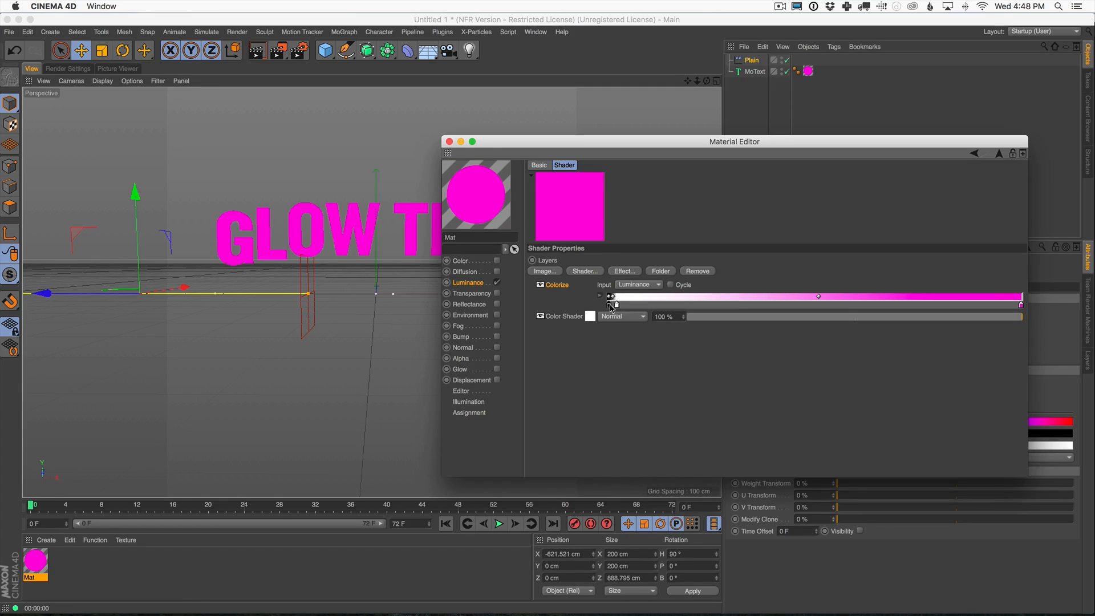
pyautogui.moveTo(611, 308); pyautogui.dragTo(626, 311)
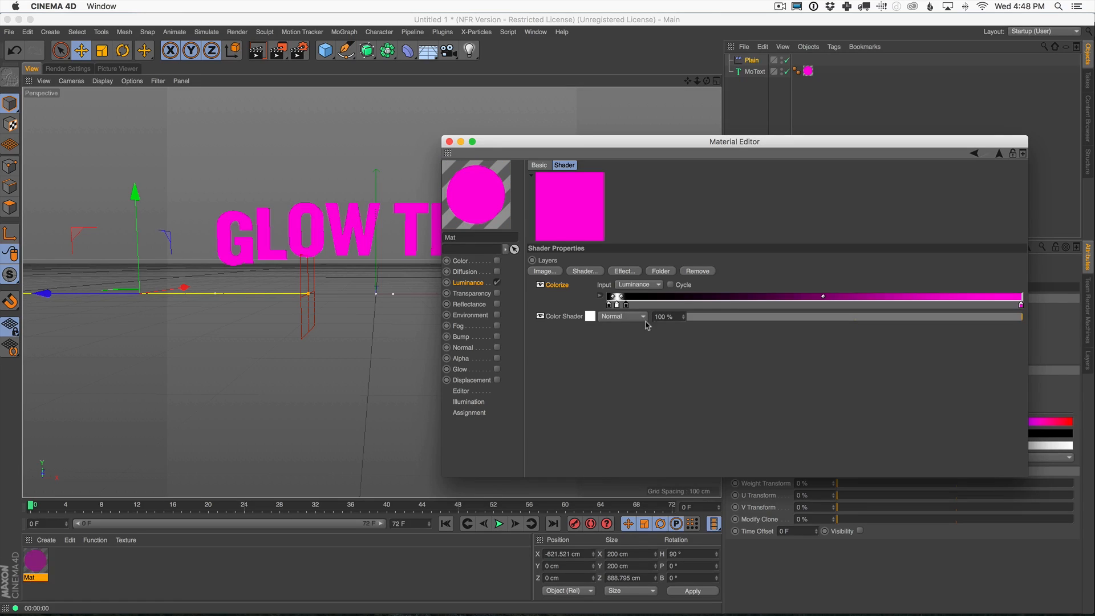
pyautogui.moveTo(618, 306); pyautogui.dragTo(632, 308)
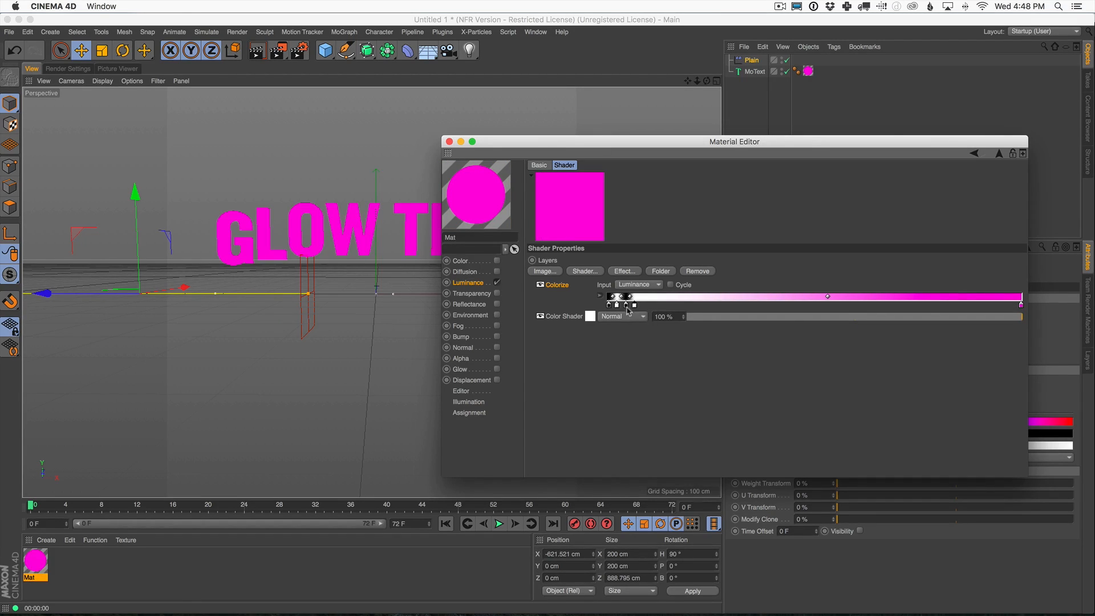
pyautogui.click(628, 306)
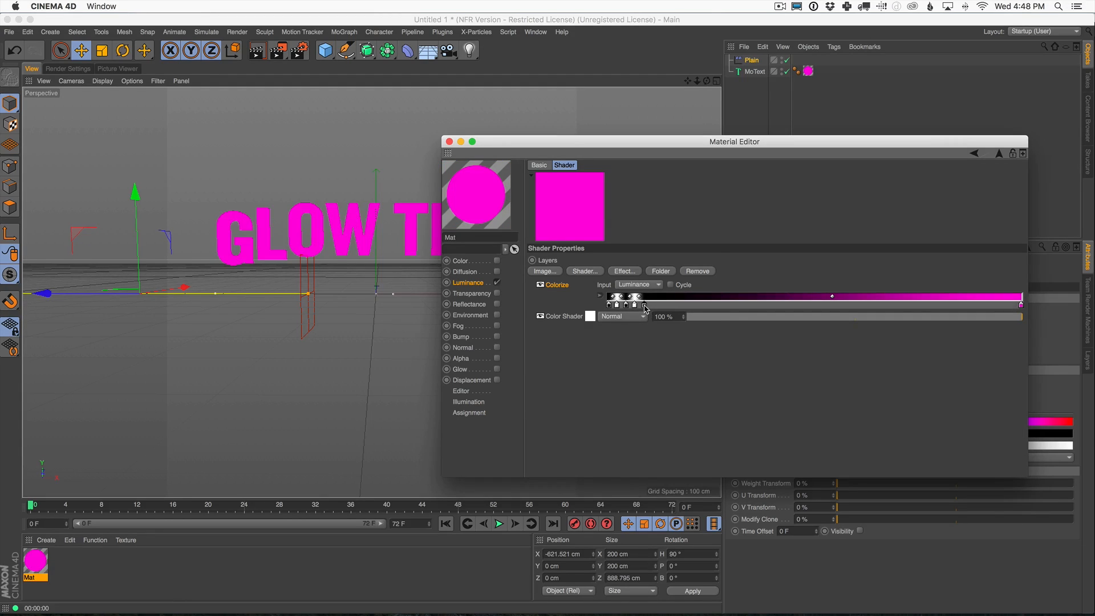
# Set the last black knot to dark gray with H 193°, S 11% and V 32%, and shift the first white knot slightly toward the magenta end.
pyautogui.doubleClick(628, 306)
pyautogui.click(643, 319)
pyautogui.click(645, 331)
pyautogui.click(659, 330)
pyautogui.click(674, 308)
pyautogui.click(628, 318)
pyautogui.click(637, 330)
pyautogui.click(650, 330)
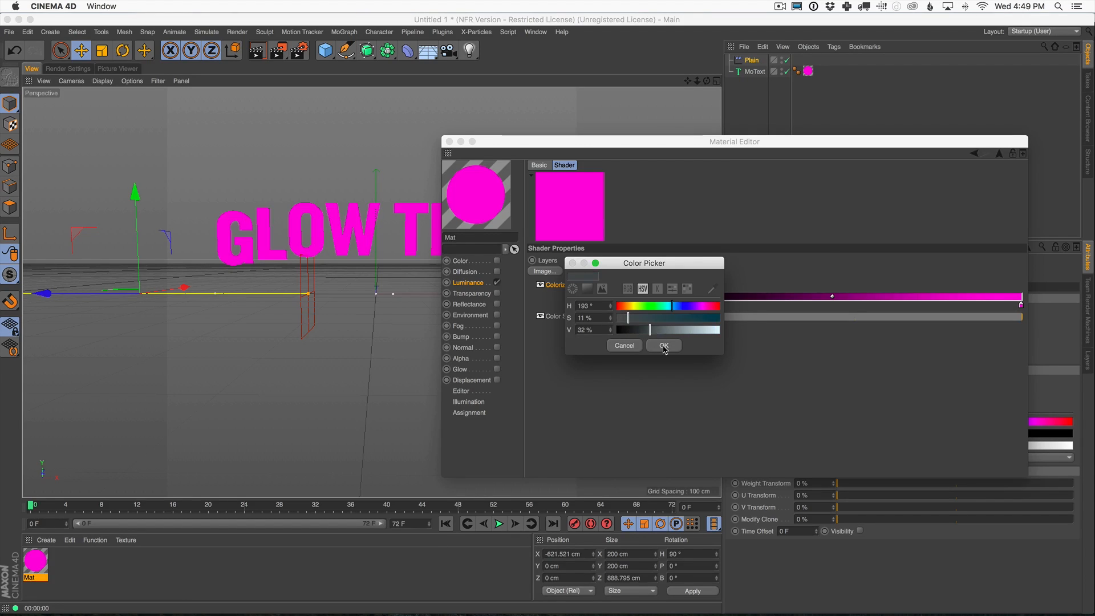
pyautogui.click(664, 346)
pyautogui.moveTo(617, 306); pyautogui.dragTo(620, 306)
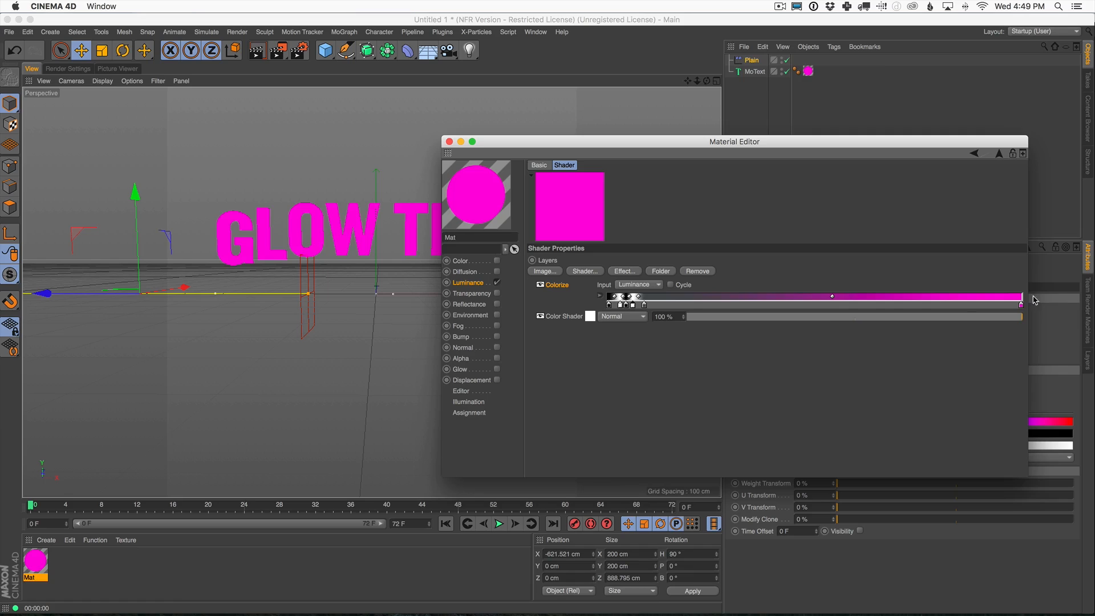
# Duplicate the dark gray knot just beyond itself and color the copy orange with H 35°, S 100% and V 100%.
pyautogui.moveTo(619, 147); pyautogui.dragTo(560, 109)
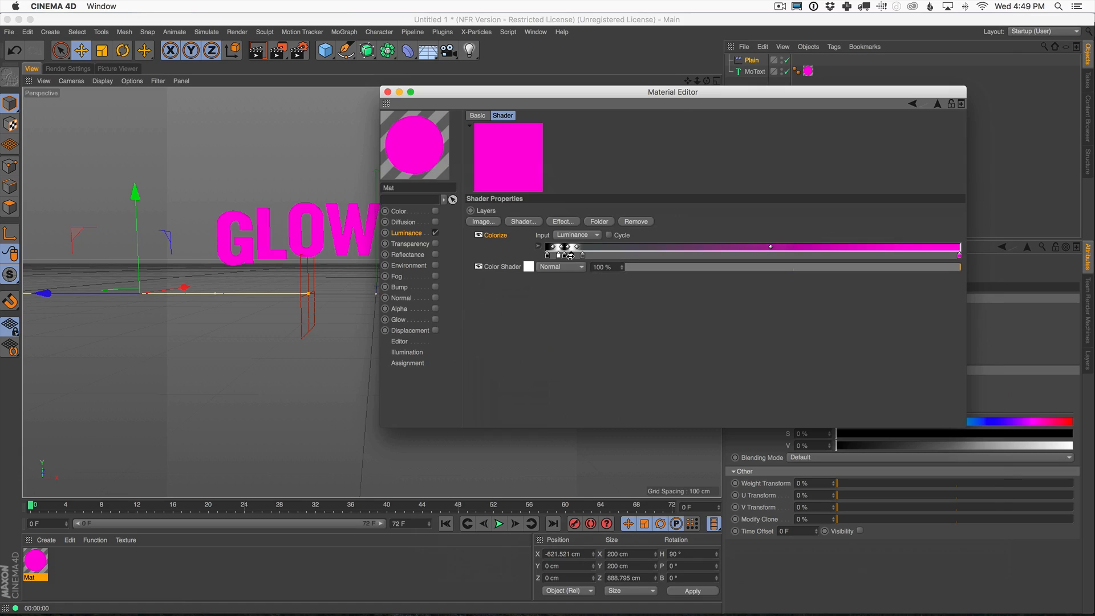
pyautogui.click(591, 255)
pyautogui.doubleClick(592, 256)
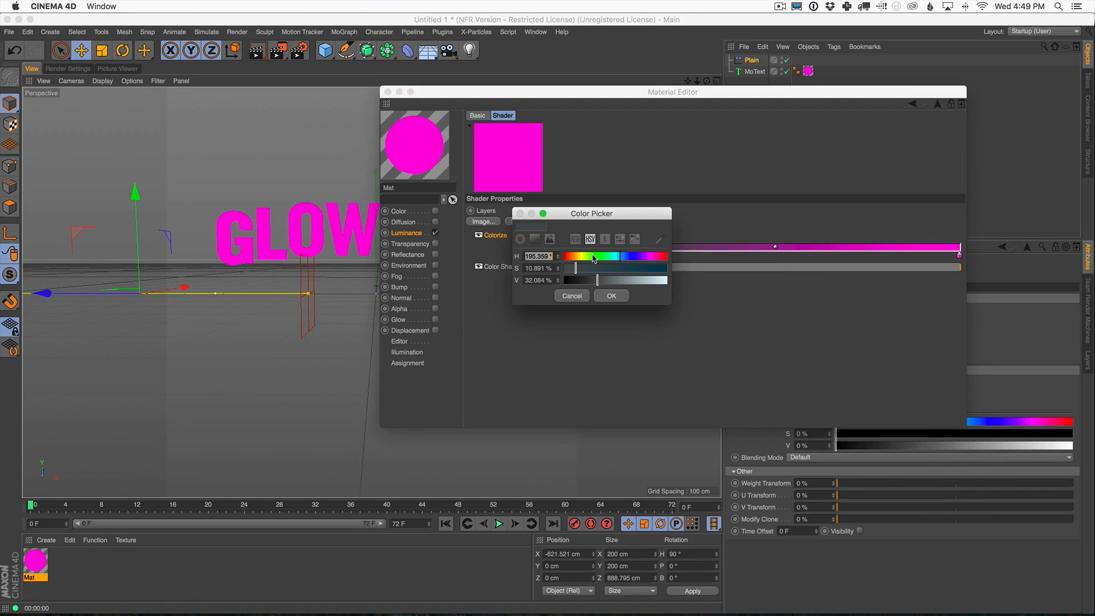
pyautogui.moveTo(578, 256); pyautogui.dragTo(578, 257)
pyautogui.moveTo(583, 267); pyautogui.dragTo(694, 278)
pyautogui.moveTo(580, 257); pyautogui.dragTo(575, 257)
pyautogui.moveTo(661, 269); pyautogui.dragTo(684, 270)
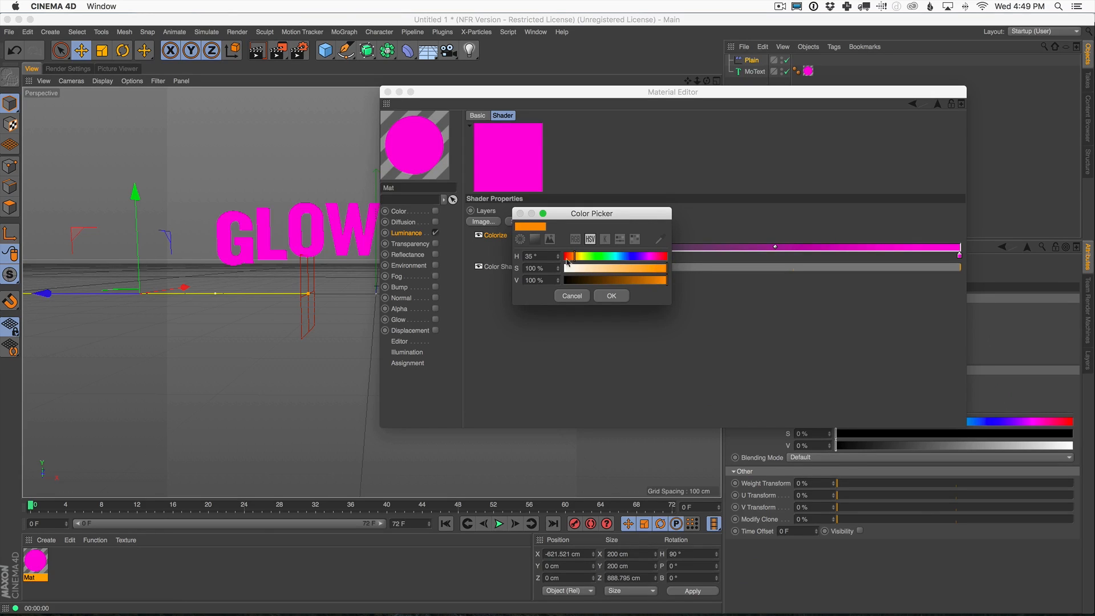
pyautogui.click(611, 296)
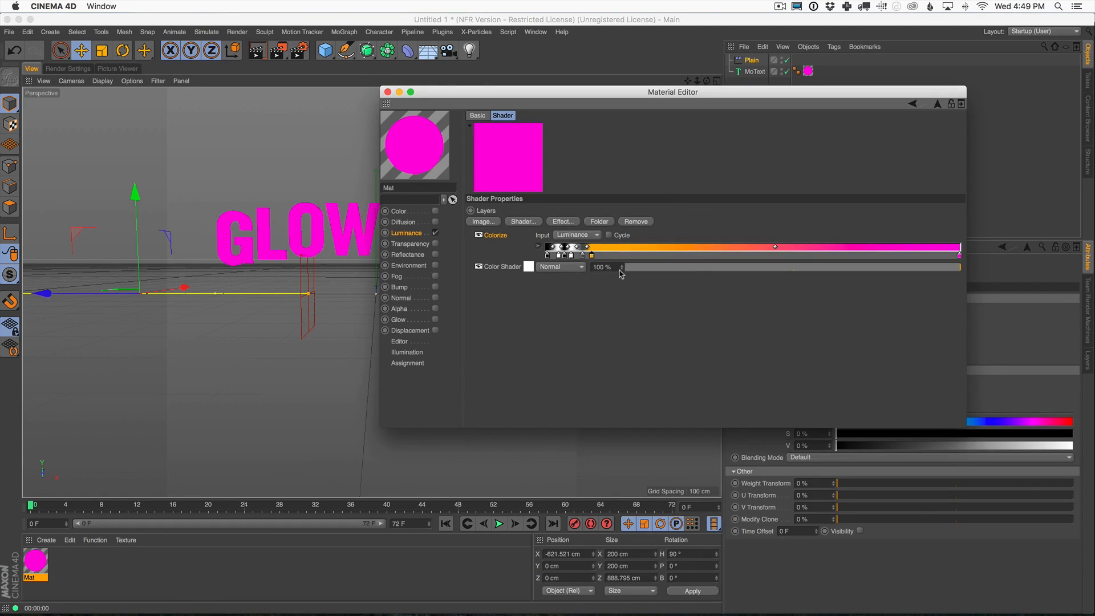
# Change the Colorize gradient's magenta end knot to red with H 360°, S 100% and V 100%.
pyautogui.doubleClick(959, 256)
pyautogui.moveTo(1022, 258); pyautogui.dragTo(1029, 273)
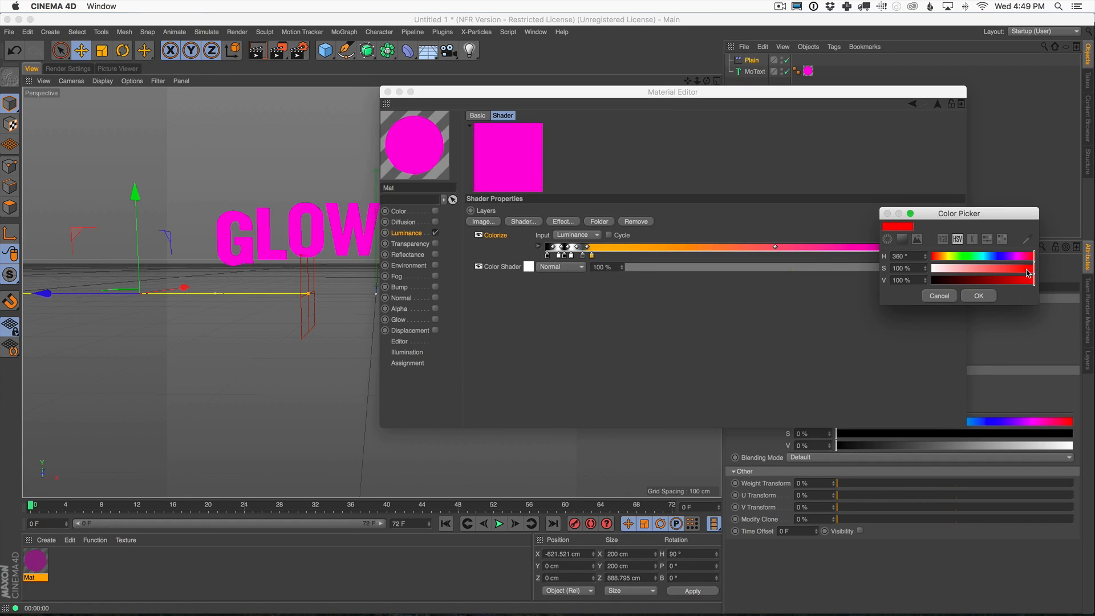
pyautogui.click(978, 296)
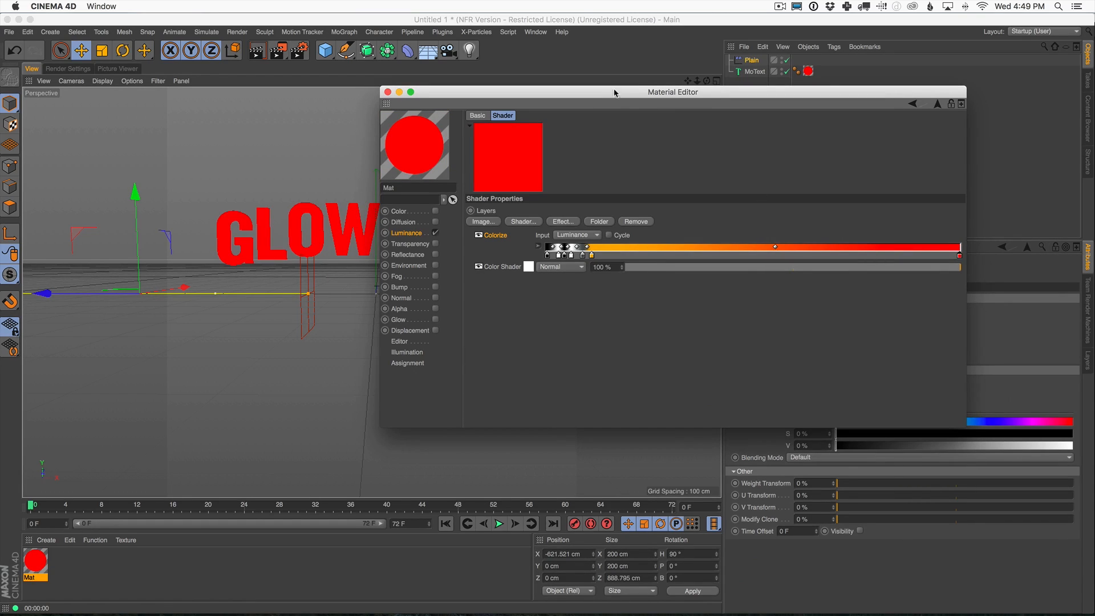
# Fine-tune the spacing of the white knots near the black start of the Colorize gradient.
pyautogui.moveTo(613, 94); pyautogui.dragTo(610, 93)
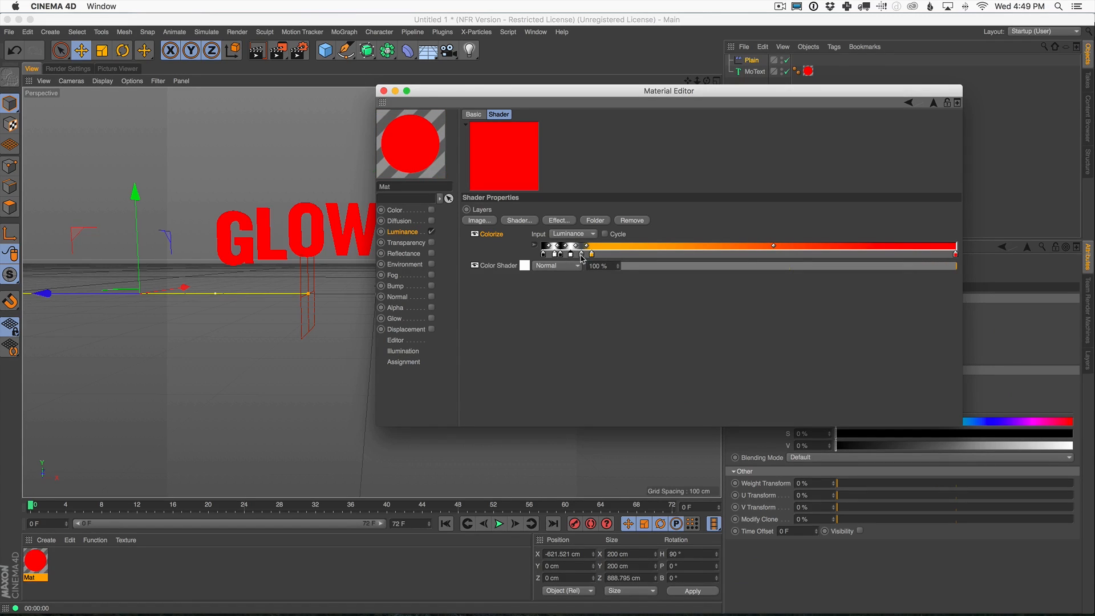
pyautogui.moveTo(572, 255); pyautogui.dragTo(575, 256)
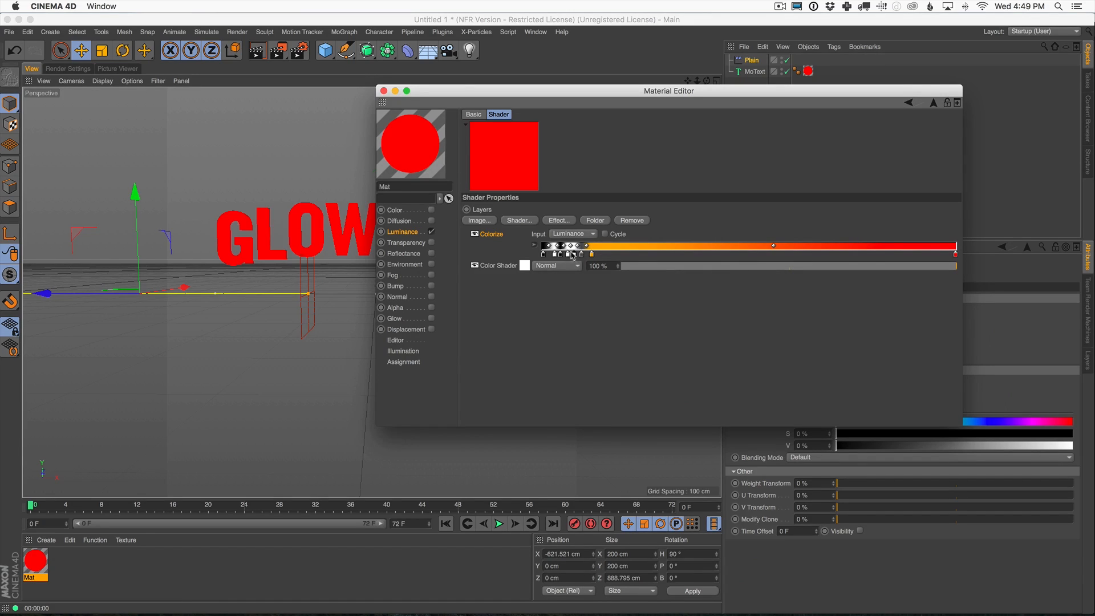
pyautogui.moveTo(555, 256); pyautogui.dragTo(554, 256)
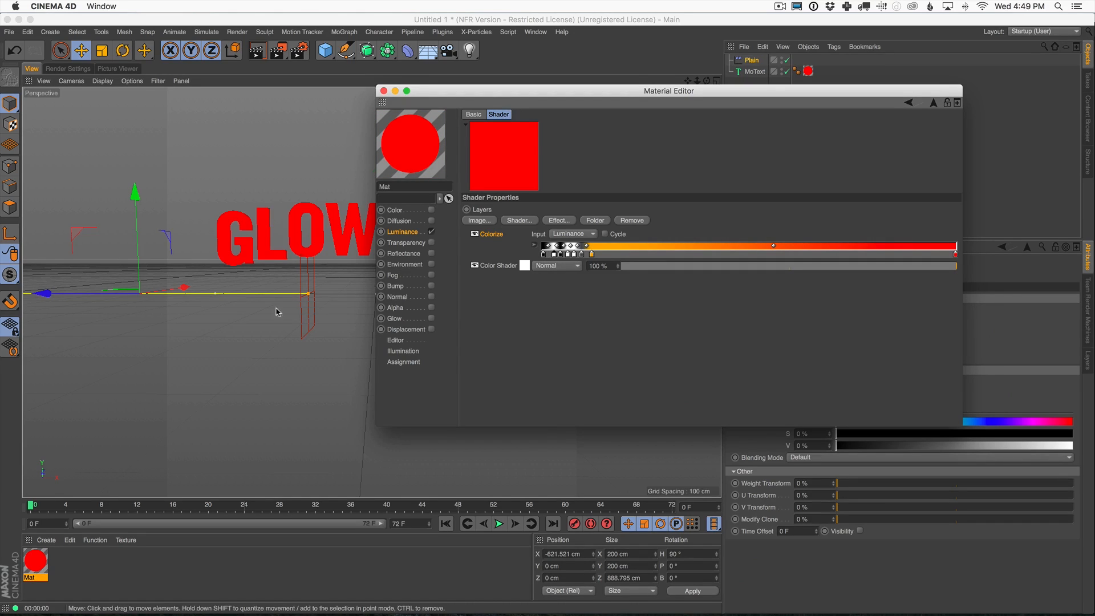
# Uncover the whole text, move the Plain effector along X to about -20 cm and render the view.
pyautogui.moveTo(79, 293); pyautogui.dragTo(271, 294)
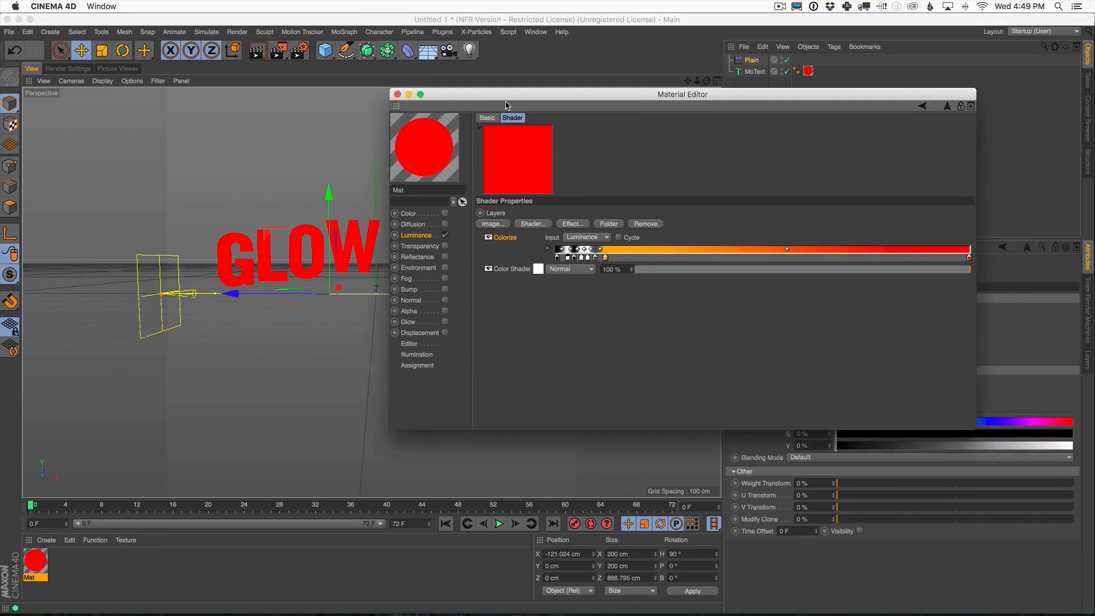
pyautogui.moveTo(456, 90); pyautogui.dragTo(777, 174)
pyautogui.moveTo(311, 294); pyautogui.dragTo(345, 294)
pyautogui.moveTo(540, 294); pyautogui.dragTo(515, 294)
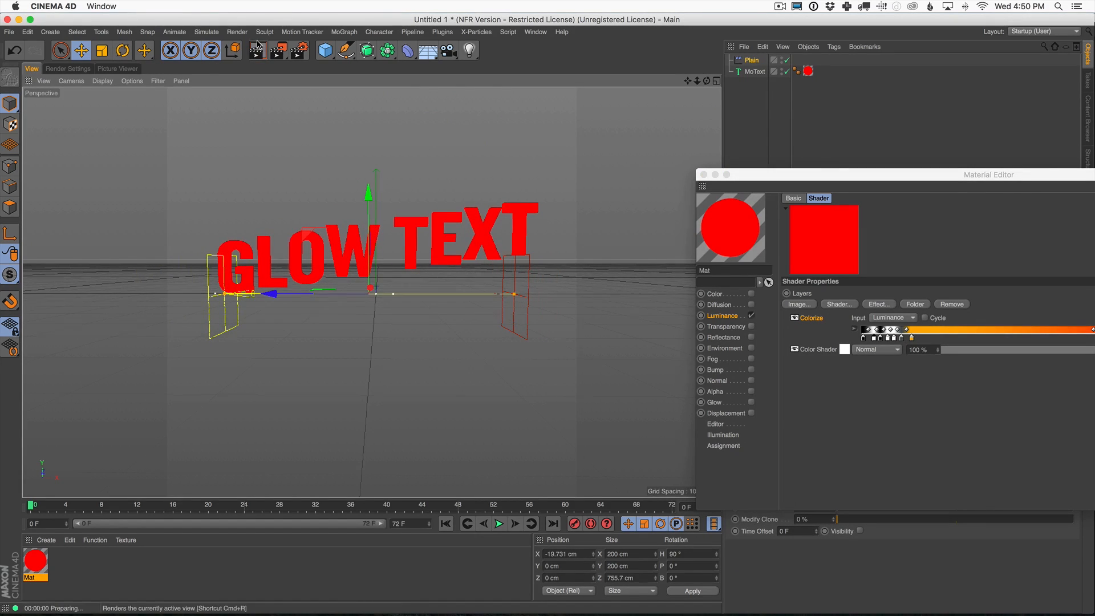
pyautogui.click(257, 49)
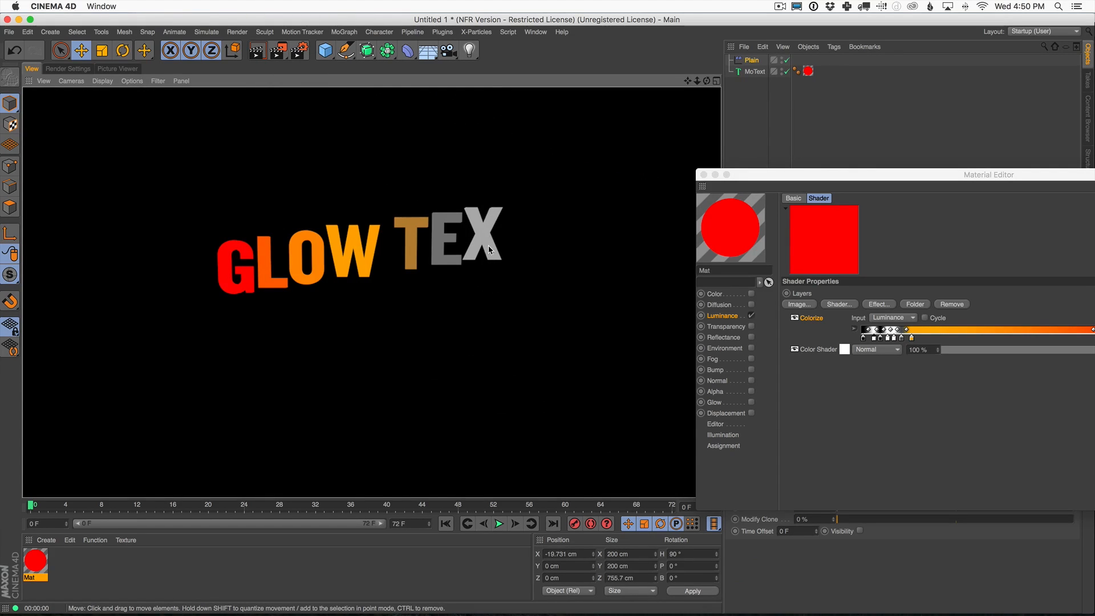
# Place the Material Editor below the rendered text to compare the gradient's knots with the letter colors.
pyautogui.moveTo(890, 186); pyautogui.dragTo(725, 90)
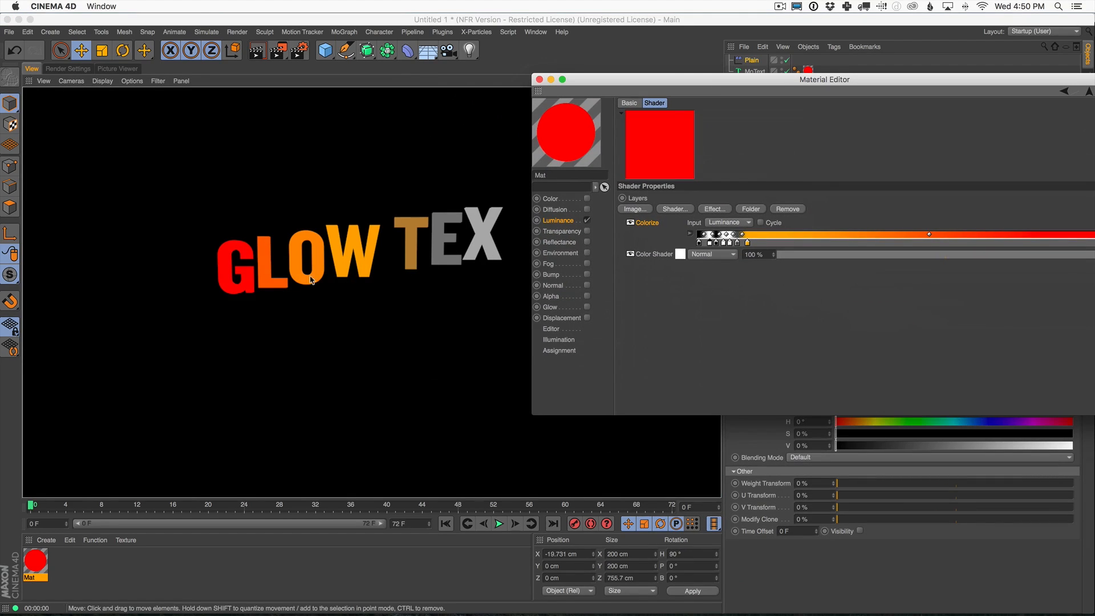
pyautogui.moveTo(825, 79); pyautogui.dragTo(512, 108)
pyautogui.moveTo(598, 123); pyautogui.dragTo(460, 336)
pyautogui.moveTo(538, 332); pyautogui.dragTo(537, 323)
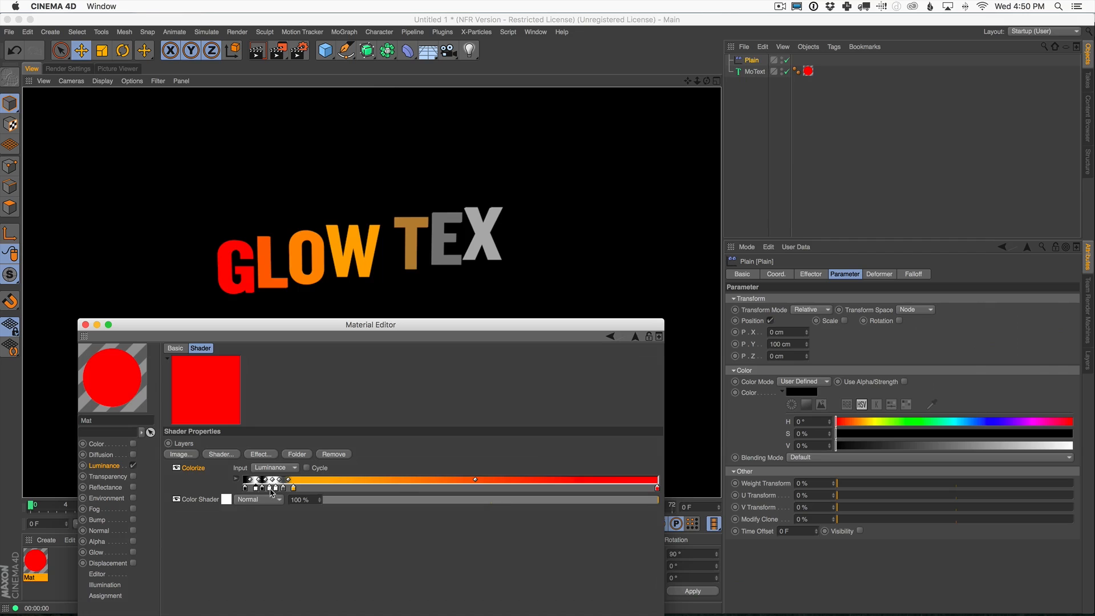
pyautogui.moveTo(330, 328); pyautogui.dragTo(331, 466)
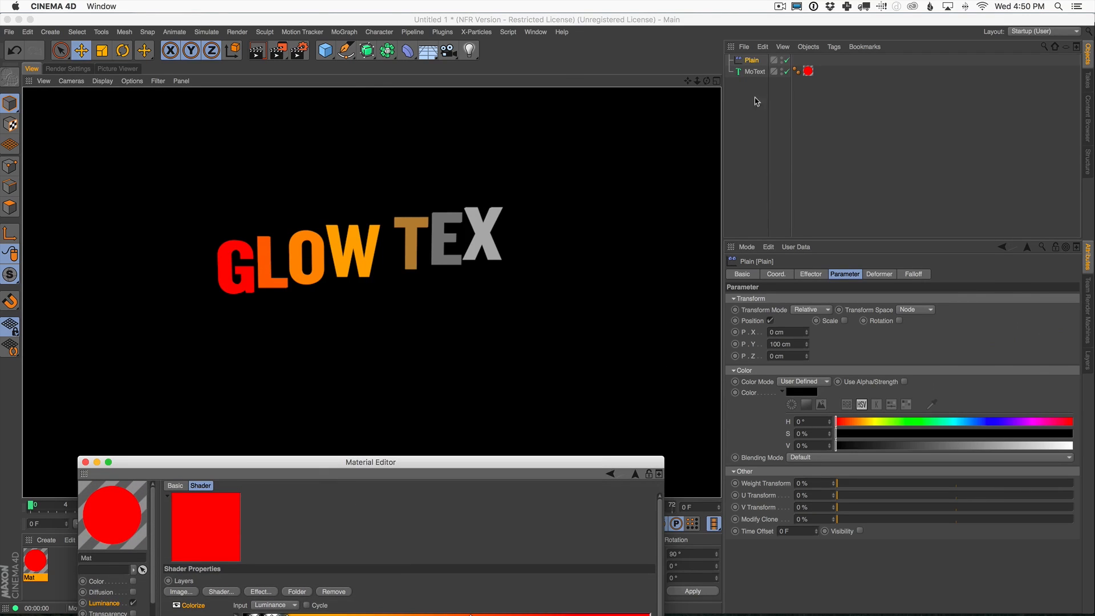
# Move the Plain effector back toward the start of the text and render the view again.
pyautogui.click(753, 63)
pyautogui.moveTo(334, 295); pyautogui.dragTo(264, 299)
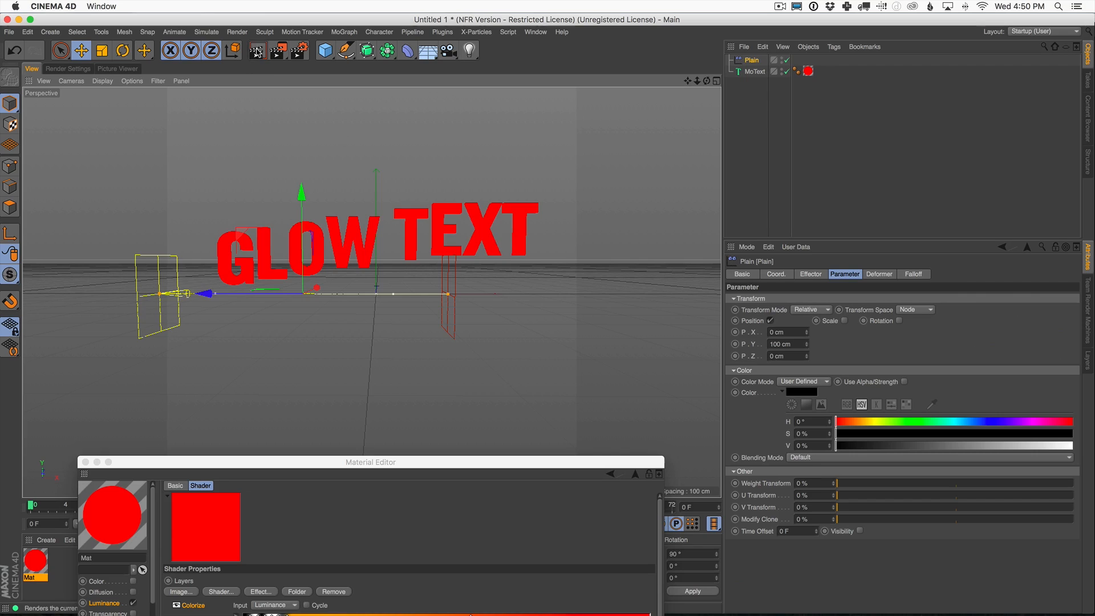
pyautogui.hotkey('ctrl', 'r')
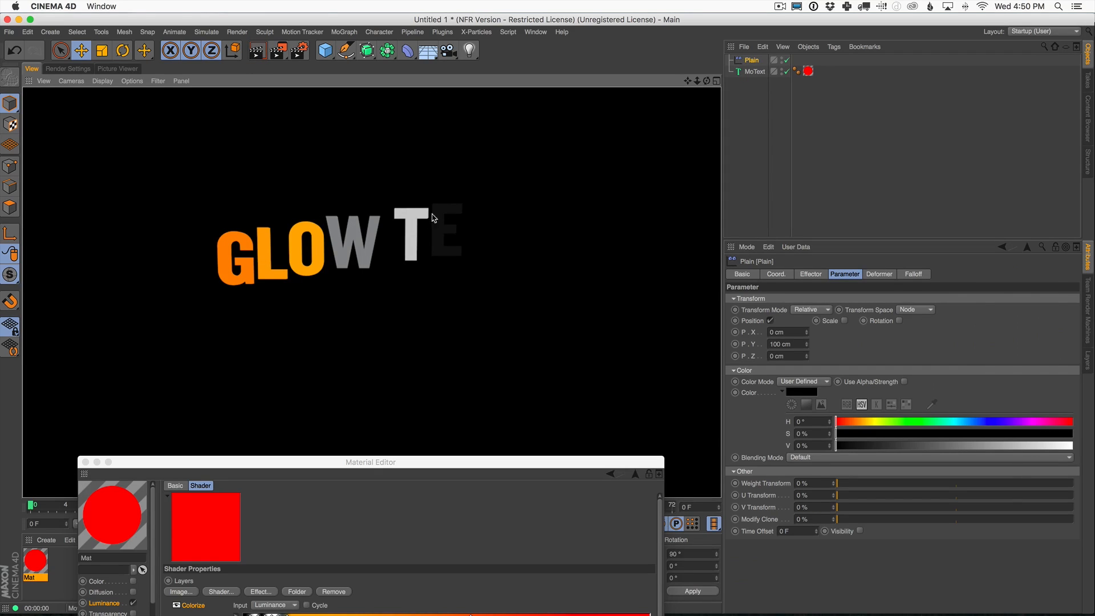
# Close the Material Editor and move the Plain effector before the text, to about X -758 cm.
pyautogui.click(759, 125)
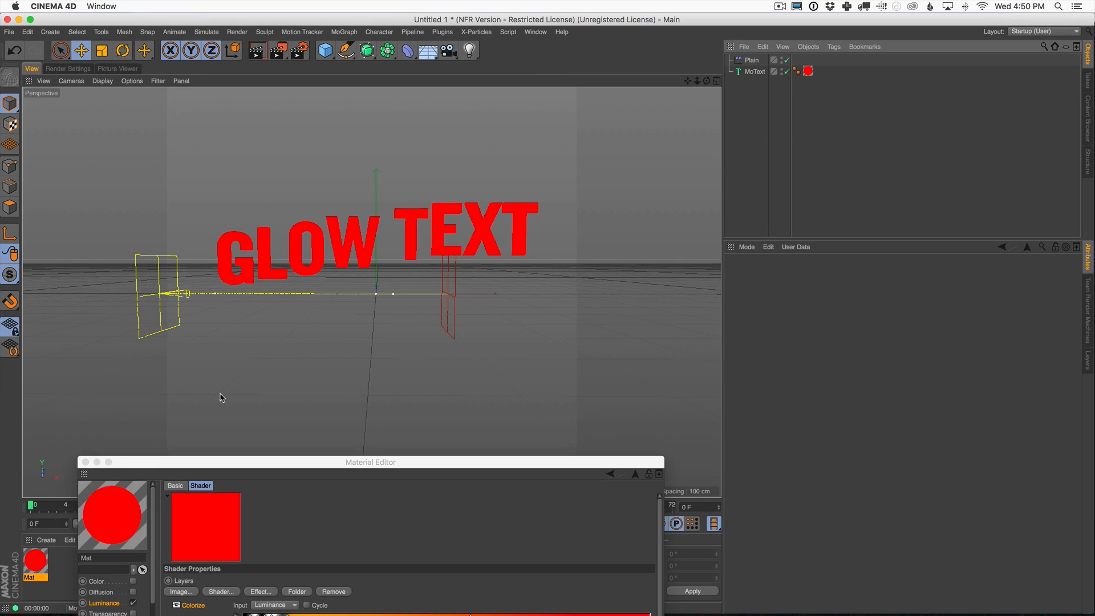
pyautogui.click(86, 462)
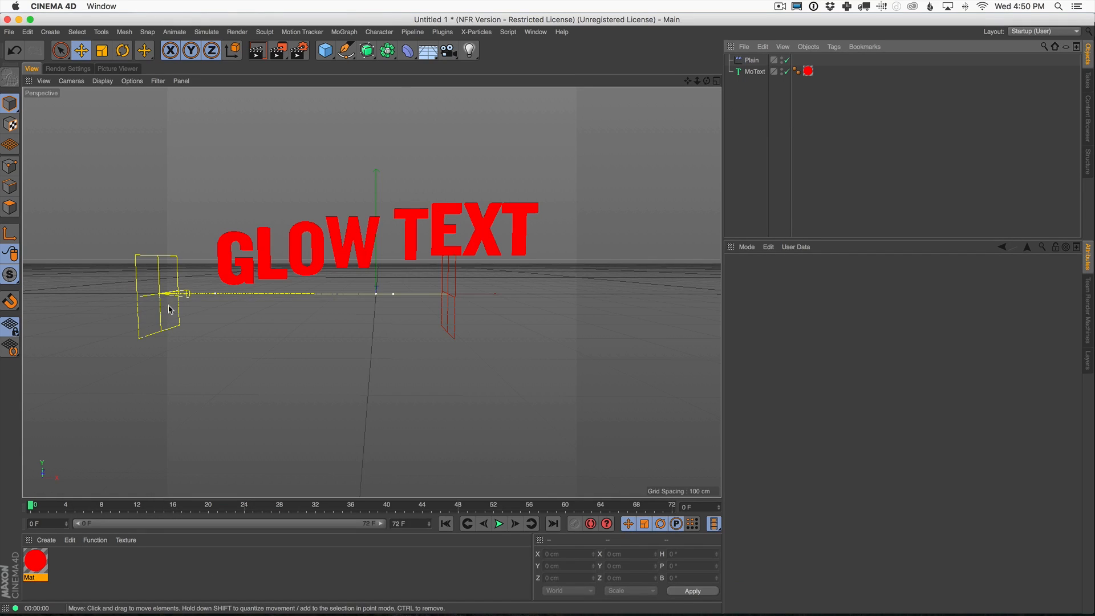
pyautogui.click(752, 60)
pyautogui.moveTo(205, 296); pyautogui.dragTo(77, 333)
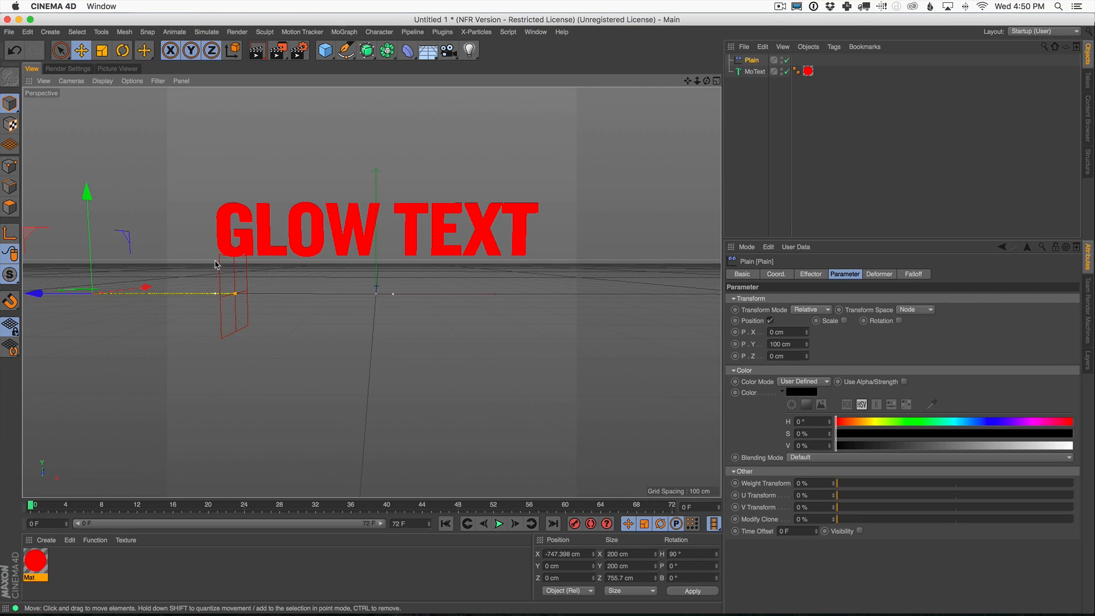
pyautogui.moveTo(38, 295); pyautogui.dragTo(66, 348)
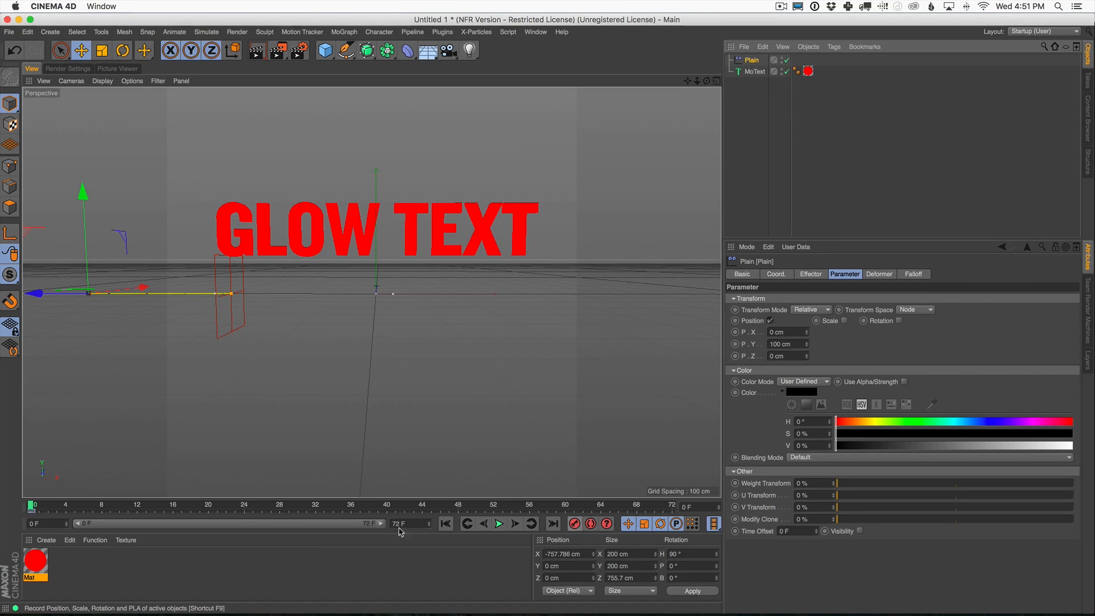
# Keyframe the Plain effector's position from about X -758 cm at frame 0 to about 776 cm at frame 72 and play it.
pyautogui.moveTo(267, 507); pyautogui.dragTo(672, 506)
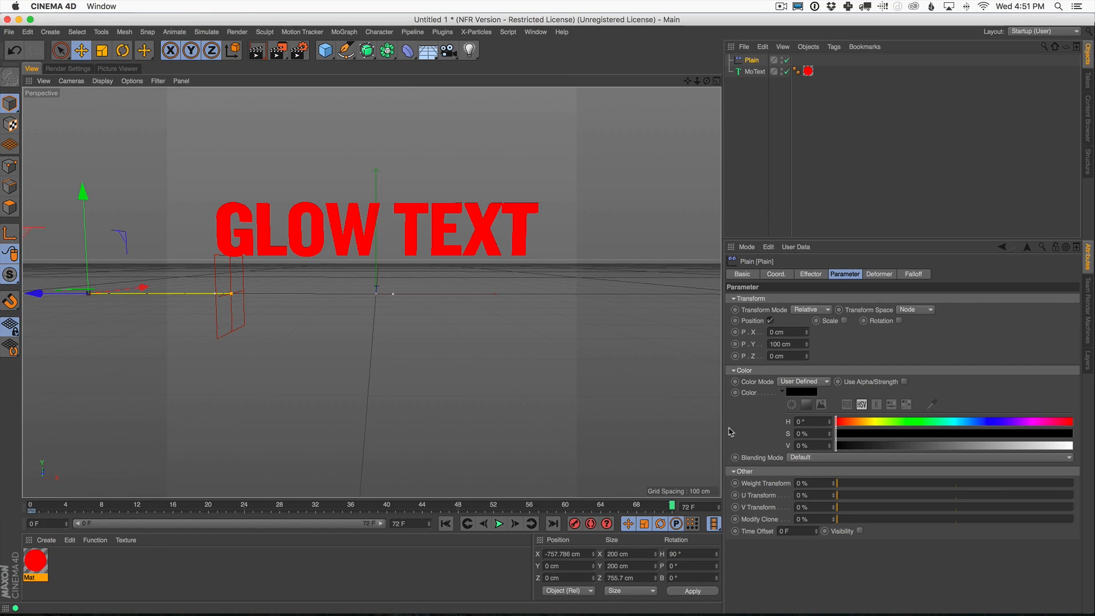
pyautogui.moveTo(143, 287); pyautogui.dragTo(622, 288)
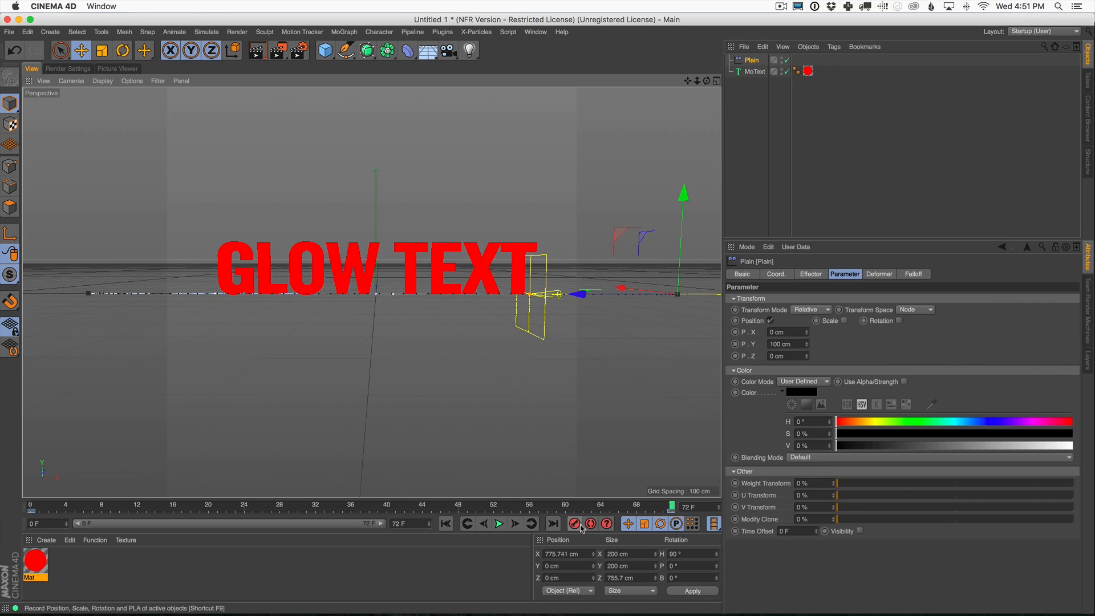
pyautogui.click(499, 524)
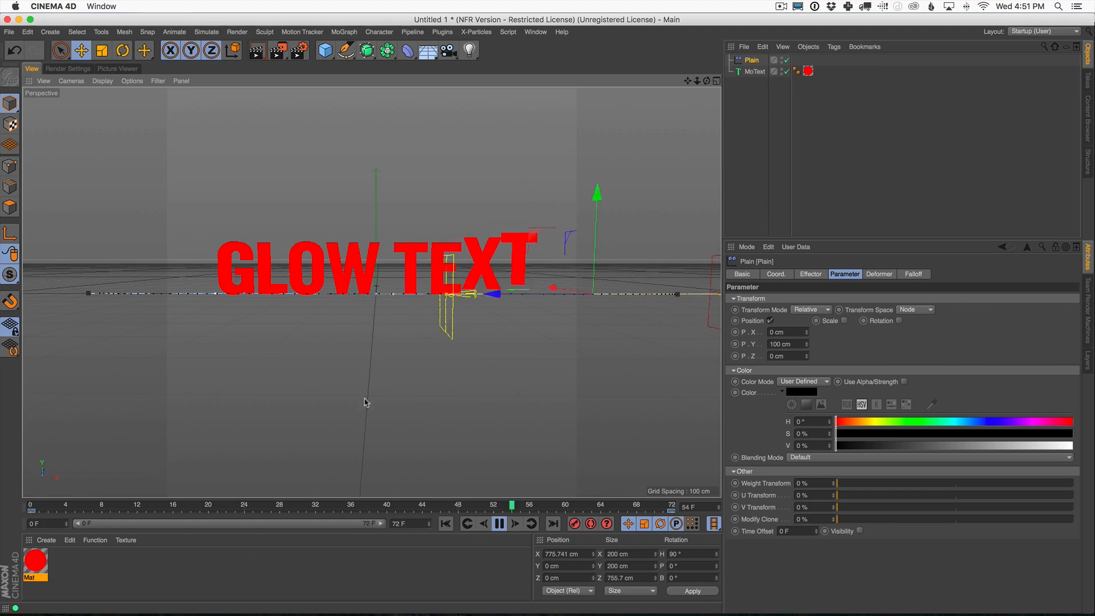
# Stop the playback and undo the Plain effector's position keyframes.
pyautogui.click(539, 32)
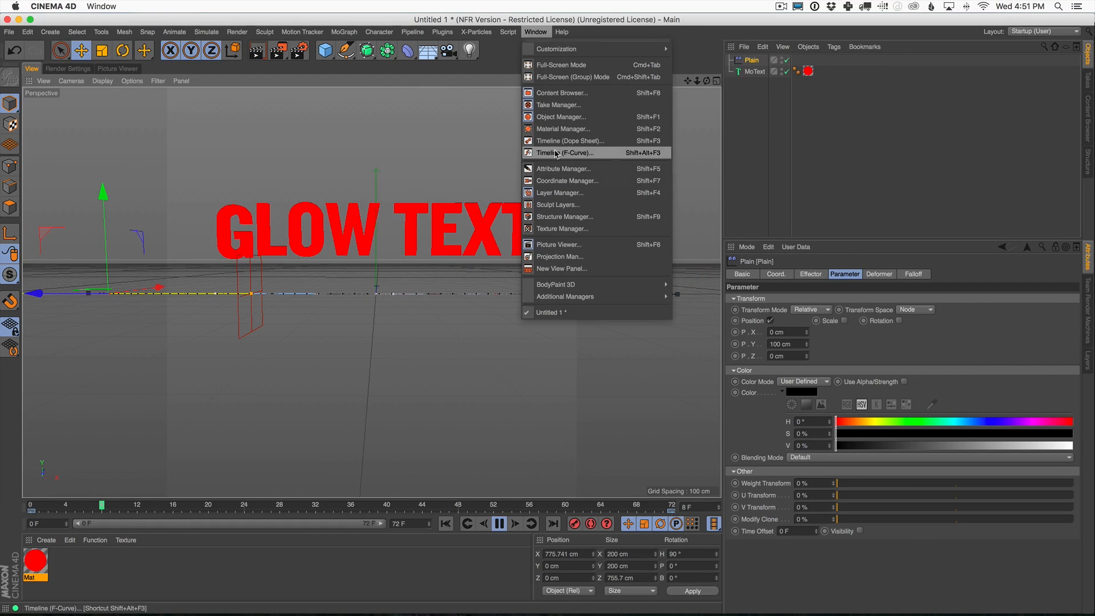
pyautogui.click(240, 561)
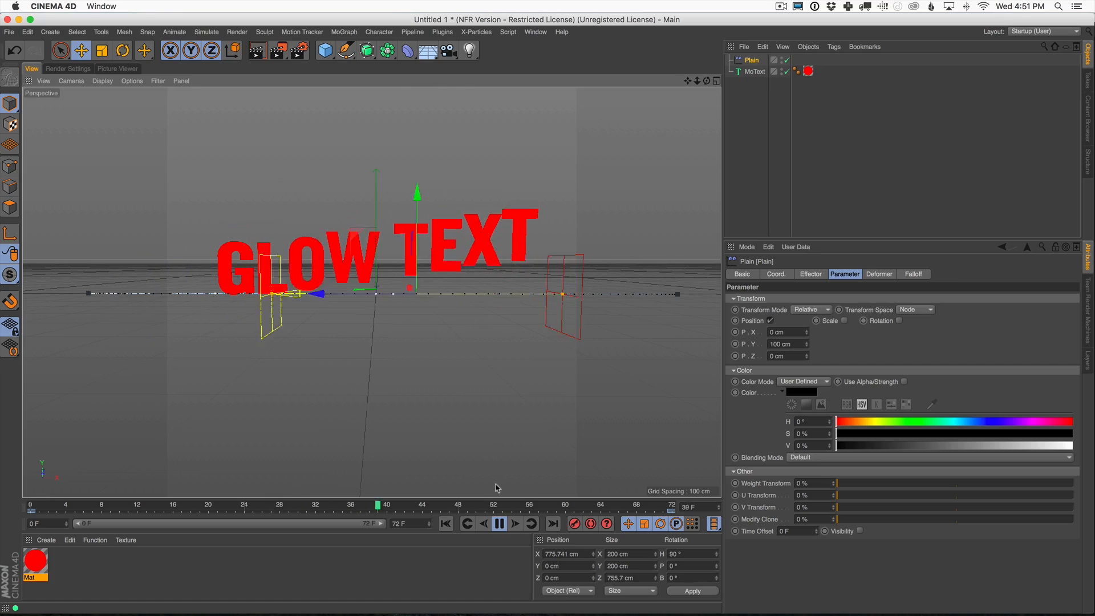
pyautogui.click(499, 523)
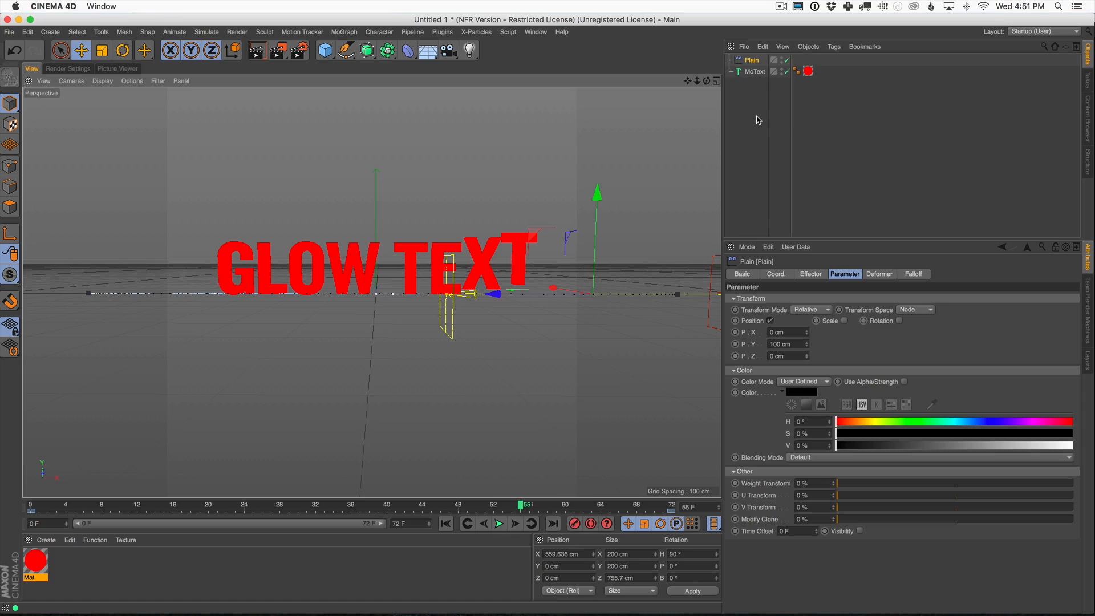
pyautogui.press('super+z')
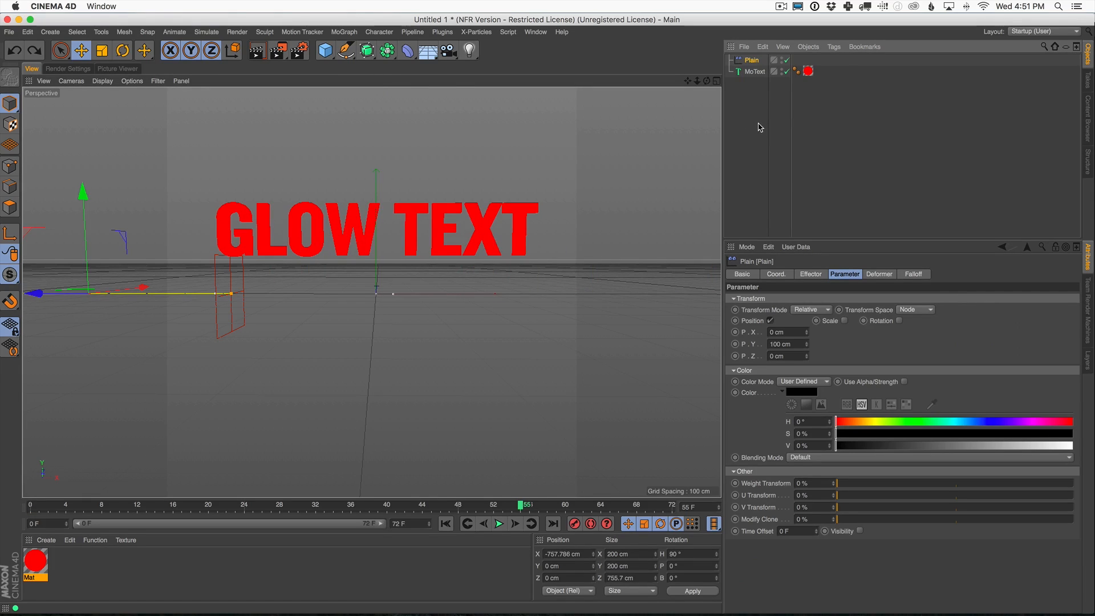
# Add a Signal tag to the Plain effector.
pyautogui.click(443, 32)
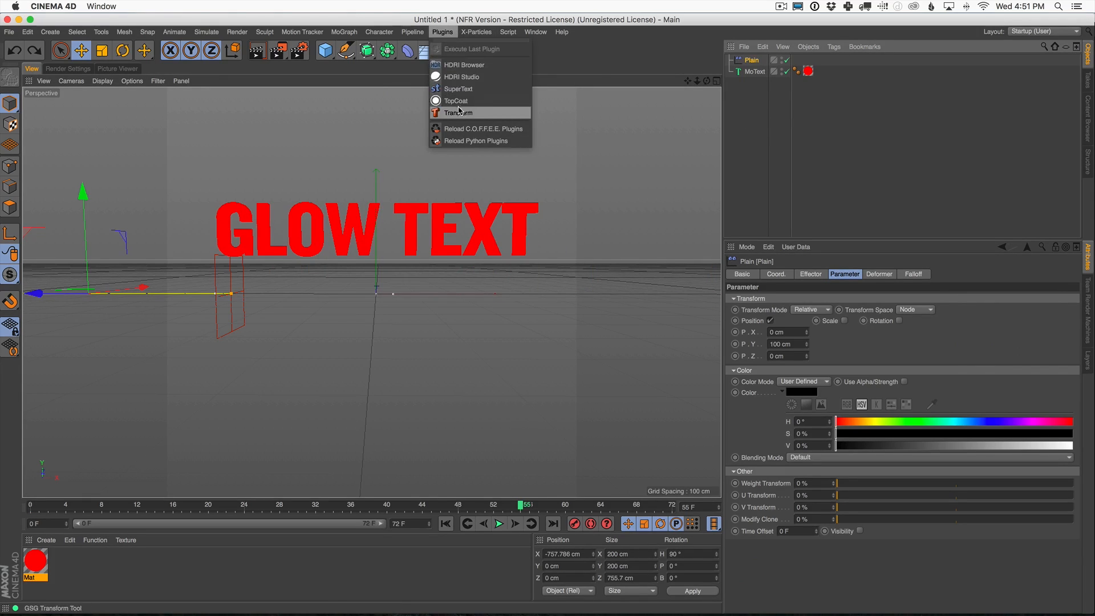
pyautogui.click(843, 47)
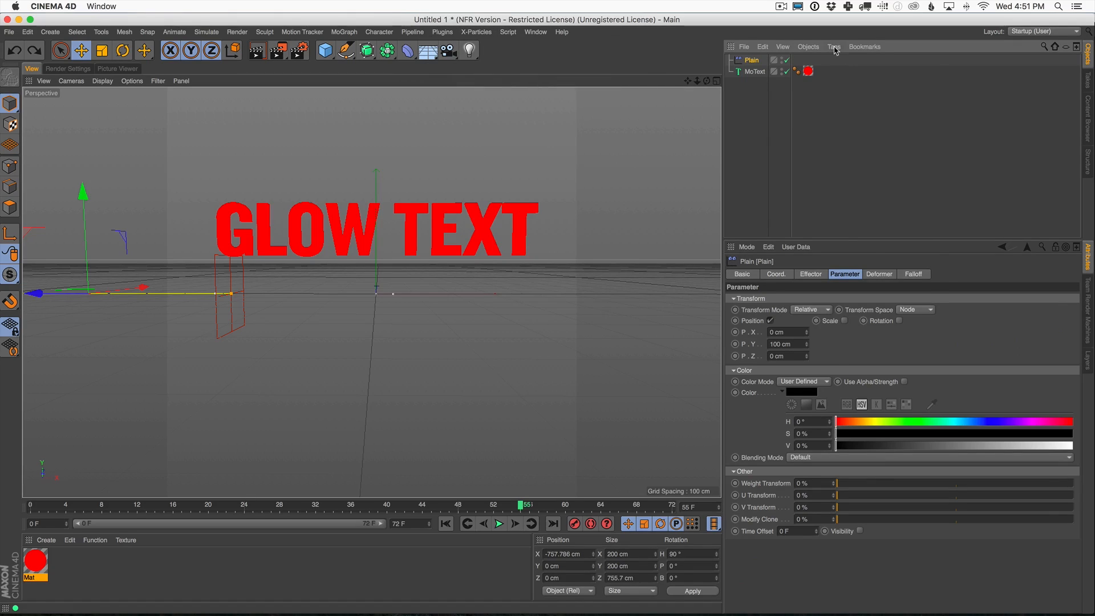
pyautogui.click(842, 48)
pyautogui.click(868, 192)
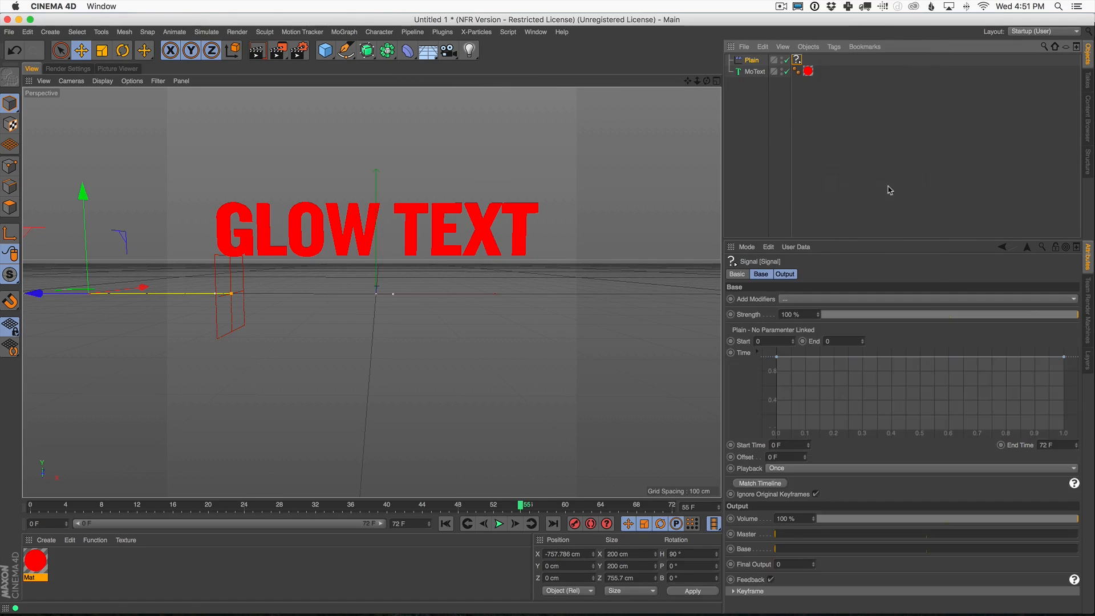
# Link the Plain effector's Position X parameter to its Signal tag.
pyautogui.click(752, 61)
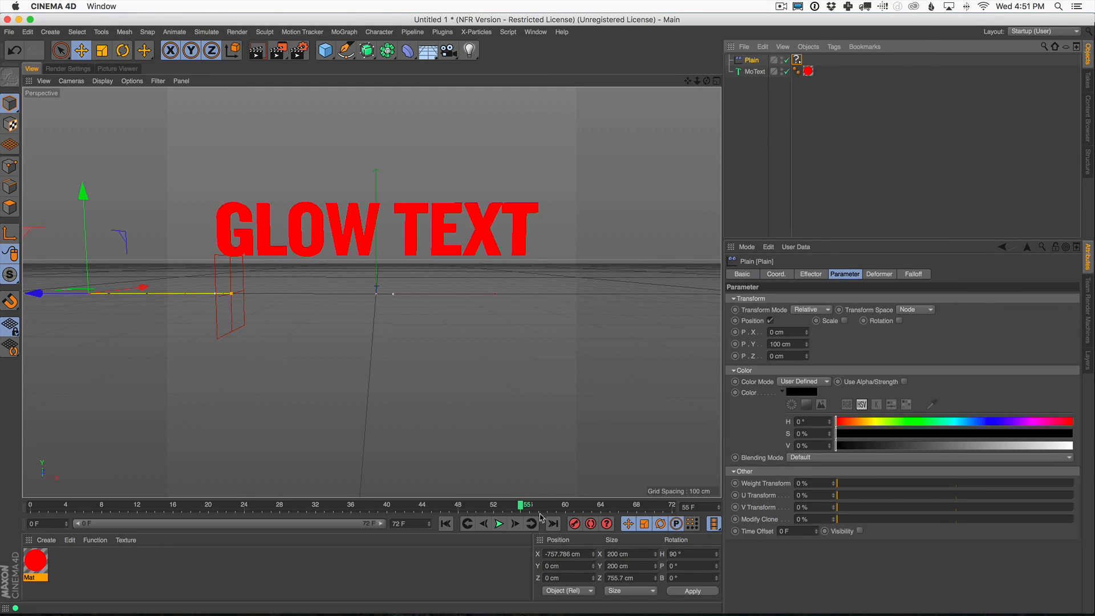
pyautogui.click(795, 62)
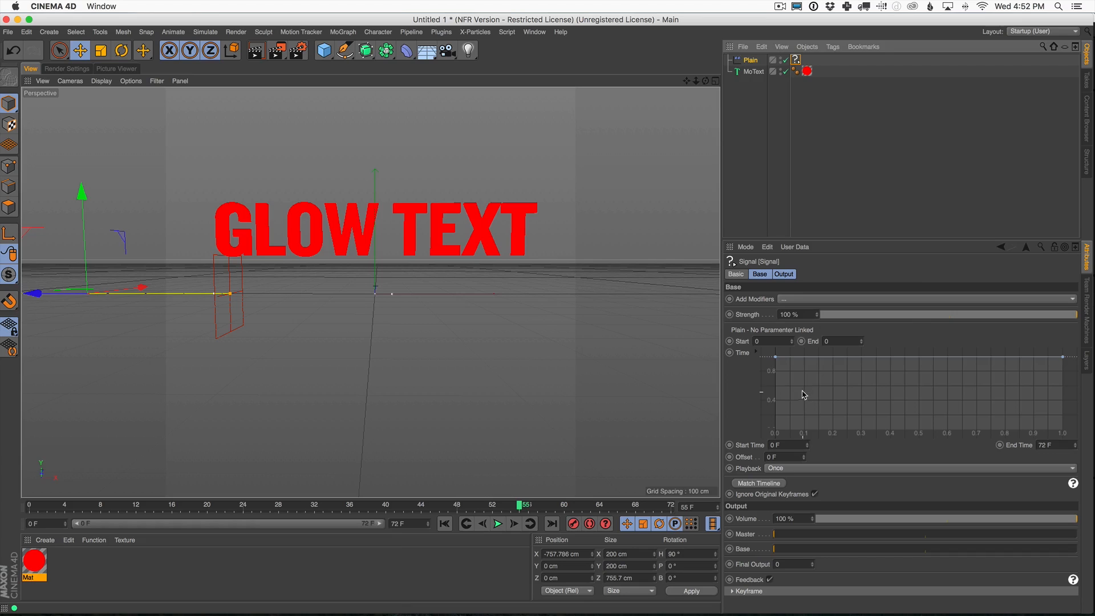
pyautogui.click(752, 62)
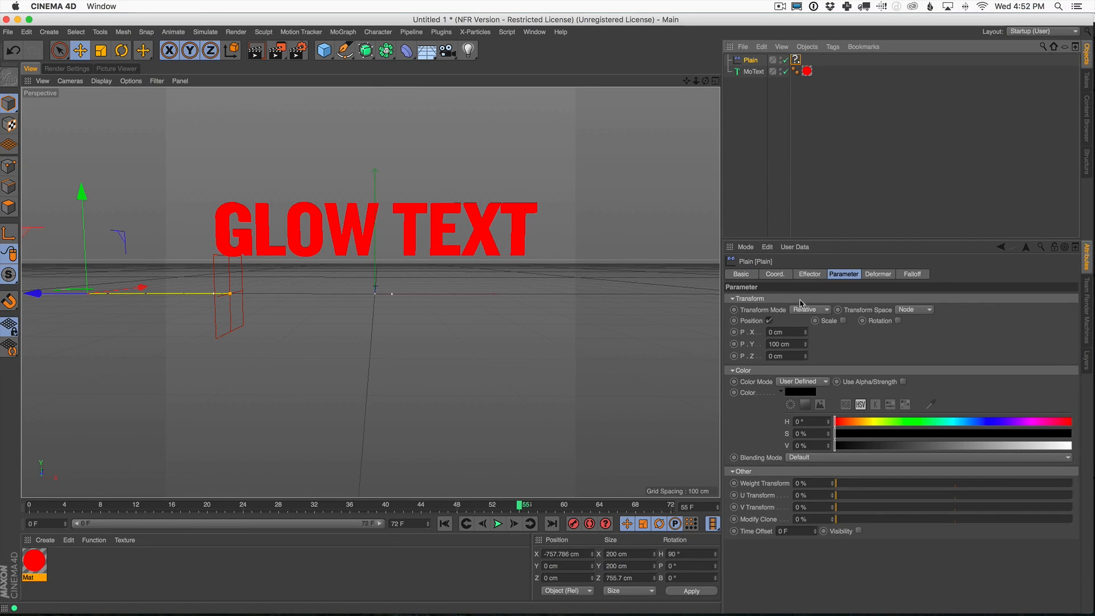
pyautogui.click(789, 274)
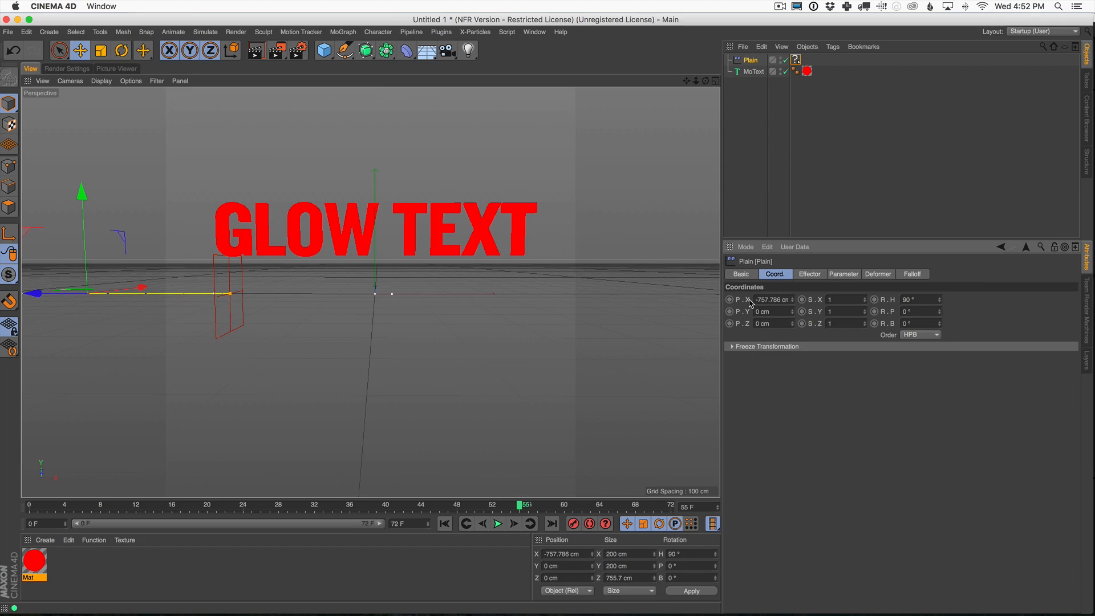
pyautogui.click(796, 60)
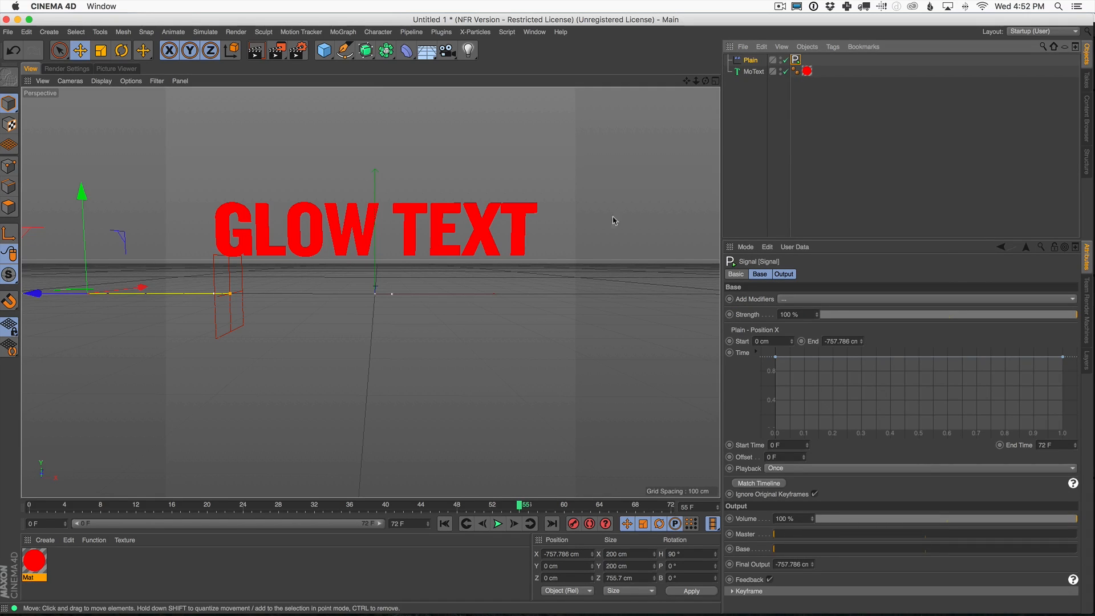
# Lower the first point of the Signal's time curve to 0 and set the Start position to -771 cm at frame 0.
pyautogui.moveTo(776, 357); pyautogui.dragTo(763, 481)
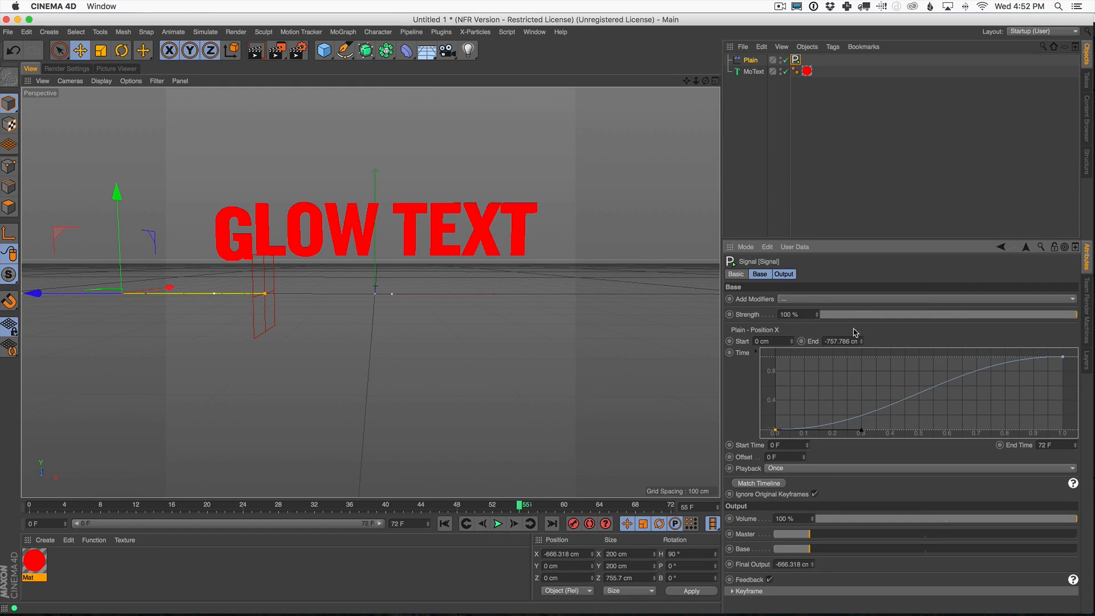
pyautogui.moveTo(791, 342); pyautogui.dragTo(790, 388)
pyautogui.moveTo(793, 347); pyautogui.dragTo(786, 381)
pyautogui.moveTo(312, 509); pyautogui.dragTo(6, 542)
pyautogui.moveTo(795, 344); pyautogui.dragTo(772, 345)
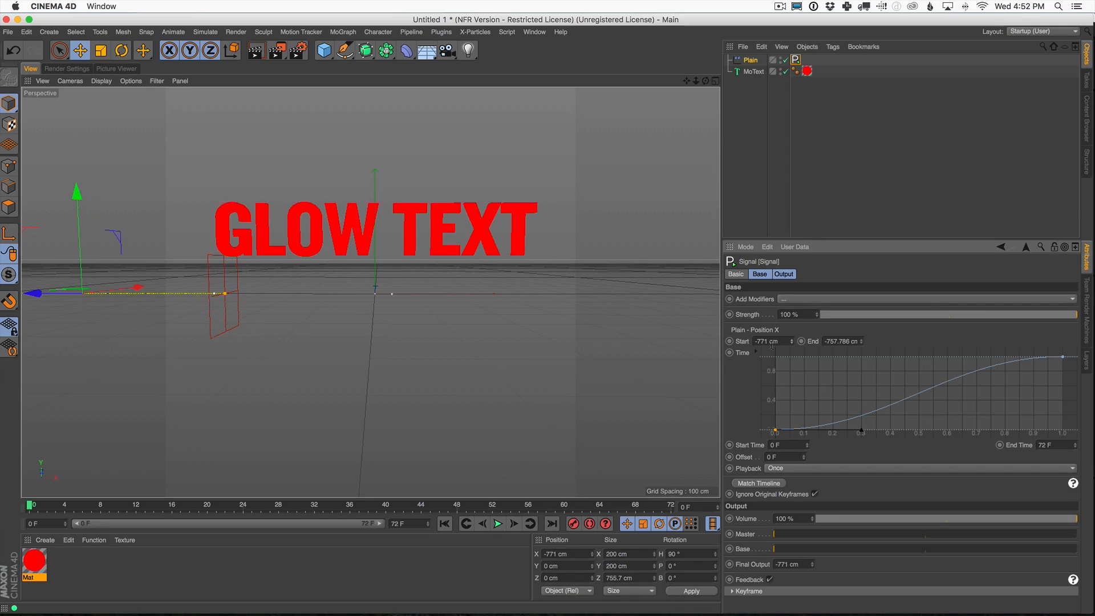
# Set the Signal's End position to 773.214 cm at frame 72 and play the animation.
pyautogui.moveTo(347, 511); pyautogui.dragTo(948, 488)
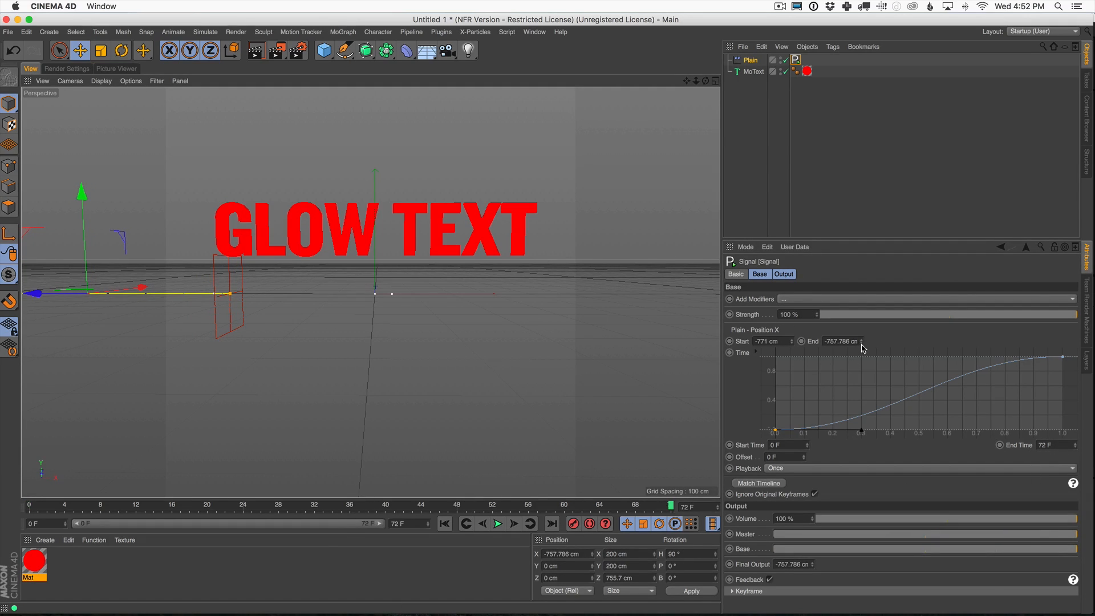
pyautogui.moveTo(862, 347); pyautogui.dragTo(928, 15)
pyautogui.moveTo(864, 343); pyautogui.dragTo(924, 153)
pyautogui.click(498, 524)
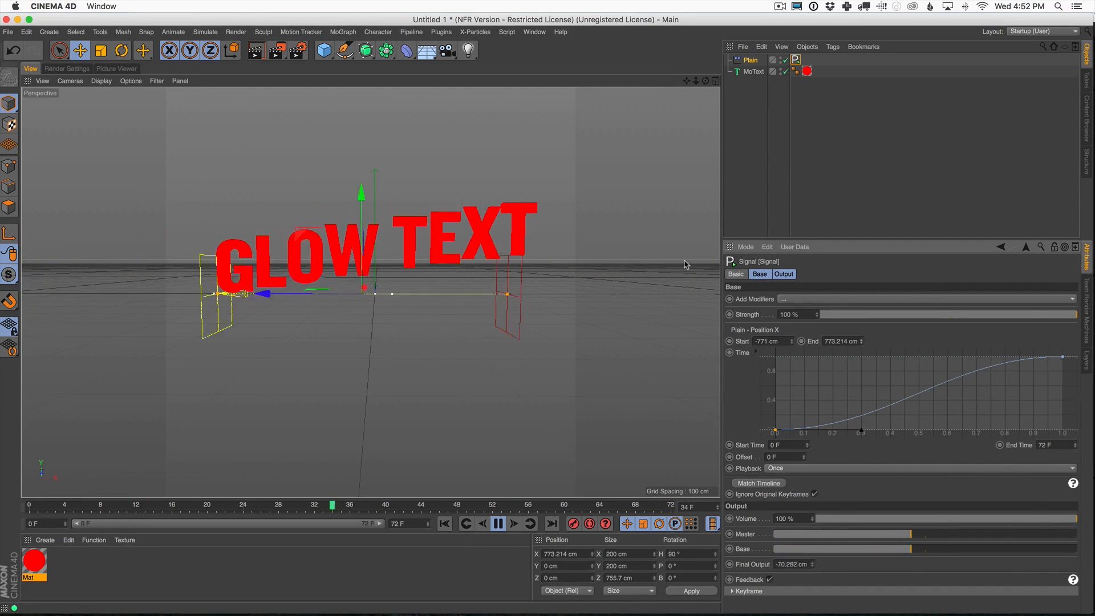
# Try a Signal End Time of 50 F and undo the change.
pyautogui.moveTo(1050, 446); pyautogui.dragTo(991, 440)
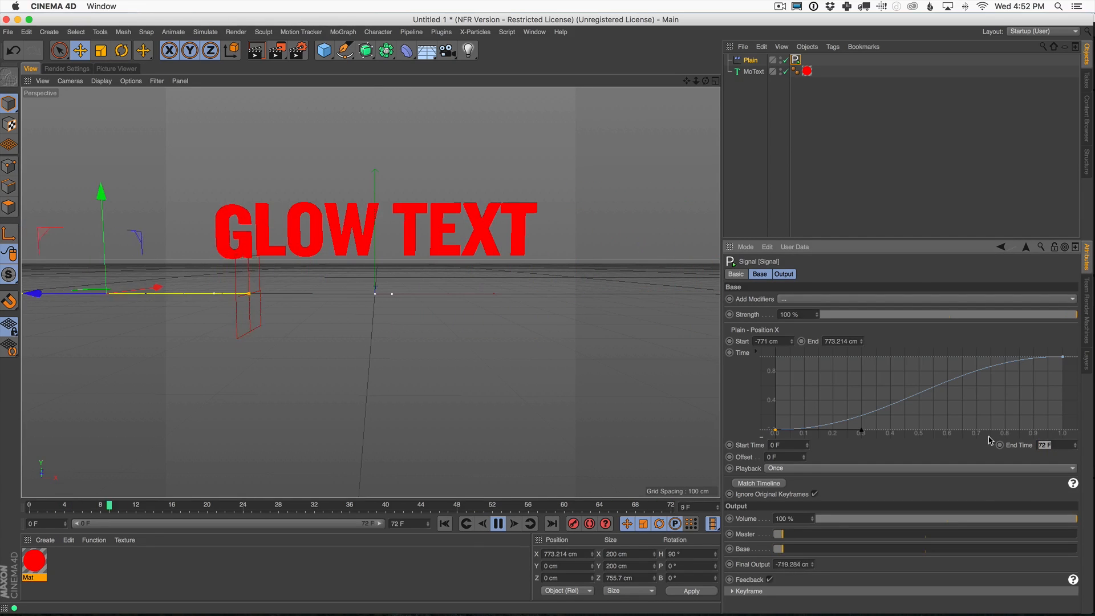
pyautogui.write('50')
pyautogui.press('Return')
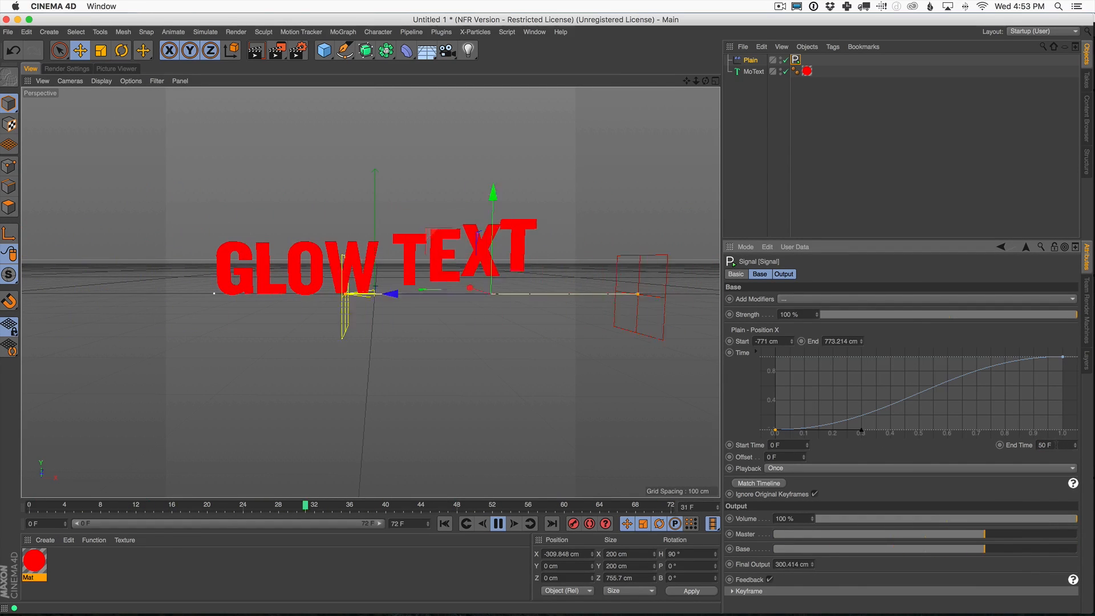
pyautogui.press('super+z')
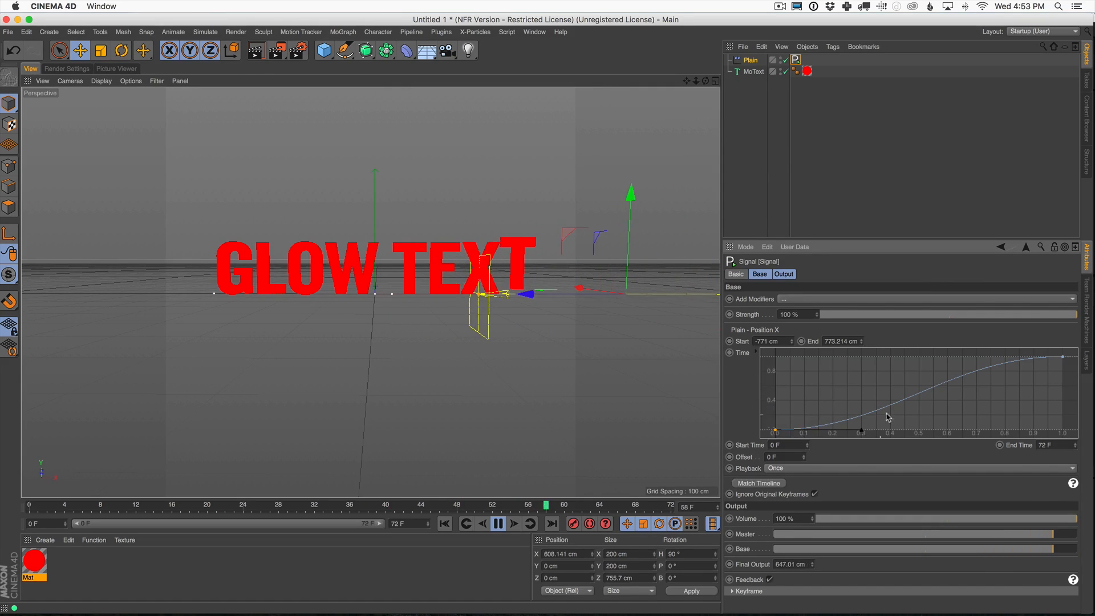
# Reshape the Signal's time curve with its point tangents for a steep start and a long ease-out, and stop playback.
pyautogui.moveTo(862, 432); pyautogui.dragTo(865, 403)
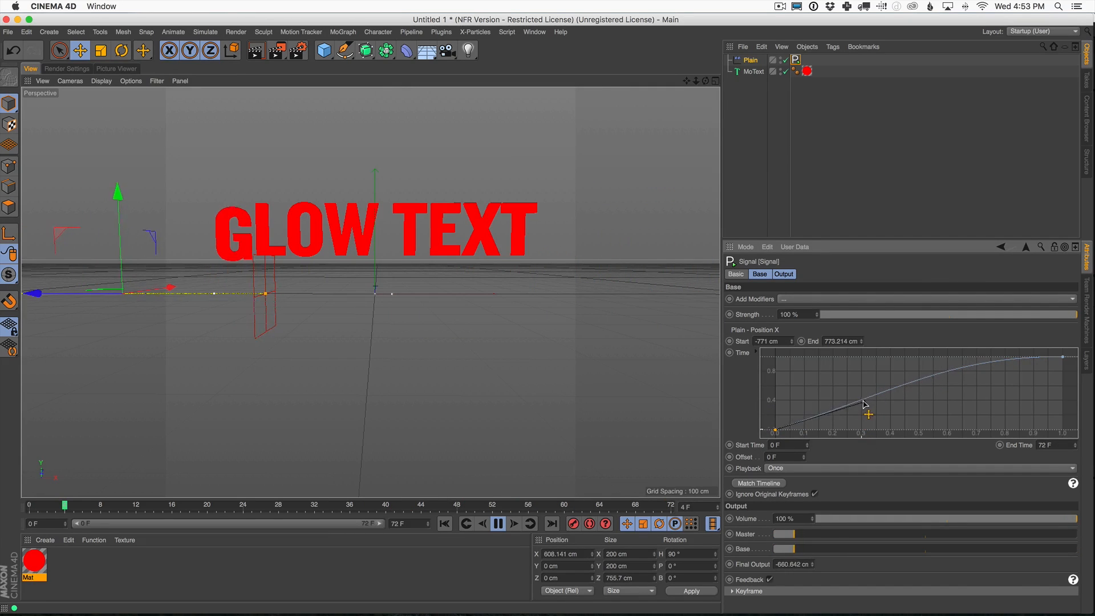
pyautogui.click(1062, 356)
pyautogui.moveTo(977, 357); pyautogui.dragTo(957, 360)
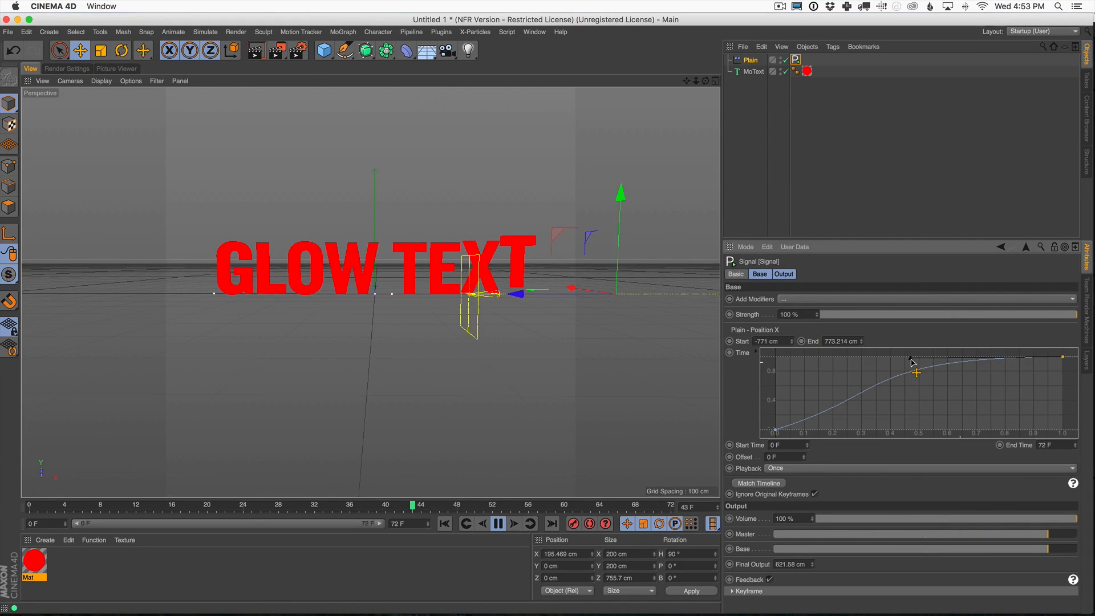
pyautogui.click(775, 429)
pyautogui.moveTo(810, 412); pyautogui.dragTo(852, 392)
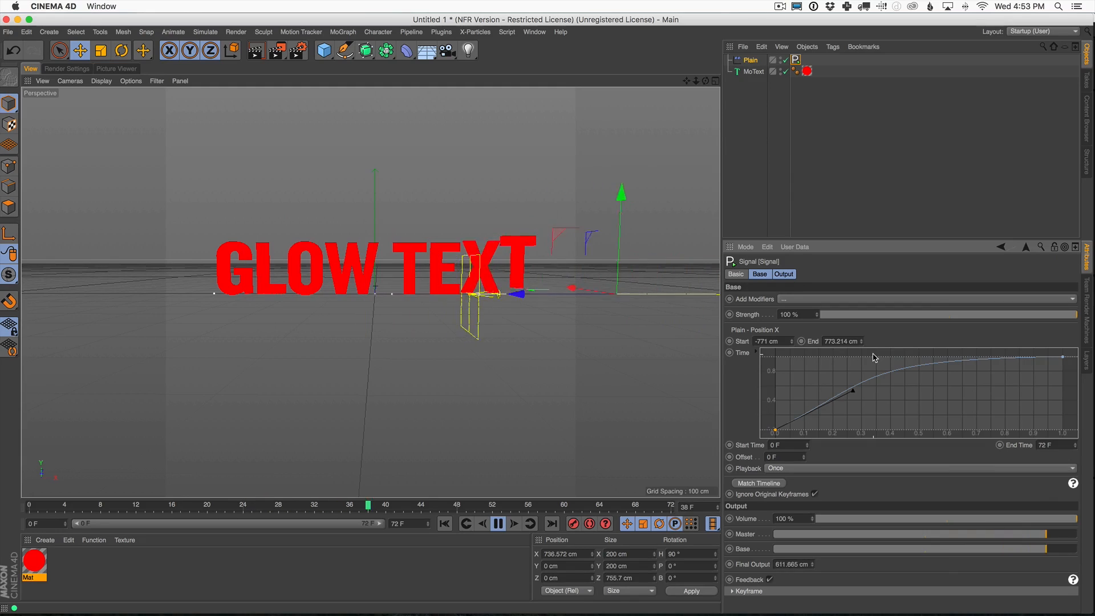
pyautogui.click(498, 523)
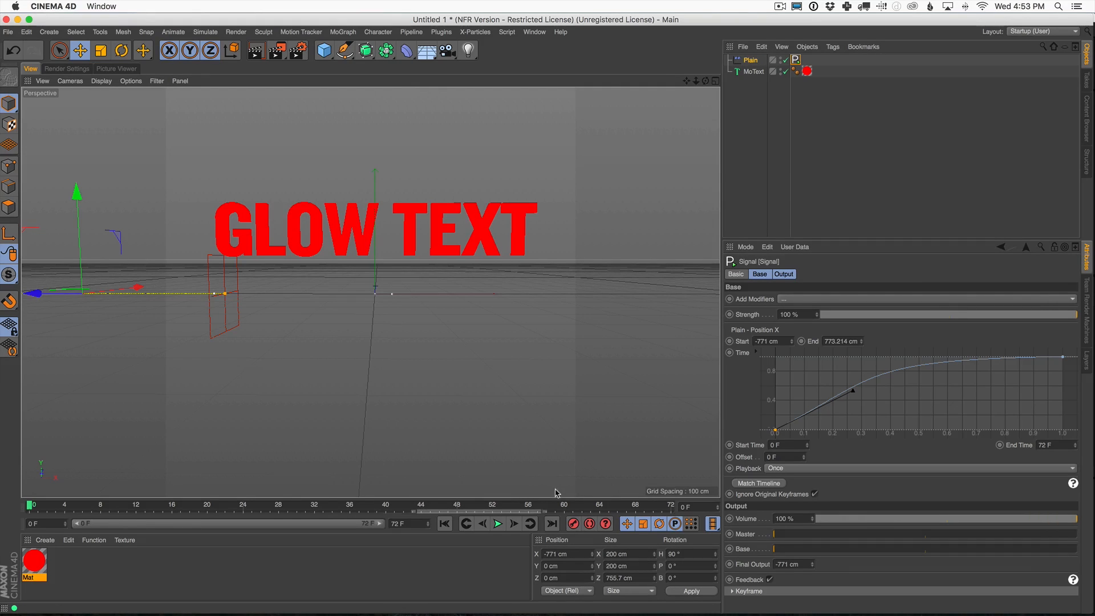
# At frame 16, switch the Plain effector's transform from Position to Rotation.
pyautogui.moveTo(528, 504); pyautogui.dragTo(171, 505)
pyautogui.click(751, 60)
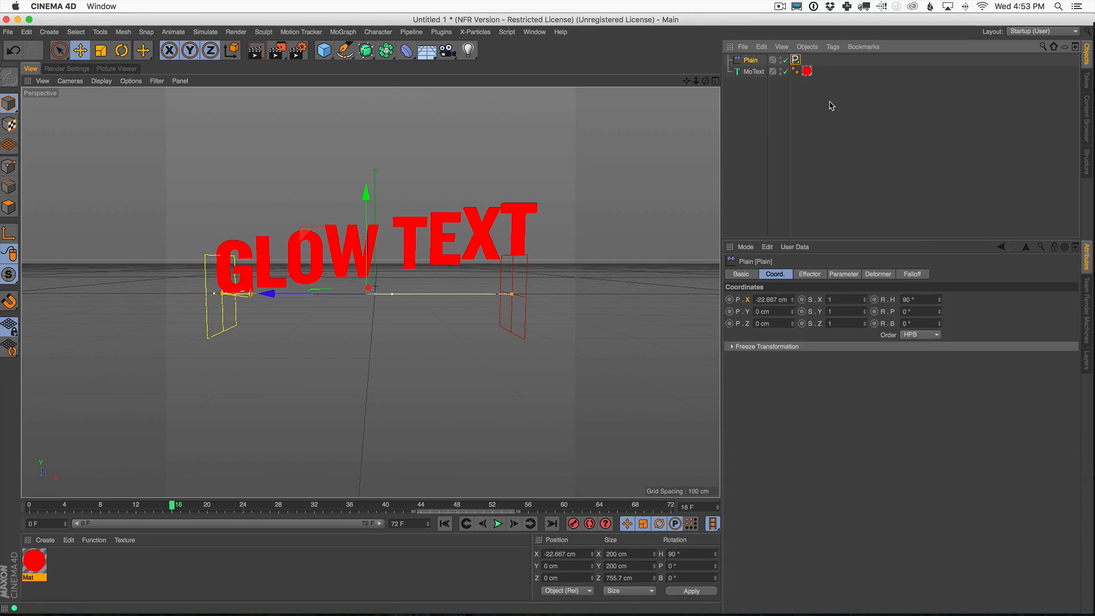
pyautogui.click(842, 275)
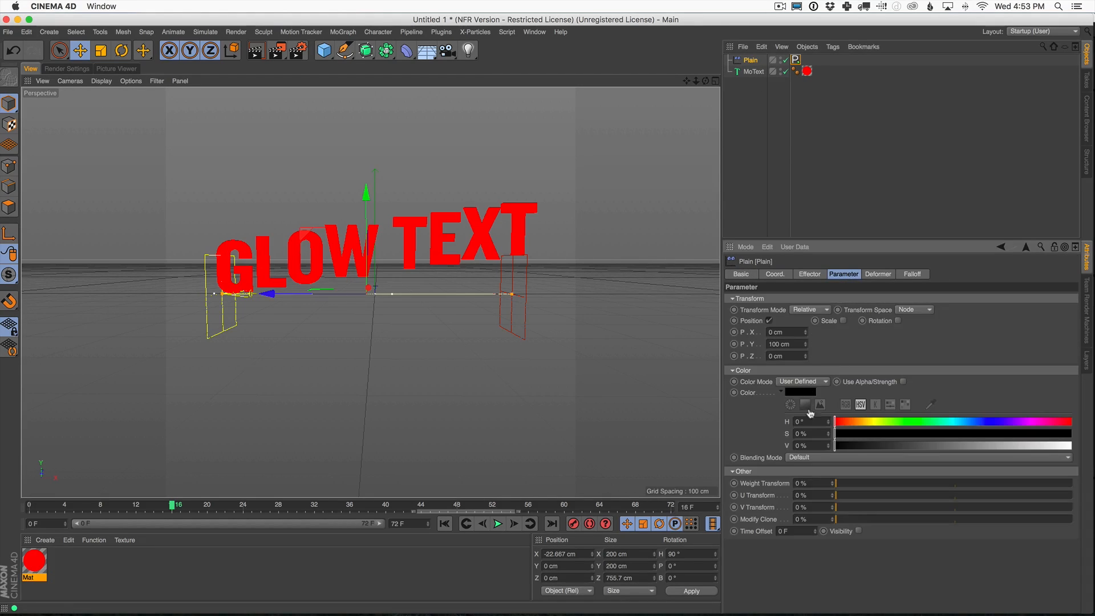
pyautogui.click(769, 320)
pyautogui.click(872, 321)
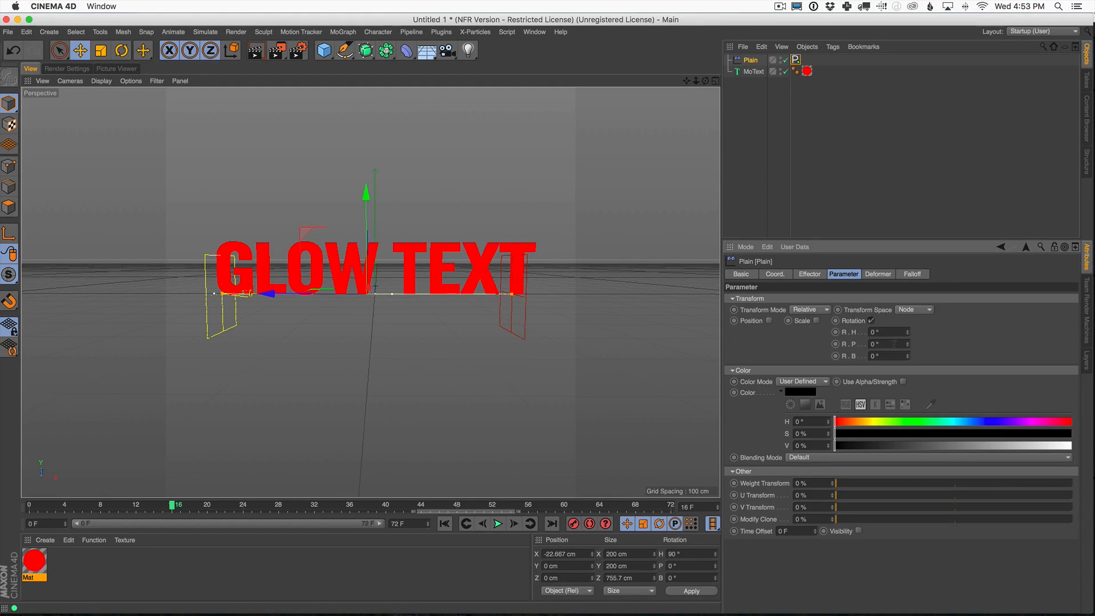
# Set the Plain effector's heading rotation (R.H) to 90° and return the timeline to frame 0.
pyautogui.moveTo(909, 335); pyautogui.dragTo(916, 291)
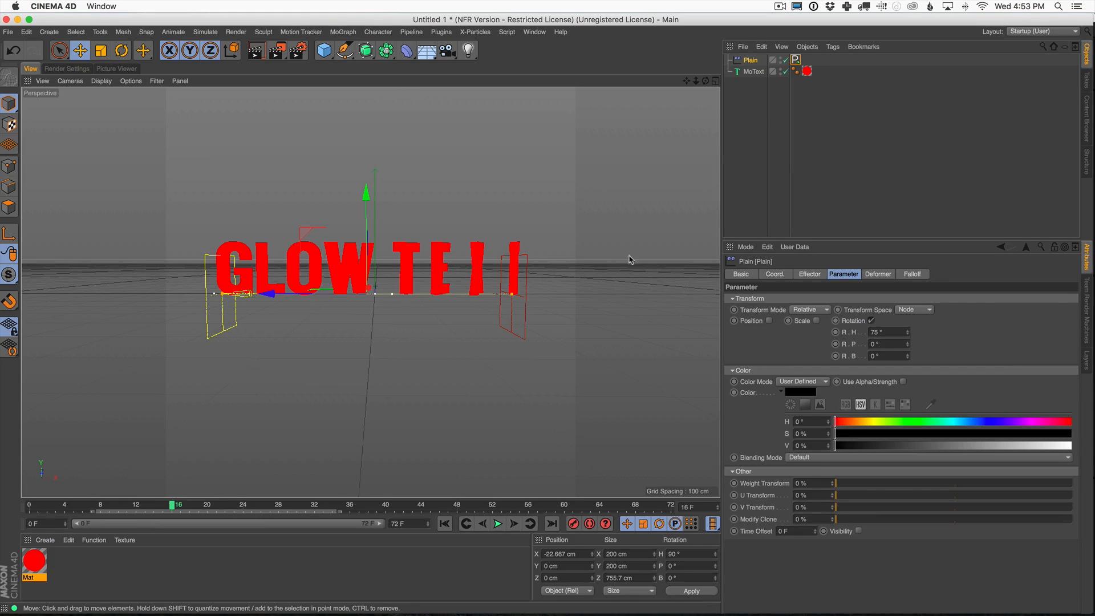
pyautogui.moveTo(63, 506); pyautogui.dragTo(30, 507)
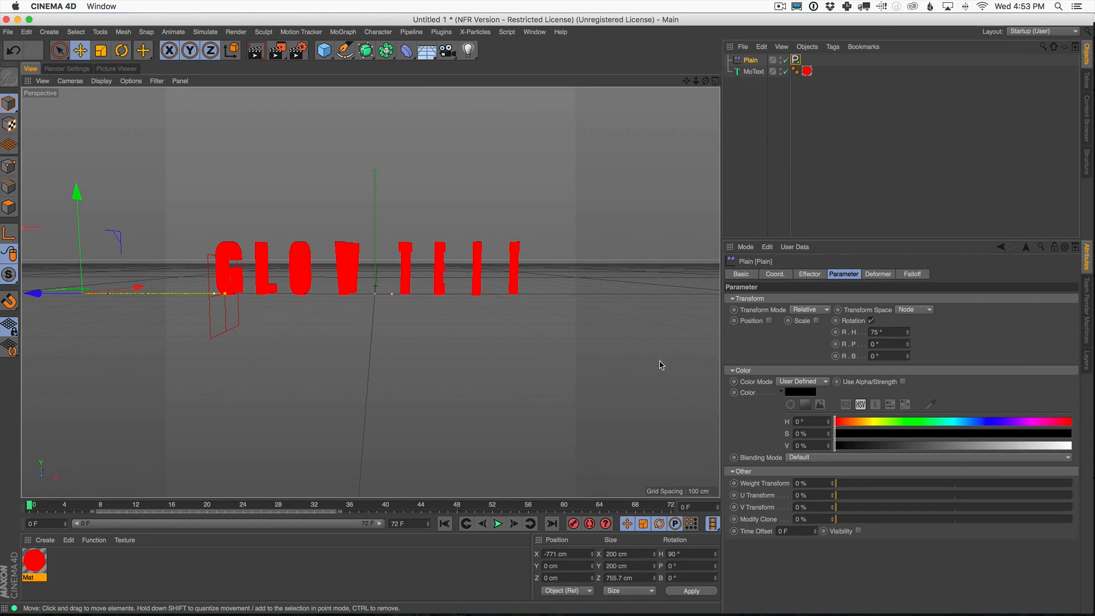
pyautogui.moveTo(910, 343); pyautogui.dragTo(909, 330)
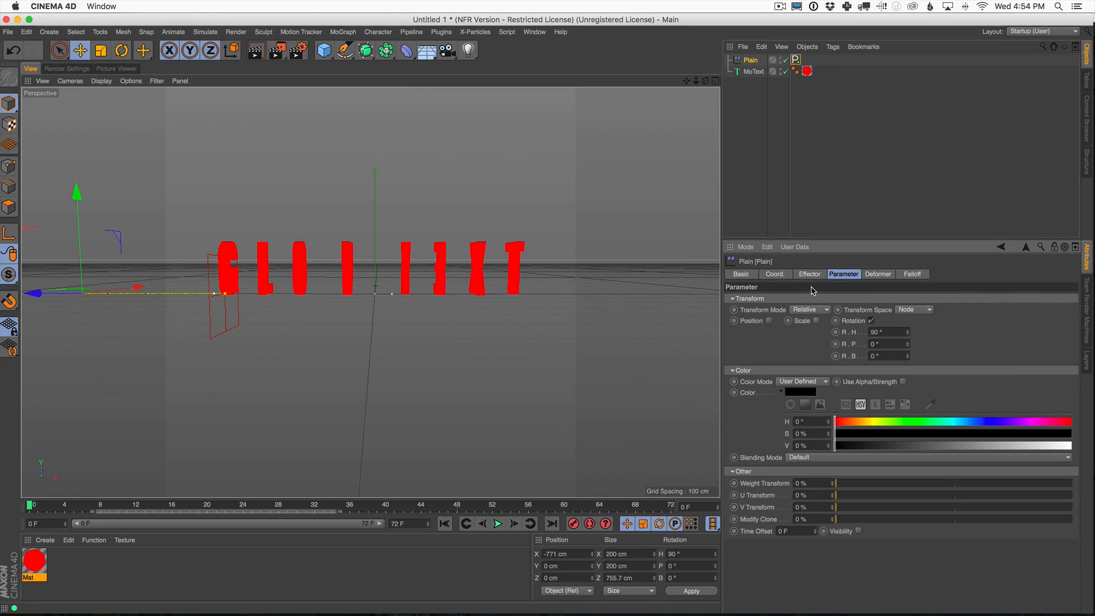
# Play the letter rotation animation, stop at frame 14 and render a preview in the viewport.
pyautogui.click(498, 524)
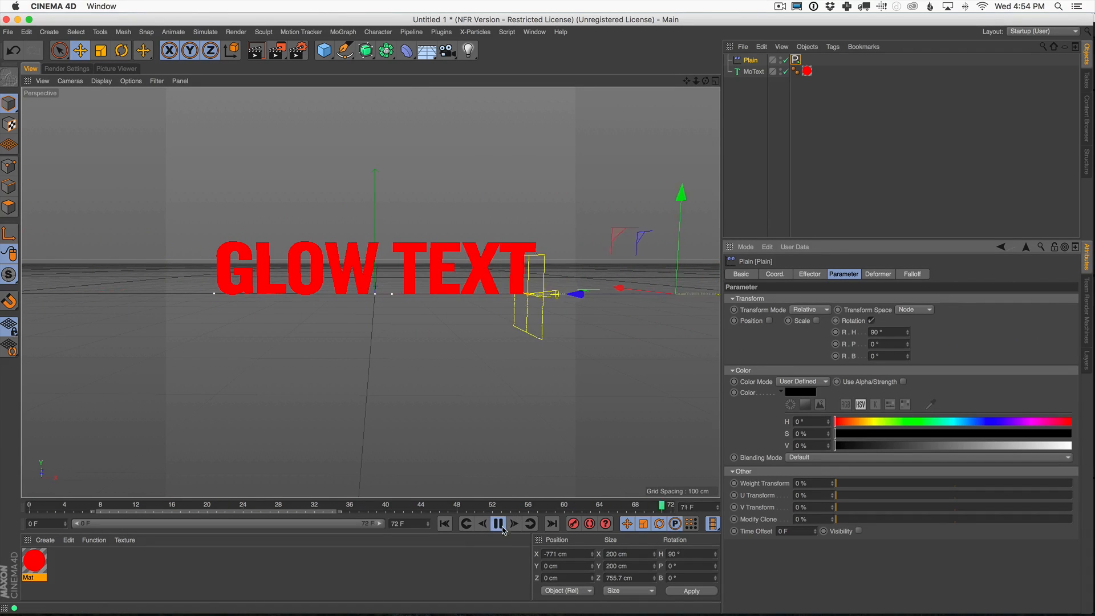
pyautogui.click(499, 525)
pyautogui.click(256, 50)
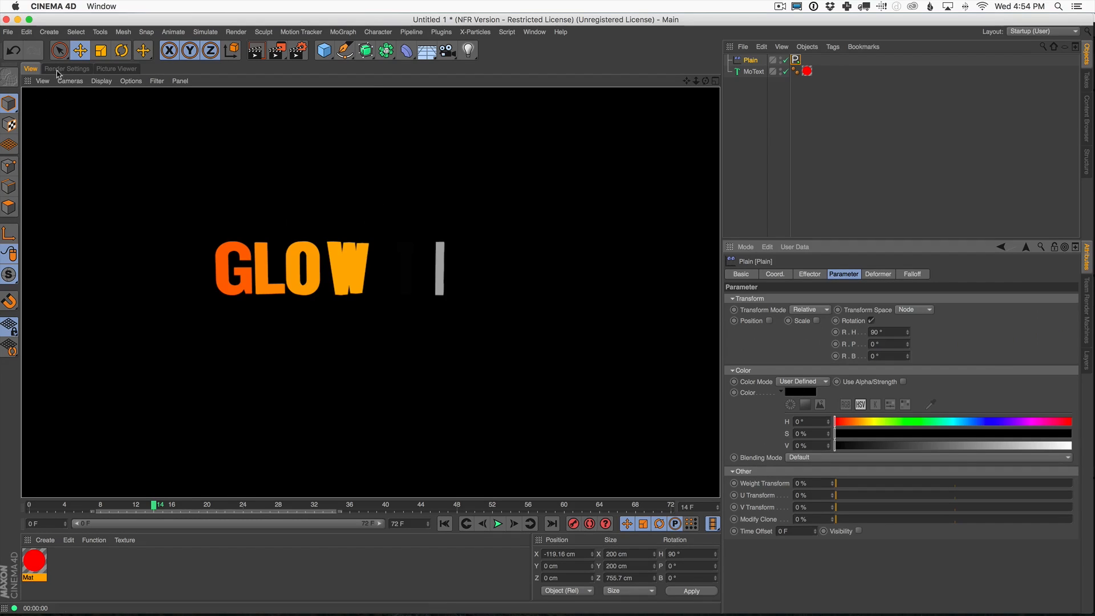
# Set the frame range in the render output settings to All Frames.
pyautogui.click(121, 70)
pyautogui.click(67, 69)
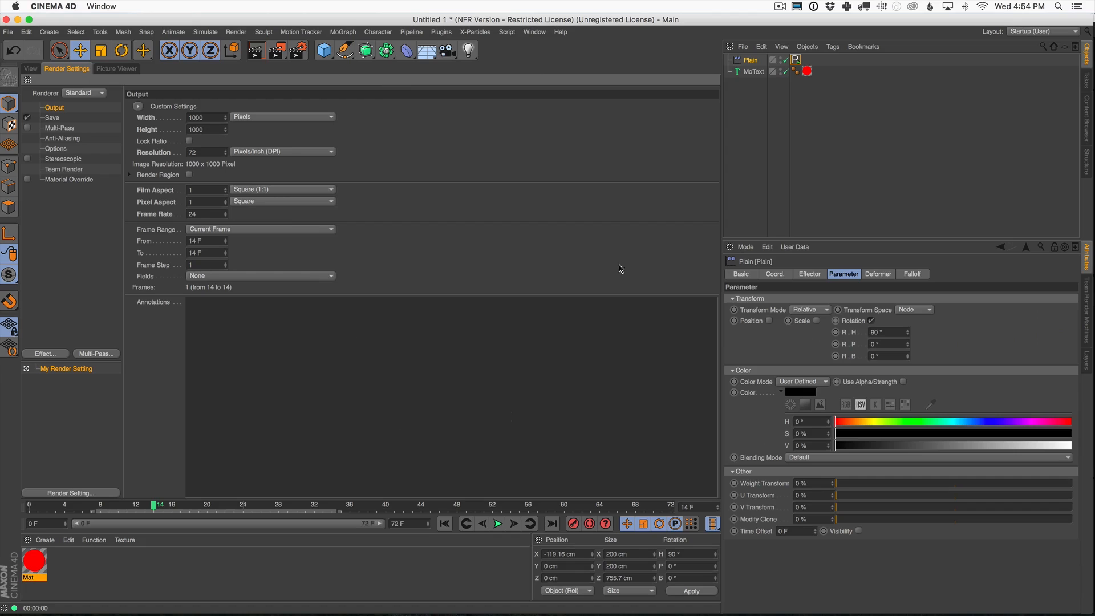
pyautogui.click(234, 229)
pyautogui.click(243, 266)
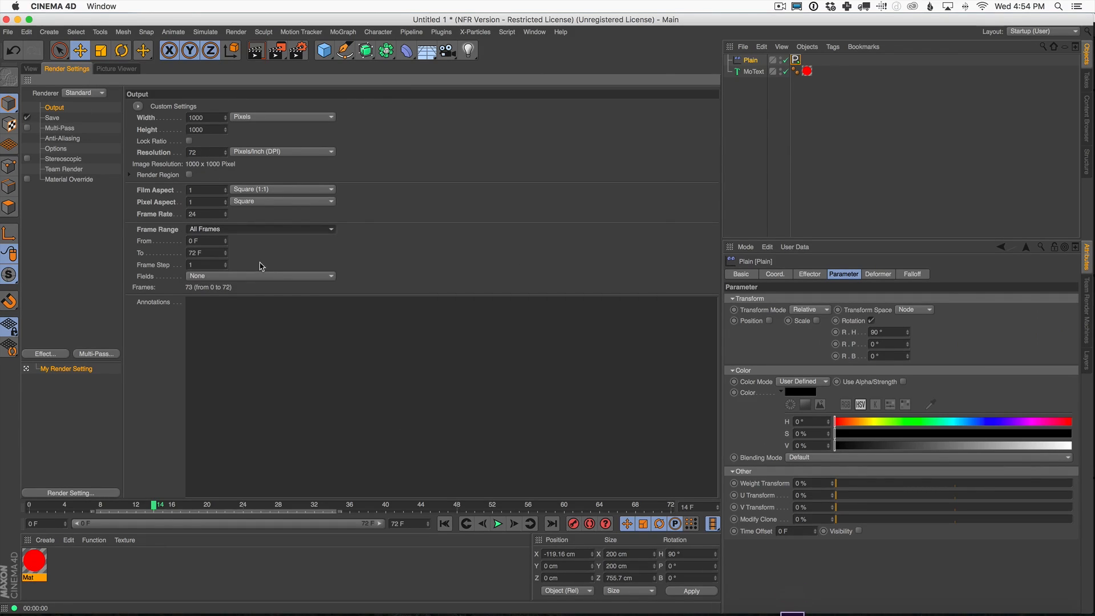
# Render the whole animation to the Picture Viewer without saving a file and play back the rendered frames.
pyautogui.hotkey('shift', 'r')
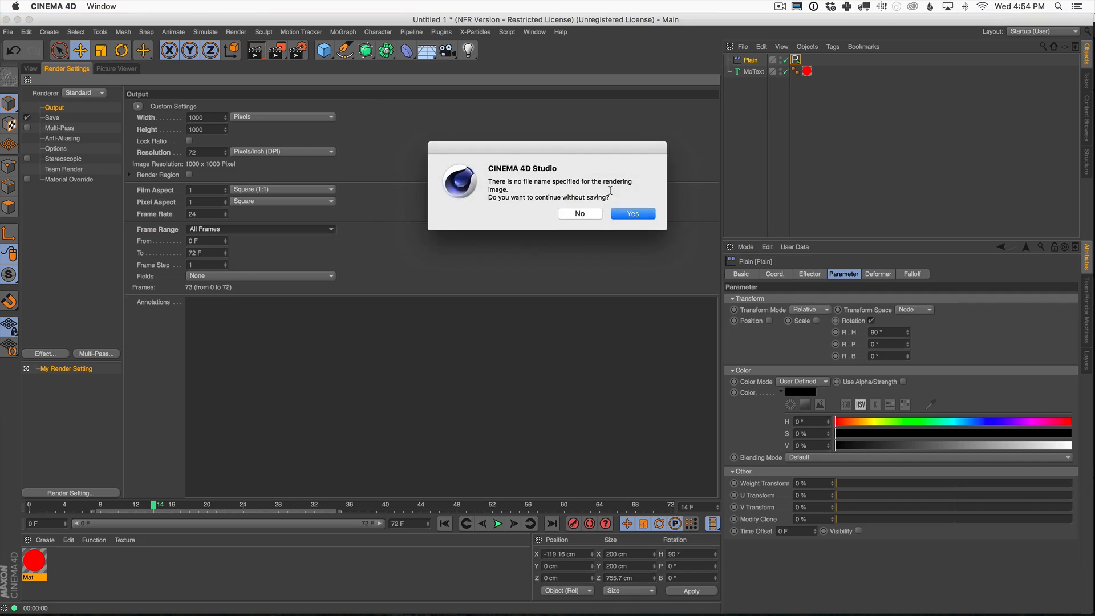
pyautogui.click(633, 214)
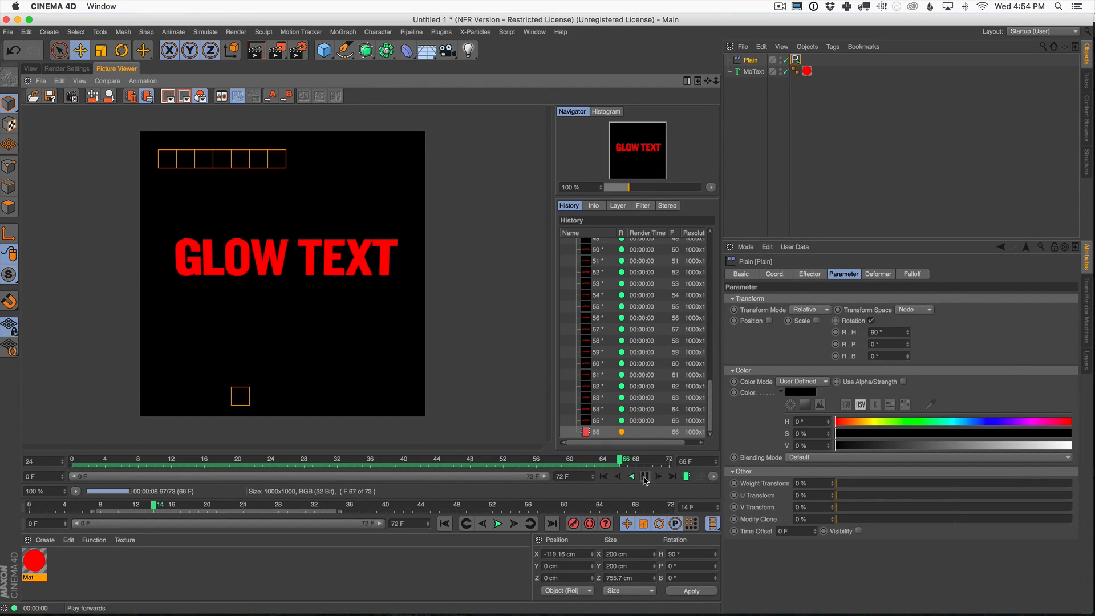
pyautogui.click(645, 478)
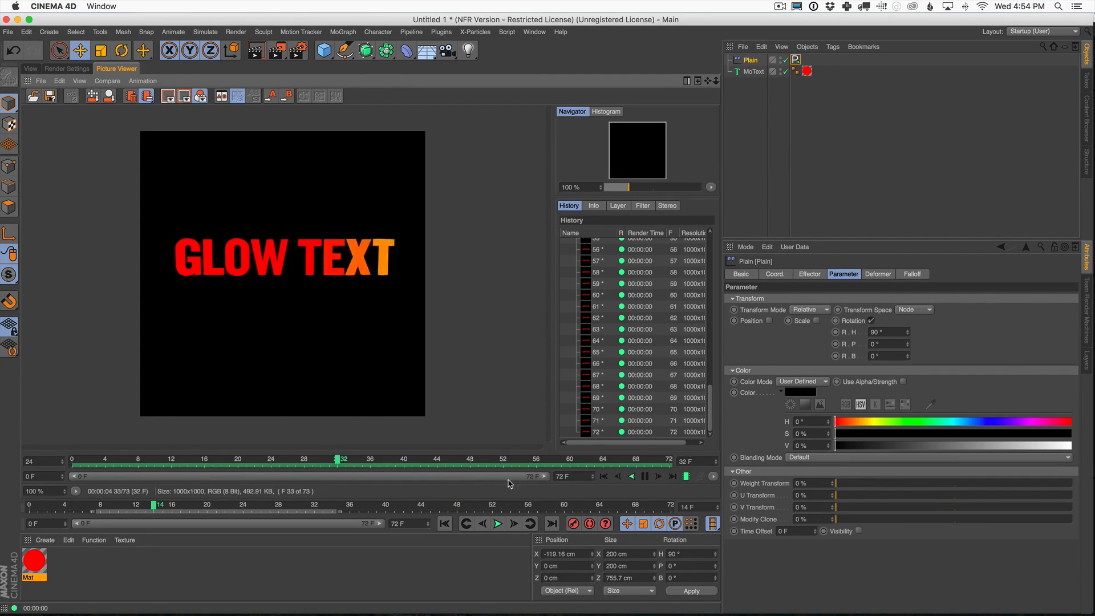
pyautogui.click(644, 475)
# Examine the flicker knots of the Colorize gradient in the material's Luminance Layer texture.
pyautogui.doubleClick(35, 562)
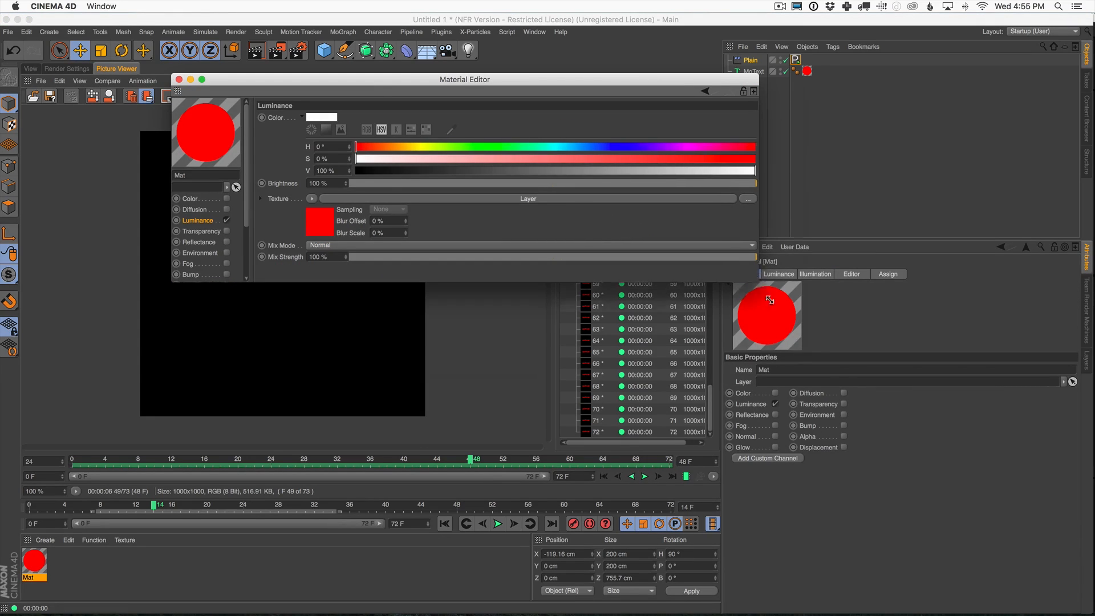
pyautogui.moveTo(760, 284); pyautogui.dragTo(847, 541)
pyautogui.click(516, 200)
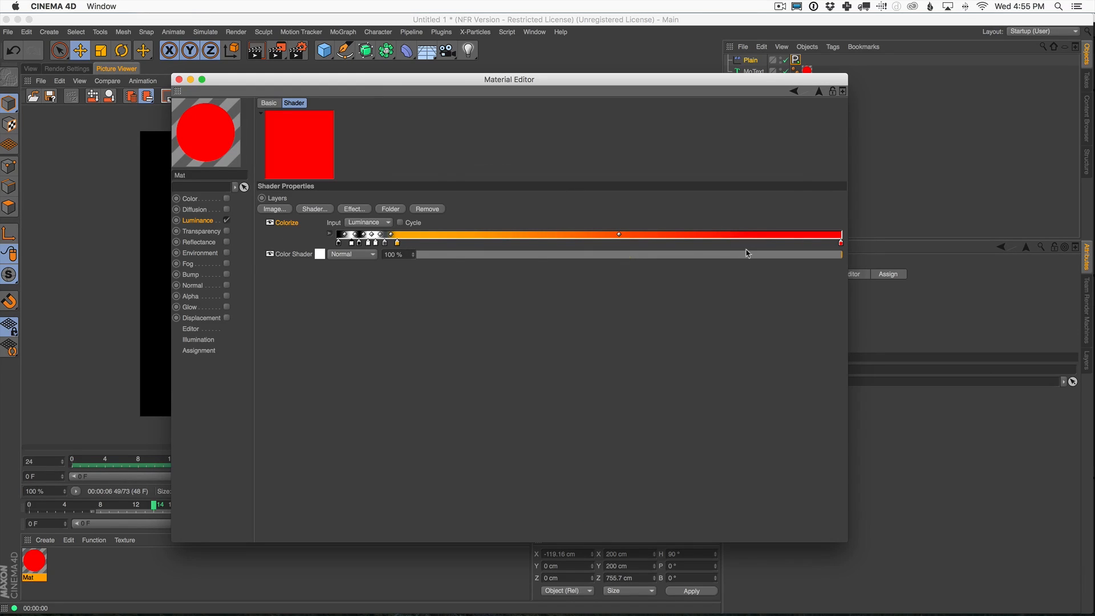
pyautogui.moveTo(370, 247); pyautogui.dragTo(355, 248)
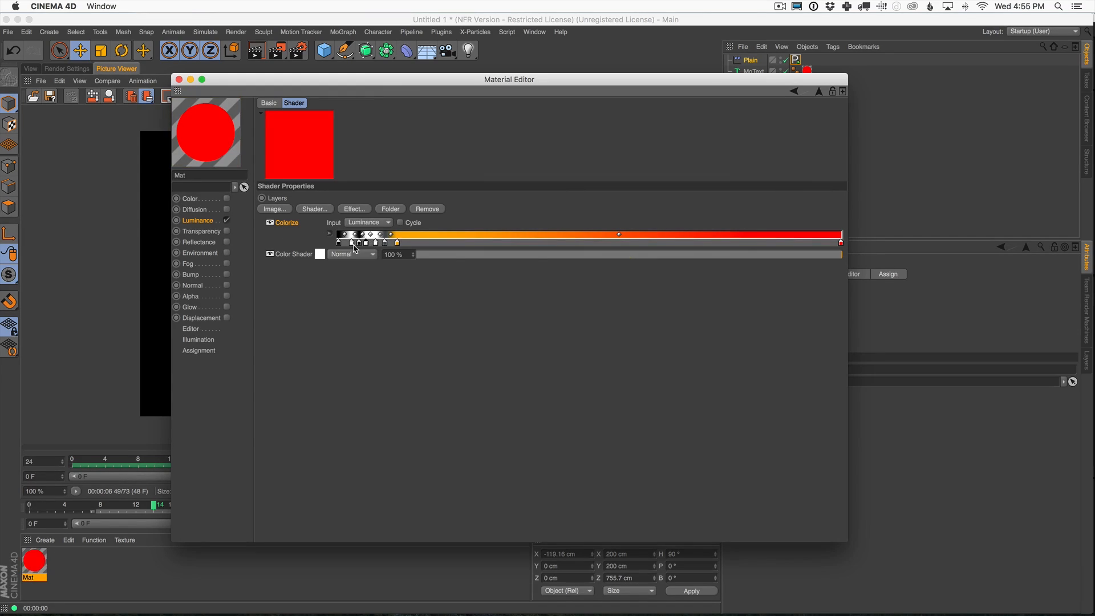
pyautogui.click(178, 80)
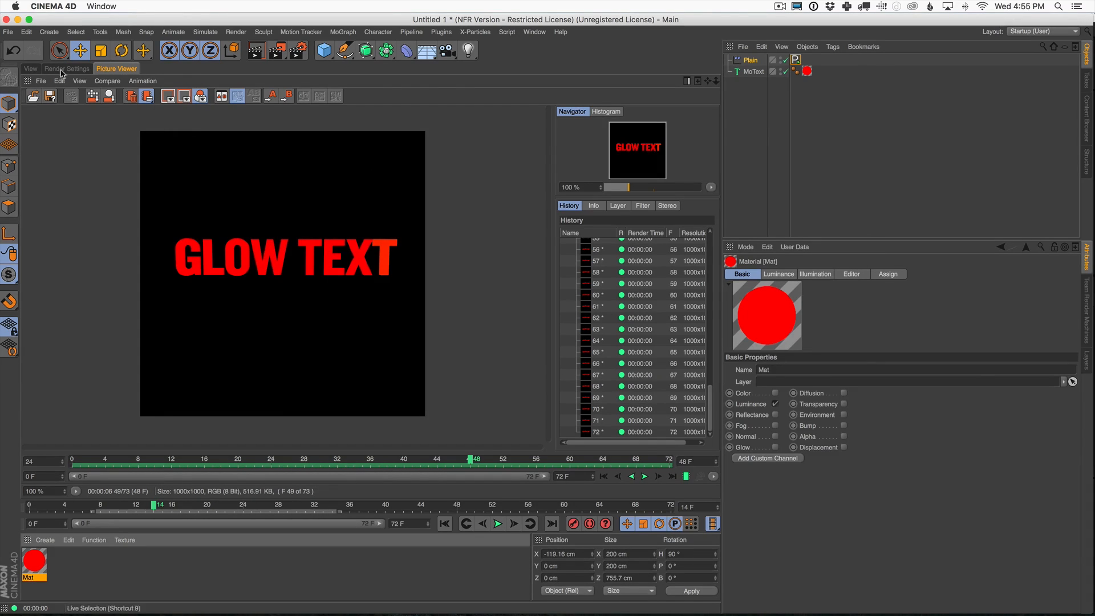
# Return the scene to frame 0 and set the render output's film aspect to HDTV (16:9).
pyautogui.click(31, 69)
pyautogui.moveTo(366, 503); pyautogui.dragTo(0, 512)
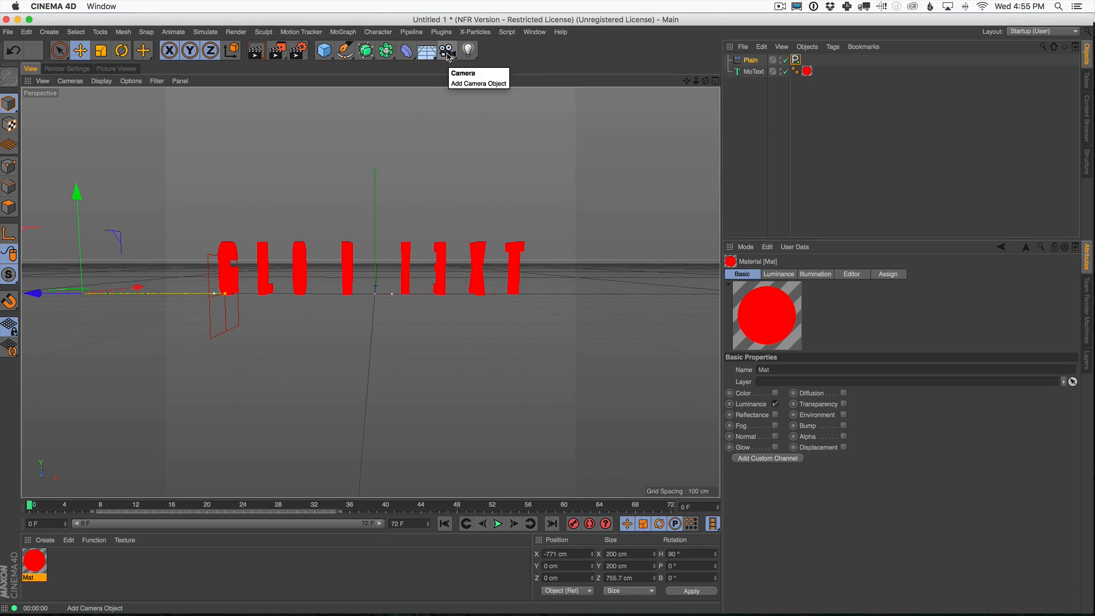
pyautogui.scroll(1, 382, 275)
pyautogui.keyDown('alt'); pyautogui.moveTo(382, 271); pyautogui.dragTo(450, 265, button='right'); pyautogui.keyUp('alt')
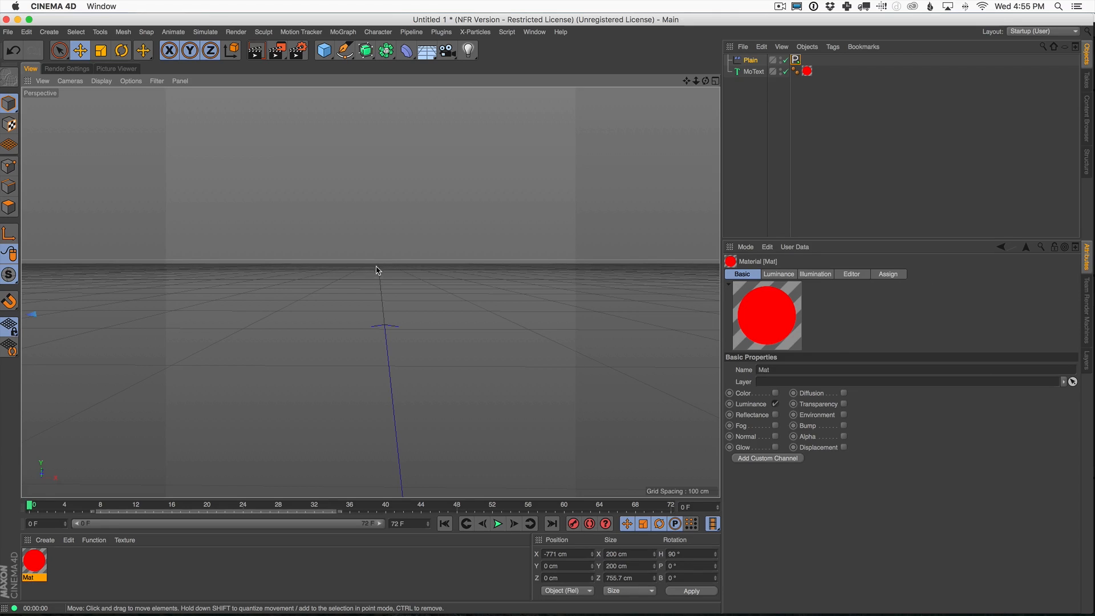
pyautogui.keyDown('alt'); pyautogui.moveTo(381, 270); pyautogui.dragTo(337, 285, button='right'); pyautogui.keyUp('alt')
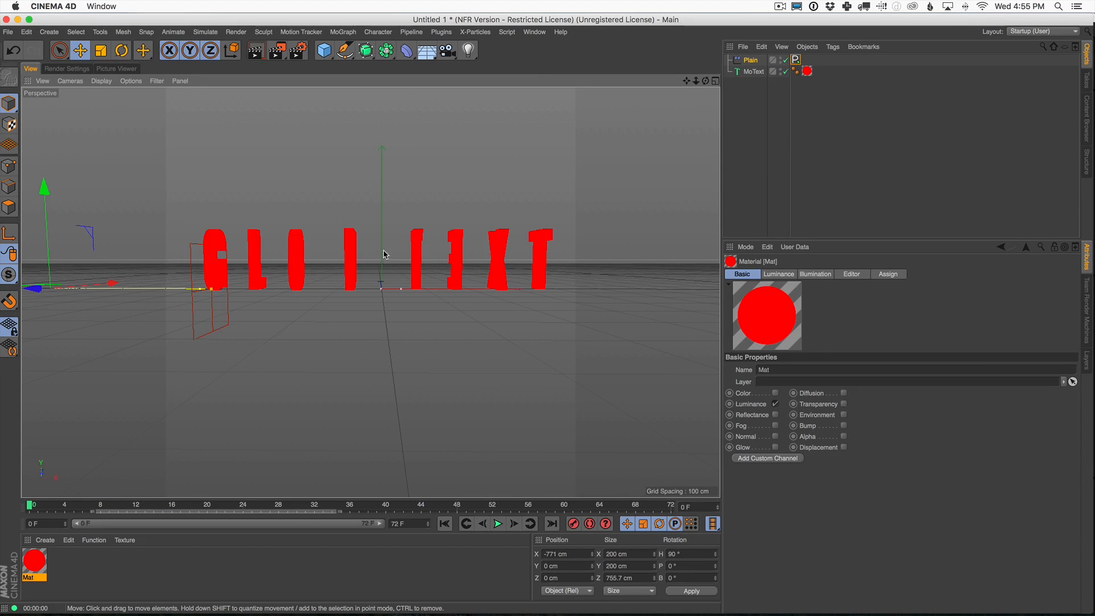
pyautogui.moveTo(382, 260)
pyautogui.keyDown('alt'); pyautogui.mouseDown(button='right')
pyautogui.moveTo(445, 236)
pyautogui.moveTo(382, 261)
pyautogui.mouseUp(button='right'); pyautogui.keyUp('alt')
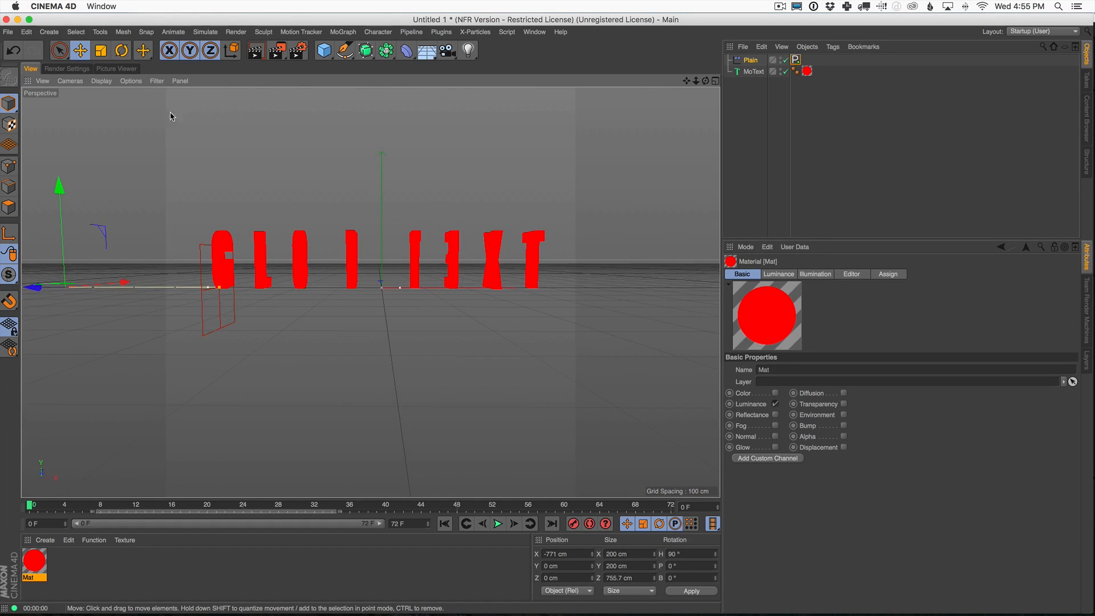
pyautogui.click(68, 69)
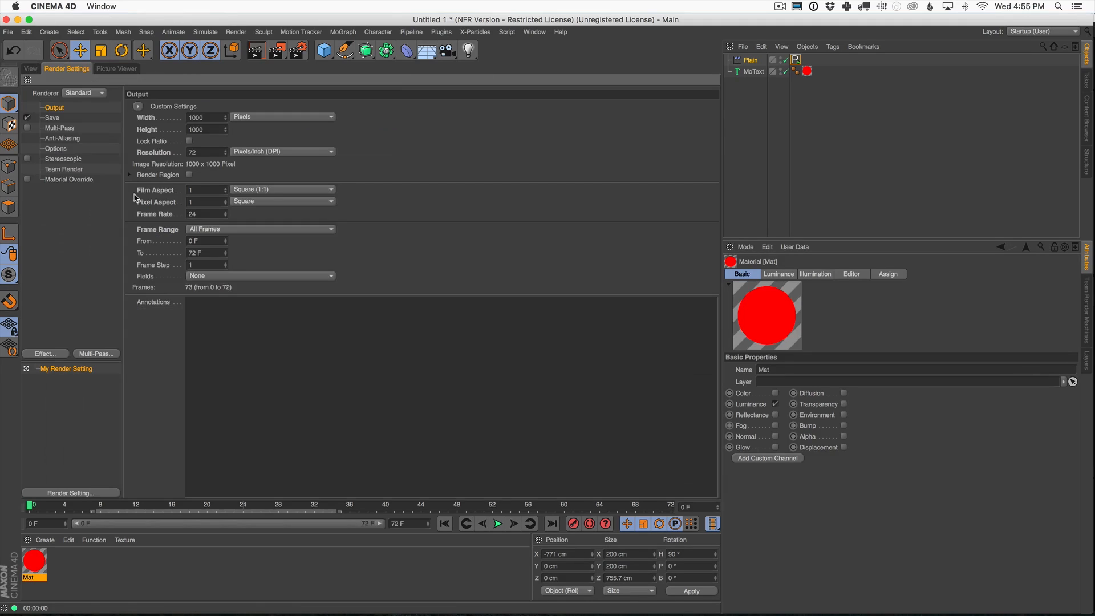
pyautogui.click(273, 192)
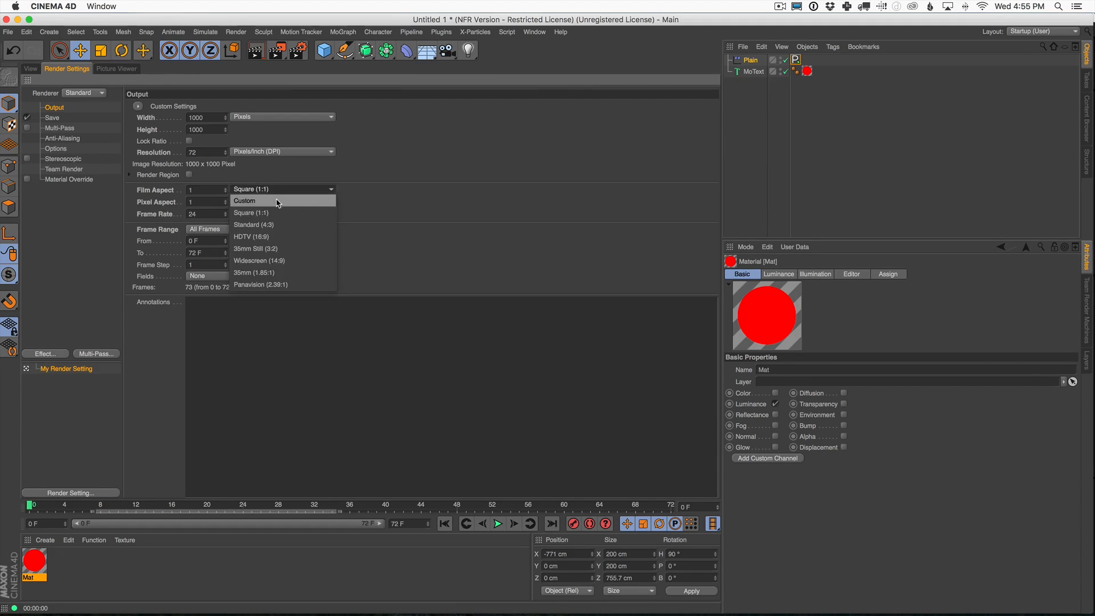
pyautogui.click(280, 241)
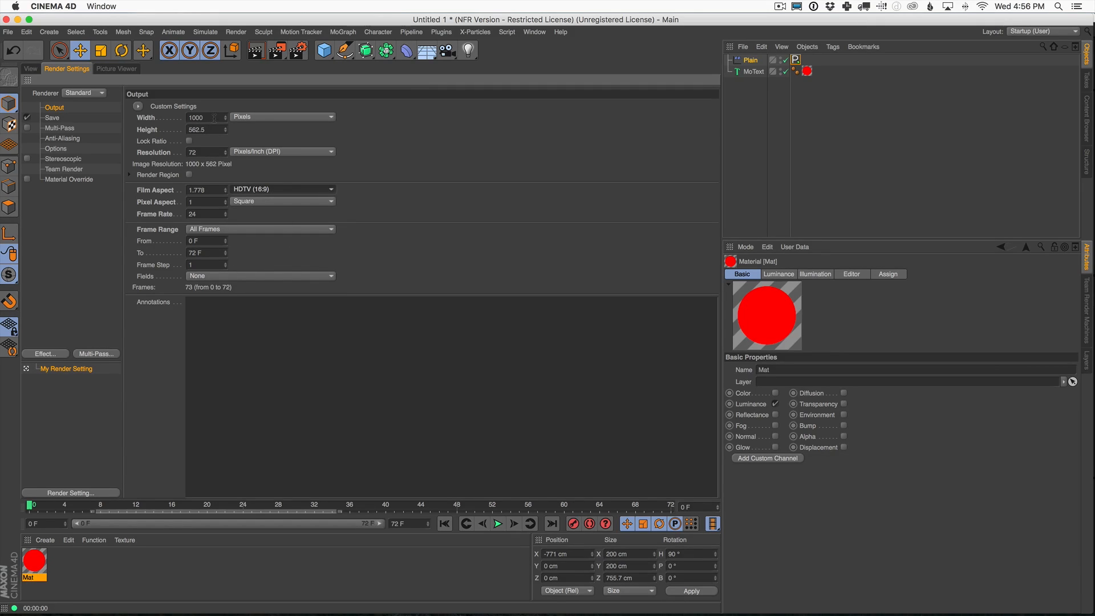
# Go to frame 72 and add a camera from a perspective view that frames the whole text.
pyautogui.click(28, 69)
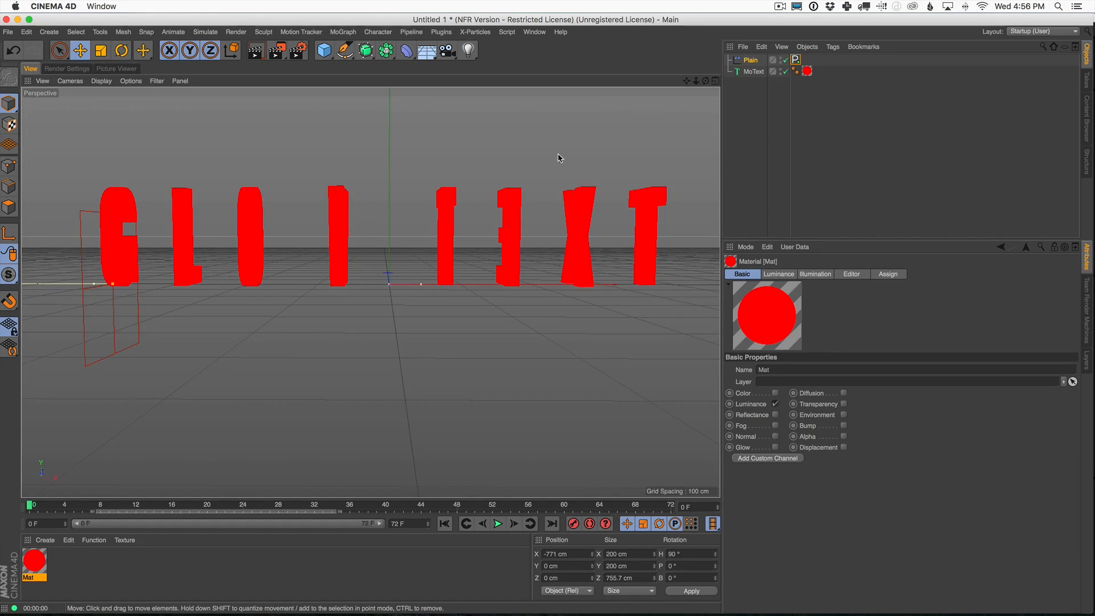
pyautogui.moveTo(344, 505); pyautogui.dragTo(834, 528)
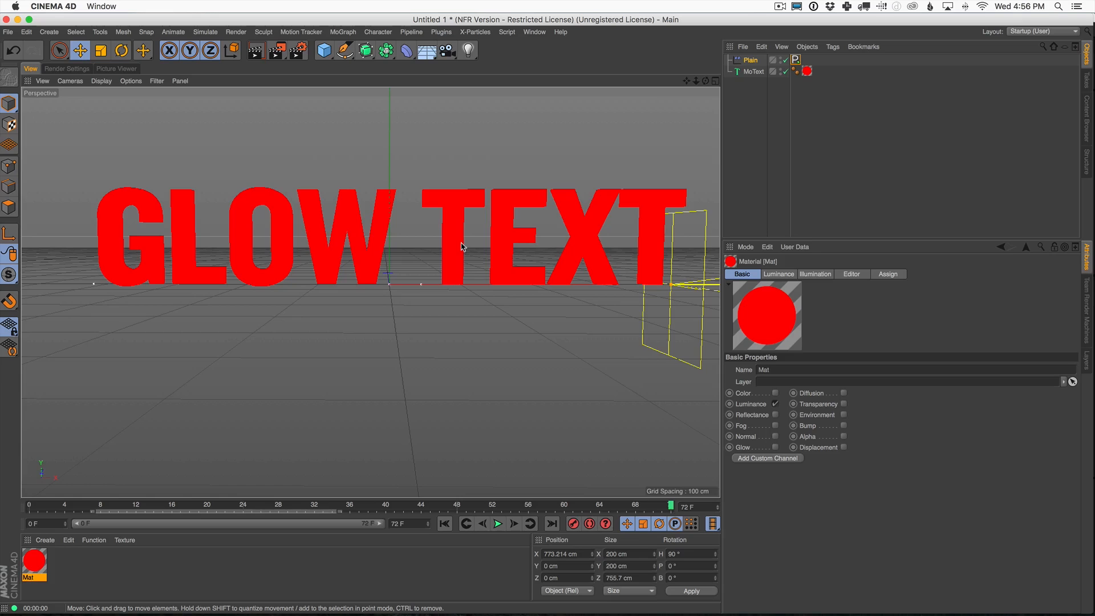
pyautogui.keyDown('alt'); pyautogui.moveTo(460, 250); pyautogui.dragTo(438, 318, button='middle'); pyautogui.keyUp('alt')
pyautogui.keyDown('alt'); pyautogui.moveTo(455, 294); pyautogui.dragTo(369, 292, button='right'); pyautogui.keyUp('alt')
pyautogui.keyDown('alt'); pyautogui.moveTo(448, 307); pyautogui.dragTo(444, 283, button='middle'); pyautogui.keyUp('alt')
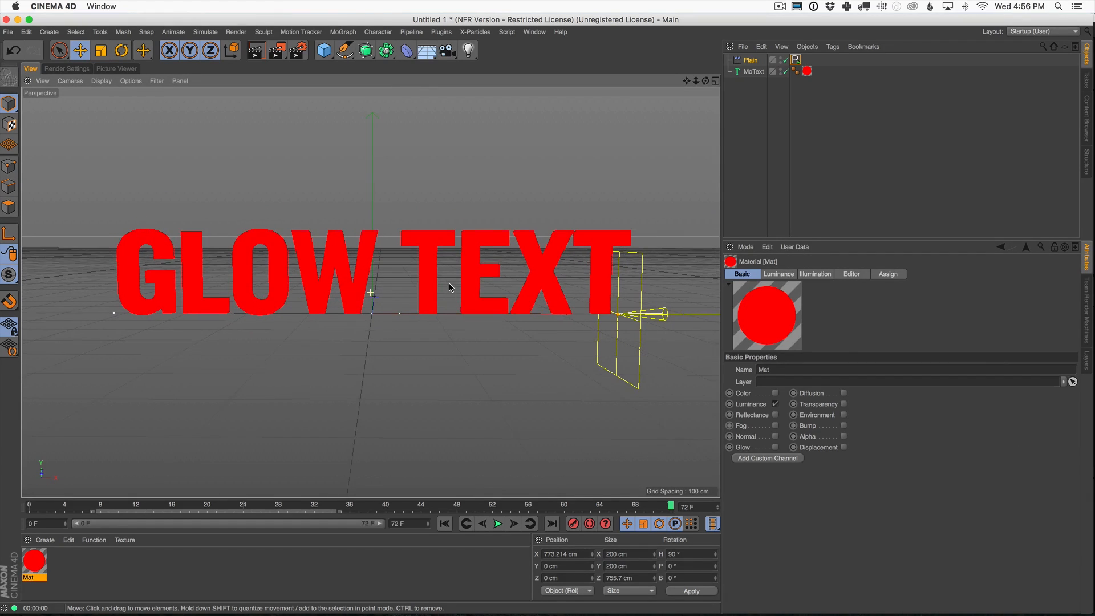
pyautogui.click(448, 50)
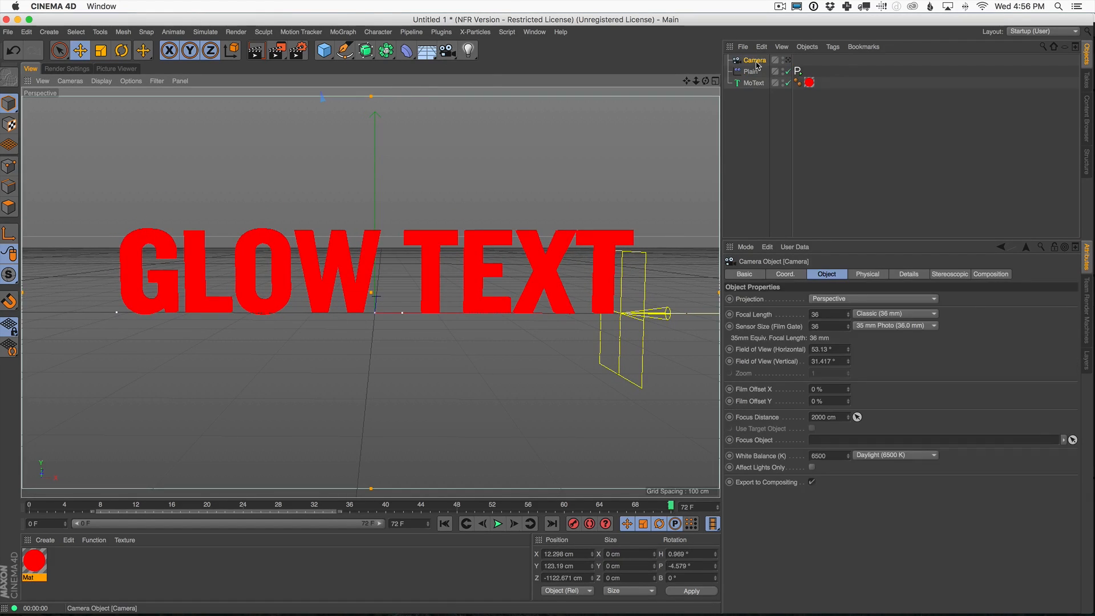
# Look through the new camera and set its focal length to 50 mm.
pyautogui.click(788, 61)
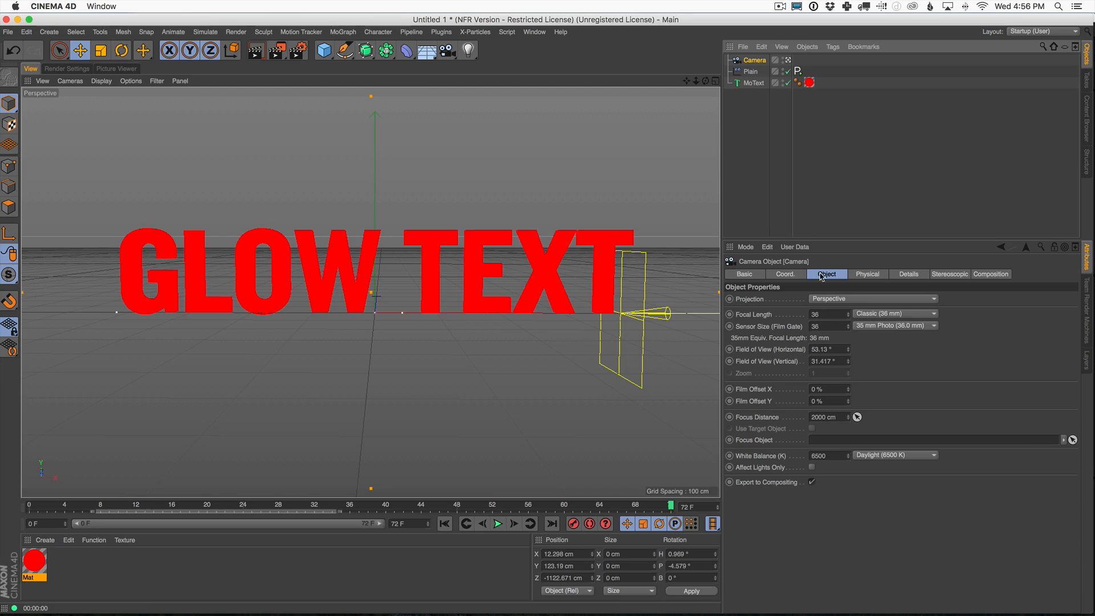
pyautogui.click(831, 315)
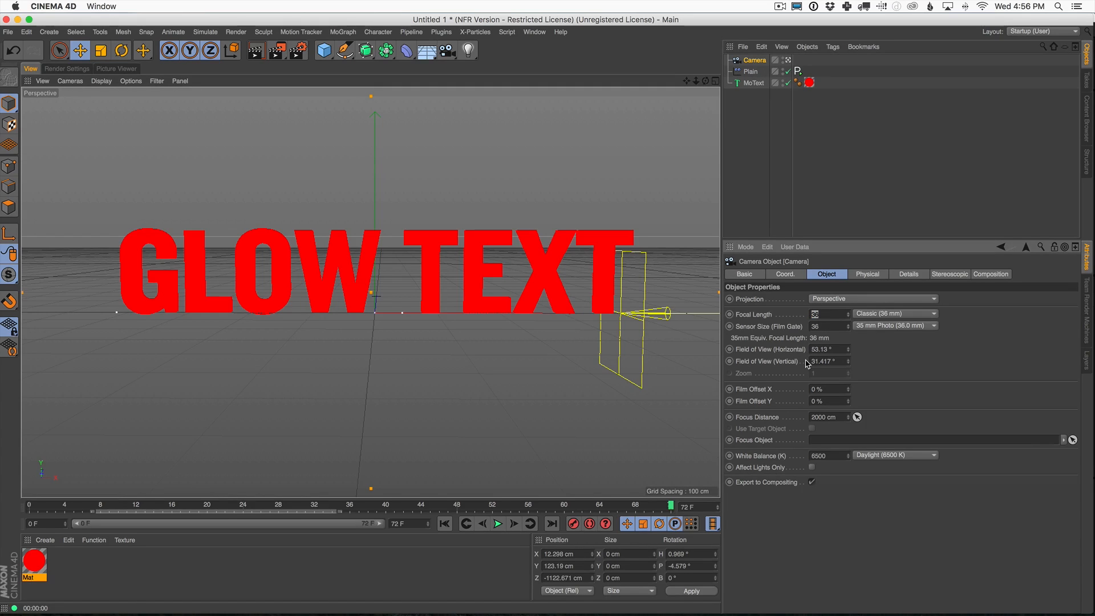
pyautogui.write('50')
pyautogui.press('Return')
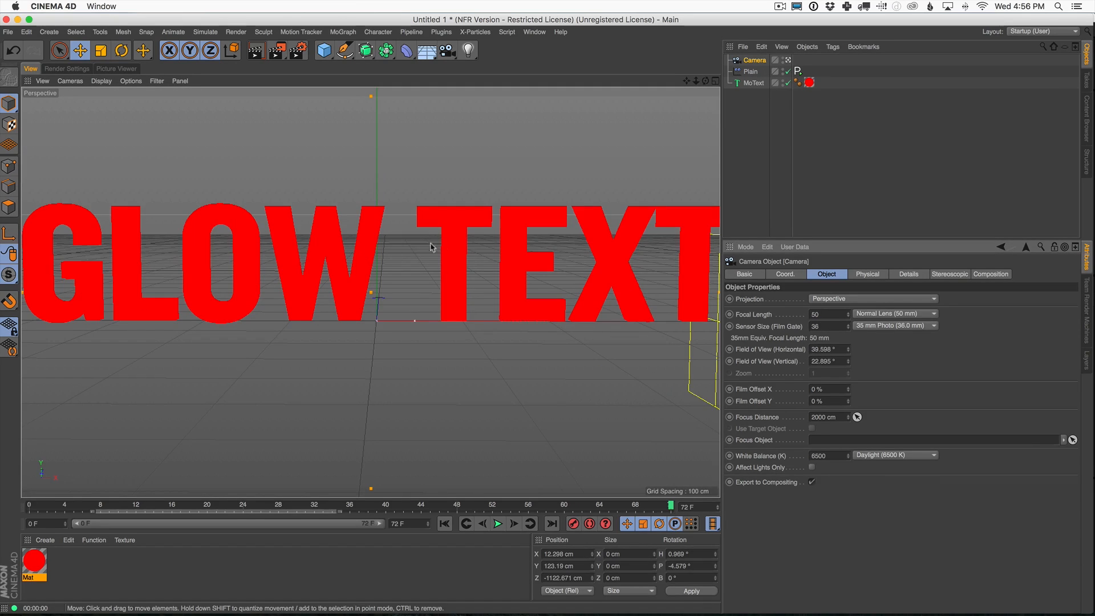
# Pull the camera back and adjust its angle to frame the whole GLOW TEXT with side margins.
pyautogui.scroll(-5, 467, 265)
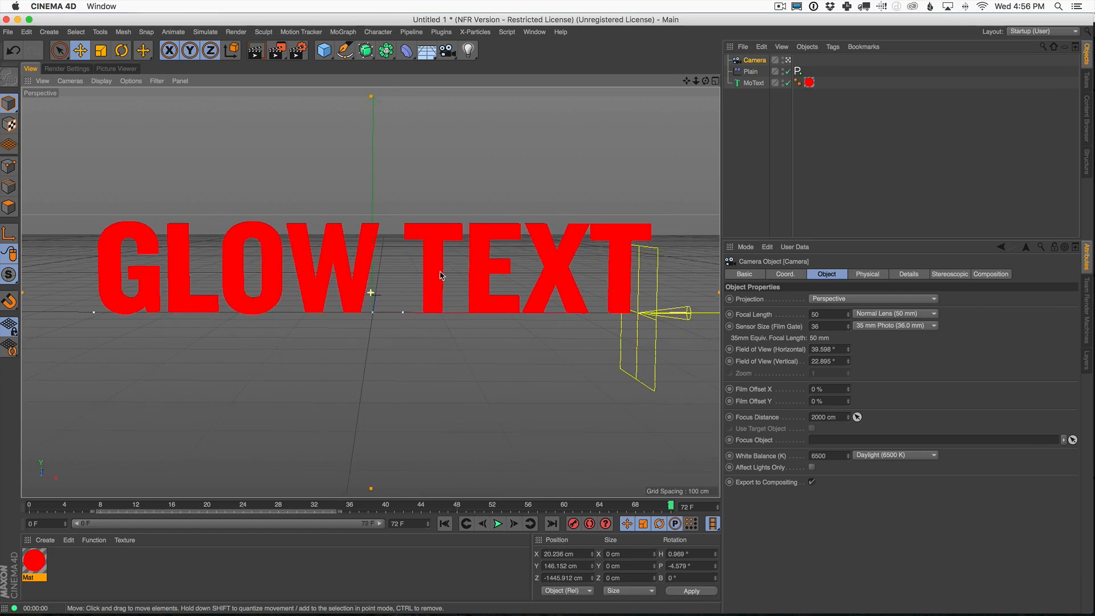
pyautogui.scroll(-3, 465, 274)
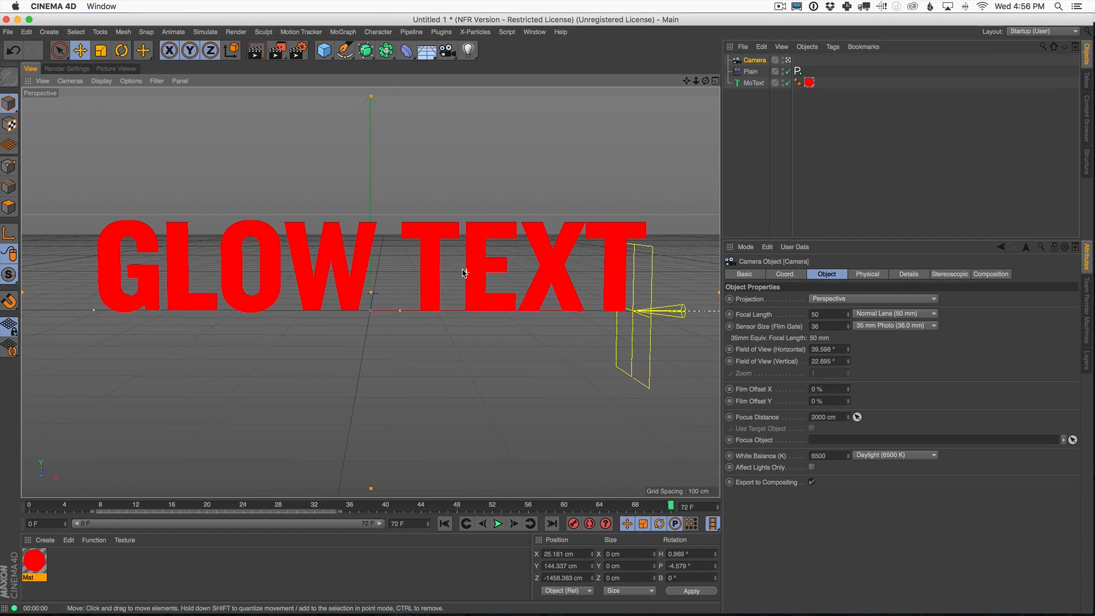
pyautogui.scroll(-3, 463, 273)
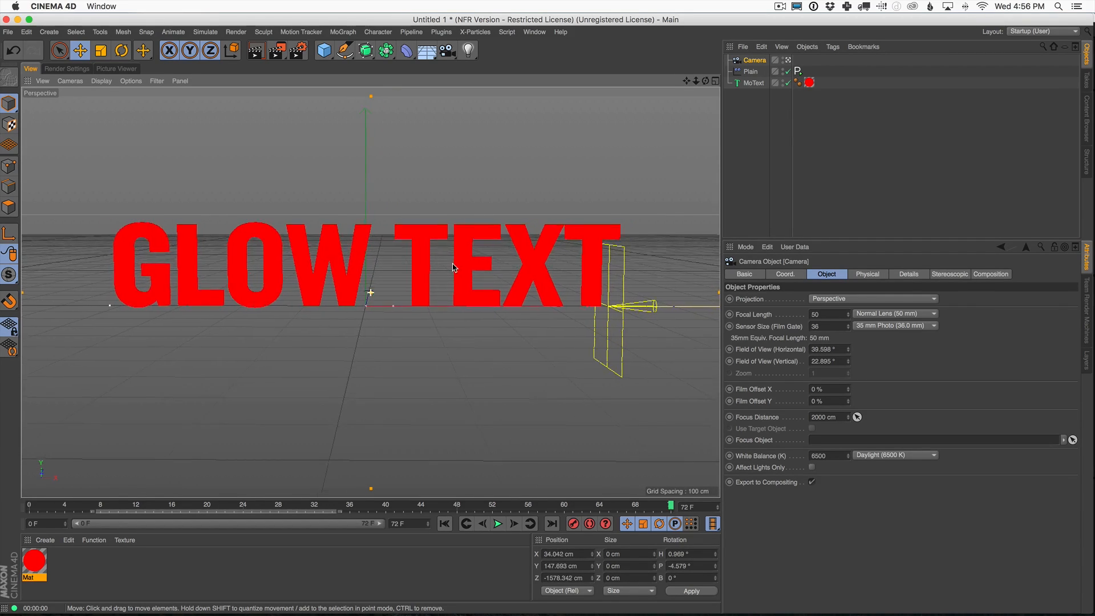
pyautogui.scroll(-1, 449, 270)
pyautogui.keyDown('alt'); pyautogui.moveTo(437, 274); pyautogui.dragTo(429, 276); pyautogui.keyUp('alt')
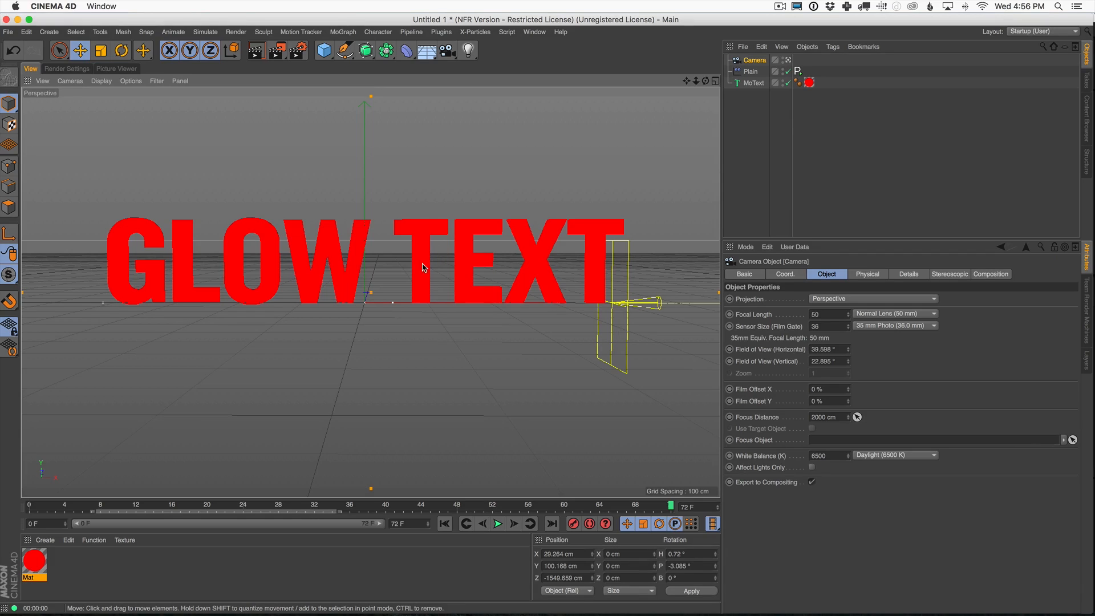
pyautogui.keyDown('alt'); pyautogui.moveTo(424, 268); pyautogui.dragTo(432, 262, button='middle'); pyautogui.keyUp('alt')
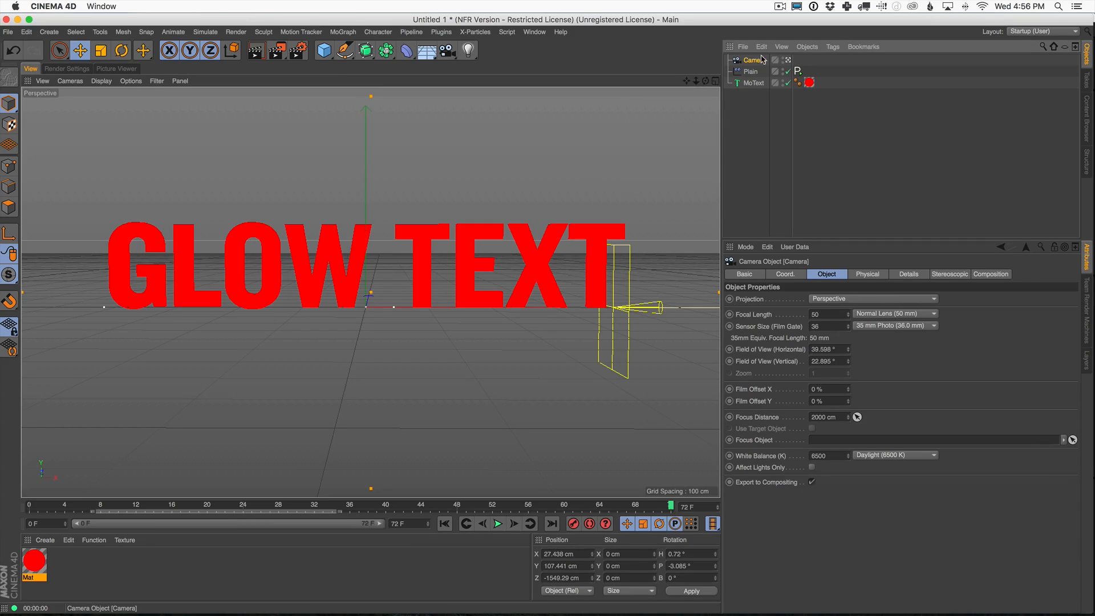
# Set the camera's heading and pitch rotation to 0° so it faces the text straight on.
pyautogui.click(786, 275)
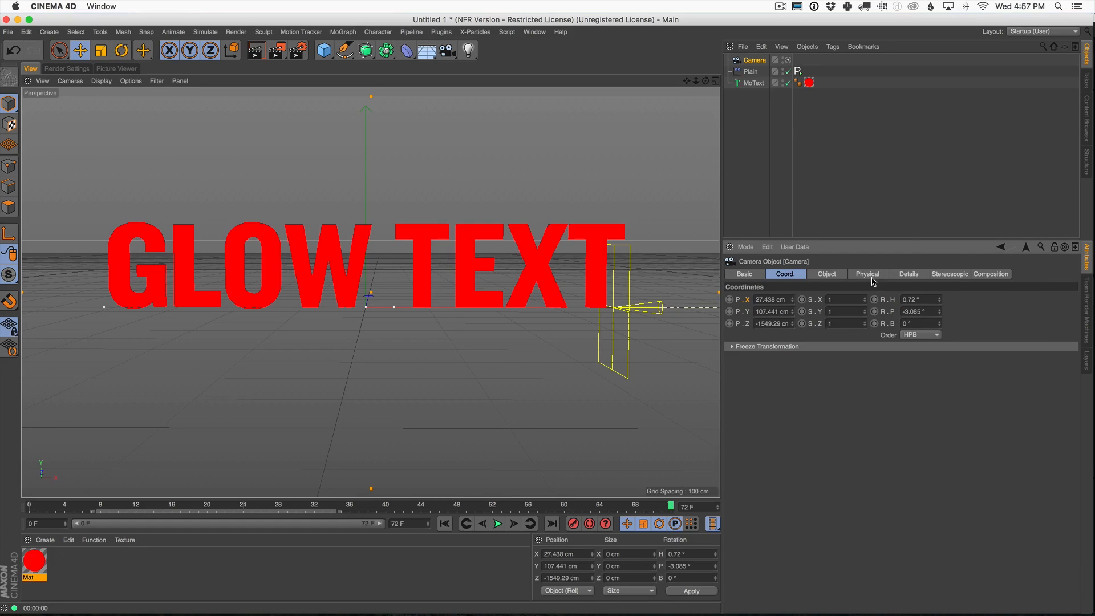
pyautogui.write('0')
pyautogui.press('Tab')
pyautogui.write('0')
pyautogui.press('Return')
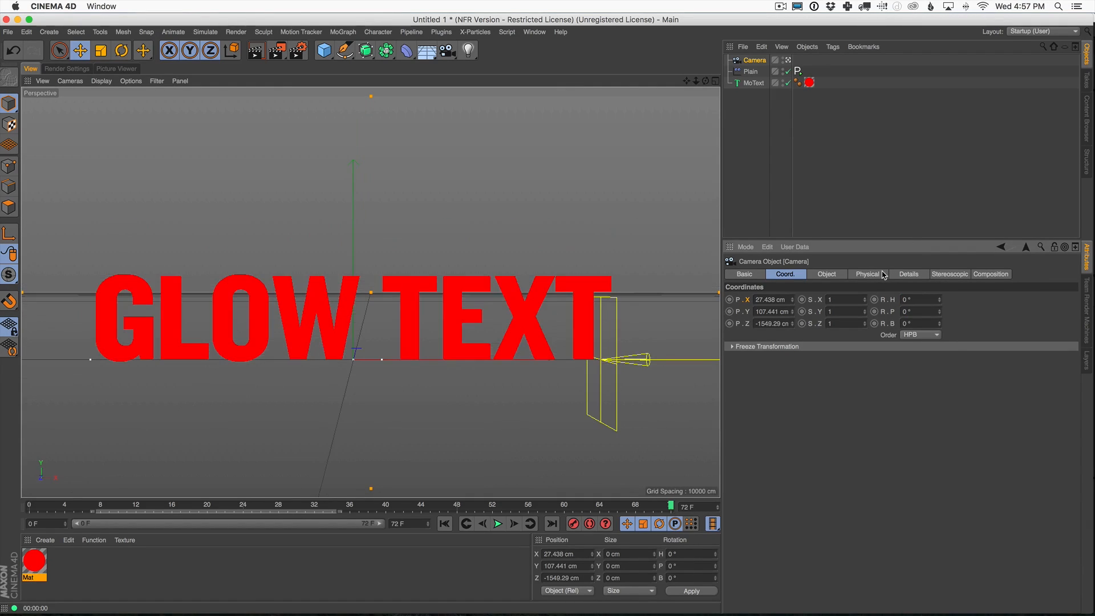
# Position the camera at about X 9.4 cm, Y 52.4 cm and Z -1500 cm to centre the text.
pyautogui.moveTo(793, 301); pyautogui.dragTo(802, 341)
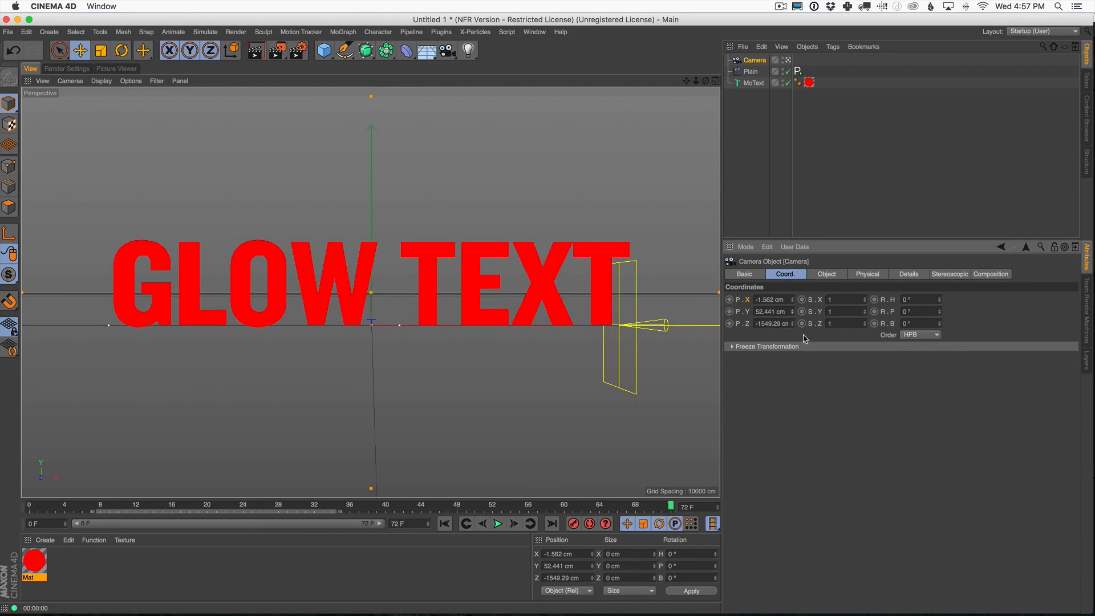
pyautogui.moveTo(793, 301); pyautogui.dragTo(794, 297)
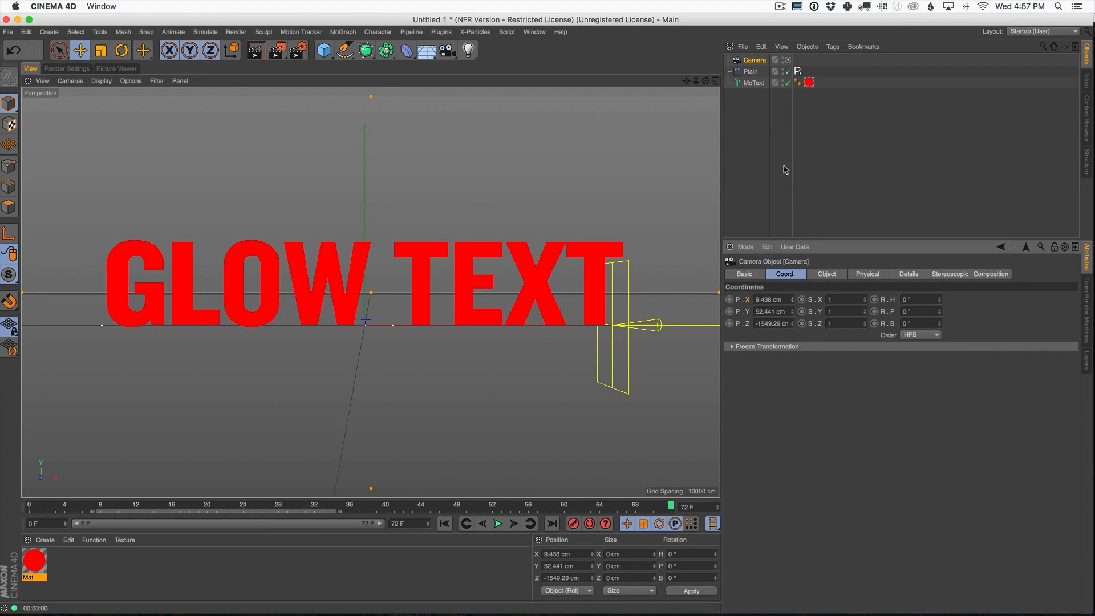
pyautogui.moveTo(794, 325); pyautogui.dragTo(851, 301)
# Add a Signal tag to the camera and link the camera's Position Z to it.
pyautogui.click(833, 47)
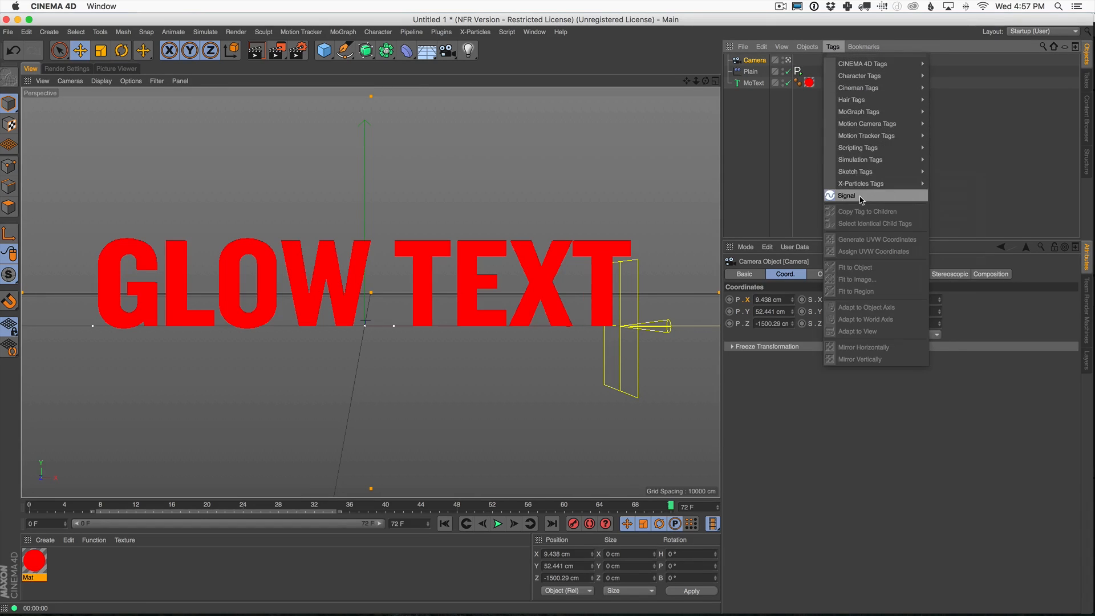
pyautogui.click(847, 196)
pyautogui.click(755, 61)
pyautogui.moveTo(749, 324); pyautogui.dragTo(798, 60)
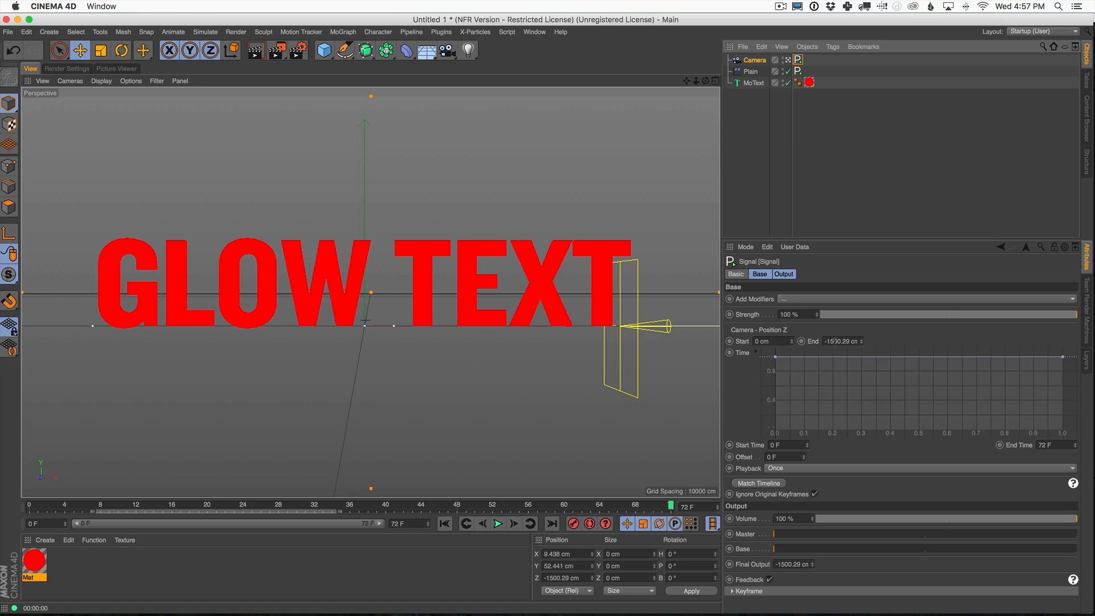
# Shape the camera Signal's curve to rise from zero with a fast start and slow ease-out, and set its Start value to -113 cm.
pyautogui.moveTo(777, 358); pyautogui.dragTo(775, 429)
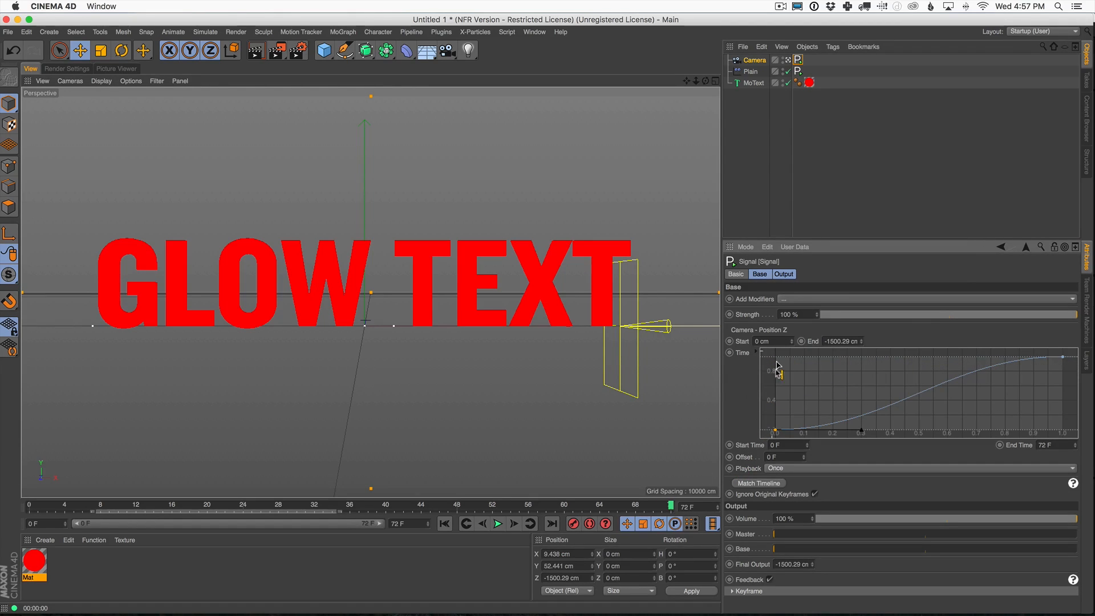
pyautogui.moveTo(670, 509); pyautogui.dragTo(30, 507)
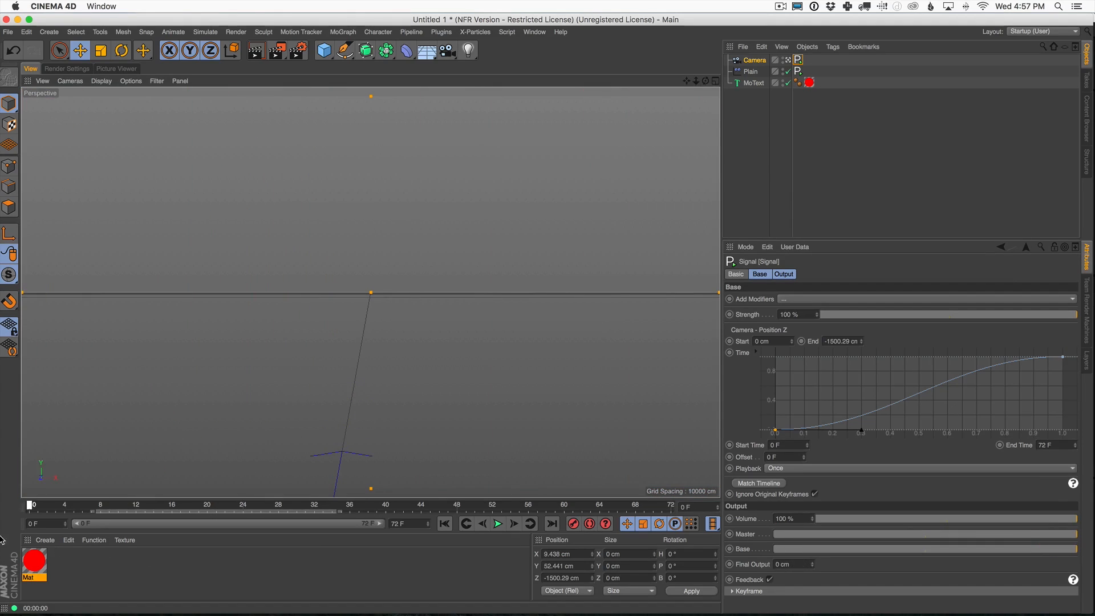
pyautogui.moveTo(793, 346); pyautogui.dragTo(792, 413)
pyautogui.click(498, 524)
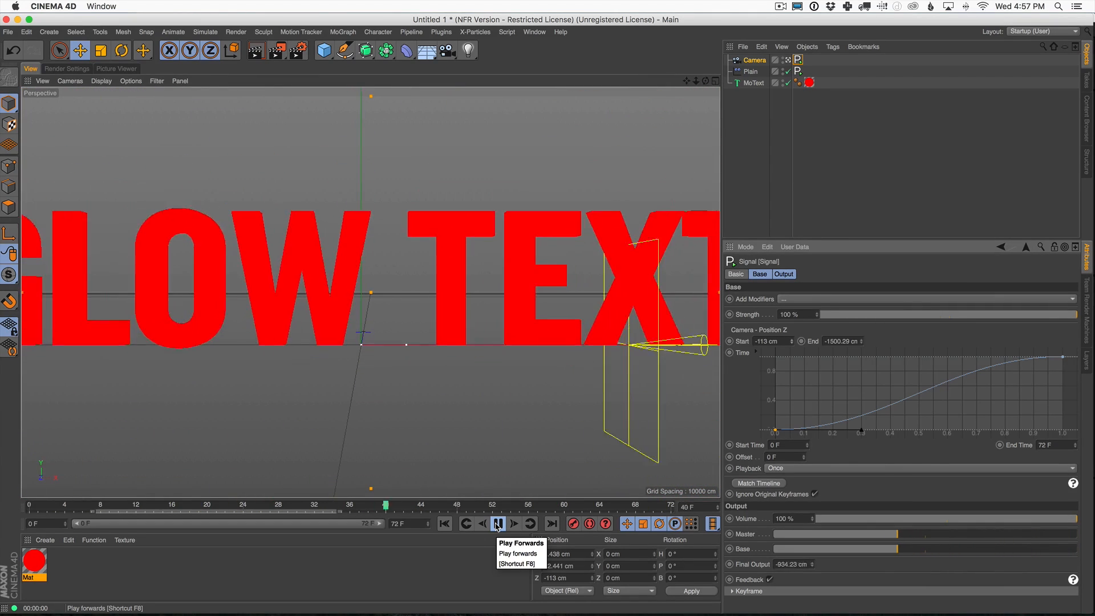
pyautogui.moveTo(862, 429); pyautogui.dragTo(789, 380)
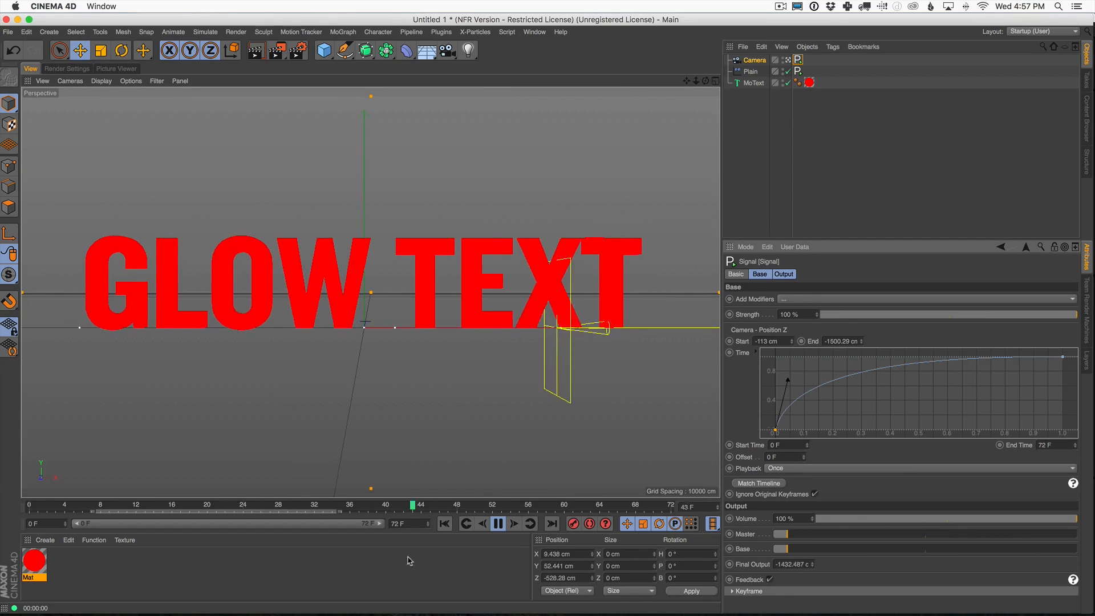
# Extend the animation and preview range to 100 frames and match the camera's Signal to the timeline.
pyautogui.doubleClick(402, 523)
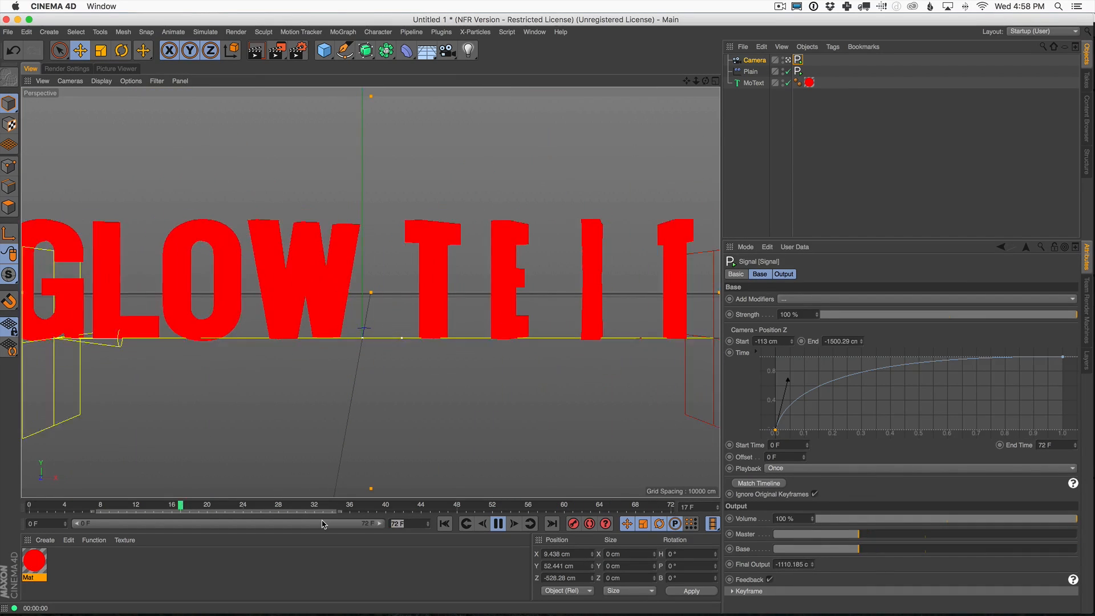
pyautogui.write('100')
pyautogui.press('Return')
pyautogui.moveTo(297, 524); pyautogui.dragTo(381, 524)
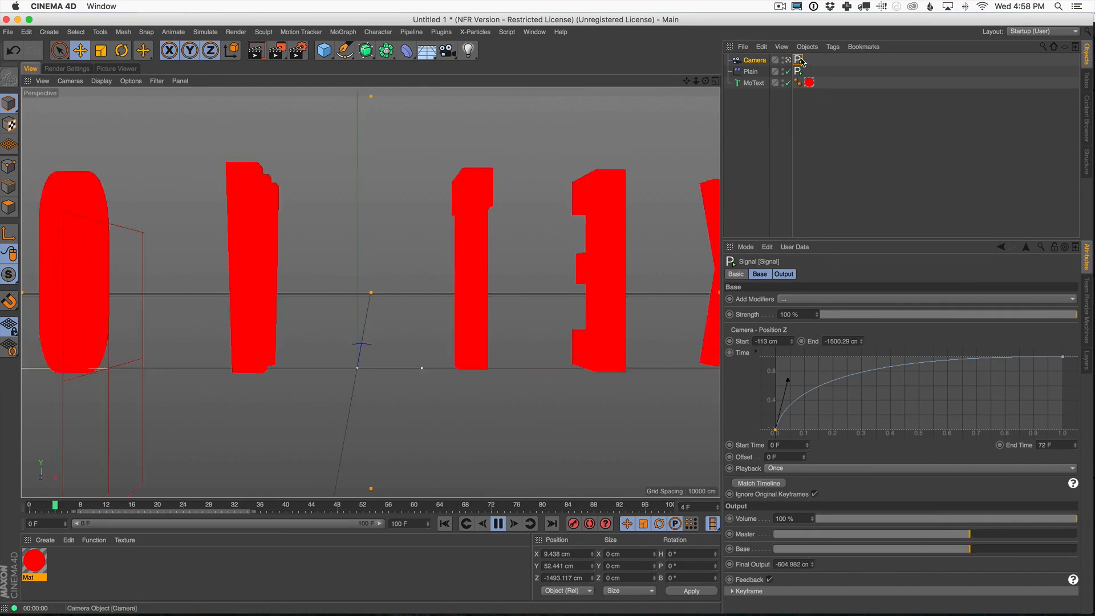
pyautogui.click(759, 484)
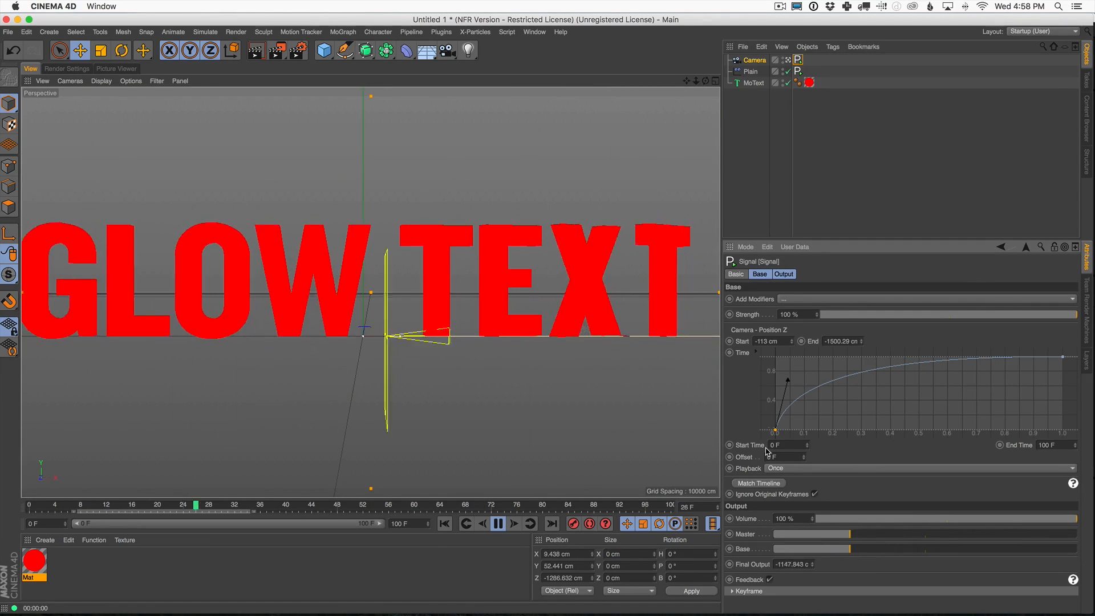
# Stop playback, go to frame 8 and set the start time of the Plain effector's Signal to 8 F.
pyautogui.click(498, 524)
pyautogui.moveTo(408, 506)
pyautogui.mouseDown()
pyautogui.moveTo(42, 508)
pyautogui.moveTo(82, 512)
pyautogui.mouseUp()
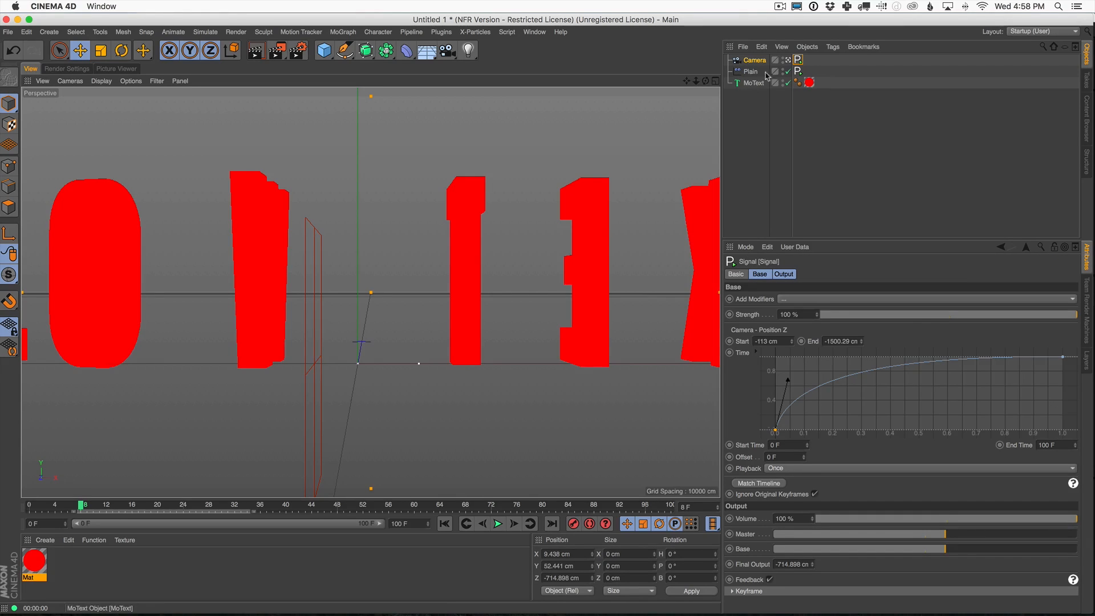
pyautogui.click(798, 72)
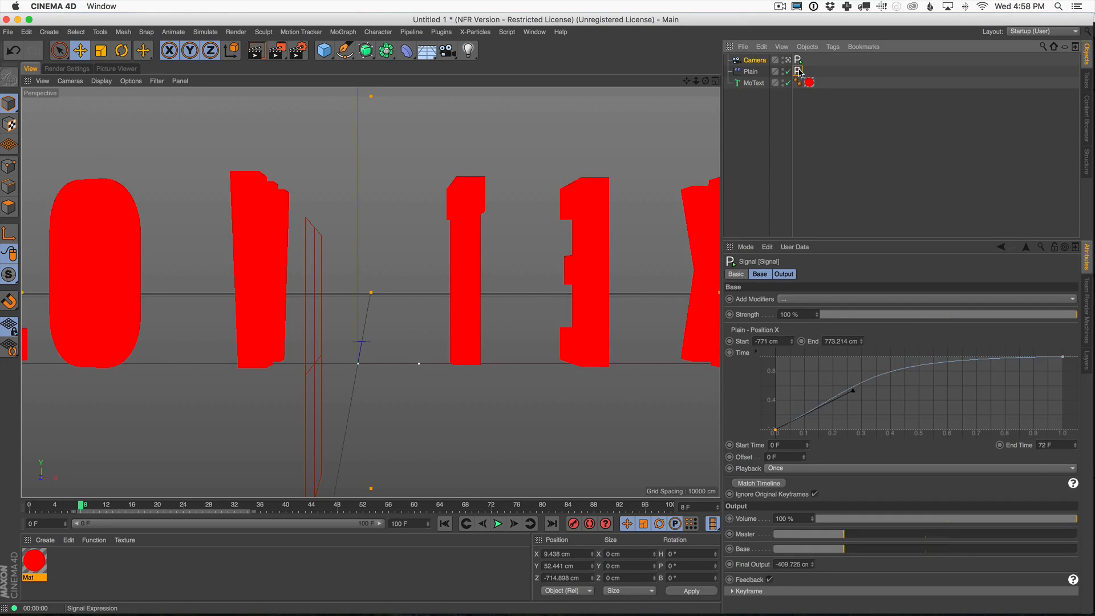
pyautogui.click(753, 72)
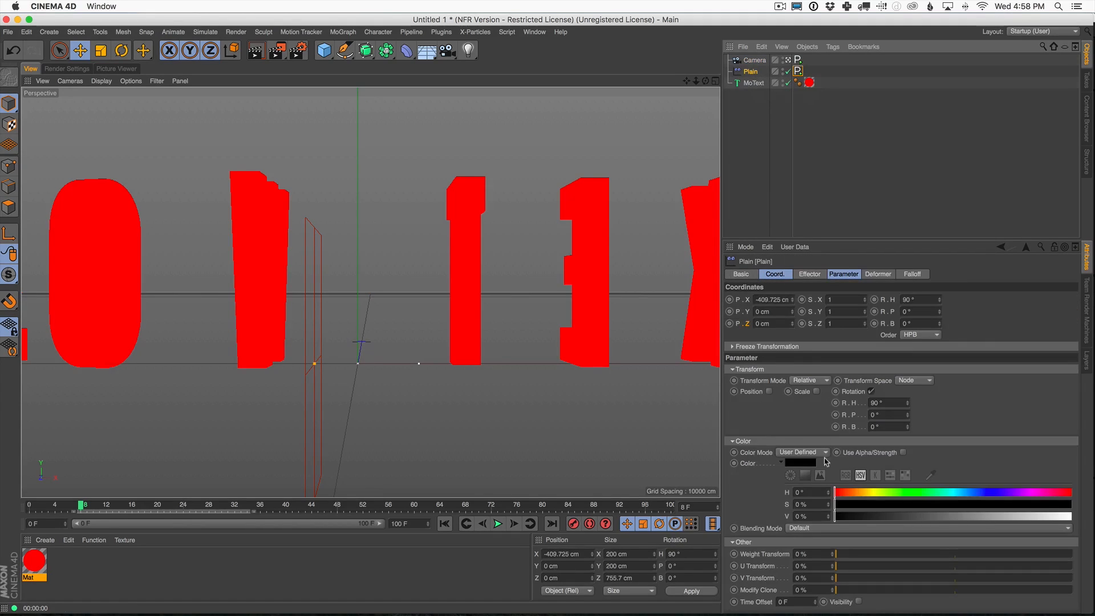
pyautogui.click(798, 71)
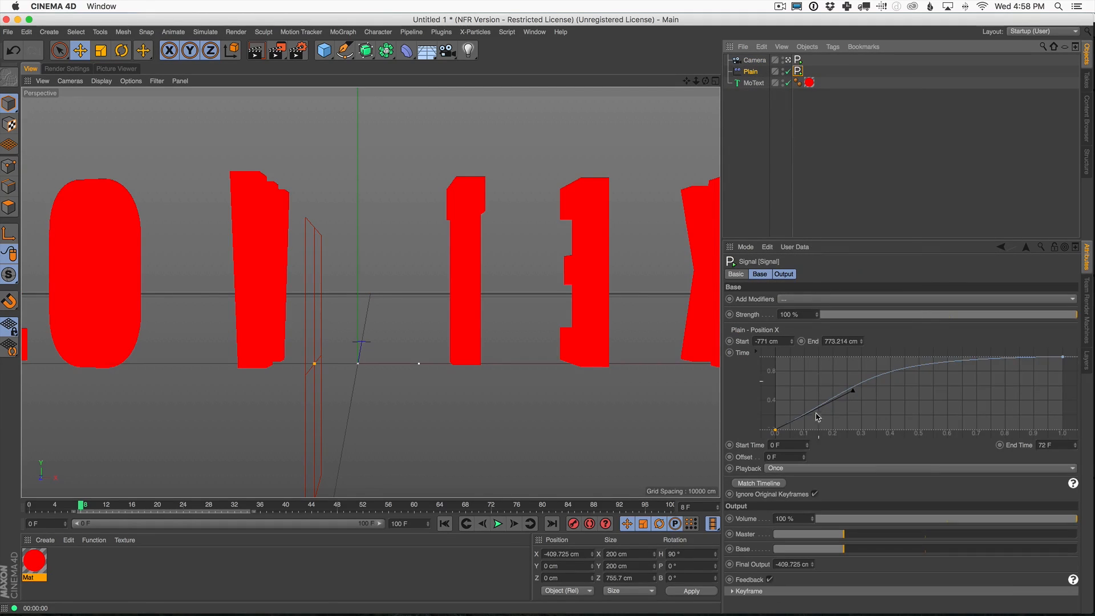
pyautogui.click(791, 445)
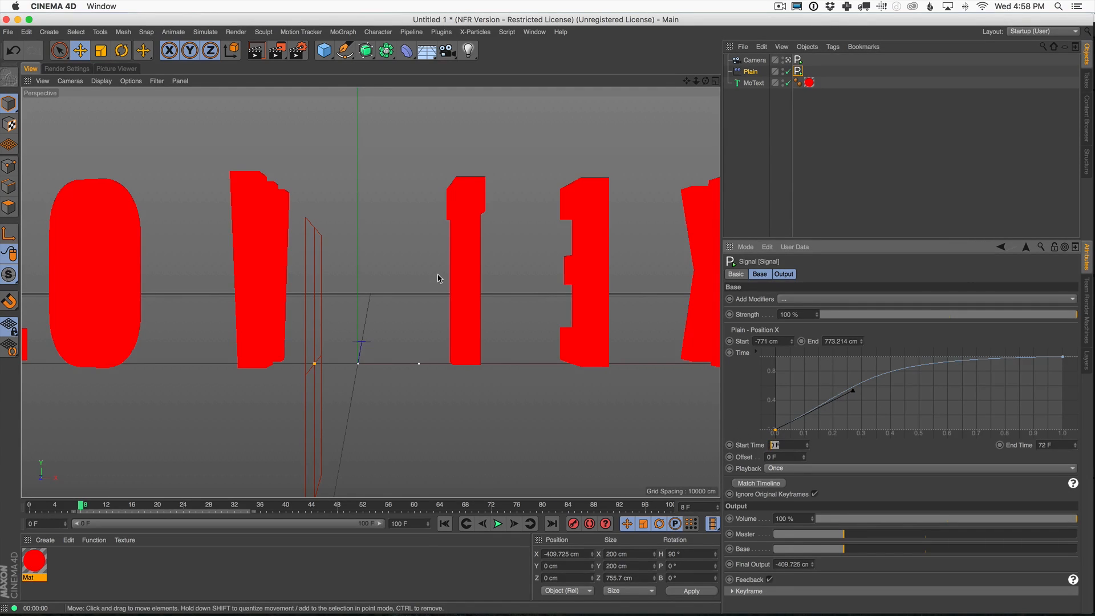
pyautogui.write('8')
pyautogui.press('Return')
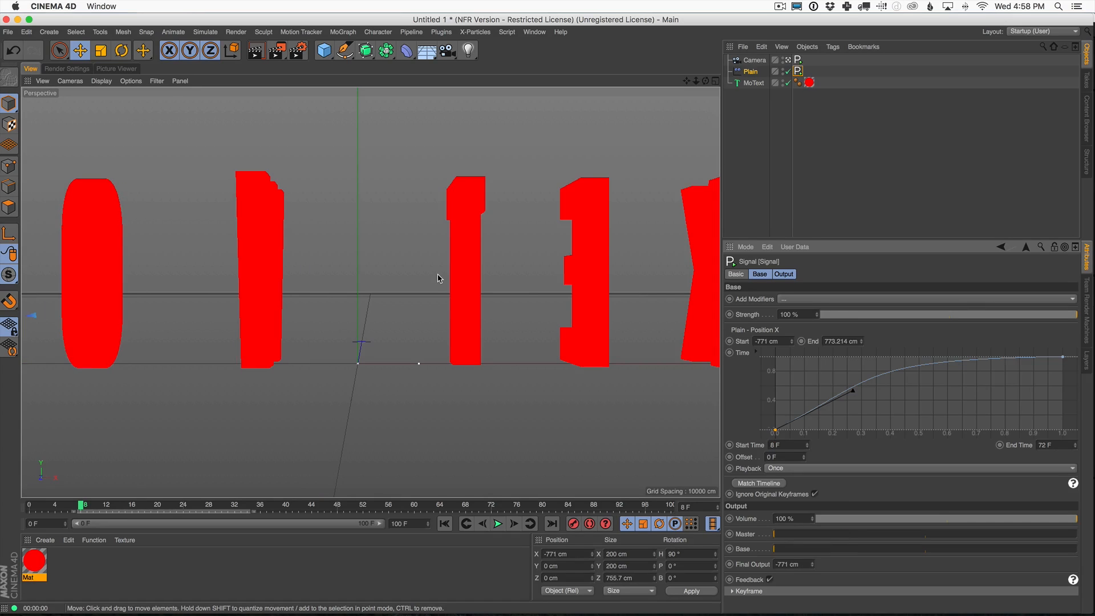
# Play the animation and set the end time of the Plain effector's Signal to 83 F.
pyautogui.click(496, 523)
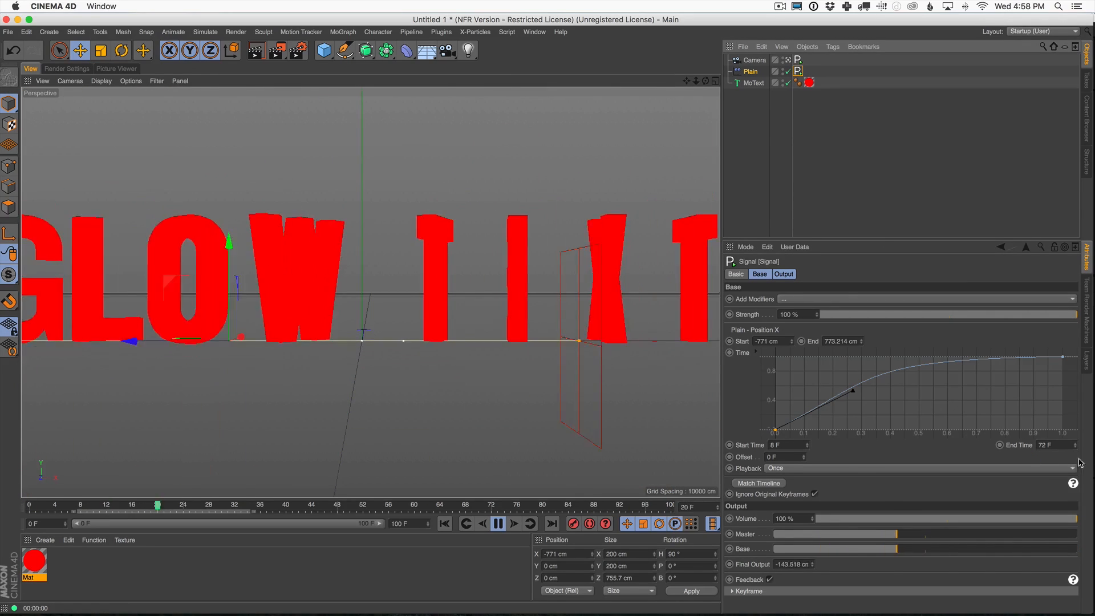
pyautogui.moveTo(1075, 449); pyautogui.dragTo(1076, 439)
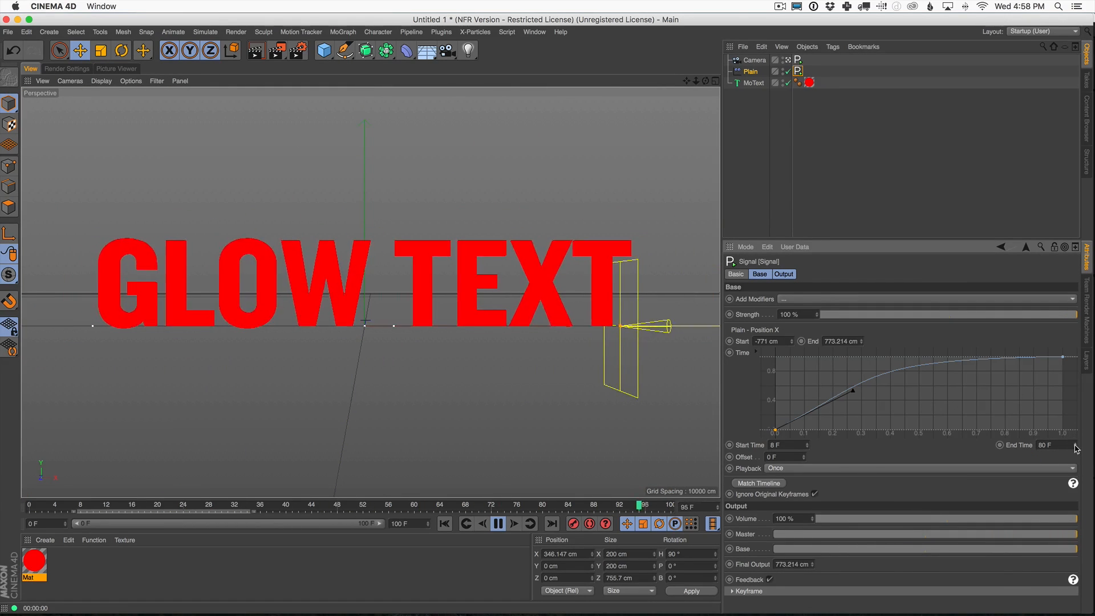
pyautogui.click(1077, 447)
pyautogui.click(1078, 447)
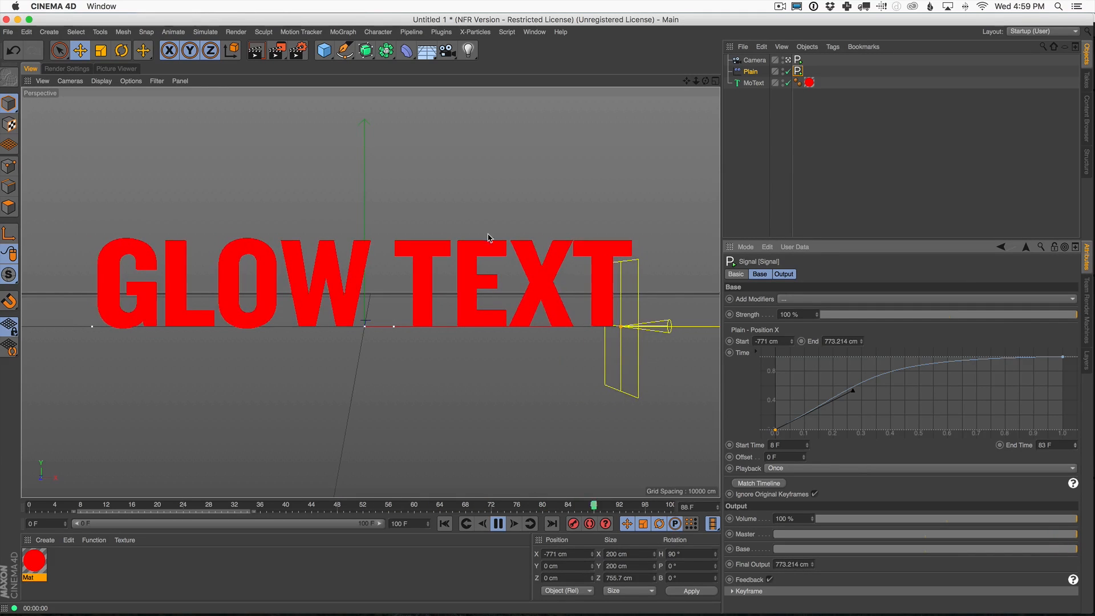
# Render the 100-frame animation to the Picture Viewer without saving, play the result and scrub to frame 18.
pyautogui.hotkey('shift', 'r')
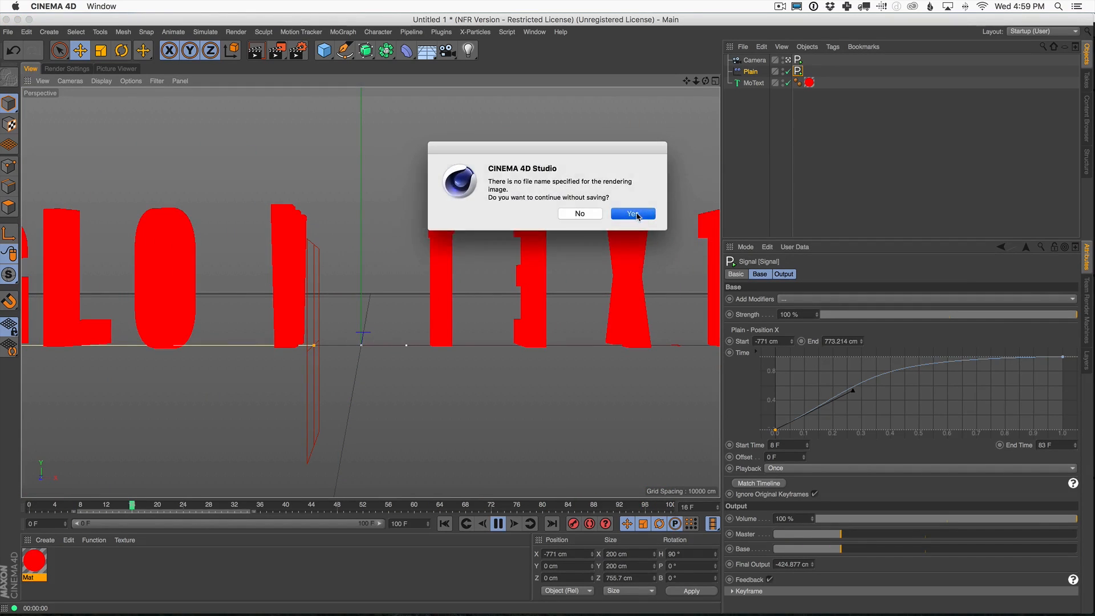
pyautogui.click(641, 215)
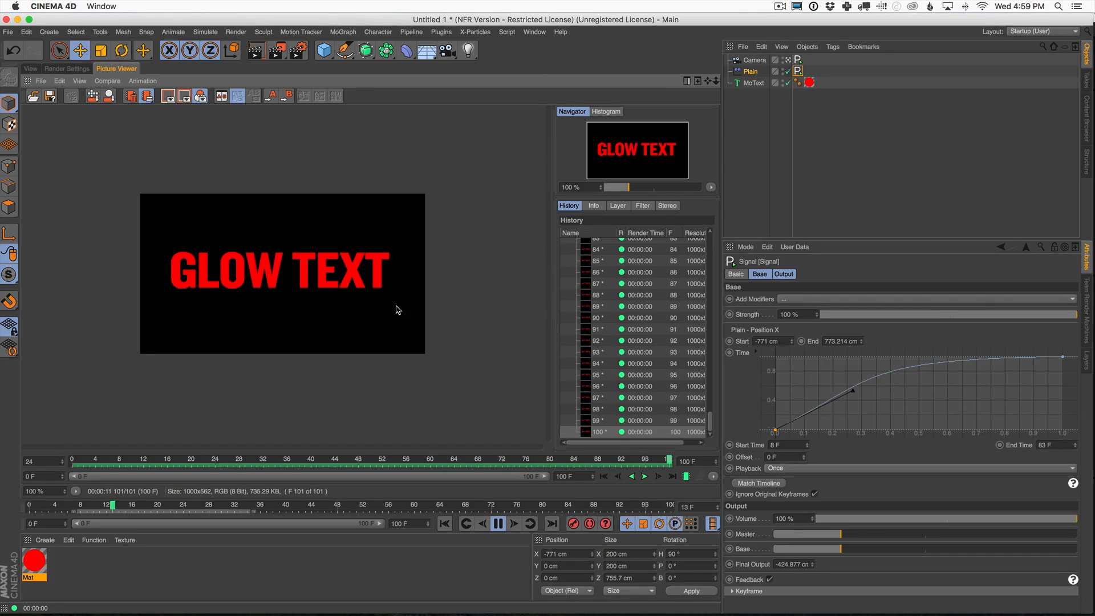
pyautogui.click(645, 477)
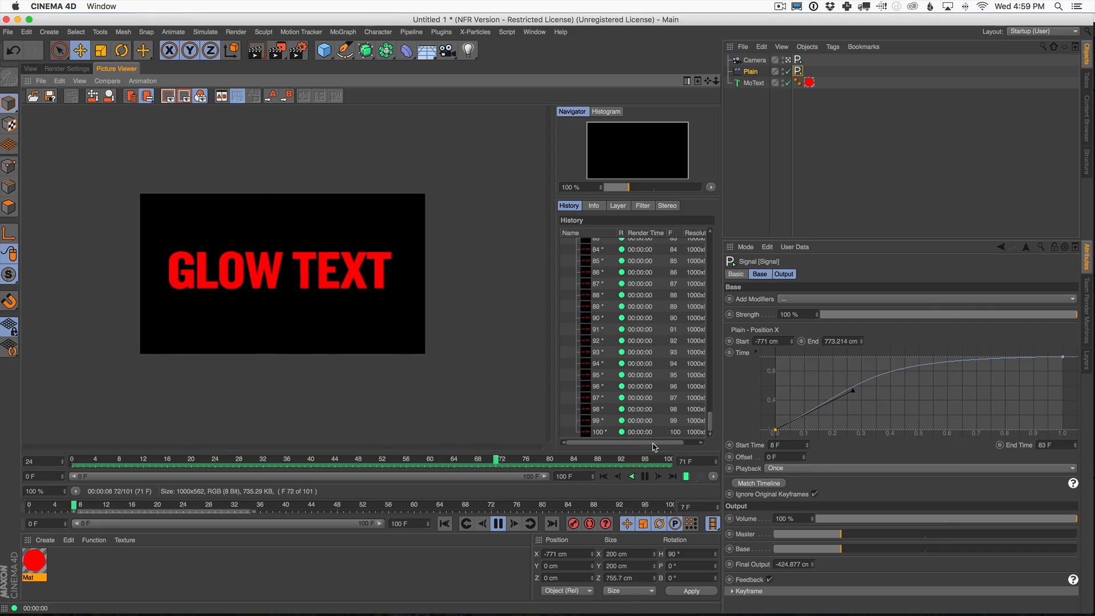
pyautogui.click(646, 477)
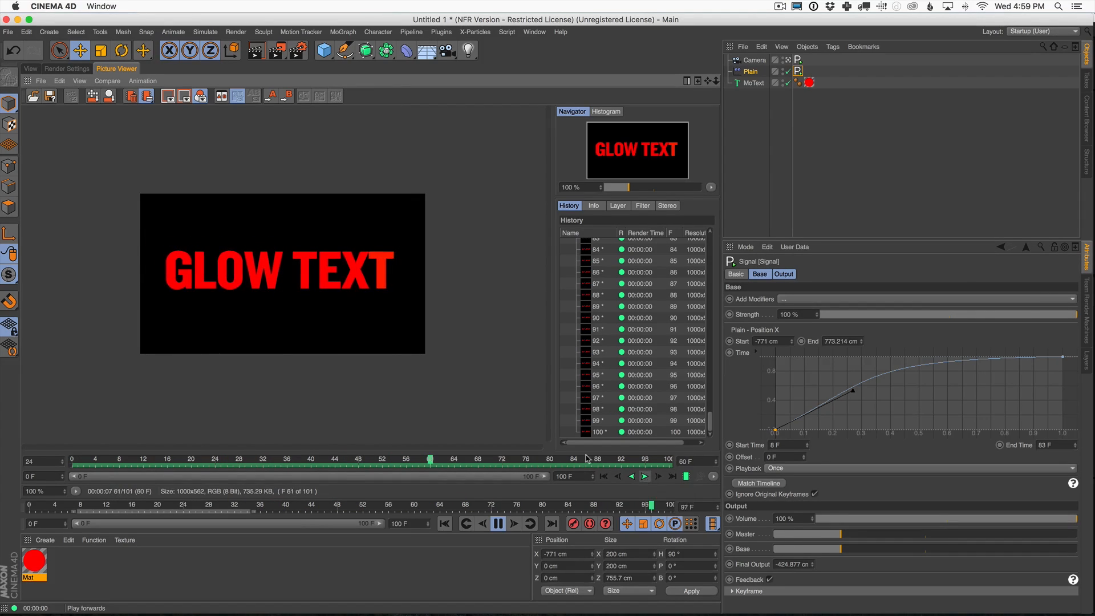
pyautogui.moveTo(149, 463)
pyautogui.mouseDown()
pyautogui.moveTo(110, 463)
pyautogui.moveTo(196, 464)
pyautogui.moveTo(118, 483)
pyautogui.moveTo(179, 483)
pyautogui.mouseUp()
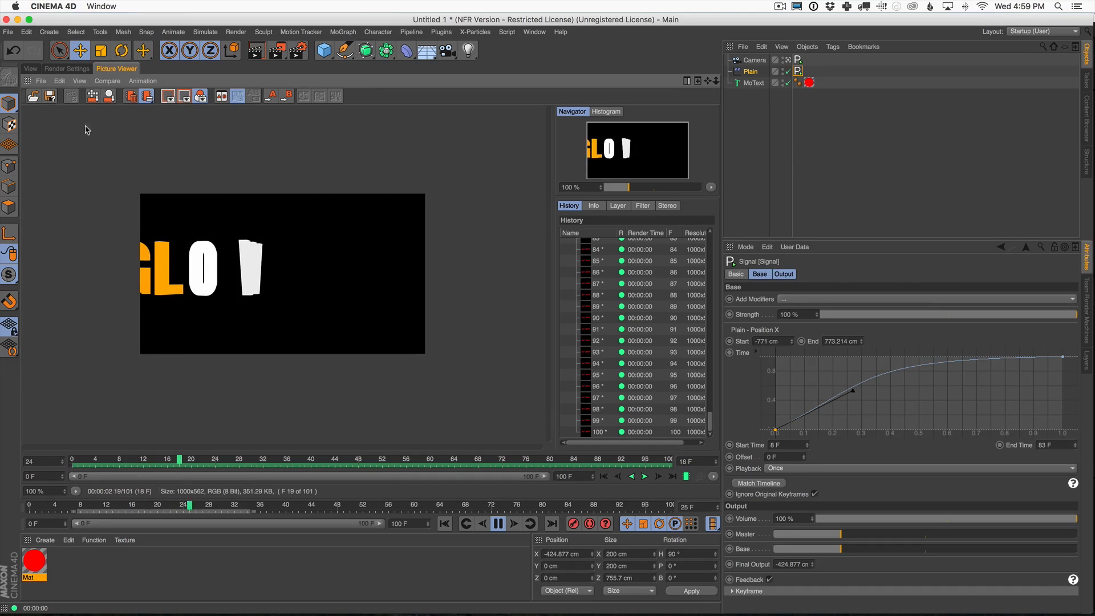
# Return to the viewport, stop playback, scrub to around frame 12 and set the start time of the Plain effector's Signal to 4 F.
pyautogui.click(29, 68)
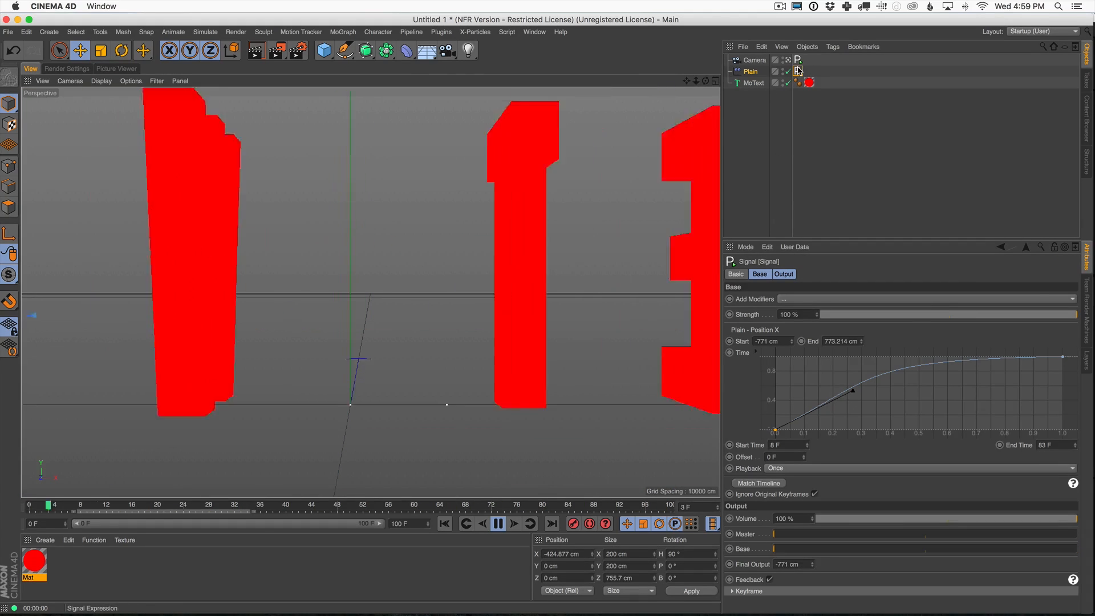
pyautogui.click(497, 523)
pyautogui.moveTo(364, 507); pyautogui.dragTo(106, 507)
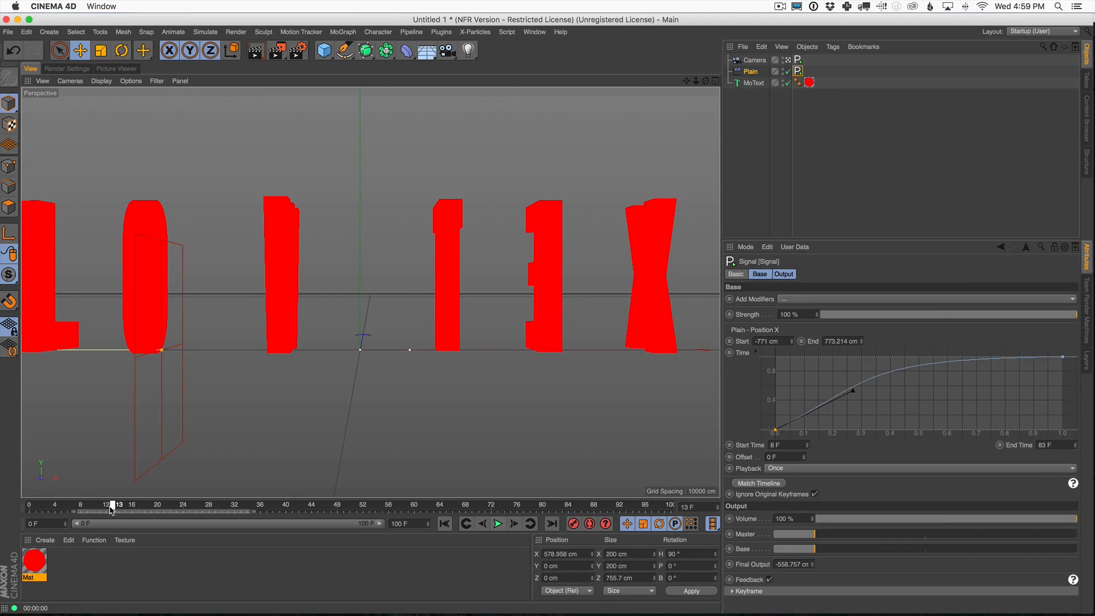
pyautogui.click(776, 445)
pyautogui.write('4')
pyautogui.press('Return')
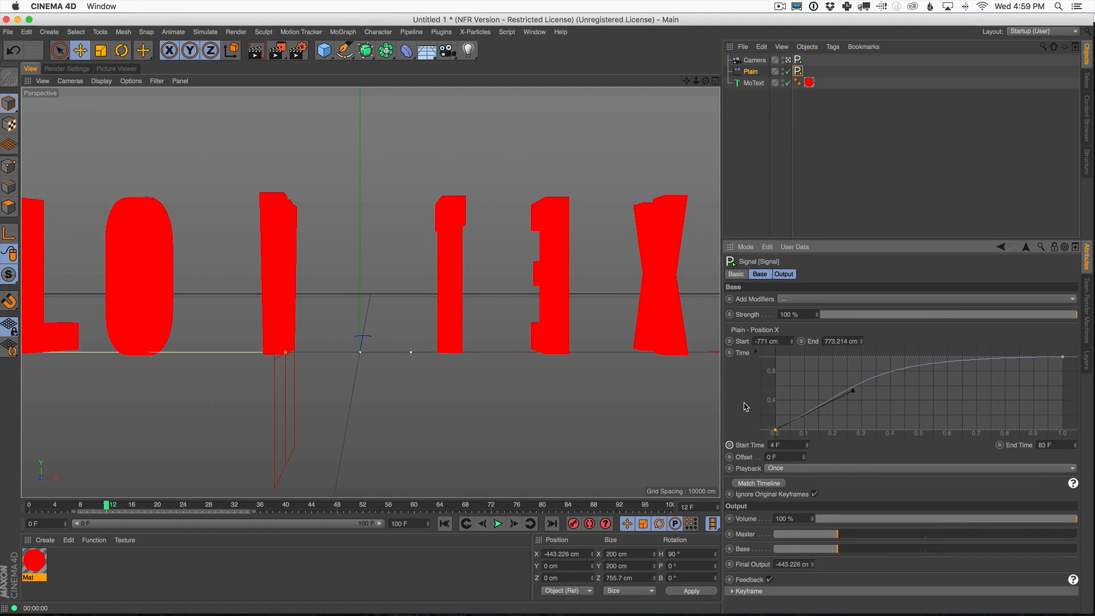
# Add a second Signal tag to the camera and assign the camera's bank rotation (R.B) to it.
pyautogui.click(755, 60)
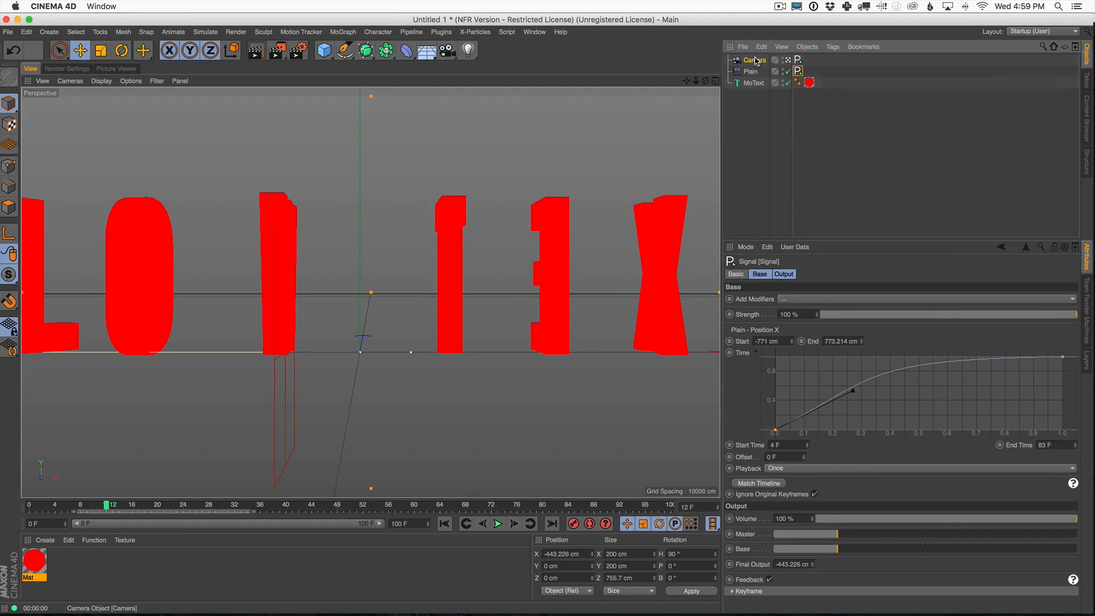
pyautogui.click(833, 46)
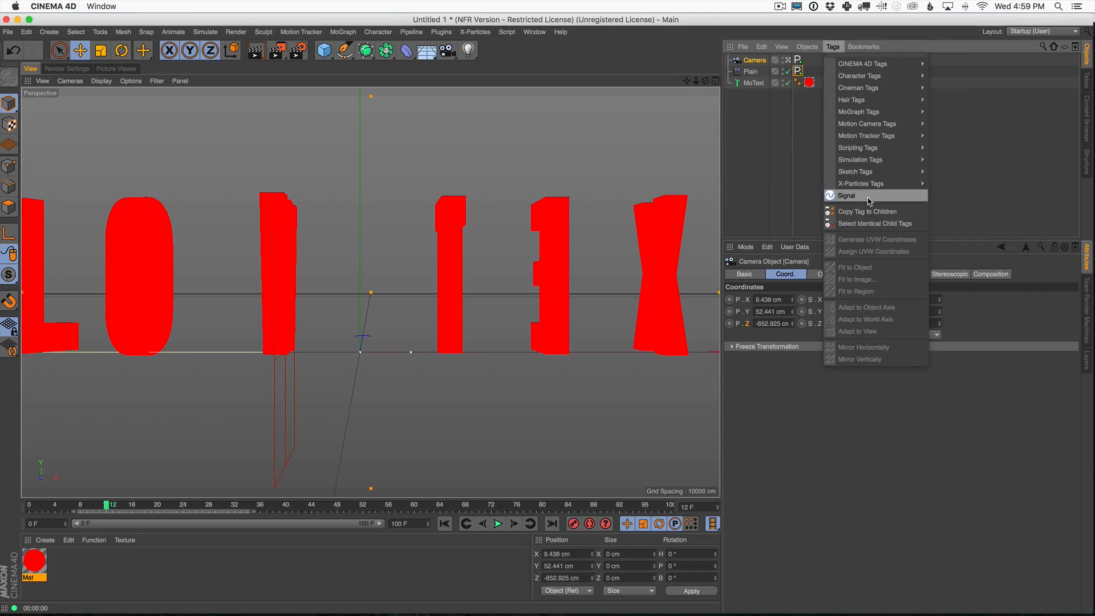
pyautogui.click(846, 196)
pyautogui.click(755, 60)
pyautogui.moveTo(941, 323); pyautogui.dragTo(896, 331)
pyautogui.press('super+z')
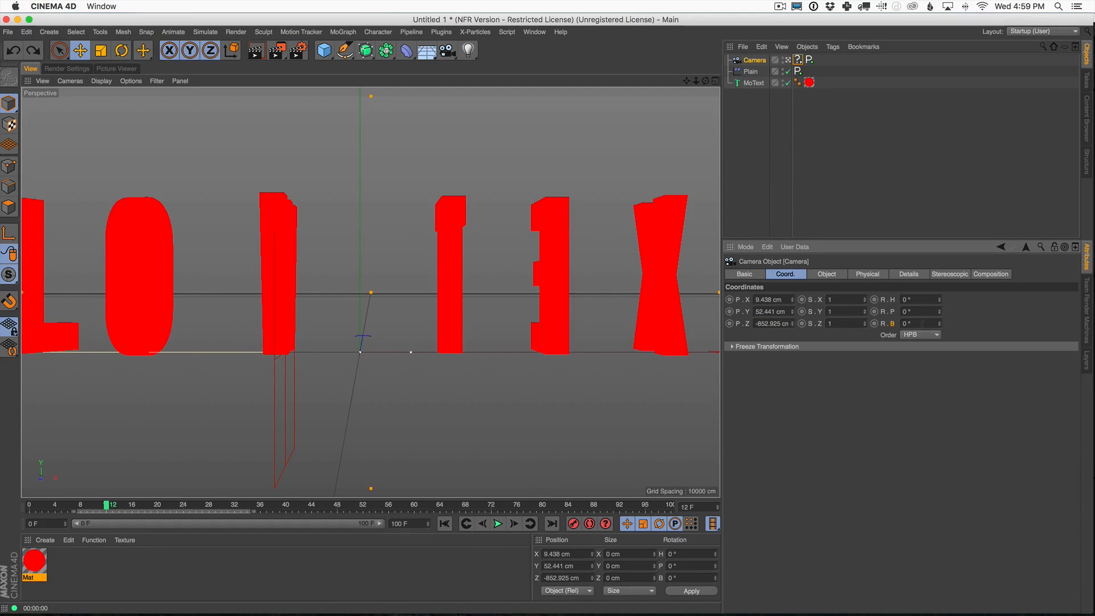
pyautogui.moveTo(939, 329)
pyautogui.mouseDown()
pyautogui.moveTo(915, 331)
pyautogui.moveTo(951, 331)
pyautogui.mouseUp()
pyautogui.press('super+z')
pyautogui.click(798, 60)
pyautogui.click(754, 60)
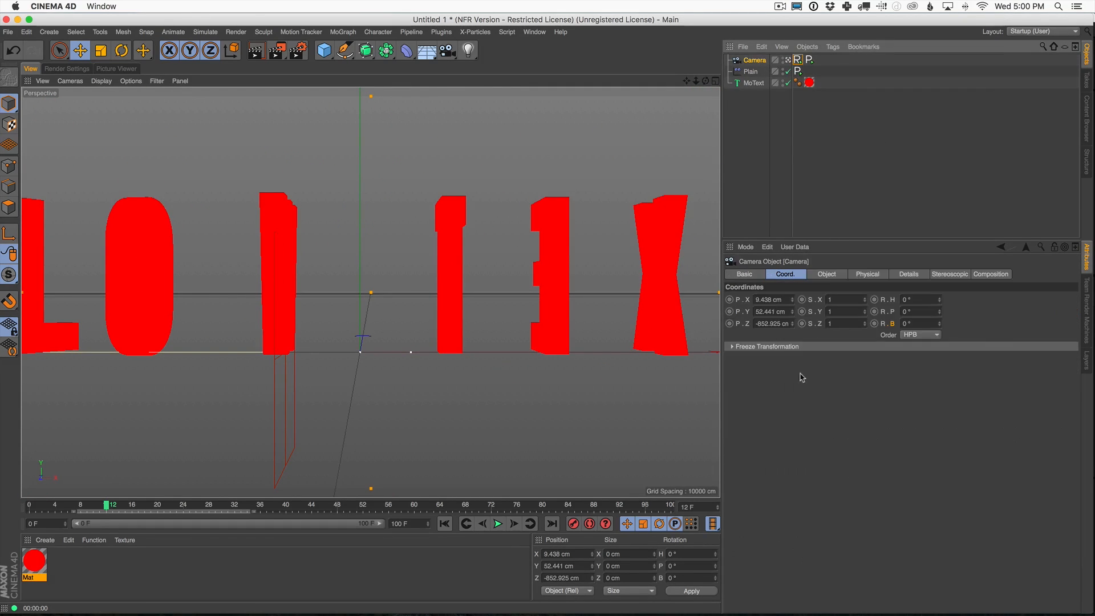
pyautogui.click(798, 60)
# Shape the camera rotation Signal's curve for a fast start with a gradual ease-out, and set its start value to -38° at frame 0.
pyautogui.click(787, 361)
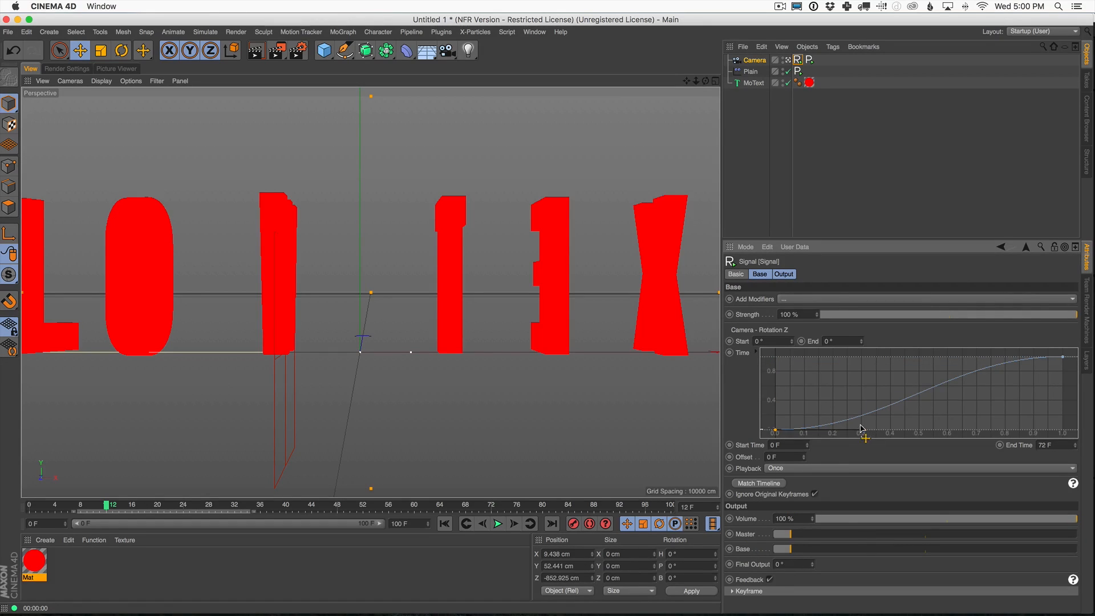
pyautogui.moveTo(861, 428); pyautogui.dragTo(819, 379)
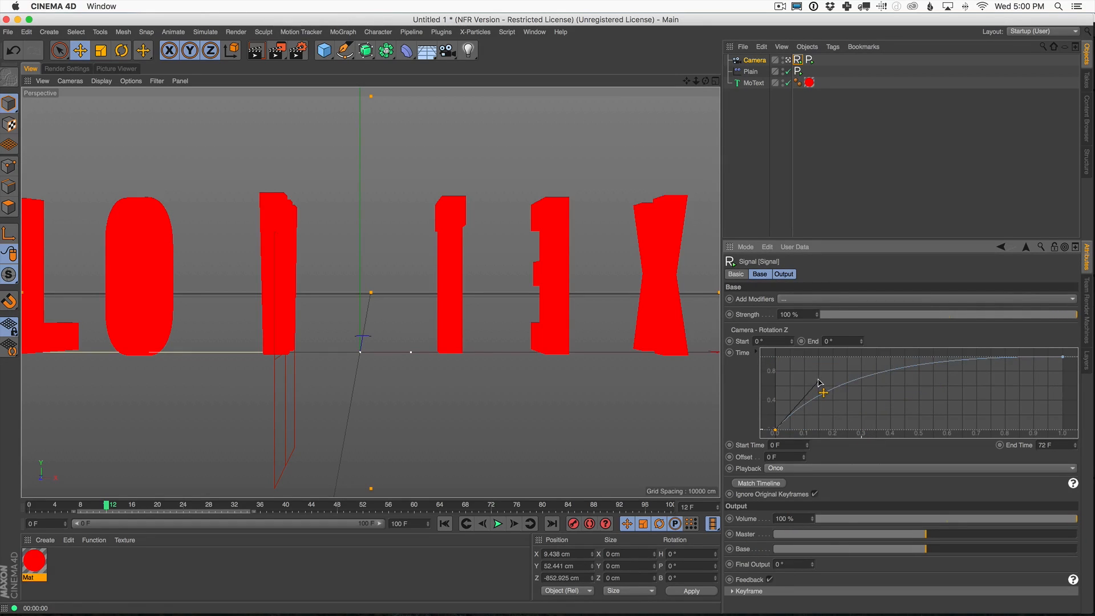
pyautogui.moveTo(792, 341); pyautogui.dragTo(833, 355)
pyautogui.click(793, 344)
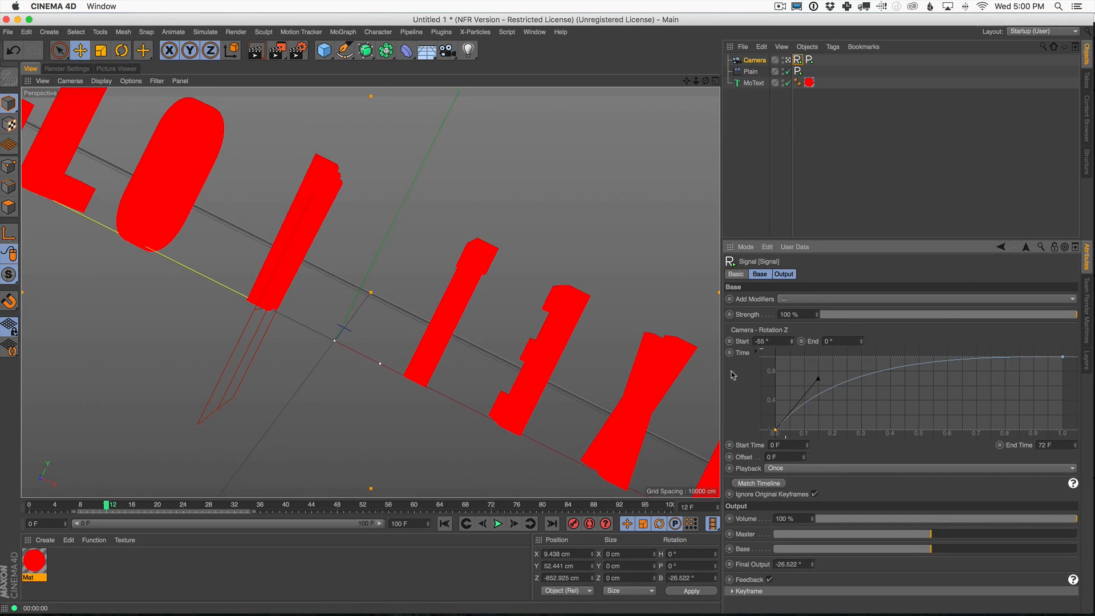
pyautogui.moveTo(95, 510); pyautogui.dragTo(30, 507)
pyautogui.moveTo(792, 341)
pyautogui.mouseDown()
pyautogui.moveTo(792, 354)
pyautogui.moveTo(790, 335)
pyautogui.mouseUp()
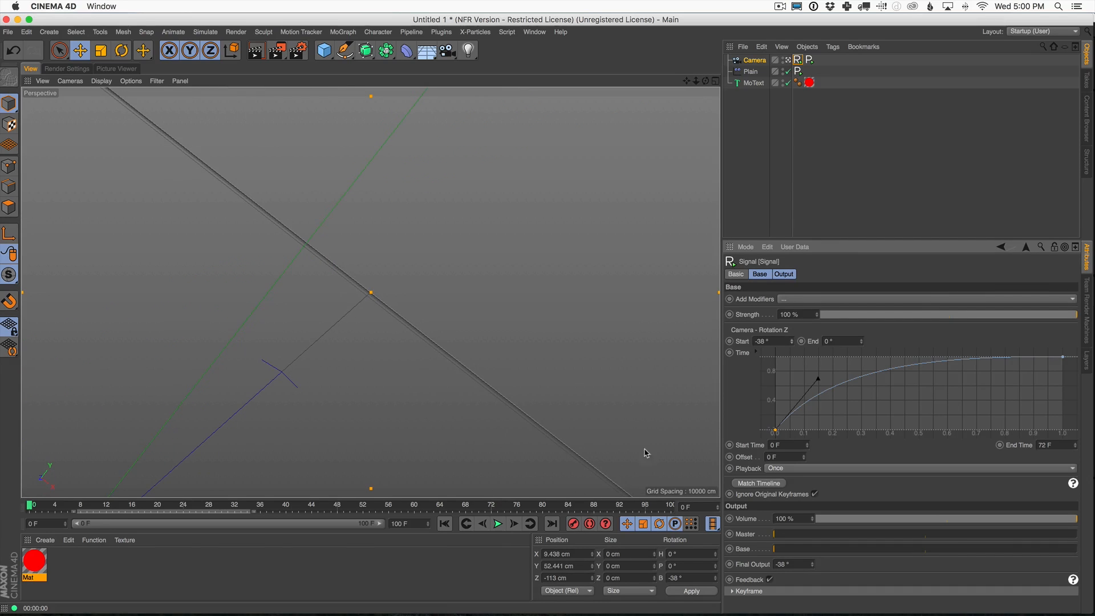
# Play and scrub the camera roll, stop at frame 44 and set the rotation Signal's end time to 44 F.
pyautogui.click(500, 524)
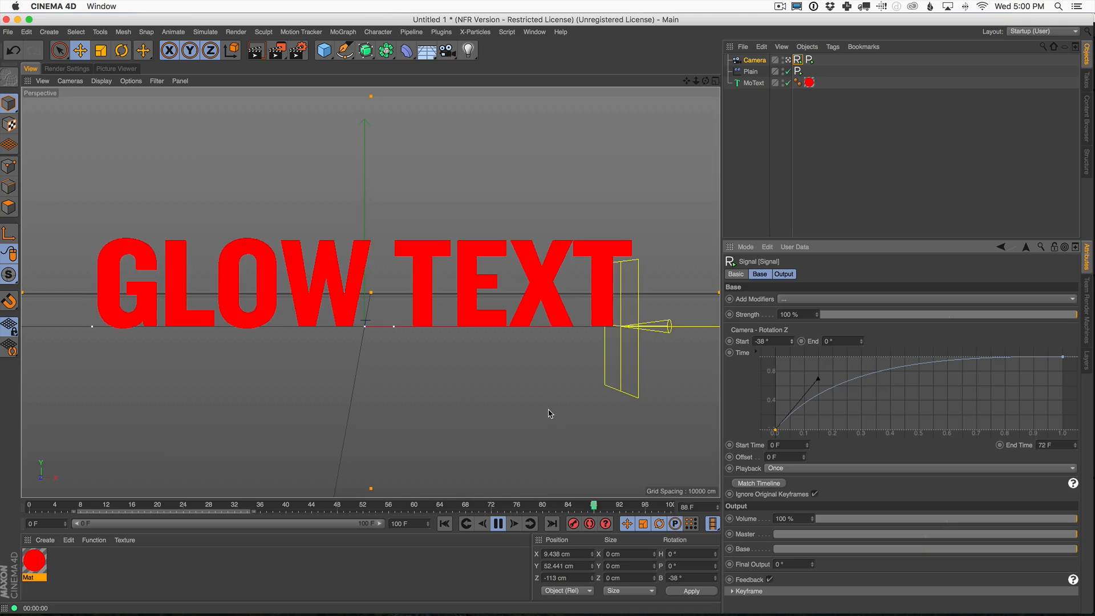
pyautogui.click(497, 524)
pyautogui.moveTo(492, 506); pyautogui.dragTo(658, 503)
pyautogui.moveTo(505, 517); pyautogui.dragTo(312, 507)
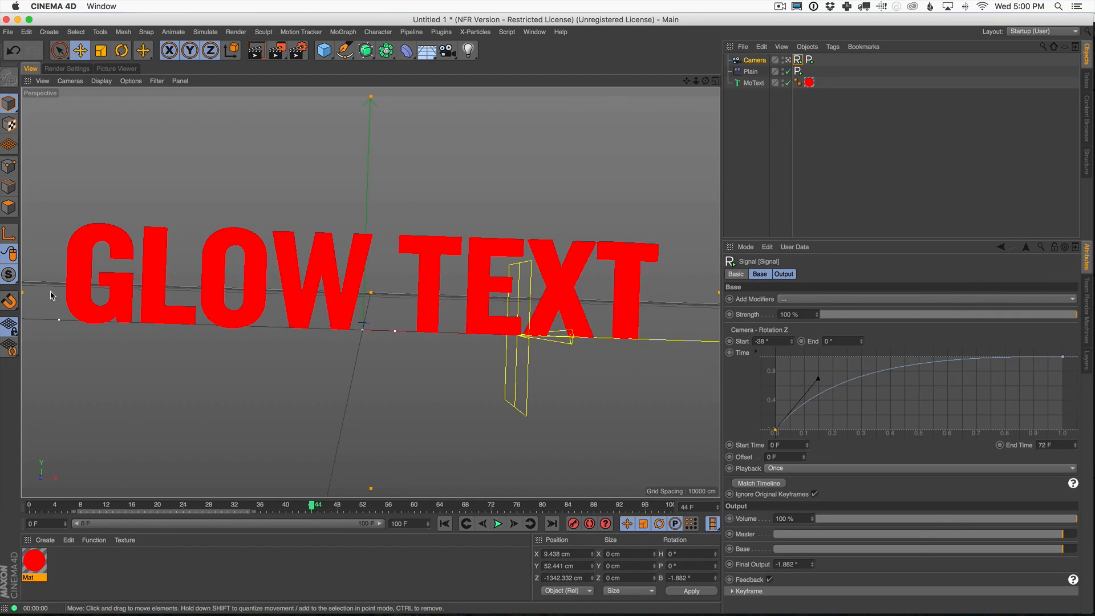
pyautogui.doubleClick(1056, 445)
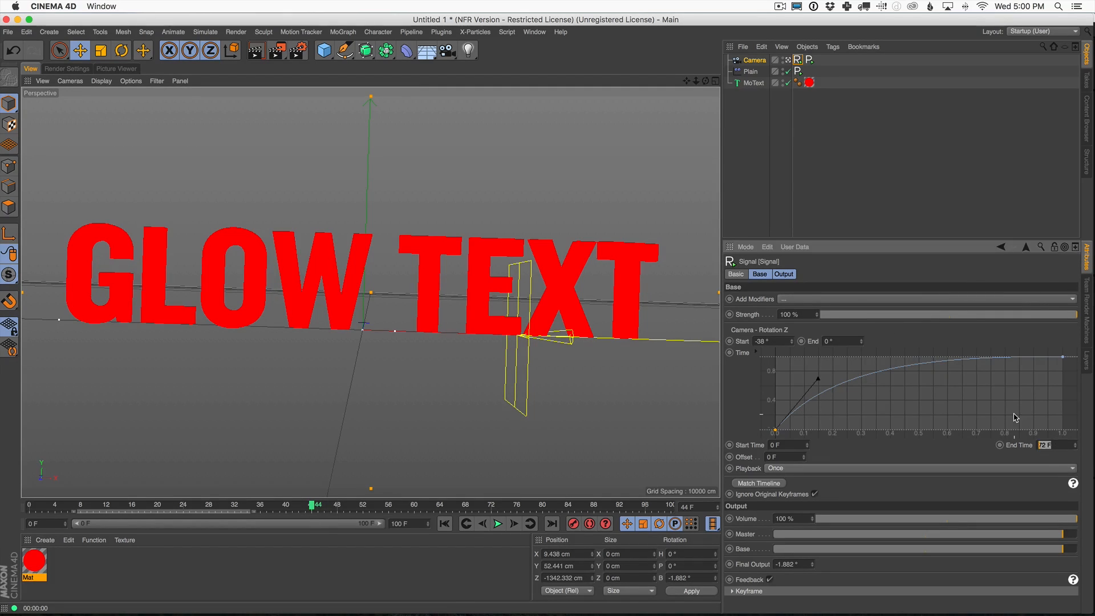
pyautogui.write('44')
pyautogui.press('Return')
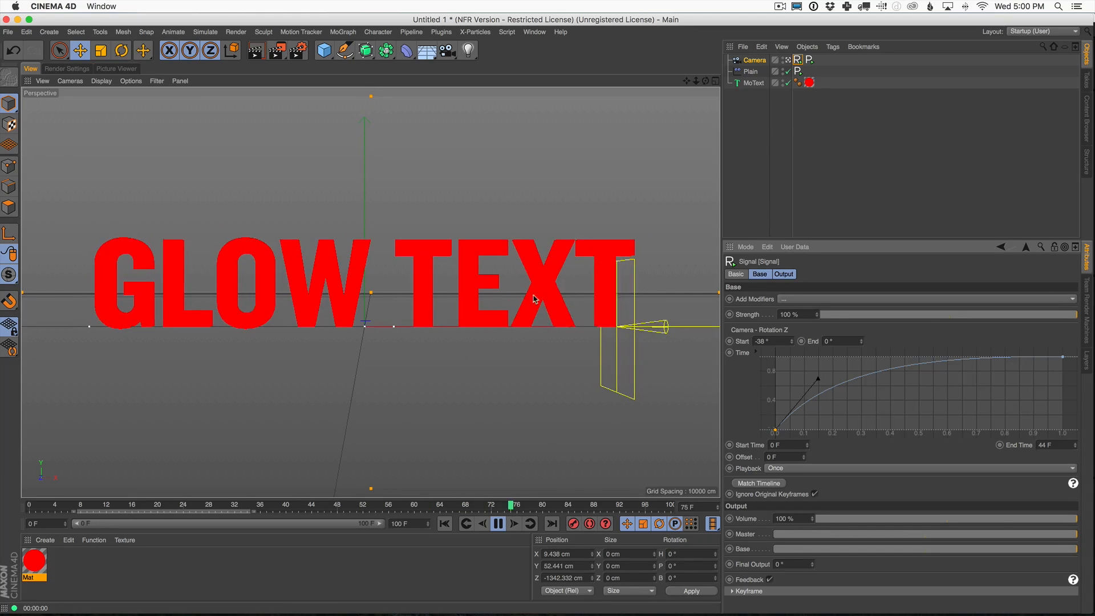
# Review both camera Signal tags together while the animation plays, deselect everything and stop playback at frame 66.
pyautogui.keyDown('shift'); pyautogui.click(809, 60); pyautogui.keyUp('shift')
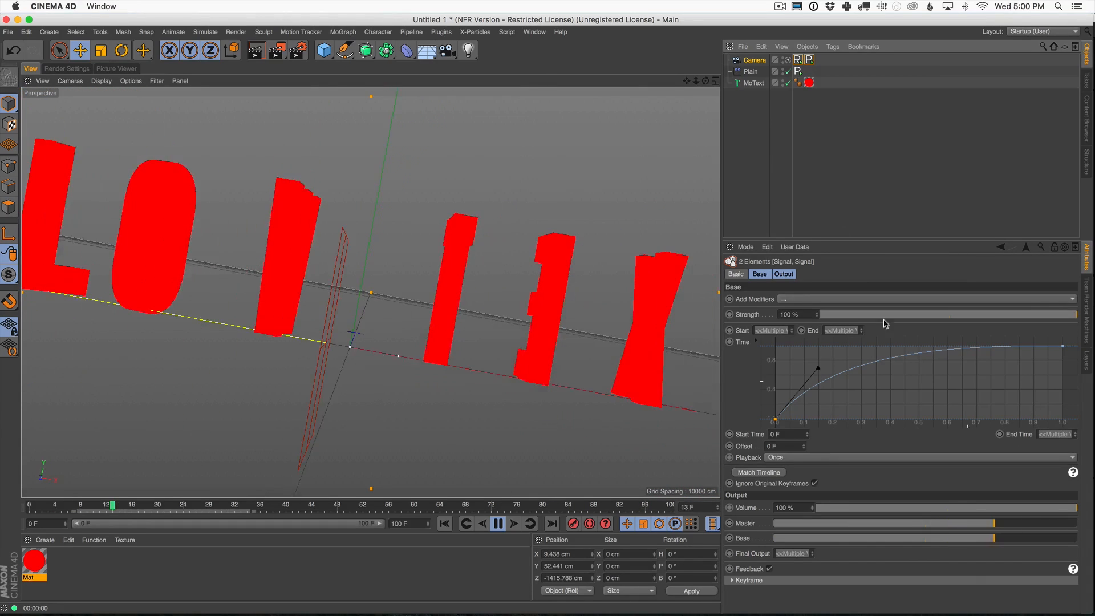
pyautogui.click(765, 132)
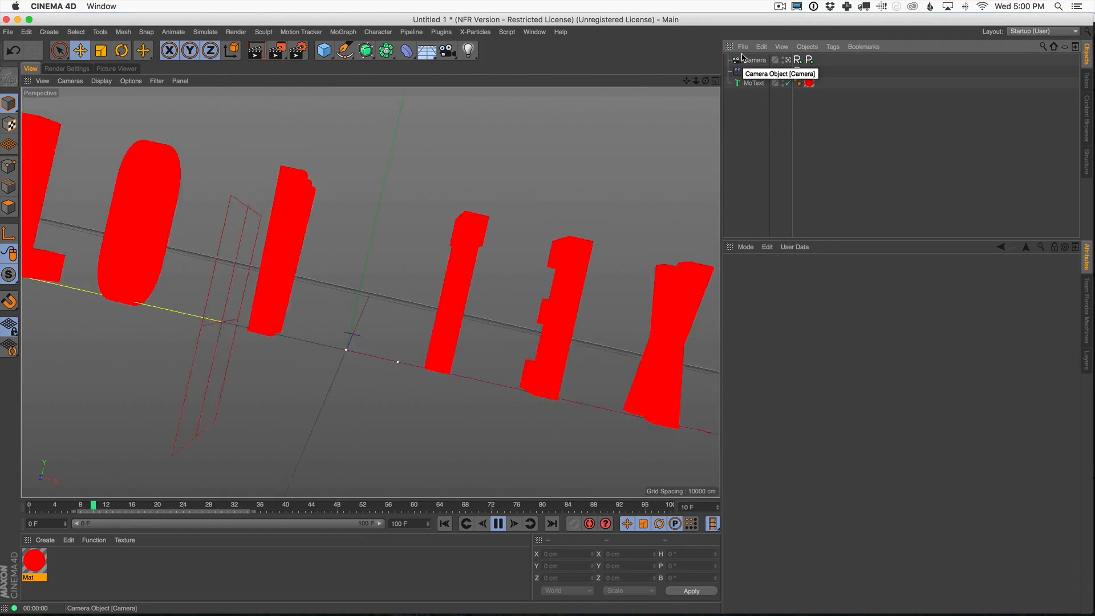
pyautogui.click(498, 524)
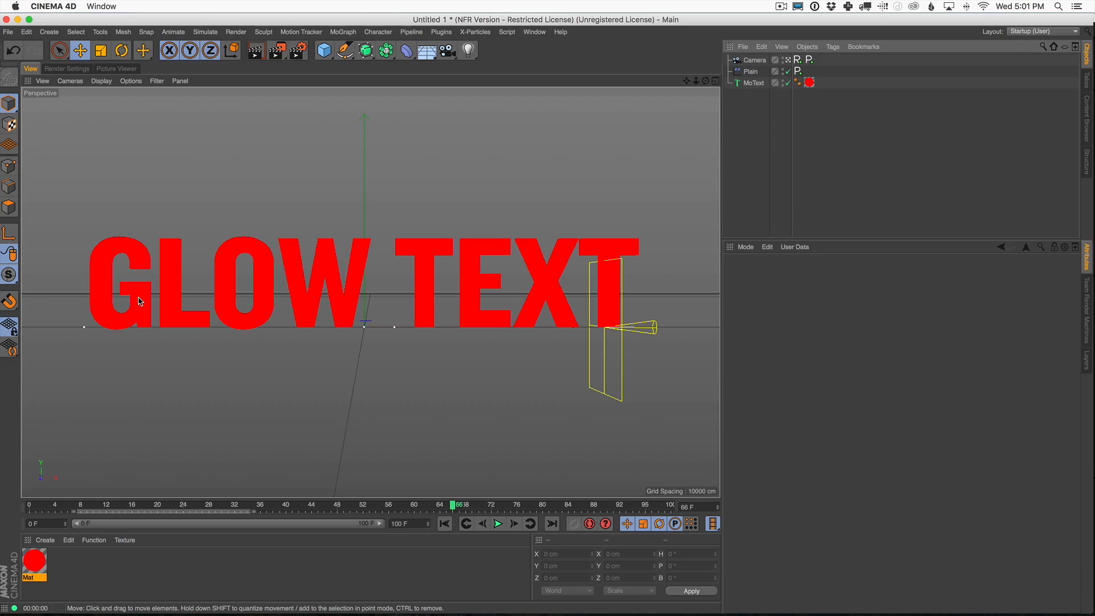
# Switch to QuickTime Player, scrub through GlowText_Nick.mov to examine the letters' glow and reflections, quit the player and return to Cinema 4D.
pyautogui.press('super+Tab')
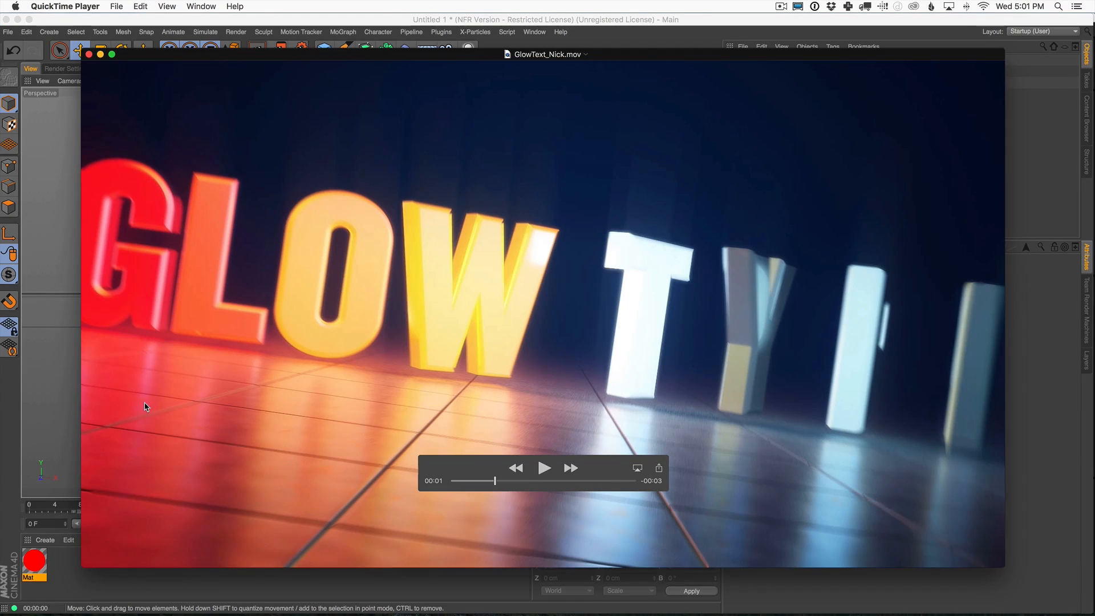
pyautogui.moveTo(514, 481); pyautogui.dragTo(494, 493)
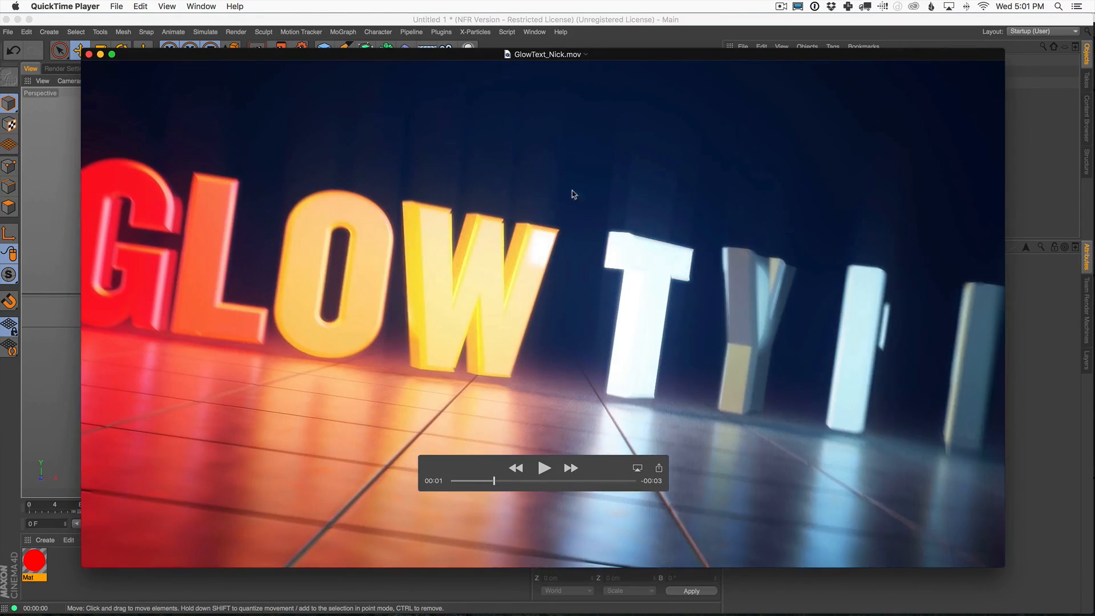
pyautogui.moveTo(499, 486); pyautogui.dragTo(490, 484)
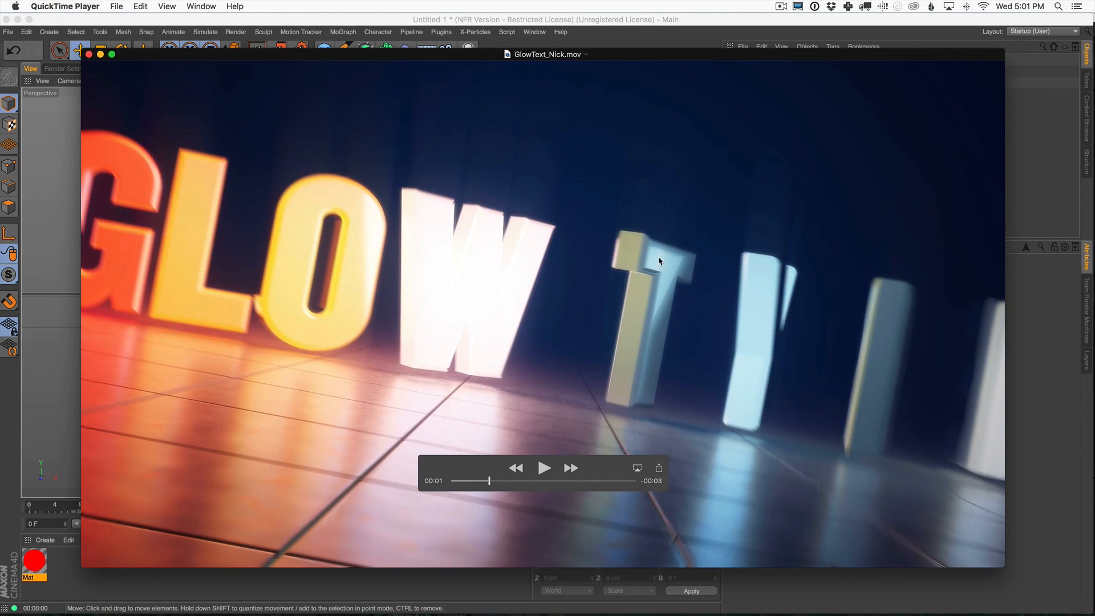
pyautogui.moveTo(491, 483)
pyautogui.mouseDown()
pyautogui.moveTo(530, 482)
pyautogui.moveTo(488, 486)
pyautogui.mouseUp()
pyautogui.moveTo(500, 482); pyautogui.dragTo(634, 482)
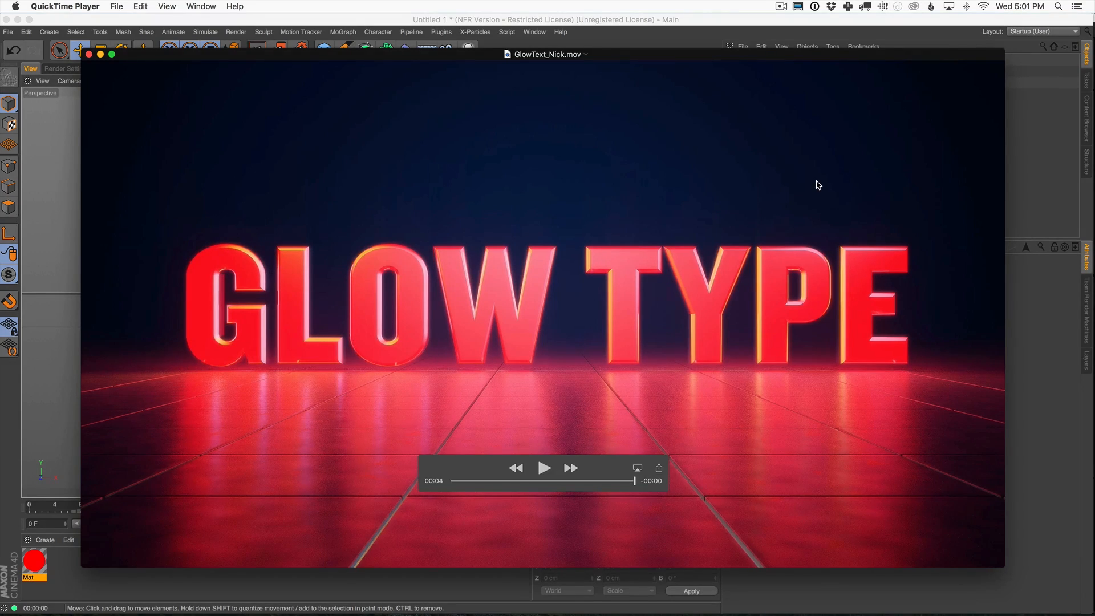
pyautogui.press('super+Tab')
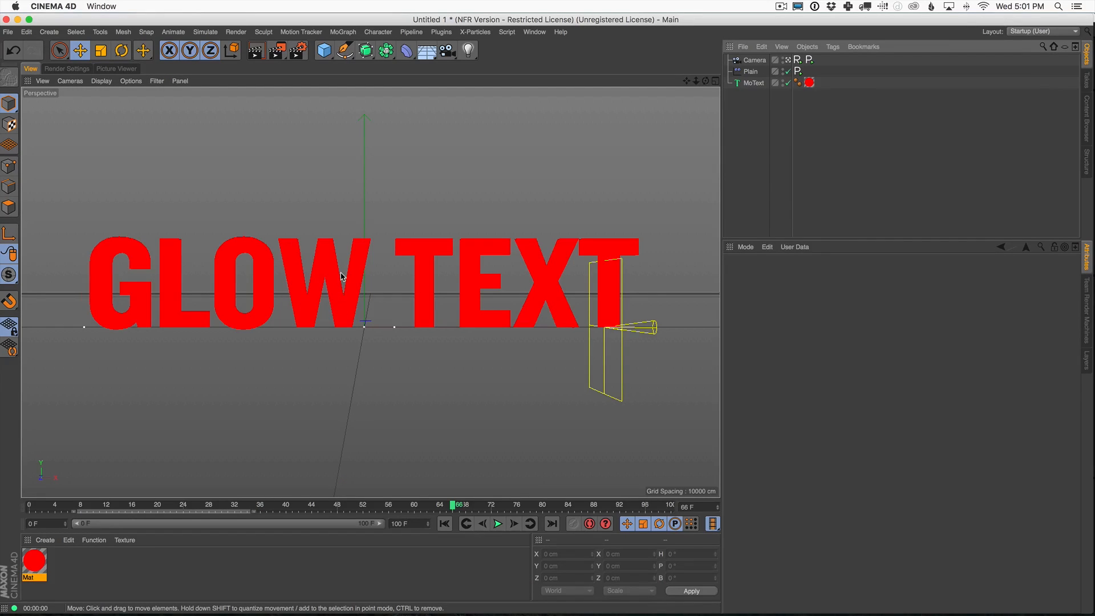
pyautogui.press('super+Tab')
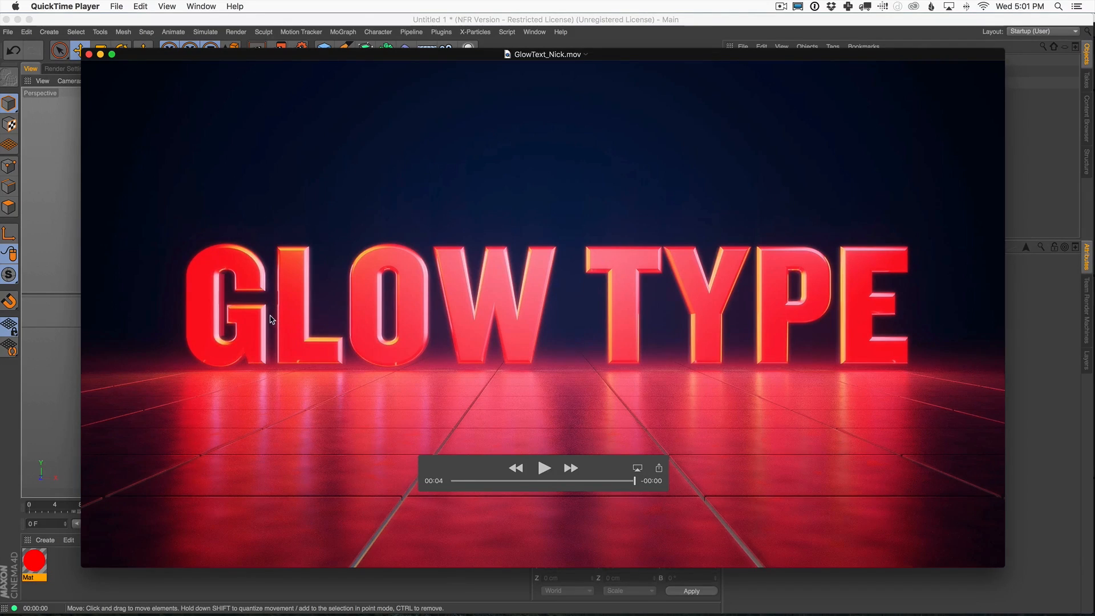
pyautogui.press('super+q')
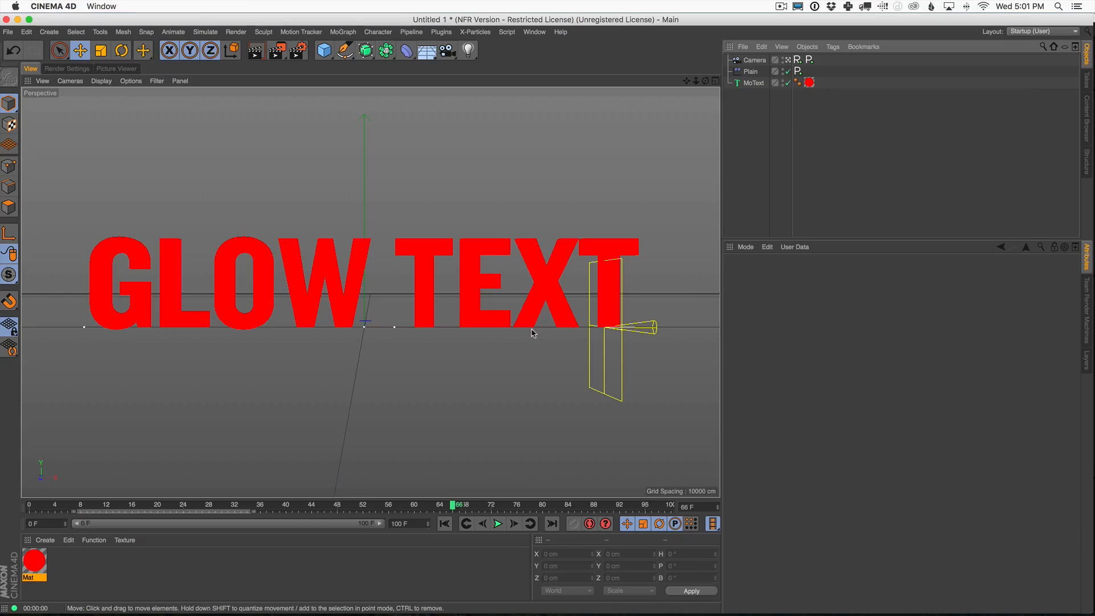
# Enable the 3D kerning GUI for the MoText object in its object properties.
pyautogui.click(753, 86)
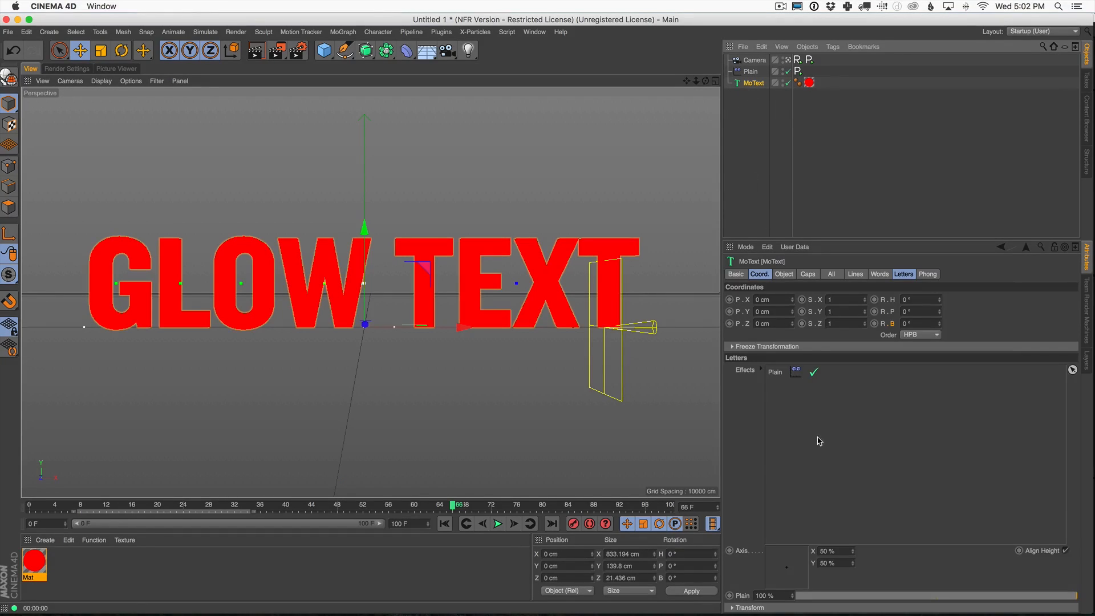
pyautogui.click(784, 275)
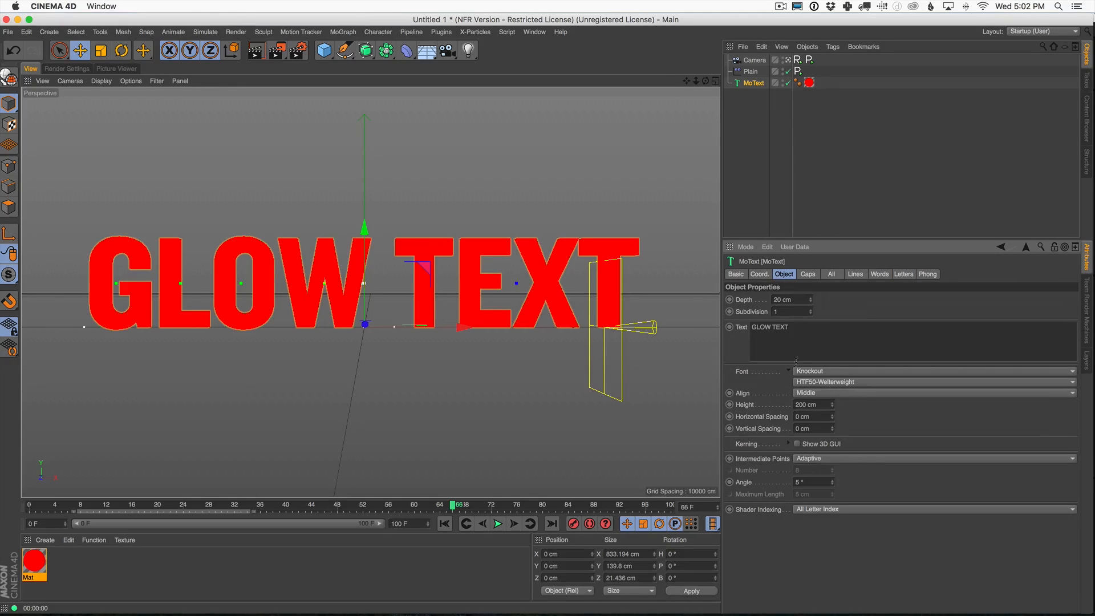
pyautogui.click(797, 444)
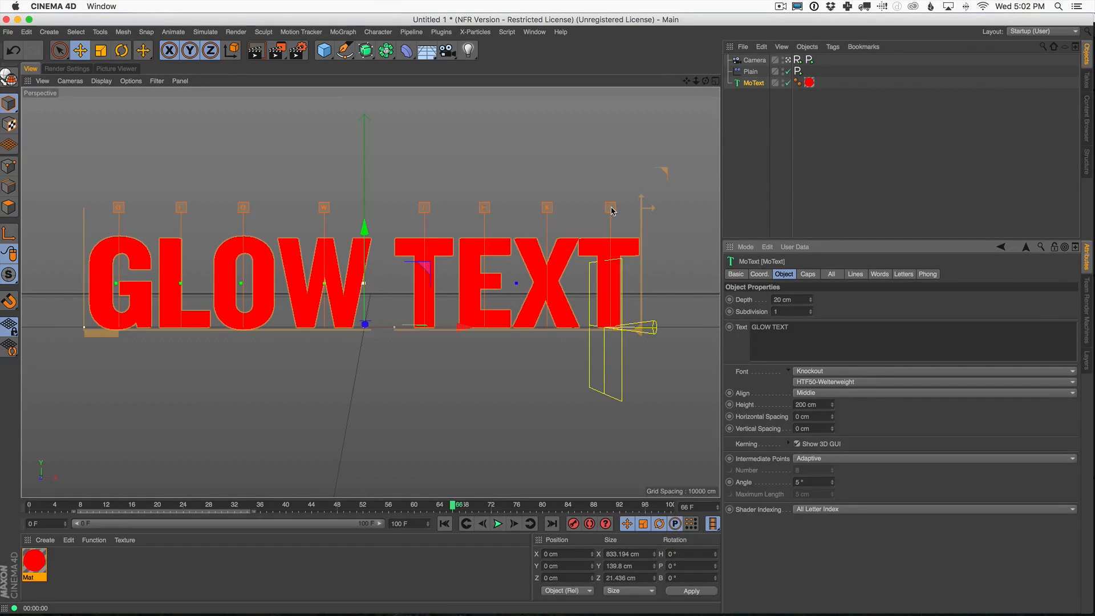
# Fine-tune the kerning of the L, the W and the final T in GLOW TEXT with small horizontal shifts.
pyautogui.moveTo(612, 211); pyautogui.dragTo(614, 212)
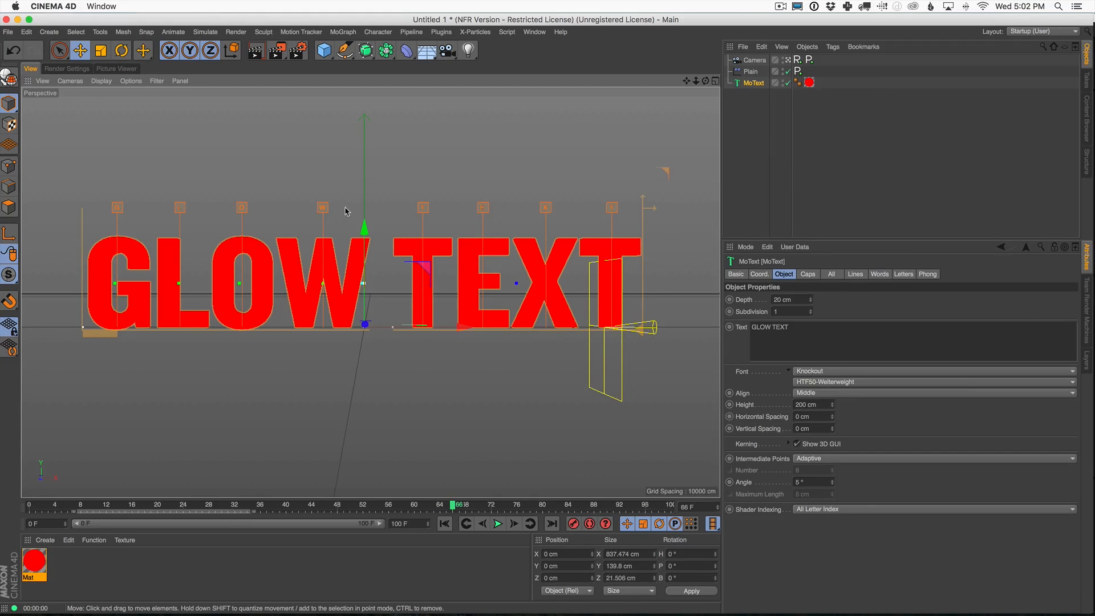
pyautogui.moveTo(318, 207); pyautogui.dragTo(316, 207)
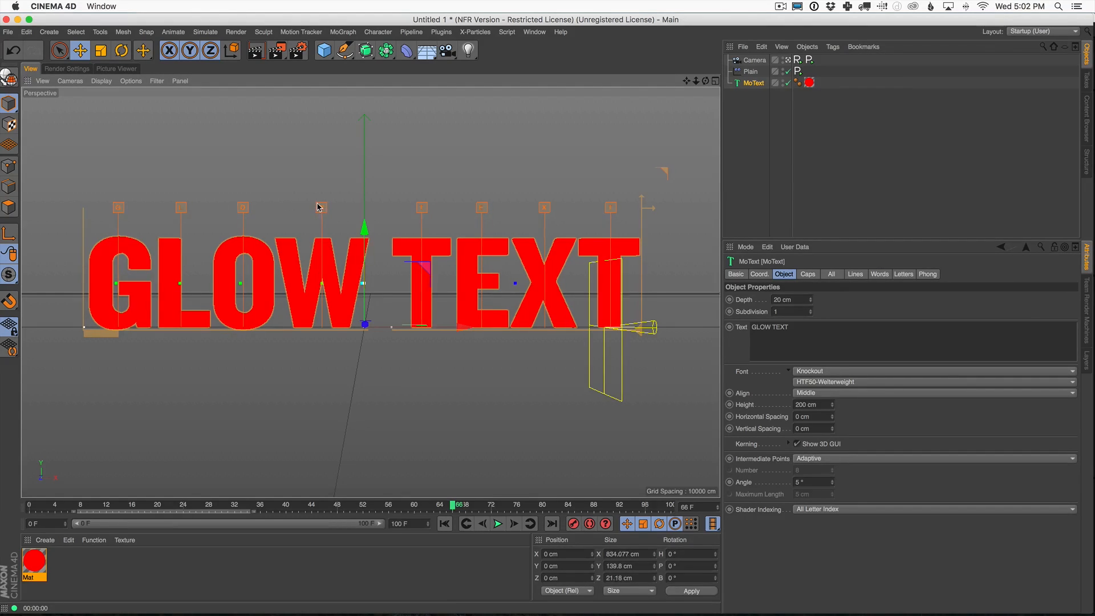
pyautogui.moveTo(179, 212); pyautogui.dragTo(182, 214)
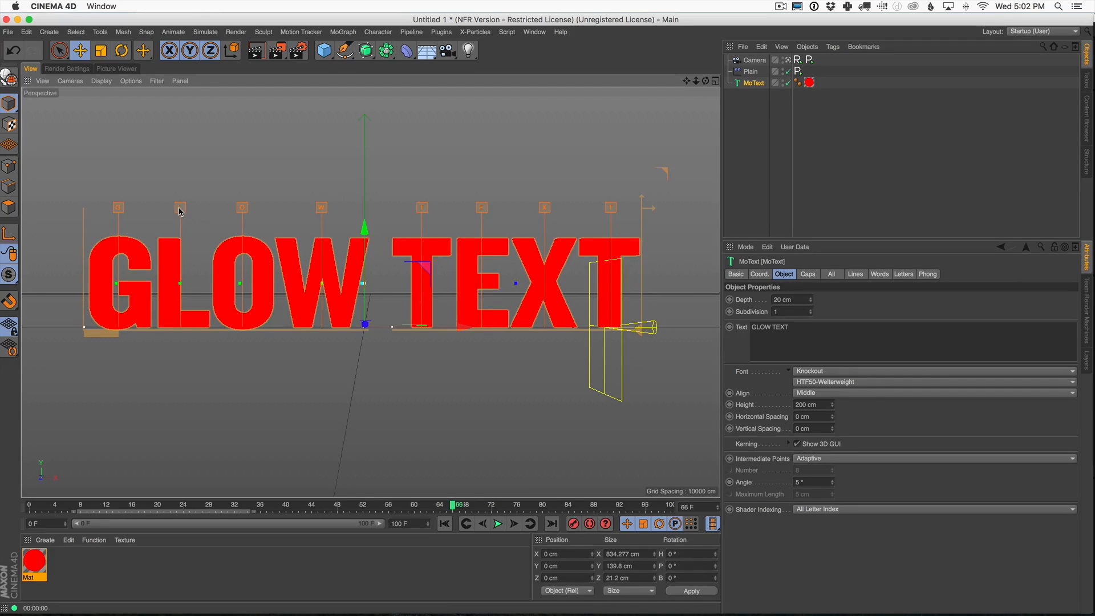
pyautogui.moveTo(178, 207); pyautogui.dragTo(178, 208)
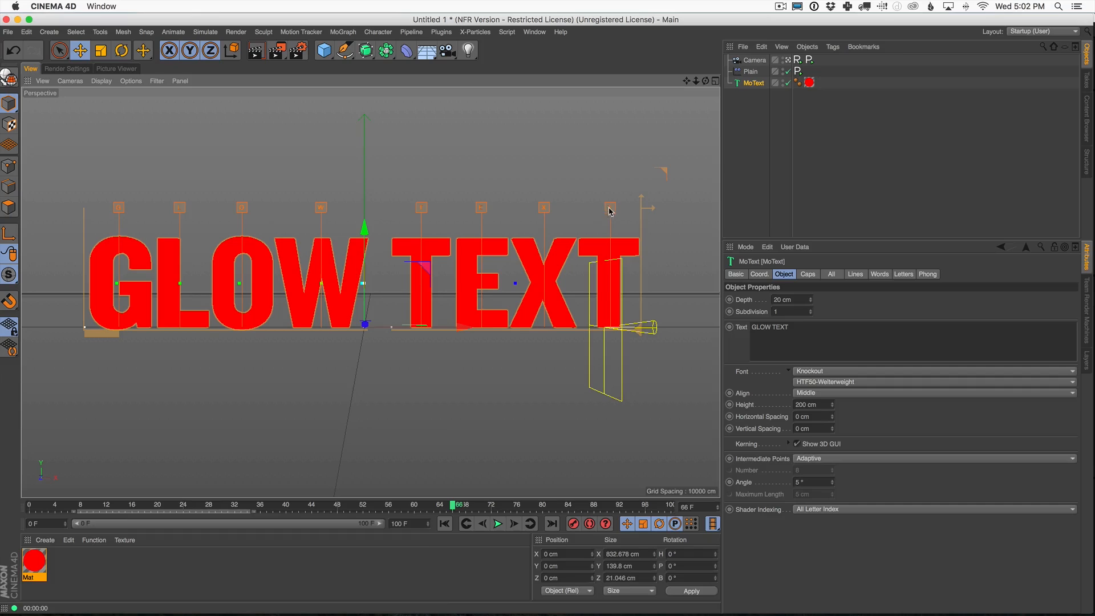
pyautogui.moveTo(608, 211); pyautogui.dragTo(609, 211)
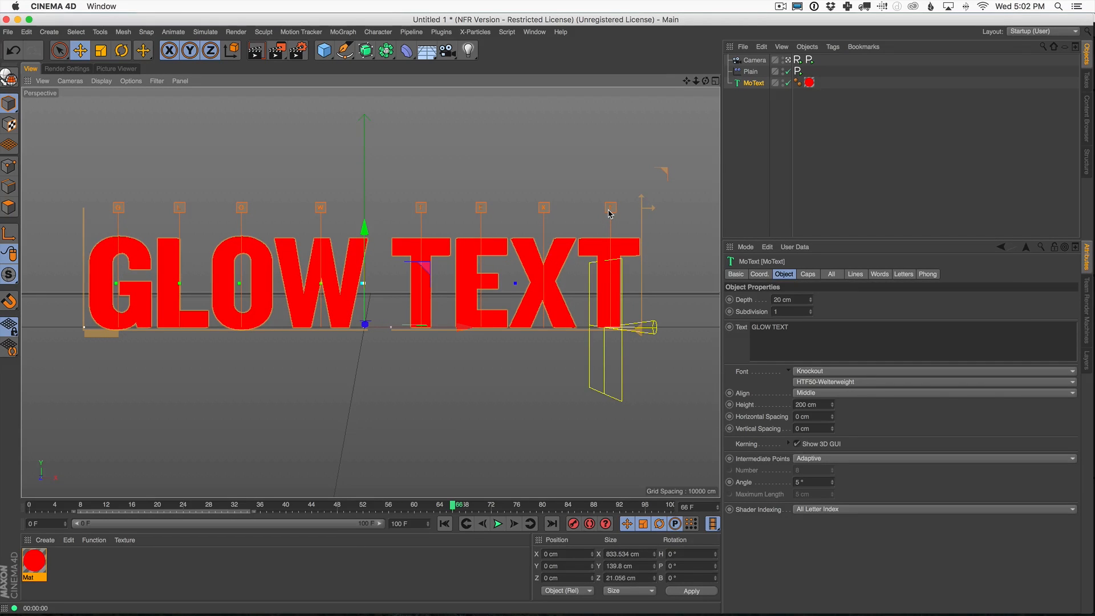
# Inspect the gap between the X and the final T up close, return to the camera view and kern the E slightly toward the first T.
pyautogui.click(789, 60)
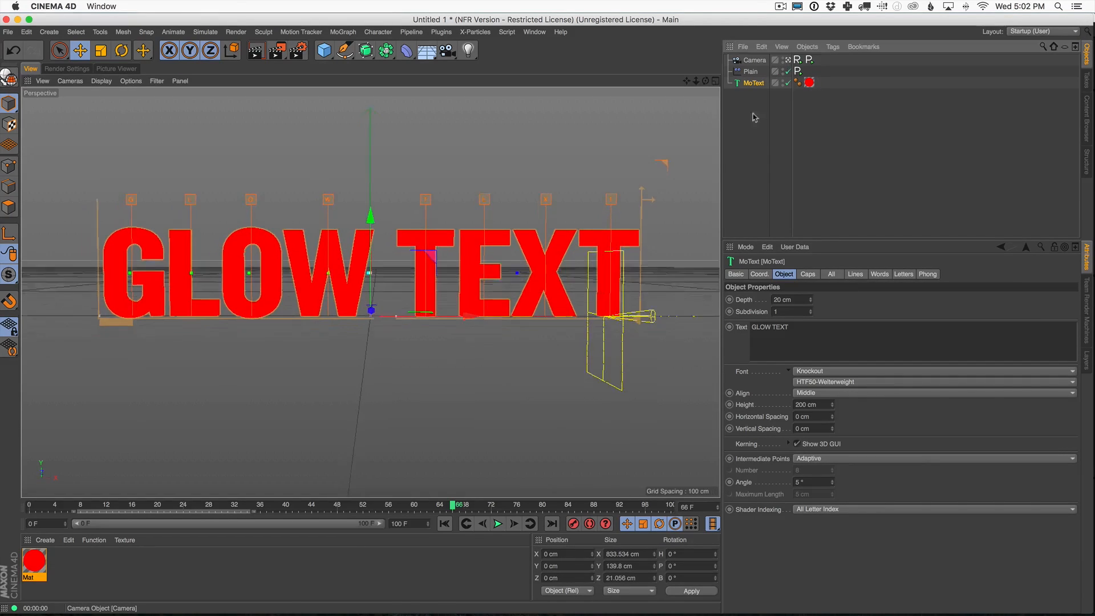
pyautogui.moveTo(577, 239)
pyautogui.keyDown('alt'); pyautogui.mouseDown()
pyautogui.moveTo(515, 260)
pyautogui.moveTo(568, 247)
pyautogui.mouseUp(); pyautogui.keyUp('alt')
pyautogui.keyDown('alt'); pyautogui.moveTo(574, 240); pyautogui.dragTo(598, 236, button='right'); pyautogui.keyUp('alt')
pyautogui.keyDown('alt'); pyautogui.moveTo(598, 236); pyautogui.dragTo(640, 223); pyautogui.keyUp('alt')
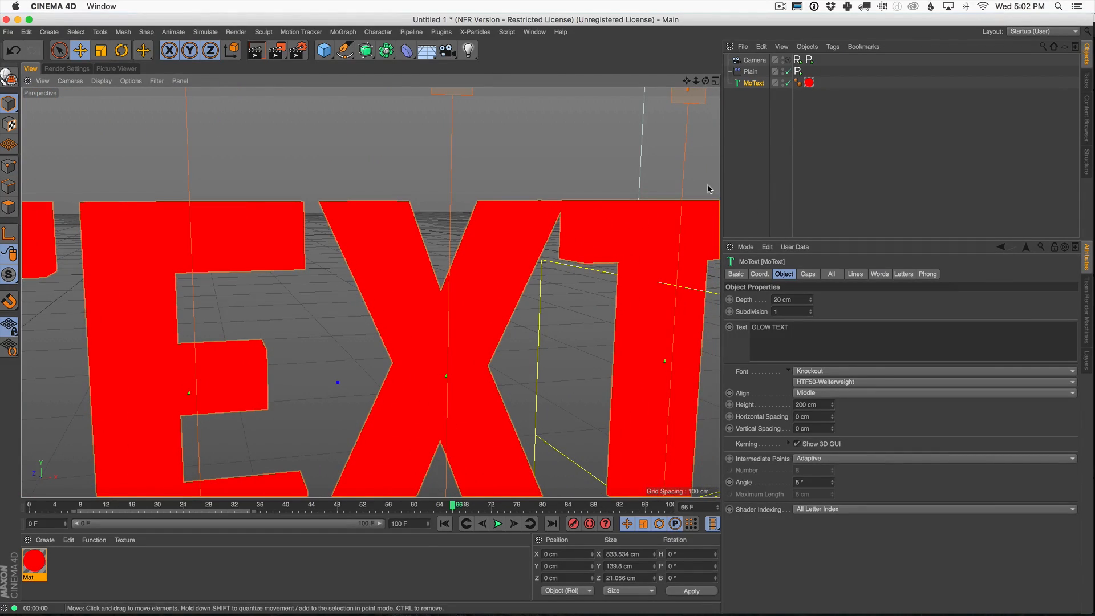
pyautogui.click(789, 60)
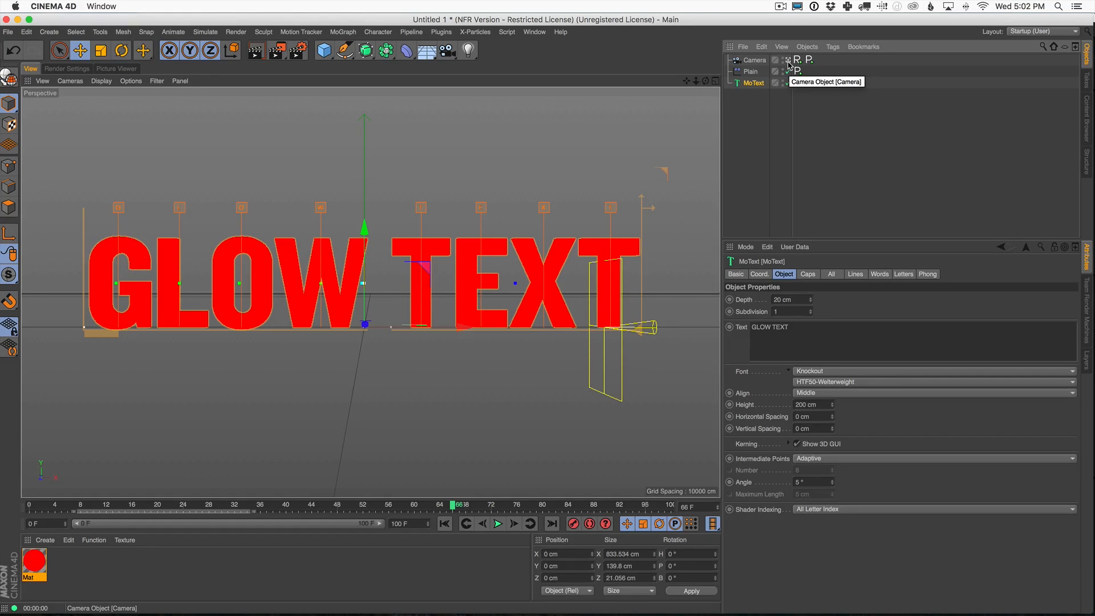
pyautogui.moveTo(484, 206); pyautogui.dragTo(481, 206)
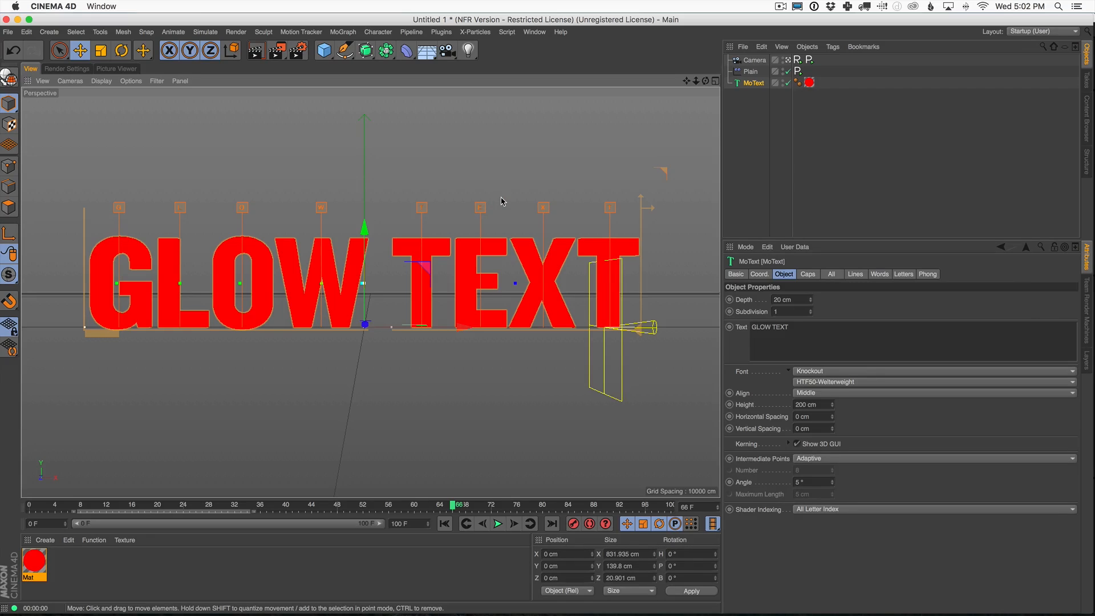
# Go to frame 98 and set both the start and end caps of the MoText object to Fillet Cap.
pyautogui.moveTo(557, 505); pyautogui.dragTo(658, 482)
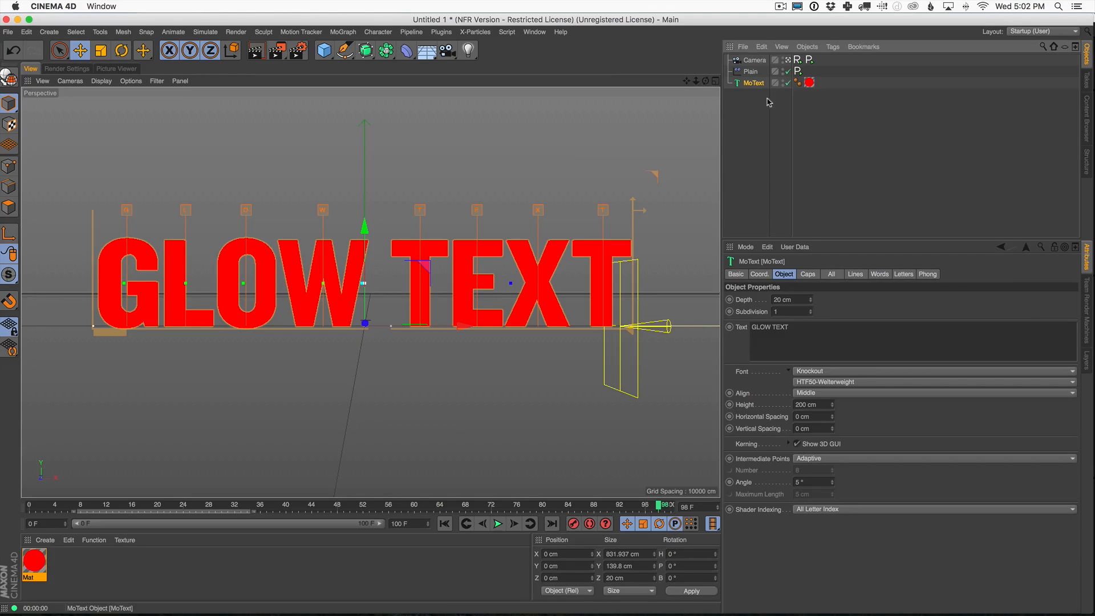
pyautogui.click(808, 275)
pyautogui.click(828, 298)
pyautogui.click(843, 345)
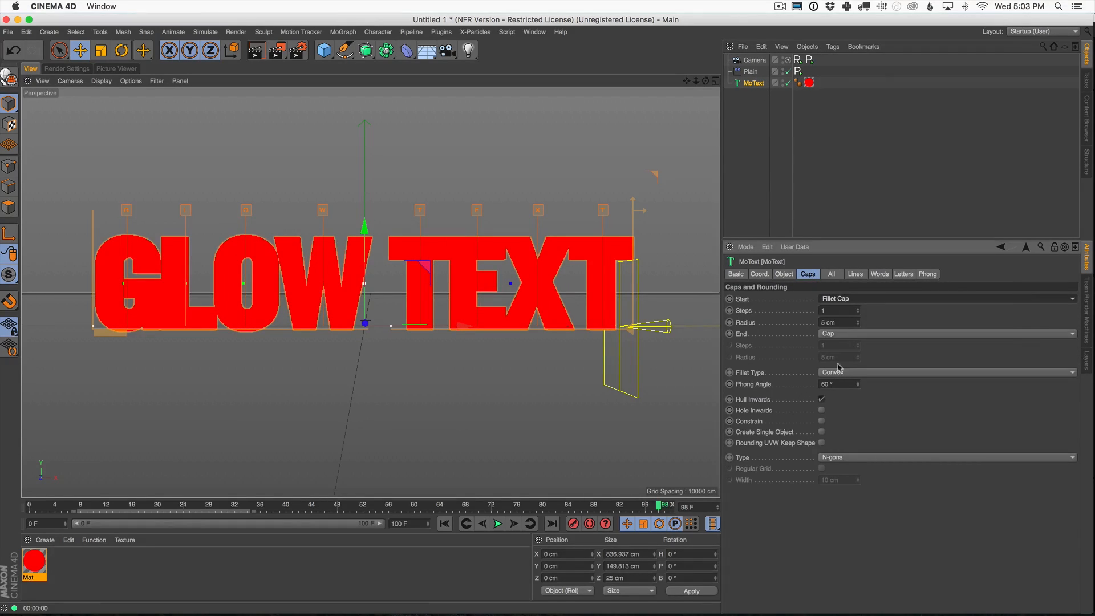
pyautogui.click(843, 333)
pyautogui.click(853, 378)
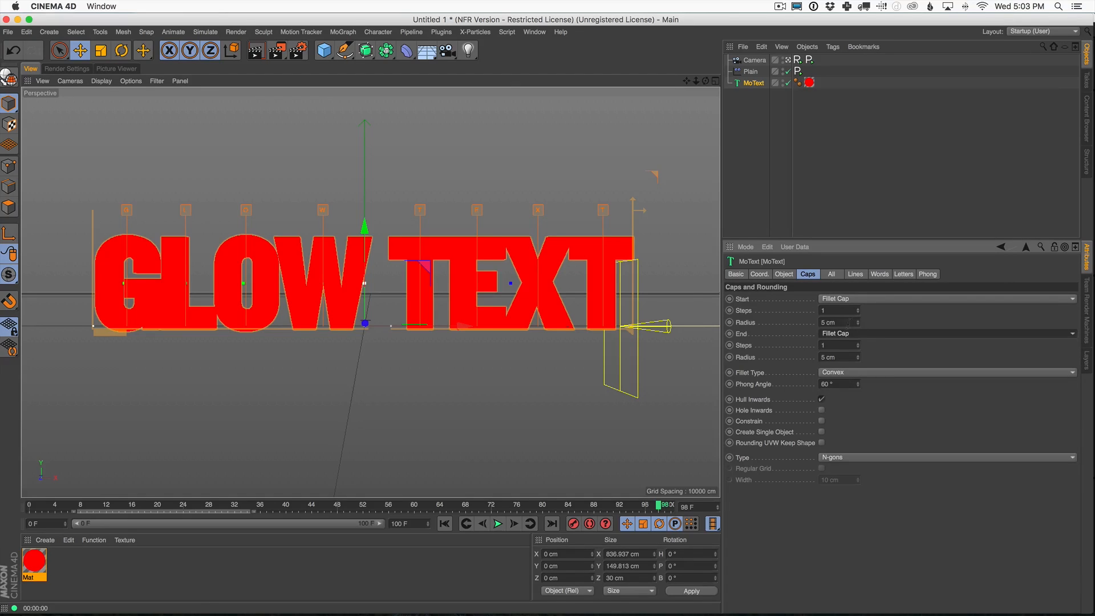
# Set the start and end fillets of the MoText caps to 3 steps with a 2 cm radius.
pyautogui.click(825, 311)
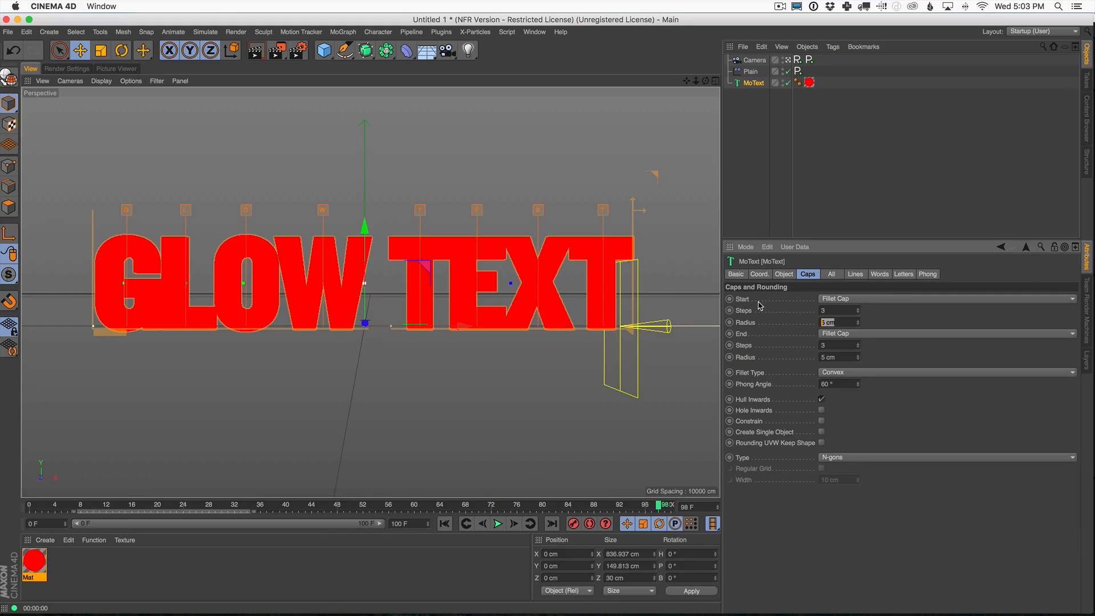
pyautogui.write('2')
pyautogui.press('Tab')
pyautogui.press('Tab')
pyautogui.press('Tab')
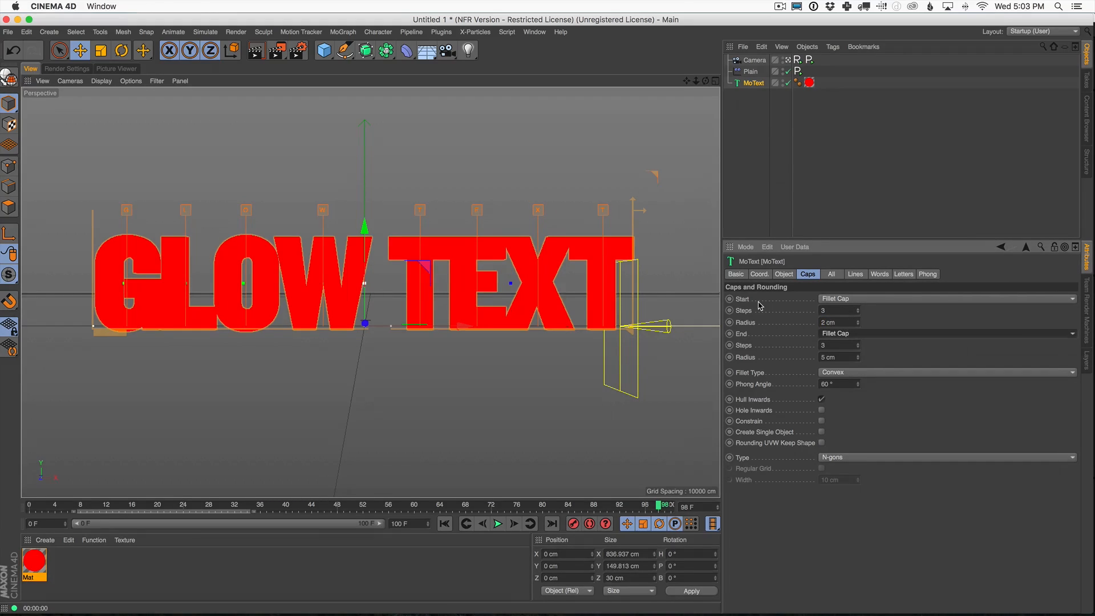
pyautogui.write('2')
pyautogui.press('Return')
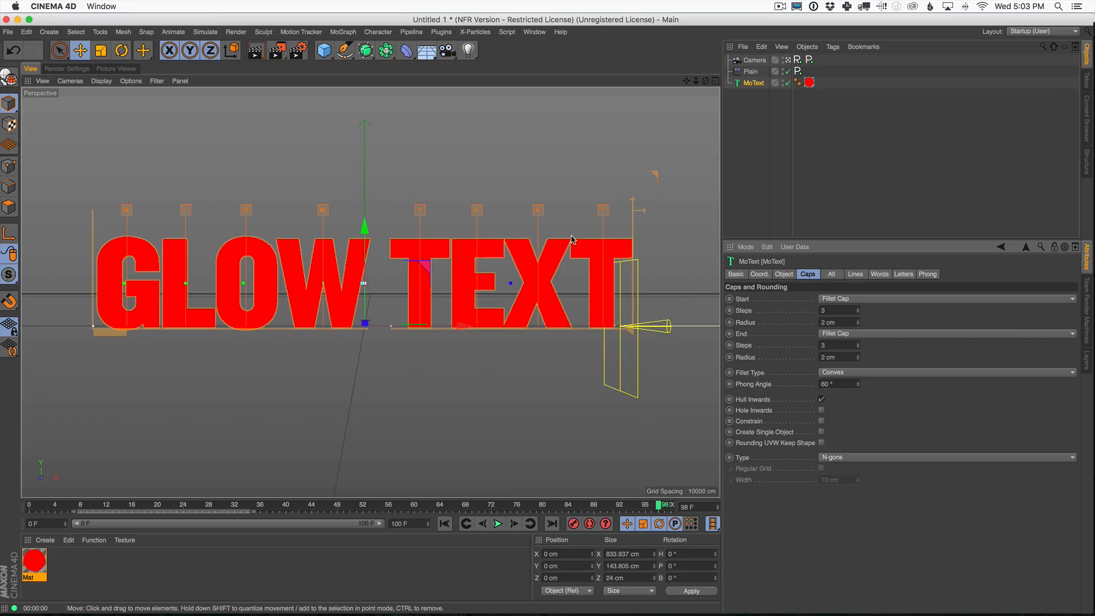
# Add an omni light at about X -242, Y 229, Z -356 cm, above and in front of GLOW, with test renders before and after.
pyautogui.click(256, 53)
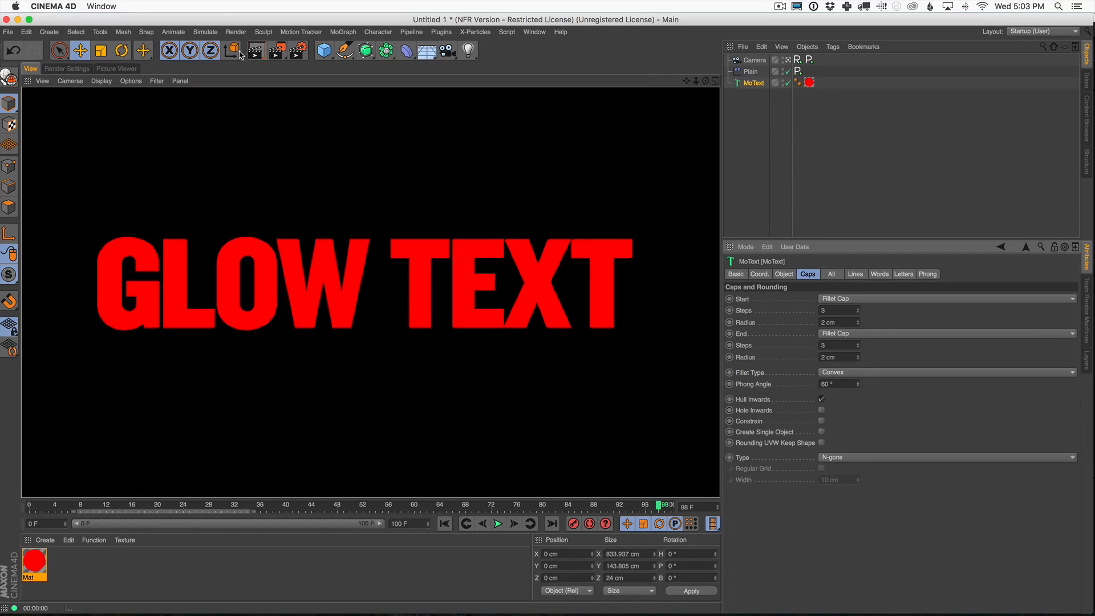
pyautogui.moveTo(468, 52); pyautogui.dragTo(495, 67)
pyautogui.moveTo(365, 187); pyautogui.dragTo(322, 163)
pyautogui.moveTo(432, 148); pyautogui.dragTo(226, 153)
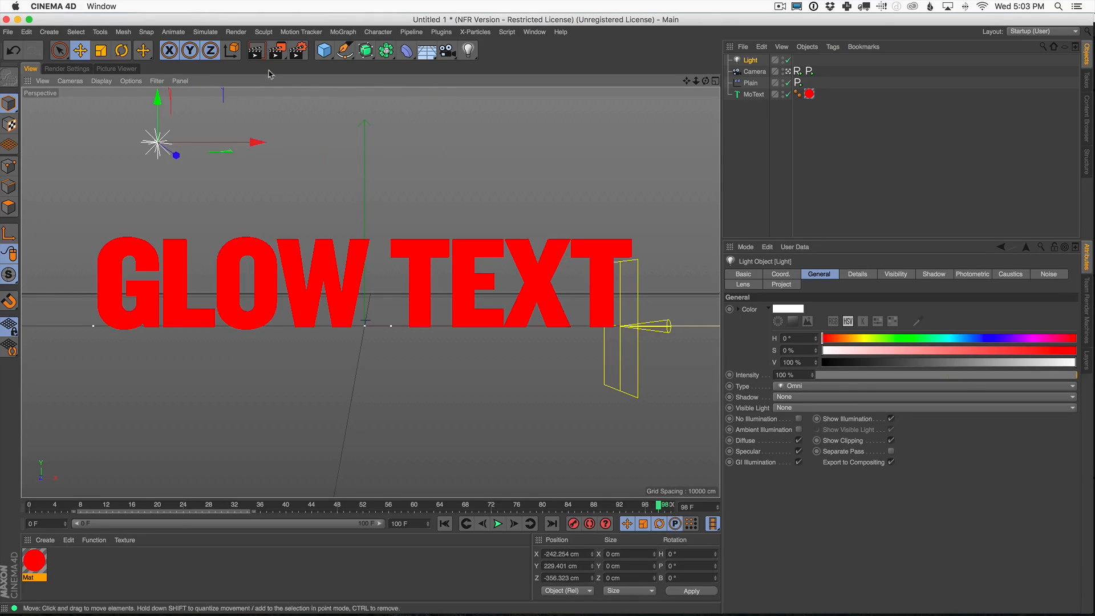
pyautogui.click(256, 51)
# Enable the Reflectance channel in the red Mat material and test-render the view.
pyautogui.click(36, 559)
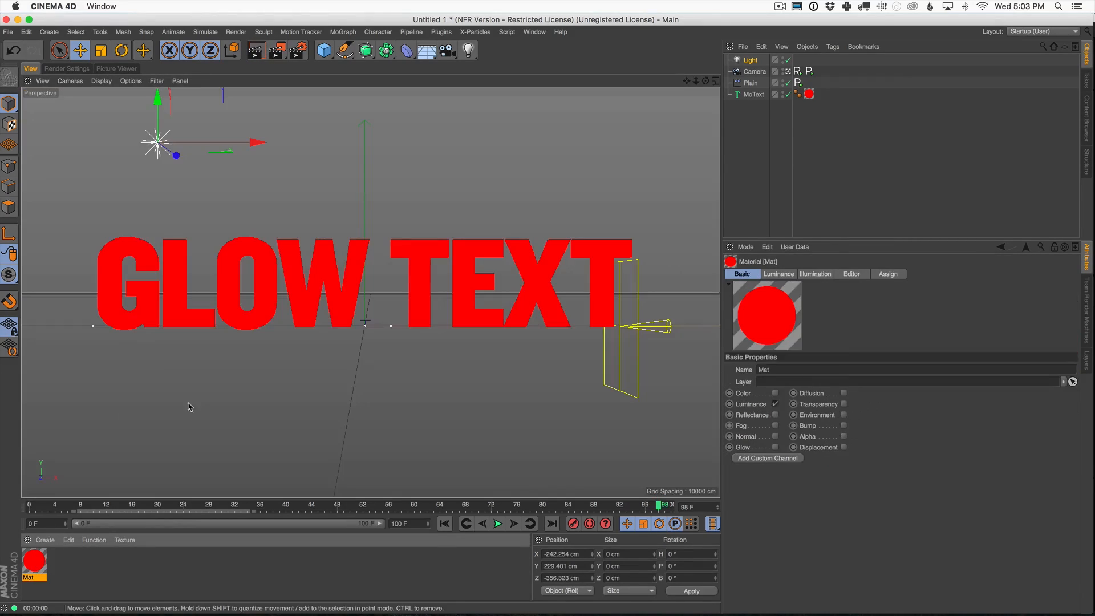
pyautogui.doubleClick(38, 564)
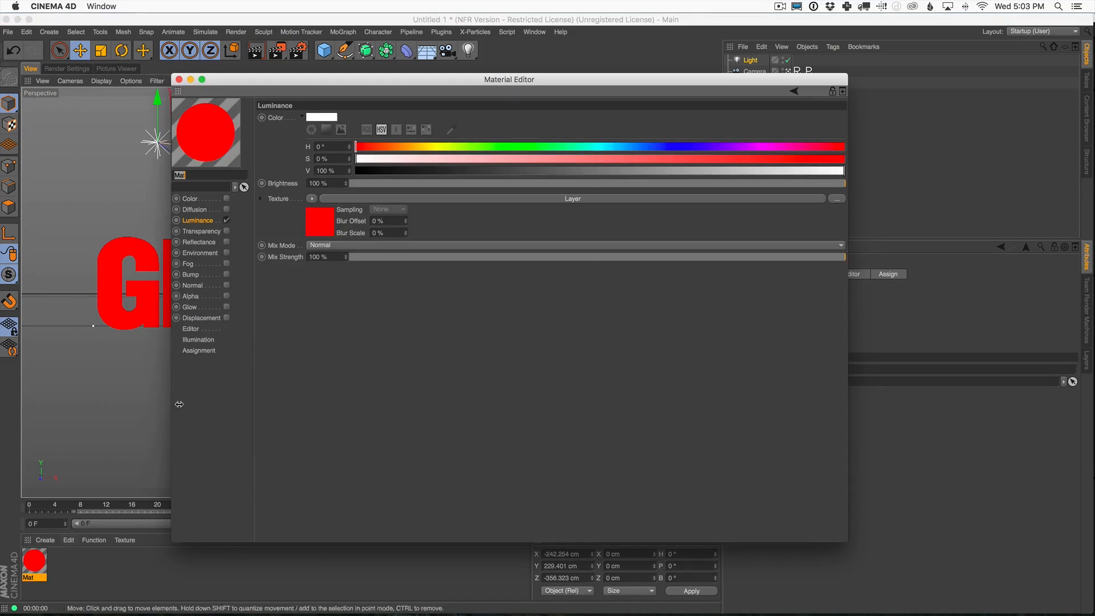
pyautogui.click(227, 242)
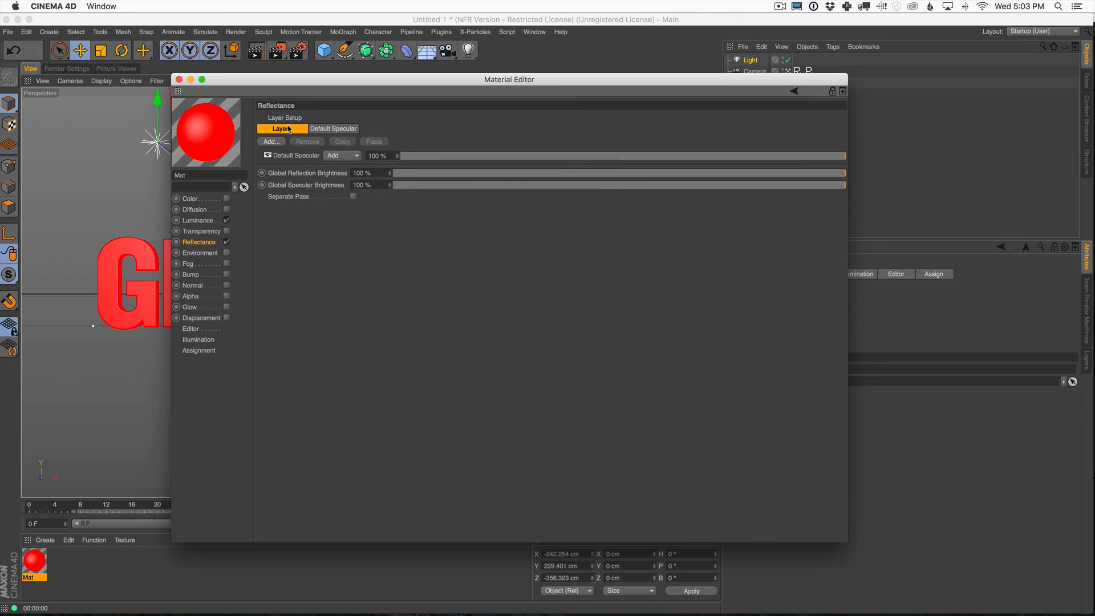
pyautogui.click(179, 79)
pyautogui.click(255, 50)
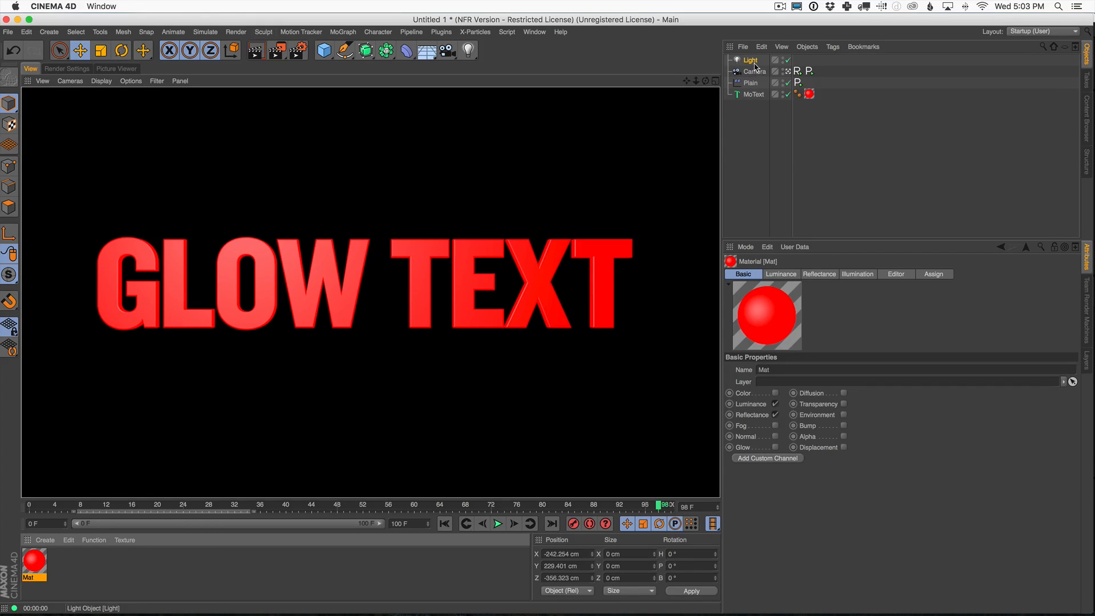
# Set the start and end fillet radius of the MoText caps to 3 cm.
pyautogui.click(753, 94)
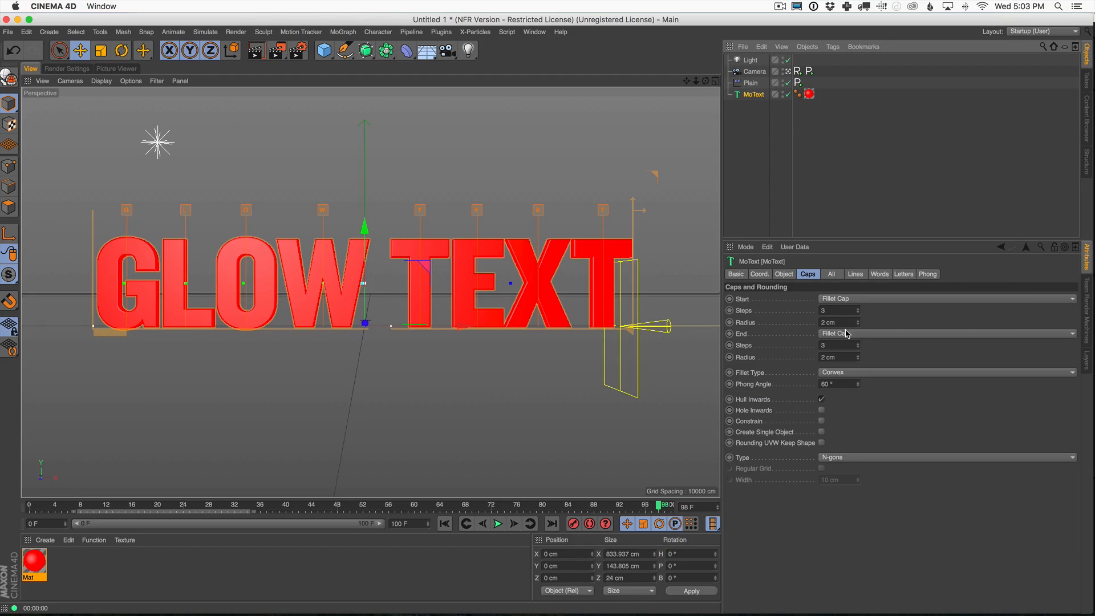
pyautogui.doubleClick(843, 323)
pyautogui.write('3')
pyautogui.press('Tab')
pyautogui.press('Tab')
pyautogui.press('Tab')
pyautogui.write('3')
pyautogui.press('Return')
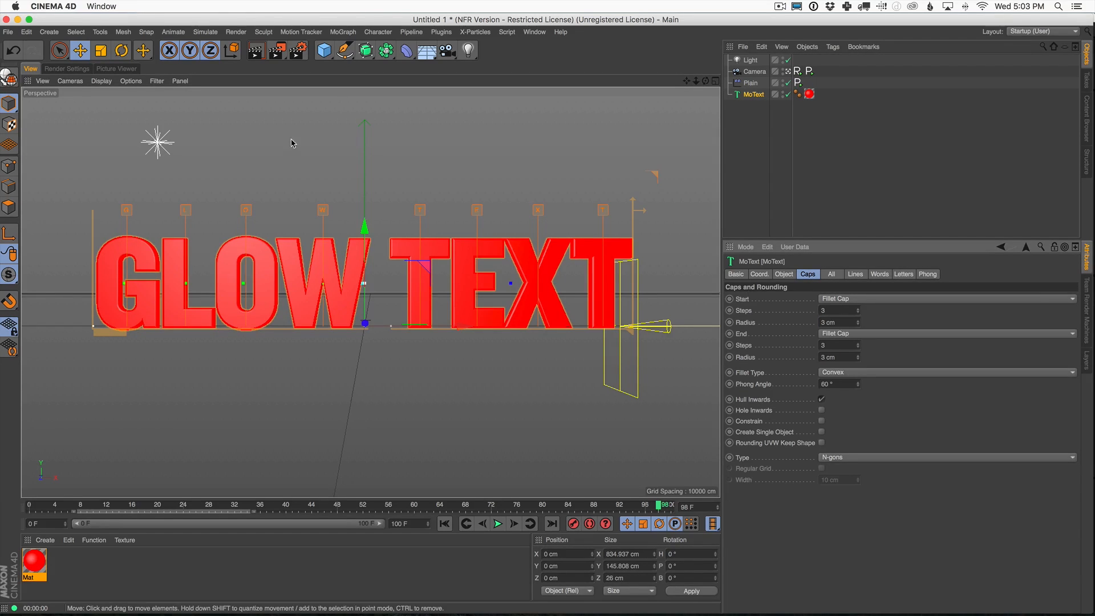
# Move the light farther up and outward to about X -271, Y 251 cm and test-render the view.
pyautogui.click(157, 142)
pyautogui.moveTo(223, 150); pyautogui.dragTo(137, 95)
pyautogui.click(259, 50)
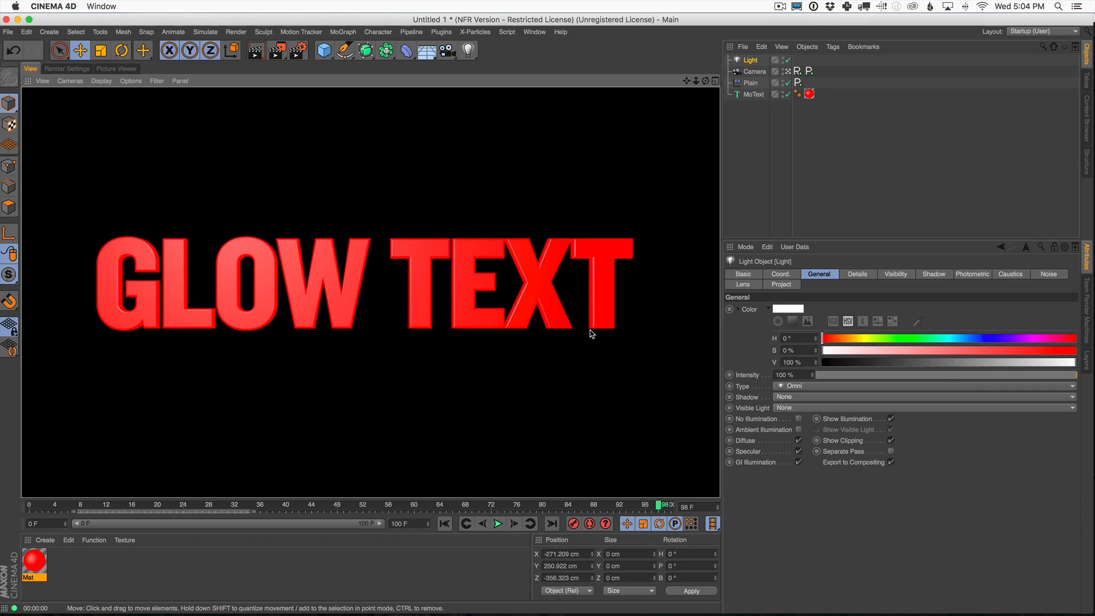
# Set the material's Default Specular layer to 57% specular strength and 26% width, and test-render the view.
pyautogui.doubleClick(34, 561)
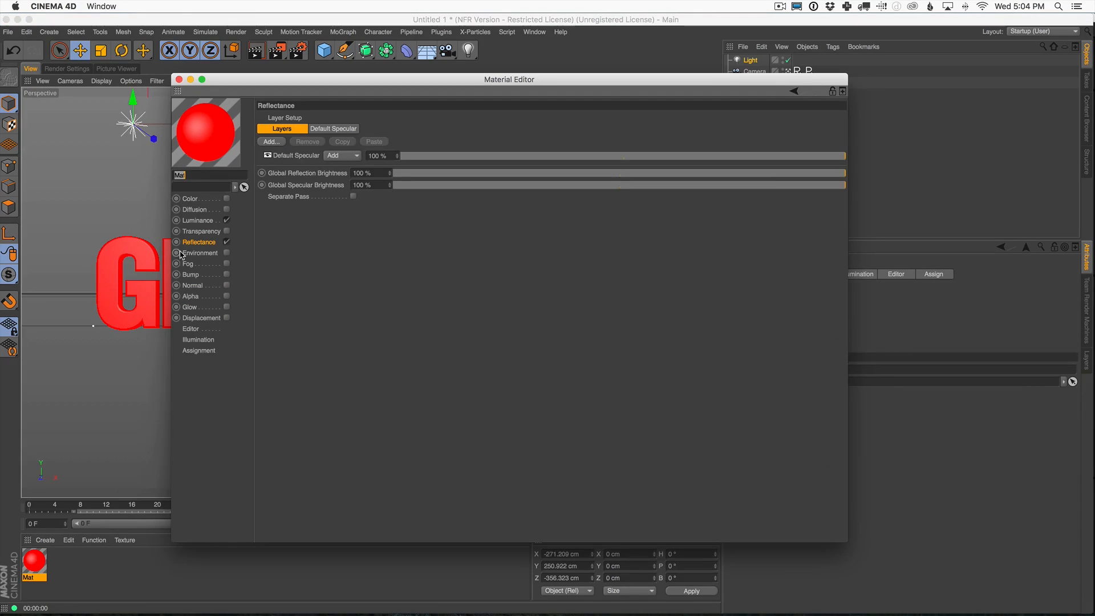
pyautogui.click(302, 156)
pyautogui.moveTo(397, 80); pyautogui.dragTo(740, 51)
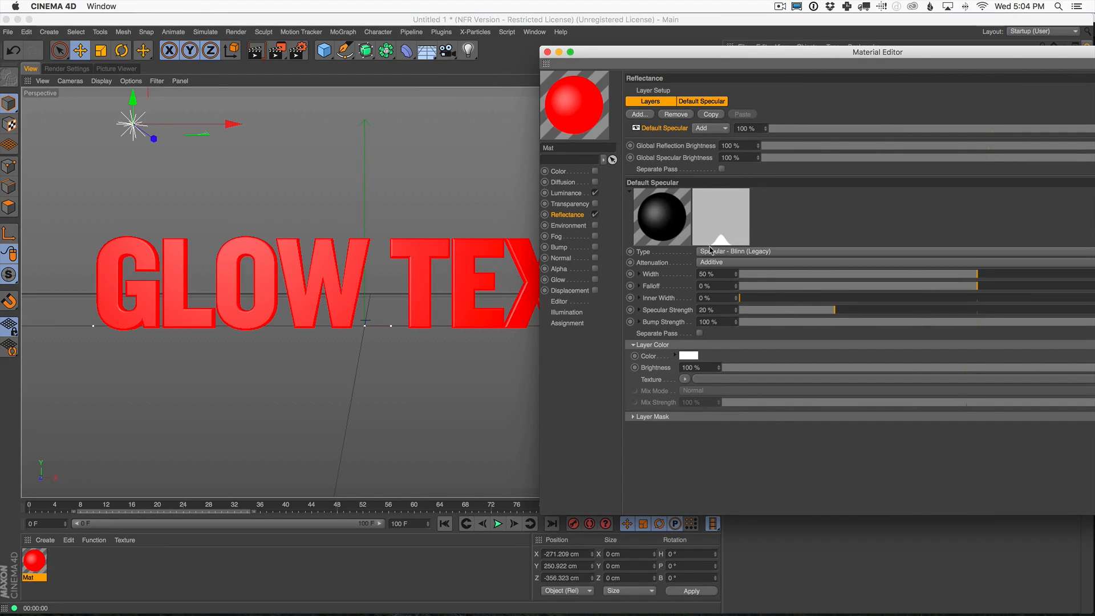
pyautogui.moveTo(827, 310); pyautogui.dragTo(1011, 338)
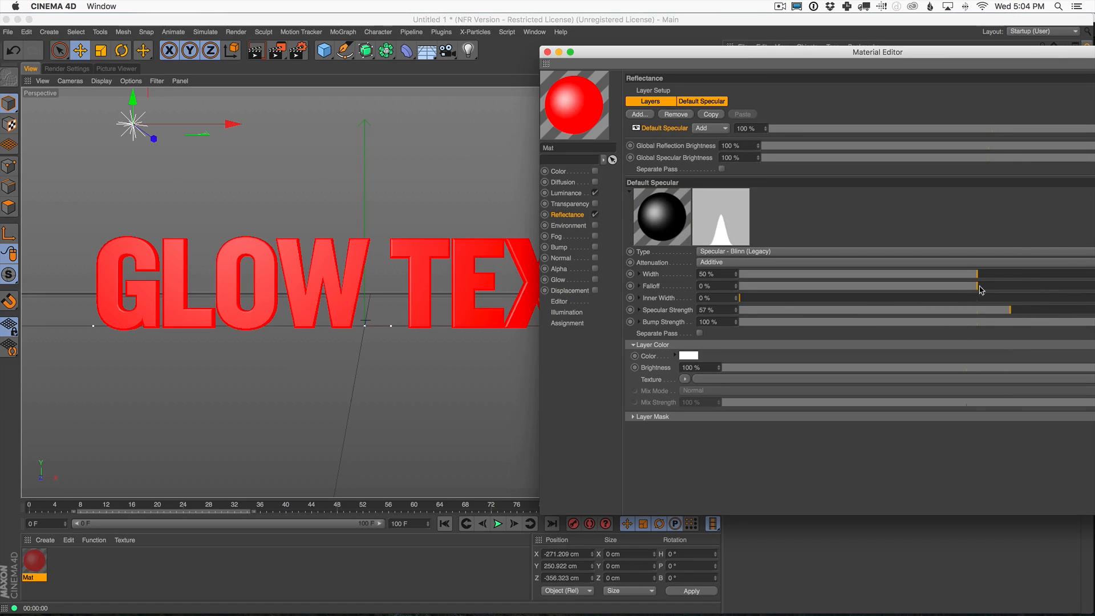
pyautogui.moveTo(971, 284); pyautogui.dragTo(866, 281)
pyautogui.press('super+z')
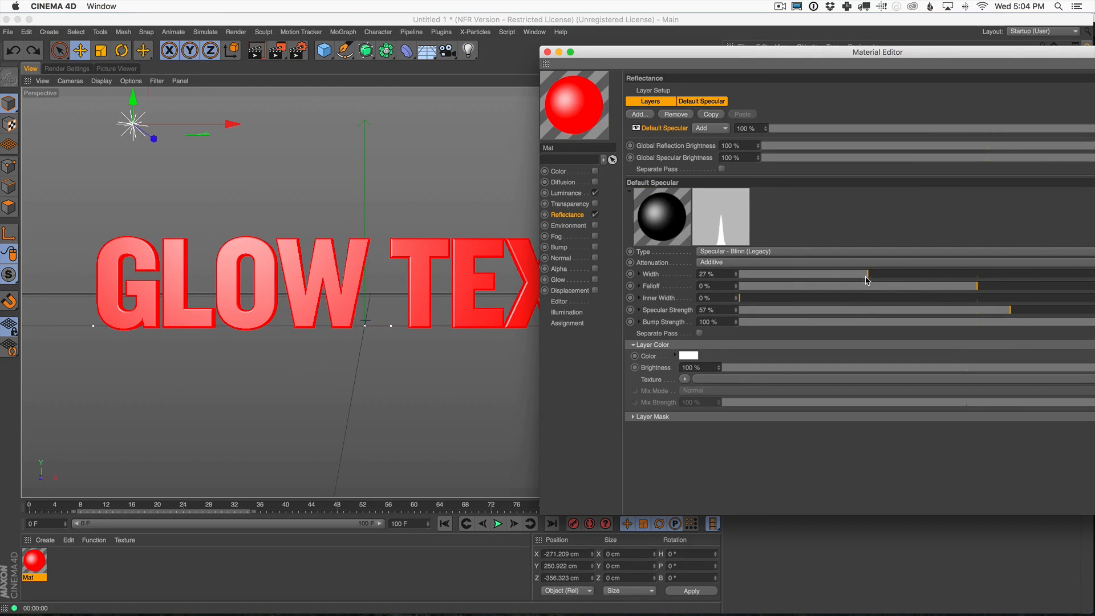
pyautogui.click(255, 50)
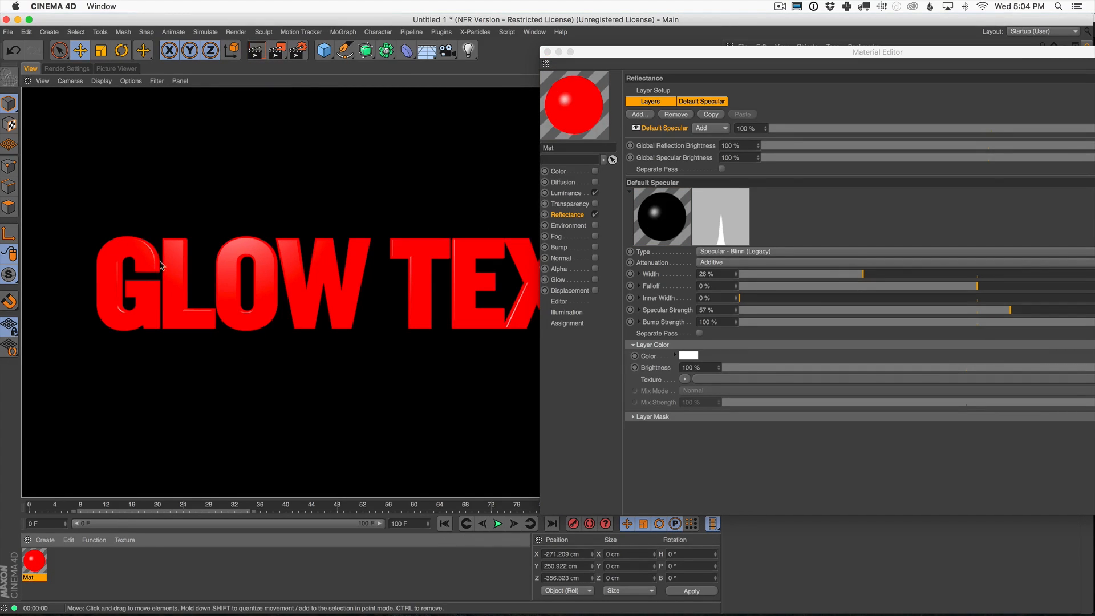
# Set the Default Specular width to 25%, then try a different falloff and undo that falloff change.
pyautogui.moveTo(638, 53); pyautogui.dragTo(873, 129)
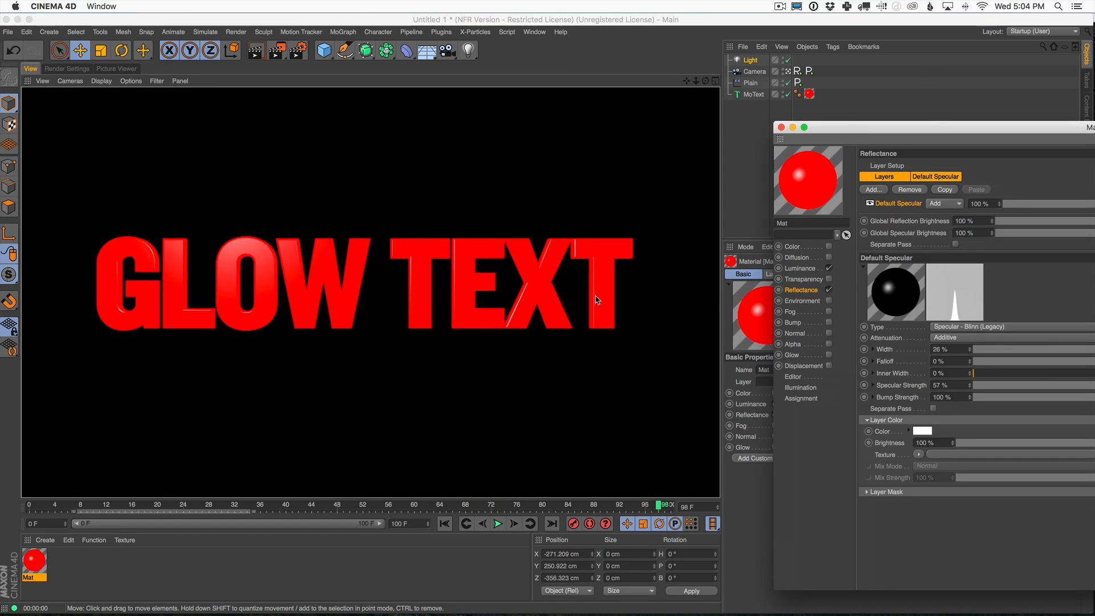
pyautogui.moveTo(895, 130); pyautogui.dragTo(655, 65)
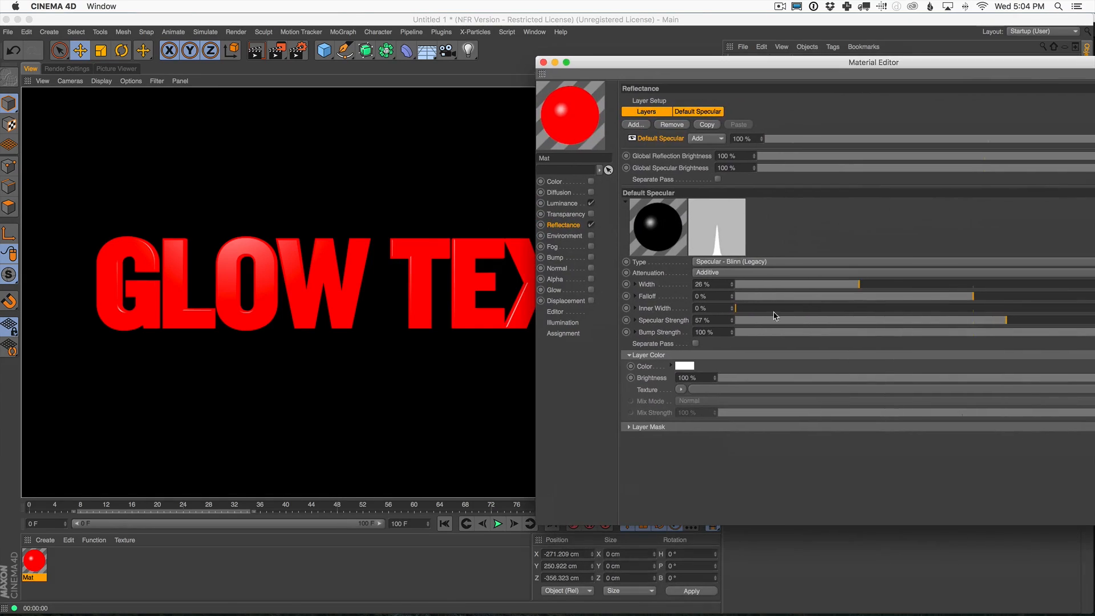
pyautogui.moveTo(887, 286); pyautogui.dragTo(854, 286)
pyautogui.moveTo(977, 296); pyautogui.dragTo(1036, 301)
pyautogui.press('super+z')
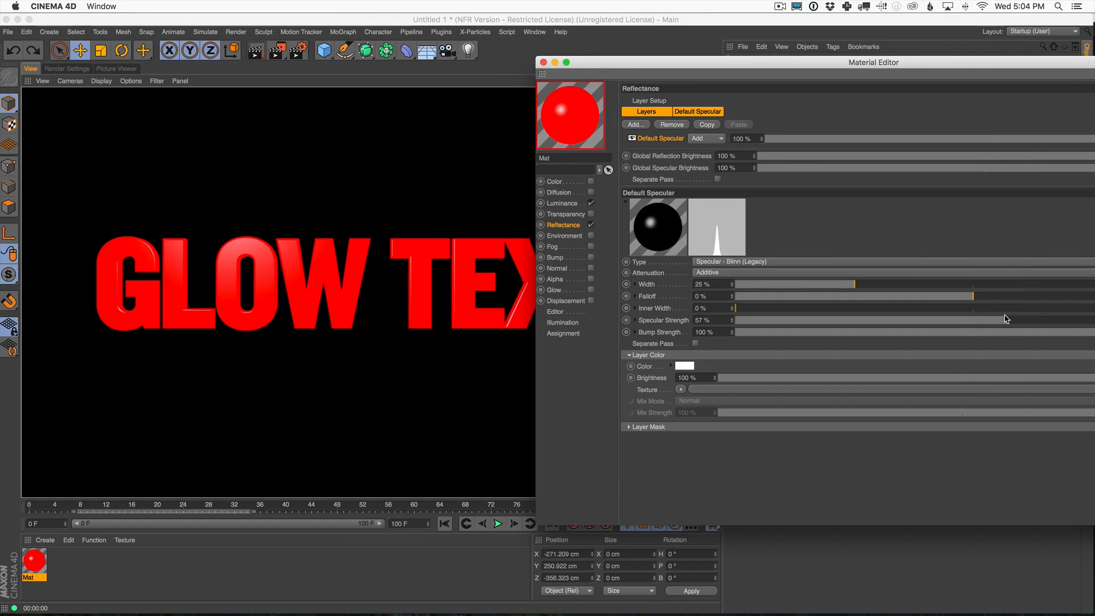
# Set the Default Specular inner width to 4% and the specular strength to 93%, keeping the whole text in sight.
pyautogui.moveTo(798, 63); pyautogui.dragTo(528, 49)
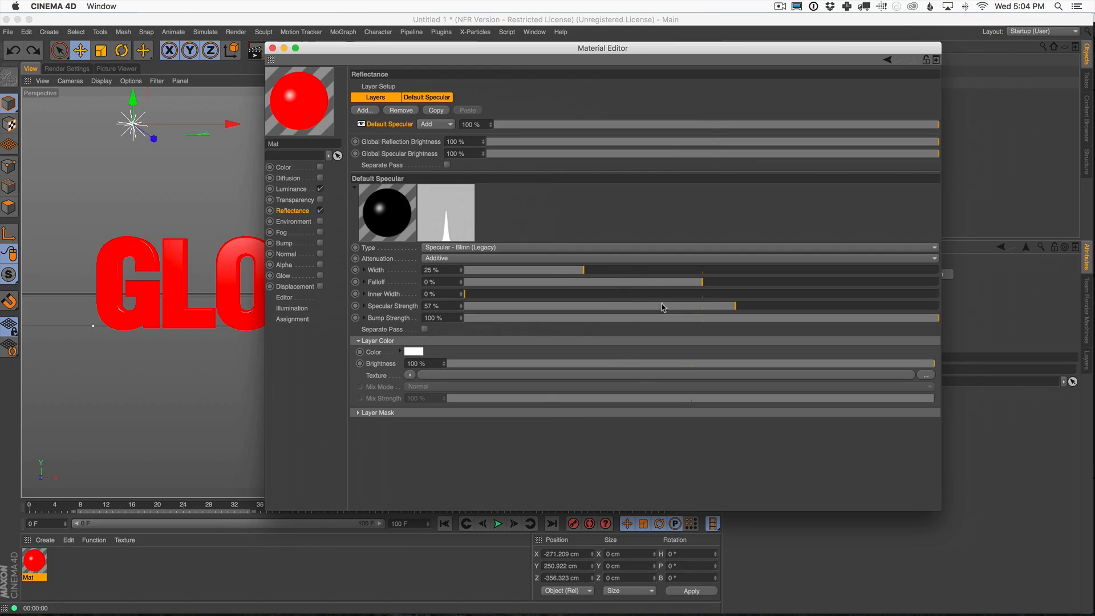
pyautogui.click(482, 294)
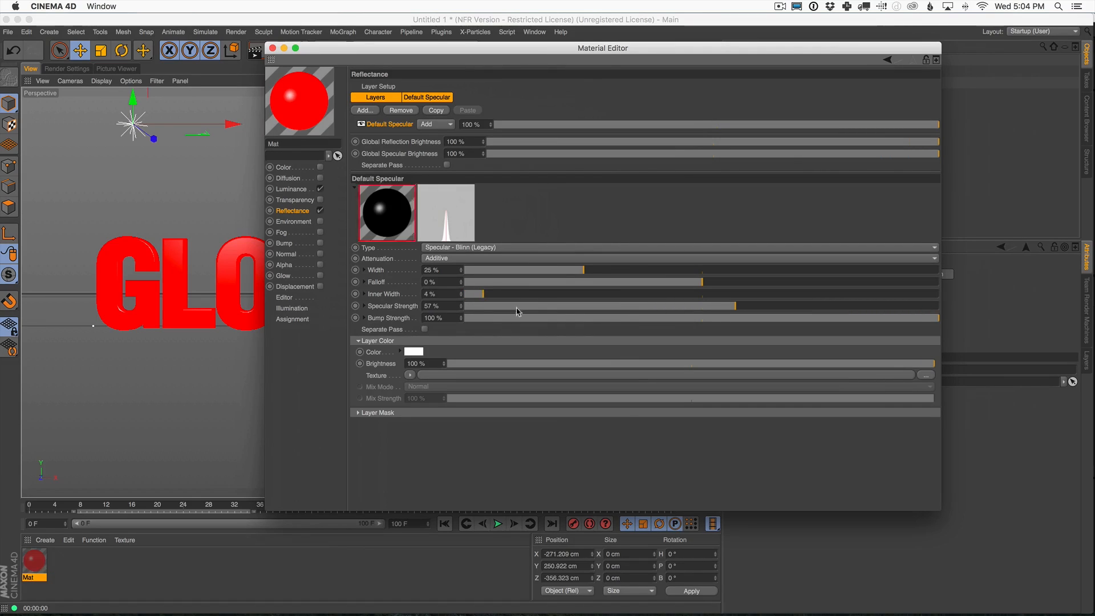
pyautogui.moveTo(736, 307); pyautogui.dragTo(907, 311)
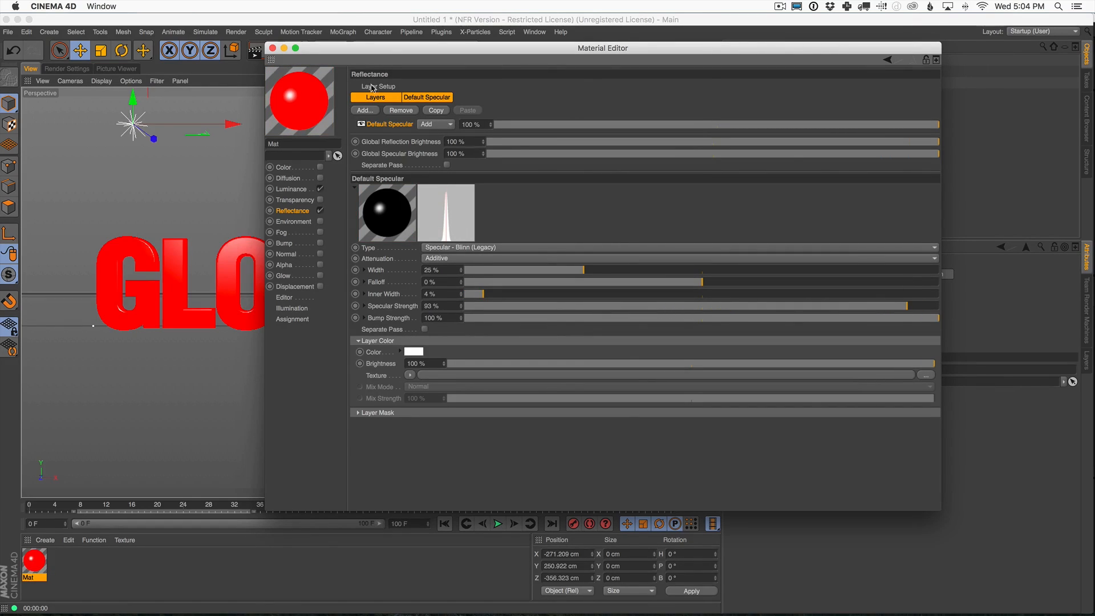
pyautogui.moveTo(398, 48); pyautogui.dragTo(844, 117)
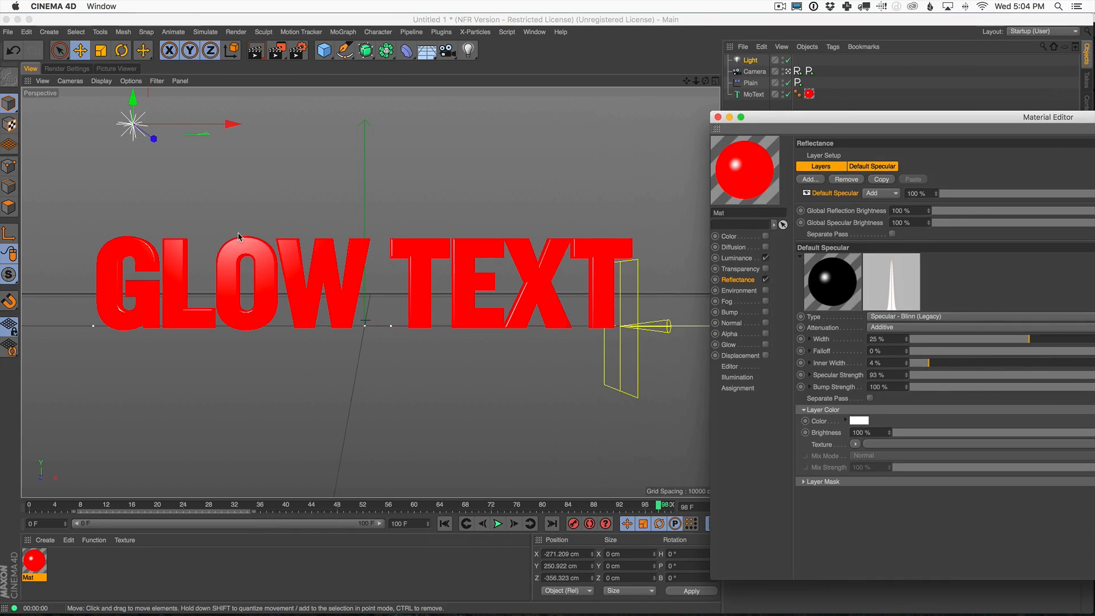
# Reposition the light to about X -468, Y 277, Z -260 cm, using a view outside the camera, and return to the camera view.
pyautogui.moveTo(142, 117)
pyautogui.mouseDown()
pyautogui.moveTo(142, 192)
pyautogui.moveTo(142, 106)
pyautogui.mouseUp()
pyautogui.moveTo(227, 116); pyautogui.dragTo(80, 134)
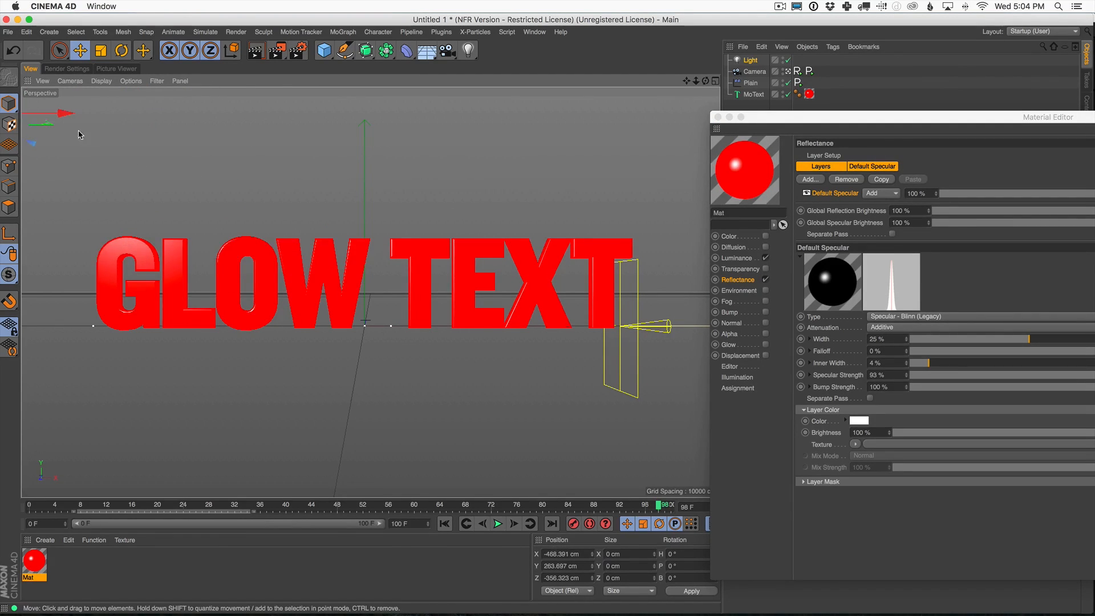
pyautogui.click(788, 71)
pyautogui.keyDown('alt'); pyautogui.moveTo(391, 198); pyautogui.dragTo(197, 352, button='right'); pyautogui.keyUp('alt')
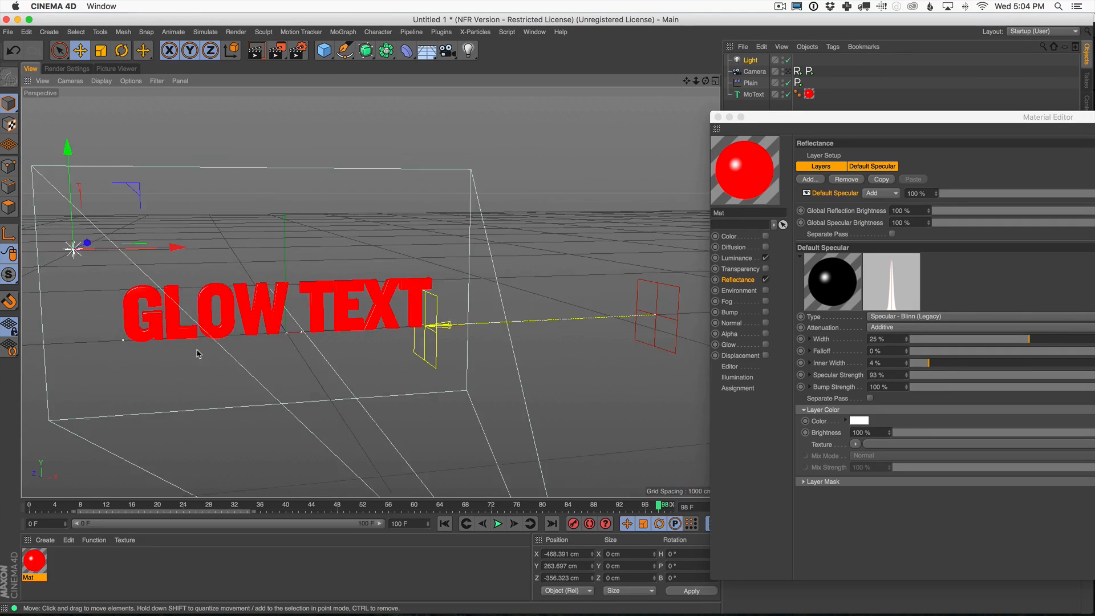
pyautogui.keyDown('alt'); pyautogui.moveTo(198, 352); pyautogui.dragTo(171, 331); pyautogui.keyUp('alt')
pyautogui.moveTo(48, 214); pyautogui.dragTo(48, 206)
pyautogui.keyDown('alt'); pyautogui.moveTo(142, 246); pyautogui.dragTo(25, 294); pyautogui.keyUp('alt')
pyautogui.moveTo(203, 125); pyautogui.dragTo(229, 116)
pyautogui.keyDown('alt'); pyautogui.moveTo(351, 270); pyautogui.dragTo(477, 170); pyautogui.keyUp('alt')
pyautogui.keyDown('alt'); pyautogui.moveTo(474, 184); pyautogui.dragTo(399, 230); pyautogui.keyUp('alt')
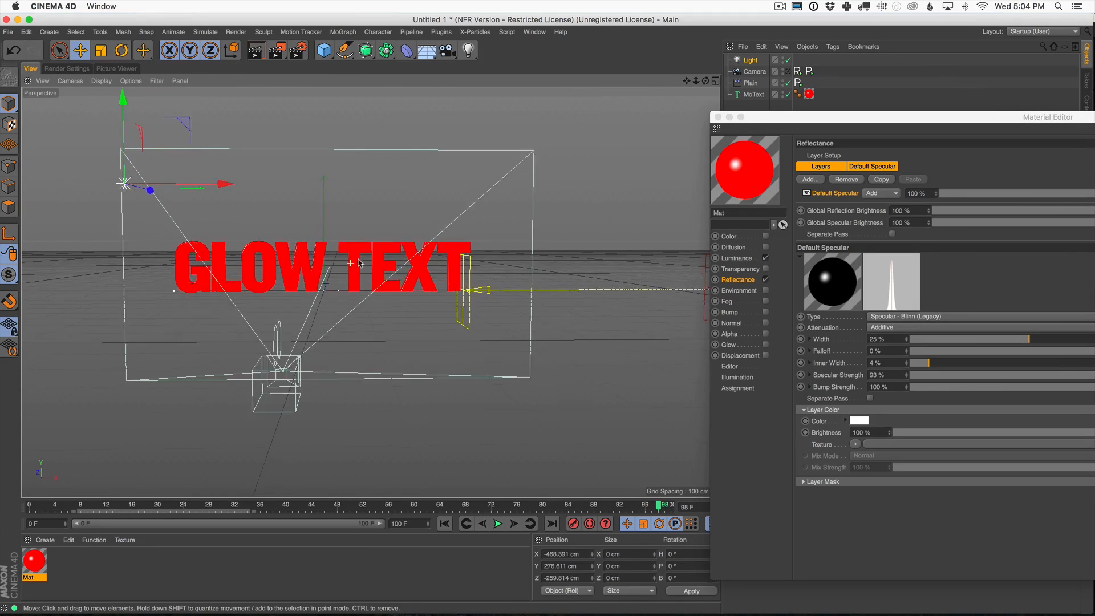
pyautogui.keyDown('alt'); pyautogui.moveTo(358, 259); pyautogui.dragTo(660, 145, button='right'); pyautogui.keyUp('alt')
pyautogui.click(789, 71)
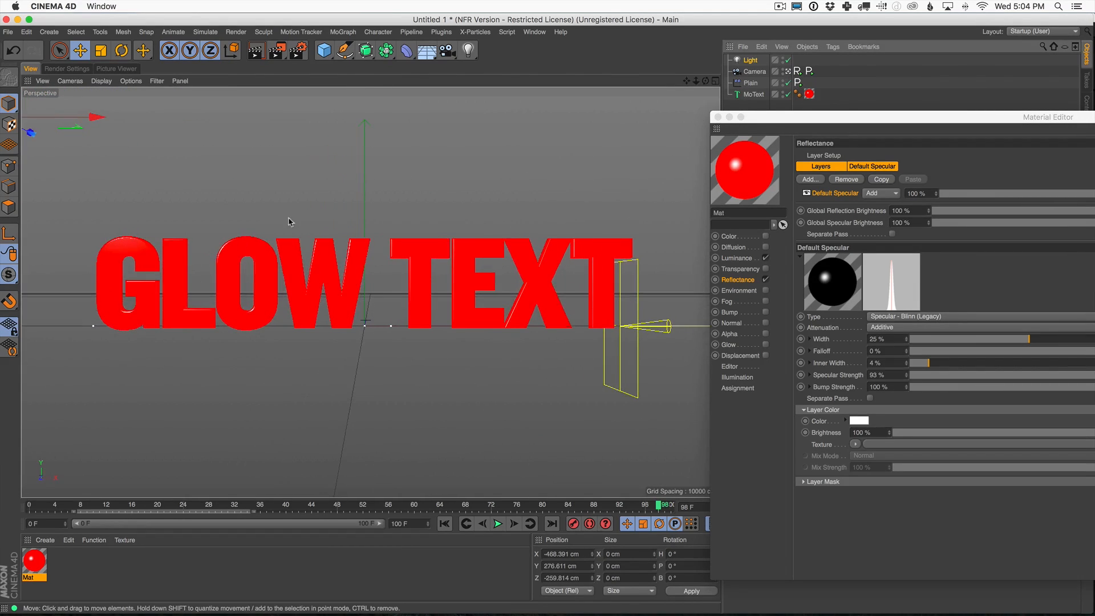
# Test-render the camera view of the glossy text and close the Material Editor.
pyautogui.hotkey('ctrl', 'r')
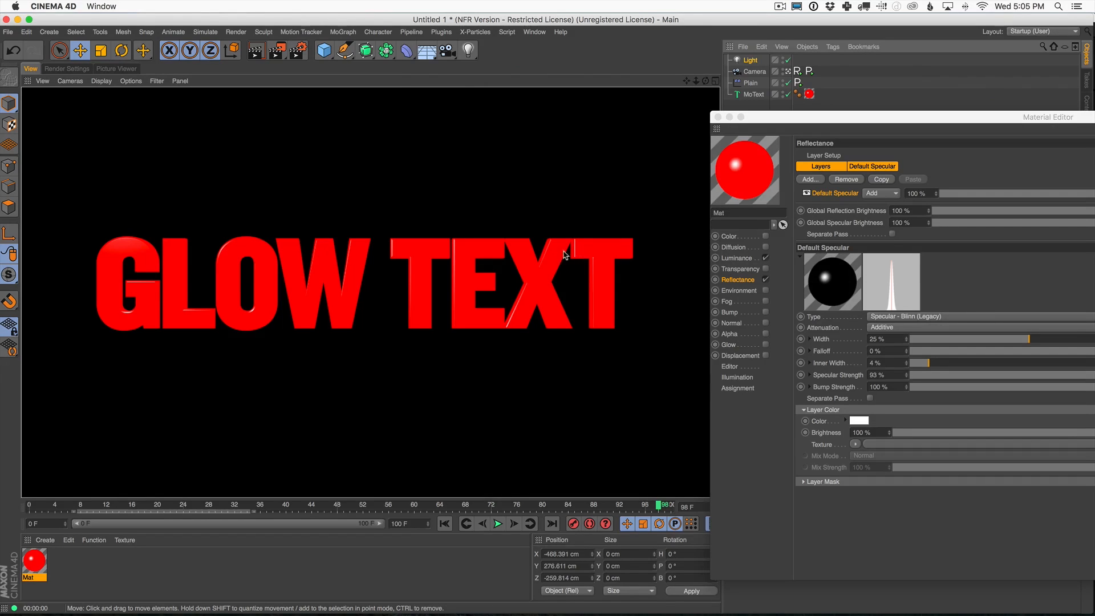
pyautogui.click(717, 117)
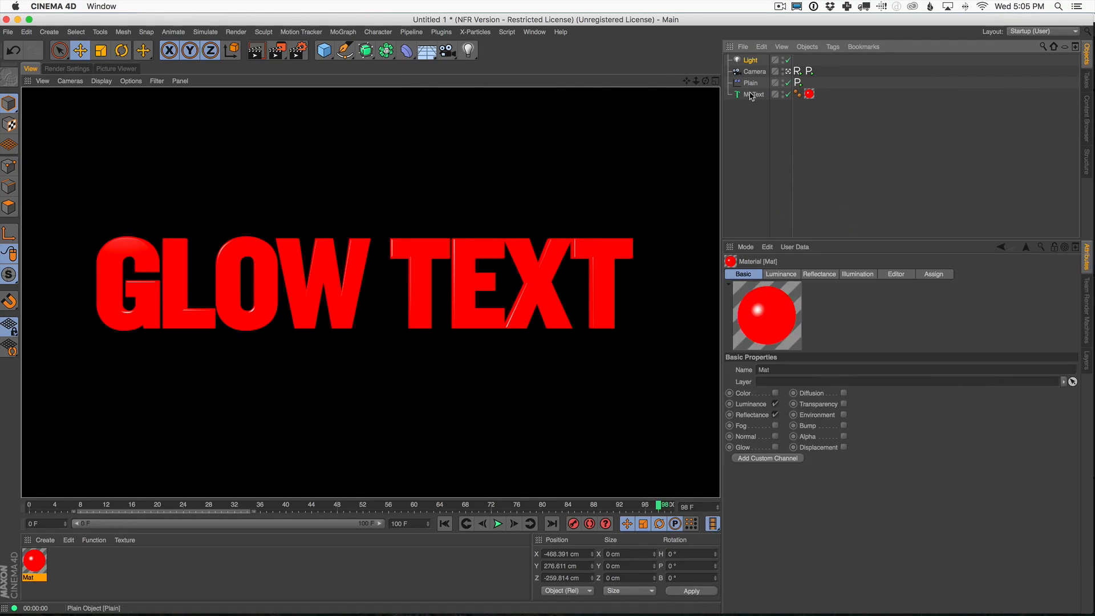
# Widen the MoText's horizontal letter spacing to slightly above 2 cm, after trying 27 cm with a test render.
pyautogui.click(753, 95)
pyautogui.click(784, 274)
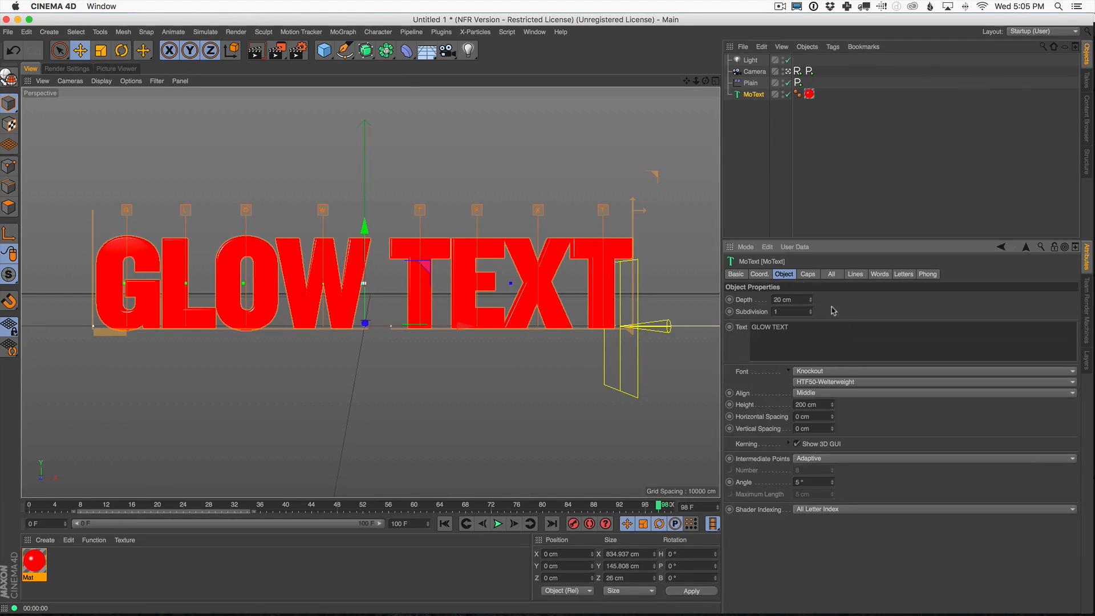
pyautogui.click(831, 416)
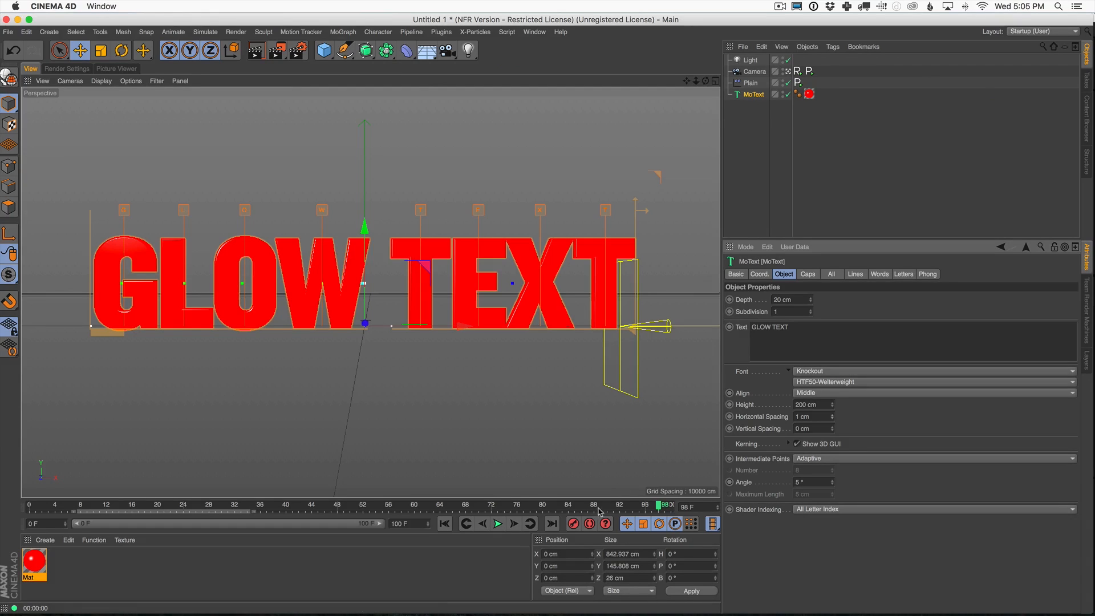
pyautogui.moveTo(833, 422)
pyautogui.mouseDown()
pyautogui.moveTo(838, 403)
pyautogui.moveTo(836, 412)
pyautogui.mouseUp()
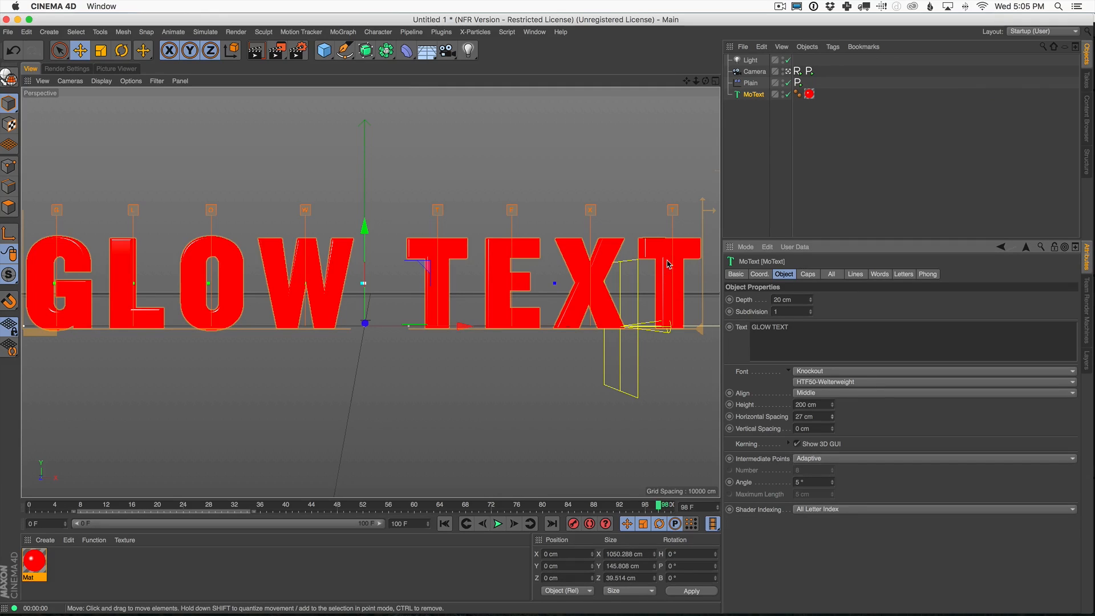
pyautogui.press('super+r')
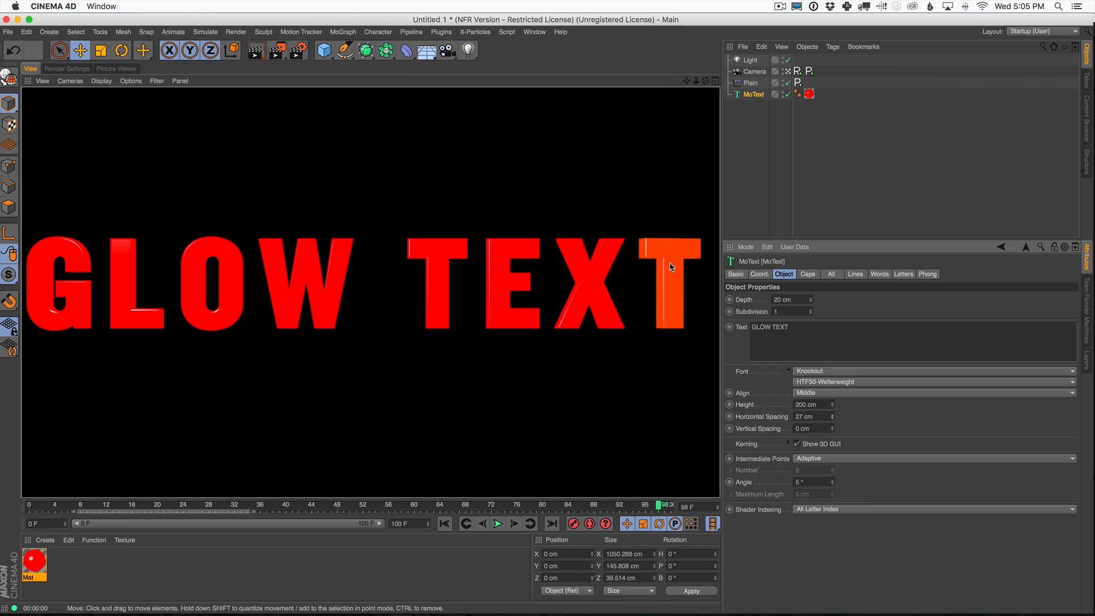
pyautogui.moveTo(817, 418); pyautogui.dragTo(773, 372)
pyautogui.write('2')
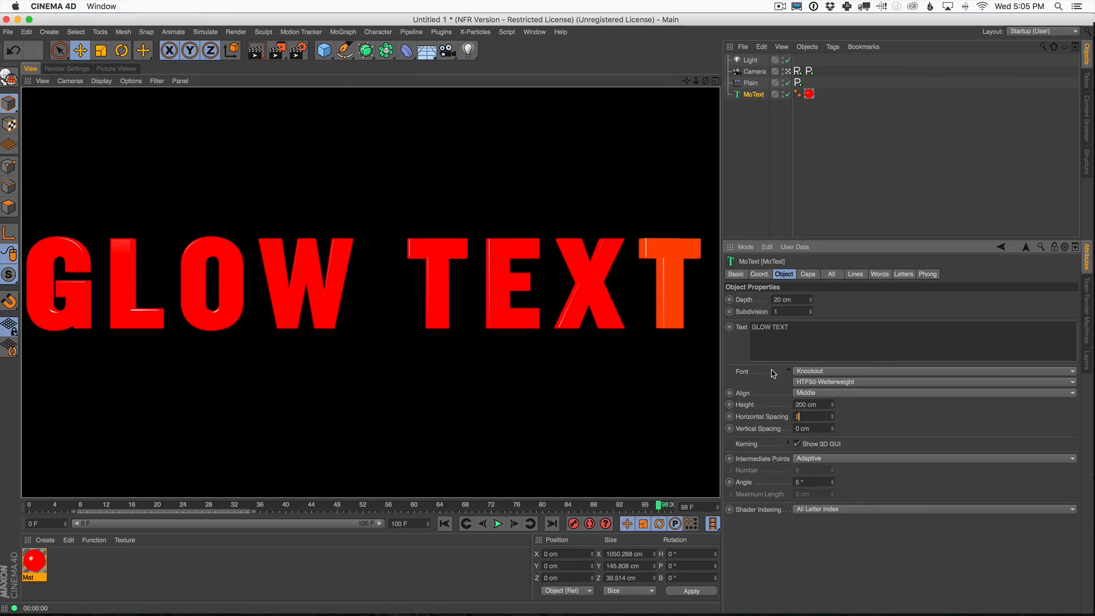
pyautogui.press('Return')
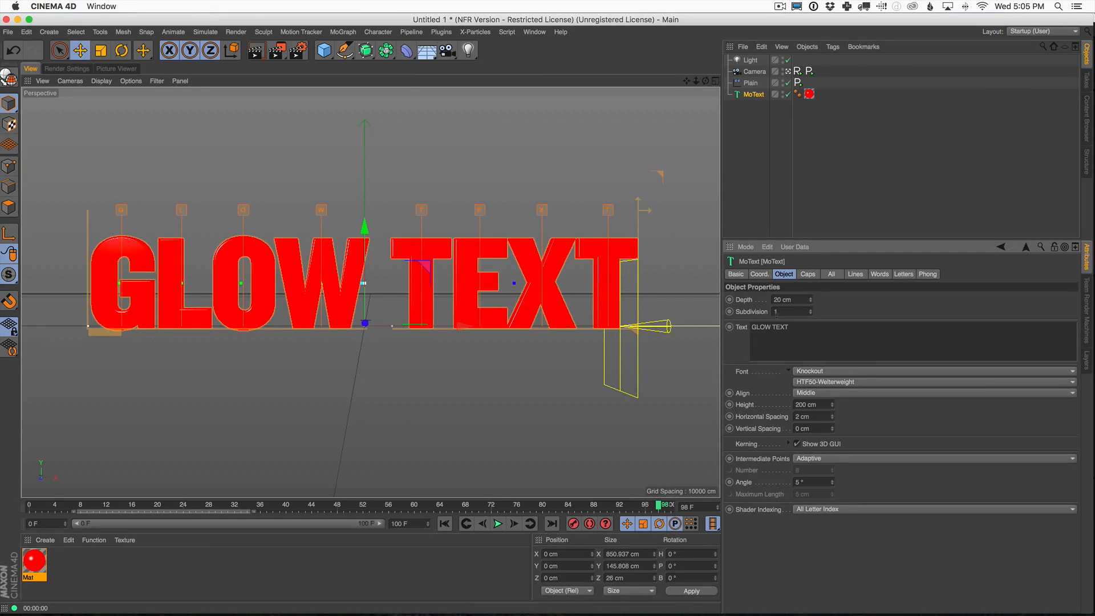
pyautogui.click(833, 416)
pyautogui.click(833, 416)
# Set the end value of the Plain effector's Position X Signal to 790.214 cm and test-render the view.
pyautogui.click(753, 84)
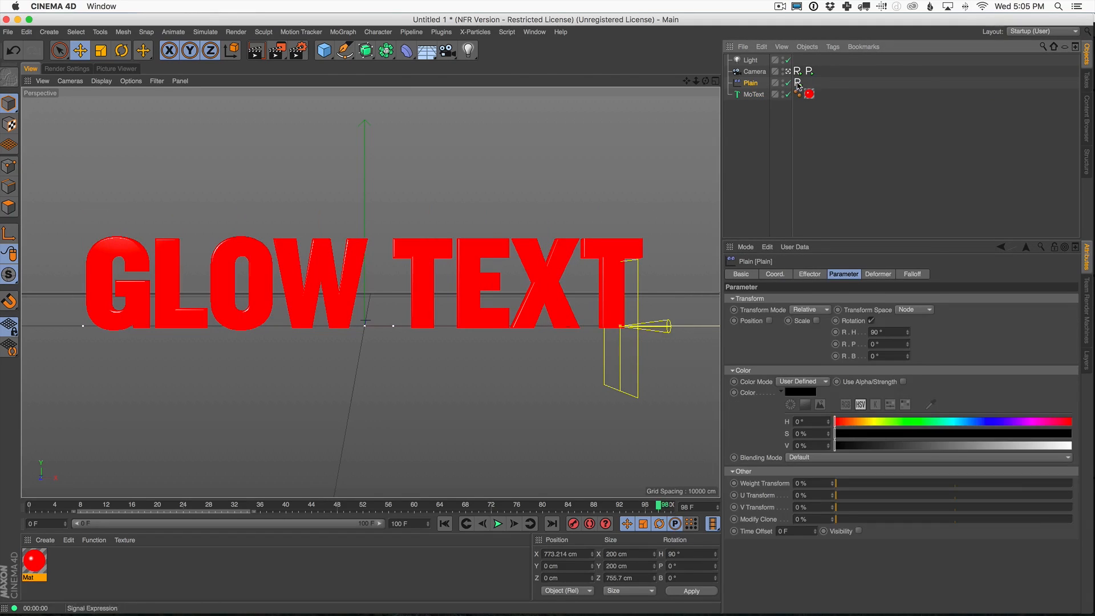
pyautogui.click(797, 82)
pyautogui.moveTo(862, 341)
pyautogui.mouseDown()
pyautogui.moveTo(862, 365)
pyautogui.moveTo(870, 323)
pyautogui.mouseUp()
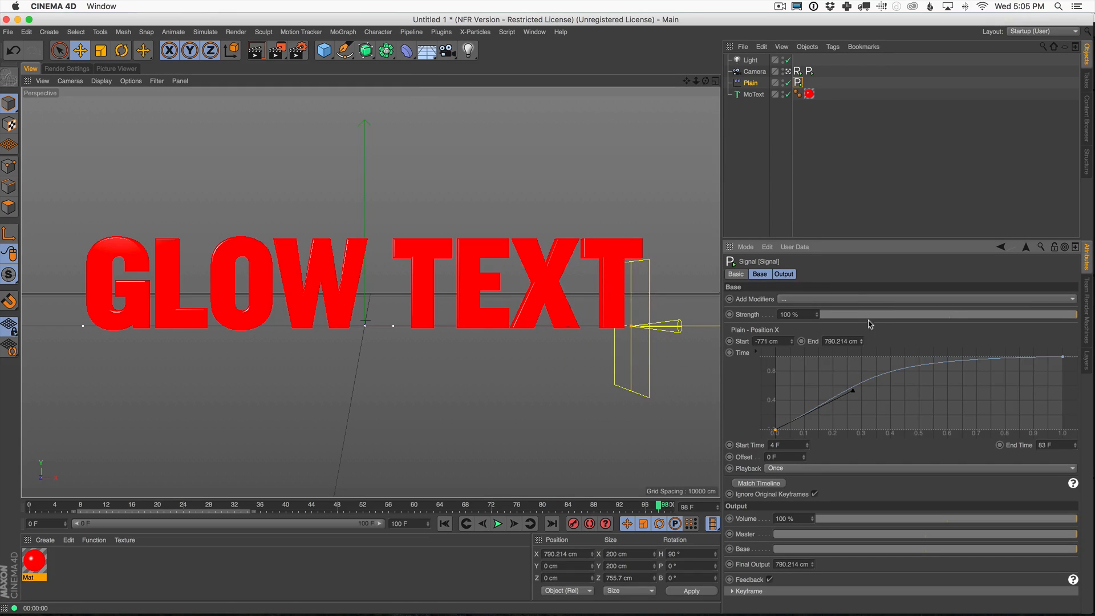
pyautogui.click(254, 50)
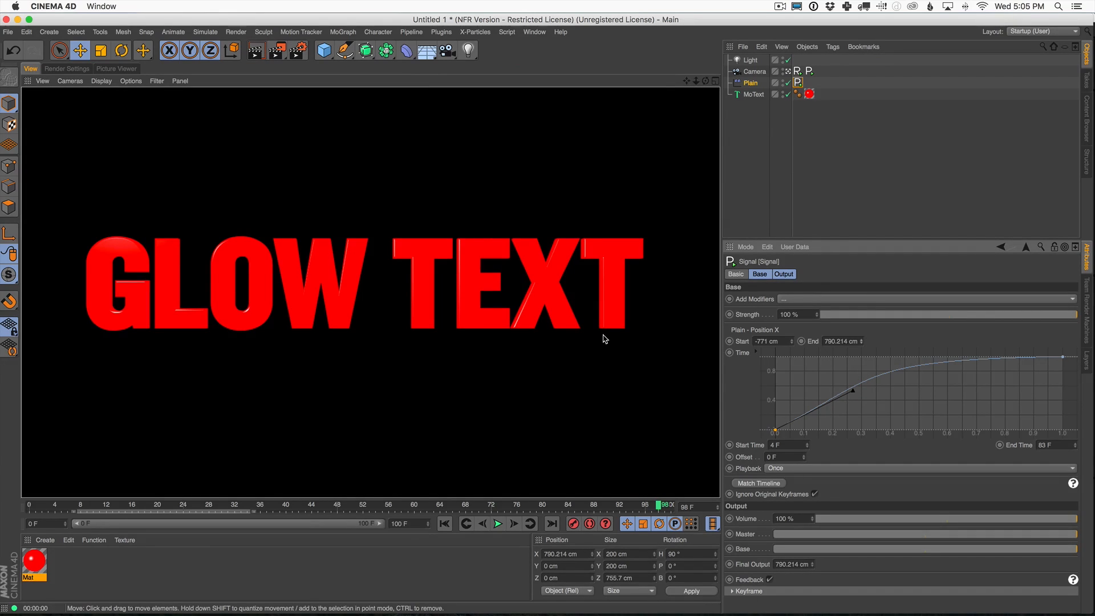
# Pull the camera back by setting its Position Z Signal end value to -1549.29 cm, and test-render the view.
pyautogui.click(809, 71)
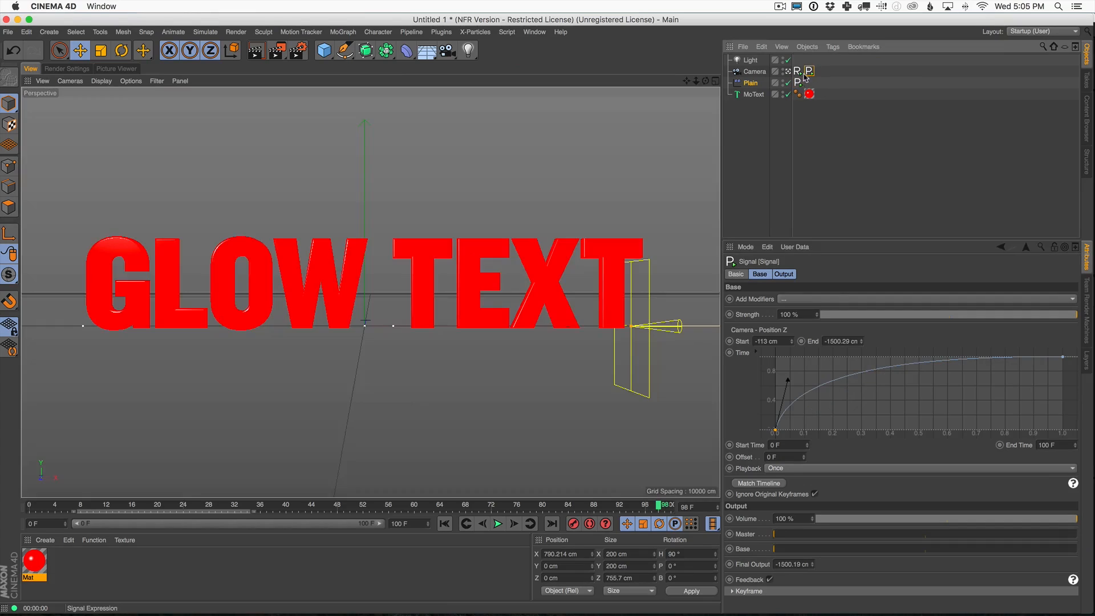
pyautogui.moveTo(862, 341); pyautogui.dragTo(861, 374)
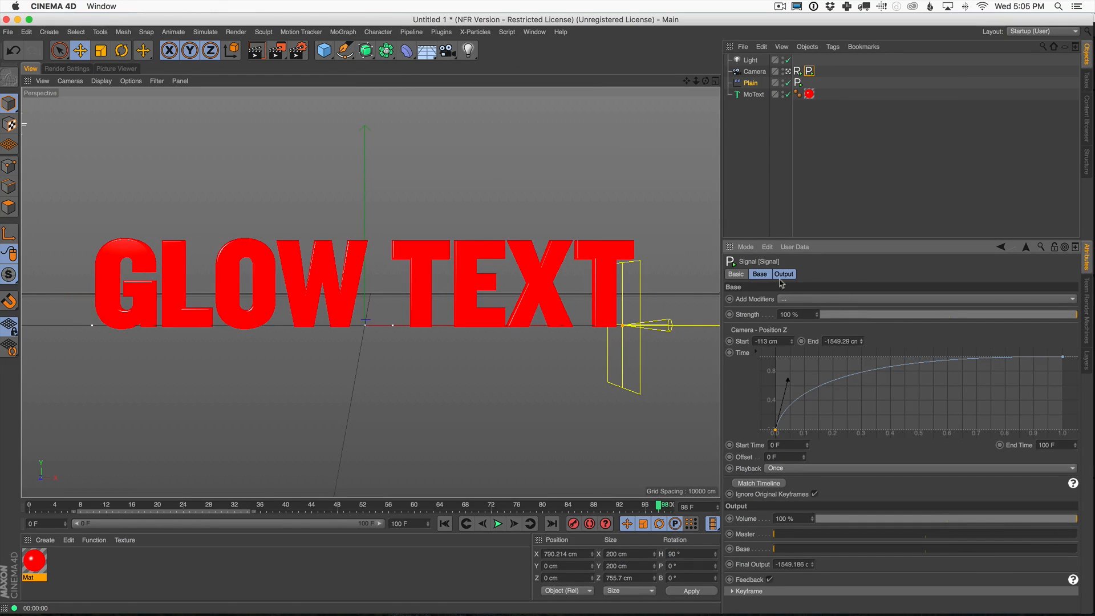
pyautogui.hotkey('ctrl', 'r')
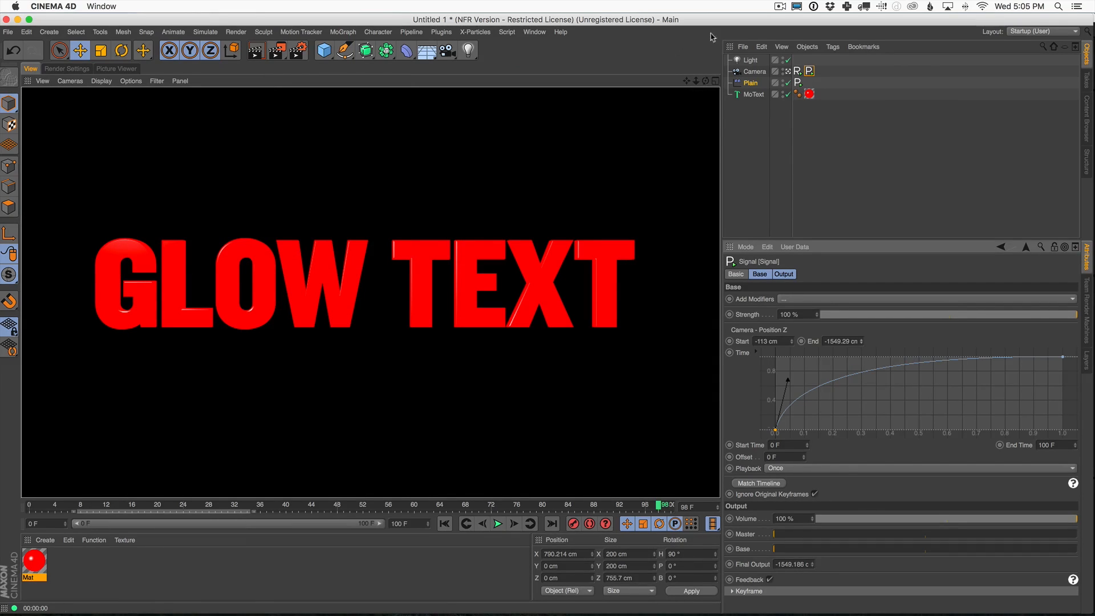
# Tint the light orange with hue 31° and 100% saturation, comparing it with hue 24° in test renders.
pyautogui.click(751, 61)
pyautogui.moveTo(842, 339); pyautogui.dragTo(1081, 355)
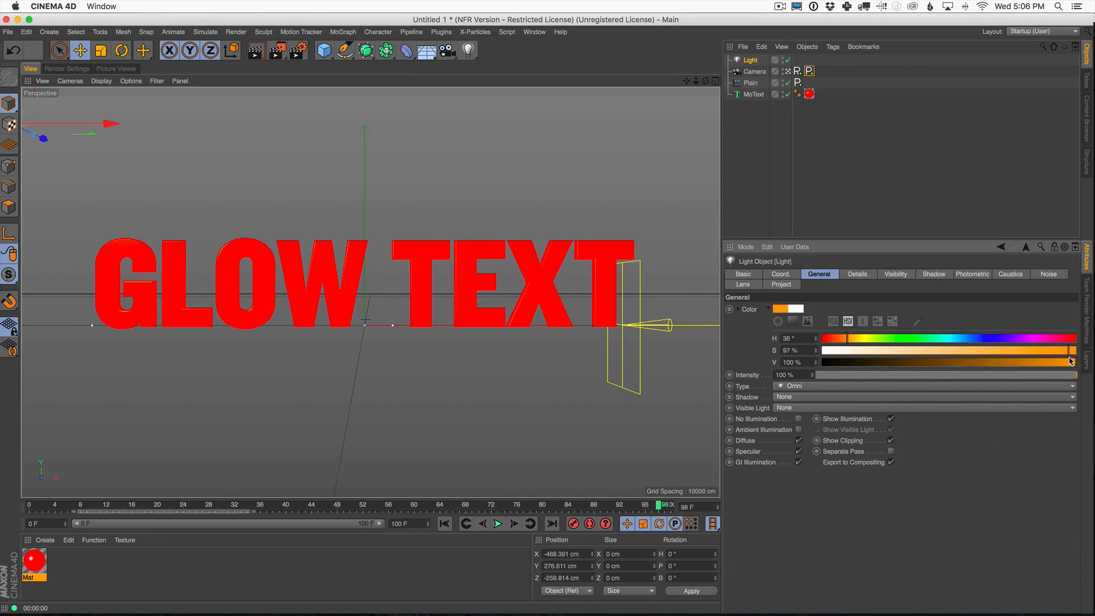
pyautogui.moveTo(844, 339); pyautogui.dragTo(840, 339)
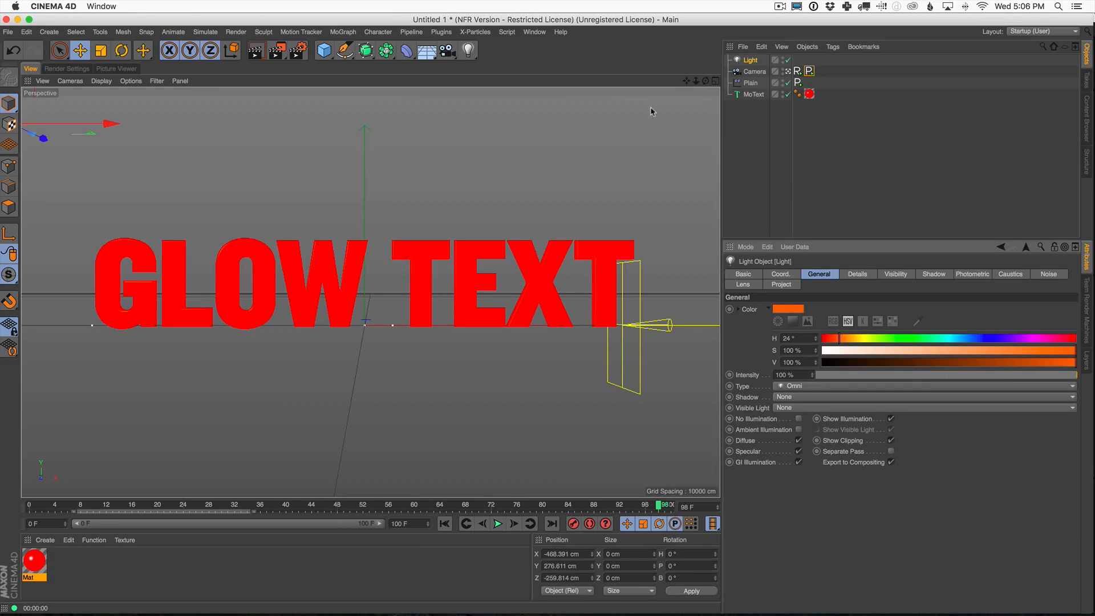
pyautogui.click(255, 50)
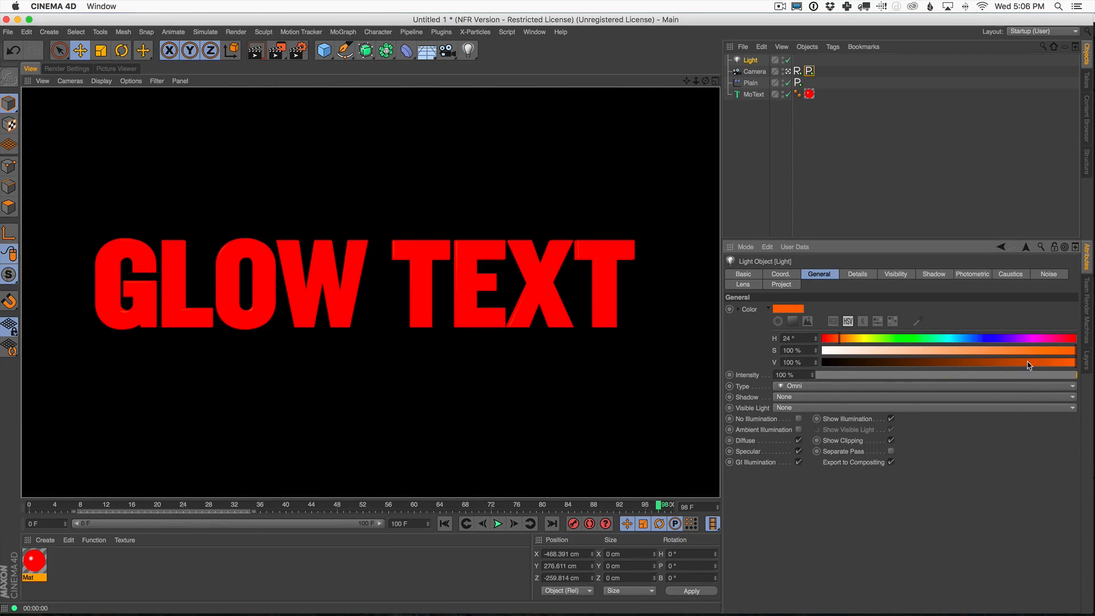
pyautogui.moveTo(1073, 350); pyautogui.dragTo(1083, 356)
pyautogui.moveTo(840, 338); pyautogui.dragTo(844, 337)
pyautogui.click(257, 55)
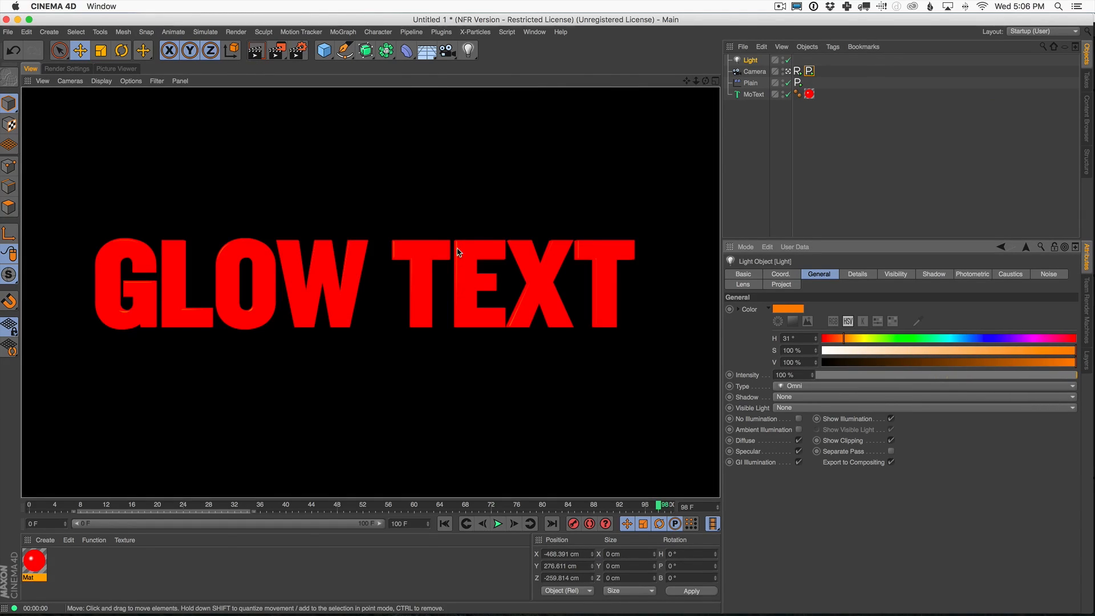
# Raise the orange light's intensity to 126% and test-render the view.
pyautogui.click(747, 60)
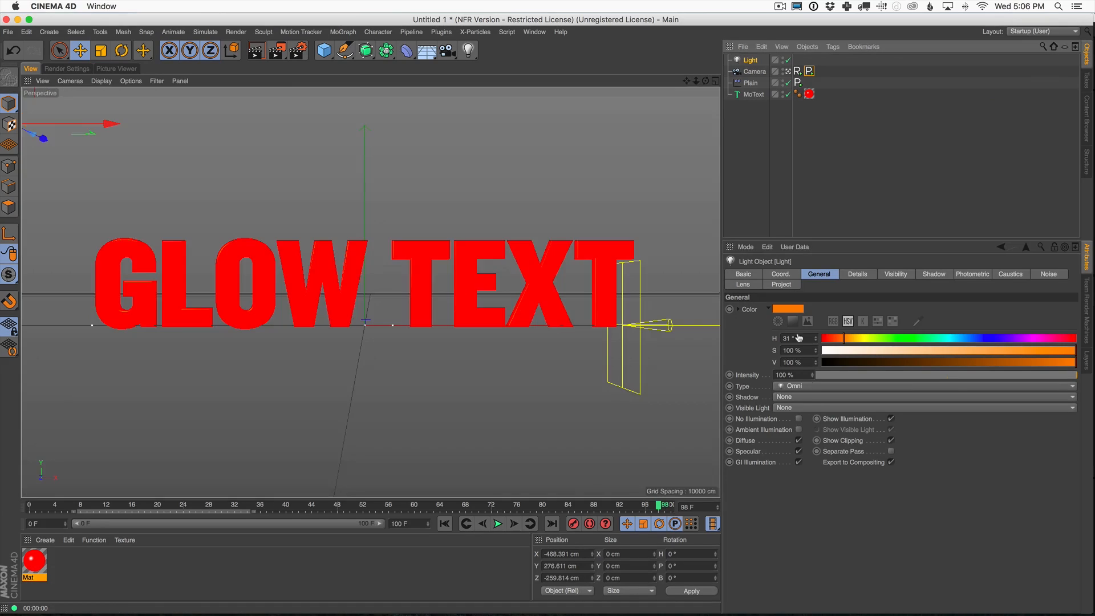
pyautogui.moveTo(812, 375); pyautogui.dragTo(819, 334)
pyautogui.click(257, 53)
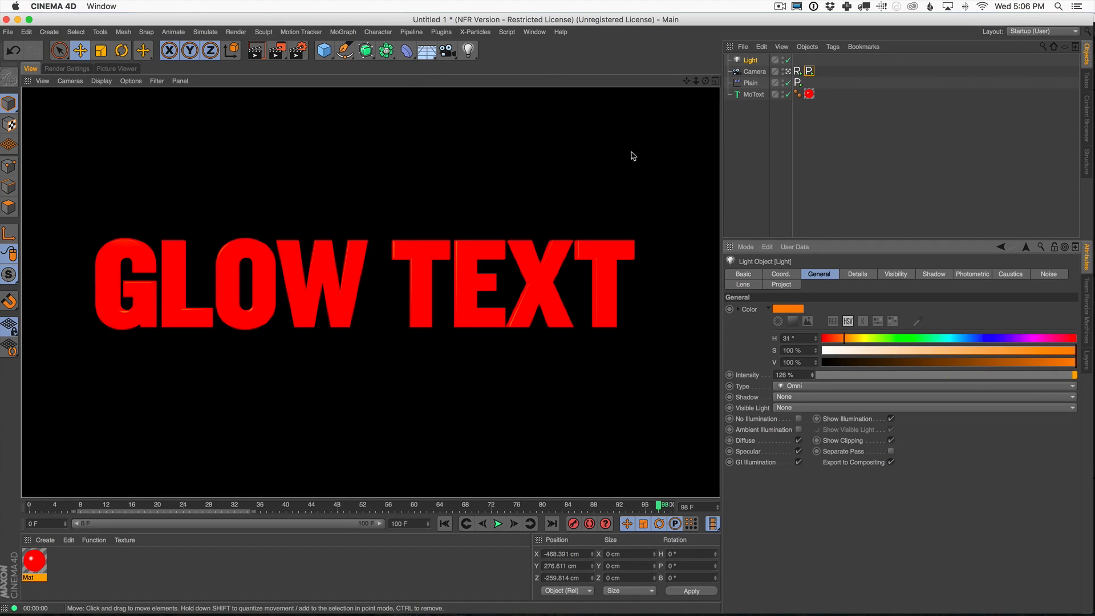
# Move the orange light to about X -539, Z -353 cm in the Top view and test-render the perspective view.
pyautogui.click(750, 60)
pyautogui.click(715, 81)
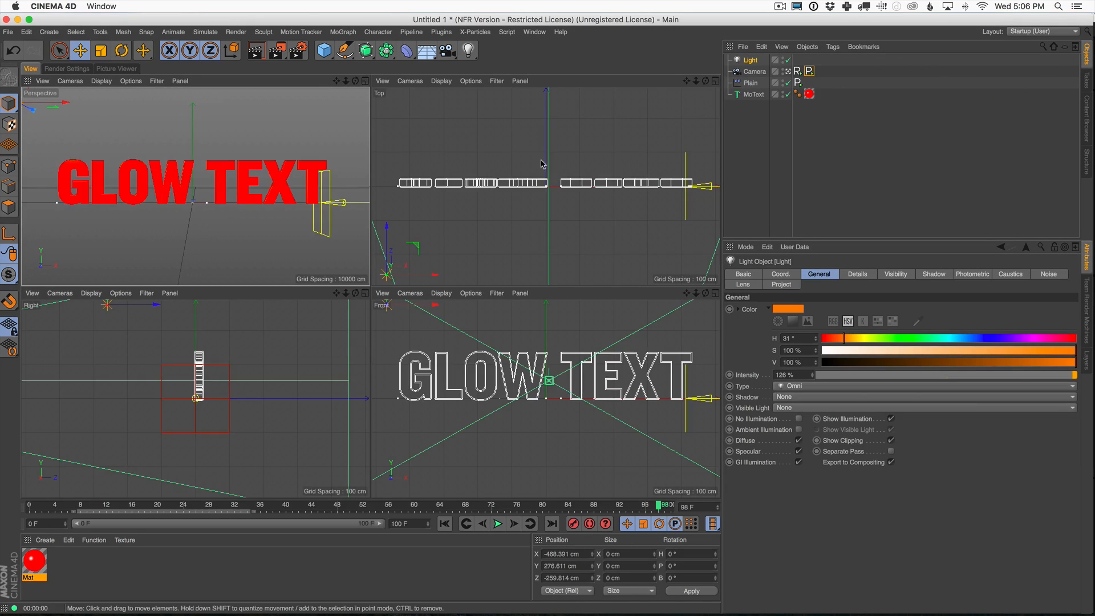
pyautogui.scroll(-5, 583, 218)
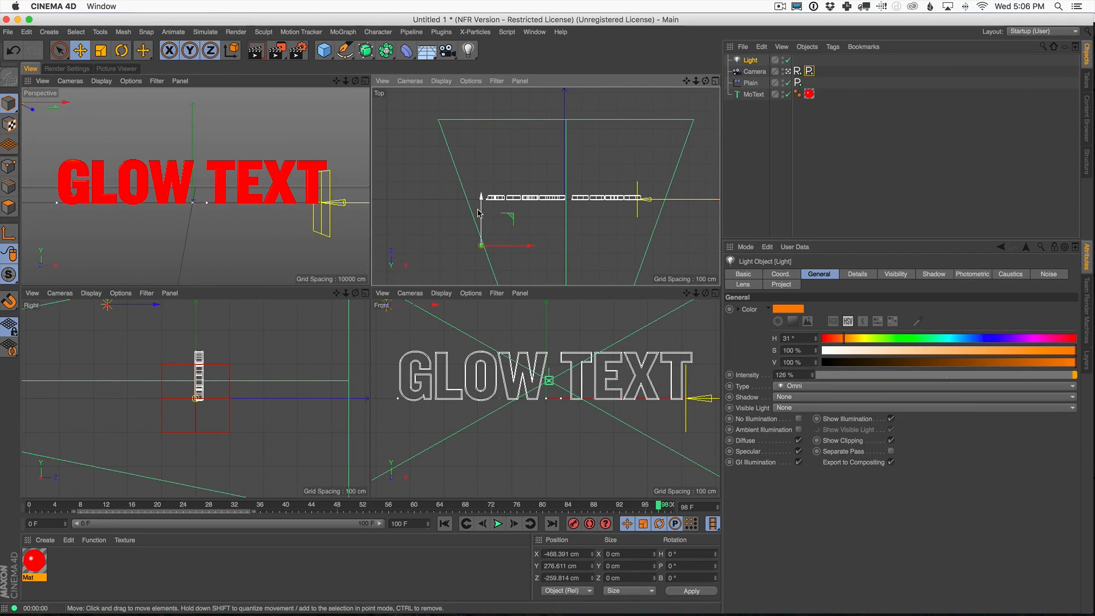
pyautogui.moveTo(482, 227); pyautogui.dragTo(497, 255)
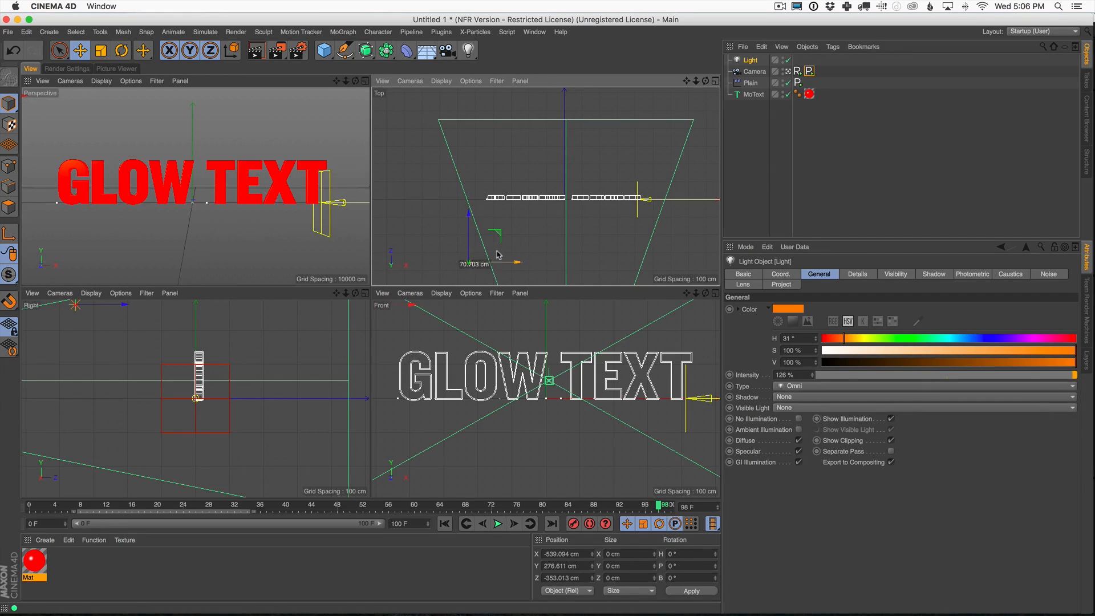
pyautogui.click(254, 91)
pyautogui.click(256, 52)
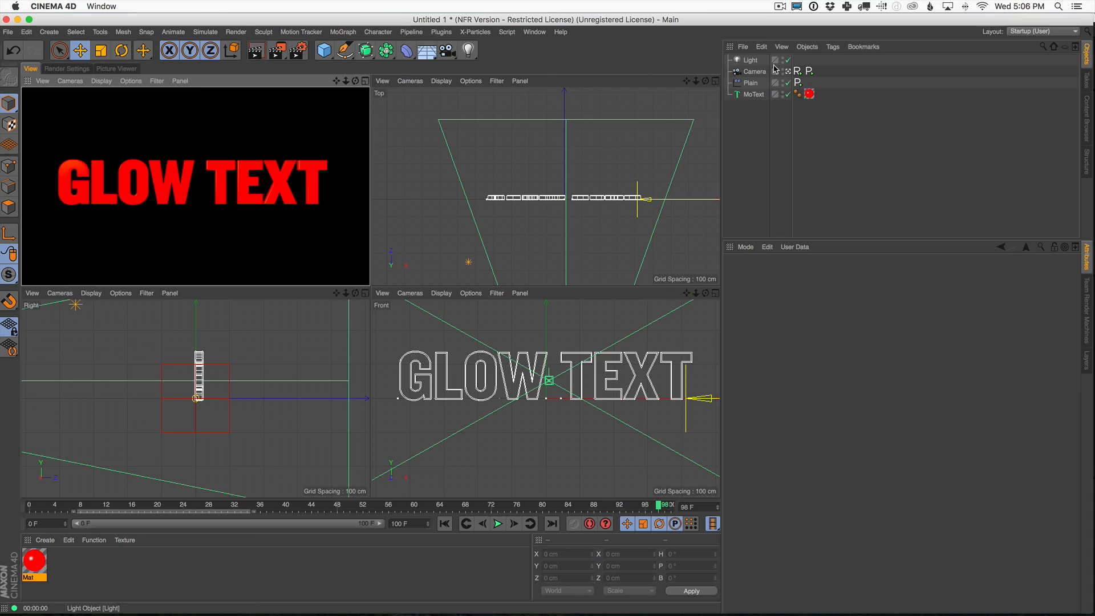
# Add a second omni light and place it at about X 517, Y 197, Z -133 cm.
pyautogui.click(750, 60)
pyautogui.click(468, 50)
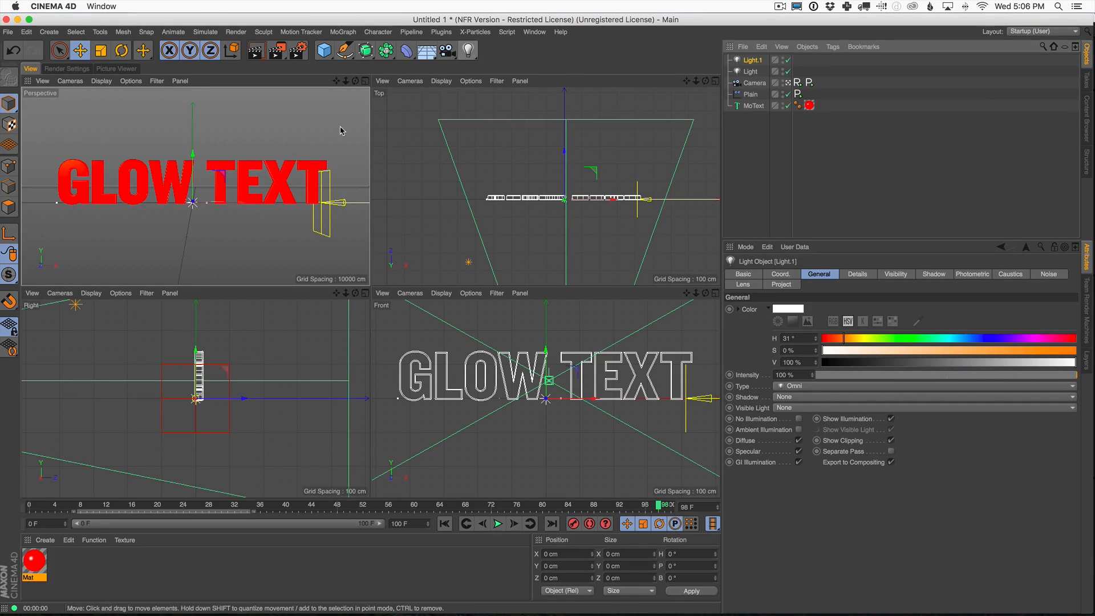
pyautogui.moveTo(191, 191); pyautogui.dragTo(390, 138)
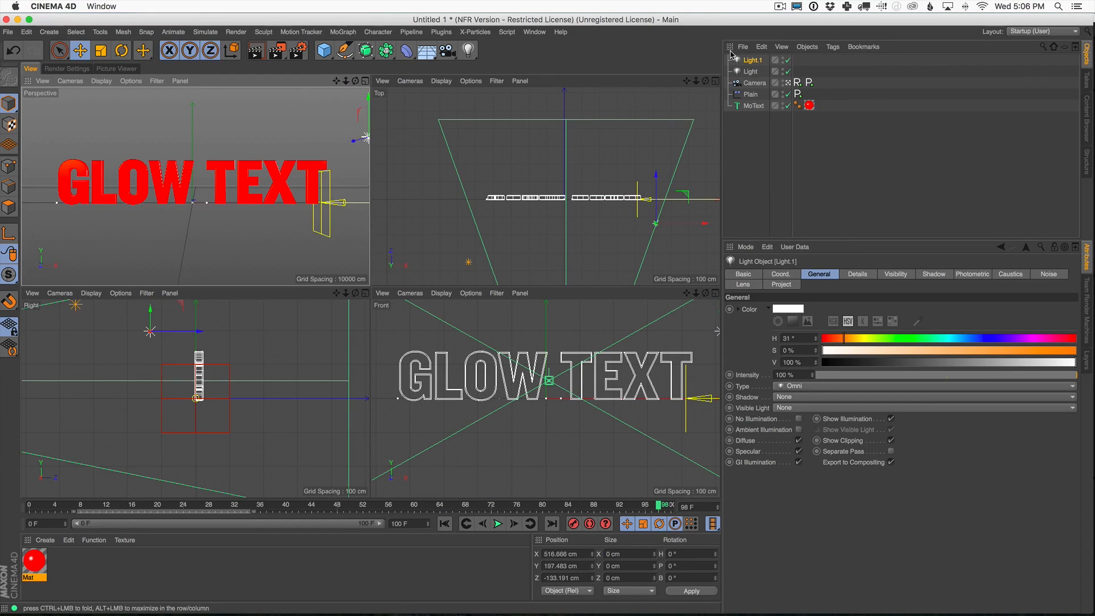
# Color the second light blue with hue 201° and 68% saturation, and test-render the maximized perspective view.
pyautogui.click(965, 340)
pyautogui.click(995, 350)
pyautogui.click(258, 54)
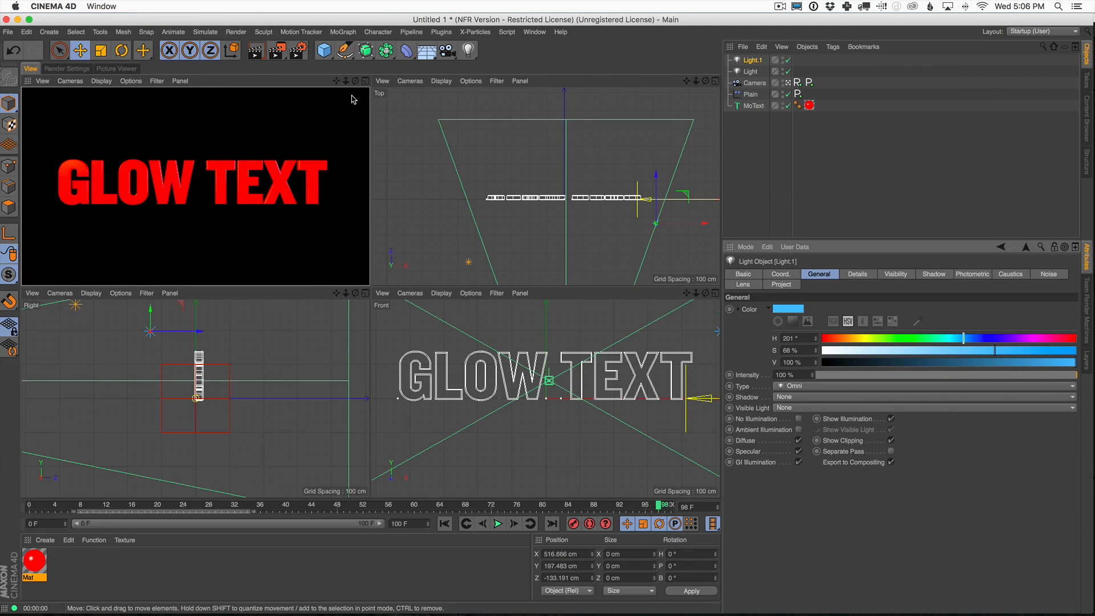
pyautogui.click(365, 83)
pyautogui.click(257, 52)
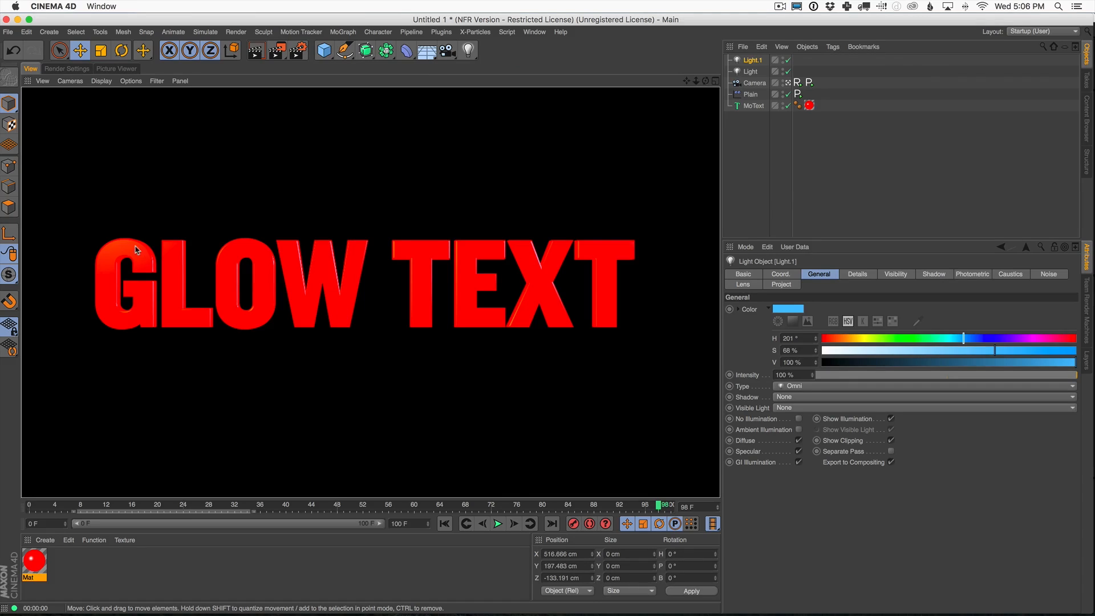
# Set the MoText's start and end cap fillet radius to 4 cm and test-render the bevels.
pyautogui.click(754, 105)
pyautogui.click(808, 274)
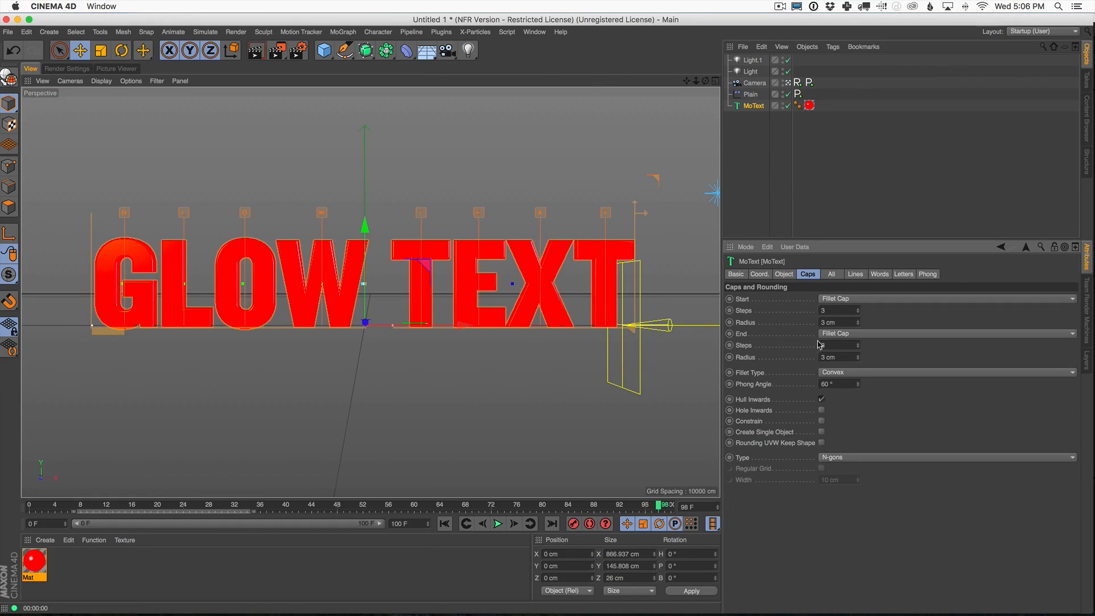
pyautogui.moveTo(835, 322); pyautogui.dragTo(820, 322)
pyautogui.write('4')
pyautogui.press('Return')
pyautogui.click(256, 51)
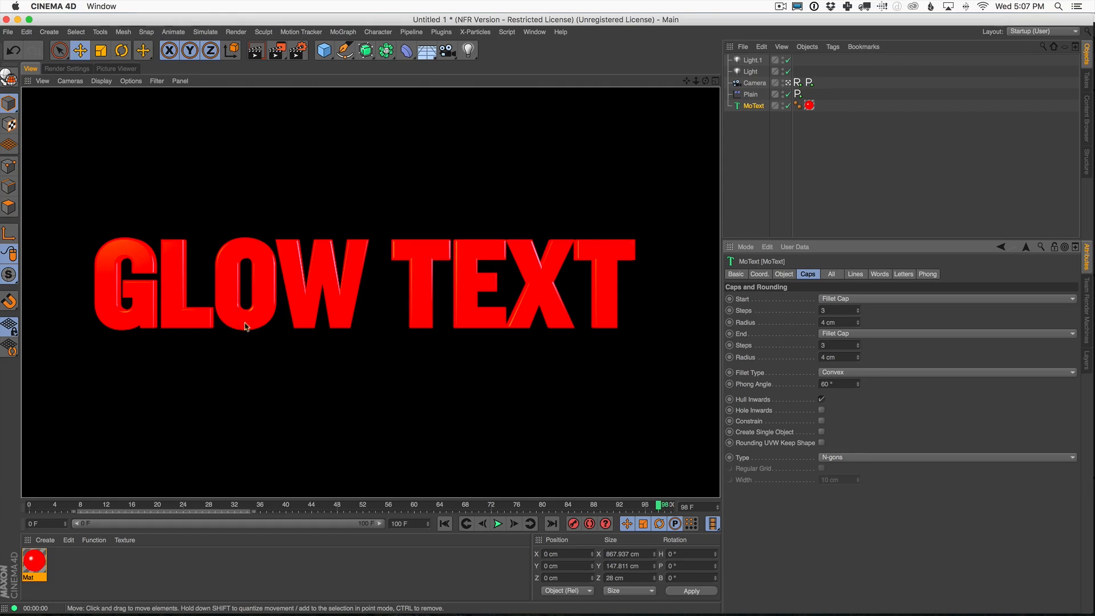
# Move the orange light to about X -574 cm and test-render frames 98 and 21.
pyautogui.click(751, 72)
pyautogui.moveTo(119, 133); pyautogui.dragTo(2, 122)
pyautogui.click(256, 50)
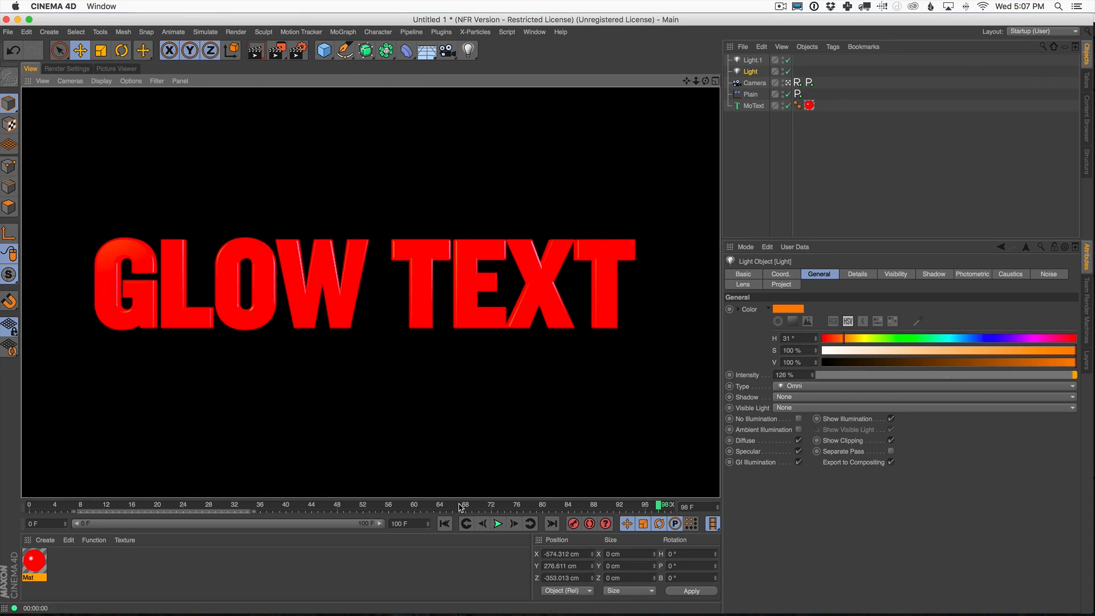
pyautogui.moveTo(461, 508); pyautogui.dragTo(164, 525)
pyautogui.click(255, 50)
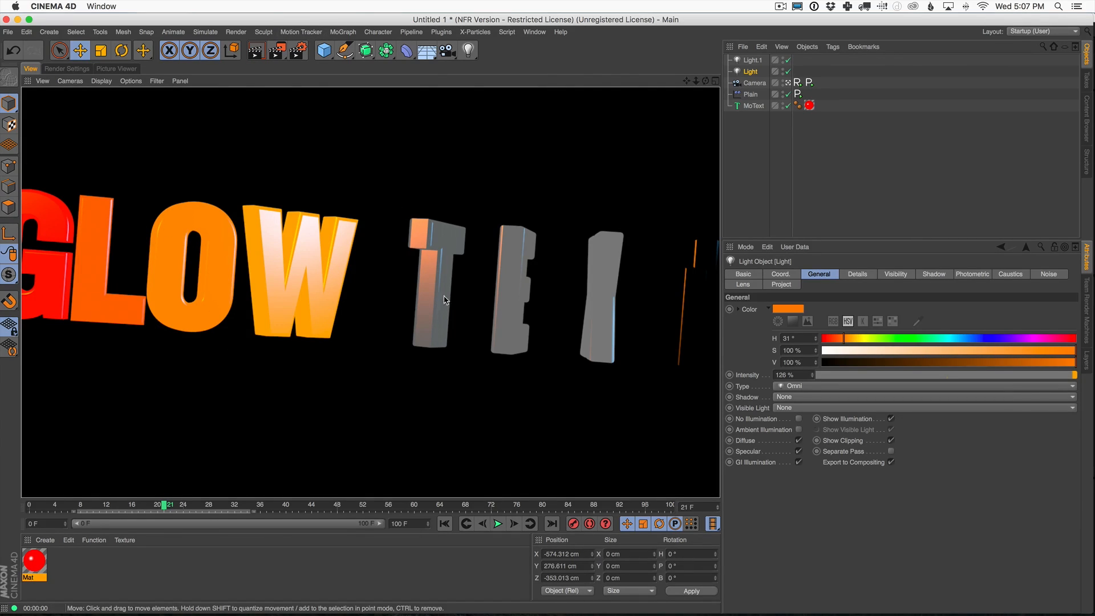
# Review the Reflectance channel's layer setup and Default Specular settings of the red material, and close the Material Editor.
pyautogui.doubleClick(38, 559)
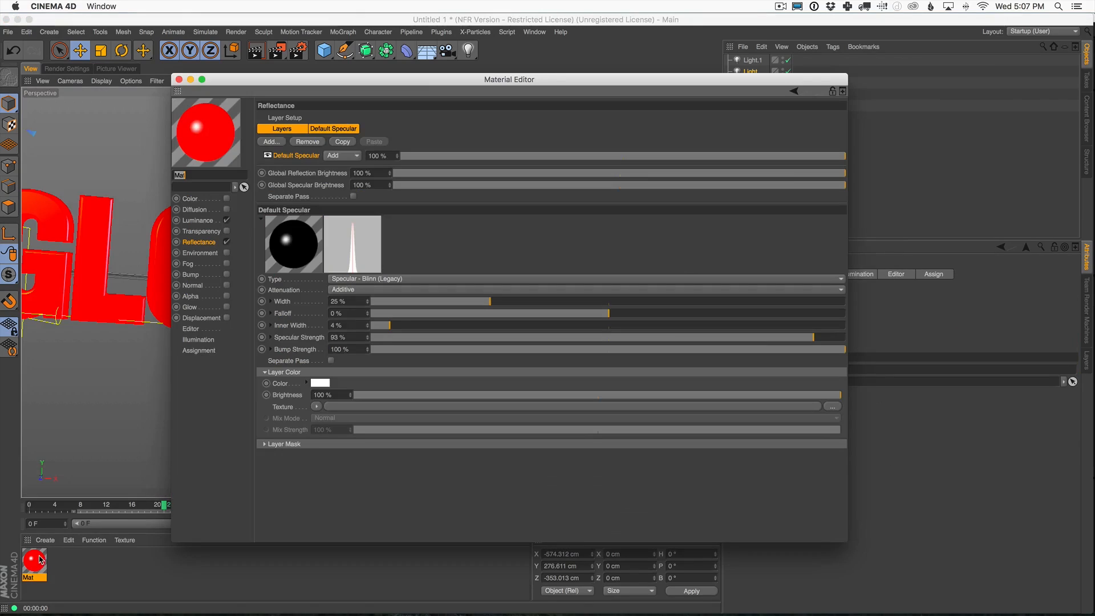
pyautogui.click(203, 247)
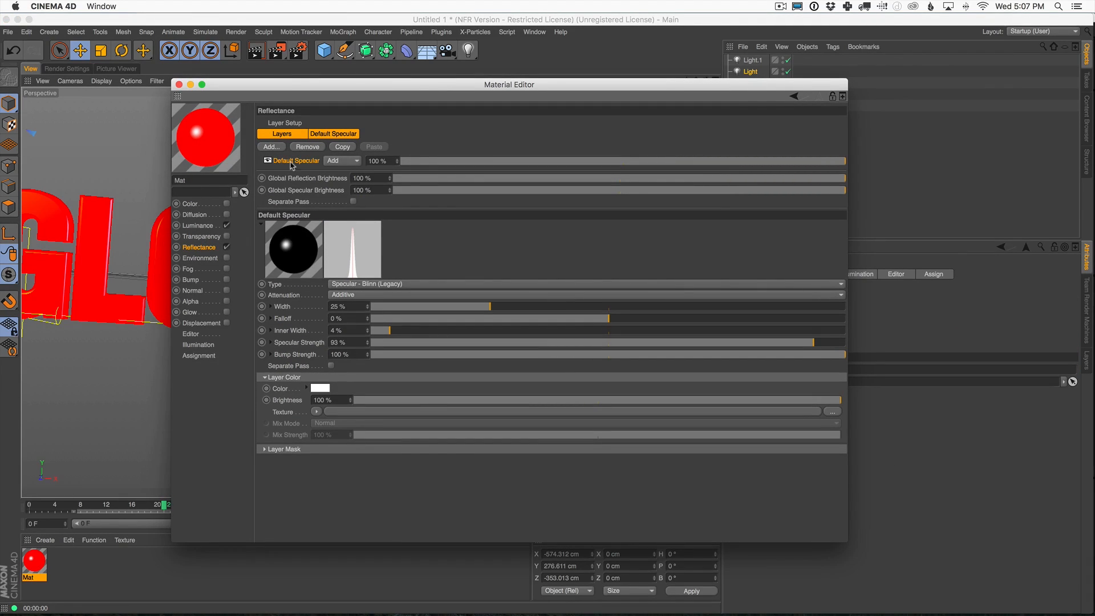
pyautogui.moveTo(273, 89); pyautogui.dragTo(240, 110)
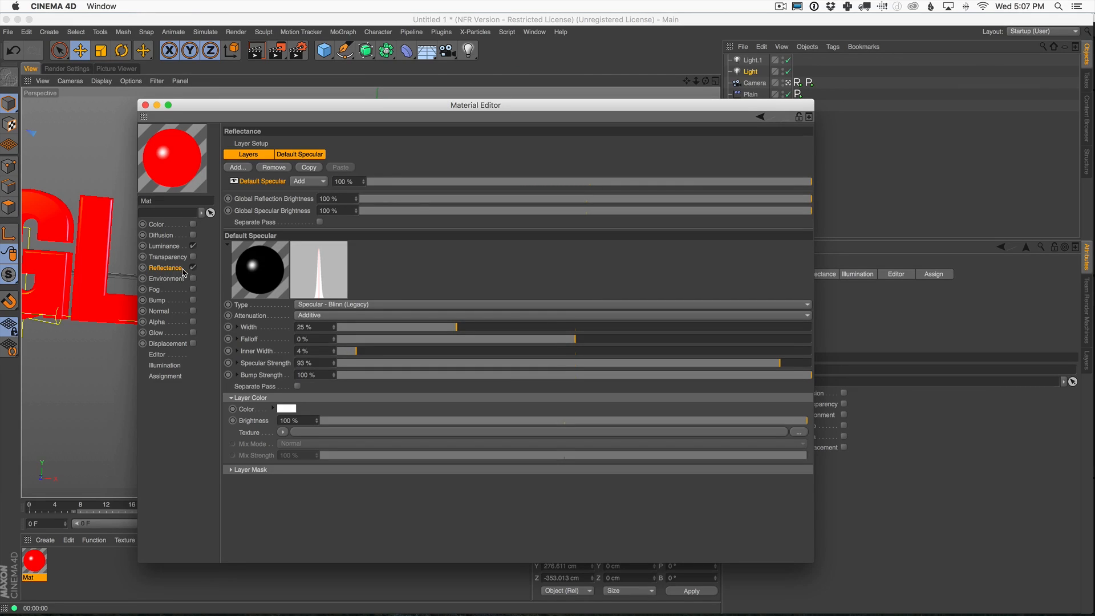
pyautogui.moveTo(272, 103); pyautogui.dragTo(272, 87)
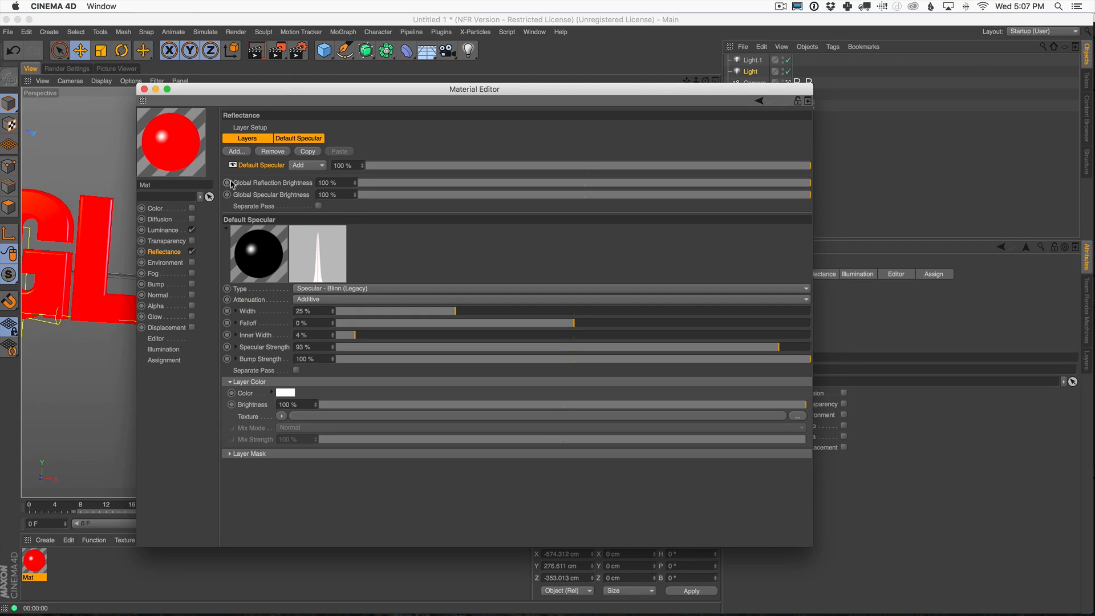
pyautogui.moveTo(284, 89); pyautogui.dragTo(214, 85)
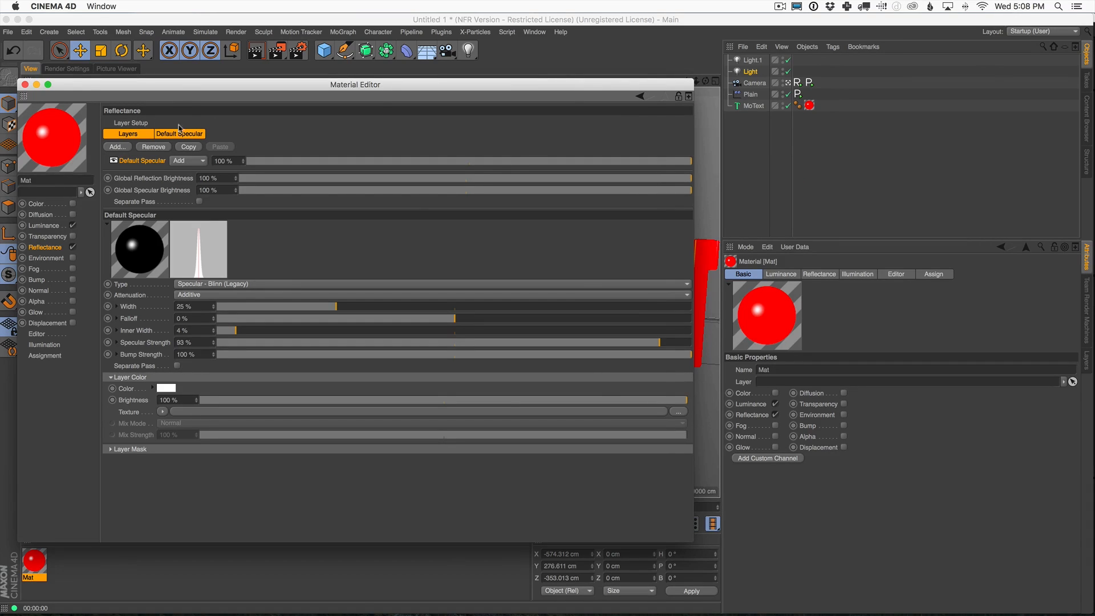
pyautogui.moveTo(182, 84); pyautogui.dragTo(304, 121)
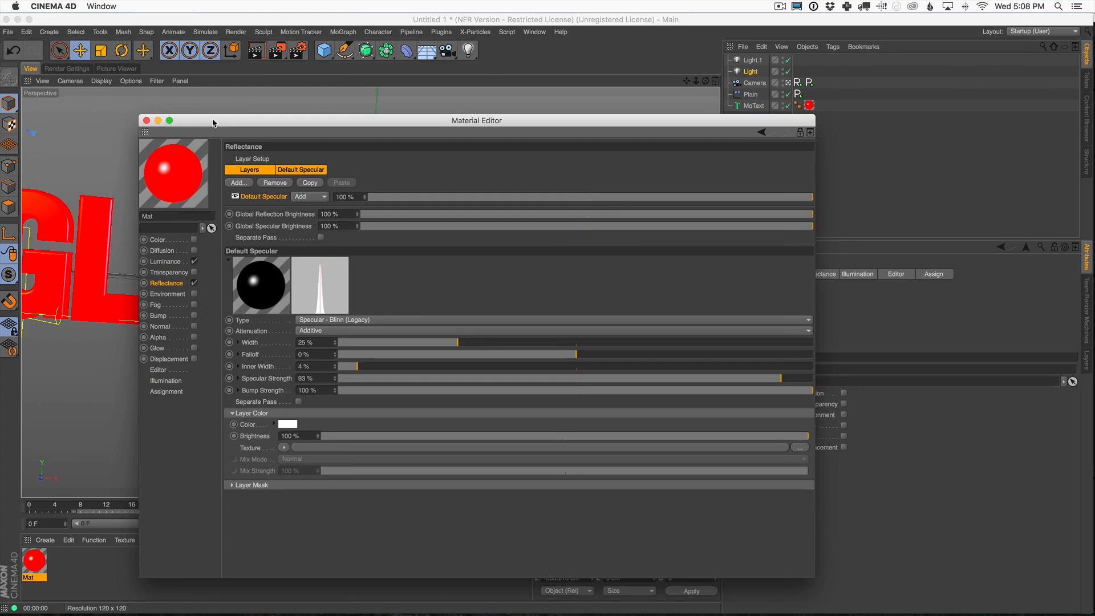
pyautogui.moveTo(213, 123); pyautogui.dragTo(207, 121)
pyautogui.click(164, 292)
pyautogui.click(180, 283)
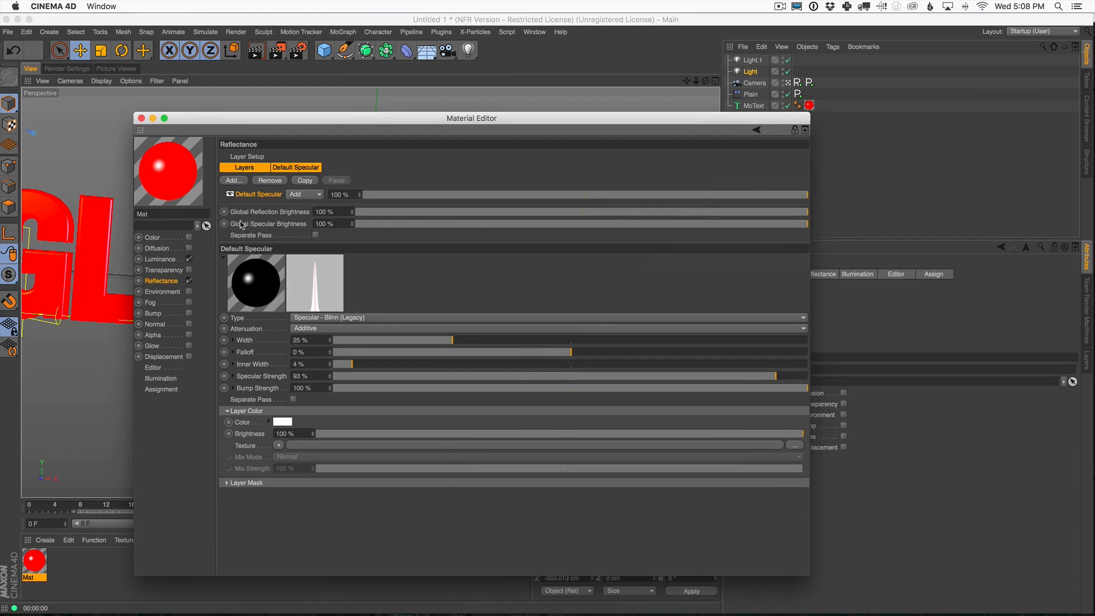
pyautogui.moveTo(211, 123); pyautogui.dragTo(191, 85)
pyautogui.click(115, 81)
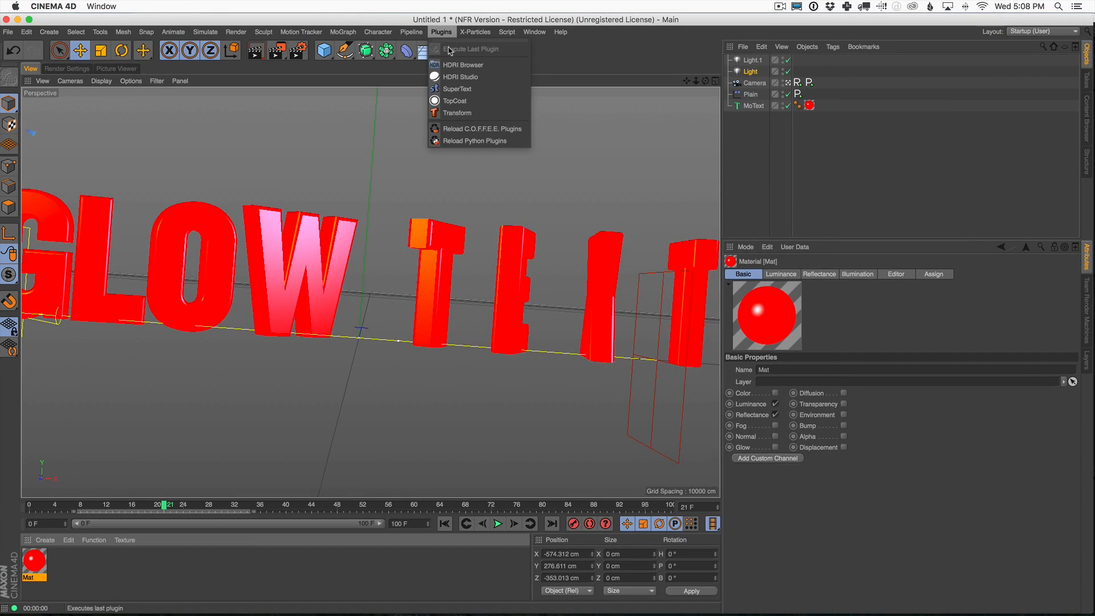
# Open the TopCoat plugin and dock it between the object list and the attributes, enlarging its area.
pyautogui.click(461, 106)
pyautogui.moveTo(734, 160); pyautogui.dragTo(758, 240)
pyautogui.moveTo(804, 209); pyautogui.dragTo(804, 162)
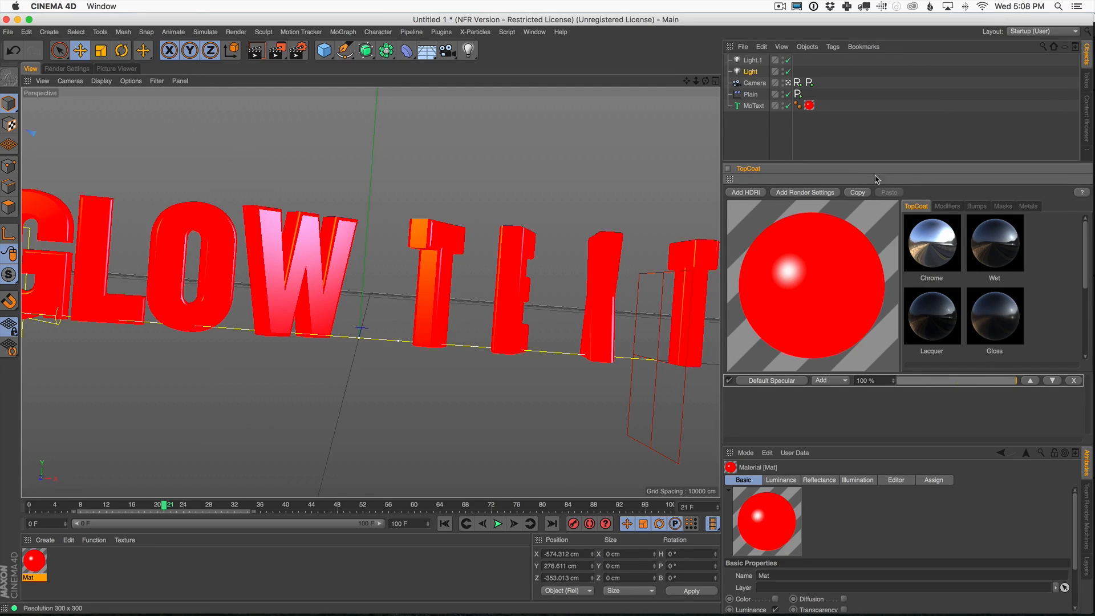
# Widen the TopCoat area, browse its reflection presets and add a Gloss layer to the red material.
pyautogui.scroll(-1, 1043, 253)
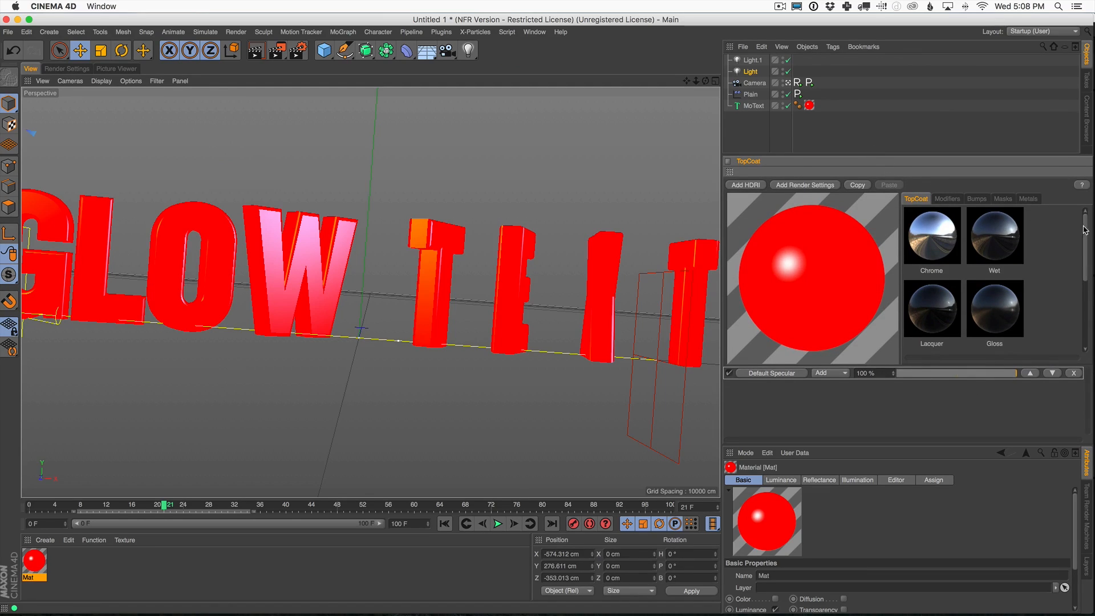
pyautogui.scroll(-1, 1086, 231)
pyautogui.moveTo(721, 201); pyautogui.dragTo(705, 202)
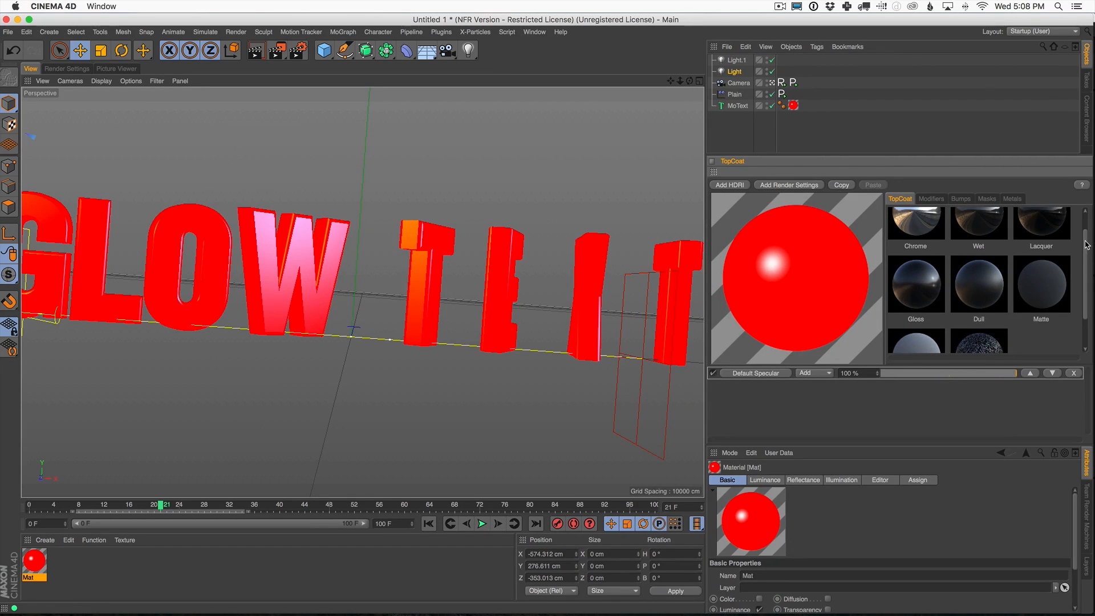
pyautogui.scroll(1, 1068, 282)
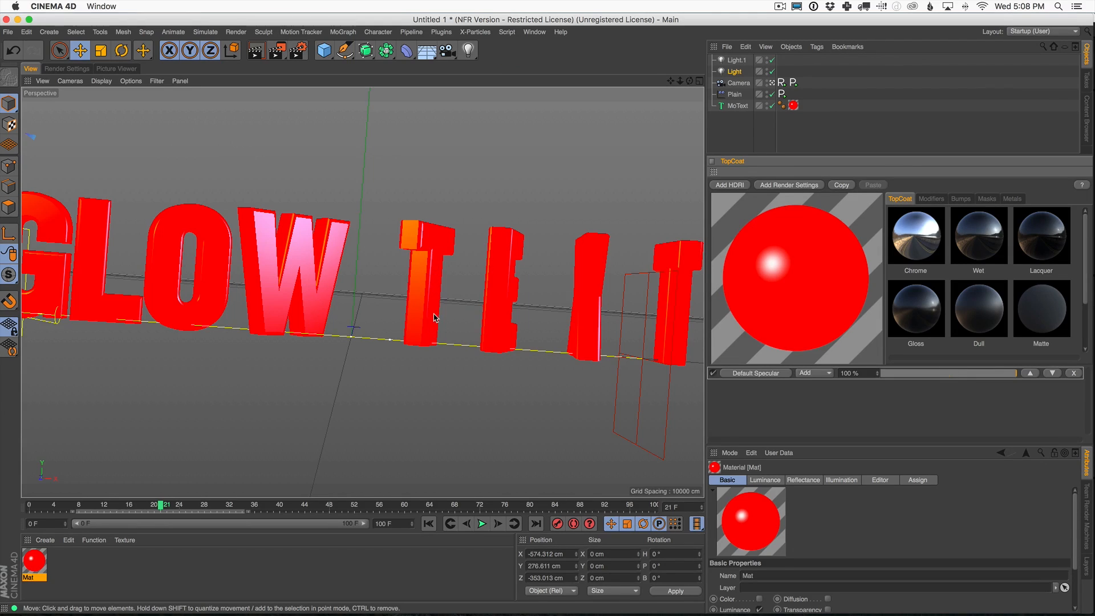
pyautogui.click(922, 312)
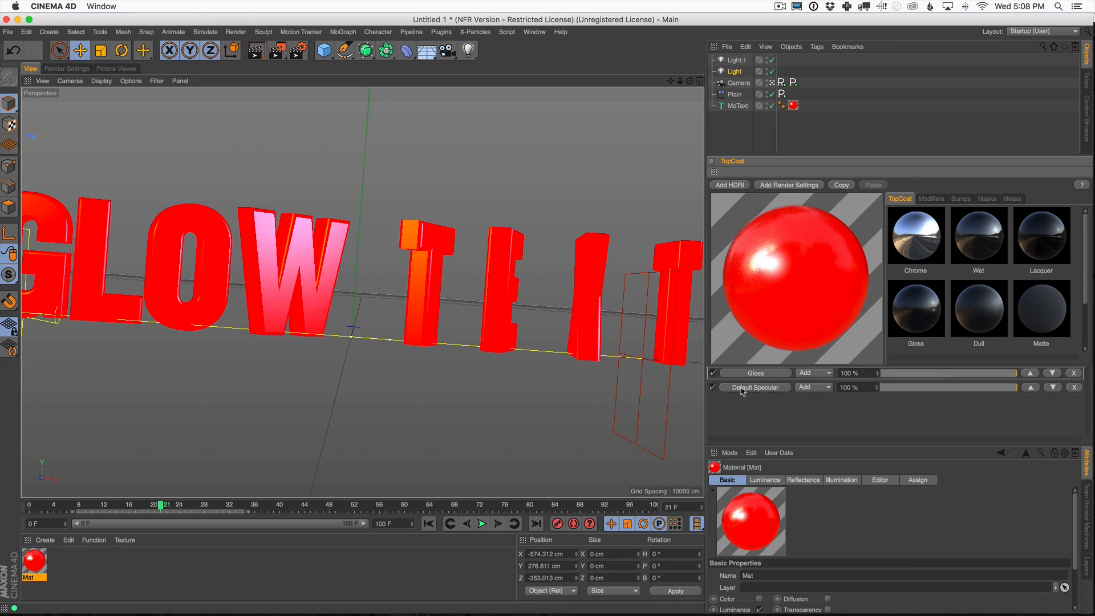
# Enable the Interactive Render Region, enlarge it over nearly the whole viewport and move the animation to frame 16.
pyautogui.click(276, 50)
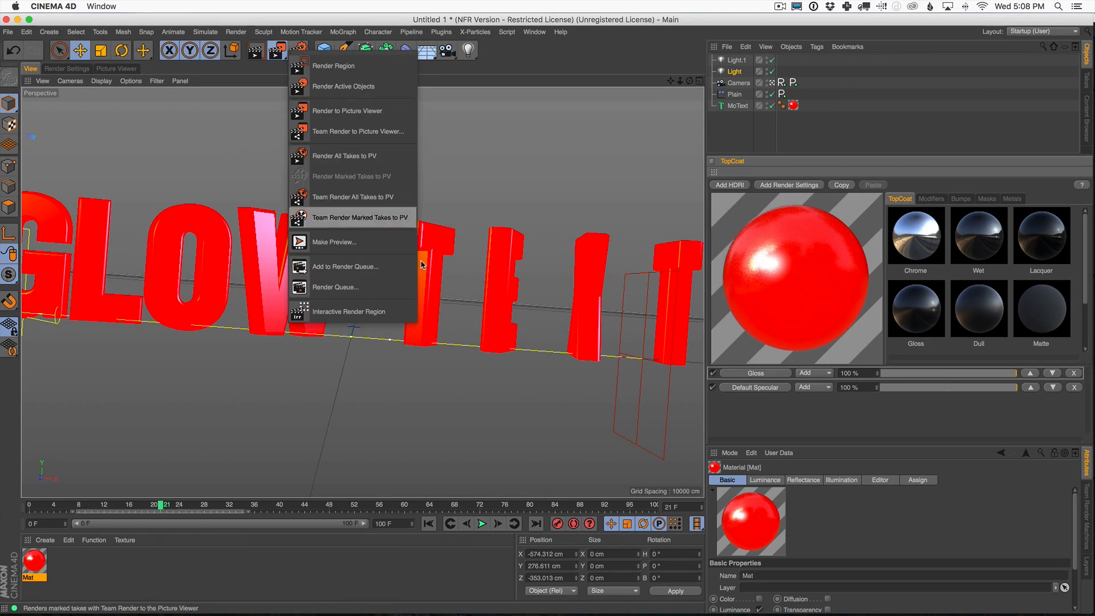
pyautogui.click(399, 311)
pyautogui.moveTo(675, 187); pyautogui.dragTo(700, 100)
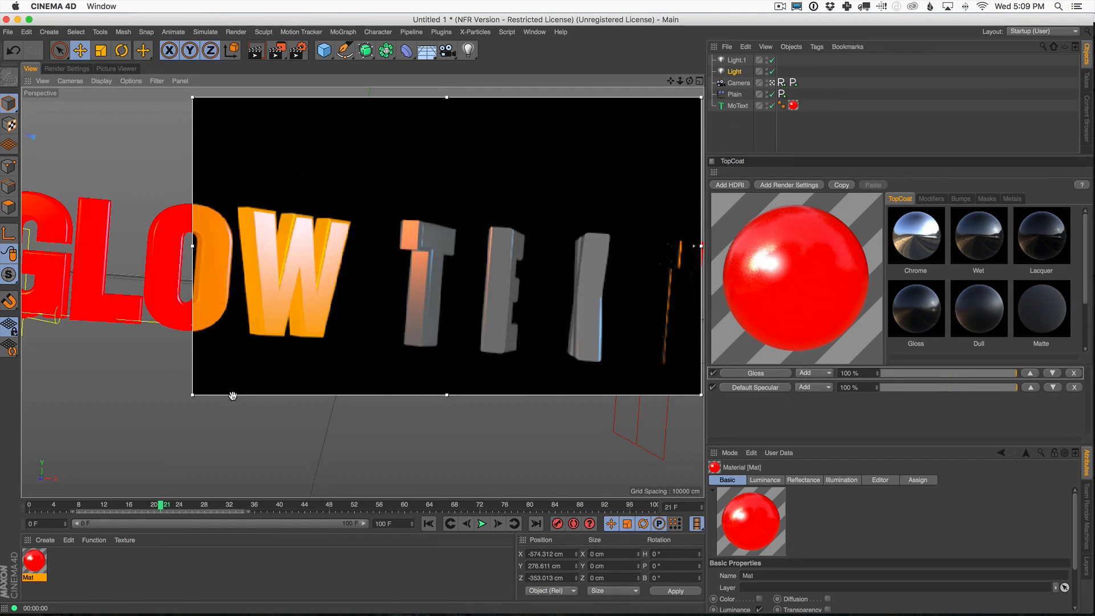
pyautogui.moveTo(193, 395); pyautogui.dragTo(47, 495)
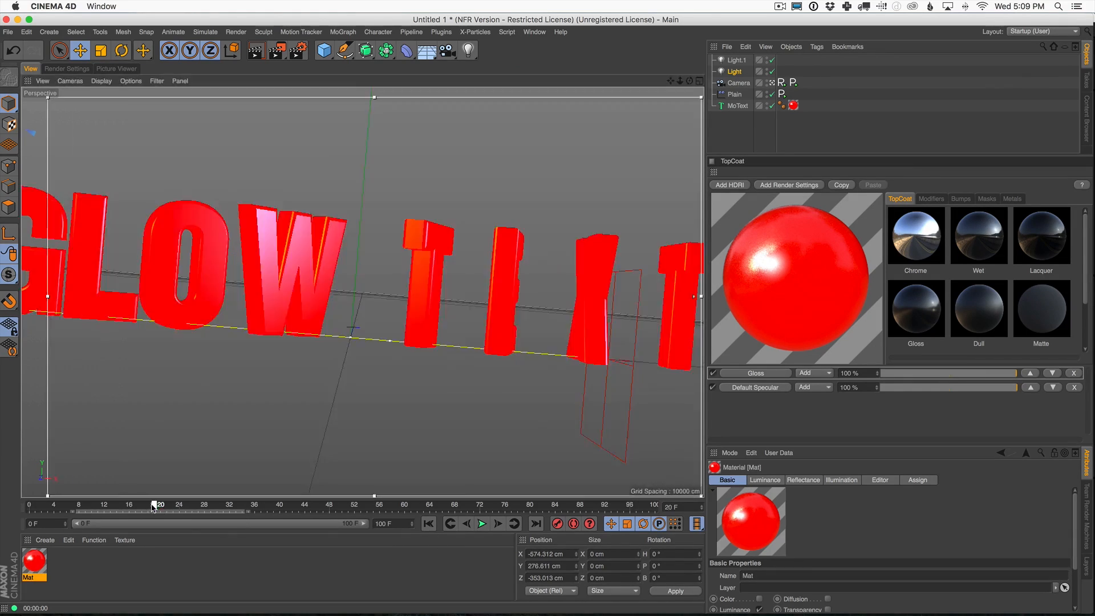
pyautogui.moveTo(160, 505); pyautogui.dragTo(129, 506)
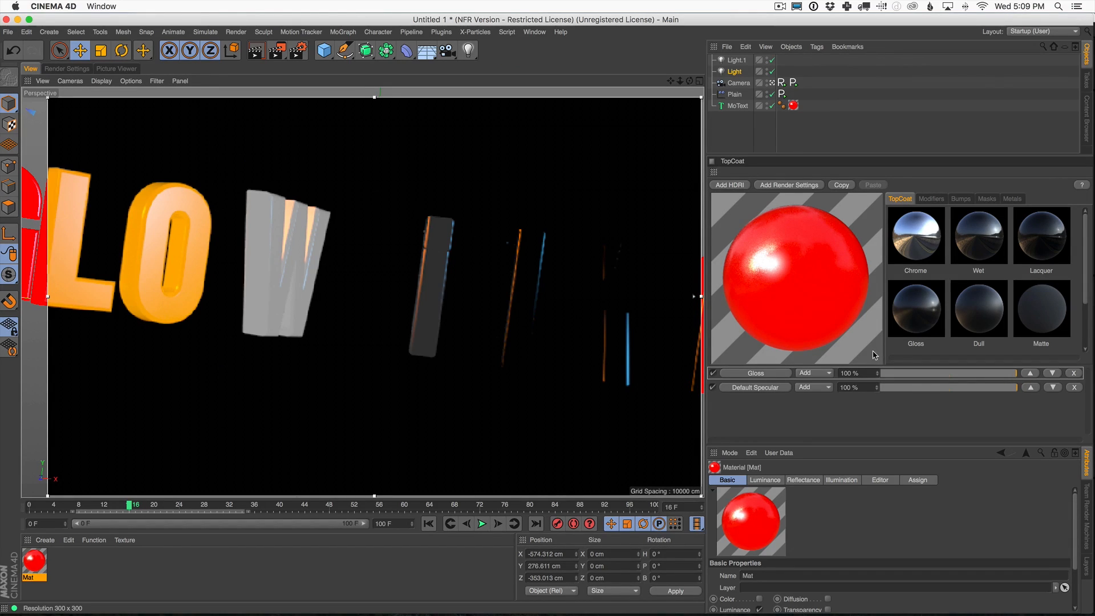
# Adjust the material's Fresnel amount with the TopCoat modifiers and disable its Default Specular layer.
pyautogui.click(929, 198)
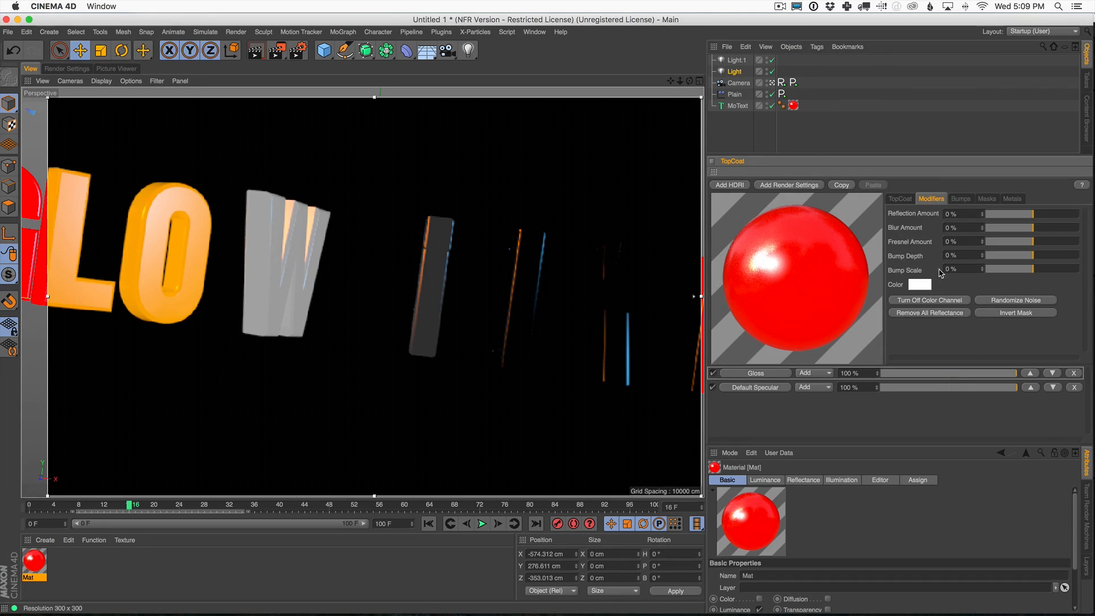
pyautogui.moveTo(1034, 242); pyautogui.dragTo(1033, 244)
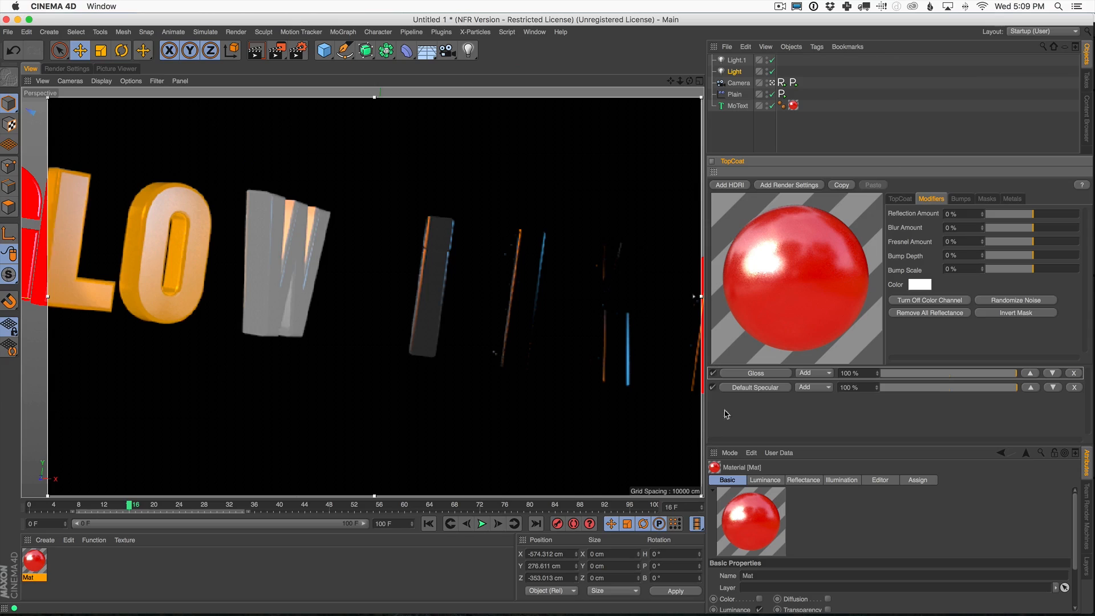
pyautogui.click(713, 388)
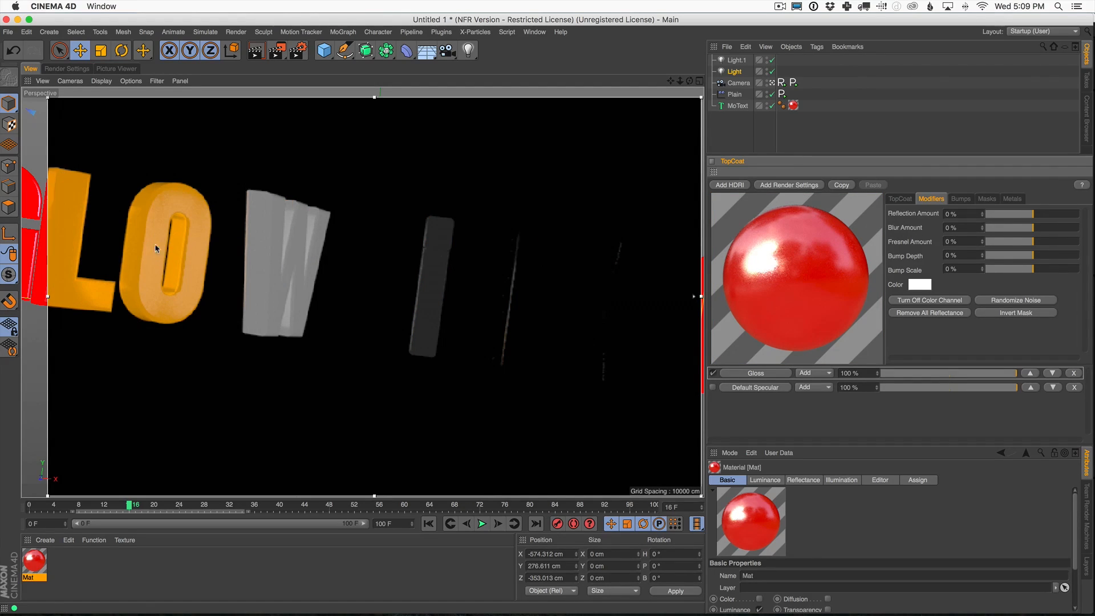
pyautogui.moveTo(1032, 241); pyautogui.dragTo(1023, 242)
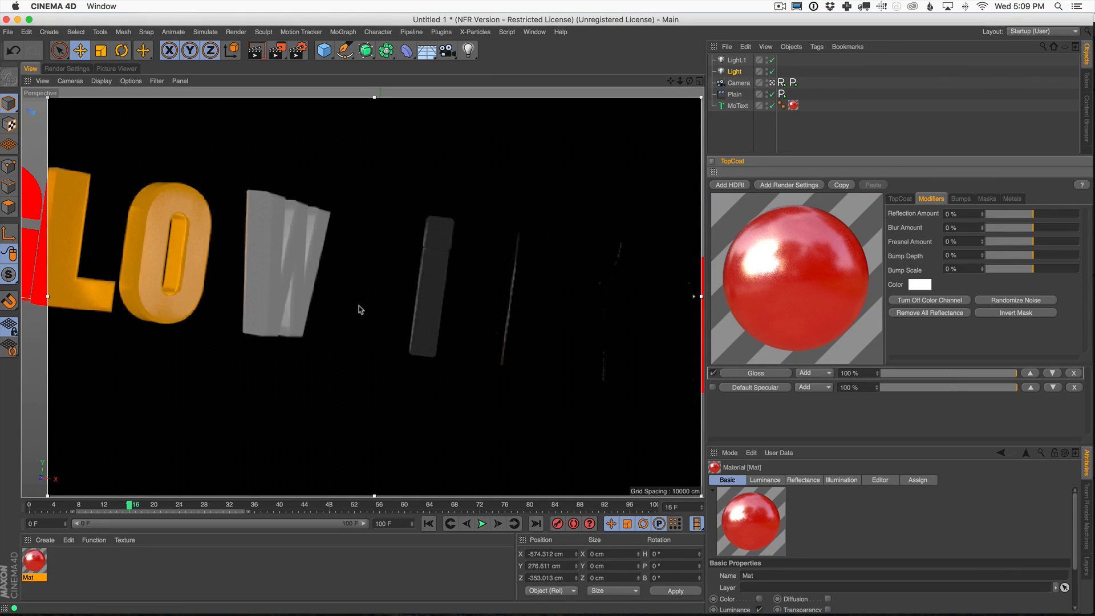
# Render the text at frame 20 and fine-tune the reflection's blur amount with the TopCoat modifiers.
pyautogui.moveTo(386, 508); pyautogui.dragTo(154, 513)
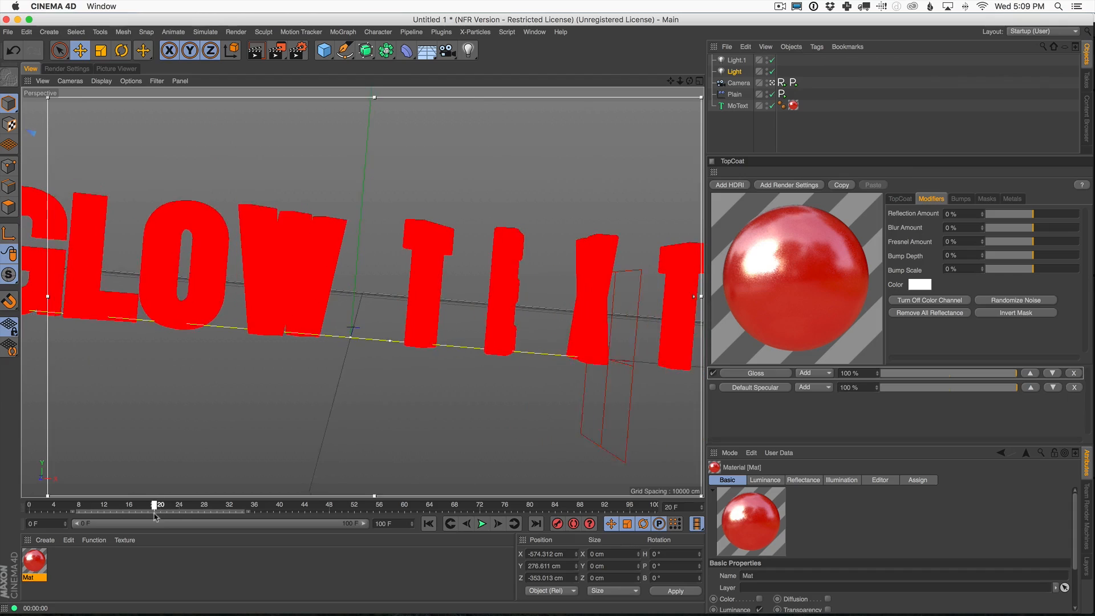
pyautogui.press('super+r')
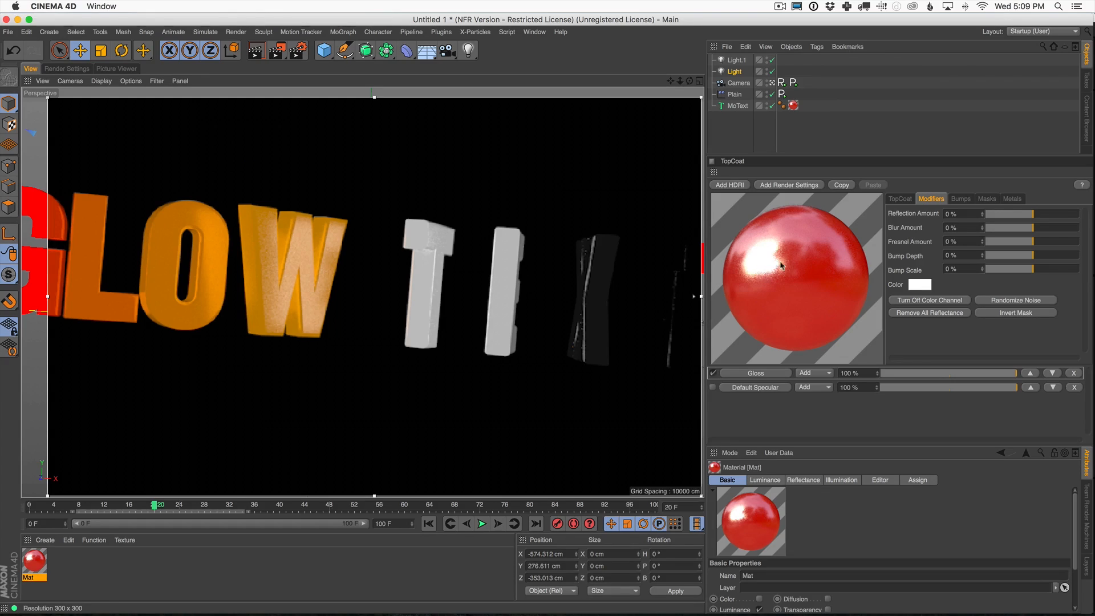
pyautogui.click(1030, 230)
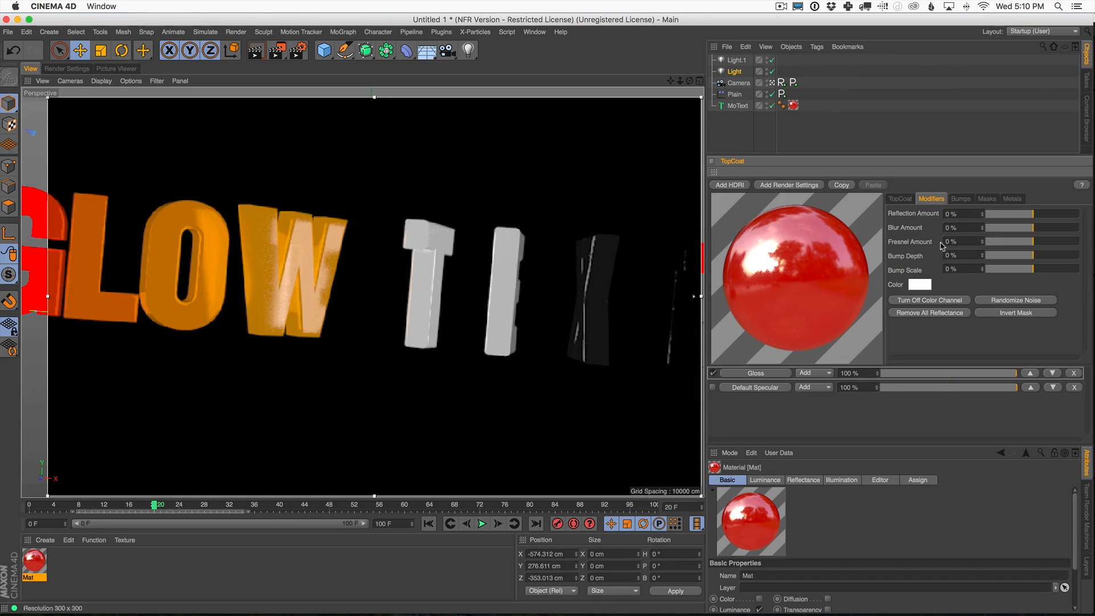
pyautogui.click(1034, 228)
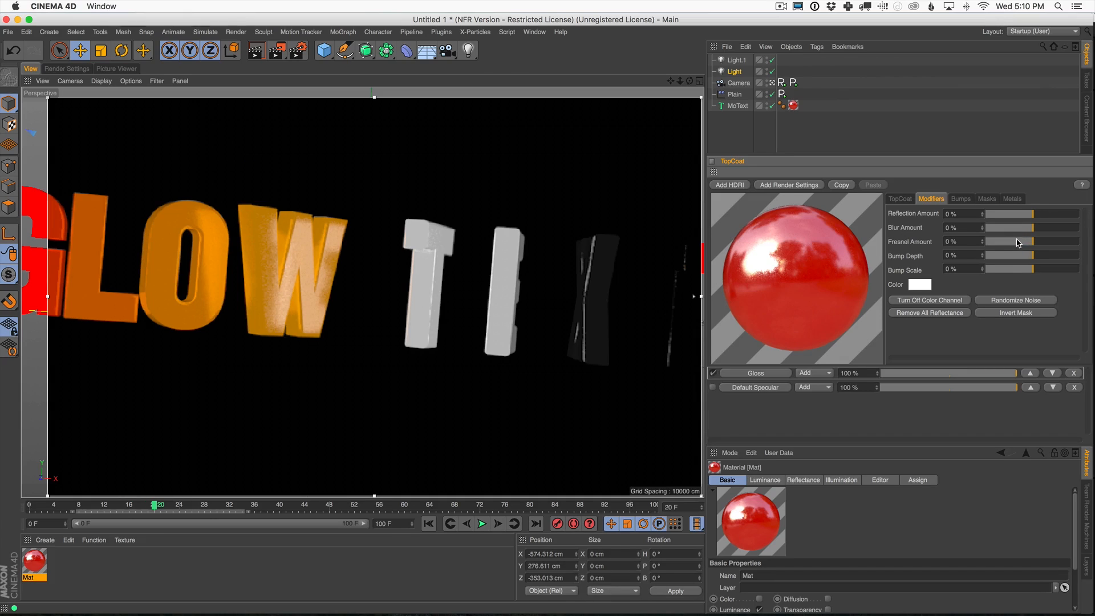
# Move the animation to frame 100 and set the renderer to Physical in the render settings.
pyautogui.moveTo(436, 505); pyautogui.dragTo(900, 502)
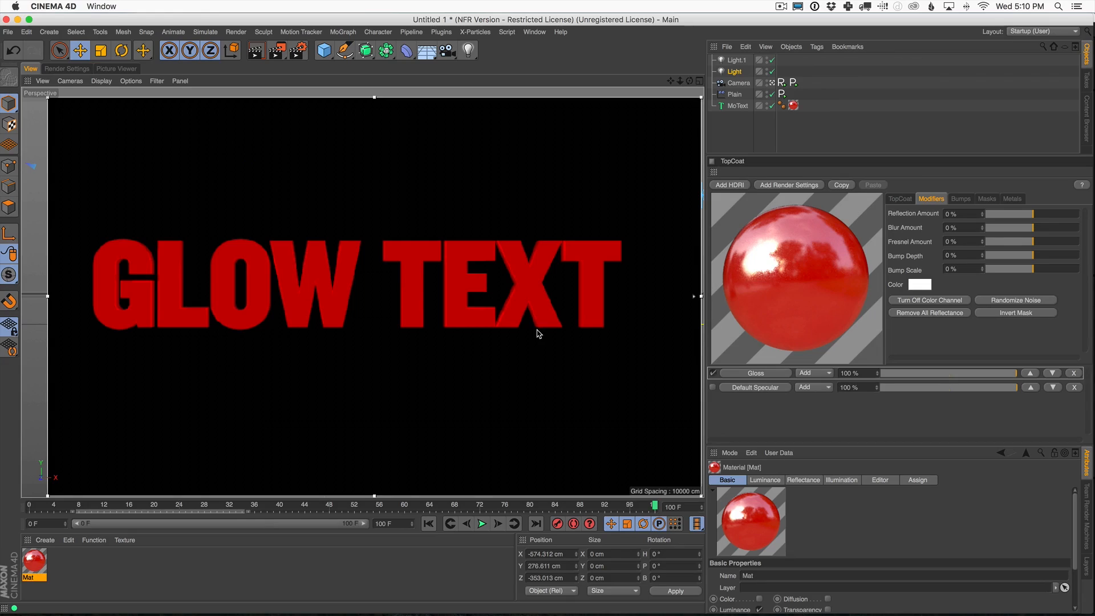
pyautogui.click(65, 69)
pyautogui.click(83, 94)
pyautogui.click(86, 104)
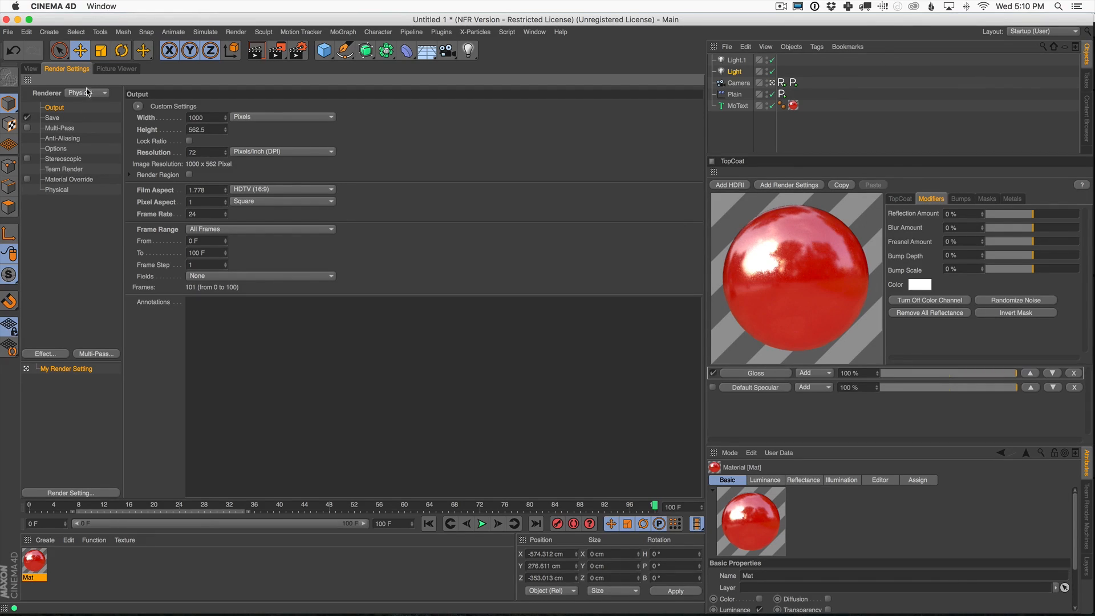
pyautogui.click(29, 69)
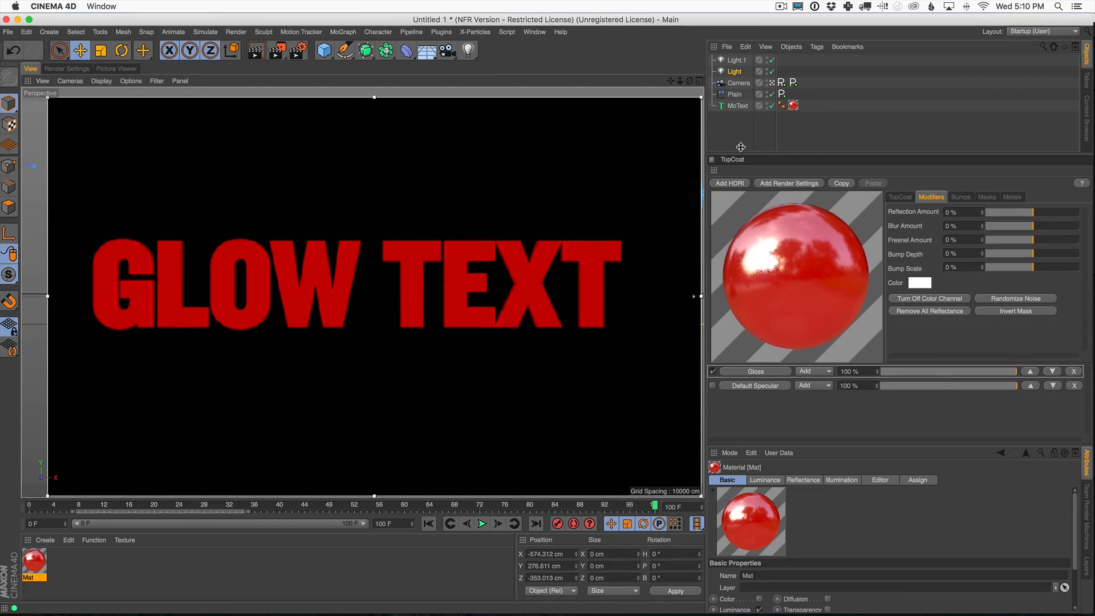
# Add the TopCoat render setting presets to the project, make LK Low the active one and return to the viewport.
pyautogui.moveTo(738, 154); pyautogui.dragTo(740, 139)
pyautogui.click(806, 171)
pyautogui.moveTo(118, 385); pyautogui.dragTo(115, 354)
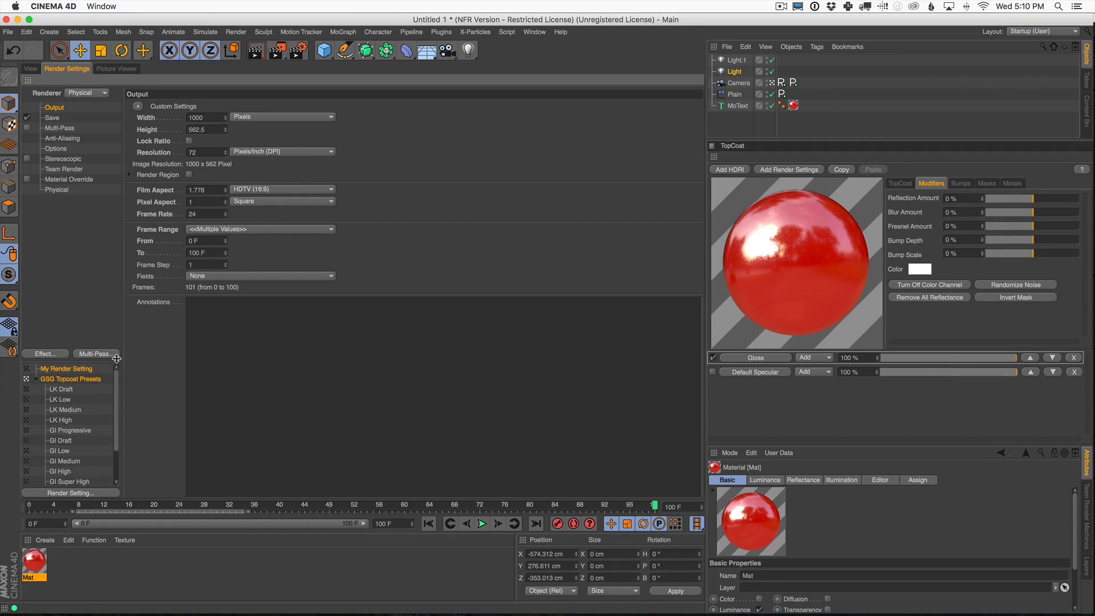
pyautogui.click(27, 400)
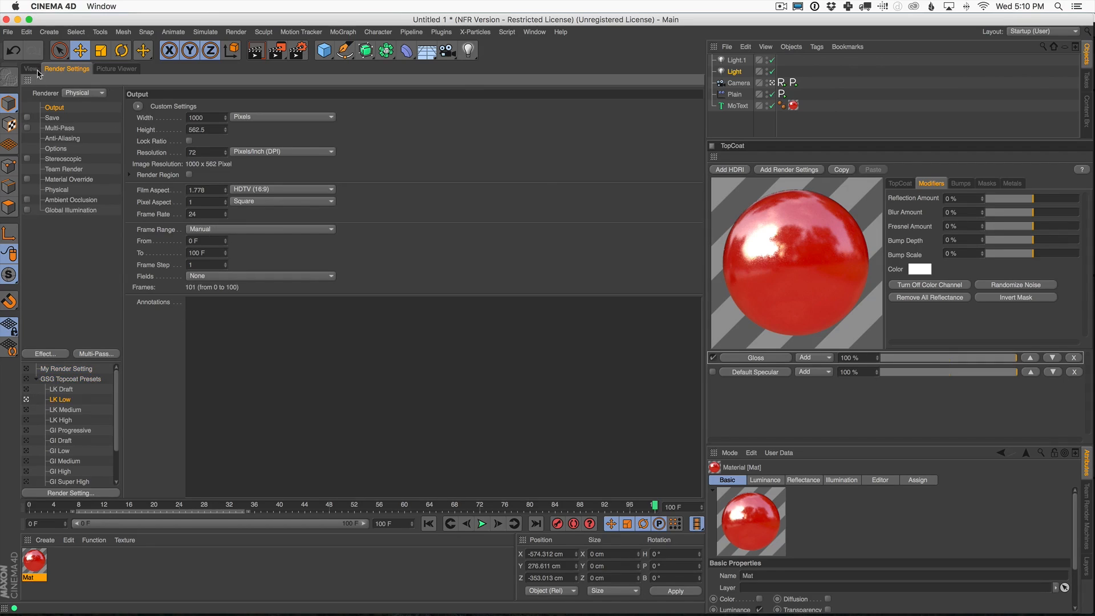
pyautogui.click(30, 69)
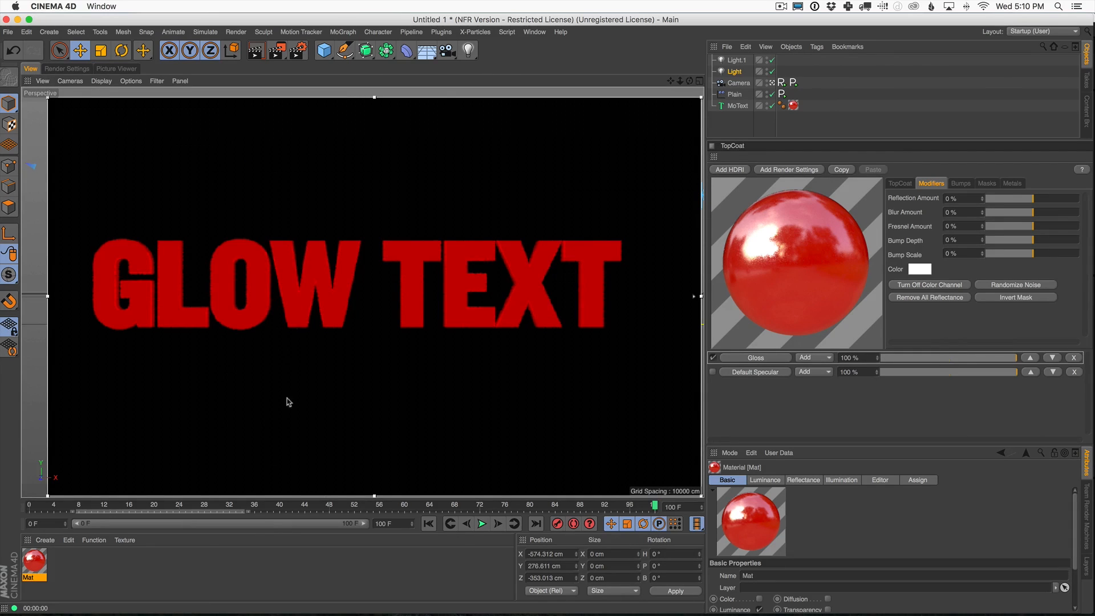
# Check the render at frames 21, 10, 73 and 100, and re-enable the material's Default Specular layer.
pyautogui.moveTo(281, 506); pyautogui.dragTo(161, 506)
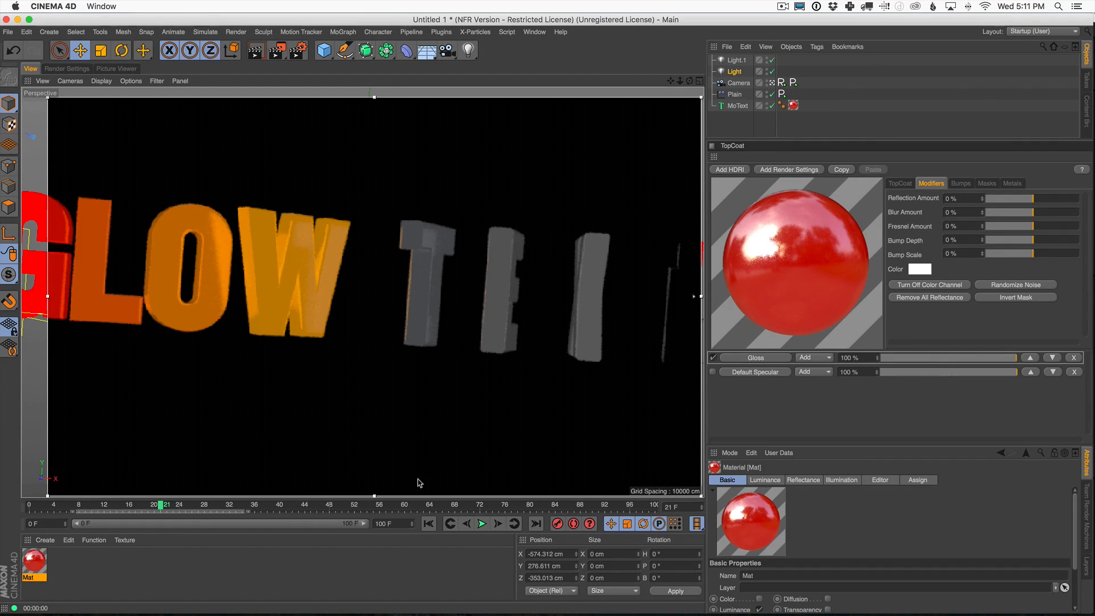
pyautogui.moveTo(142, 504); pyautogui.dragTo(93, 505)
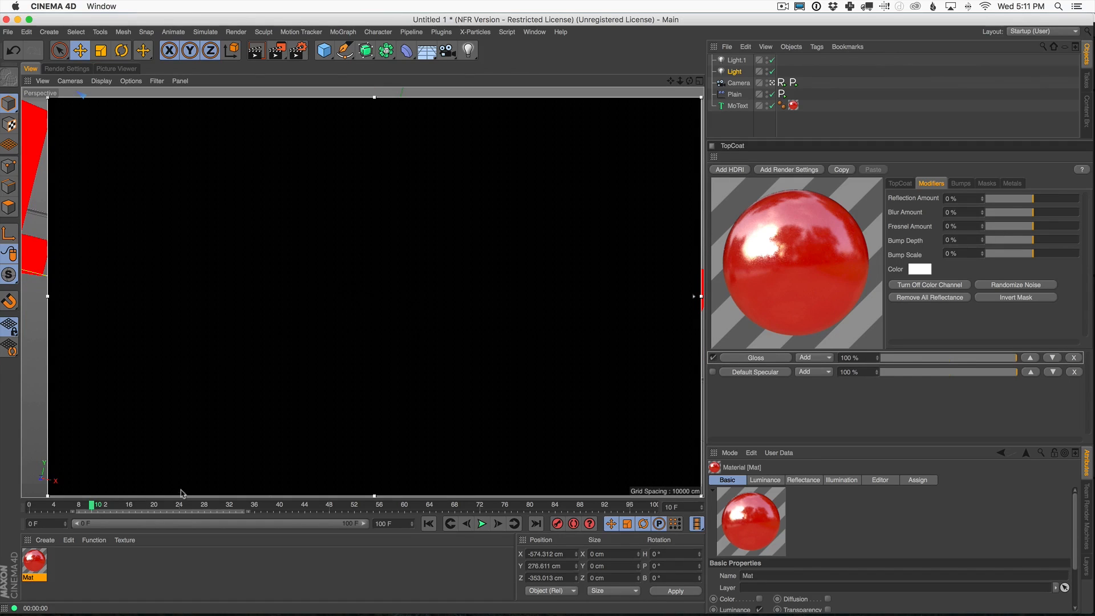
pyautogui.moveTo(317, 513); pyautogui.dragTo(486, 505)
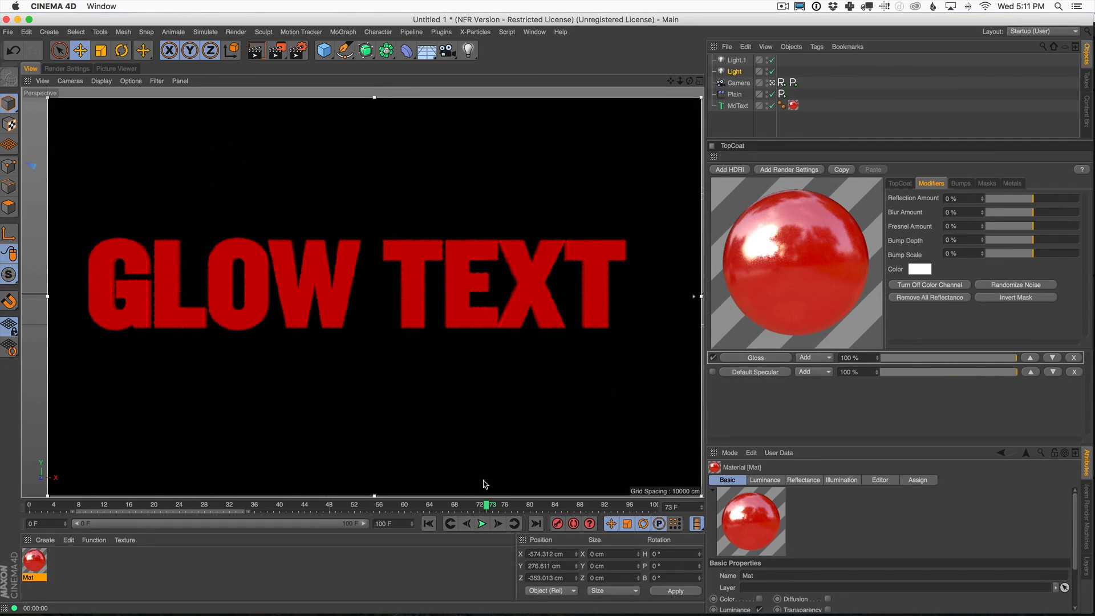
pyautogui.moveTo(559, 505); pyautogui.dragTo(655, 505)
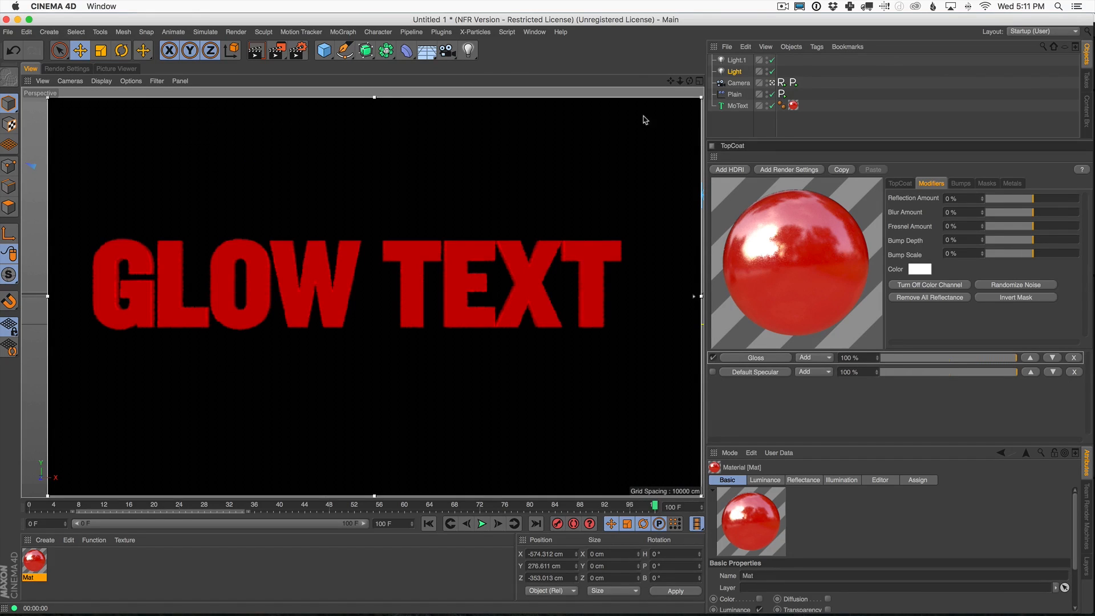
pyautogui.click(713, 374)
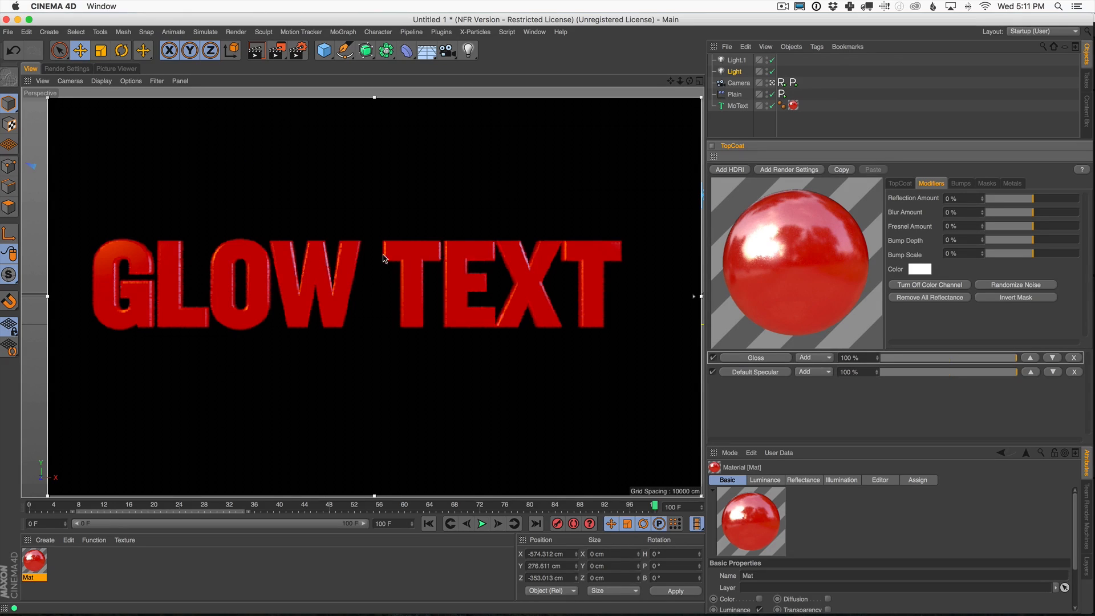
# Add a third light and place it above and in front of the text, at about X 17, Y 275, Z -606 cm.
pyautogui.moveTo(466, 53); pyautogui.dragTo(500, 65)
pyautogui.moveTo(366, 246); pyautogui.dragTo(375, 156)
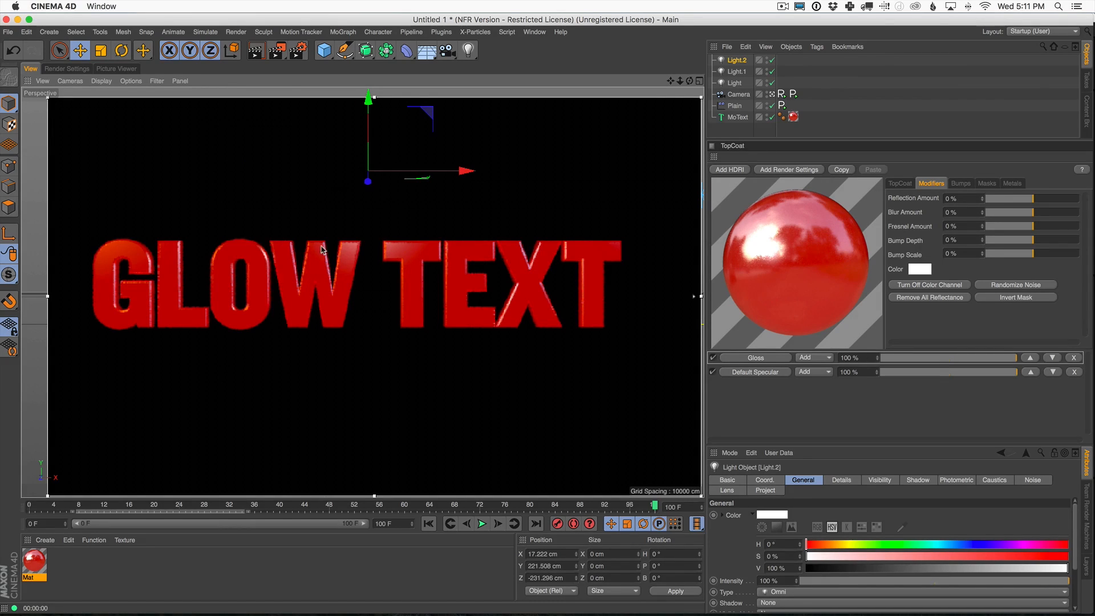
pyautogui.moveTo(368, 183); pyautogui.dragTo(371, 91)
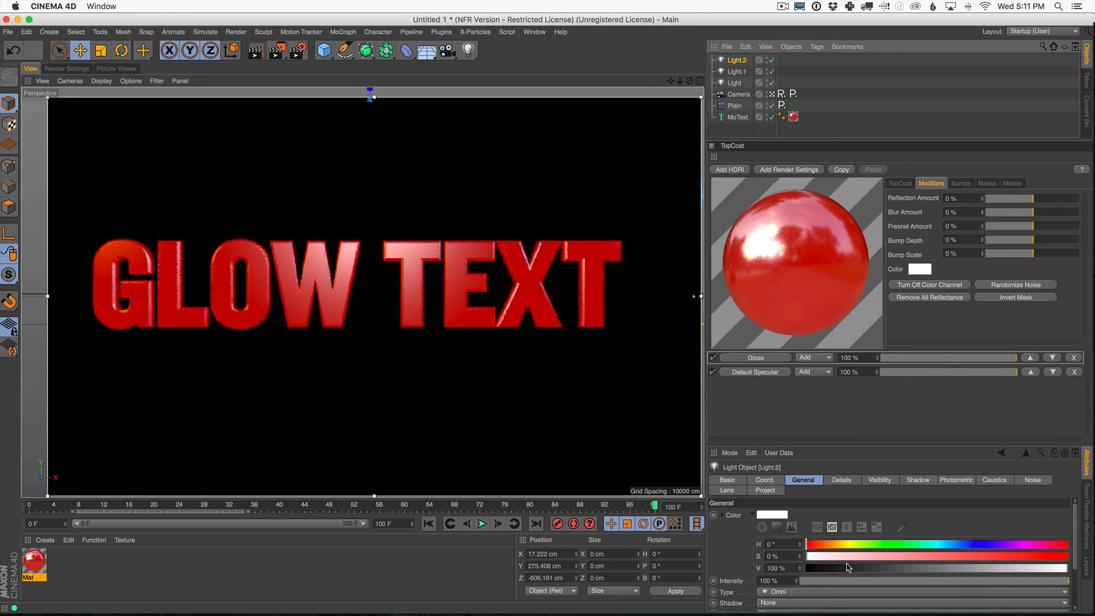
# Give the new light a light blue colour with hue 198° and saturation 58 %, and set its intensity to 42 %.
pyautogui.click(825, 581)
pyautogui.moveTo(837, 584); pyautogui.dragTo(892, 583)
pyautogui.moveTo(959, 546); pyautogui.dragTo(951, 545)
pyautogui.click(958, 557)
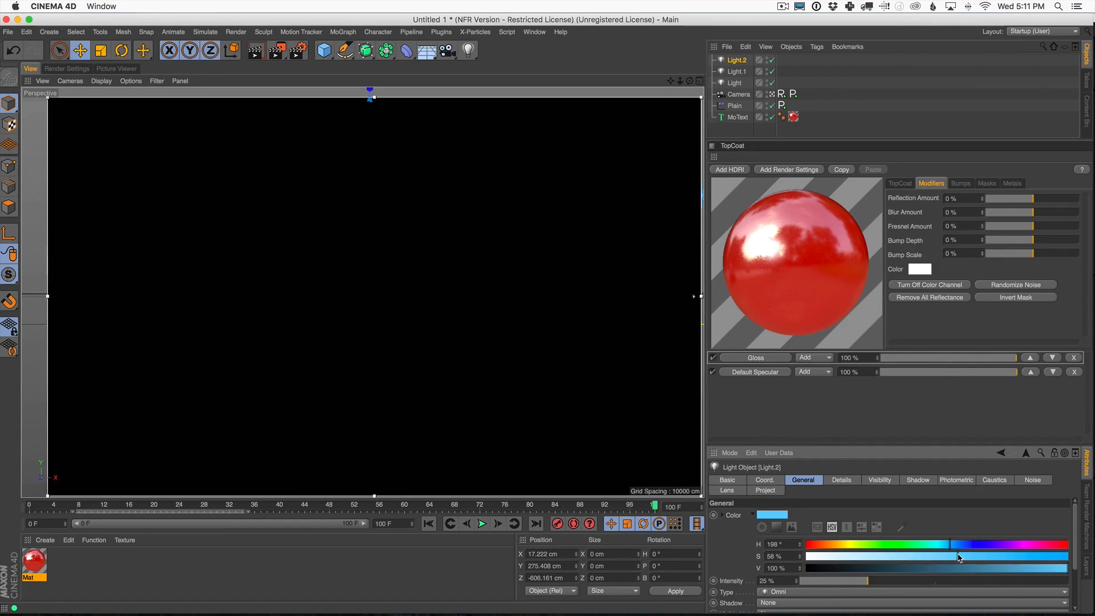
pyautogui.click(897, 583)
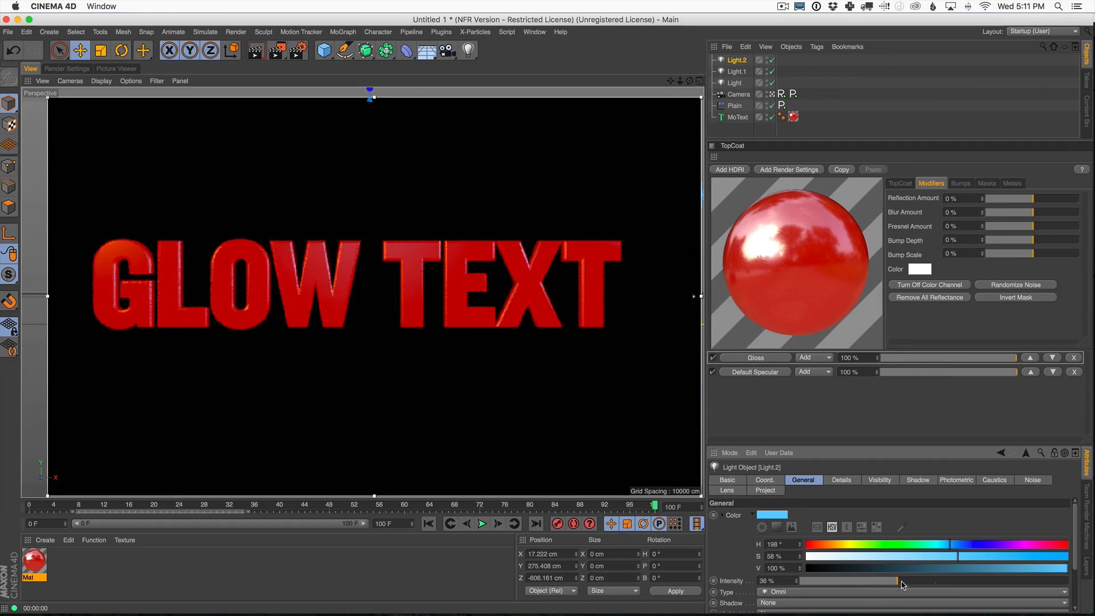
pyautogui.click(913, 582)
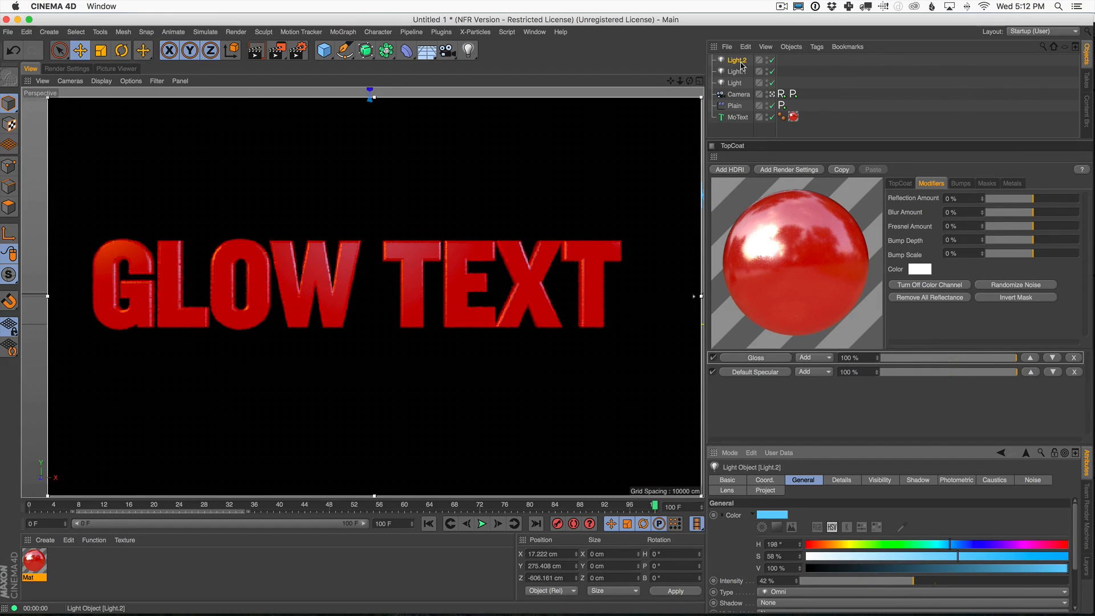
# Toggle the new light off and on to compare its effect on the rendered text.
pyautogui.click(772, 60)
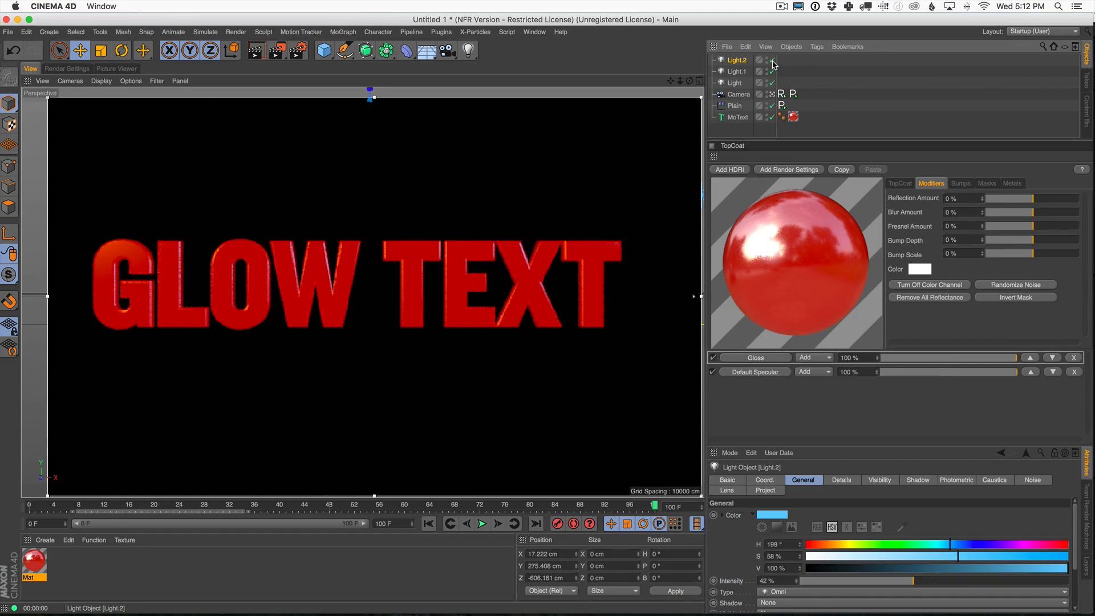
pyautogui.click(773, 60)
pyautogui.click(773, 60)
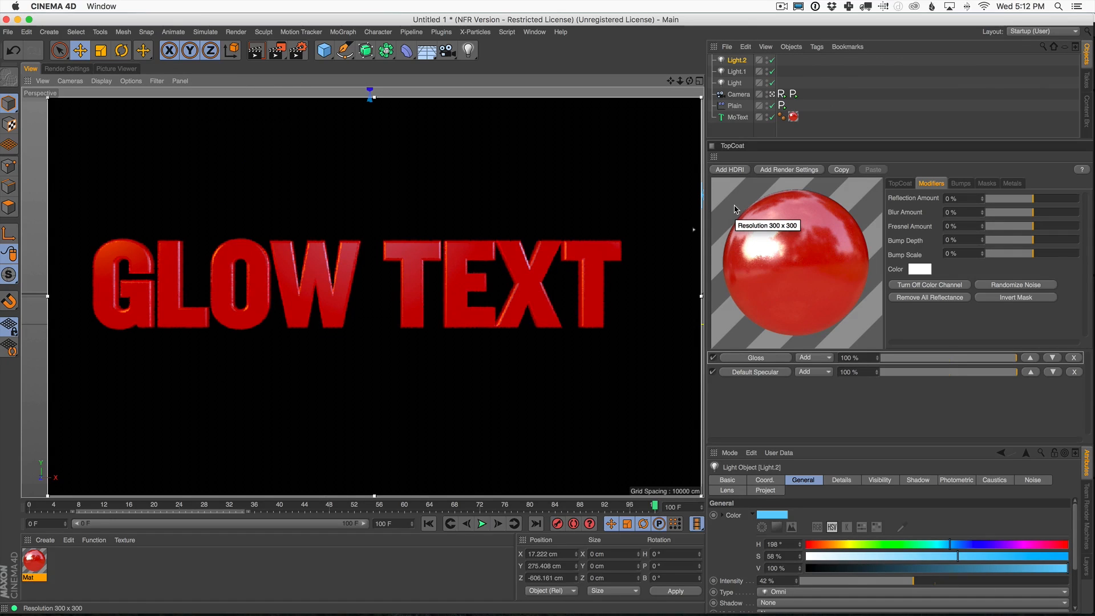
# Preview the rendered text at frame 68.
pyautogui.moveTo(396, 505); pyautogui.dragTo(455, 507)
pyautogui.press('super+r')
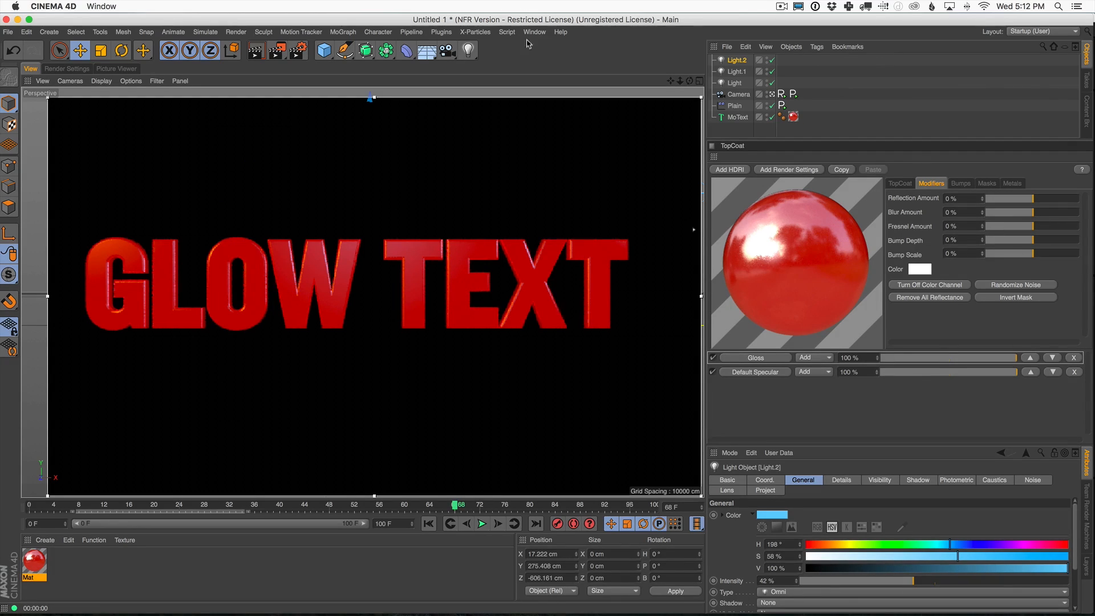
# Add a plane as a floor, scale it to about 4894 cm square and lower it to about Y -12.8 cm beneath the text.
pyautogui.moveTo(326, 52); pyautogui.dragTo(434, 89)
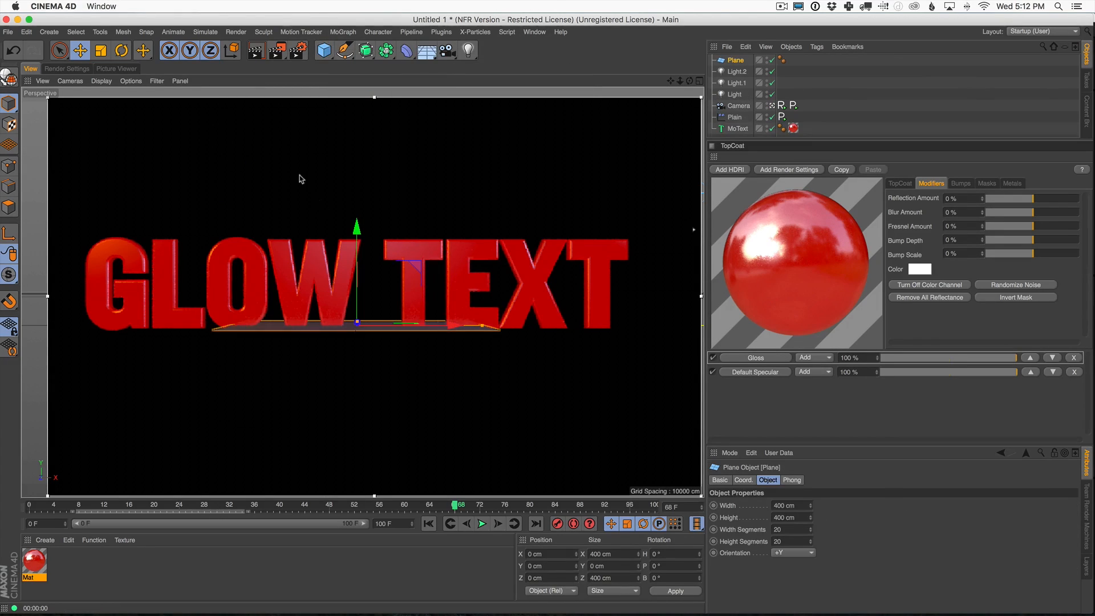
pyautogui.press('t')
pyautogui.moveTo(319, 204); pyautogui.dragTo(749, 216)
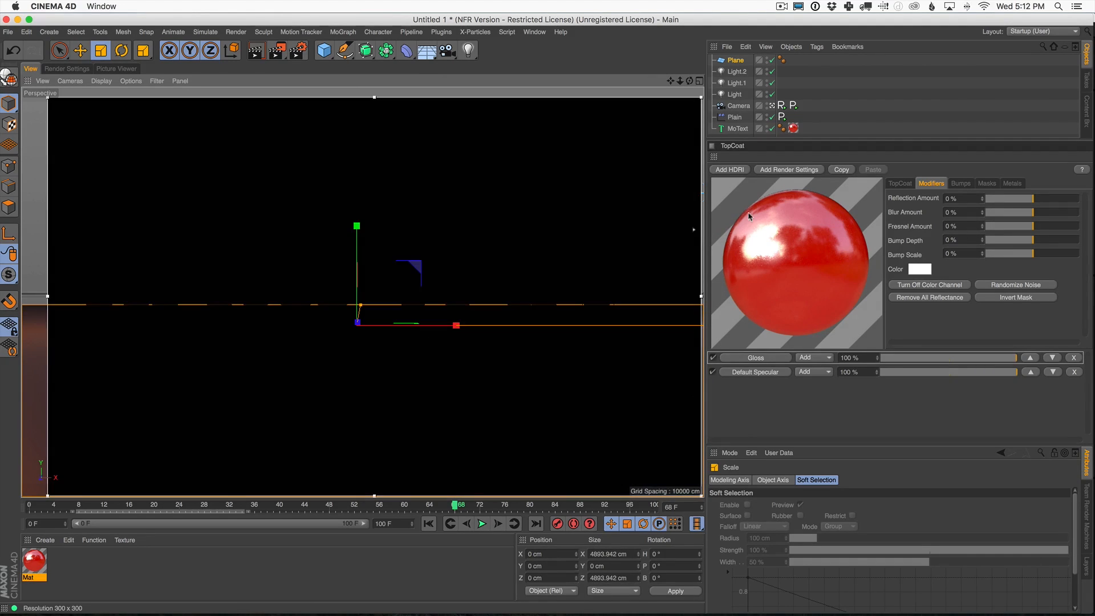
pyautogui.press('e')
pyautogui.moveTo(356, 231); pyautogui.dragTo(376, 234)
pyautogui.click(735, 62)
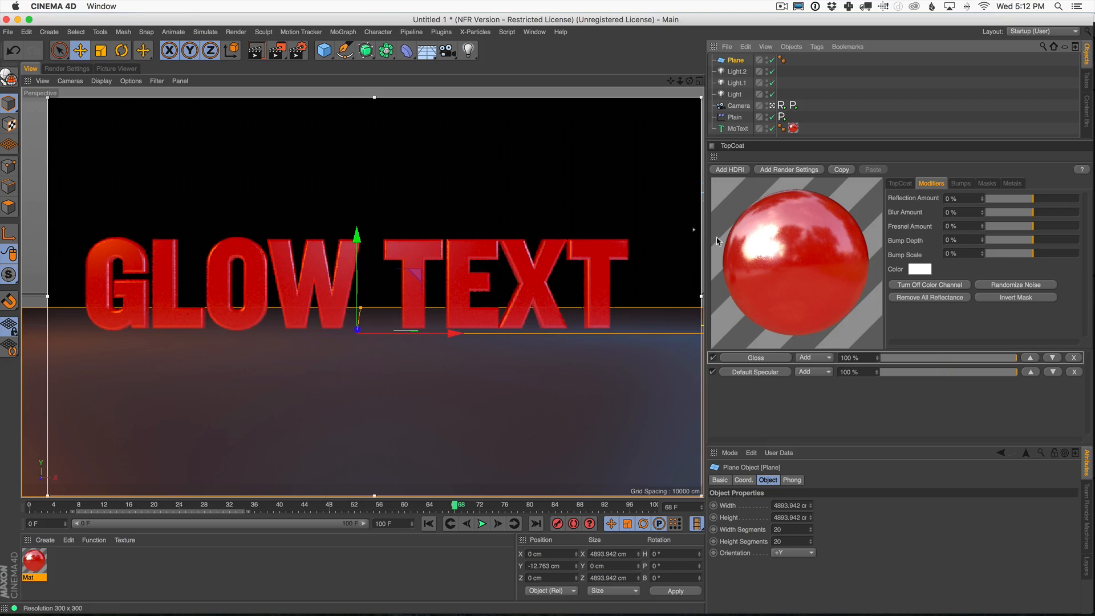
# Leave the scene camera's view for a high overview of the plane, and display the shaded objects with their polygon lines.
pyautogui.click(772, 105)
pyautogui.scroll(-6, 442, 309)
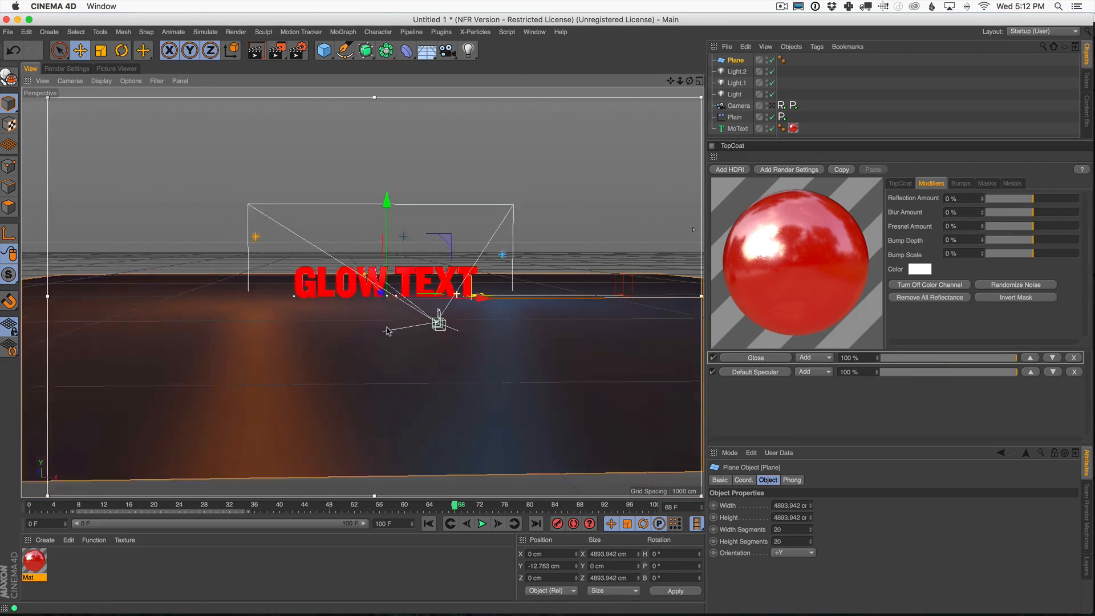
pyautogui.moveTo(277, 47); pyautogui.dragTo(331, 315)
pyautogui.keyDown('alt'); pyautogui.moveTo(443, 313); pyautogui.dragTo(491, 405); pyautogui.keyUp('alt')
pyautogui.scroll(-5, 533, 350)
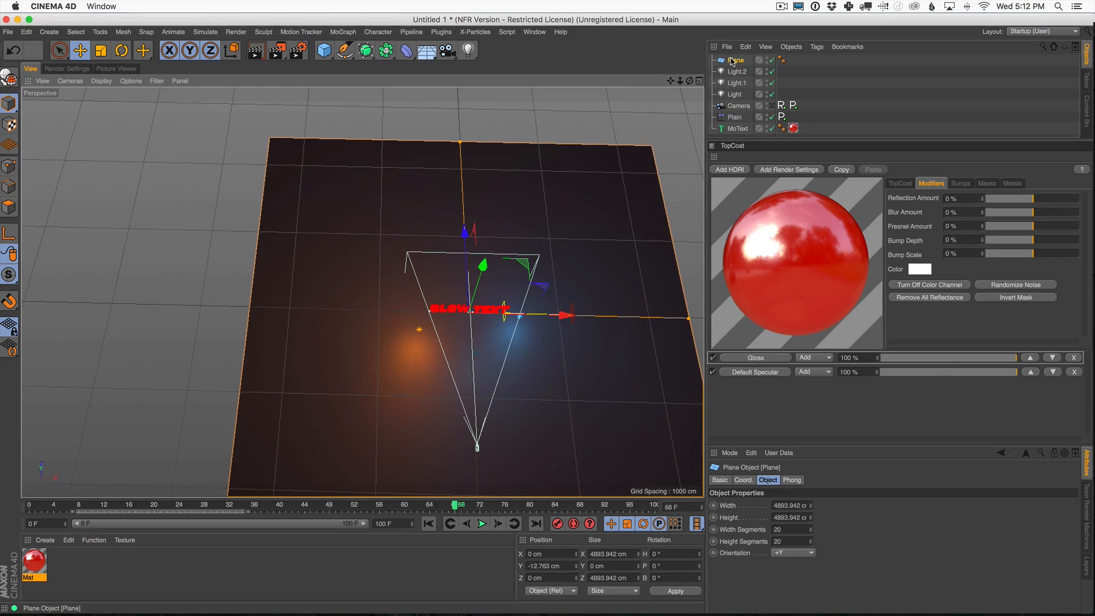
pyautogui.click(154, 84)
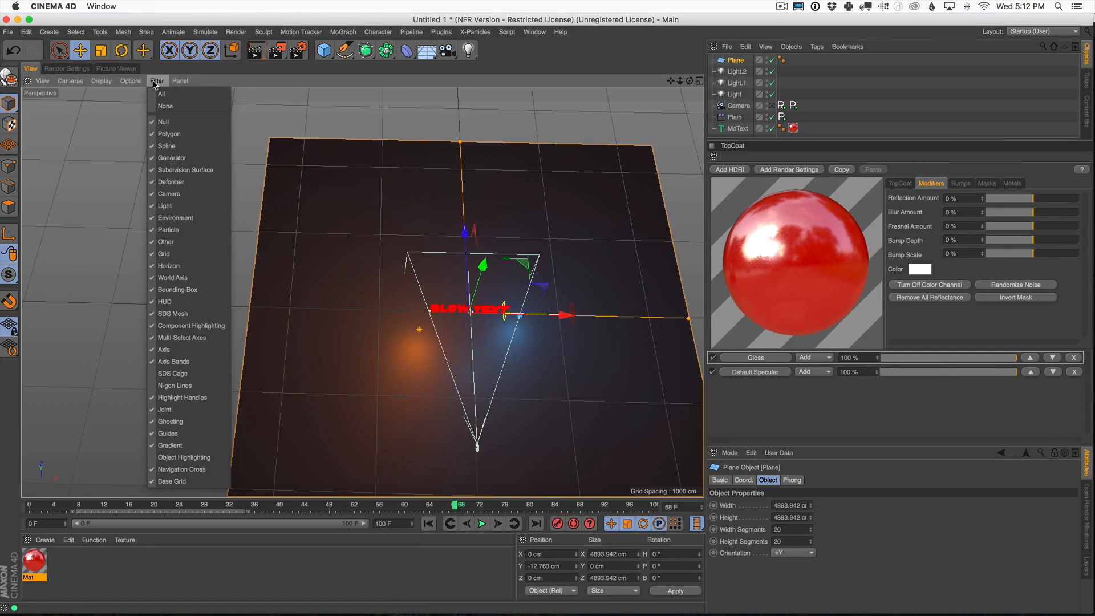
pyautogui.click(127, 111)
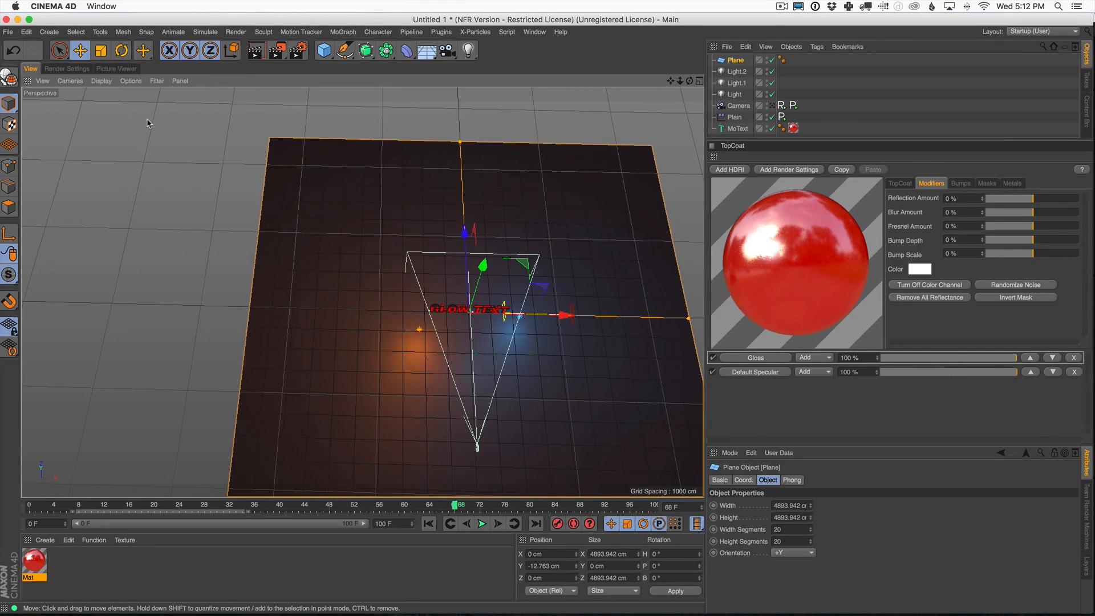
# Set the floor plane's width segments and height segments to 43 each.
pyautogui.scroll(5, 507, 253)
pyautogui.keyDown('alt'); pyautogui.moveTo(556, 309); pyautogui.dragTo(522, 244, button='middle'); pyautogui.keyUp('alt')
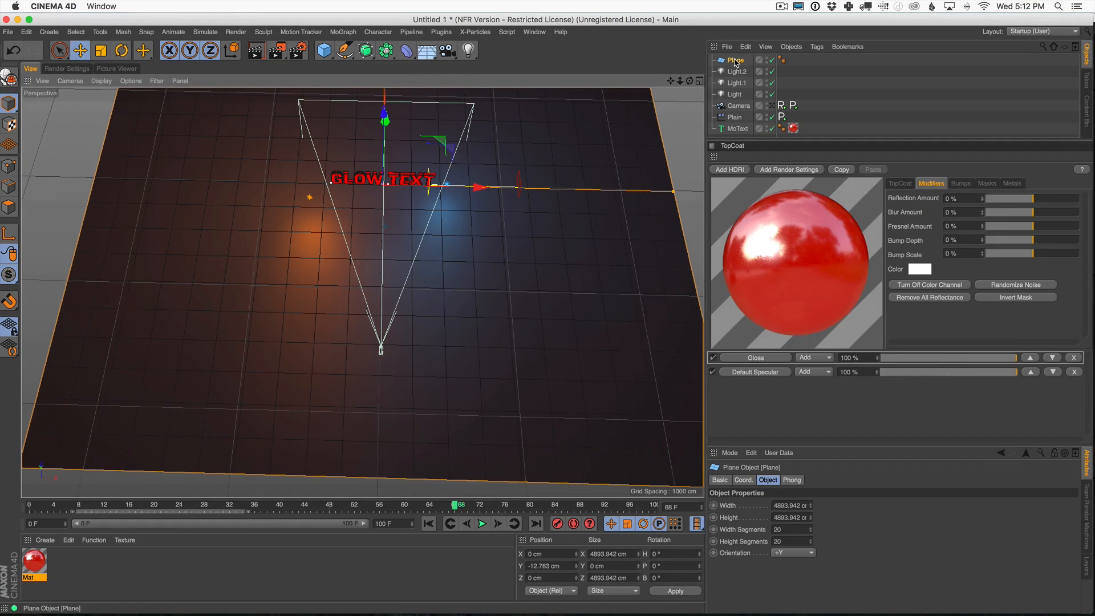
pyautogui.click(811, 528)
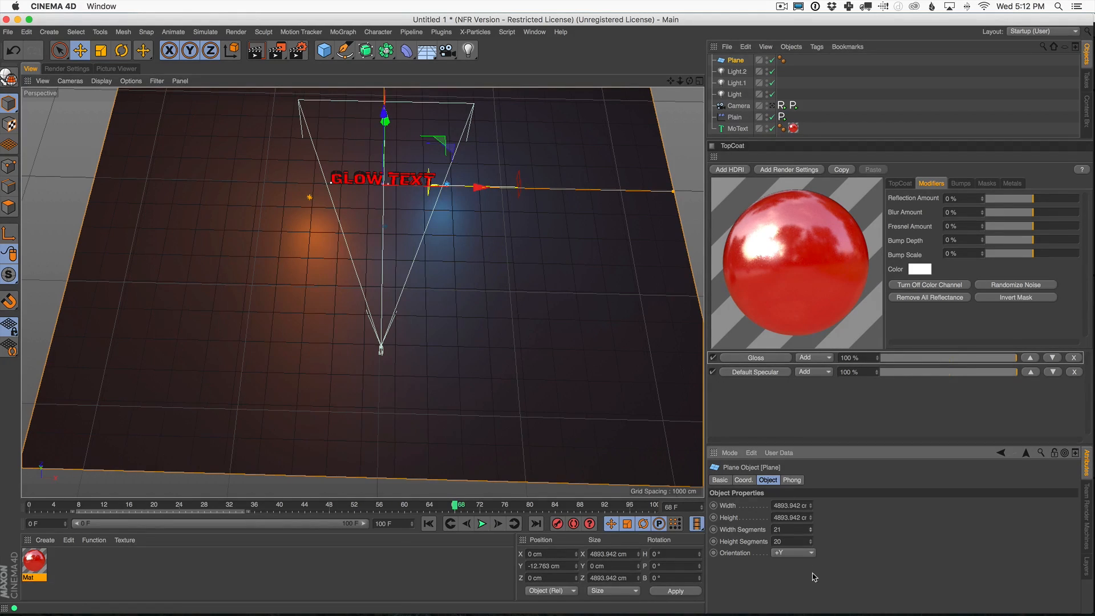
pyautogui.click(810, 540)
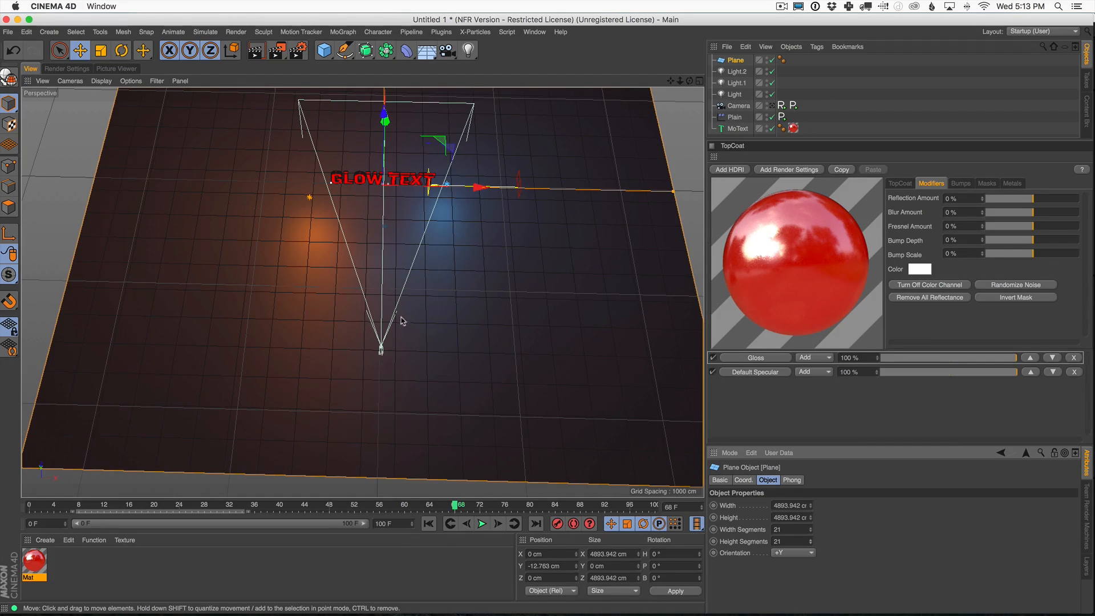
pyautogui.click(772, 106)
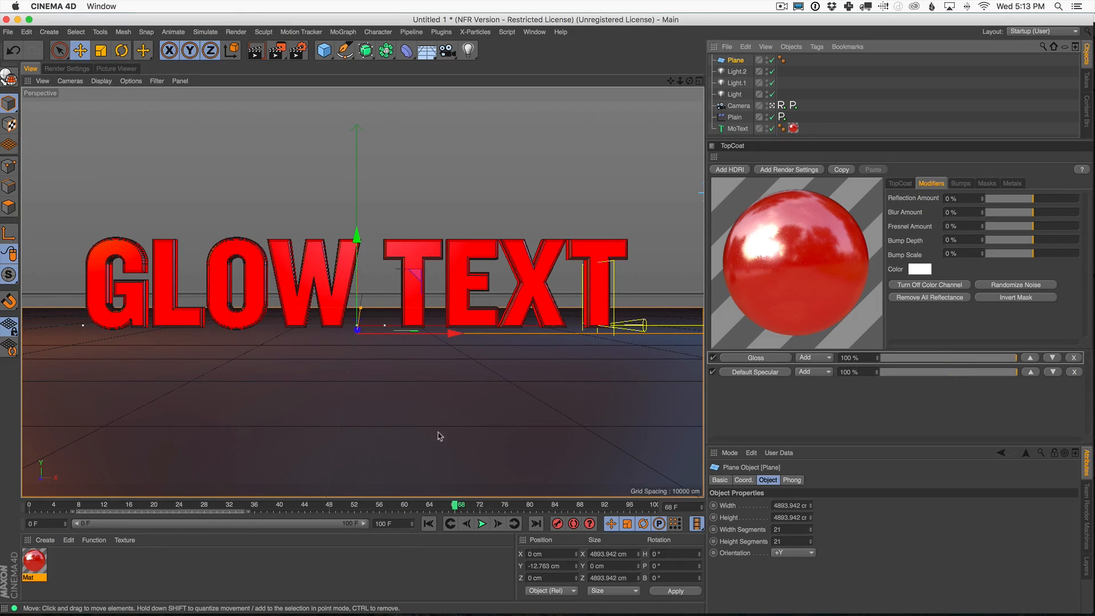
pyautogui.click(811, 532)
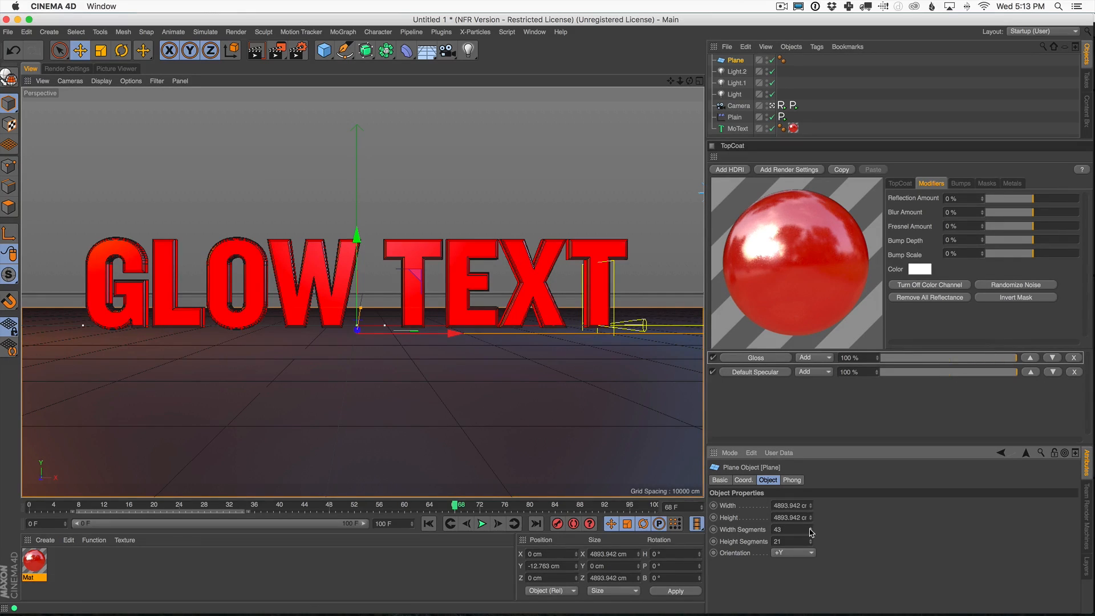
pyautogui.press('Return')
pyautogui.press('Return')
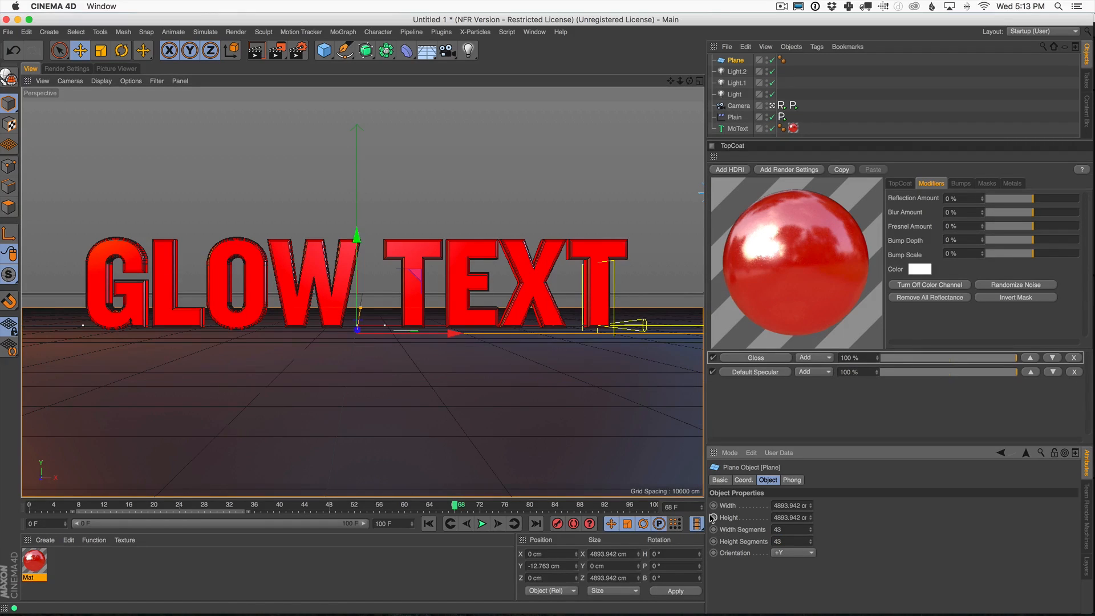
# Add a cube and place it inside a new MoGraph Cloner, viewed from outside the scene camera.
pyautogui.click(772, 106)
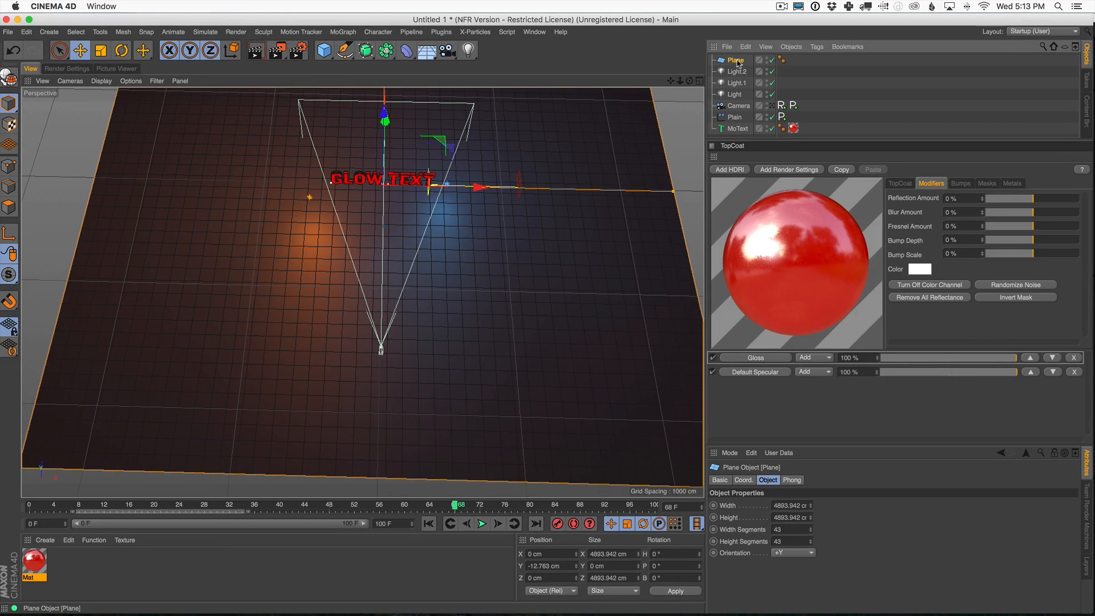
pyautogui.click(368, 52)
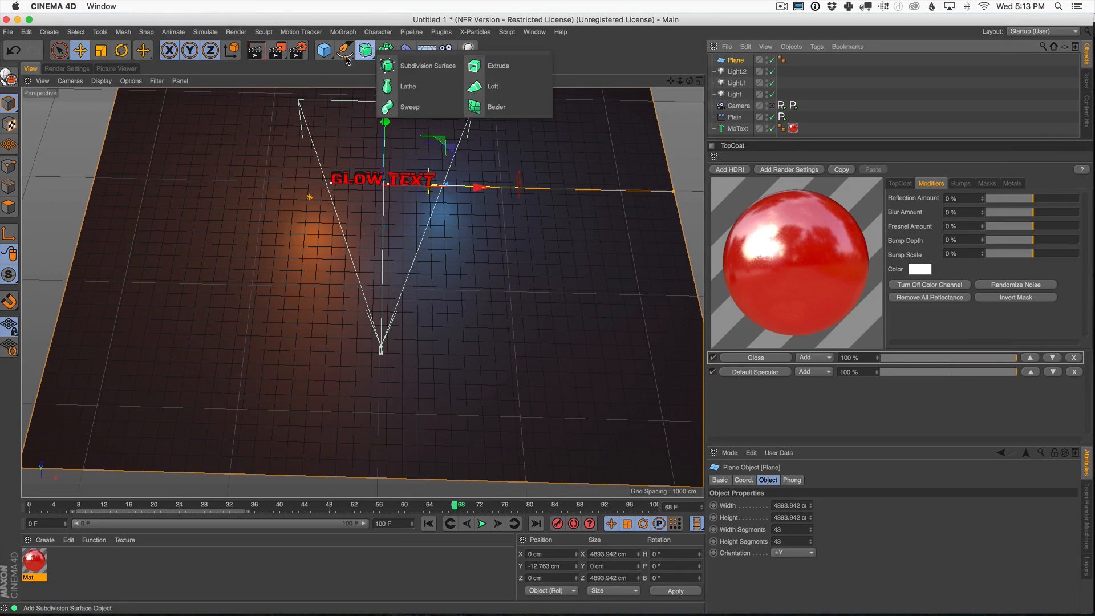
pyautogui.click(324, 50)
pyautogui.click(417, 66)
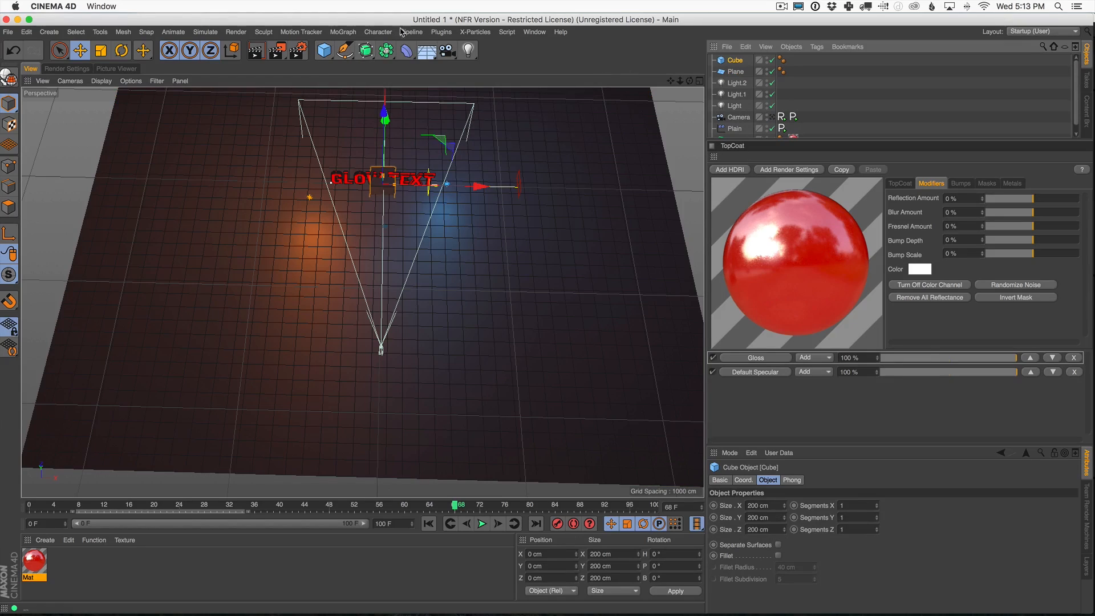
pyautogui.click(378, 32)
pyautogui.moveTo(350, 33)
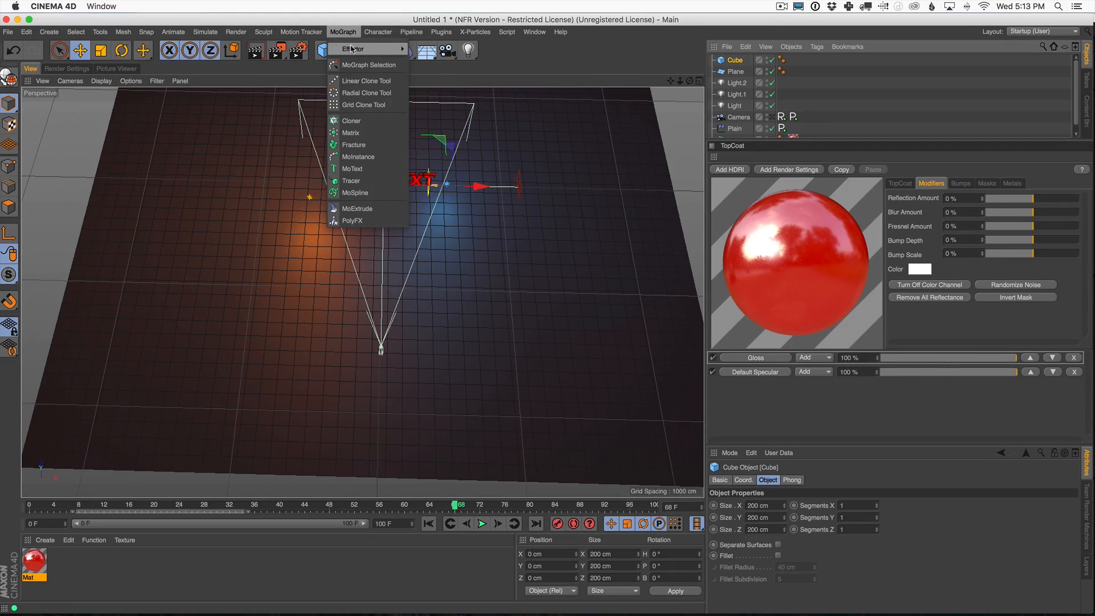
pyautogui.keyDown('alt'); pyautogui.click(369, 121); pyautogui.keyUp('alt')
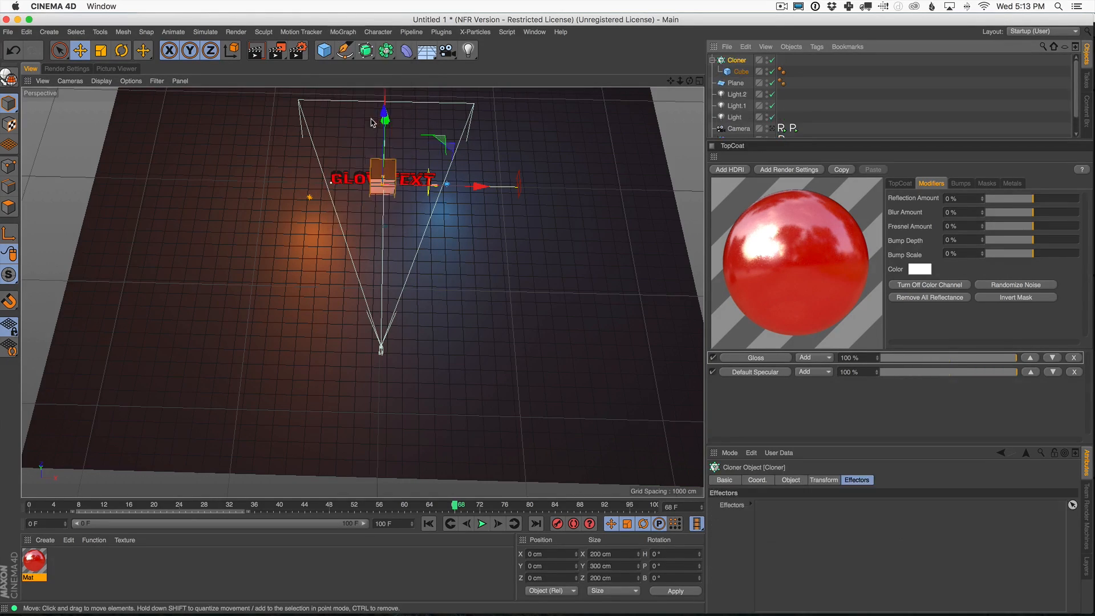
pyautogui.click(741, 72)
pyautogui.click(736, 61)
pyautogui.click(741, 73)
pyautogui.click(735, 62)
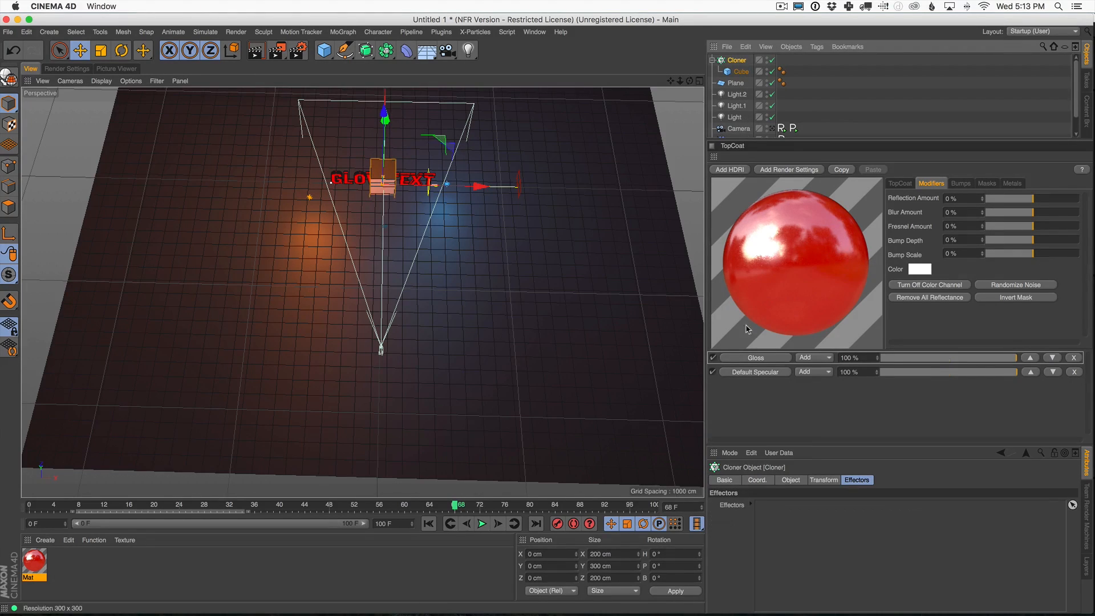
# Set the Cloner to Object mode with the plane as its object and Polygon Center as the distribution.
pyautogui.click(793, 481)
pyautogui.click(767, 505)
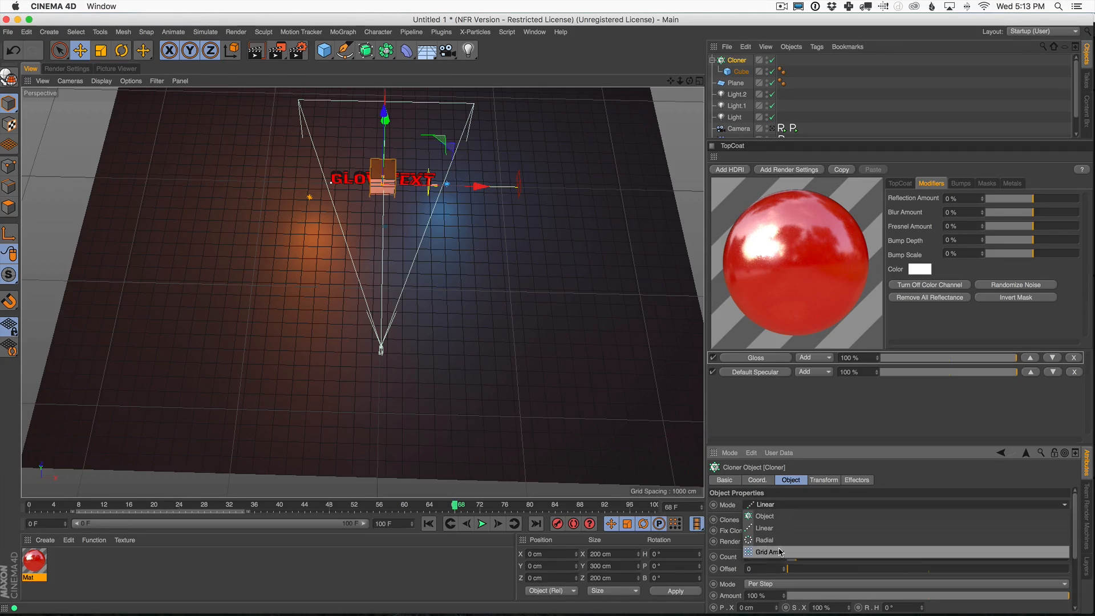
pyautogui.click(780, 516)
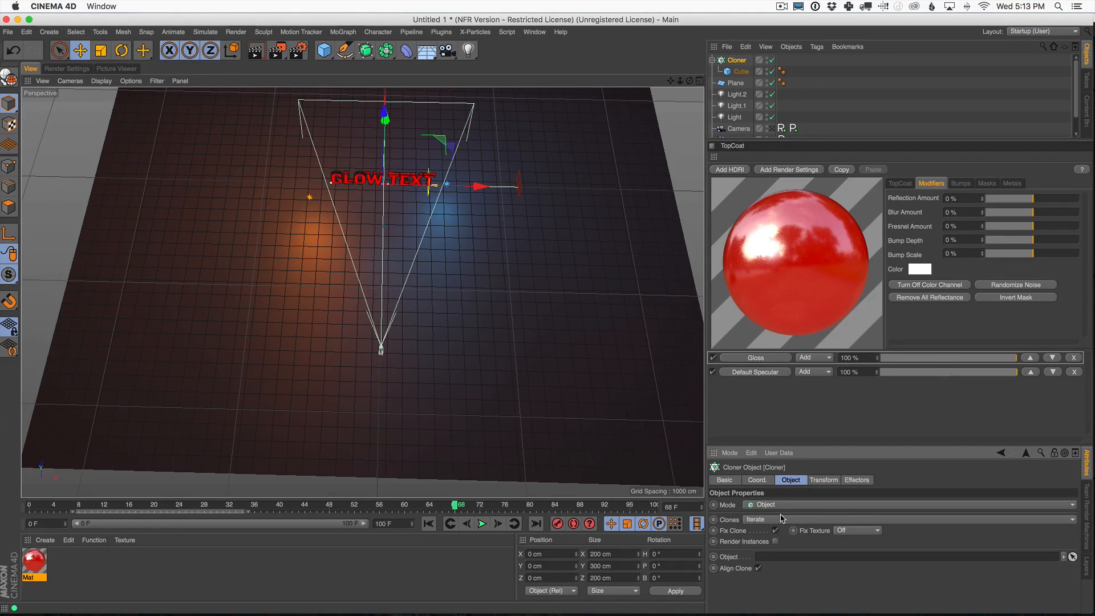
pyautogui.moveTo(740, 84); pyautogui.dragTo(801, 560)
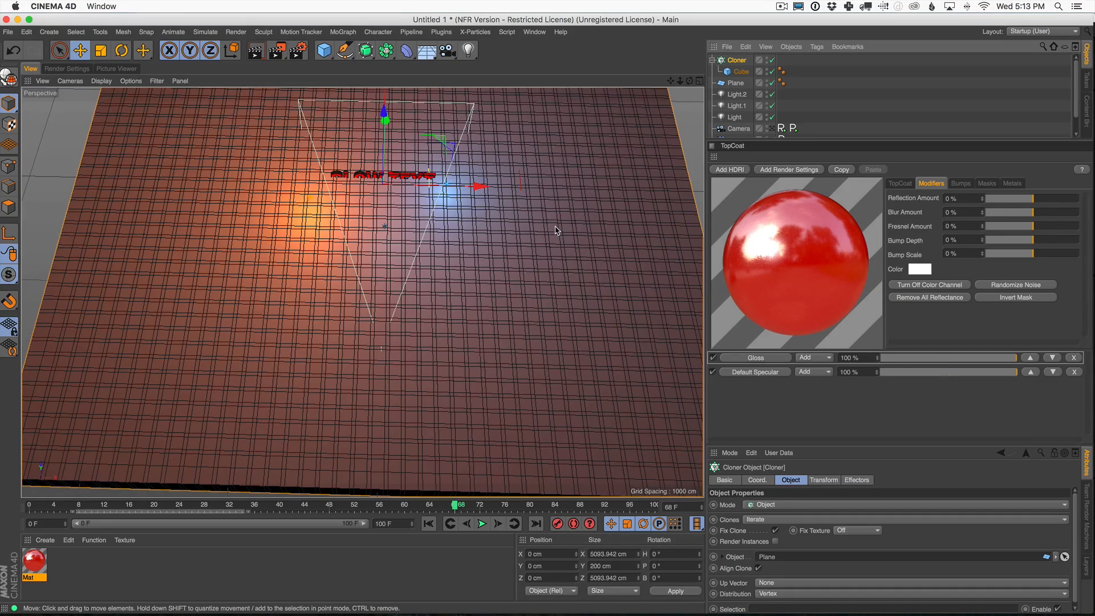
pyautogui.click(737, 85)
pyautogui.click(737, 60)
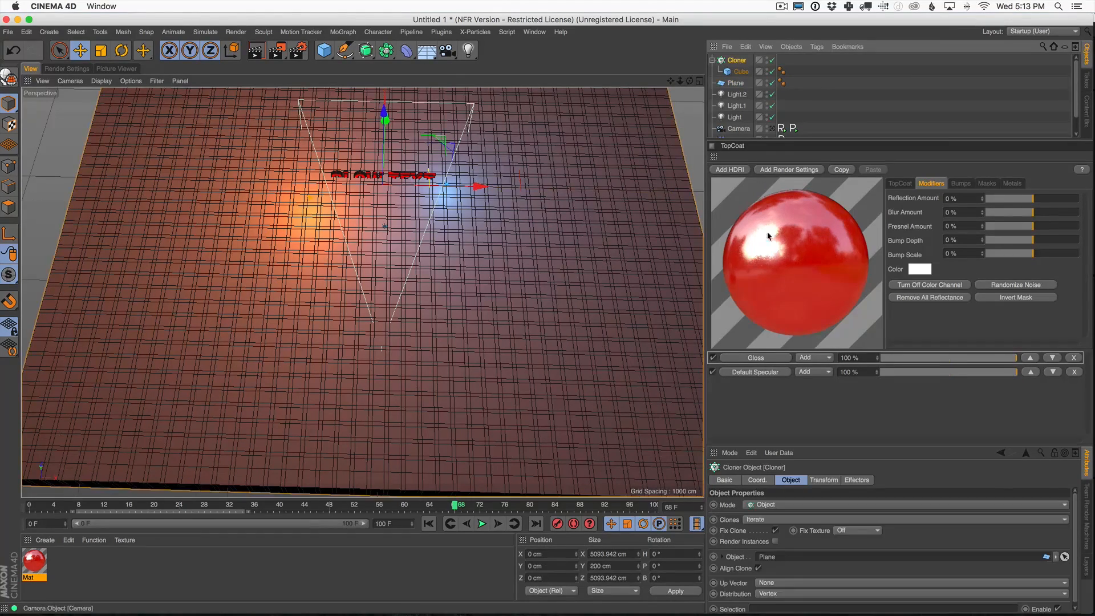
pyautogui.click(777, 594)
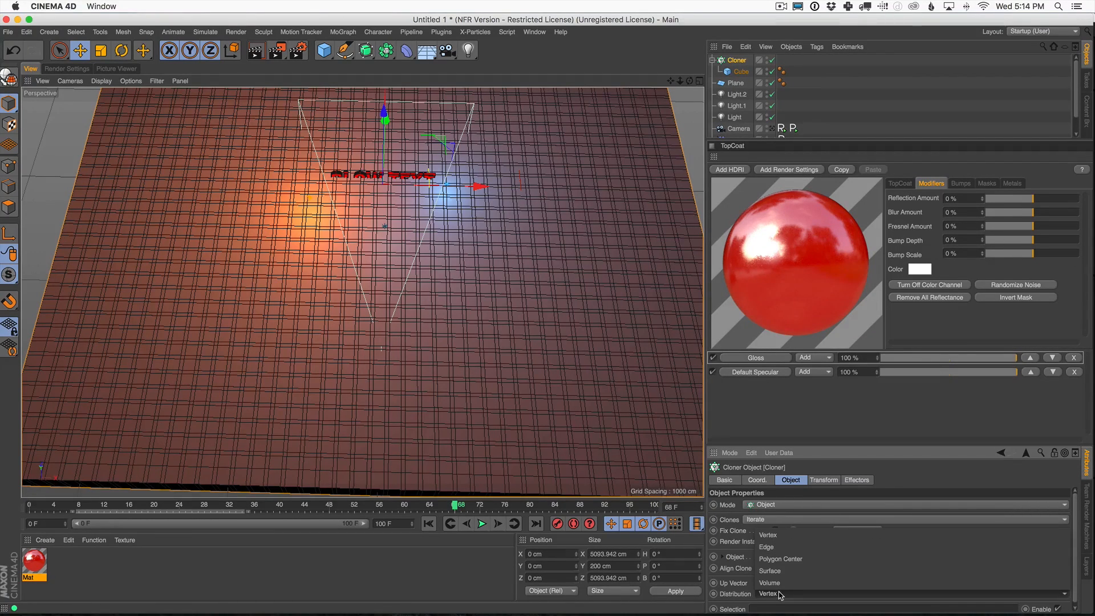
pyautogui.click(782, 559)
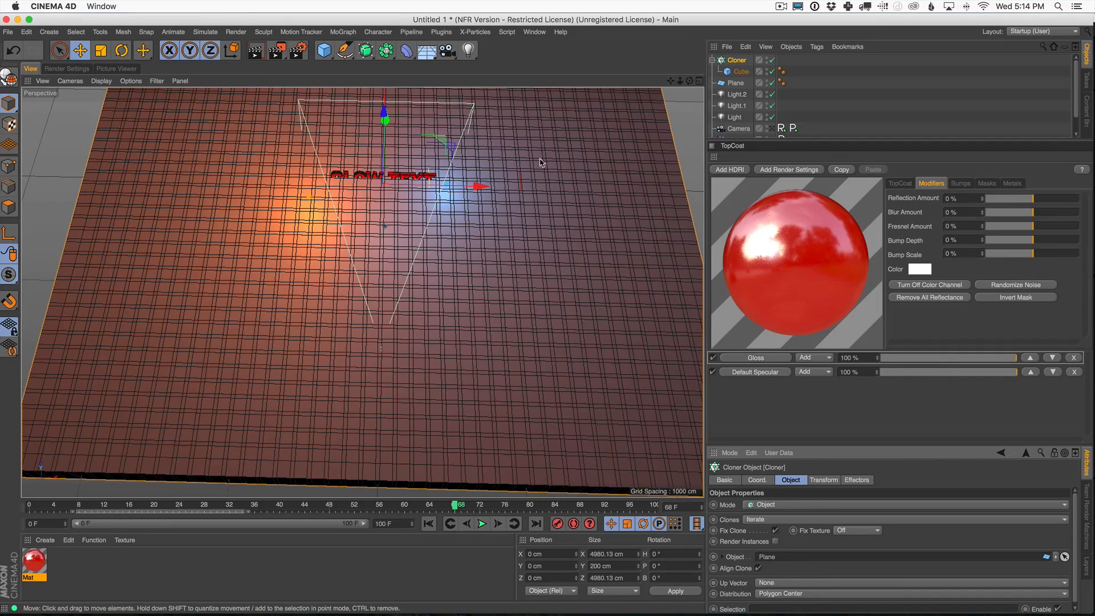
# Scale the cloned cube down to about 97.8 cm on all sides, and return to the scene camera's view.
pyautogui.click(738, 73)
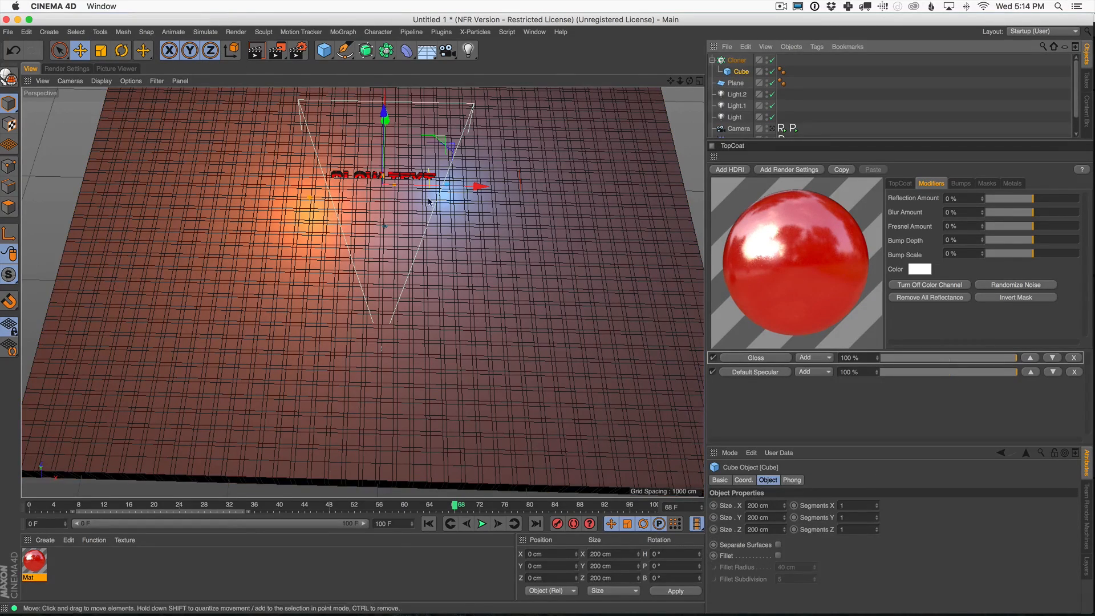
pyautogui.click(104, 52)
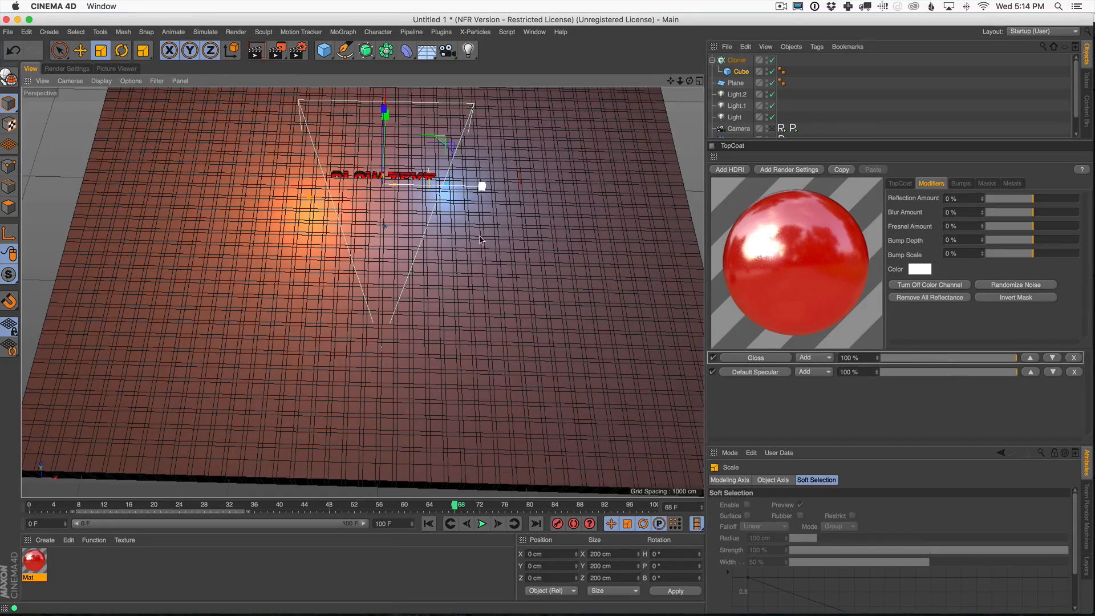
pyautogui.moveTo(462, 250); pyautogui.dragTo(320, 331)
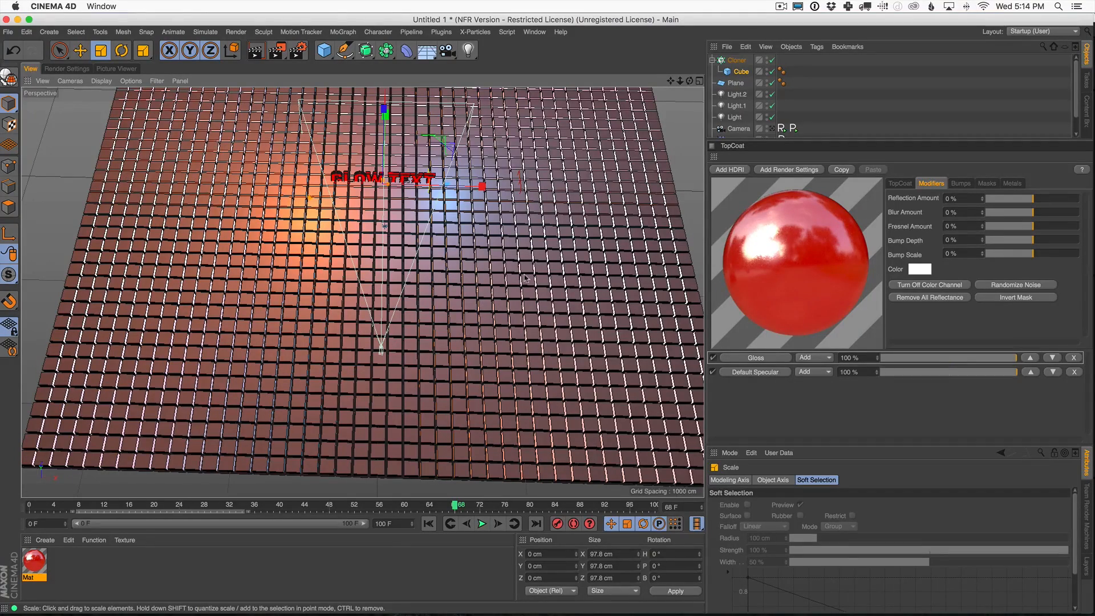
pyautogui.click(773, 129)
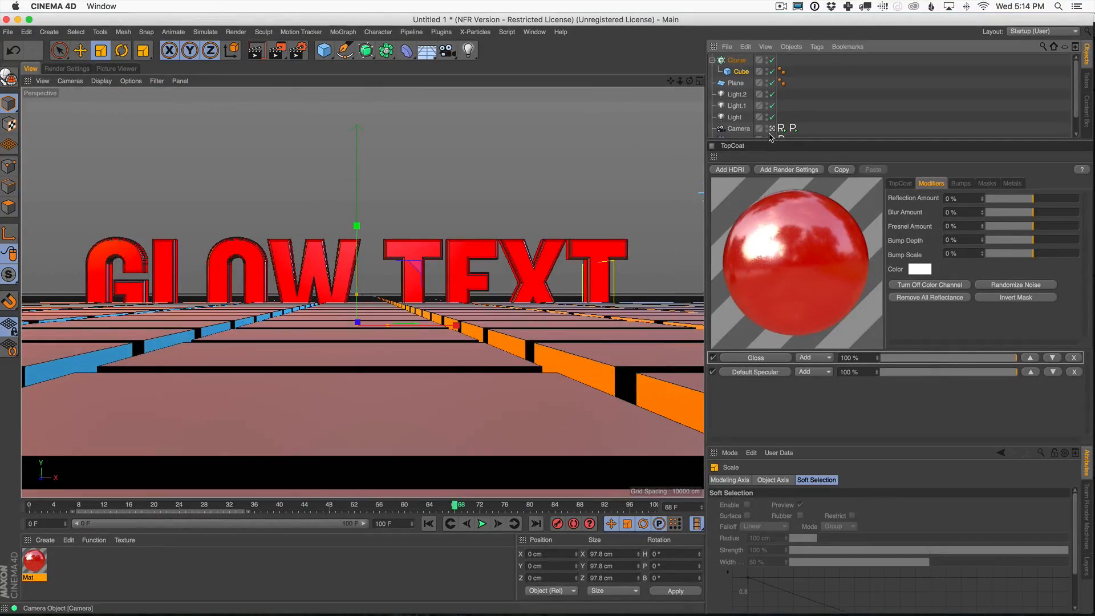
# Try flattening the cloned cube with a Y size of 10 cm, and undo the change.
pyautogui.click(741, 71)
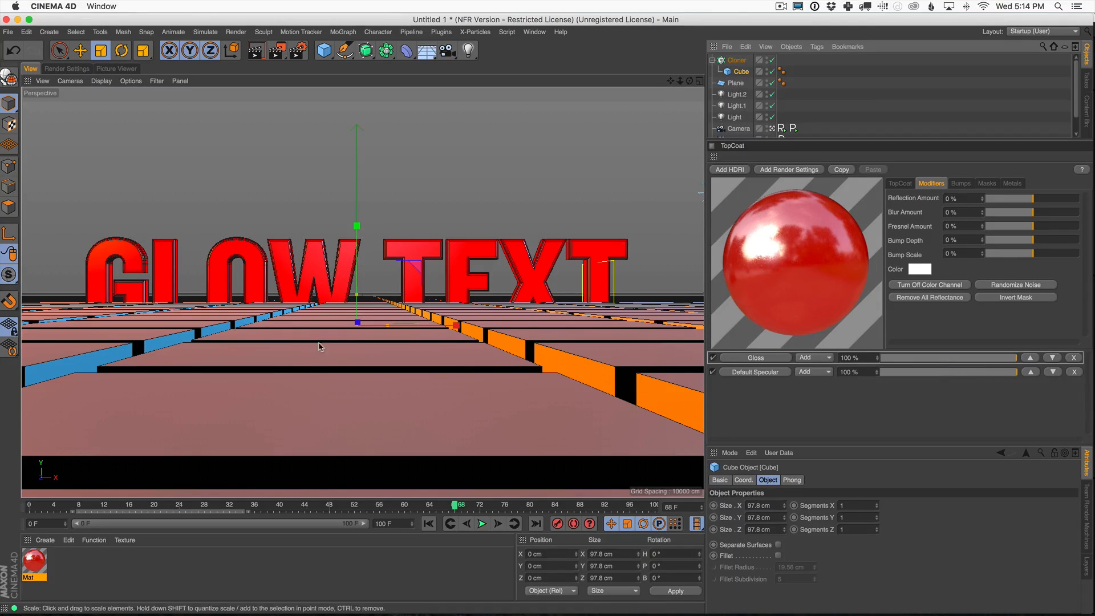
pyautogui.click(759, 518)
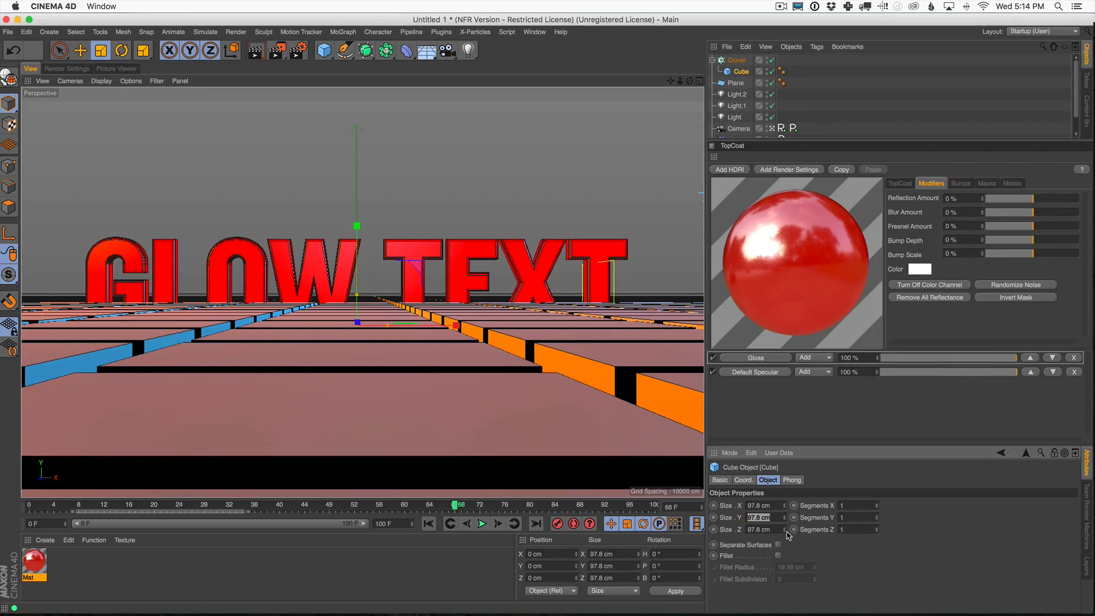
pyautogui.write('10')
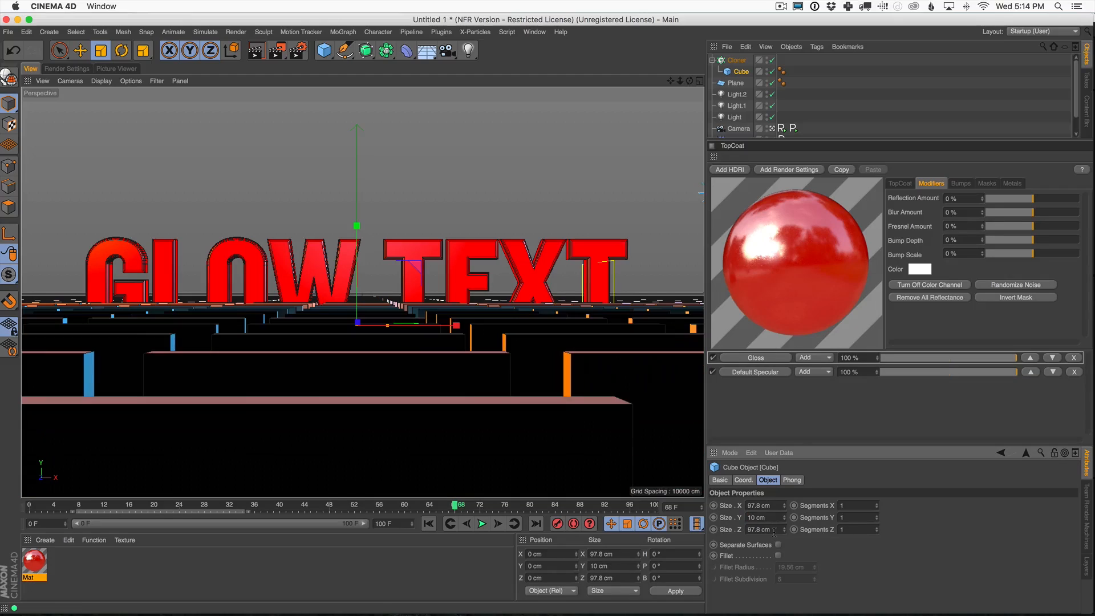
pyautogui.press('super+z')
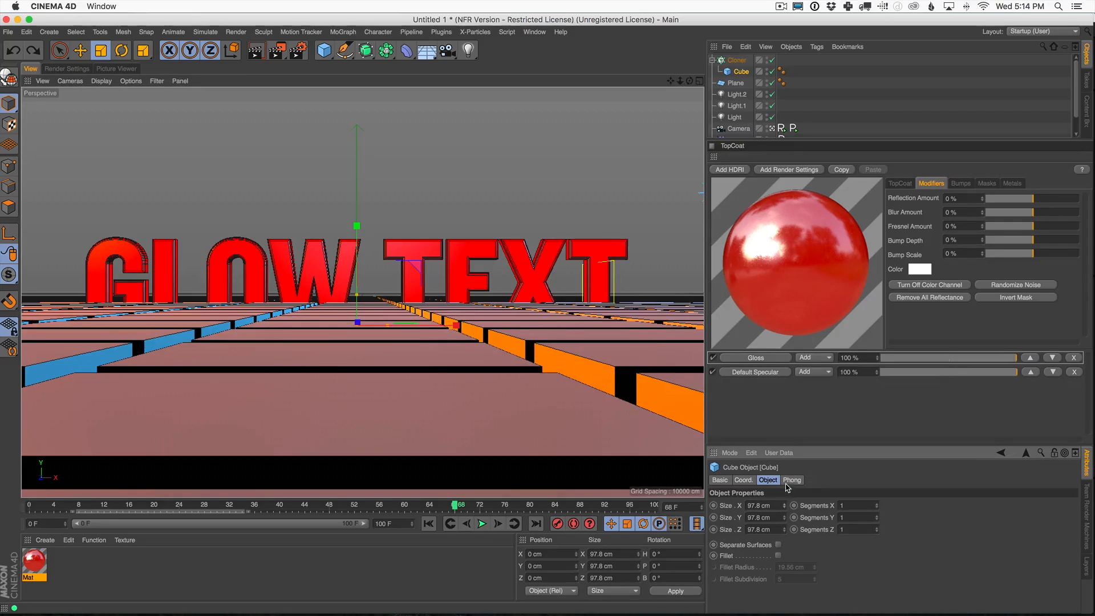
# Flatten the cloned cube into thin floor tiles by reducing its Z size to about 3.8 cm.
pyautogui.moveTo(785, 530); pyautogui.dragTo(789, 575)
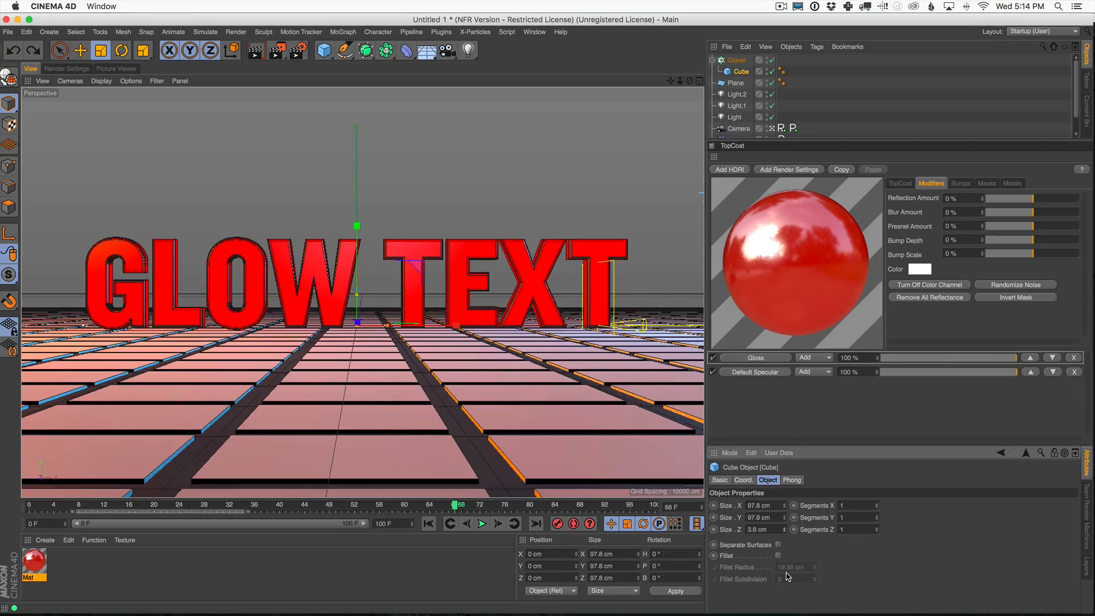
# Enable Render Instances on the Cloner that generates the floor tiles.
pyautogui.moveTo(786, 575); pyautogui.dragTo(785, 573)
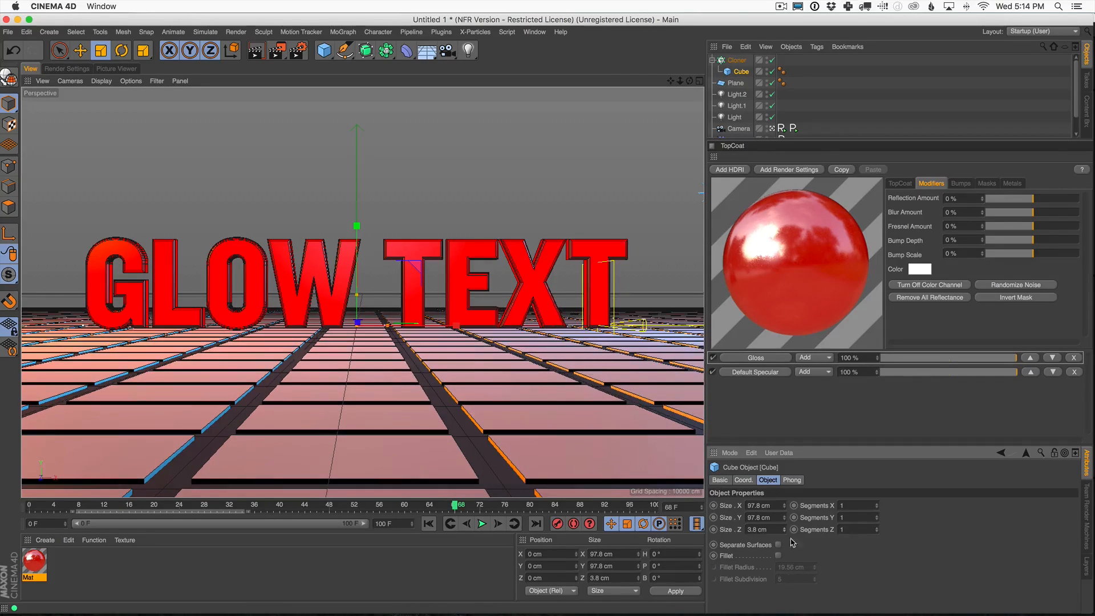
pyautogui.click(737, 60)
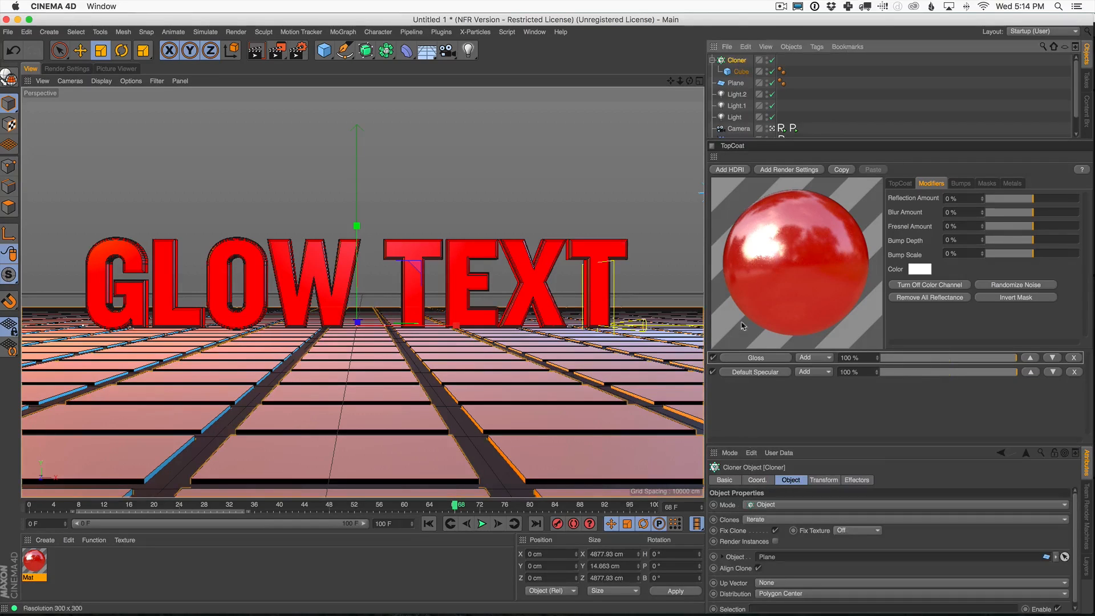
pyautogui.click(776, 541)
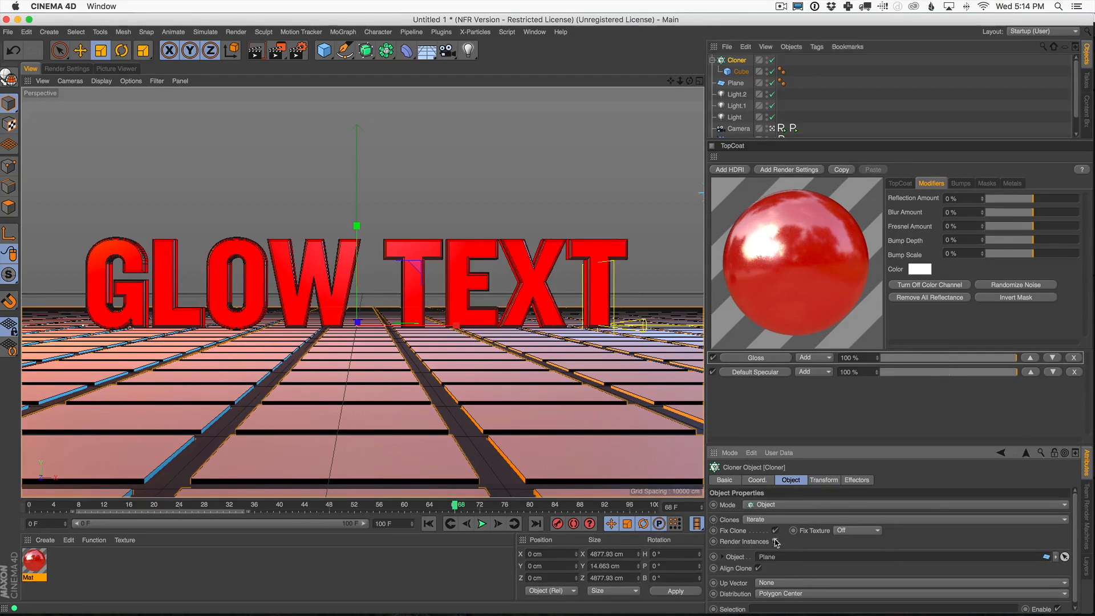
# Scale the cloned cube up to about 112.7 × 112.7 × 4.4 cm, and move the plane to about 12.7 cm in X.
pyautogui.click(742, 73)
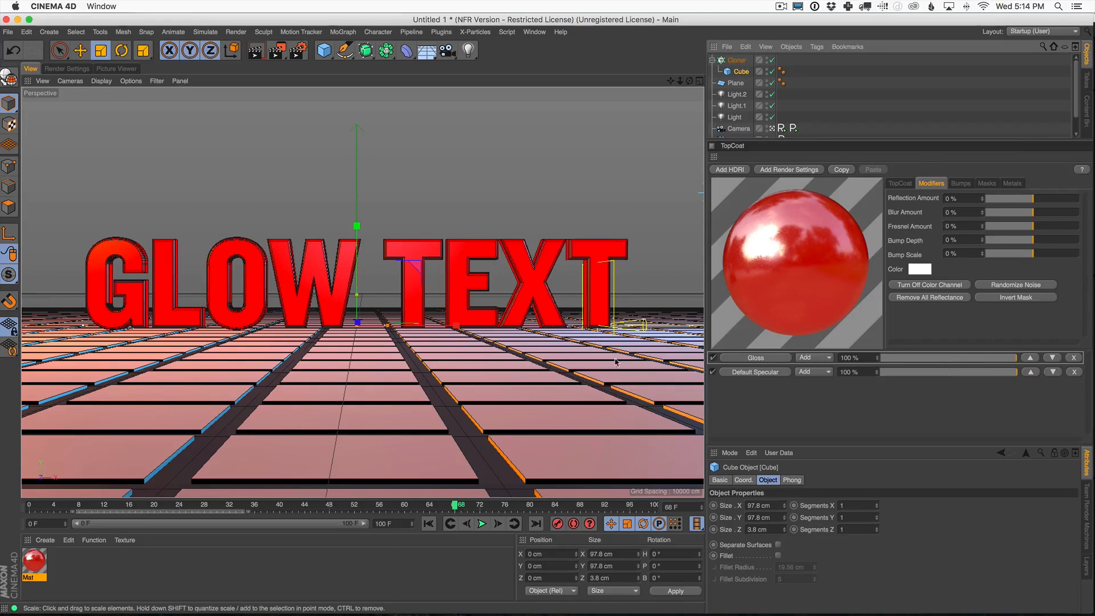
pyautogui.moveTo(209, 277); pyautogui.dragTo(254, 239)
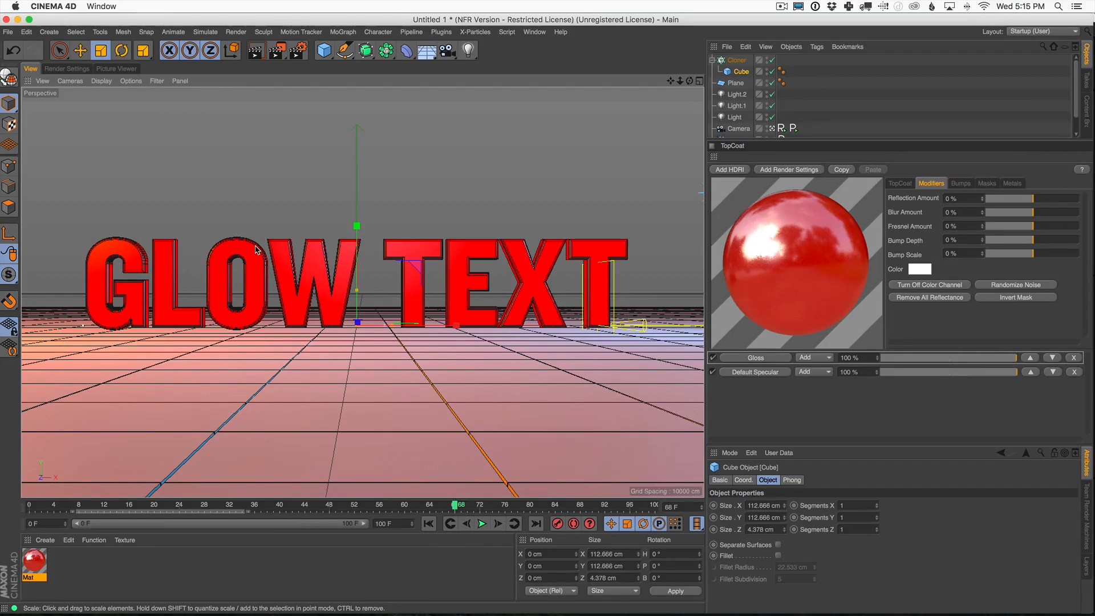
pyautogui.click(735, 83)
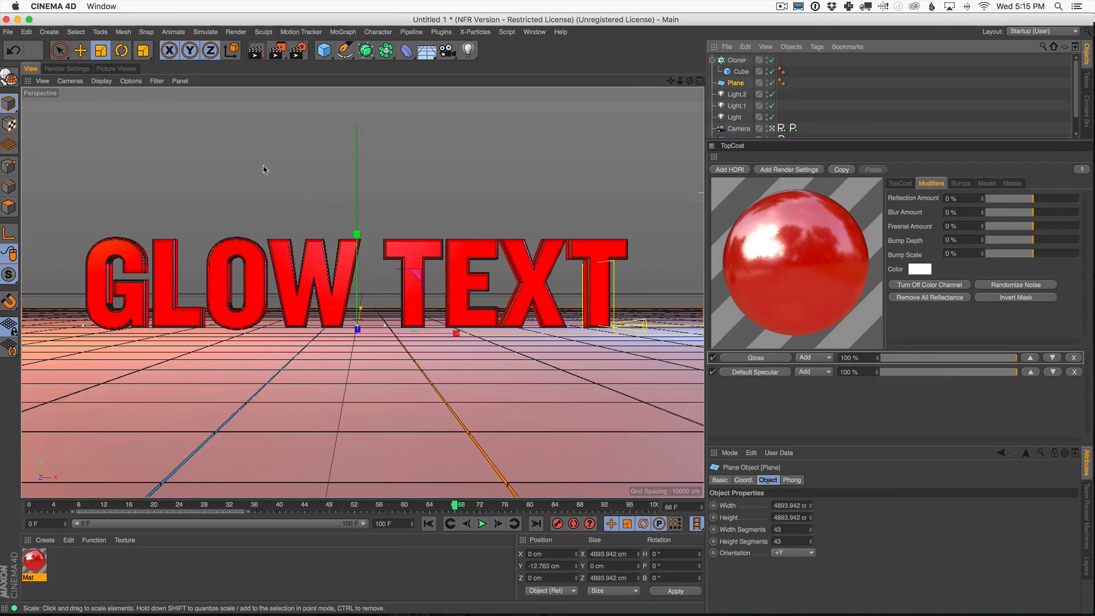
pyautogui.click(81, 50)
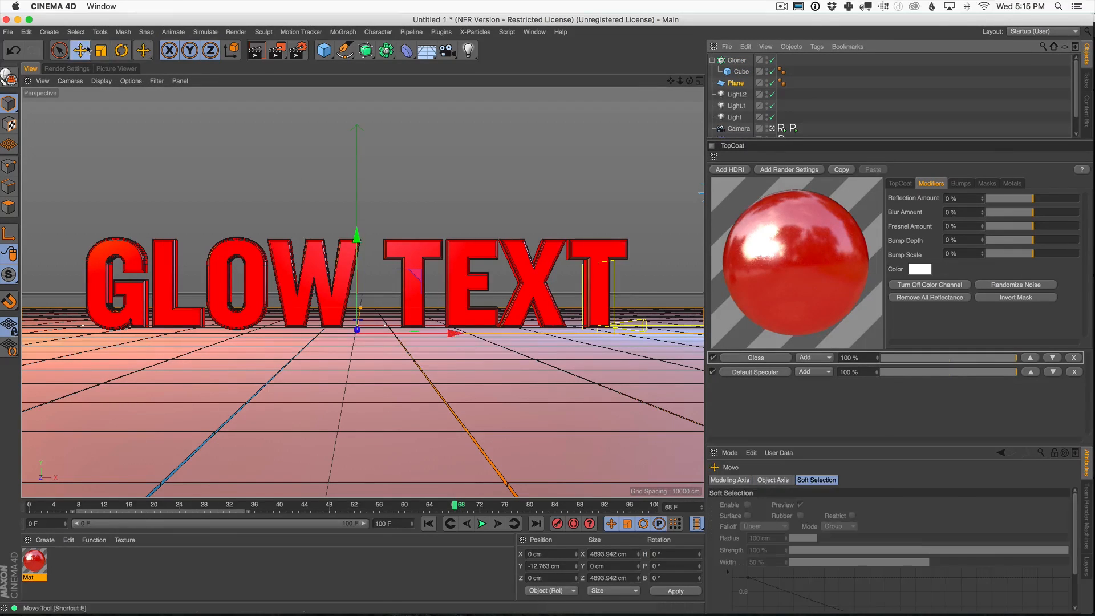
pyautogui.moveTo(456, 334); pyautogui.dragTo(465, 337)
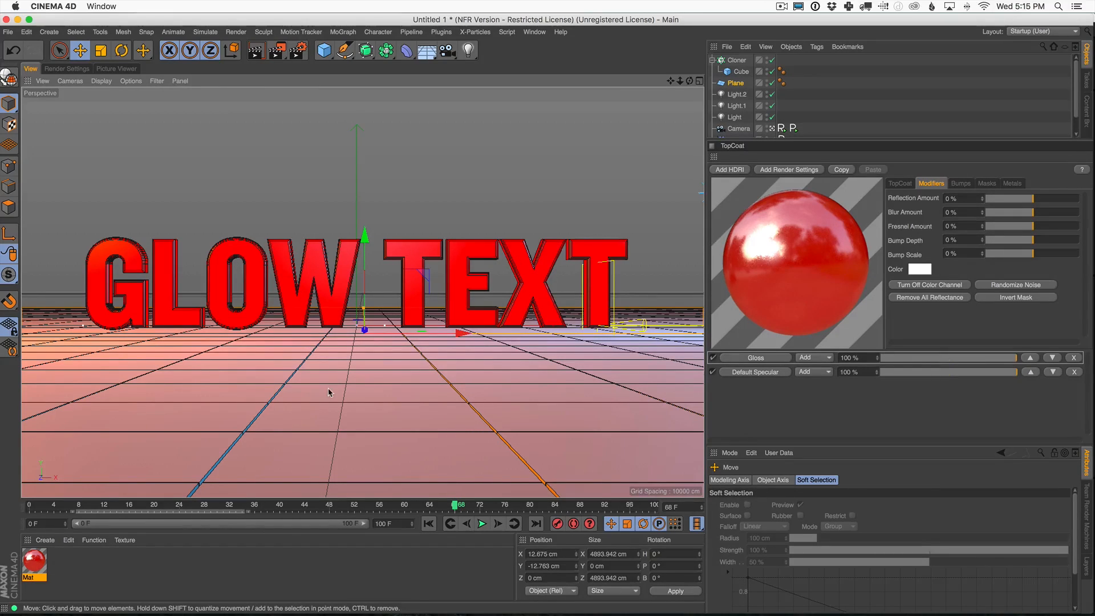
# Enable the fillet on the cloned cube and set its fillet radius to 0.5 cm.
pyautogui.click(742, 72)
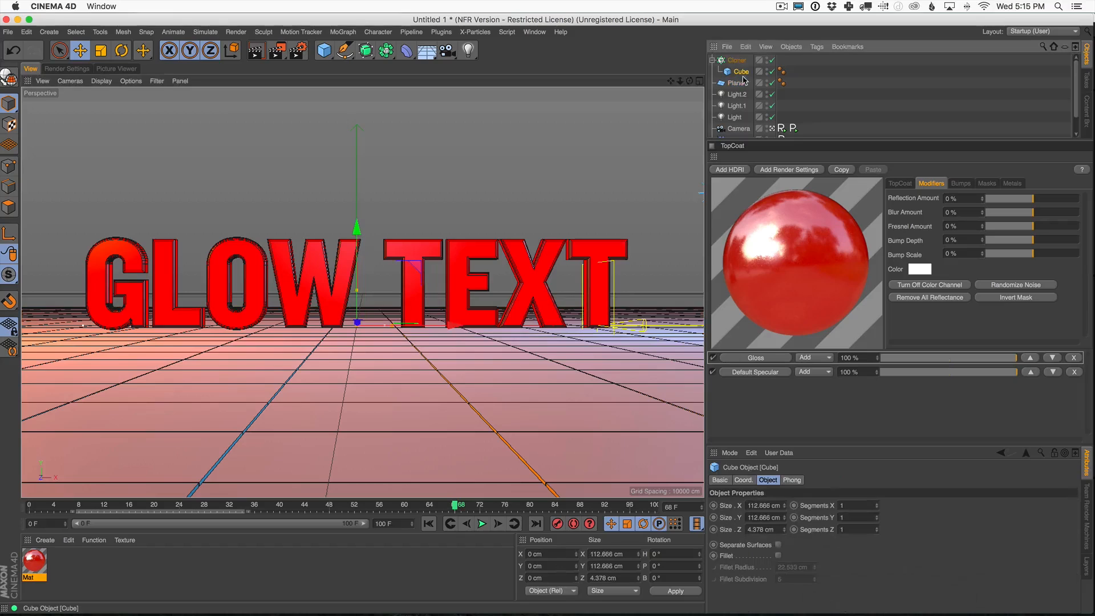
pyautogui.click(779, 556)
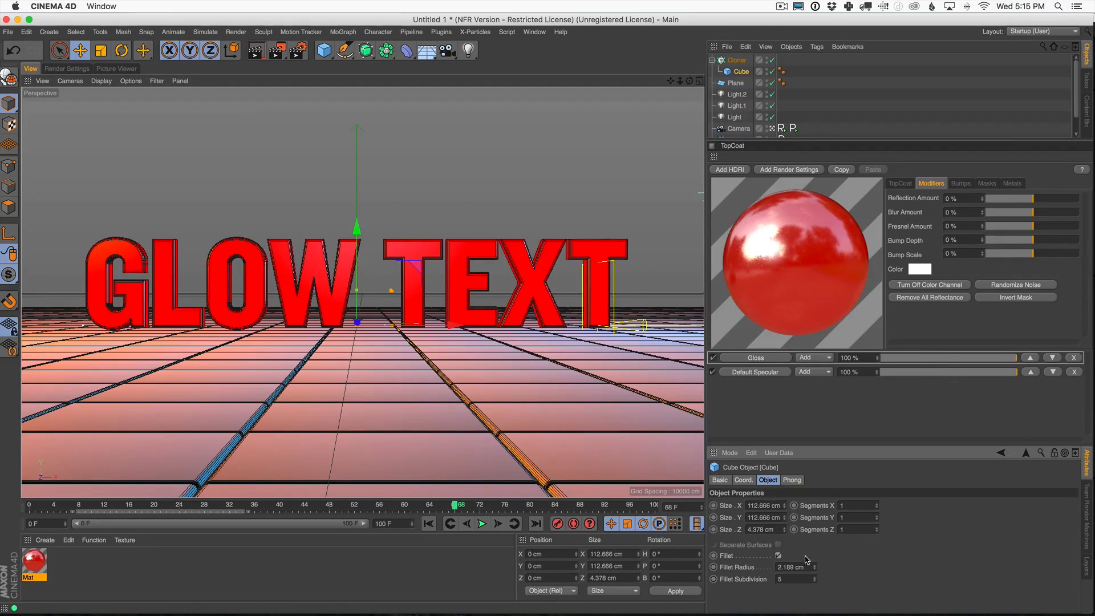
pyautogui.moveTo(815, 568); pyautogui.dragTo(815, 569)
pyautogui.write('1')
pyautogui.press('Return')
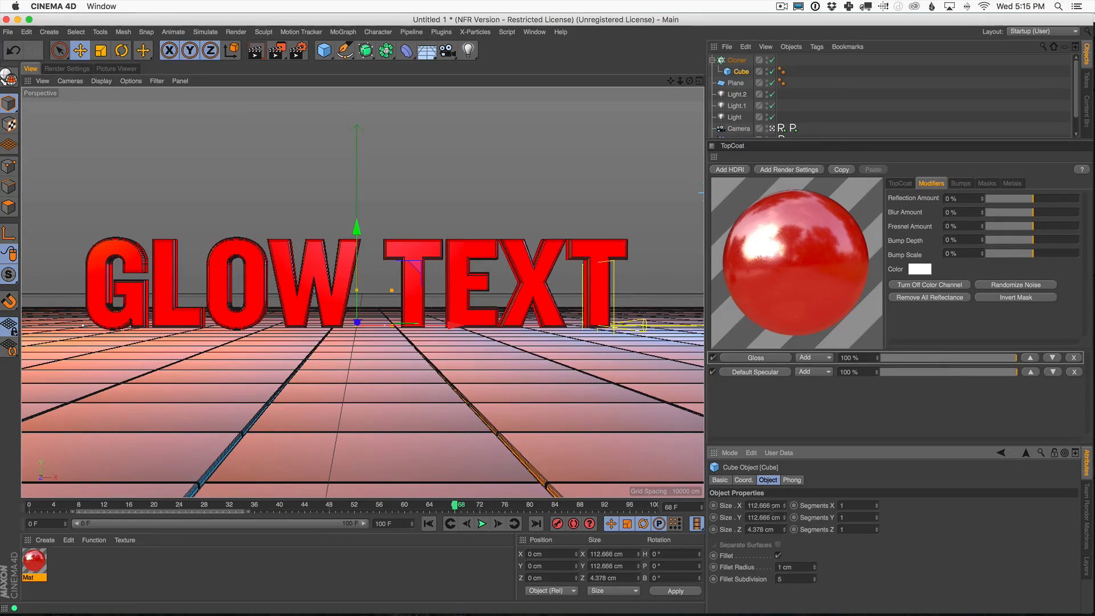
pyautogui.write('0.5')
pyautogui.press('Return')
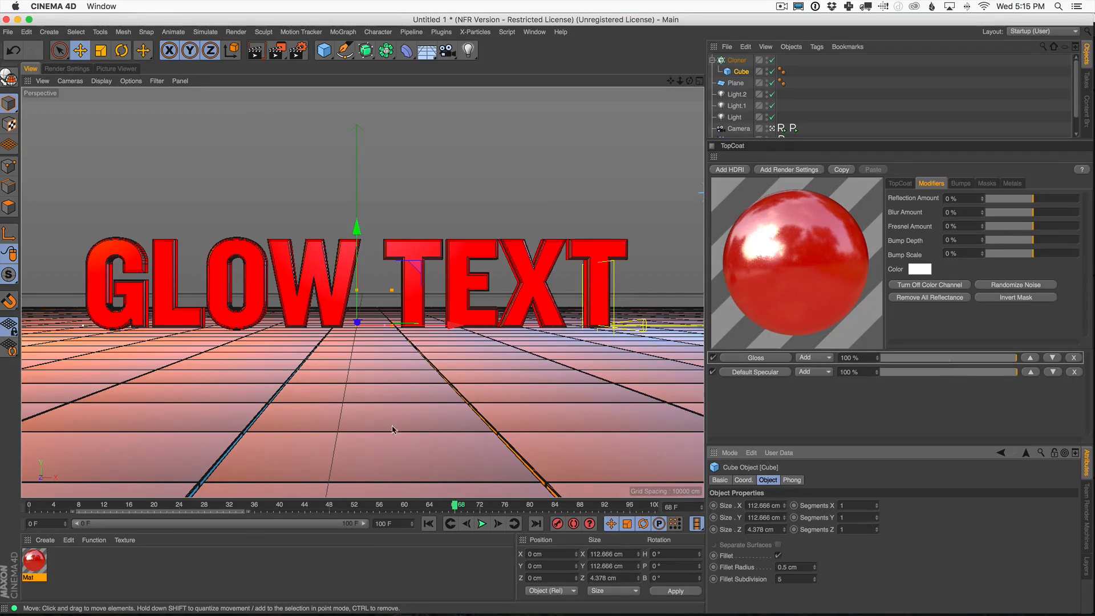
# Start an interactive render region over the view, and compare it with the reference glow movie in QuickTime Player.
pyautogui.click(441, 567)
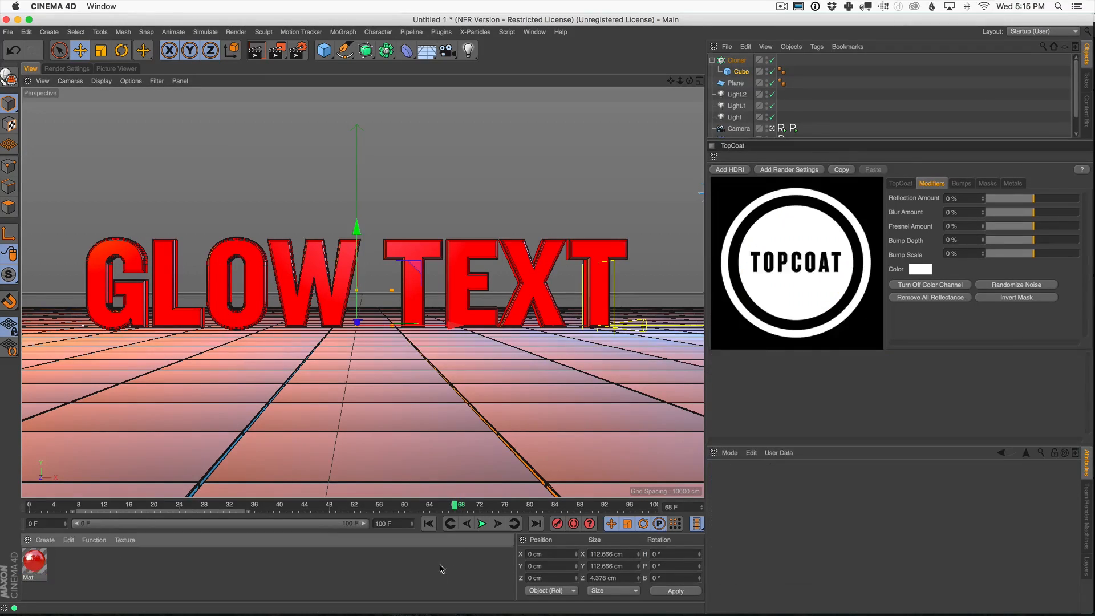
pyautogui.click(299, 50)
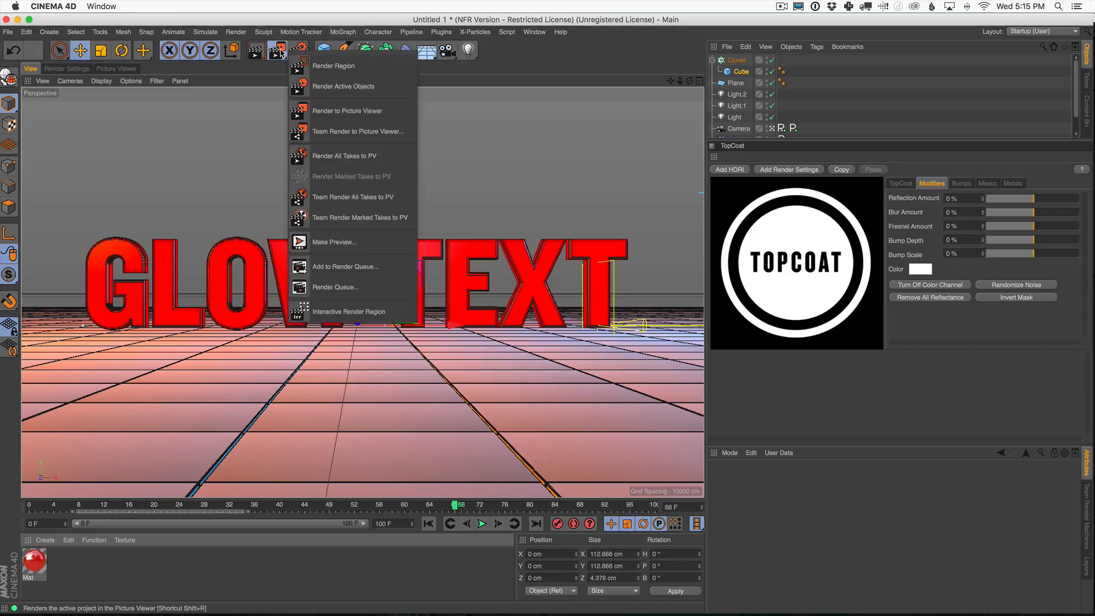
pyautogui.click(360, 315)
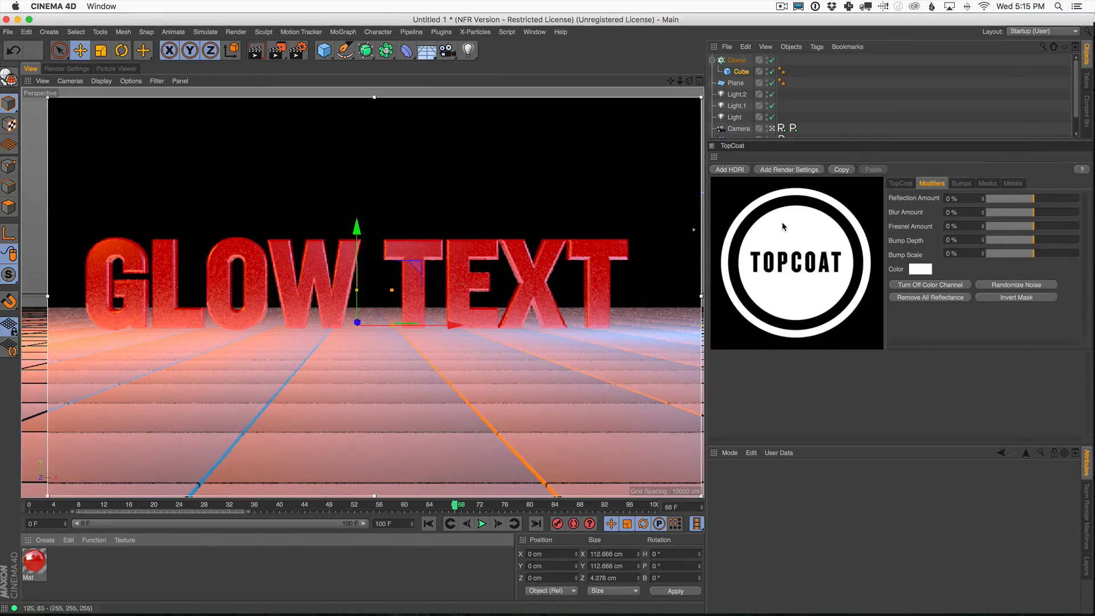
pyautogui.press('super+Tab')
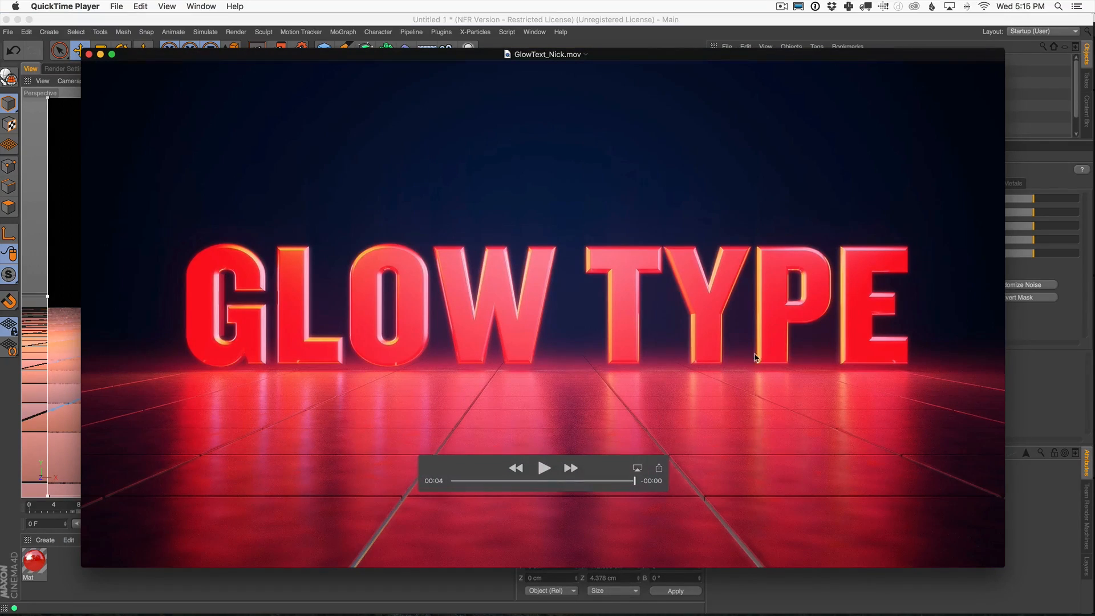
pyautogui.press('super+Tab')
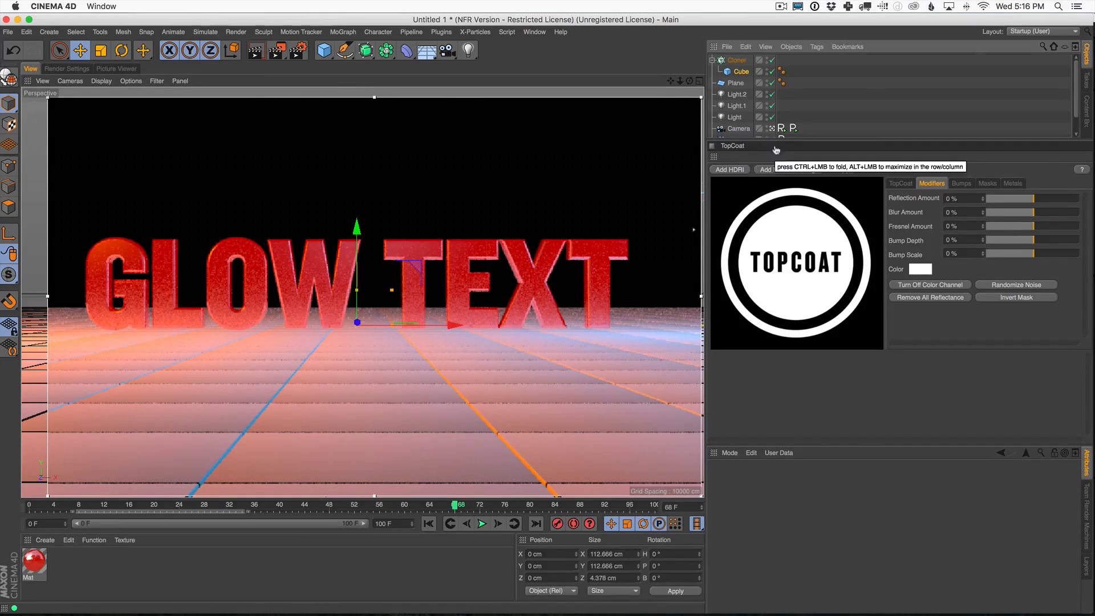
# Create a Chrome material with TopCoat and apply it to the cloned cube.
pyautogui.moveTo(775, 148); pyautogui.dragTo(762, 176)
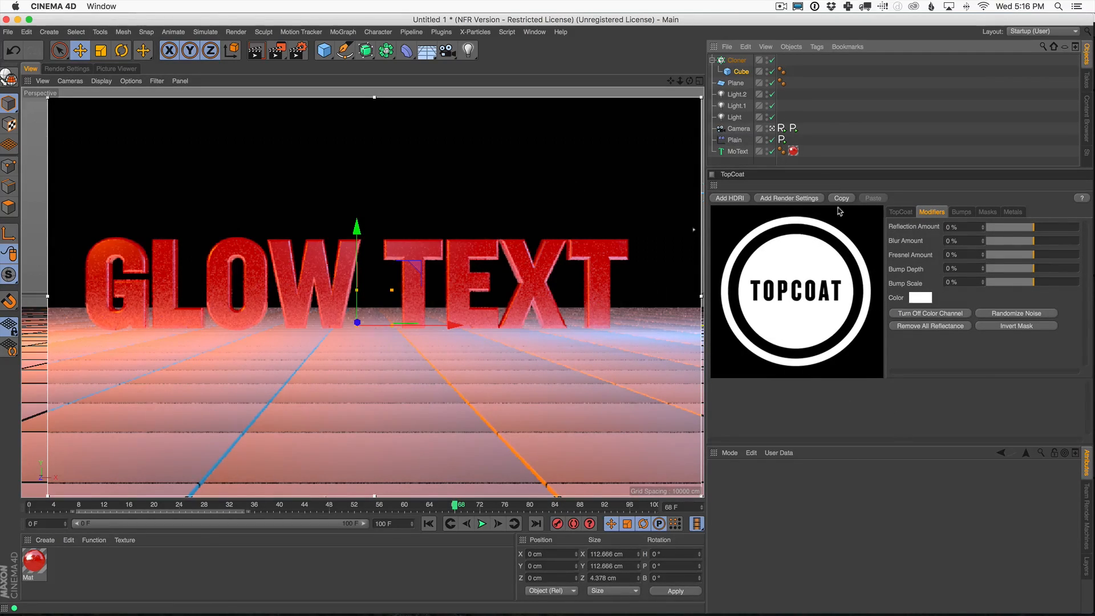
pyautogui.click(908, 212)
pyautogui.click(929, 257)
pyautogui.moveTo(42, 572); pyautogui.dragTo(742, 72)
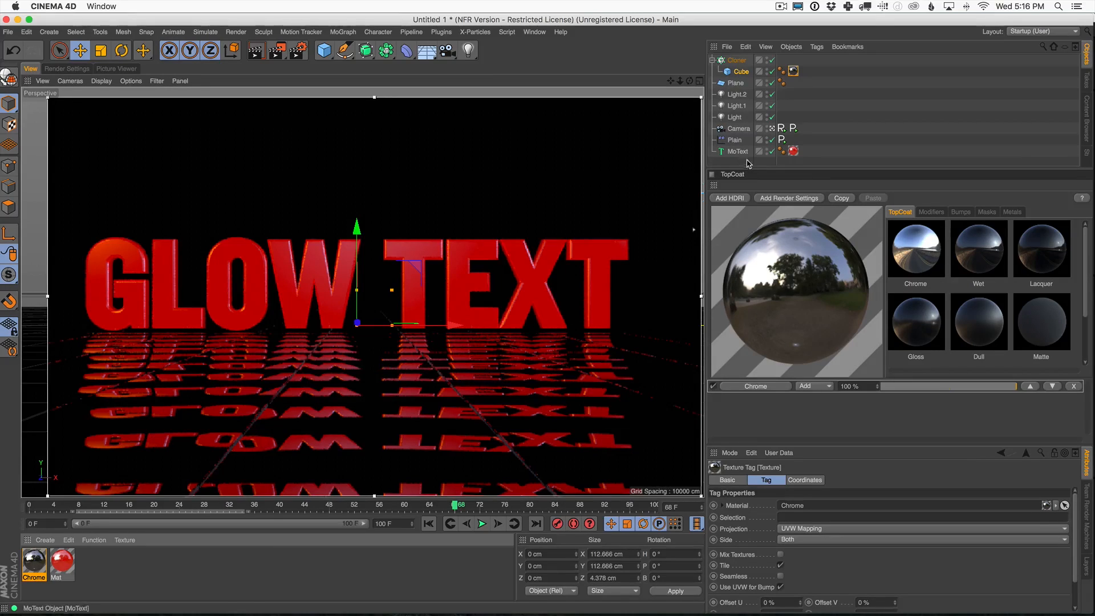
# Compare the tile reflections with the cube's fillet off and on, and try 20 segments in Y.
pyautogui.click(743, 73)
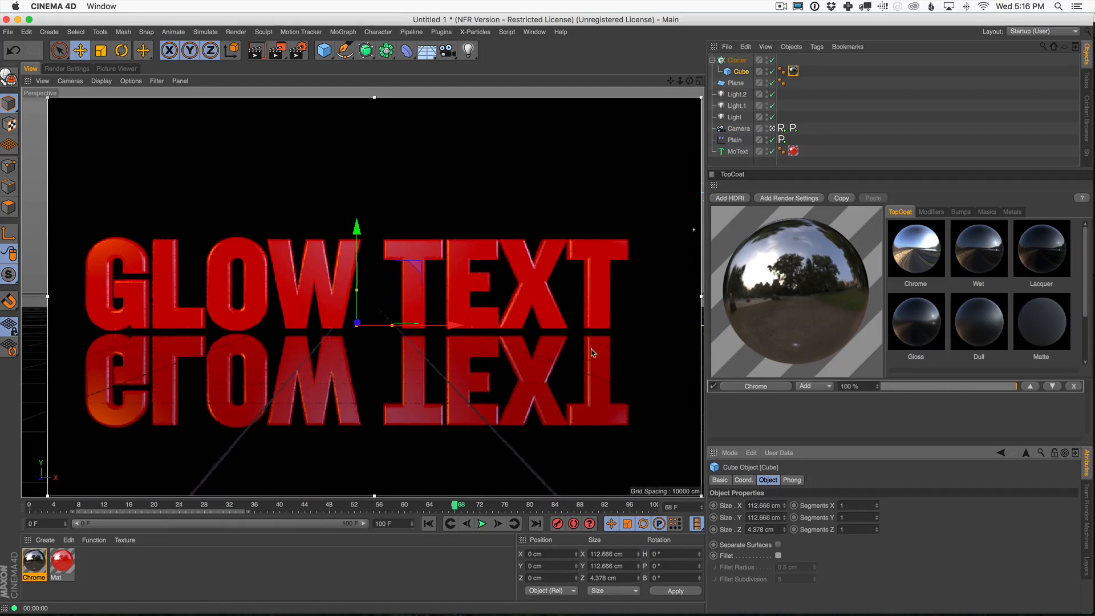
pyautogui.click(778, 556)
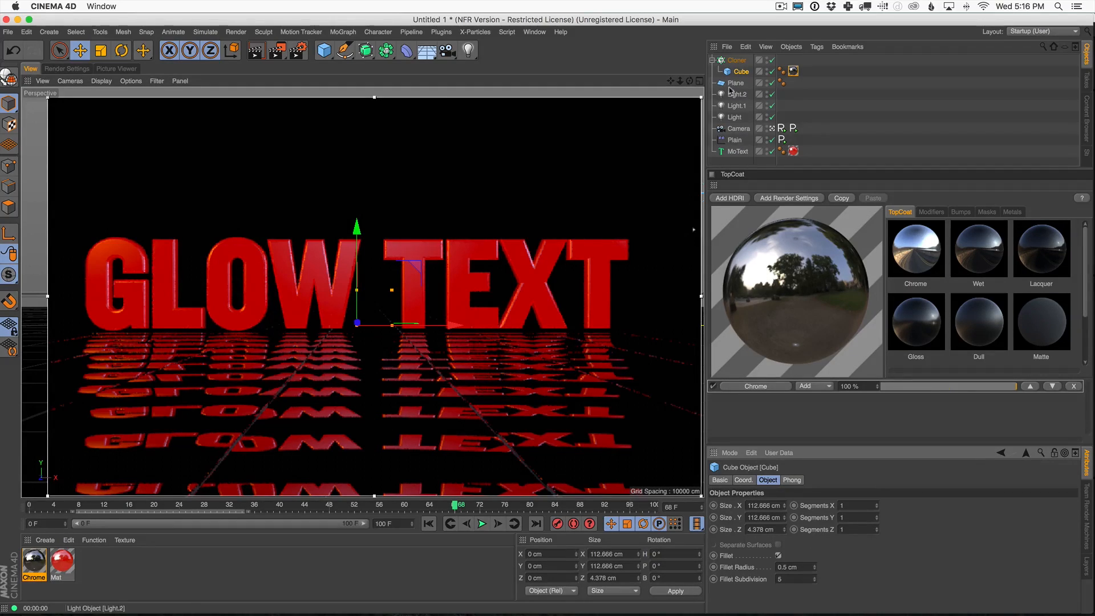
pyautogui.click(847, 505)
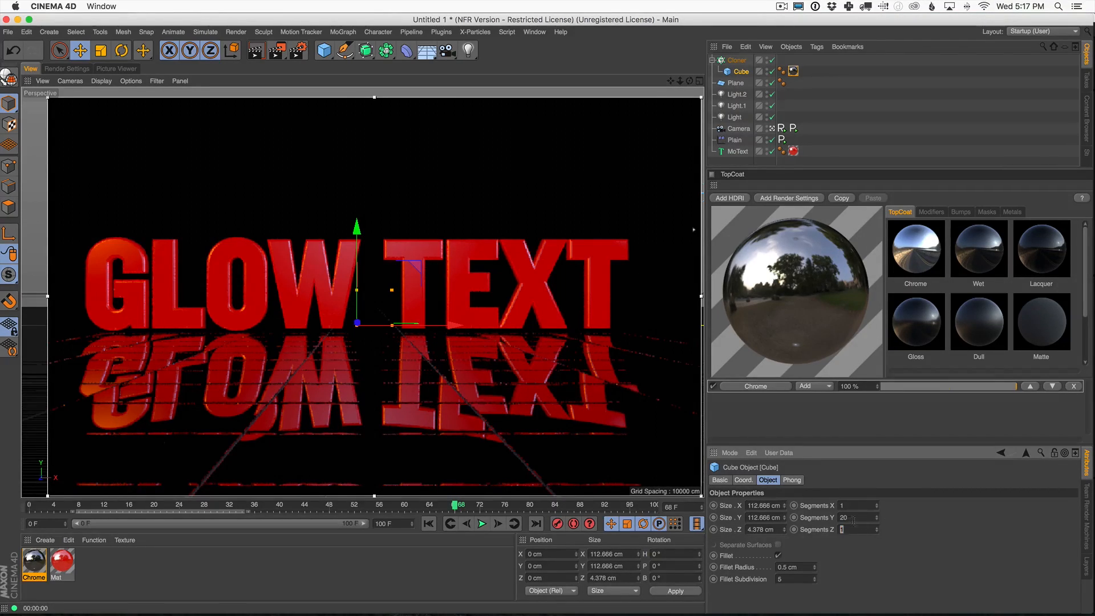
pyautogui.press('Return')
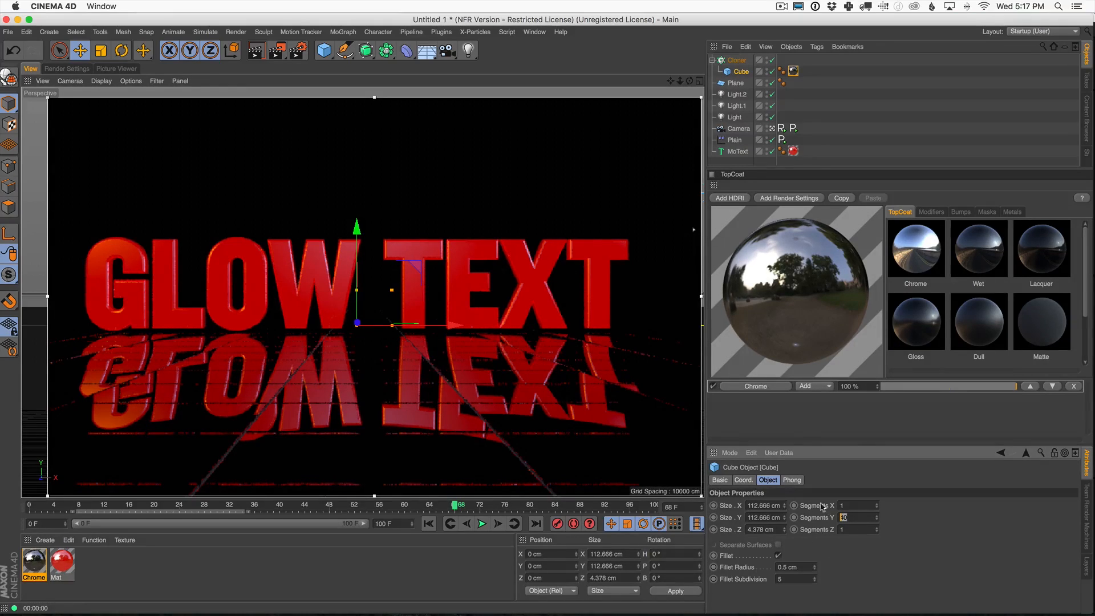
# Set the Phong angle of the cloned cube's Phong tag to 2°.
pyautogui.click(782, 70)
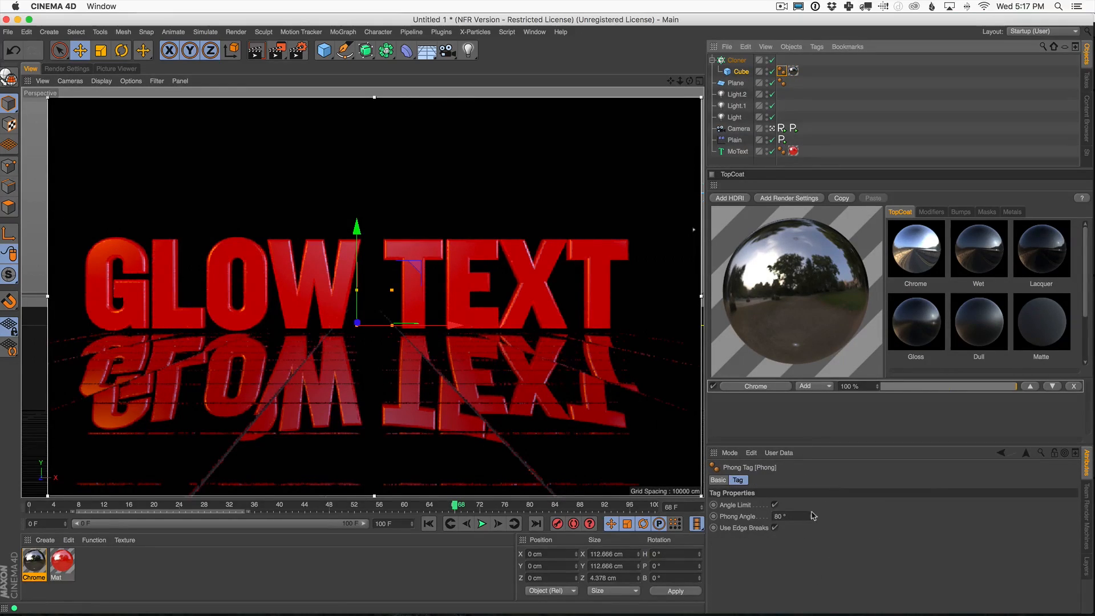
pyautogui.moveTo(789, 516); pyautogui.dragTo(732, 475)
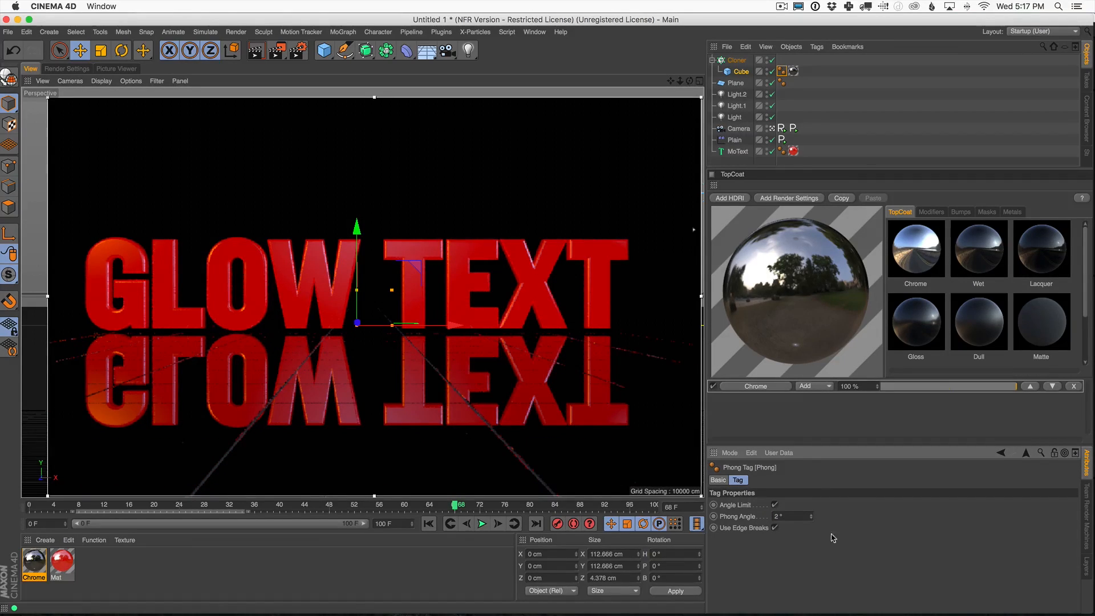
pyautogui.write('2')
pyautogui.press('Return')
pyautogui.press('Return')
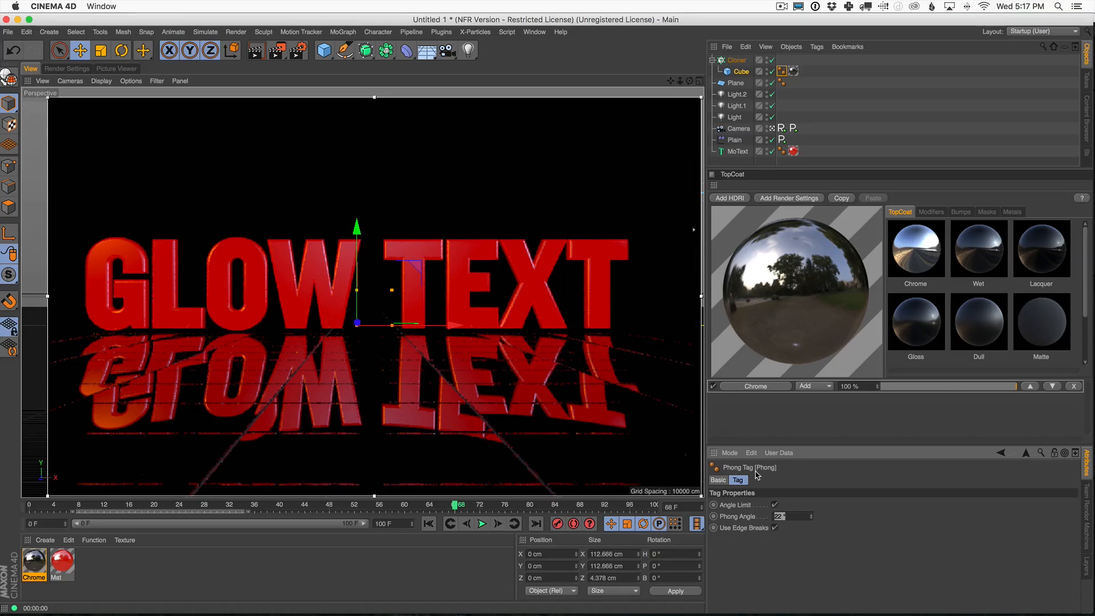
pyautogui.moveTo(786, 516); pyautogui.dragTo(734, 480)
# Set the cloned cube's Y segments to 10, and try a 20° Phong angle before returning it to 2°.
pyautogui.click(742, 72)
pyautogui.click(861, 518)
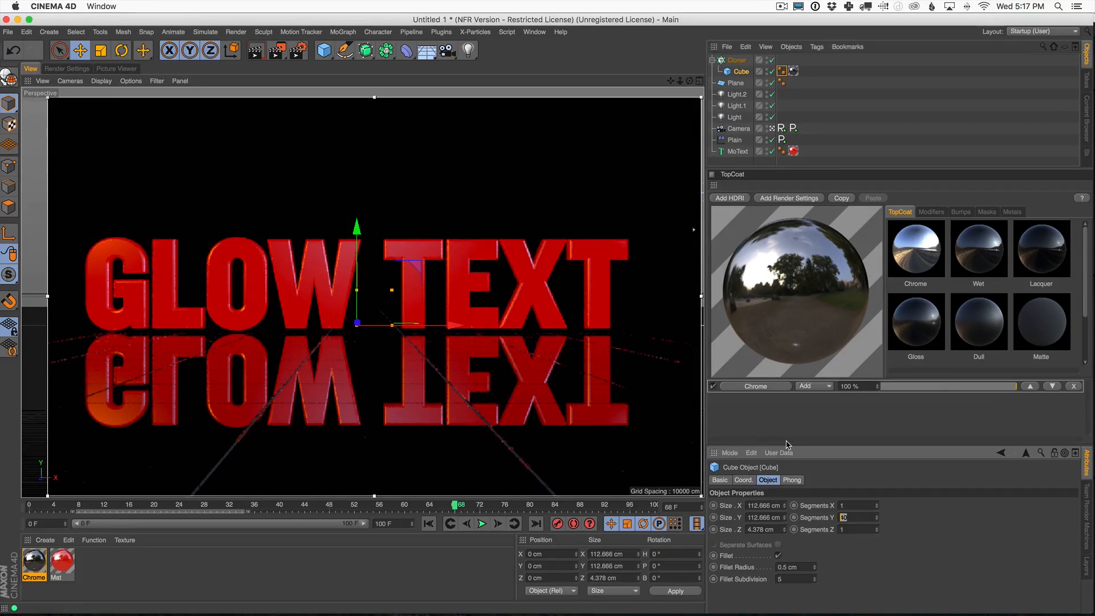
pyautogui.press('Return')
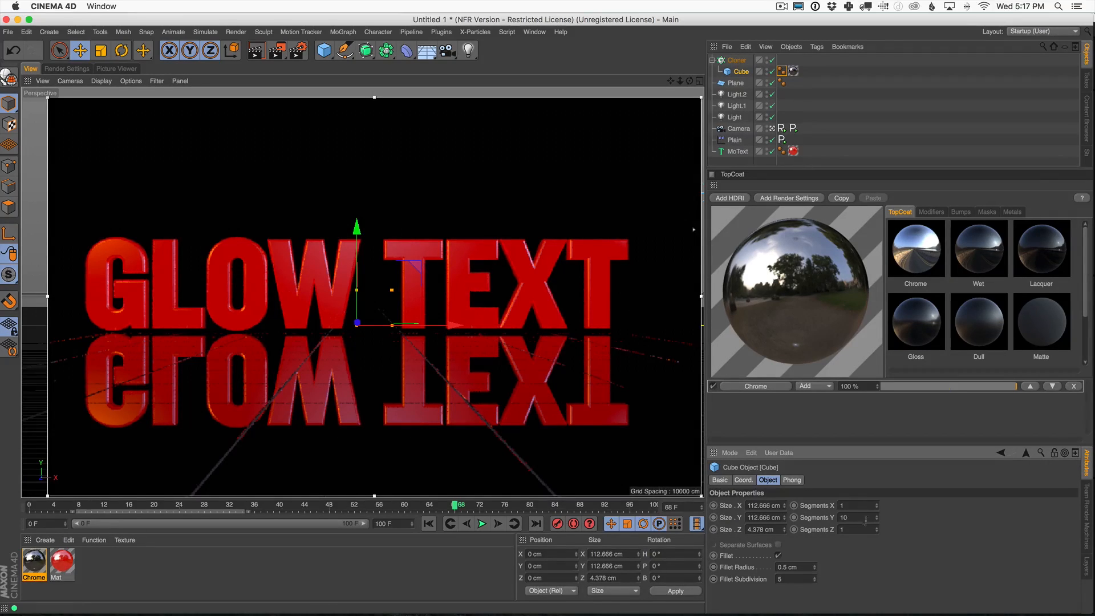
pyautogui.click(782, 71)
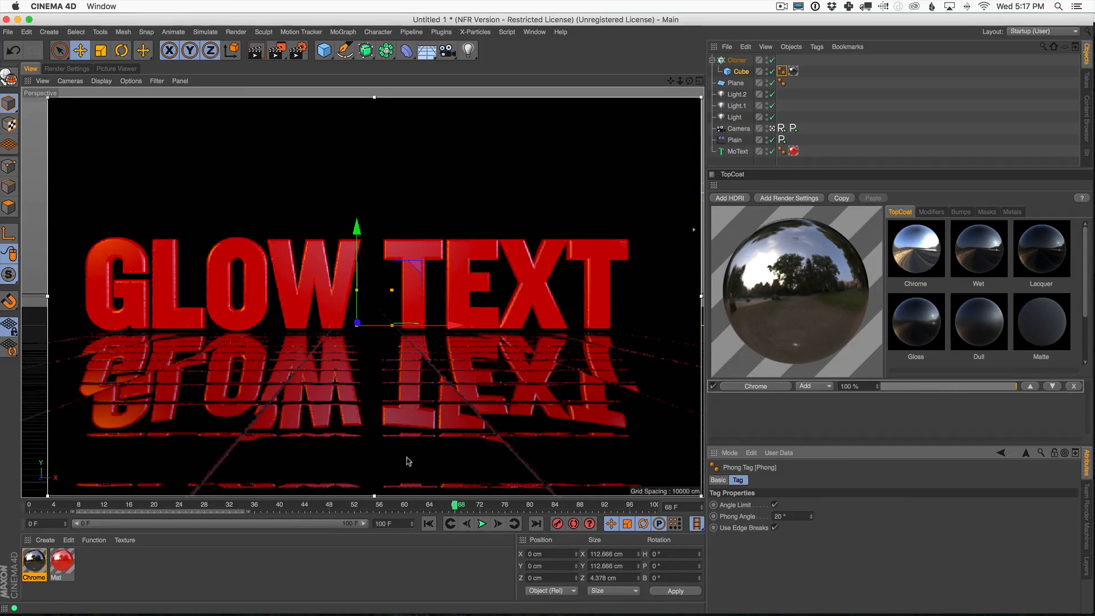
pyautogui.doubleClick(790, 515)
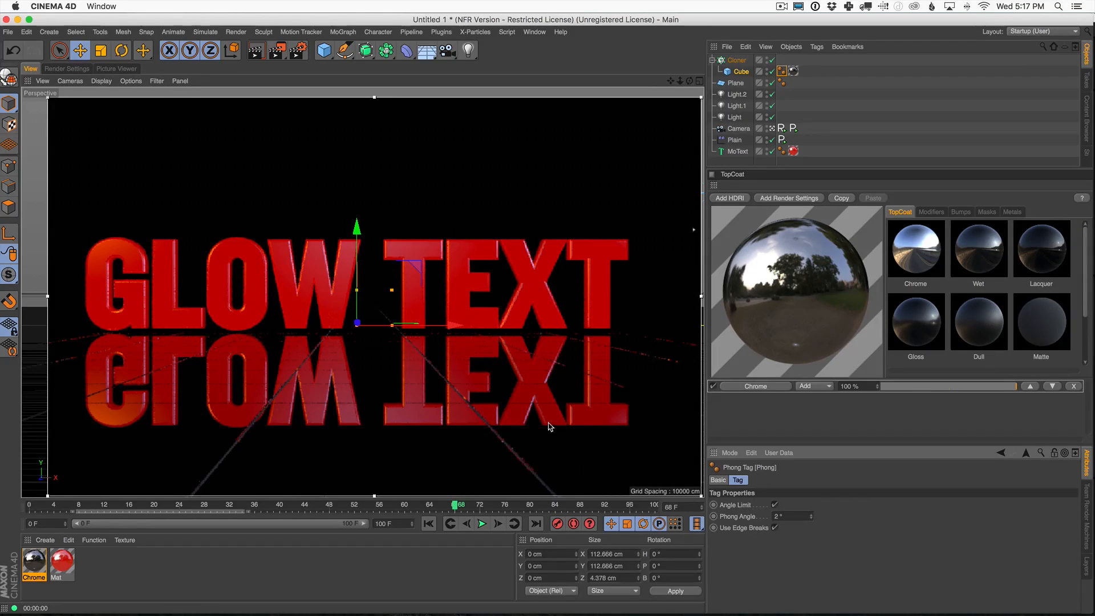
# Scrub the animation to frame 22 and on to frame 100 to check the text's reflections in the floor.
pyautogui.click(367, 507)
pyautogui.moveTo(352, 509); pyautogui.dragTo(166, 507)
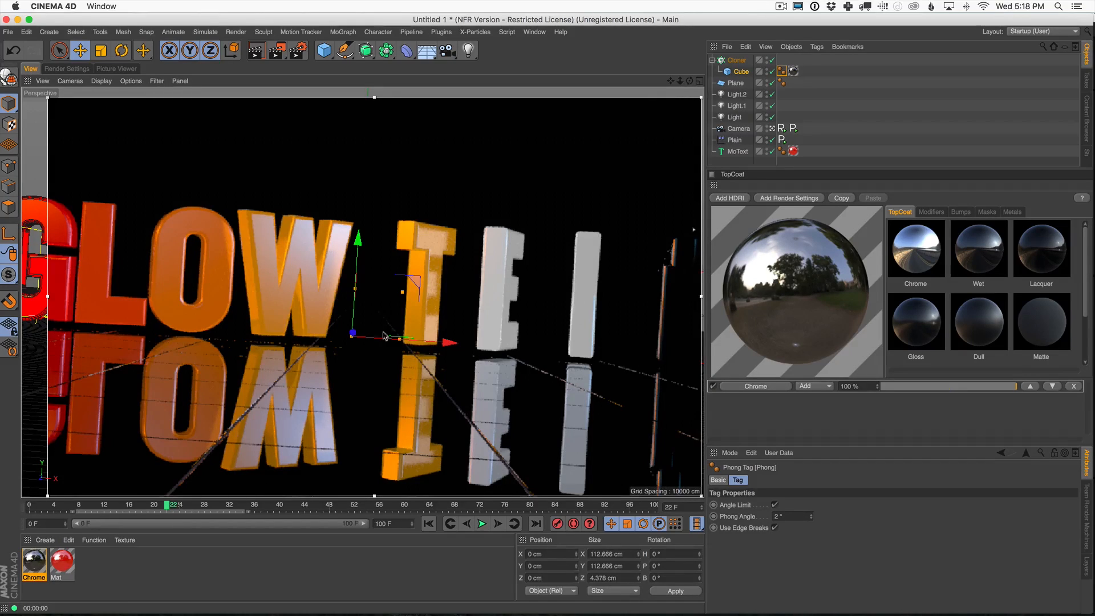
pyautogui.moveTo(122, 507); pyautogui.dragTo(939, 518)
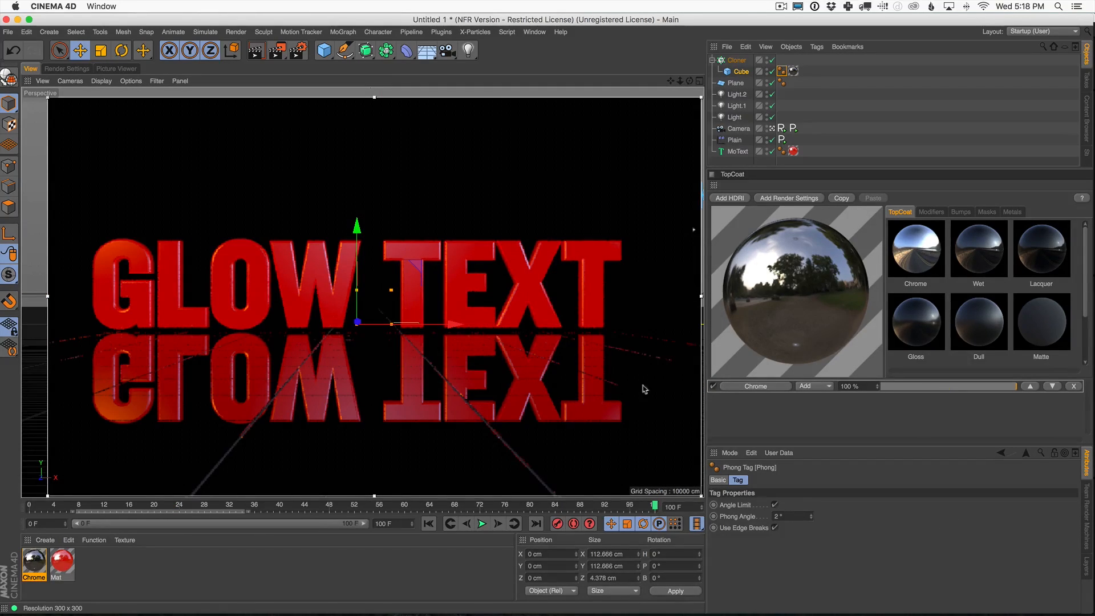
# Replace the floor material's Chrome layer with TopCoat's Dull reflection, and strengthen that reflection using the modifiers.
pyautogui.click(33, 564)
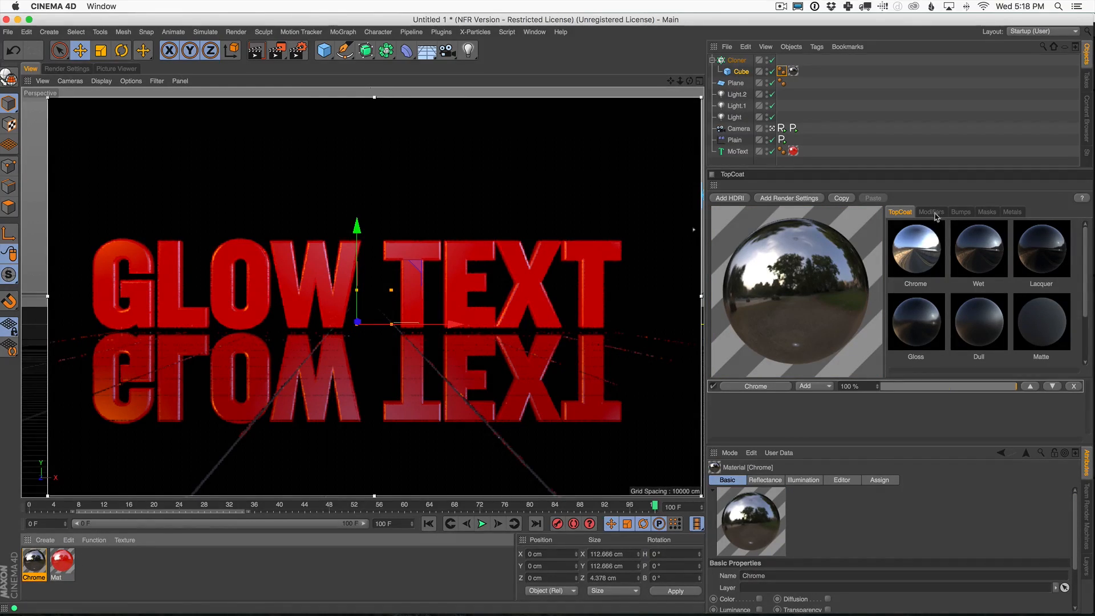
pyautogui.click(982, 327)
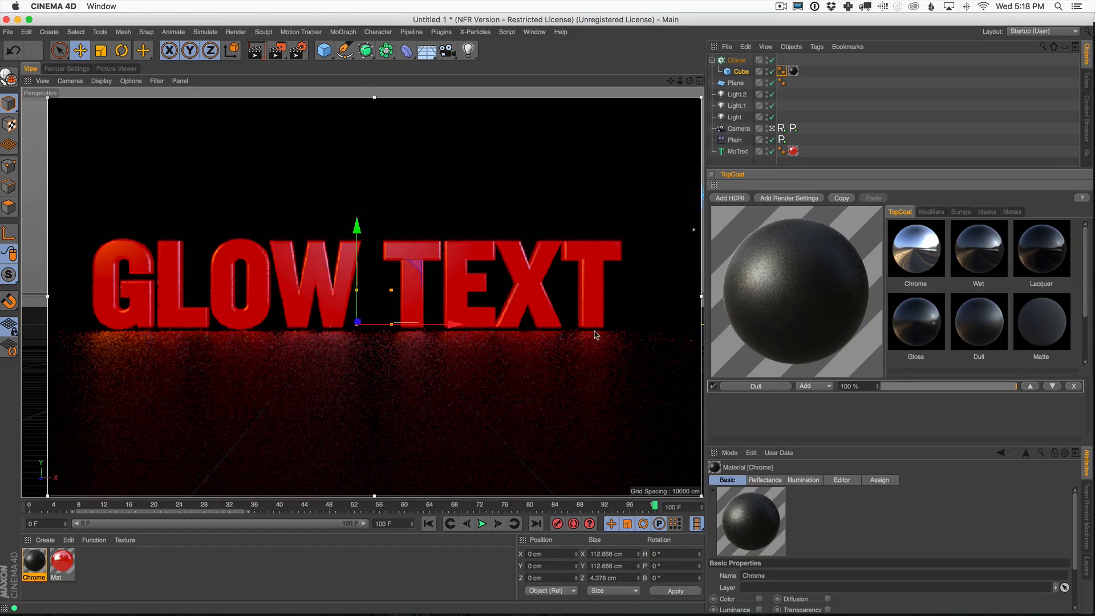
pyautogui.click(960, 212)
pyautogui.click(932, 213)
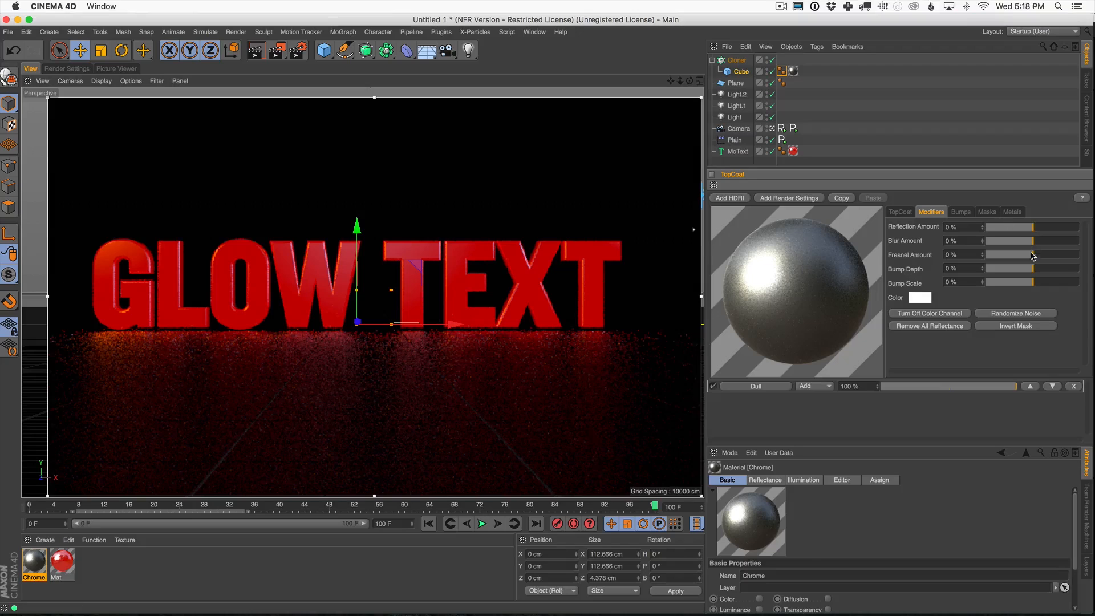
# Lower the Fresnel amount of the floor's Dull reflection, and scrub through the animation to check it.
pyautogui.moveTo(1031, 253); pyautogui.dragTo(1017, 256)
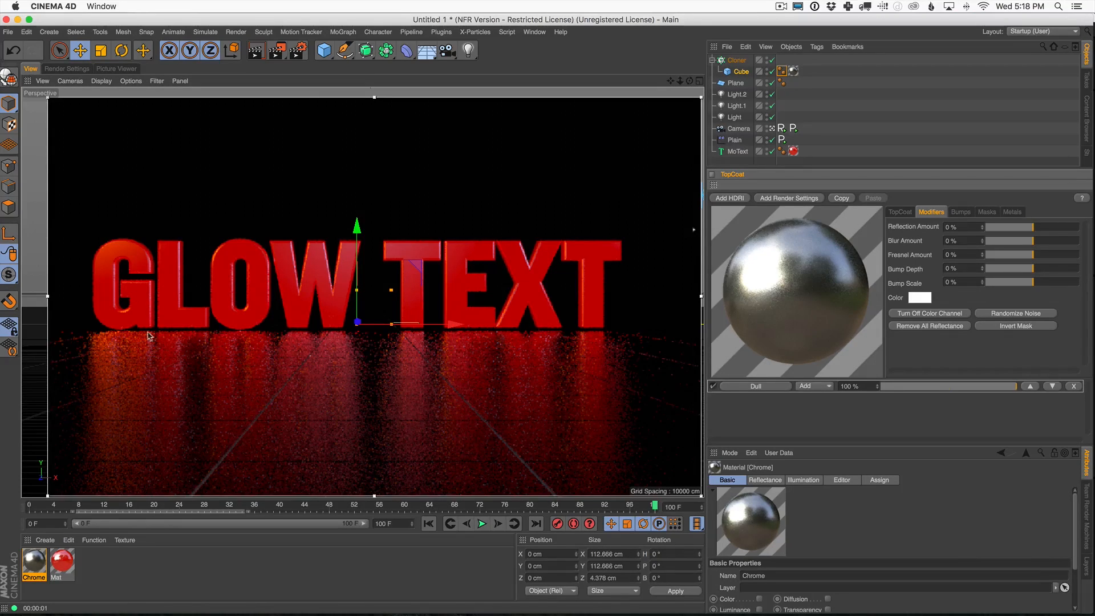
pyautogui.moveTo(299, 506); pyautogui.dragTo(148, 506)
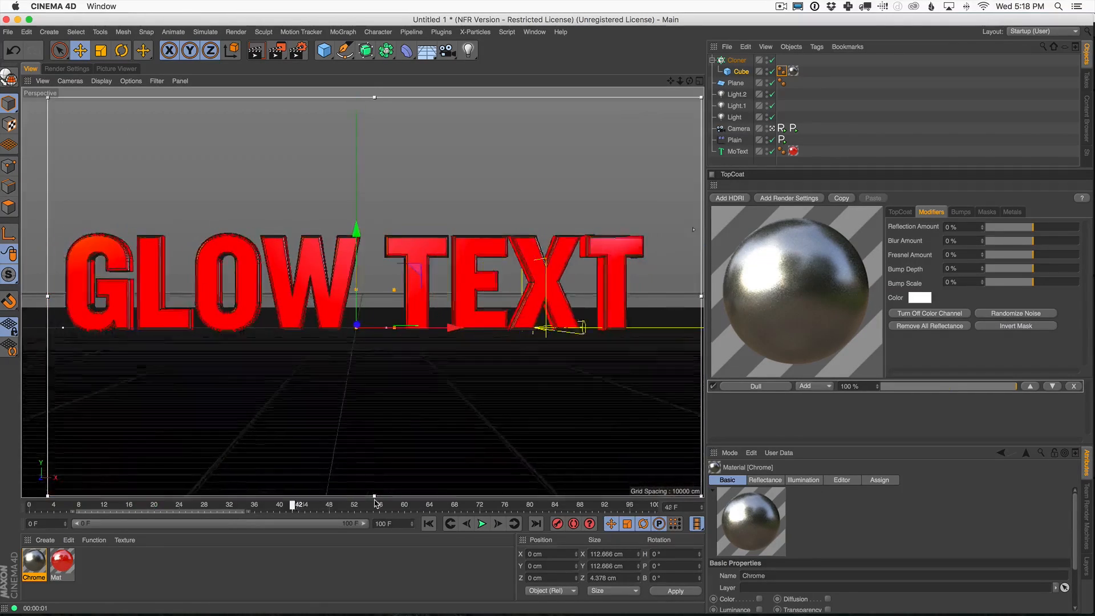
# Review the GSG Topcoat render presets in the render settings, and return to the viewport.
pyautogui.click(67, 68)
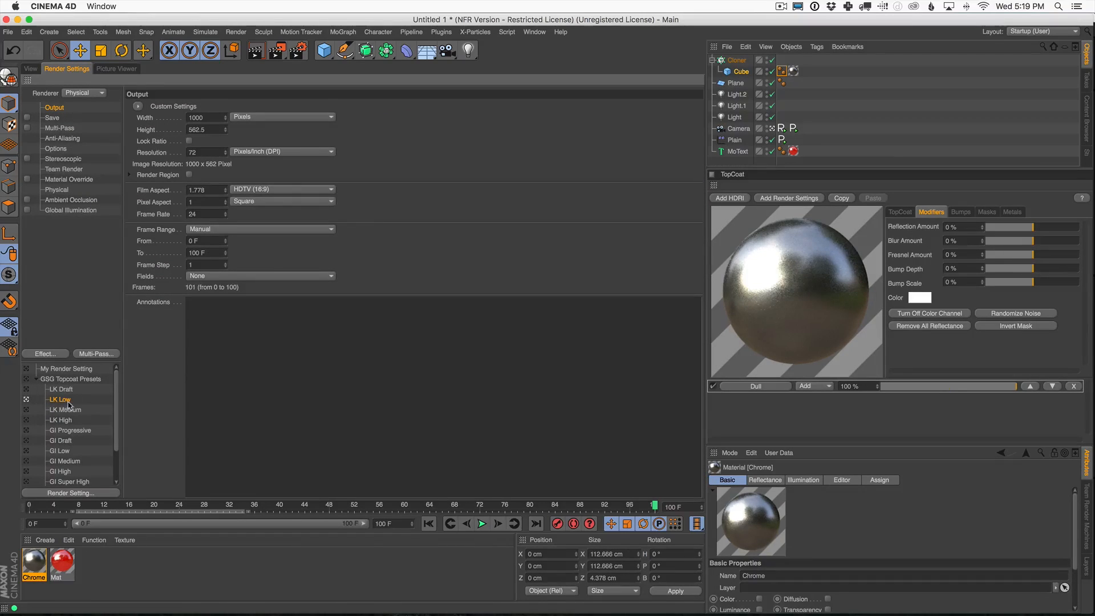
pyautogui.scroll(-2, 112, 404)
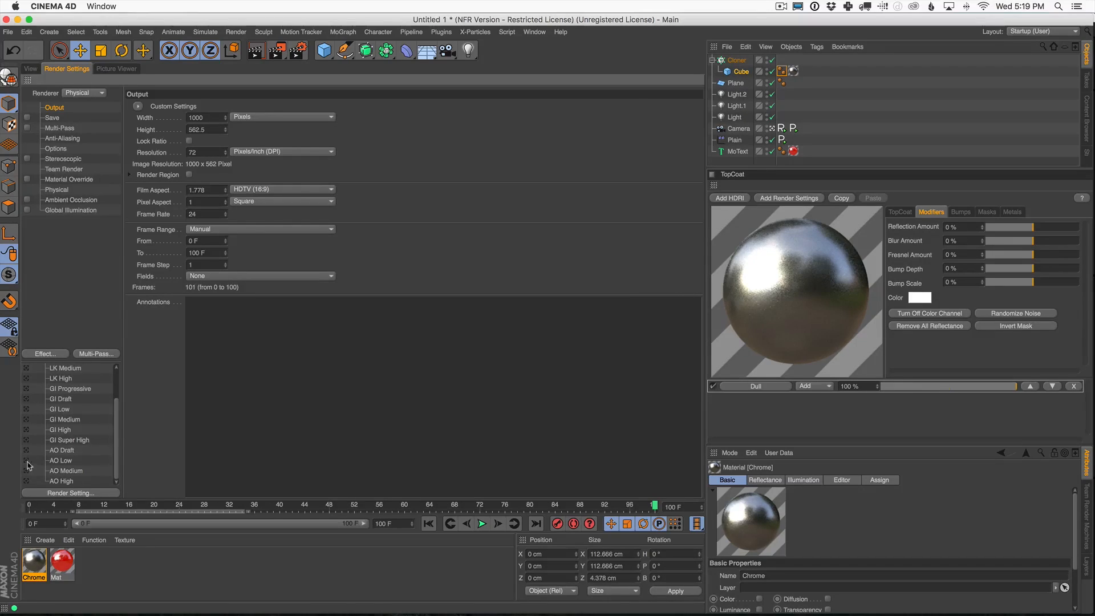
pyautogui.scroll(2, 121, 425)
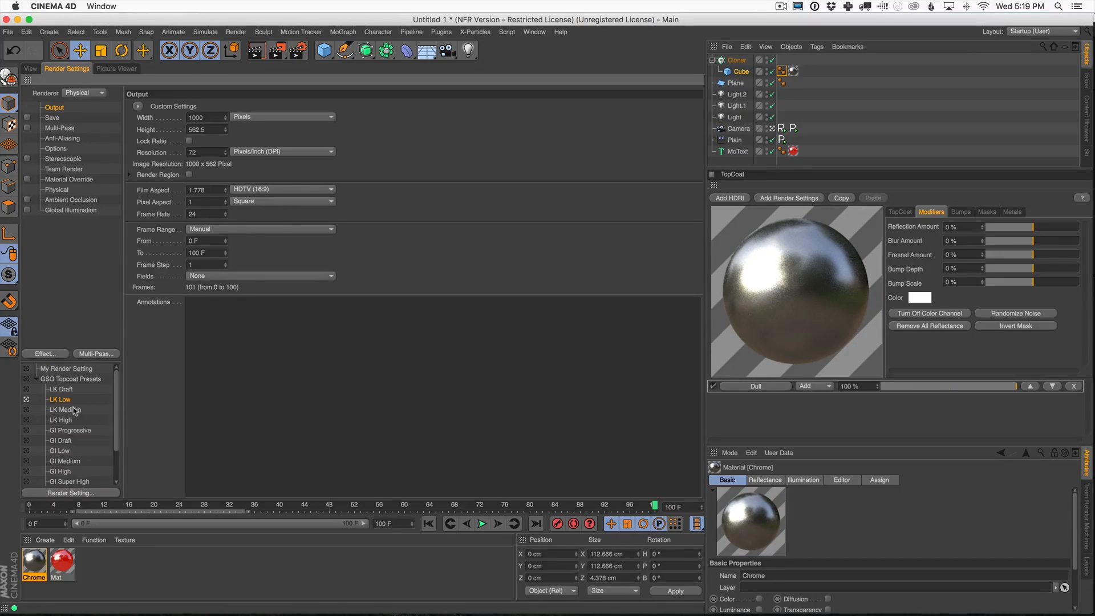
pyautogui.click(30, 68)
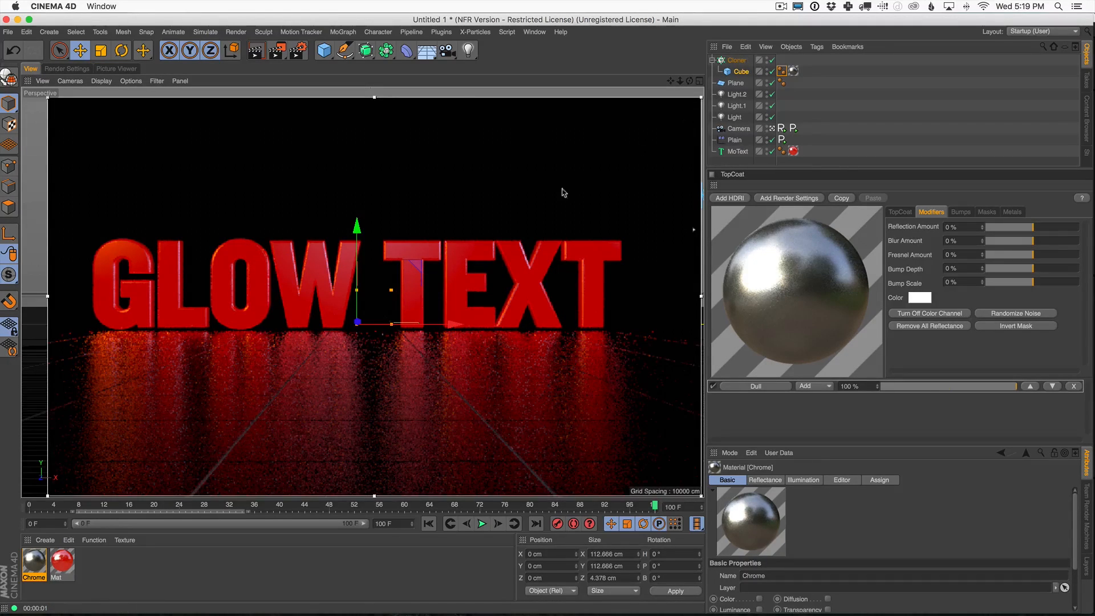
# Select all three lights together and turn off their Diffuse option.
pyautogui.click(736, 94)
pyautogui.keyDown('shift'); pyautogui.click(734, 118); pyautogui.keyUp('shift')
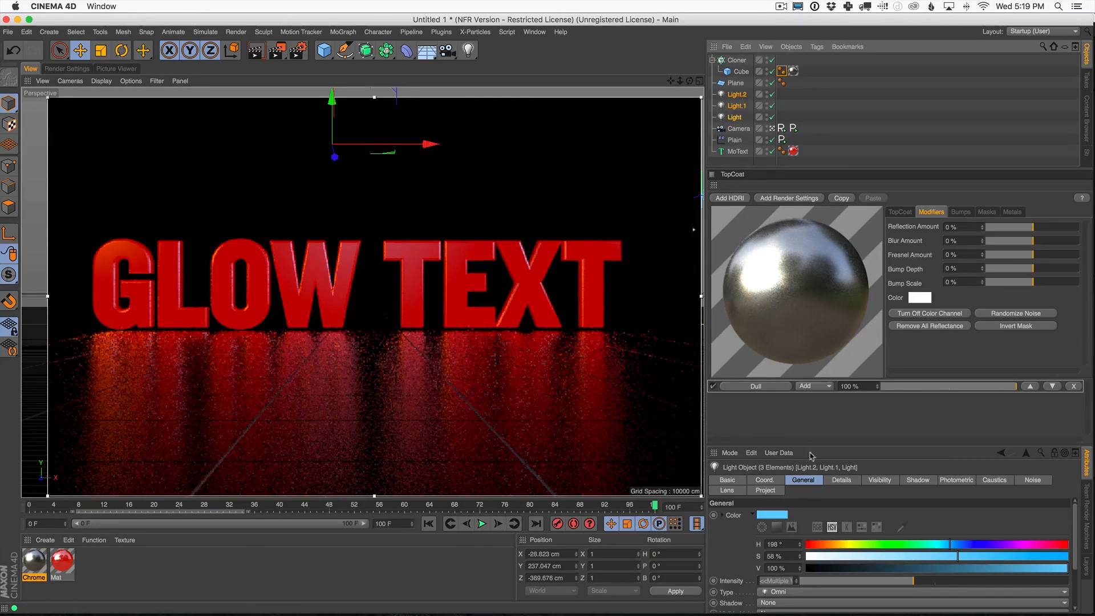
pyautogui.moveTo(813, 444); pyautogui.dragTo(809, 295)
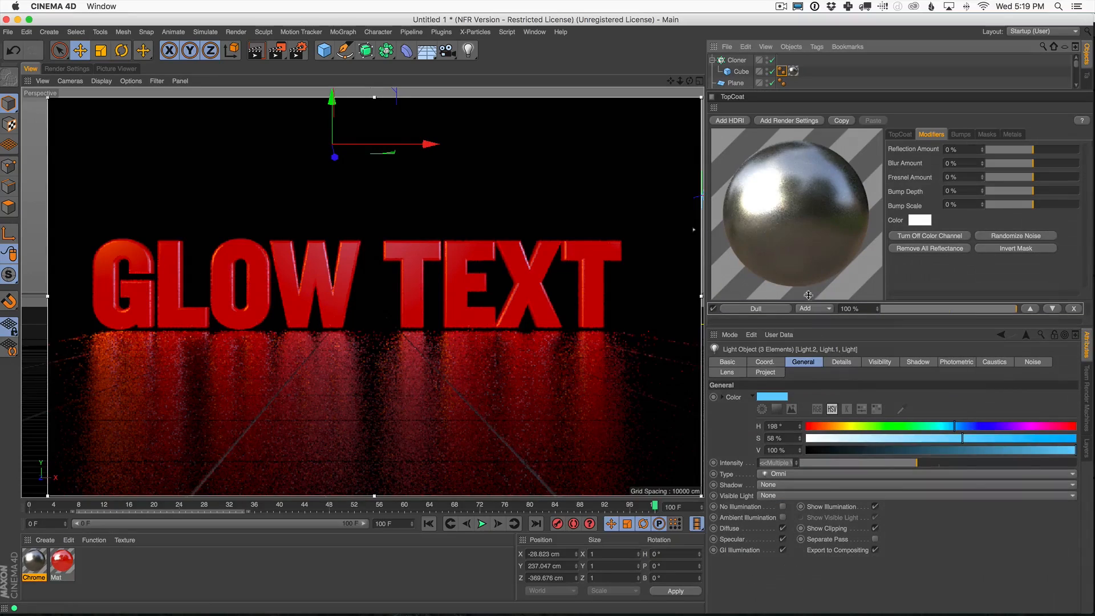
pyautogui.moveTo(776, 91); pyautogui.dragTo(759, 167)
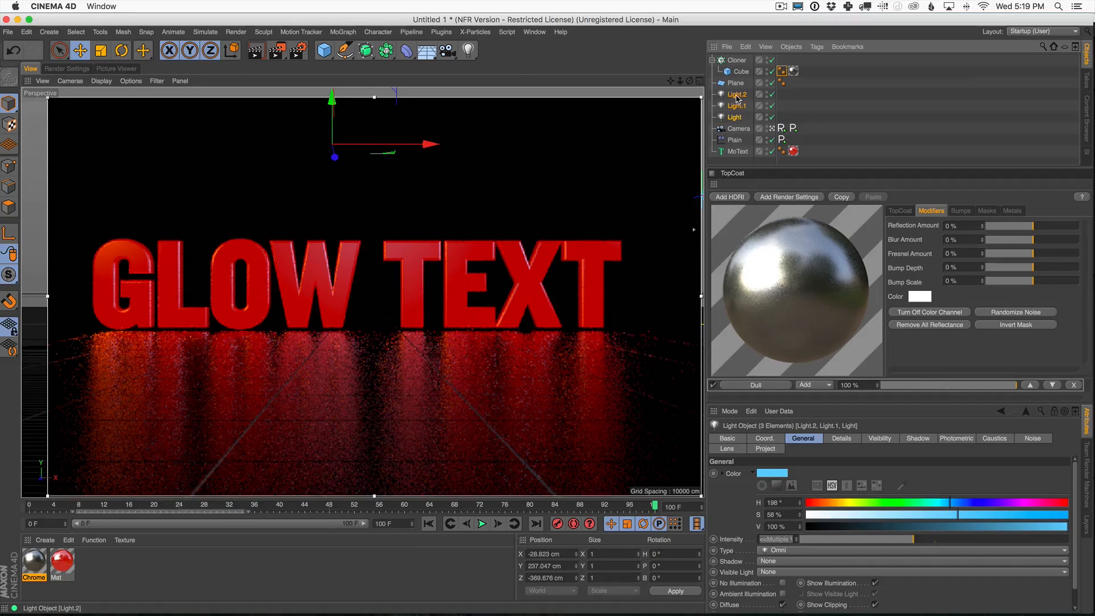
pyautogui.click(468, 50)
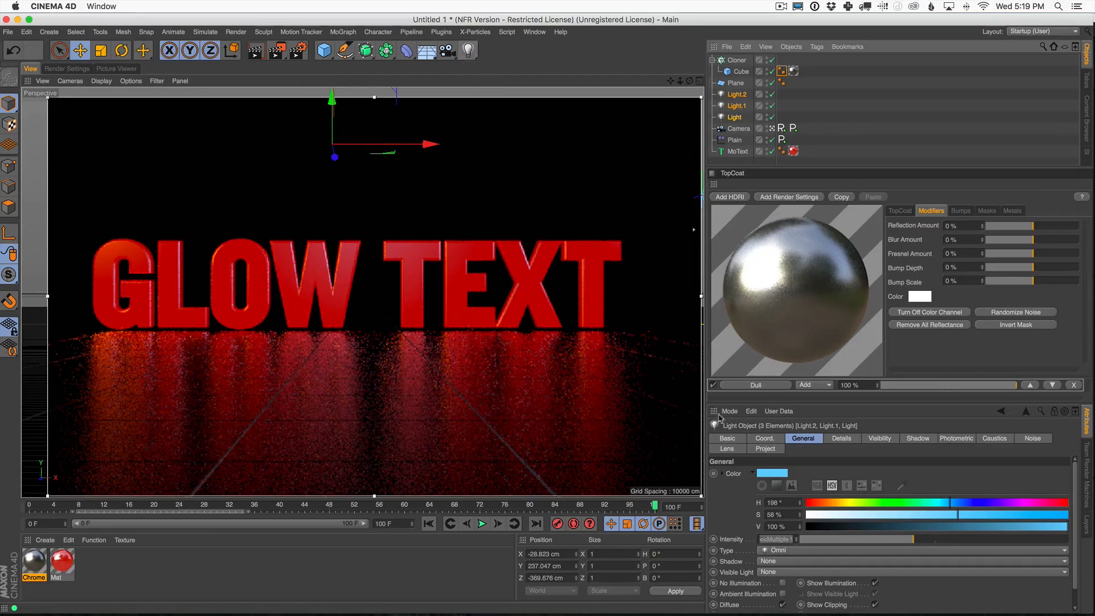
pyautogui.click(783, 604)
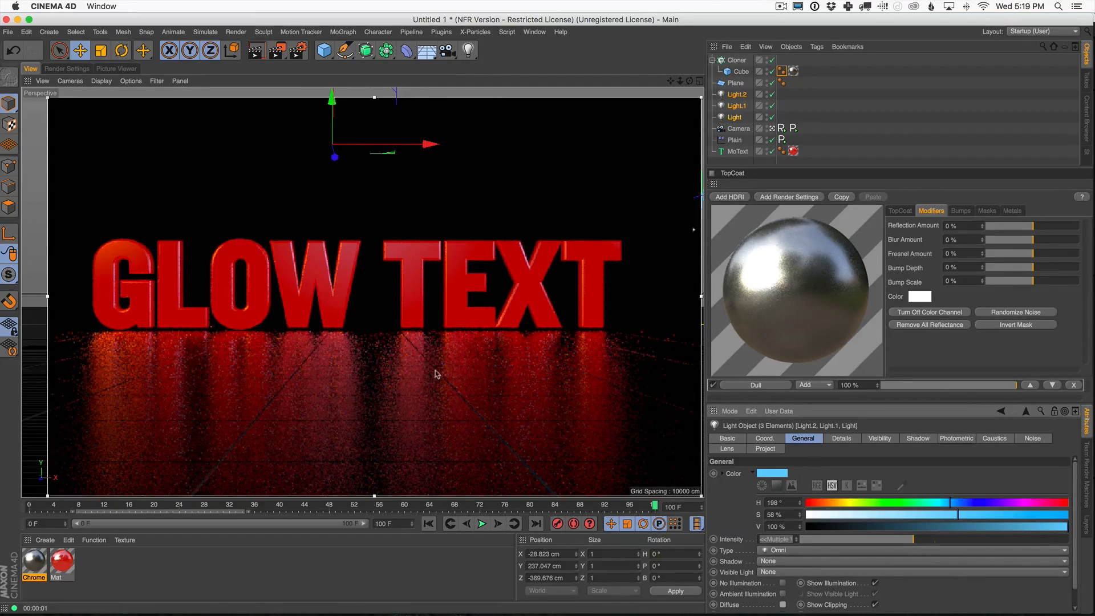
# Turn off GI Illumination for the three lights, try them without Specular before restoring it, and deselect them.
pyautogui.scroll(-1, 1078, 569)
pyautogui.scroll(-1, 1078, 568)
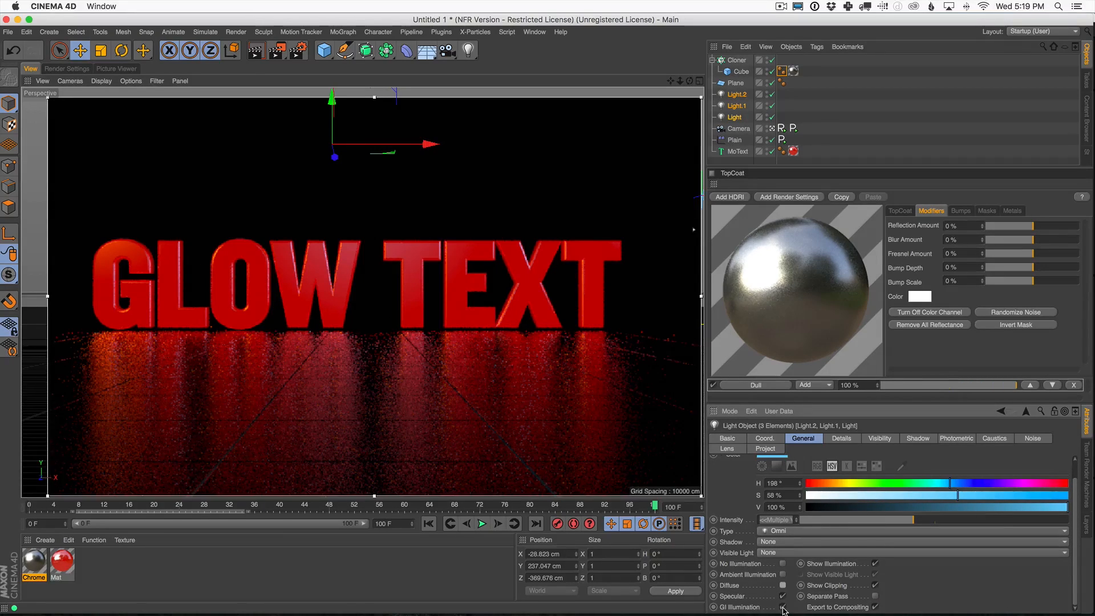
pyautogui.click(783, 607)
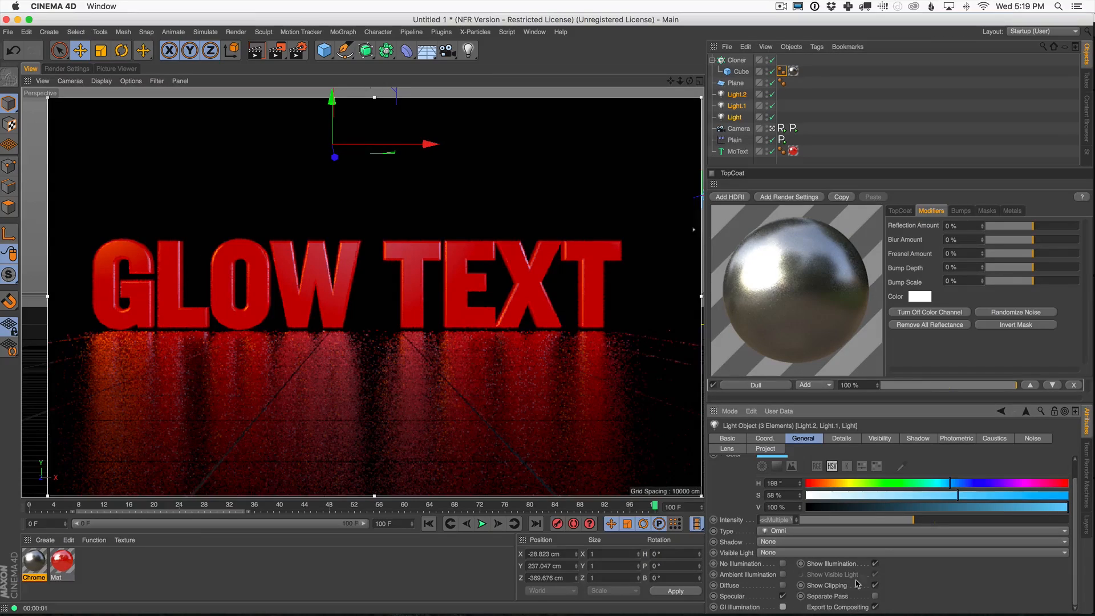
pyautogui.click(783, 596)
pyautogui.click(783, 596)
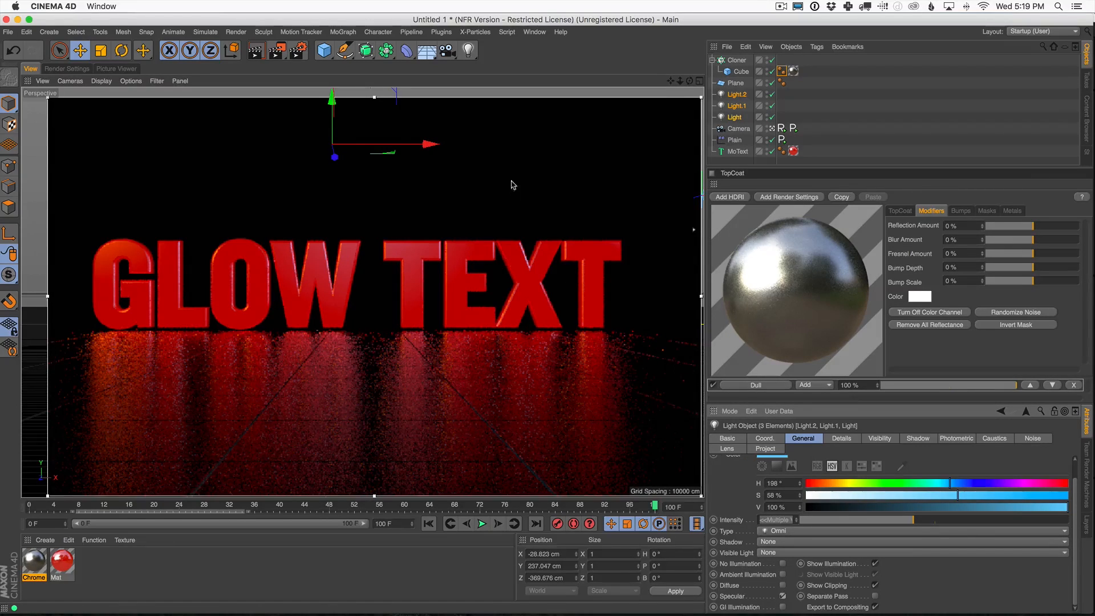
pyautogui.click(541, 224)
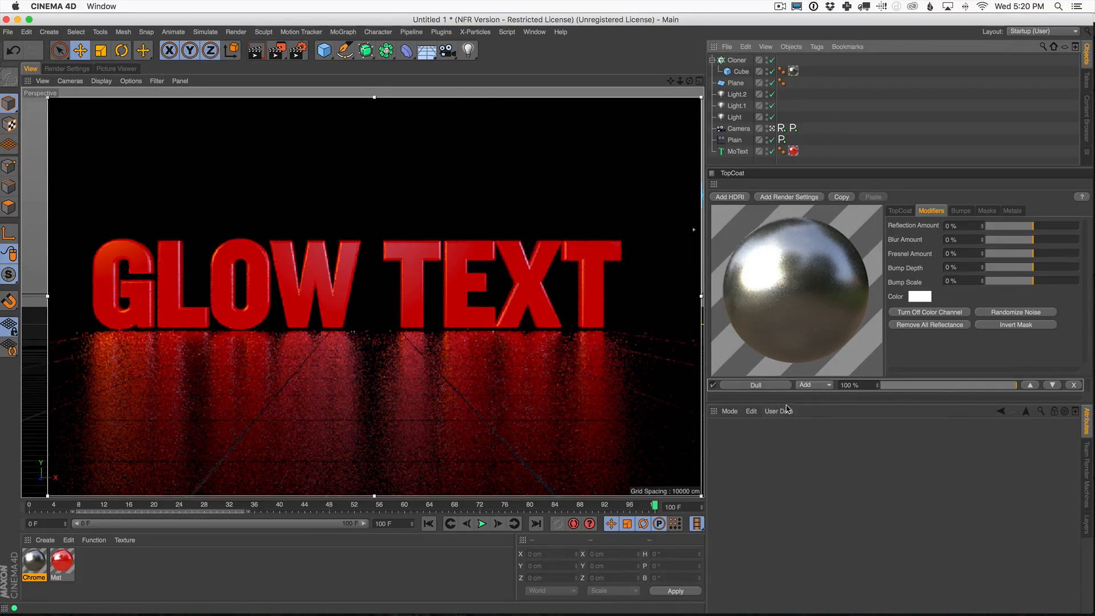
# Add a Gloss reflection layer above the Dull layer of the floor's Chrome material.
pyautogui.moveTo(789, 403); pyautogui.dragTo(796, 444)
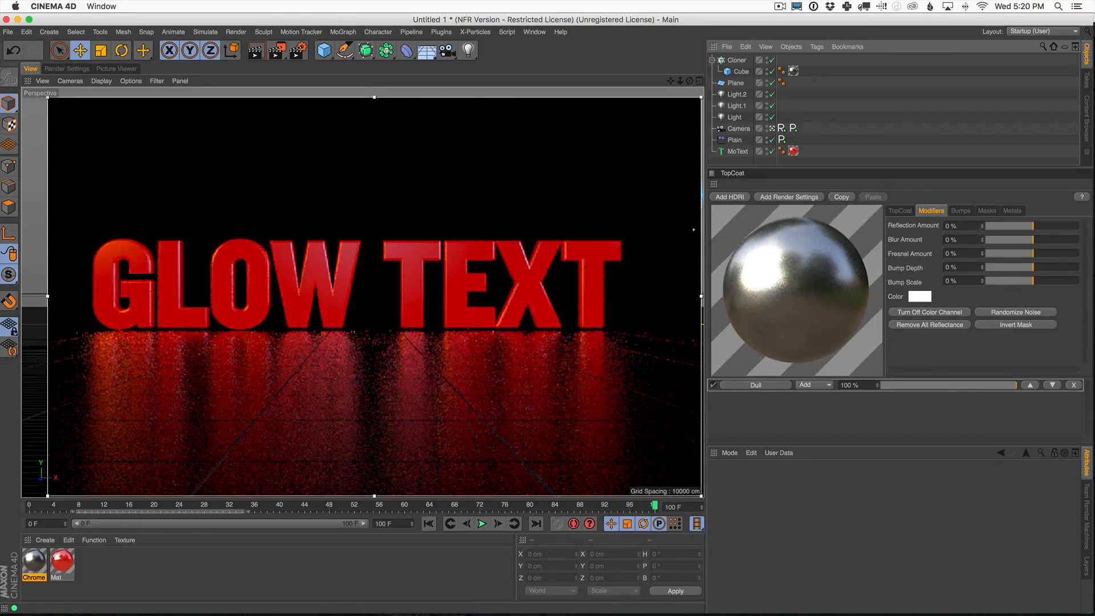
pyautogui.click(900, 211)
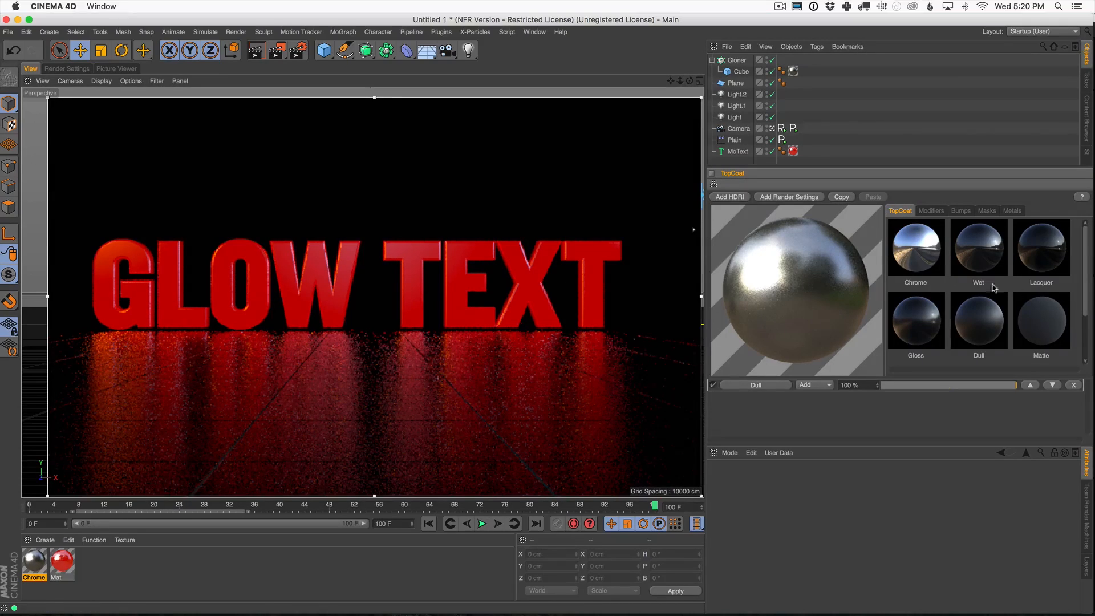
pyautogui.moveTo(1084, 285); pyautogui.dragTo(1086, 241)
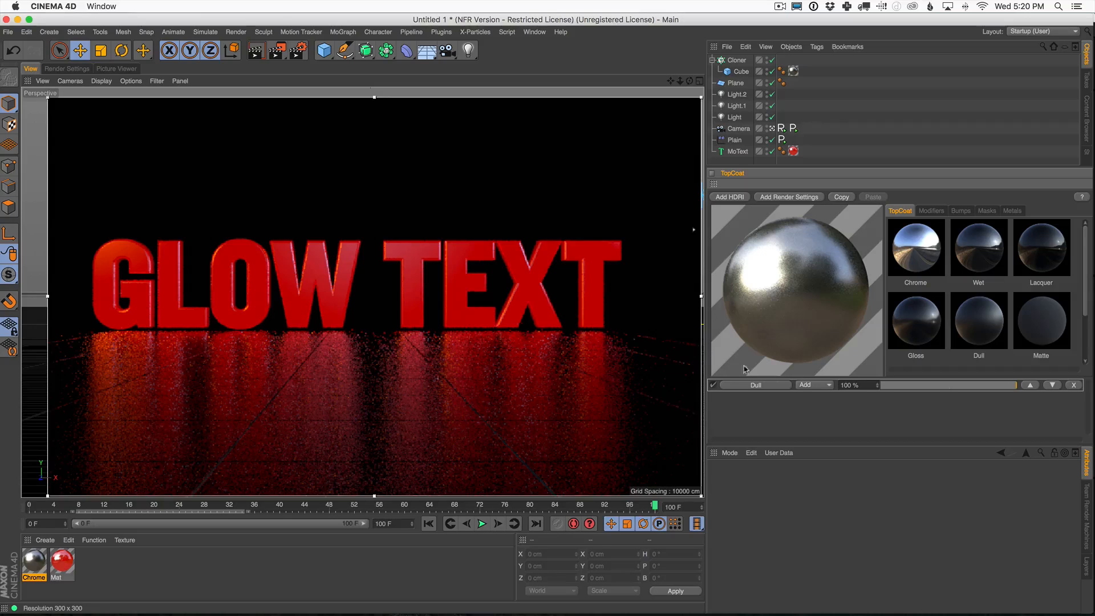
pyautogui.keyDown('shift'); pyautogui.click(916, 323); pyautogui.keyUp('shift')
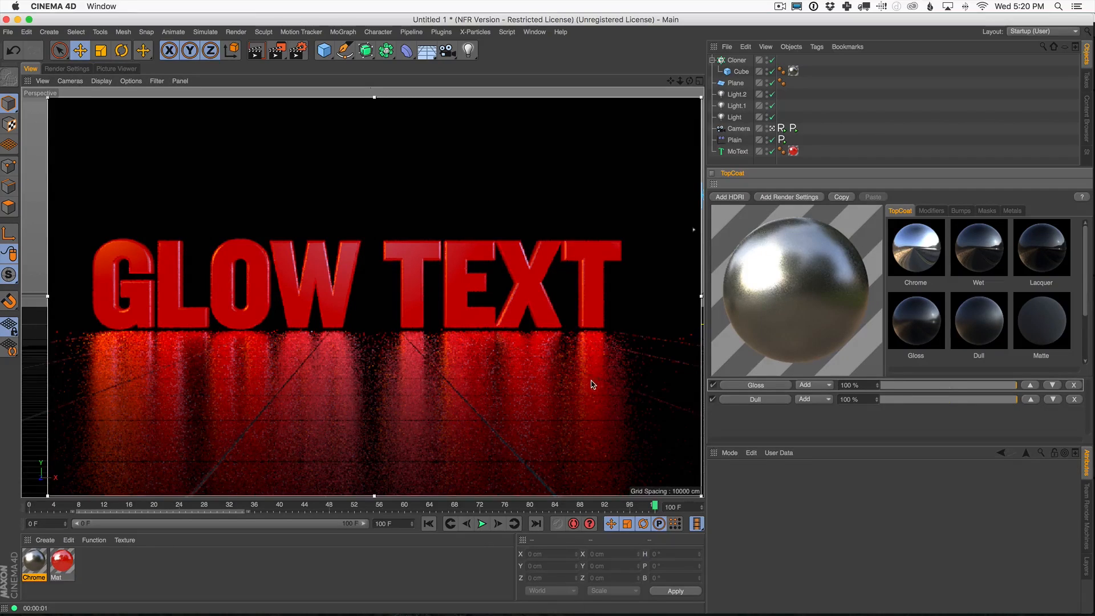
# Slightly reduce the Gloss layer's blur, and toggle the floor's reflection layers to compare, leaving only Gloss enabled.
pyautogui.click(931, 211)
pyautogui.moveTo(1034, 243); pyautogui.dragTo(1033, 245)
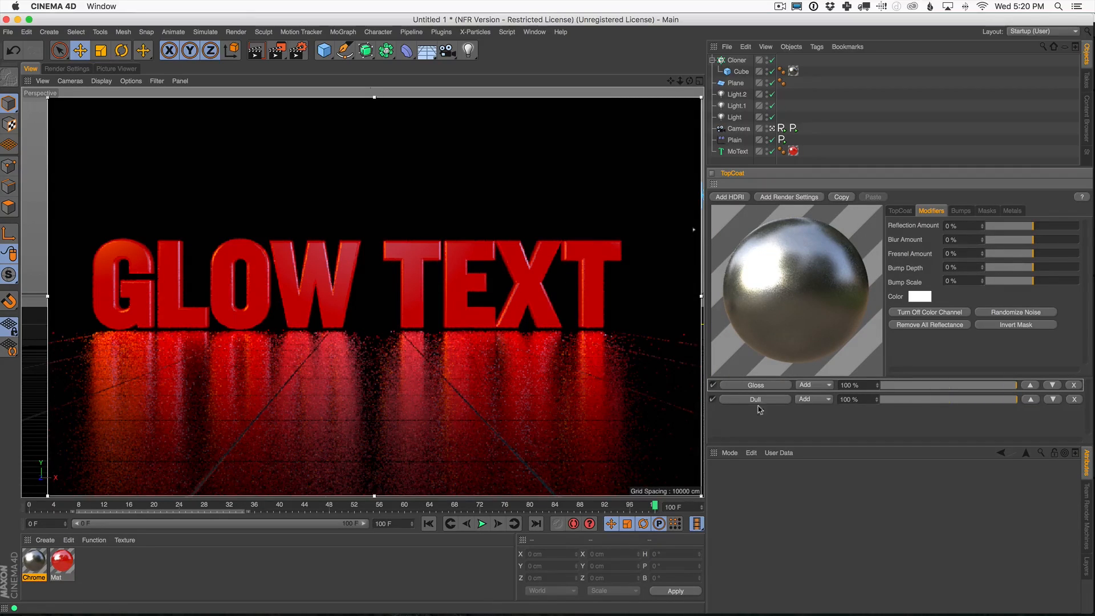
pyautogui.click(713, 386)
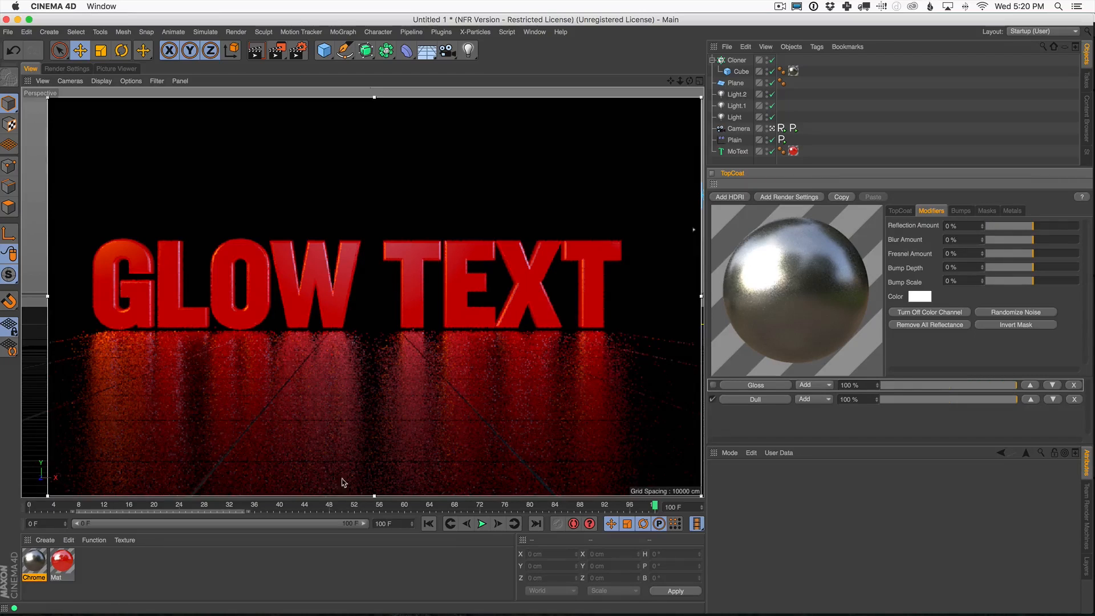
pyautogui.click(713, 385)
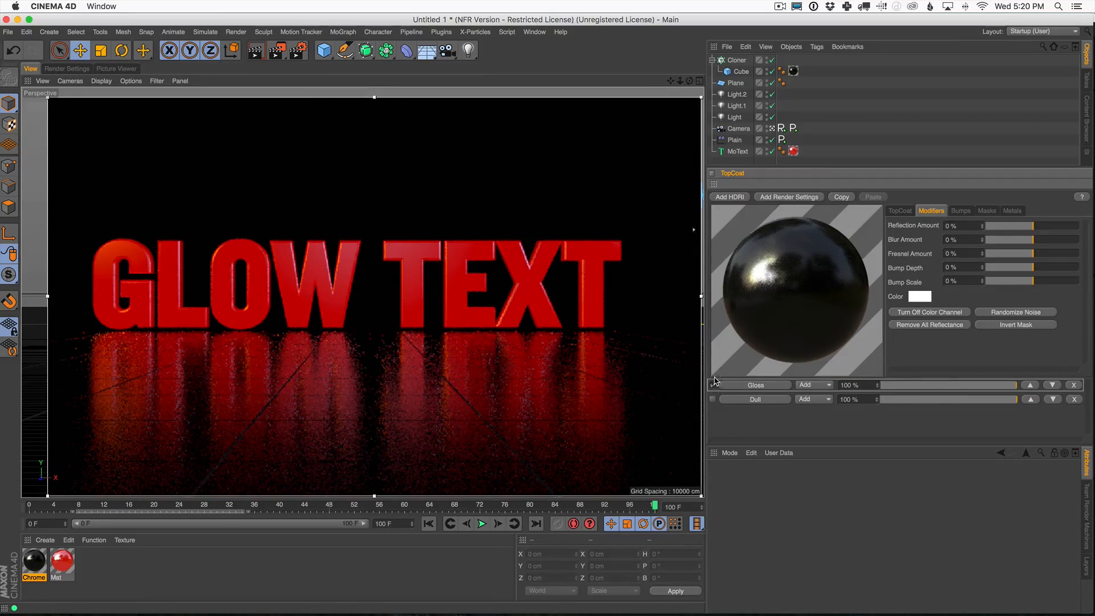
# Add a Lacquer reflection layer on top of the Gloss layer, and re-enable the Dull layer.
pyautogui.click(898, 211)
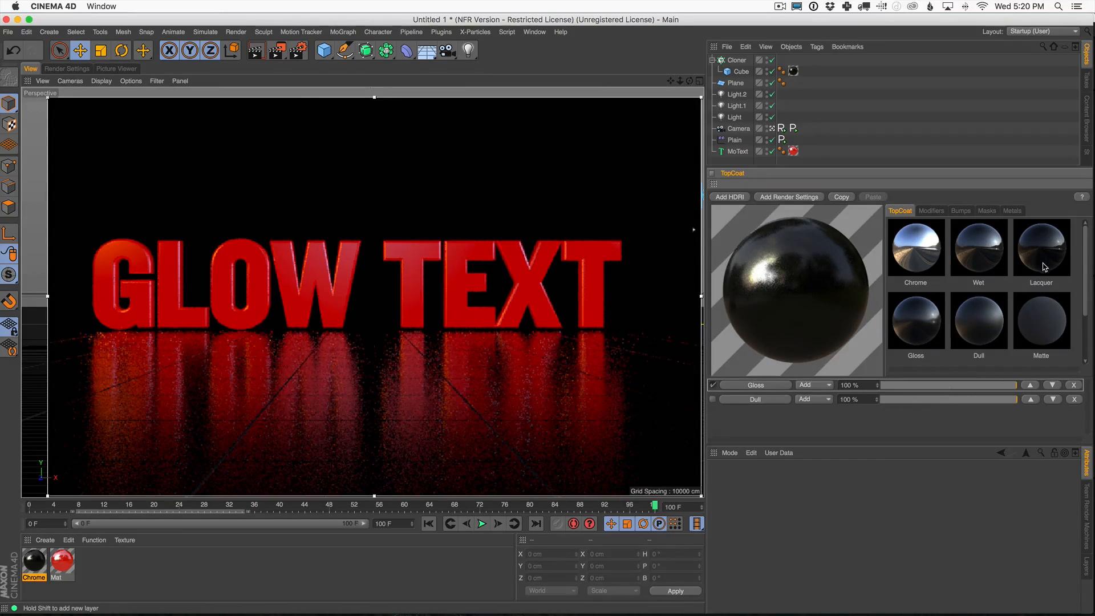
pyautogui.click(1042, 265)
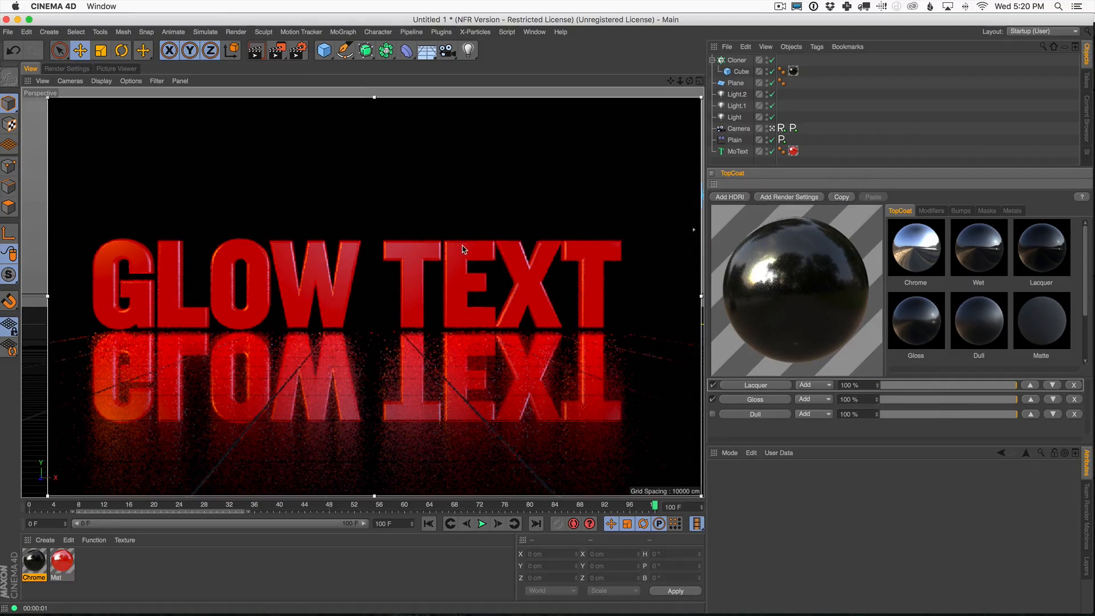
pyautogui.click(713, 413)
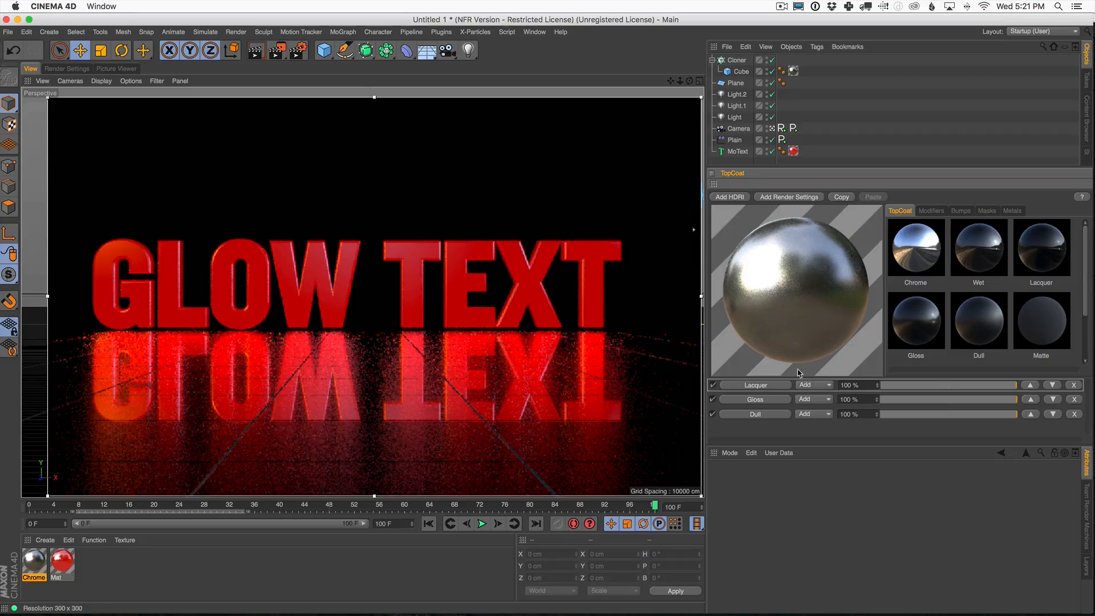
# Apply the SubtleNoise bump to the floor material's Lacquer layer.
pyautogui.click(932, 211)
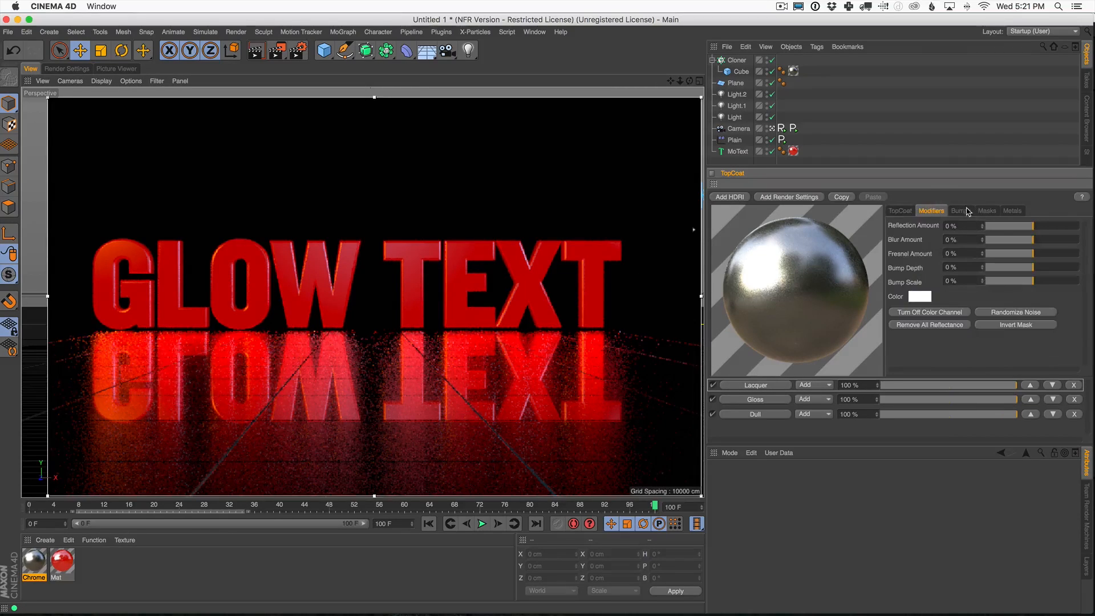
pyautogui.click(961, 210)
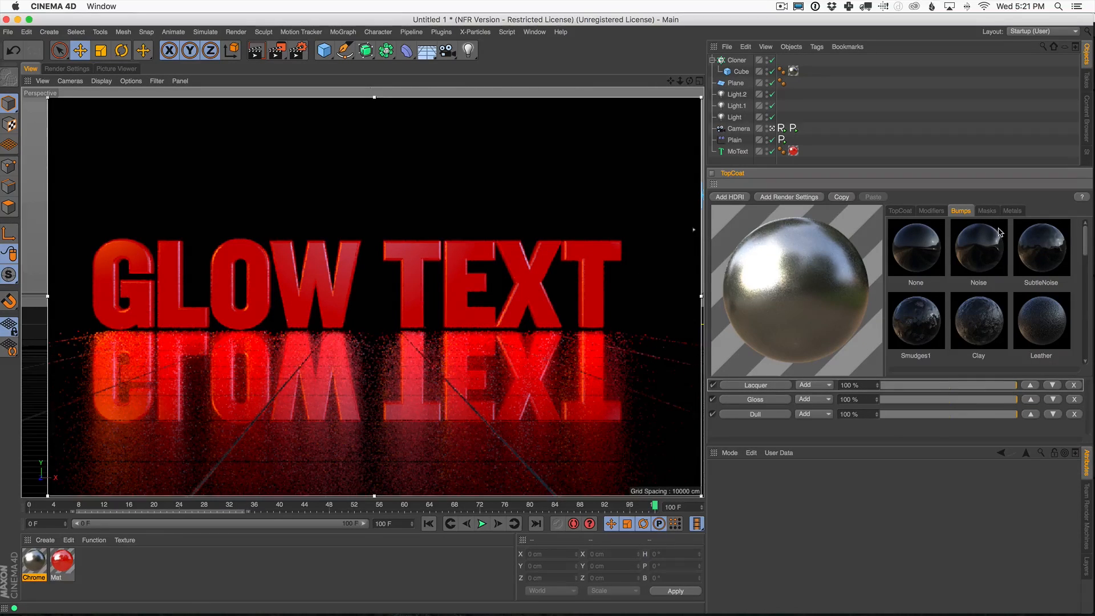
pyautogui.click(1047, 252)
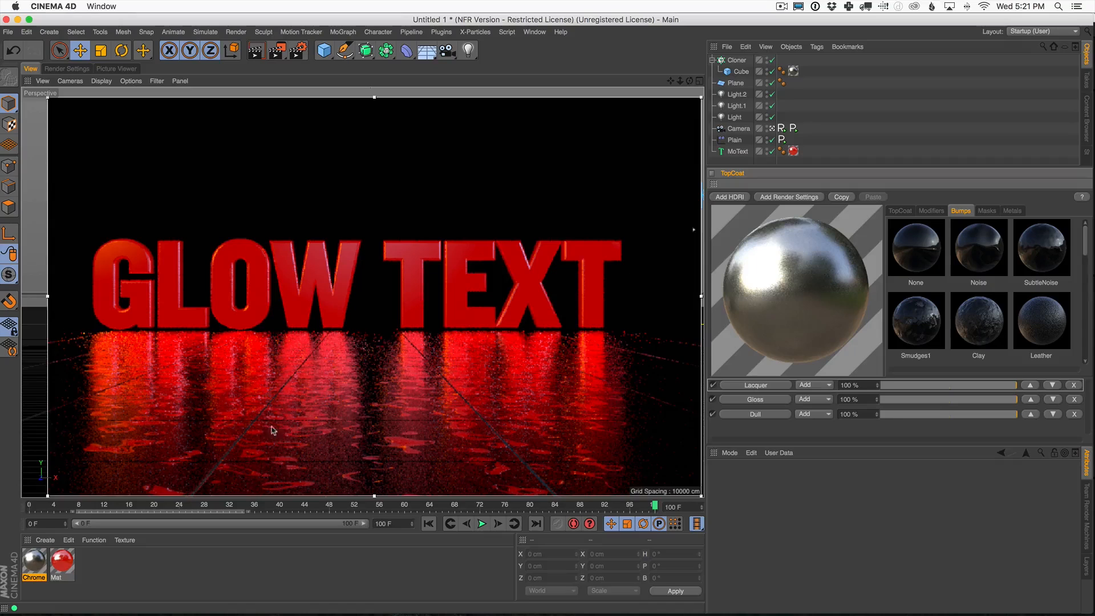
# Fine-tune the Lacquer layer's bump depth until the text reflects in gentle, water-like ripples.
pyautogui.click(932, 210)
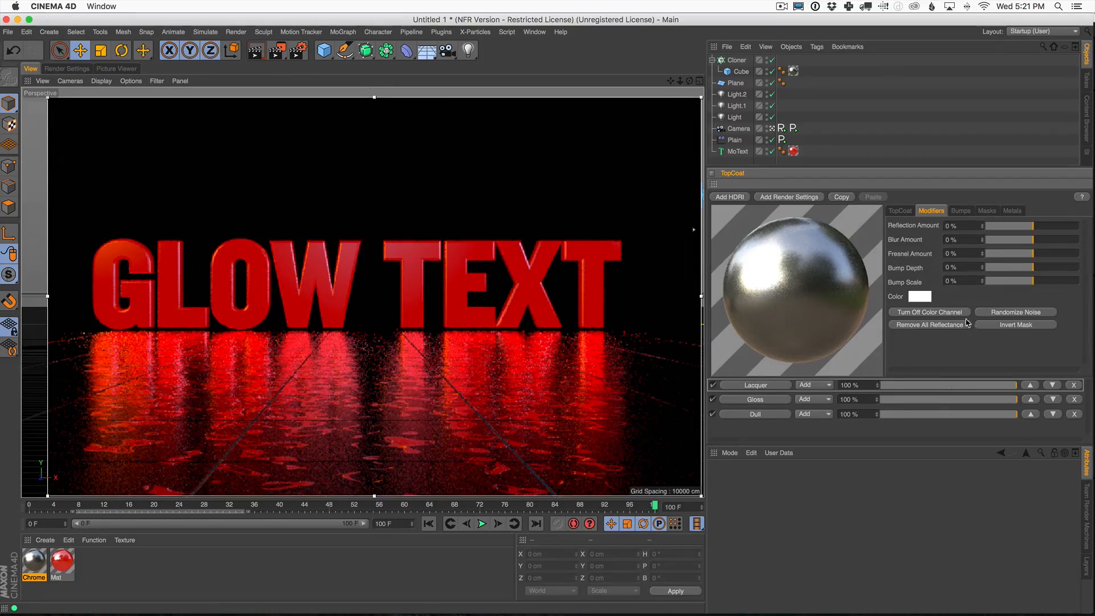
pyautogui.moveTo(1029, 271); pyautogui.dragTo(1024, 271)
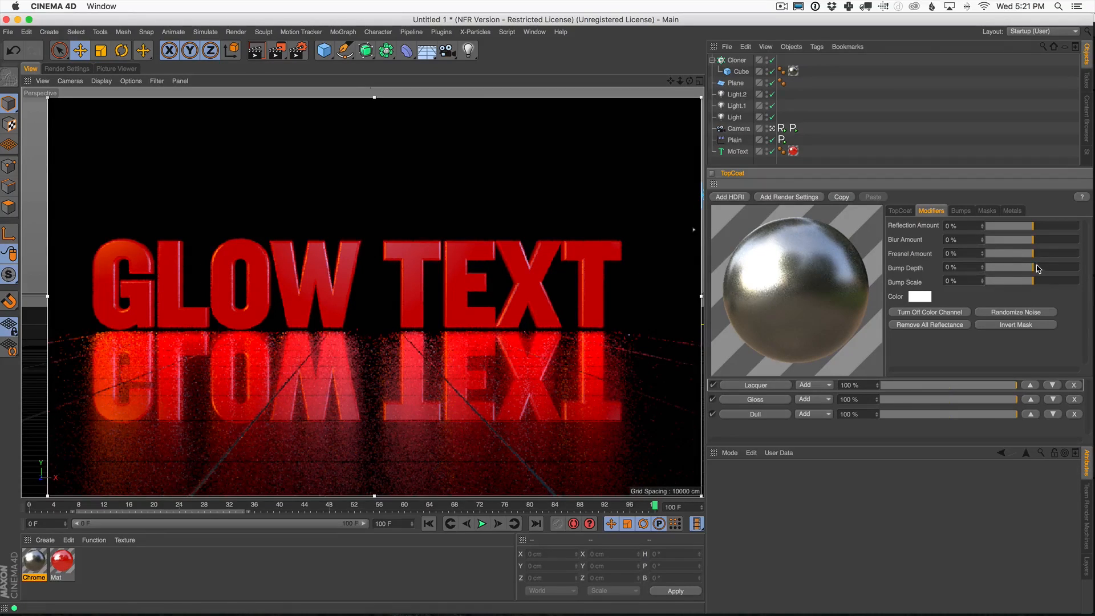
pyautogui.moveTo(1038, 269); pyautogui.dragTo(1040, 268)
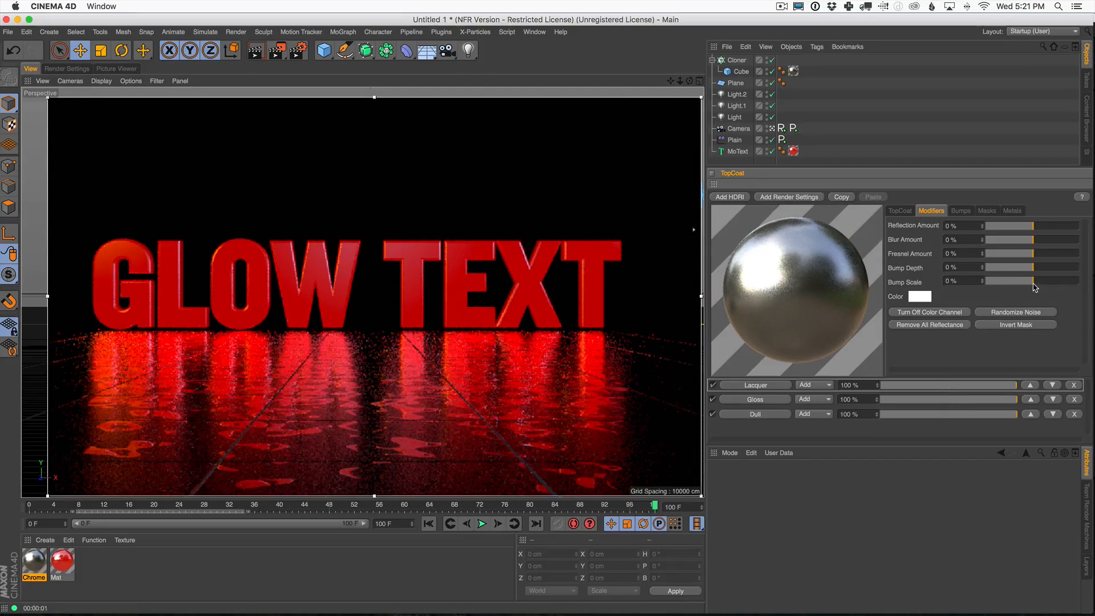
pyautogui.moveTo(1033, 267); pyautogui.dragTo(1031, 270)
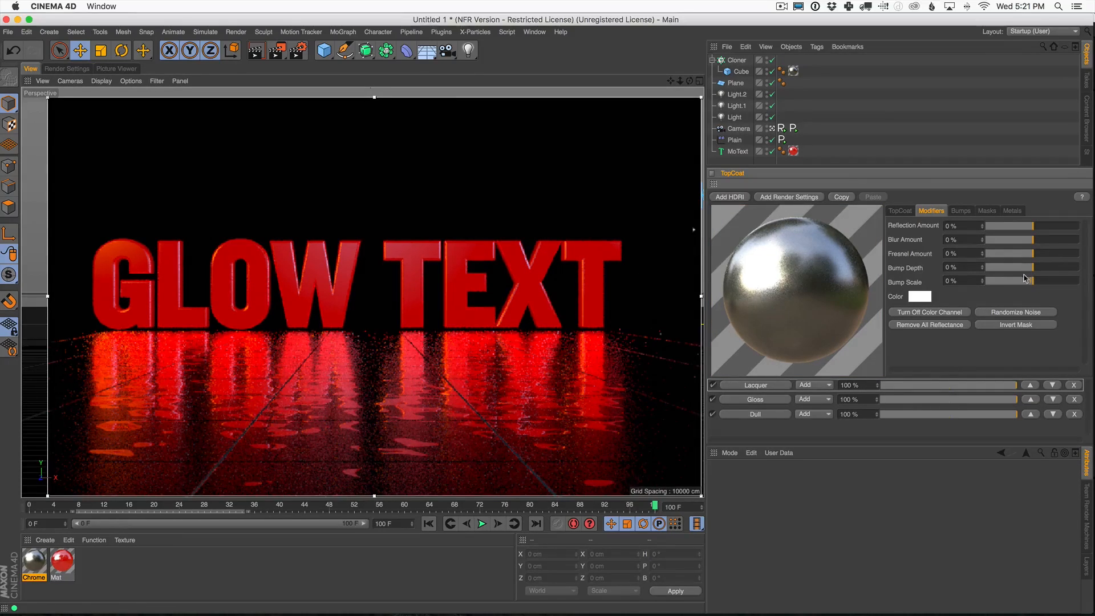
pyautogui.moveTo(990, 269); pyautogui.dragTo(1033, 274)
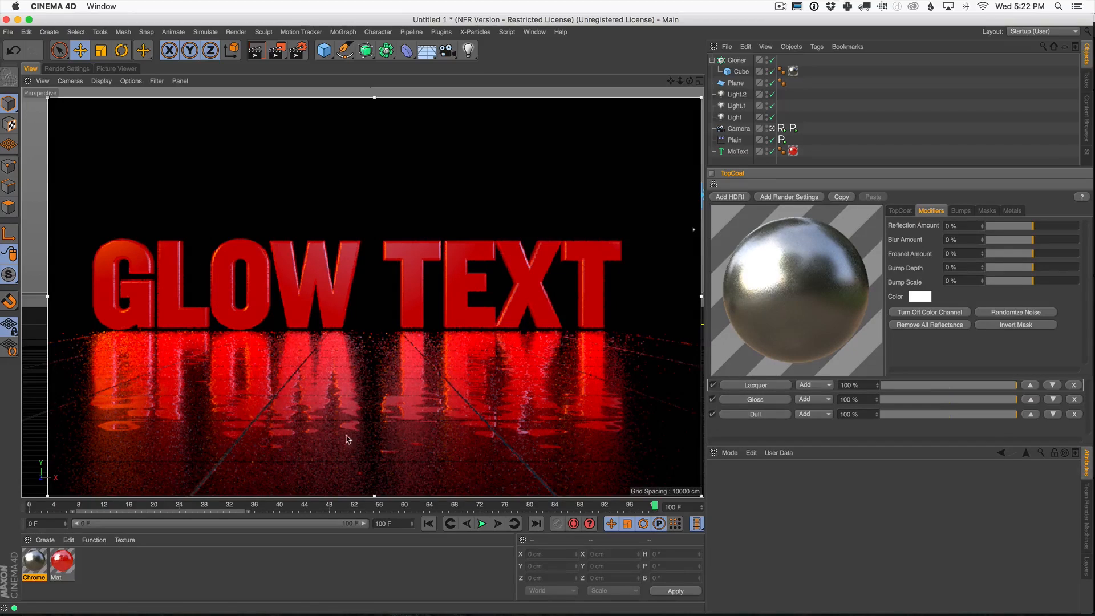
# Disable the Gloss and Dull layers to examine the Lacquer reflection alone, and re-enable both.
pyautogui.click(713, 400)
pyautogui.click(713, 414)
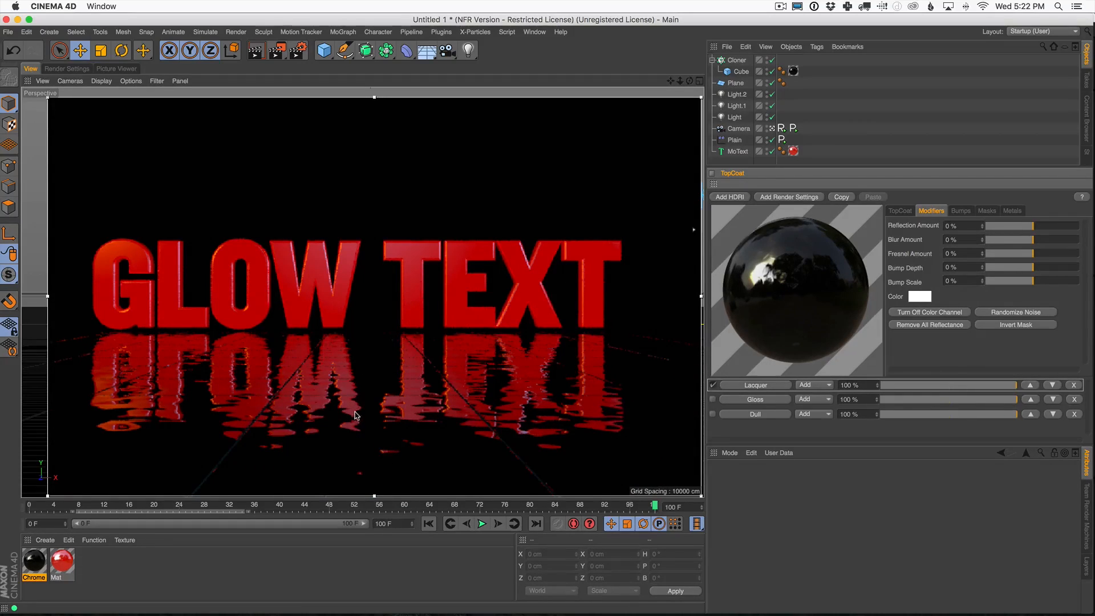
pyautogui.click(712, 400)
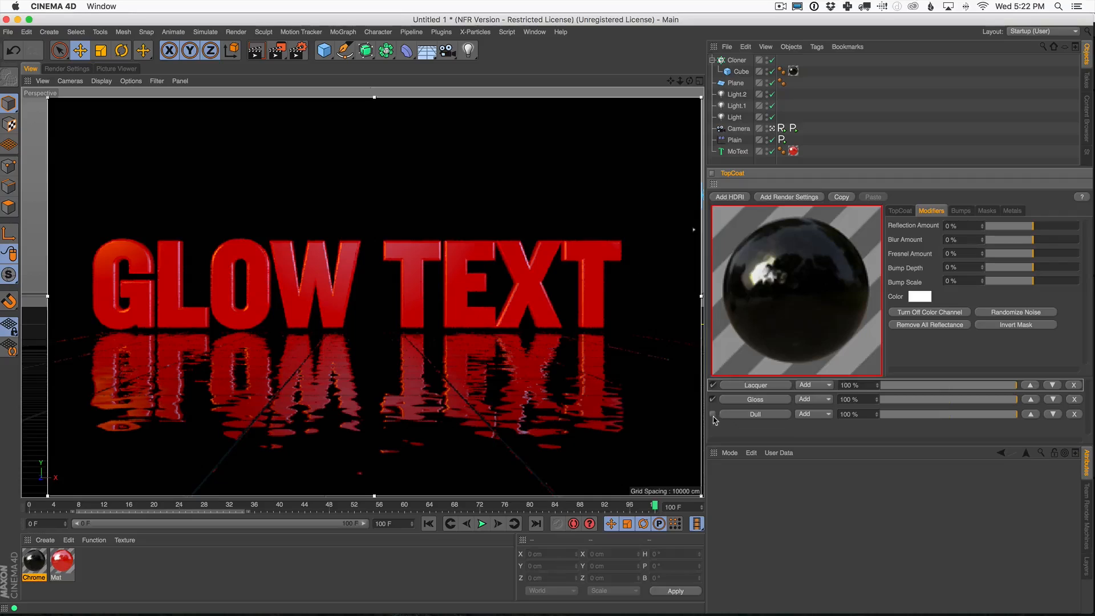
pyautogui.click(713, 415)
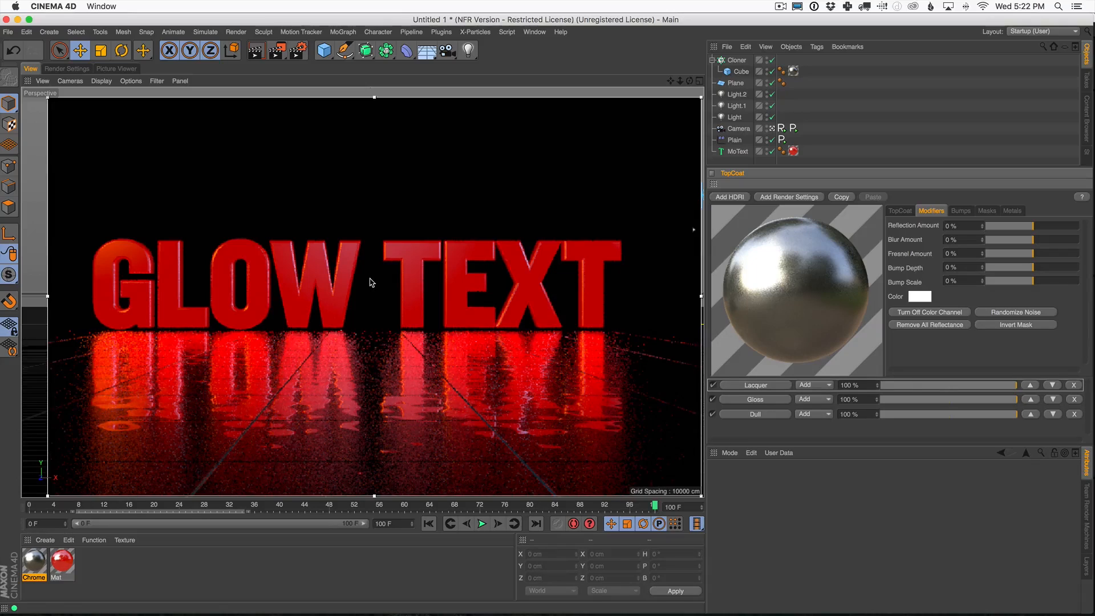
# Try the Holes and Galvanized masks on the floor material's Lacquer layer.
pyautogui.click(775, 401)
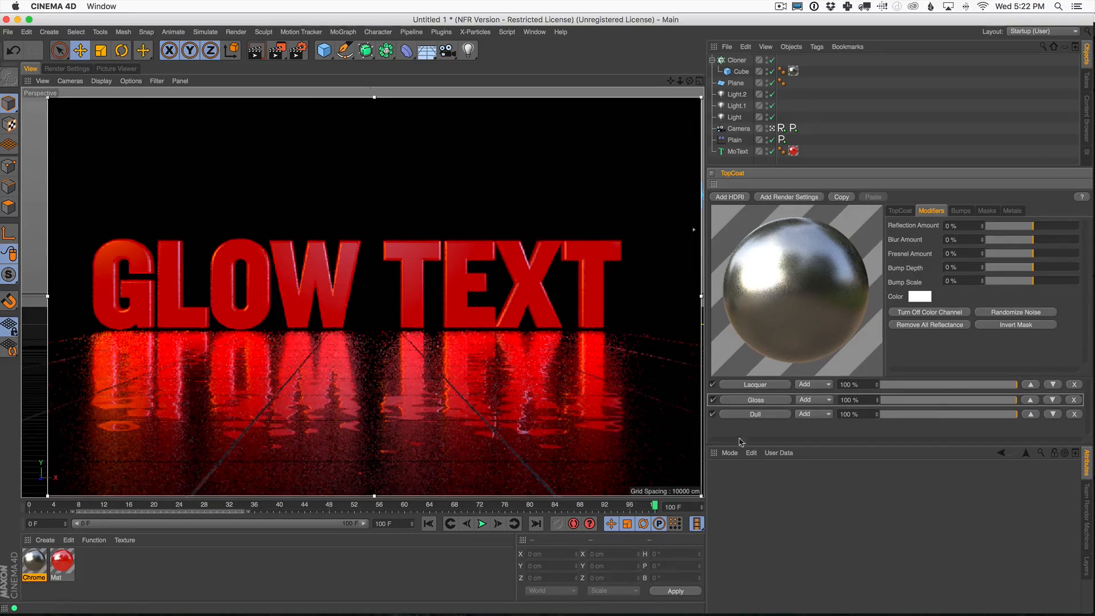
pyautogui.click(736, 388)
pyautogui.click(989, 213)
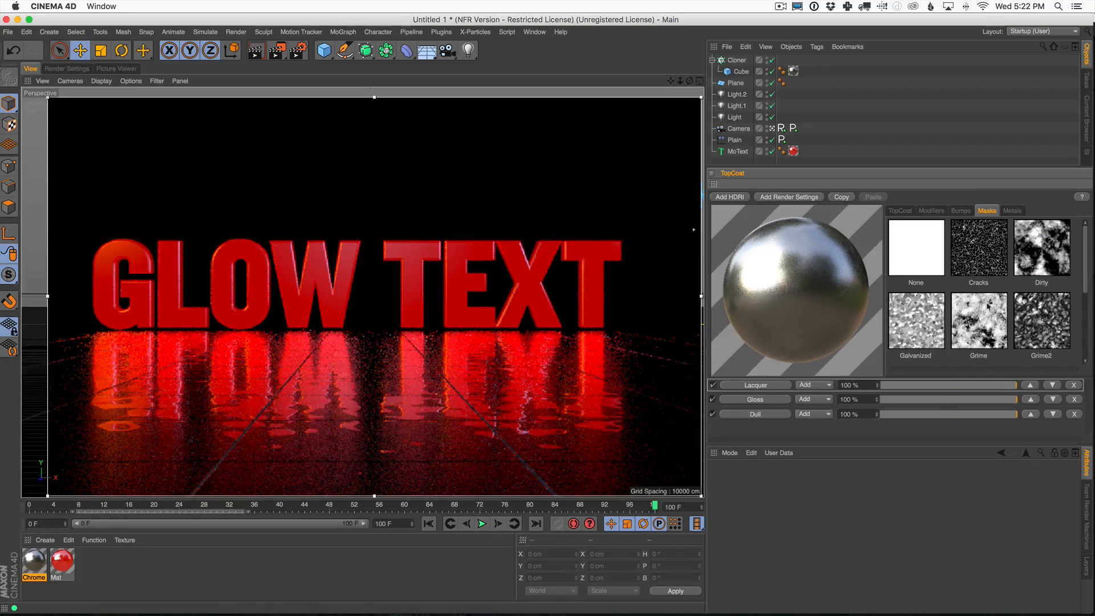
pyautogui.scroll(2, 1092, 301)
pyautogui.scroll(-1, 1092, 302)
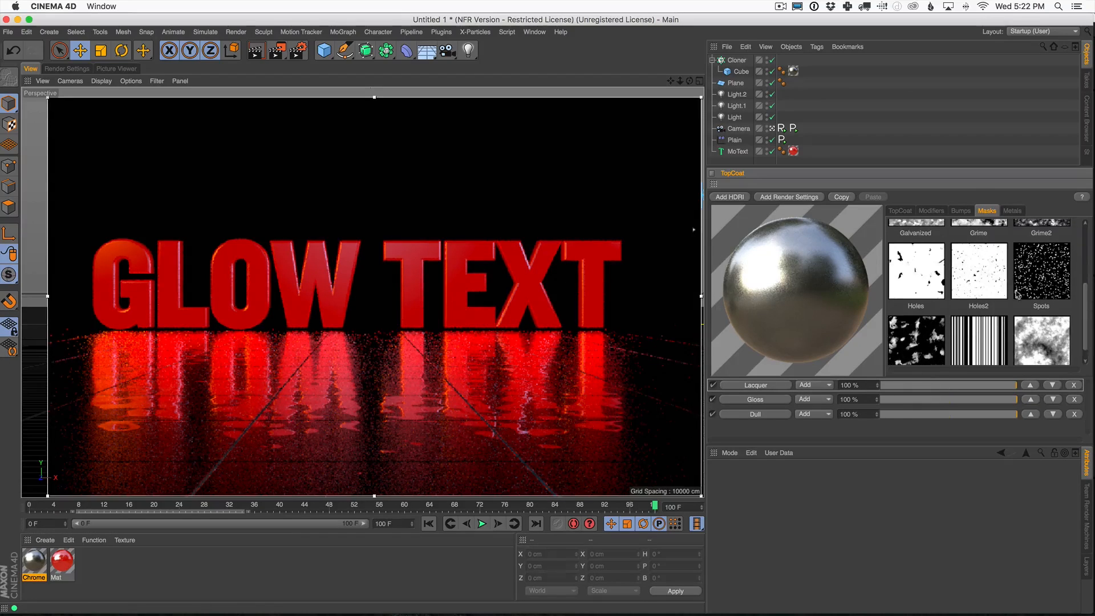
pyautogui.click(911, 283)
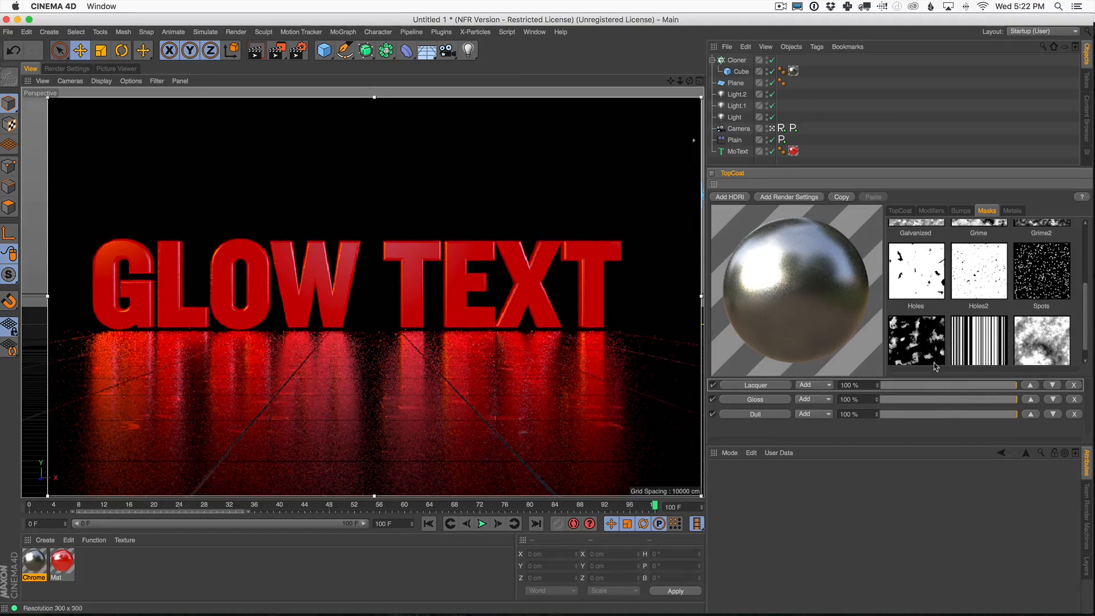
pyautogui.scroll(5, 1061, 314)
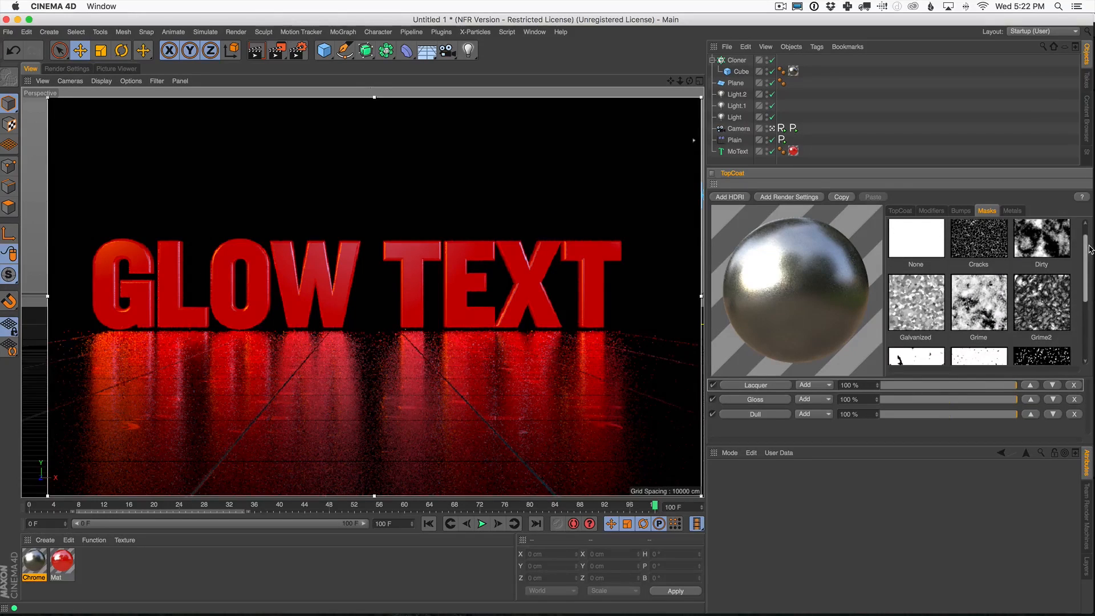
pyautogui.click(915, 333)
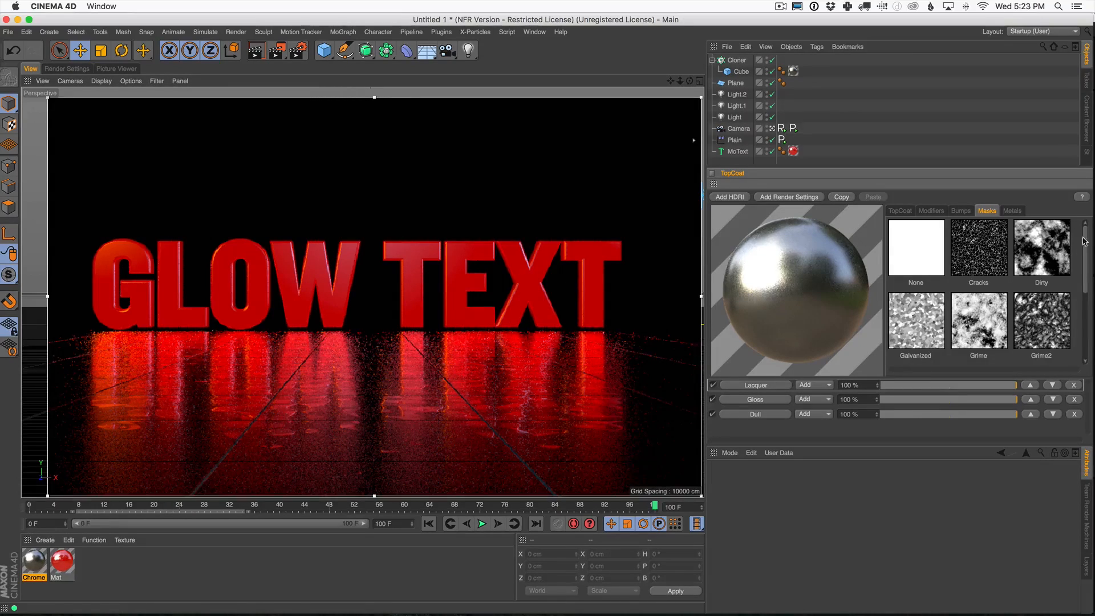
pyautogui.scroll(-2, 1087, 257)
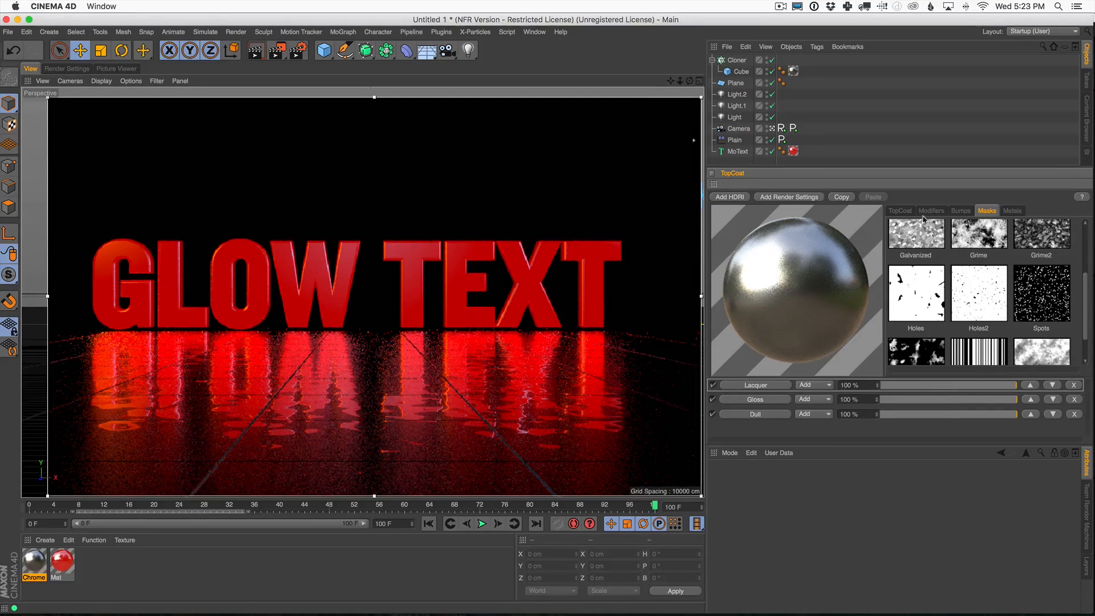
# Apply the Sand bump to the floor material's Gloss layer.
pyautogui.click(768, 400)
pyautogui.click(968, 213)
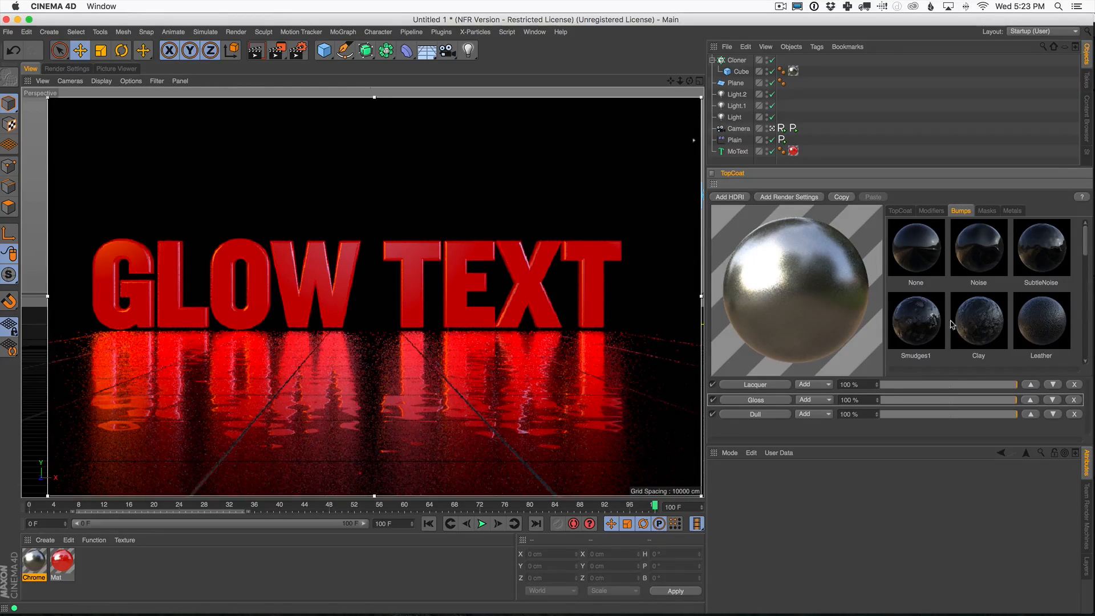
pyautogui.moveTo(1085, 244); pyautogui.dragTo(1085, 360)
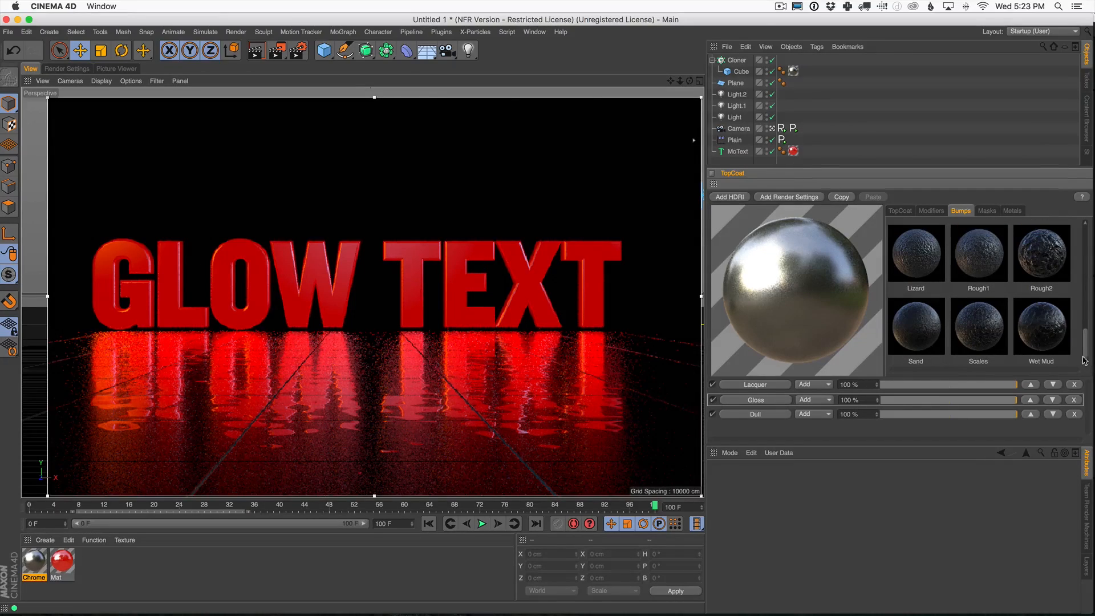
pyautogui.click(921, 329)
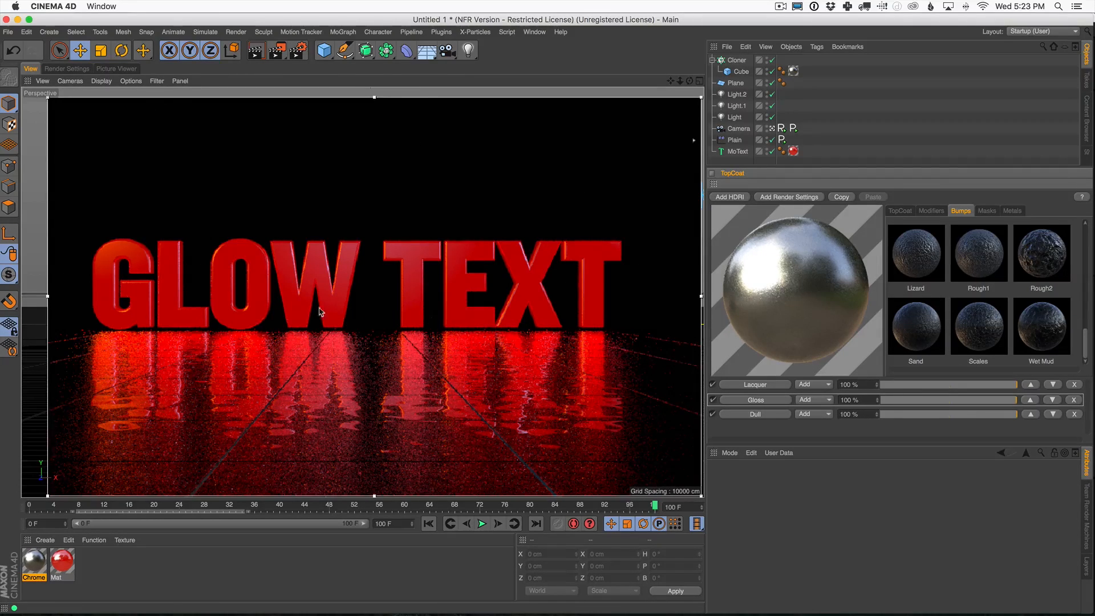
# Increase the Dull layer's reflection amount, reduce its Fresnel amount, and render the view again.
pyautogui.click(755, 413)
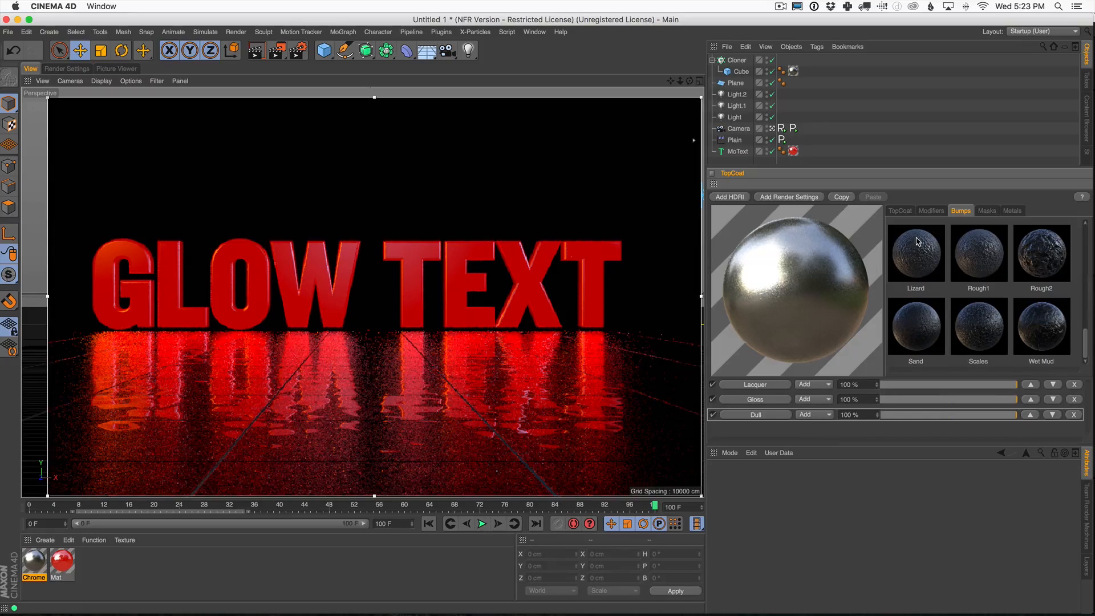
pyautogui.click(936, 212)
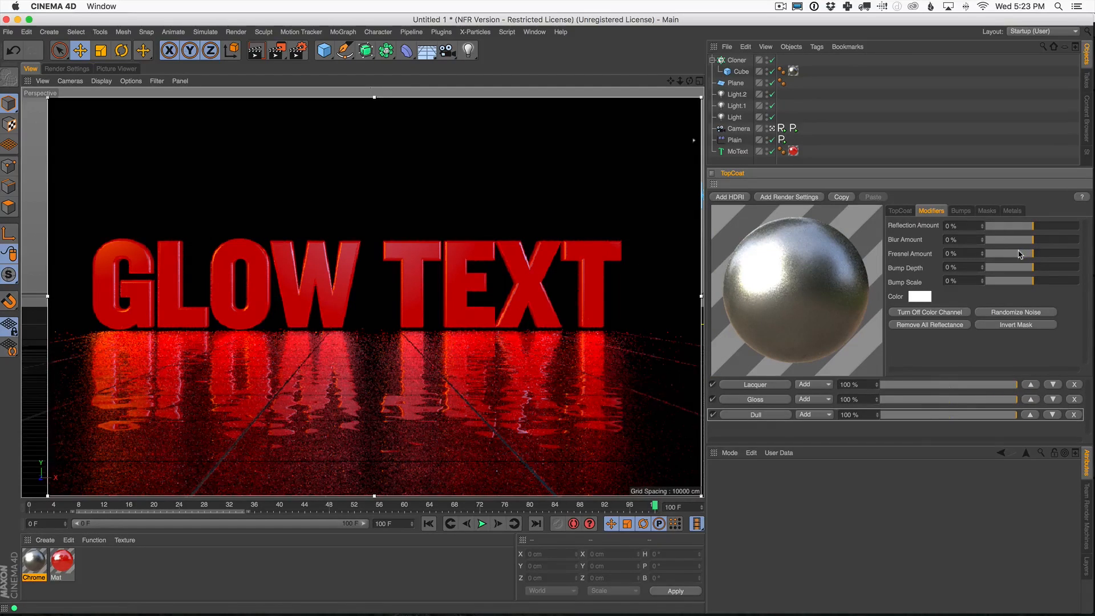
pyautogui.click(1045, 227)
pyautogui.click(1018, 254)
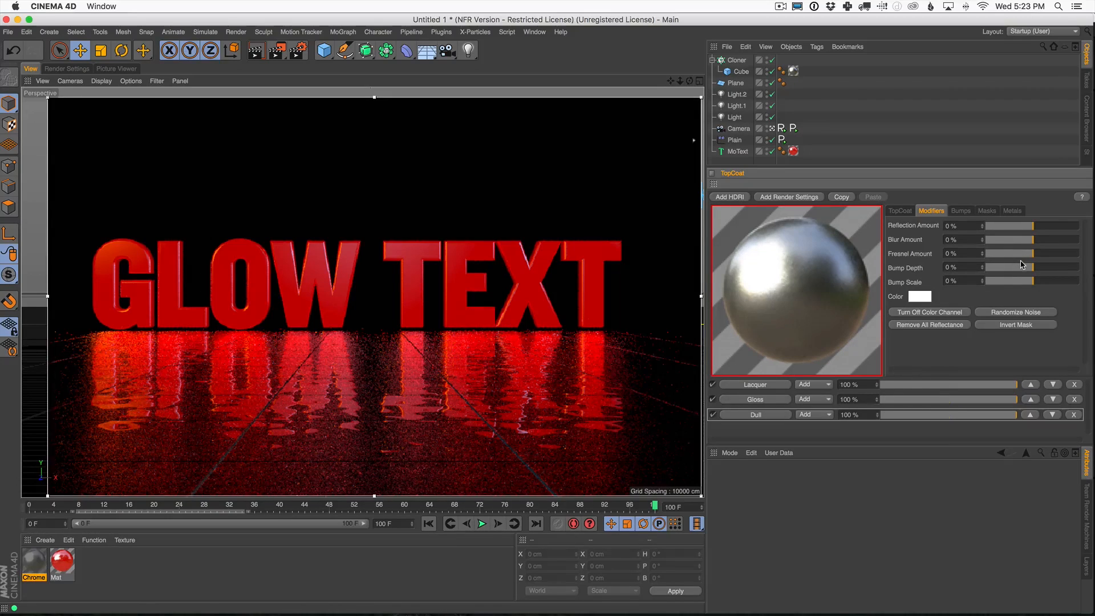
pyautogui.hotkey('ctrl', 'r')
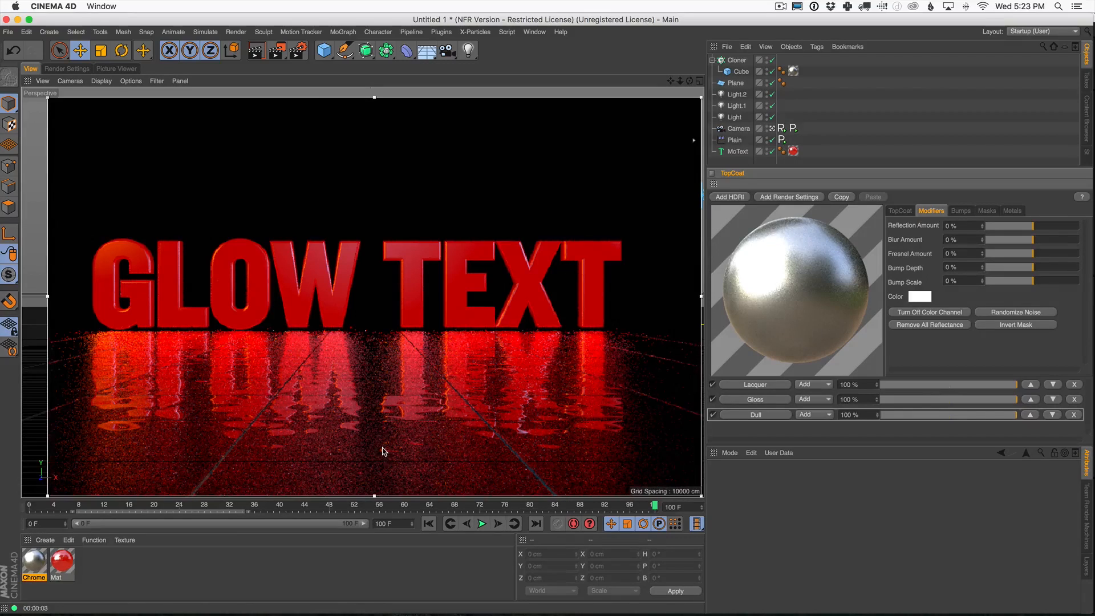
# Tint the Lacquer layer's reflection blue, using a hue of 205°.
pyautogui.click(900, 210)
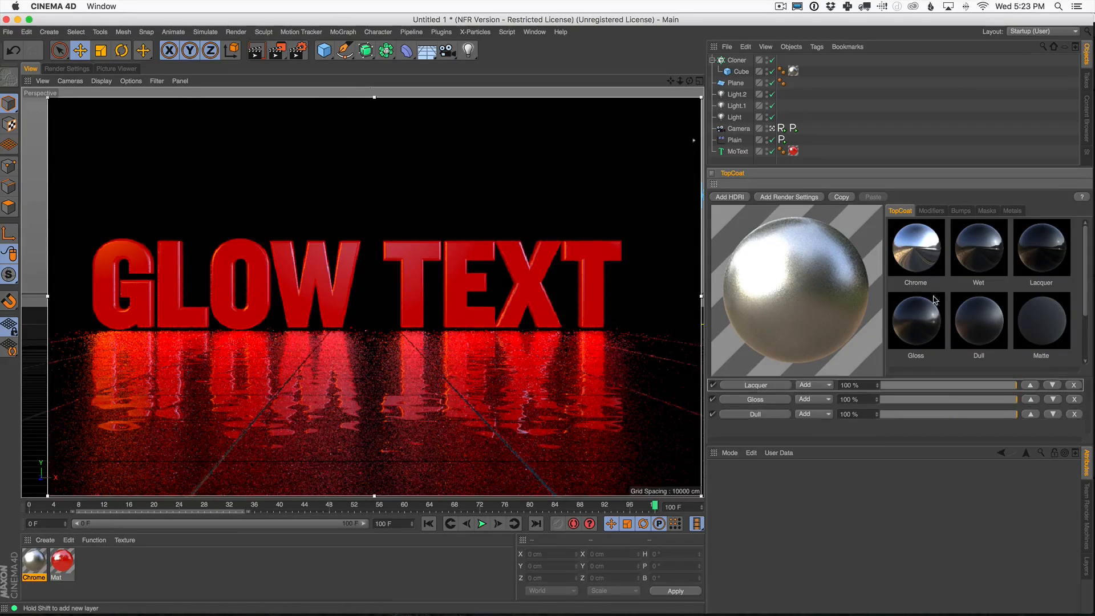
pyautogui.click(932, 210)
pyautogui.click(920, 296)
pyautogui.moveTo(923, 297)
pyautogui.mouseDown()
pyautogui.moveTo(904, 297)
pyautogui.moveTo(963, 312)
pyautogui.mouseUp()
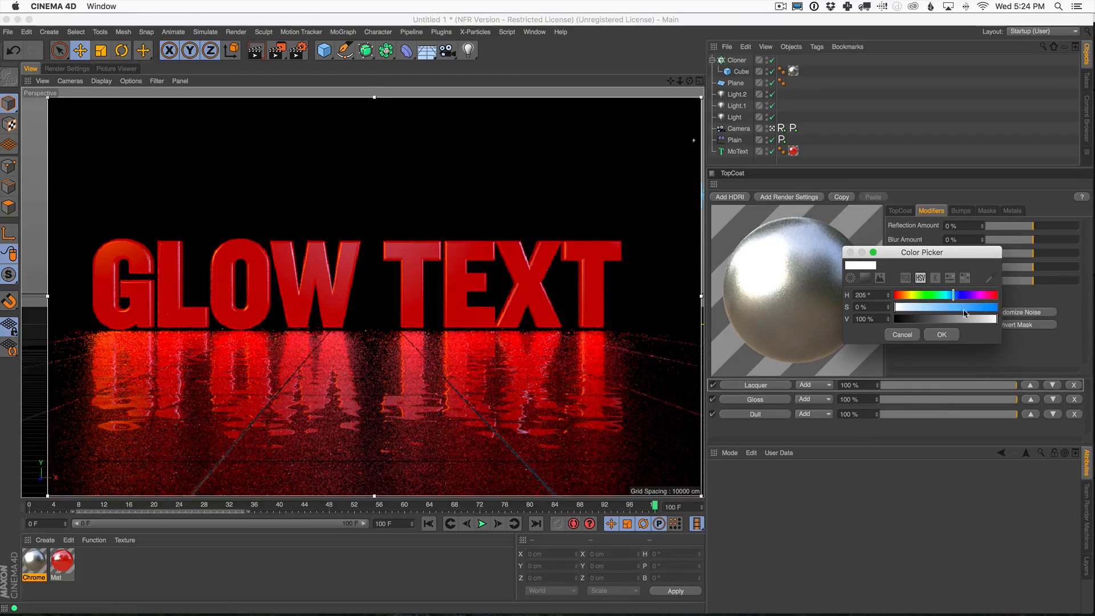
pyautogui.click(940, 335)
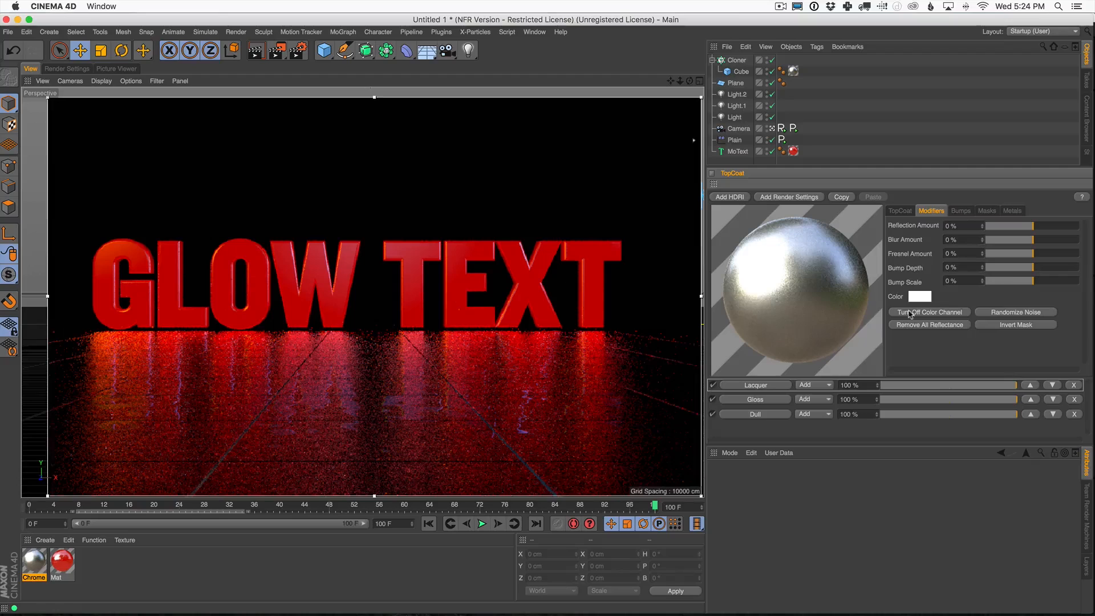
# Retint the Lacquer layer's reflection with a subtler, less saturated blue.
pyautogui.click(919, 297)
pyautogui.click(947, 296)
pyautogui.moveTo(947, 307); pyautogui.dragTo(933, 307)
pyautogui.click(940, 338)
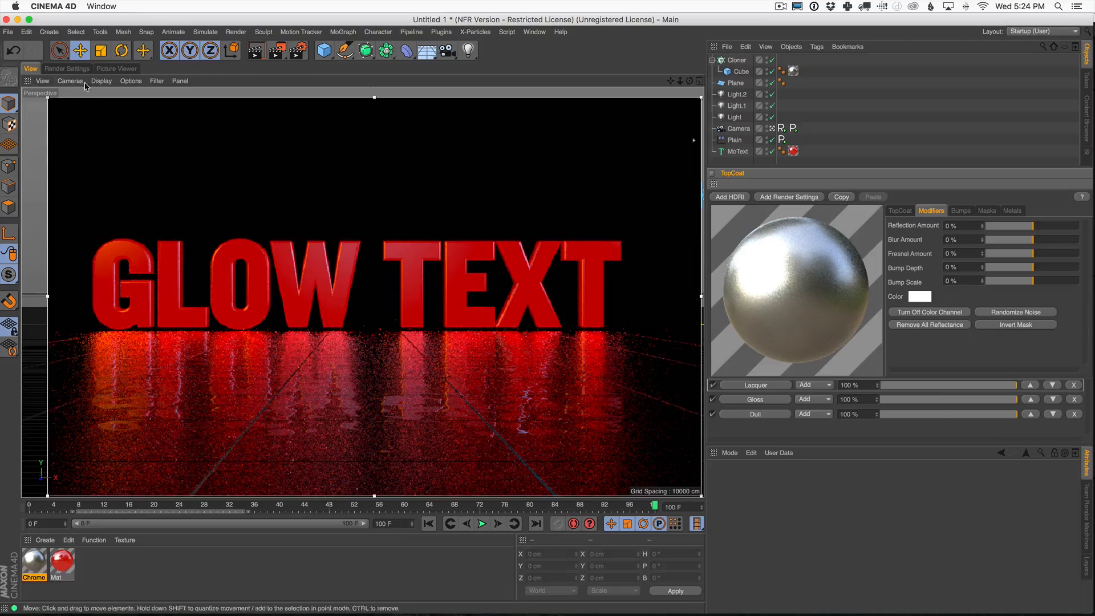
# Preview the scene with the LK Medium render preset, and set the GSG Topcoat Presets' frame range to Current Frame.
pyautogui.click(72, 69)
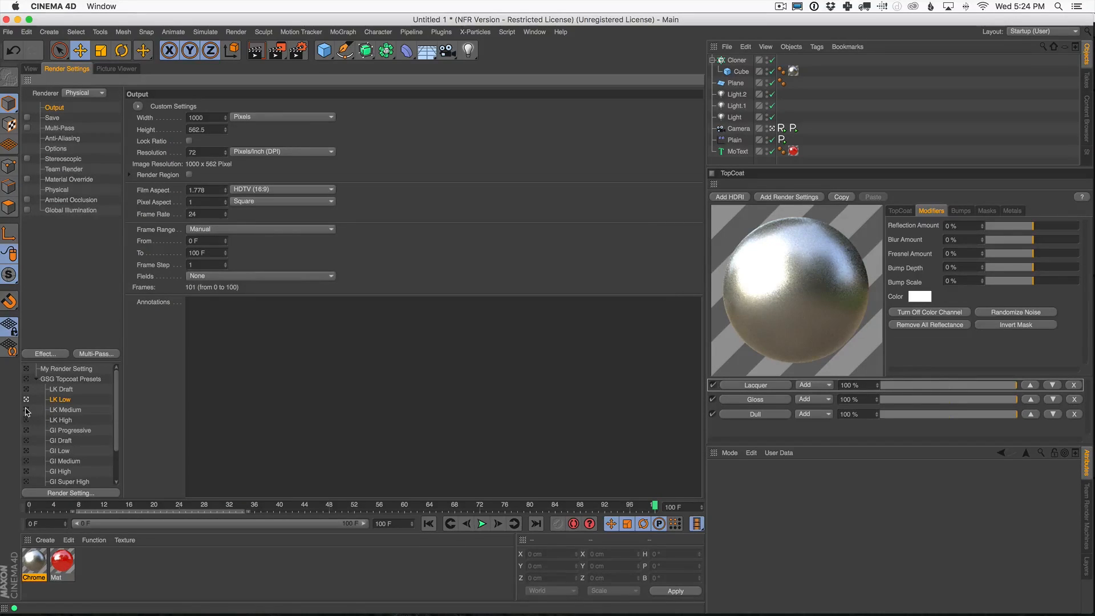
pyautogui.click(31, 69)
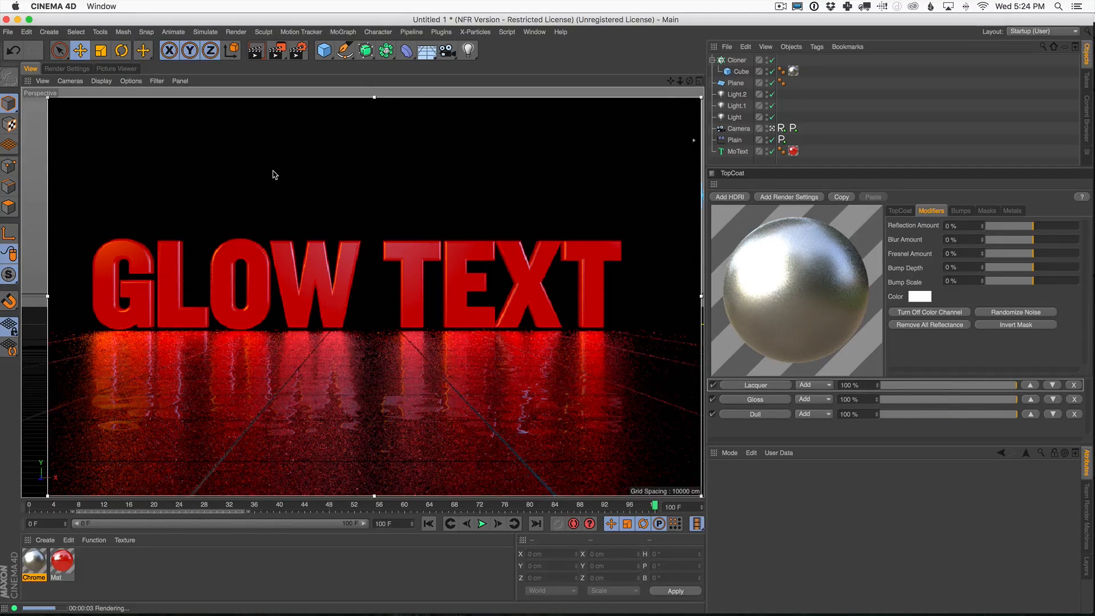
pyautogui.click(58, 69)
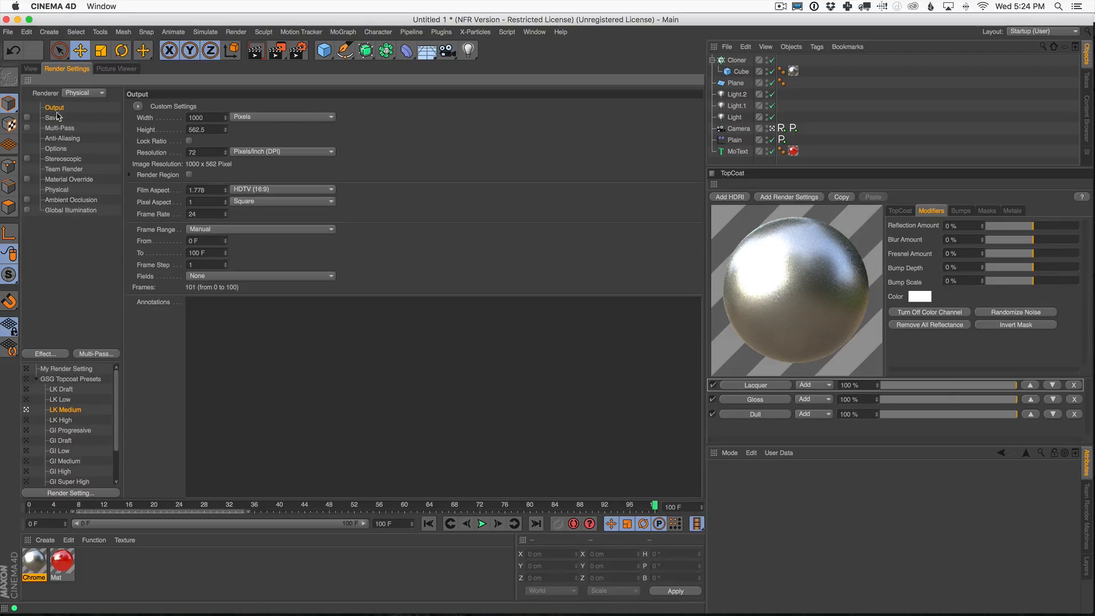
pyautogui.click(206, 234)
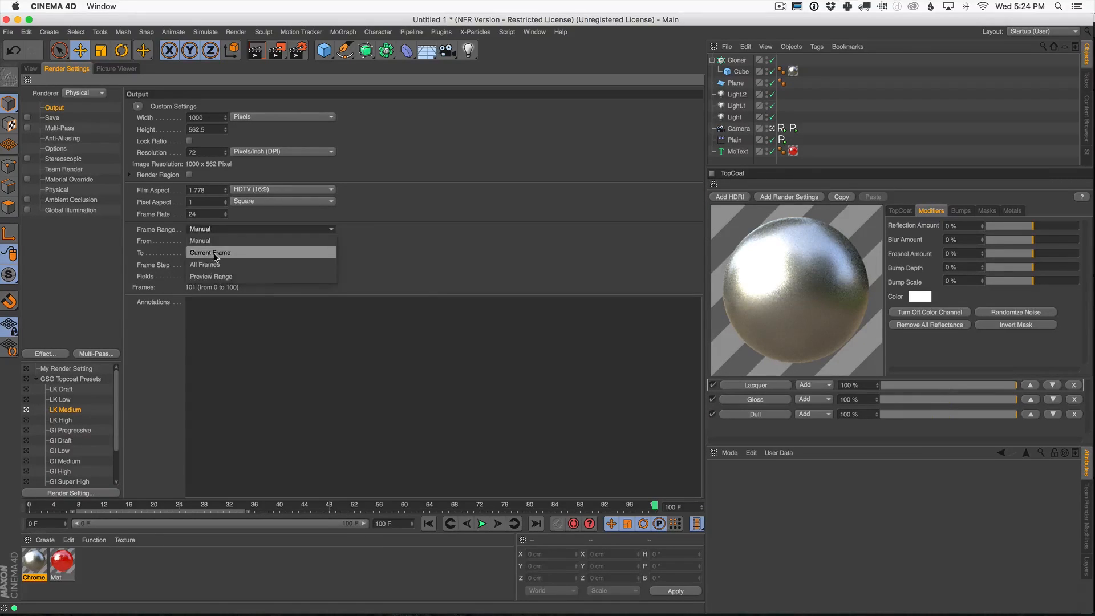
pyautogui.click(27, 378)
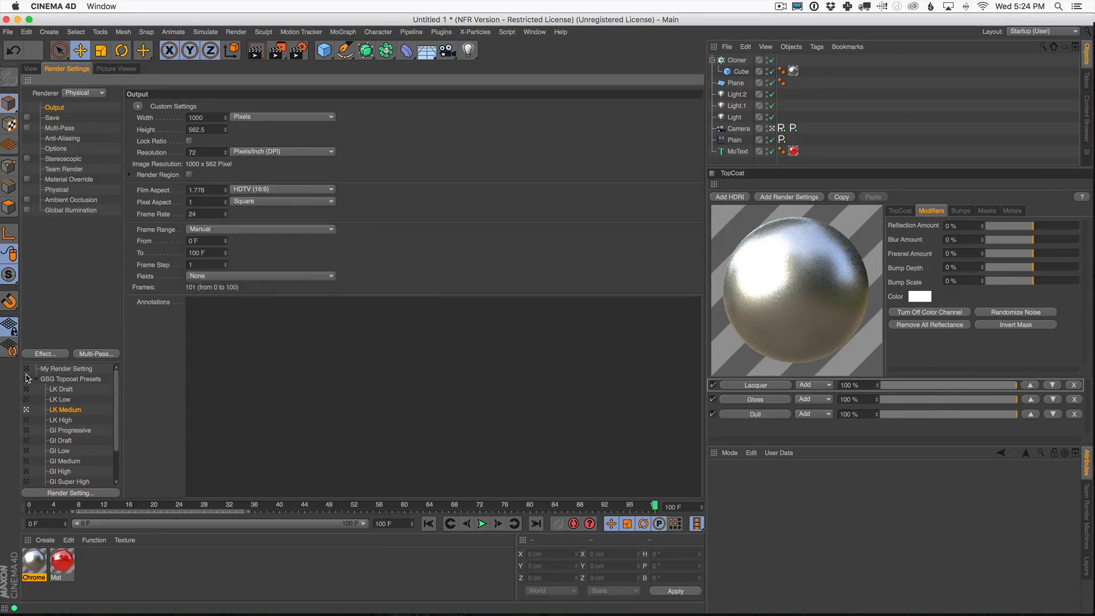
pyautogui.click(222, 234)
pyautogui.click(220, 242)
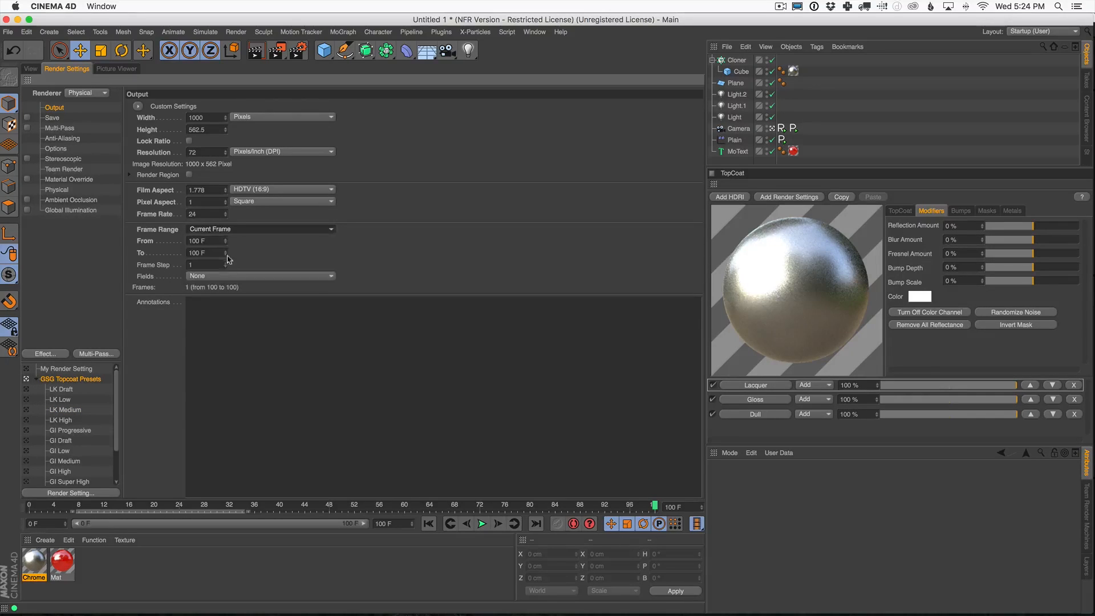
# Activate the LK Low render preset and render the current frame to the Picture Viewer.
pyautogui.click(27, 400)
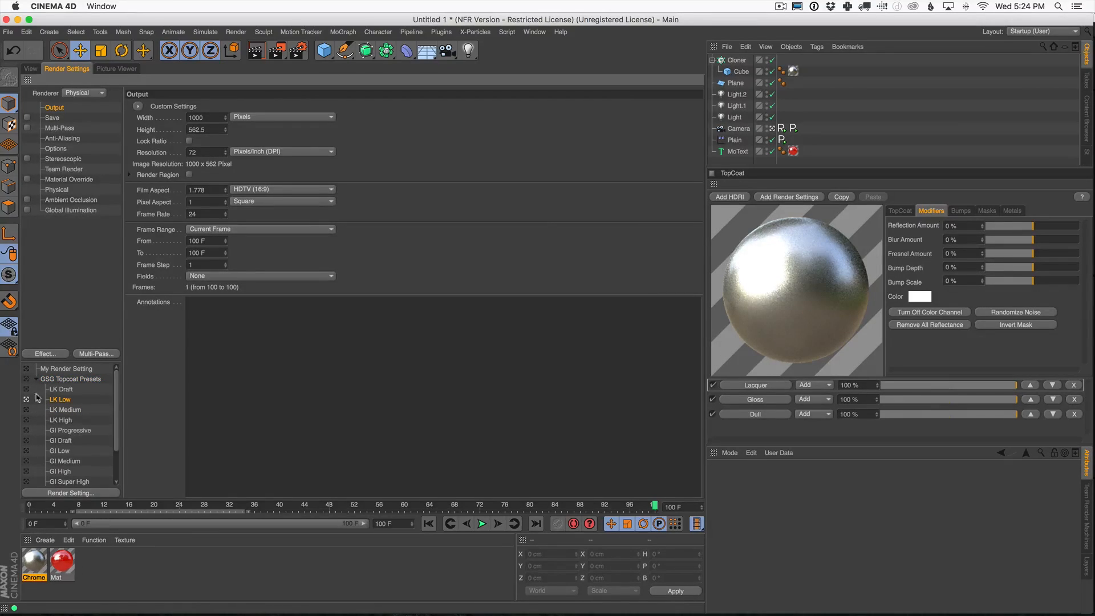
pyautogui.hotkey('shift', 'r')
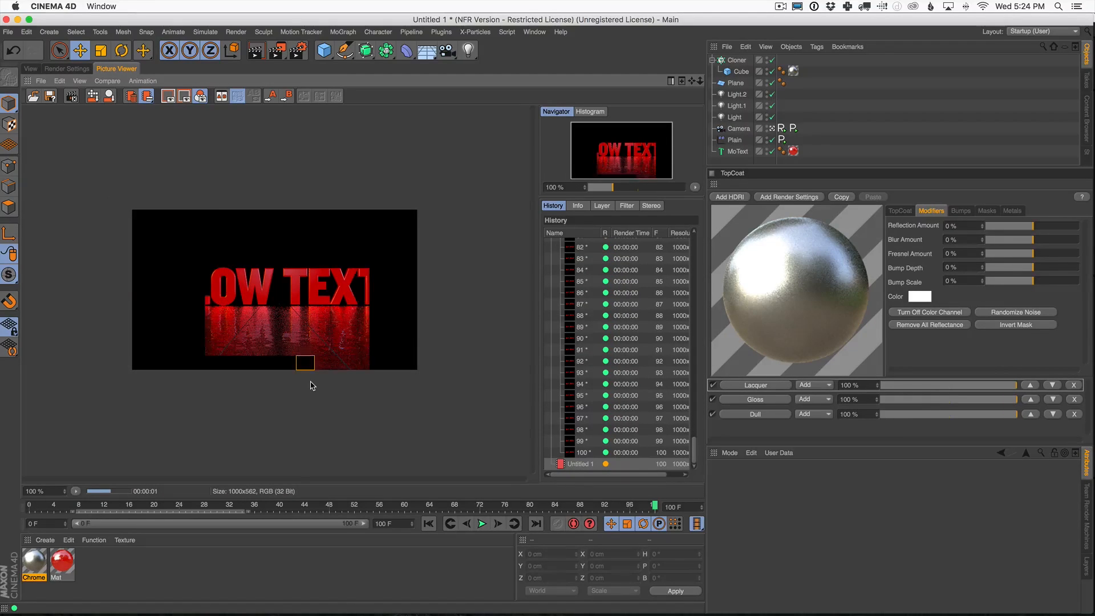
pyautogui.click(74, 69)
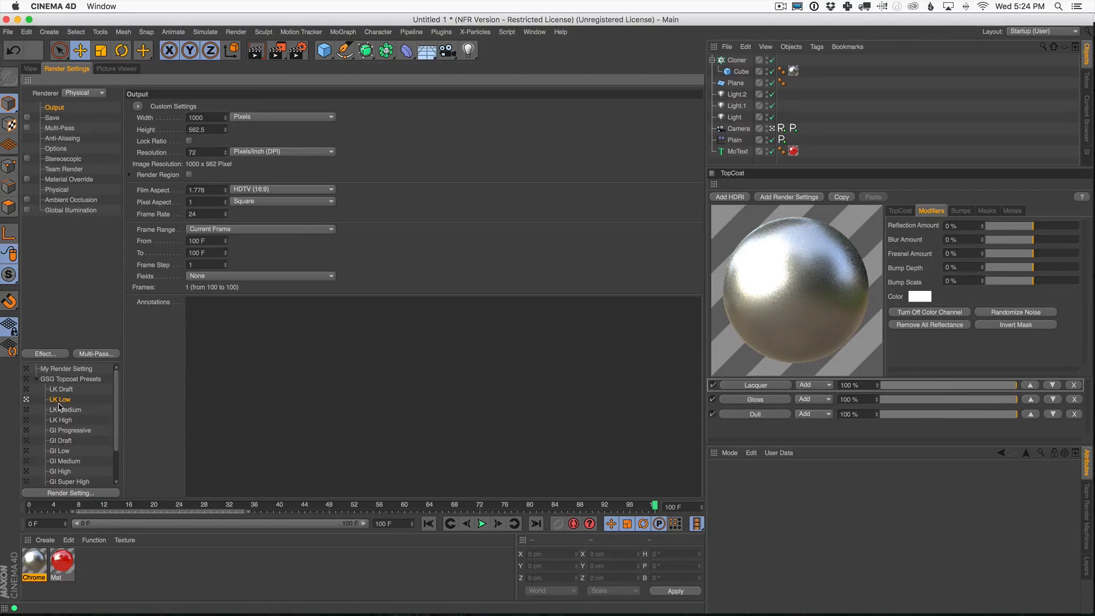
pyautogui.click(119, 69)
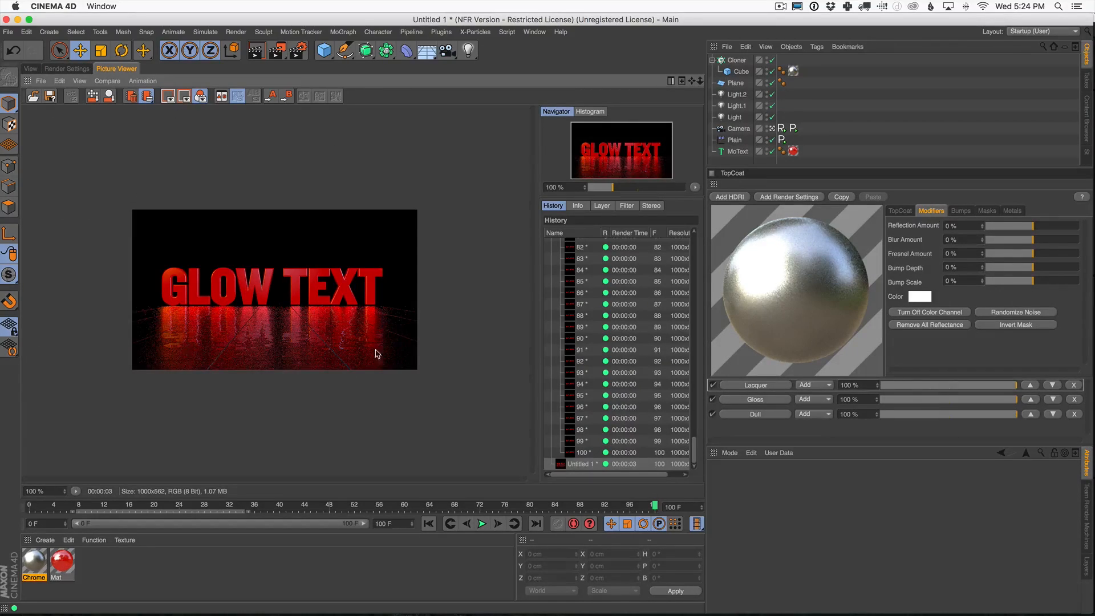
# Activate the LK Medium render preset and render the same frame to the Picture Viewer.
pyautogui.click(67, 69)
pyautogui.click(117, 69)
pyautogui.click(74, 69)
pyautogui.hotkey('shift', 'r')
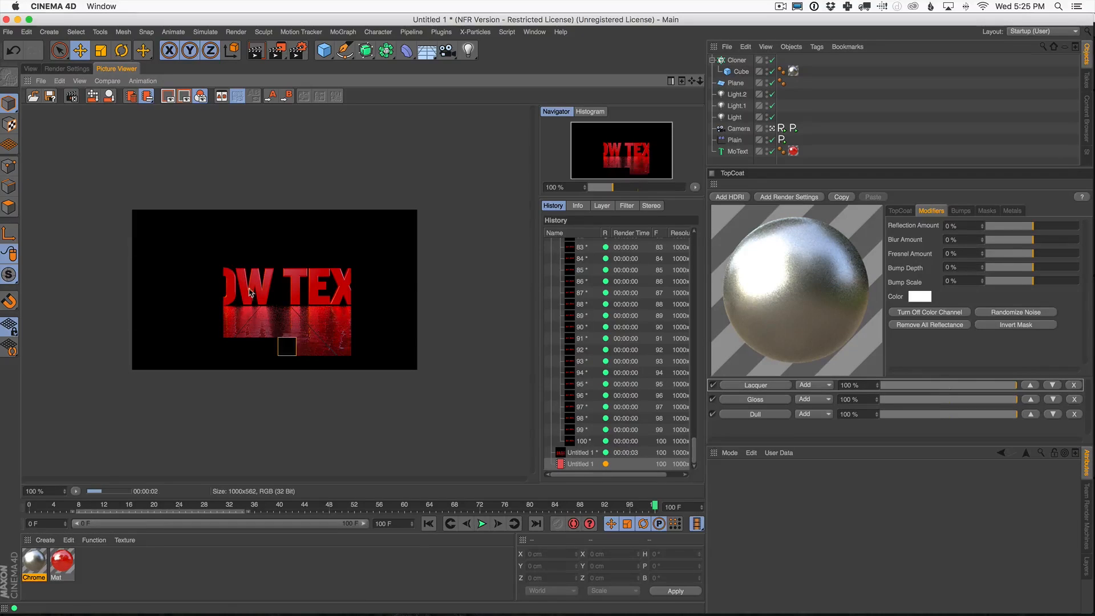
# Render the frame with the LK High preset, and display the first LK Low render from the history for comparison.
pyautogui.click(73, 69)
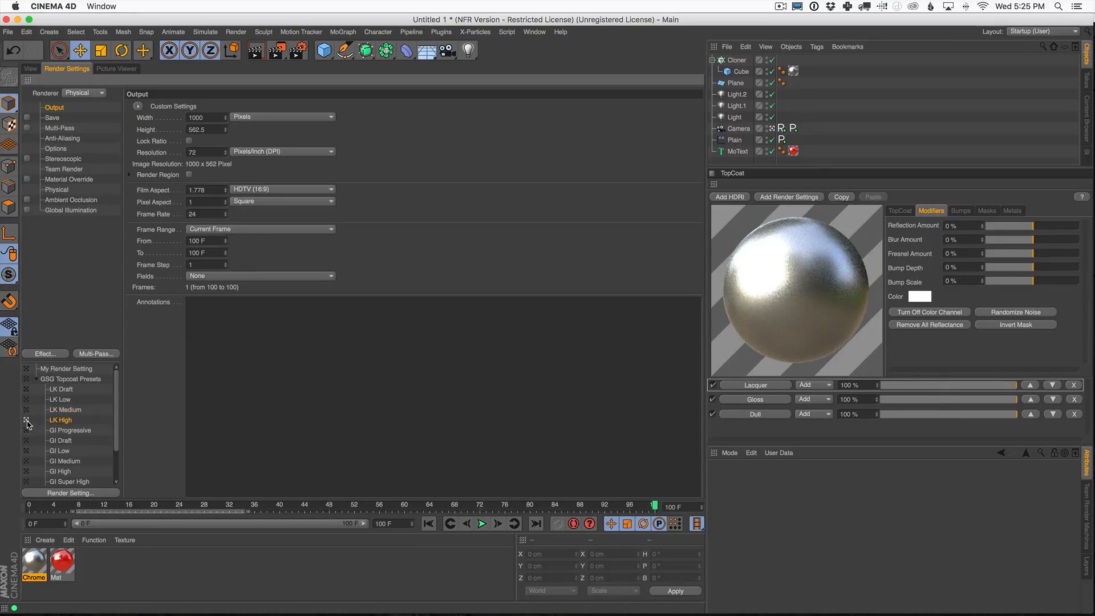
pyautogui.hotkey('shift', 'r')
pyautogui.click(629, 213)
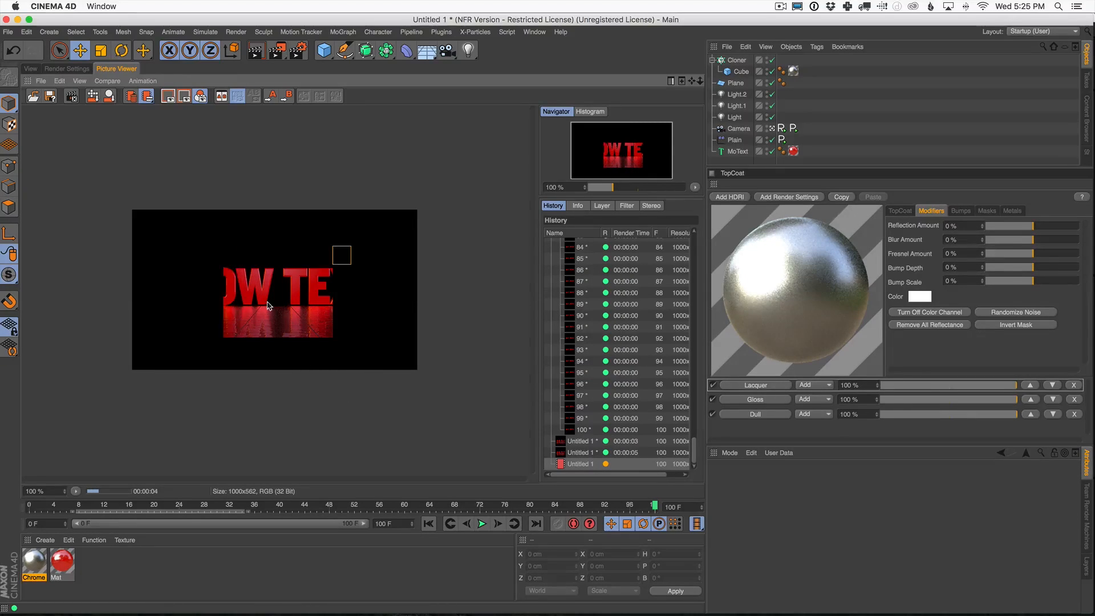
pyautogui.click(584, 440)
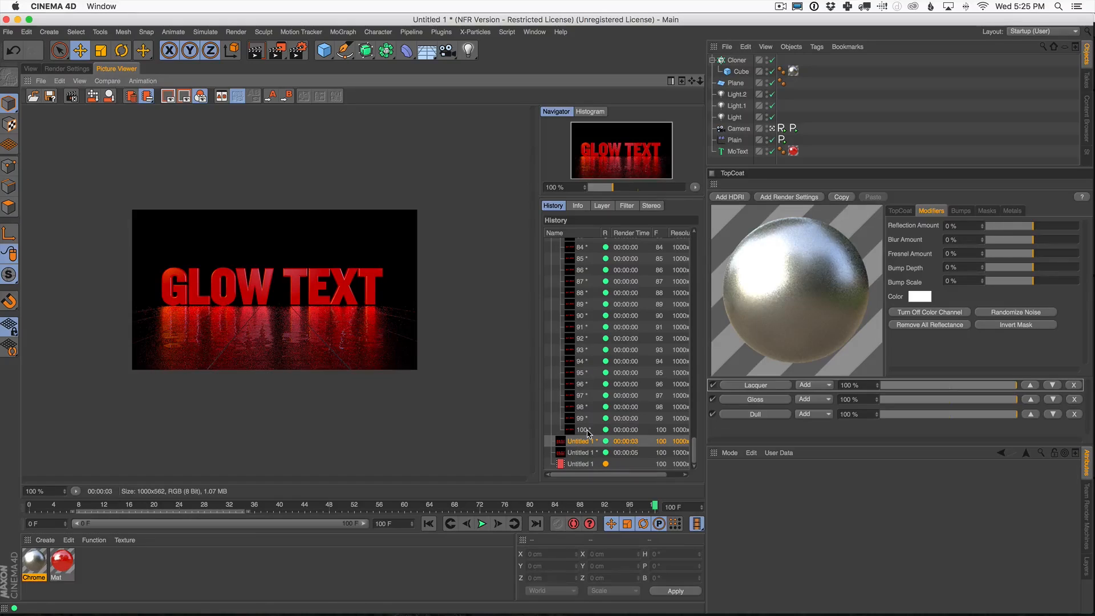
# Step through the LK Medium and LK High renders in the Picture Viewer history, and return to the viewport.
pyautogui.press('Down')
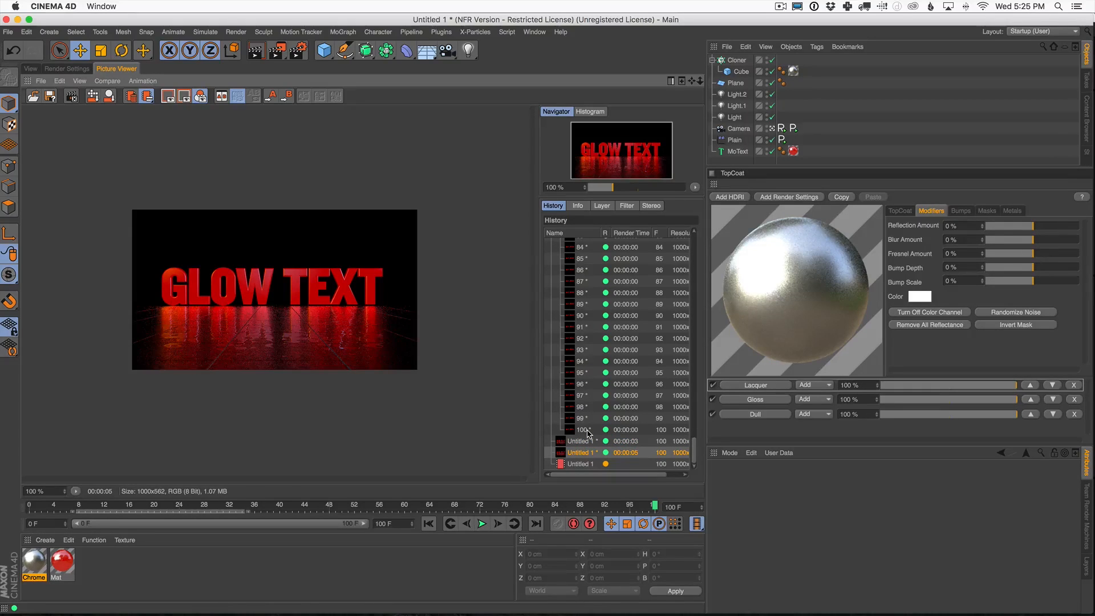
pyautogui.press('Down')
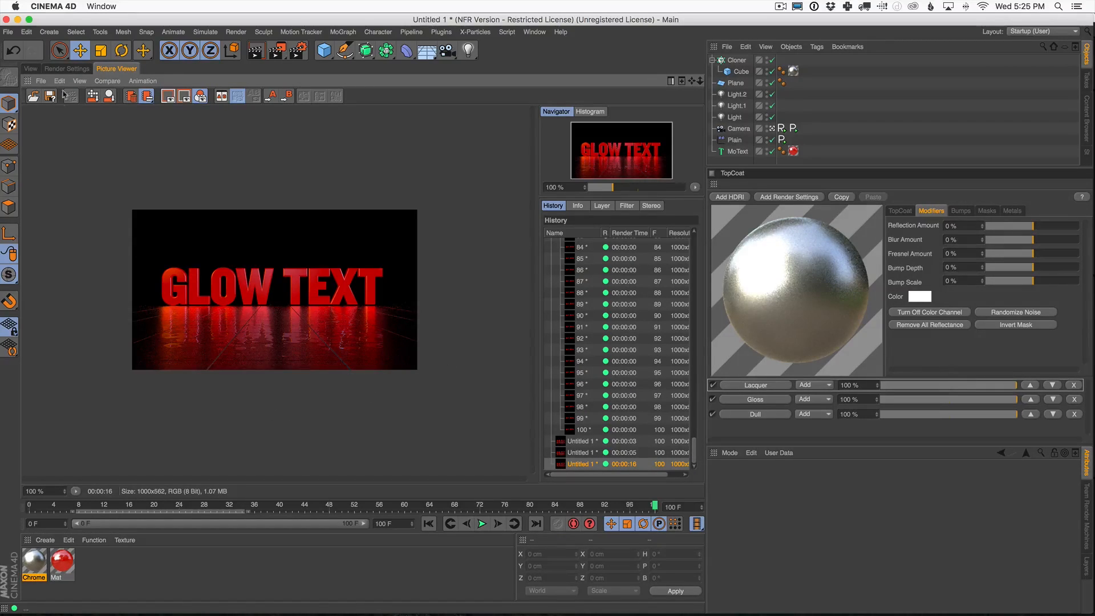
pyautogui.click(51, 69)
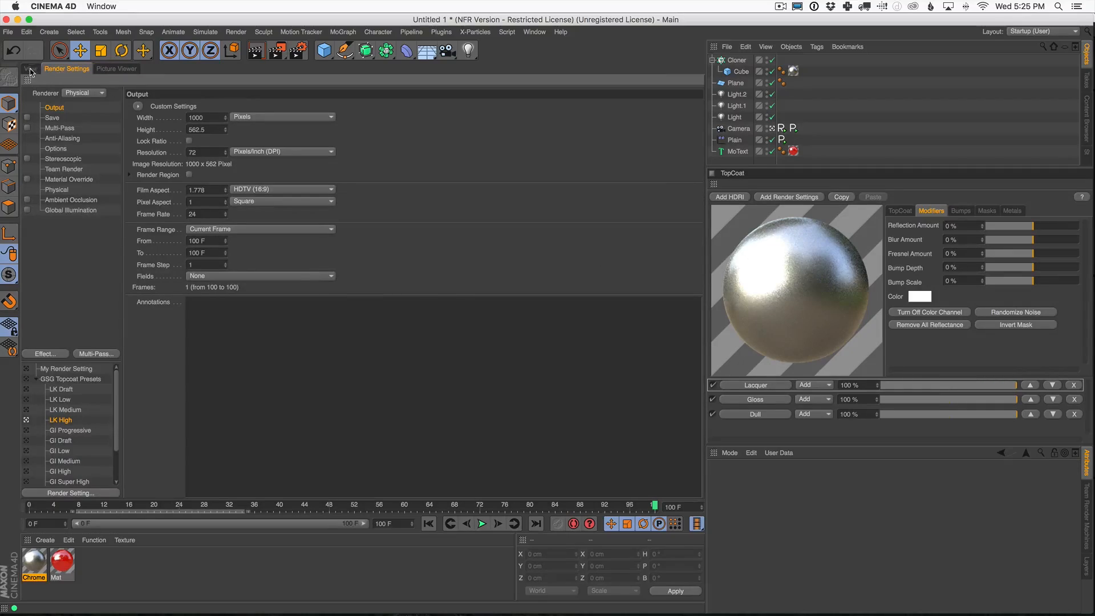
pyautogui.click(31, 69)
# Preview frames 9, 19 and 100 in the interactive render region, and activate the LK Low render preset.
pyautogui.moveTo(403, 505); pyautogui.dragTo(93, 520)
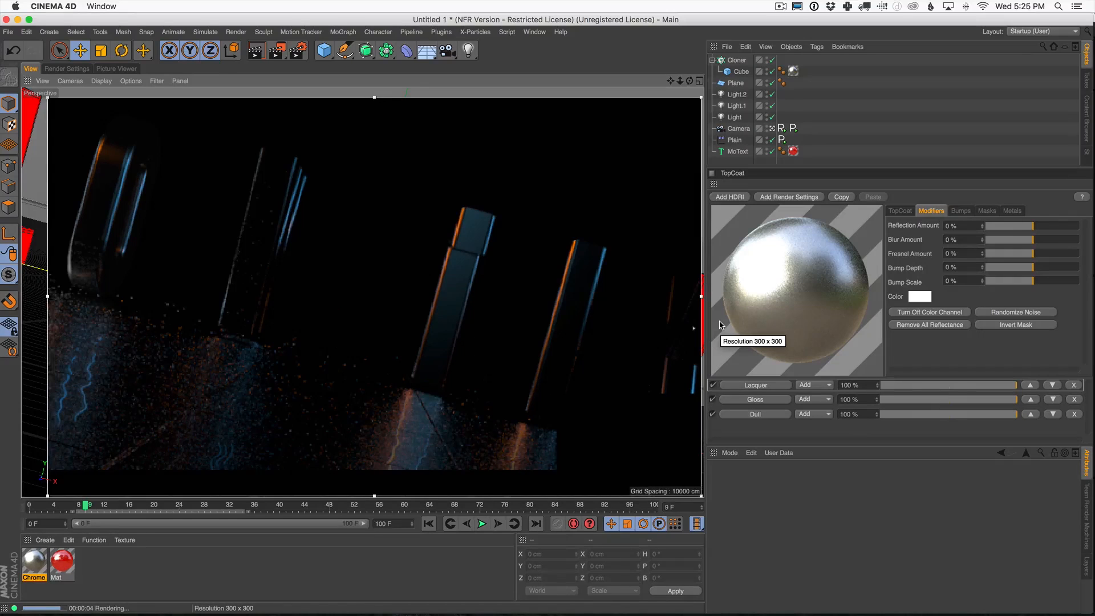
pyautogui.moveTo(120, 507); pyautogui.dragTo(152, 506)
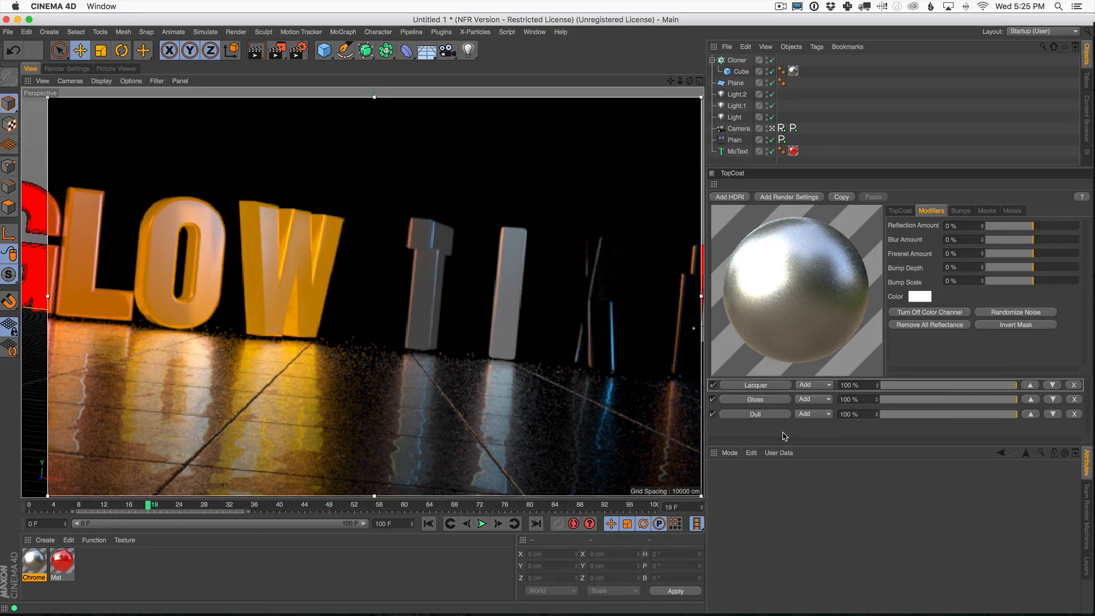
pyautogui.moveTo(466, 508); pyautogui.dragTo(655, 506)
pyautogui.press('super+r')
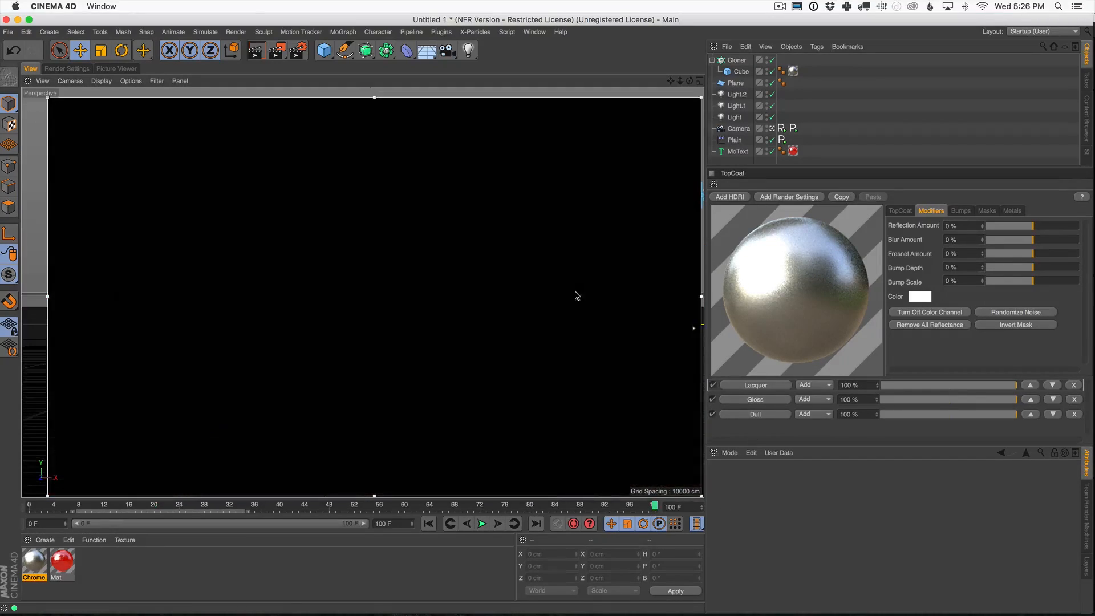
pyautogui.click(69, 68)
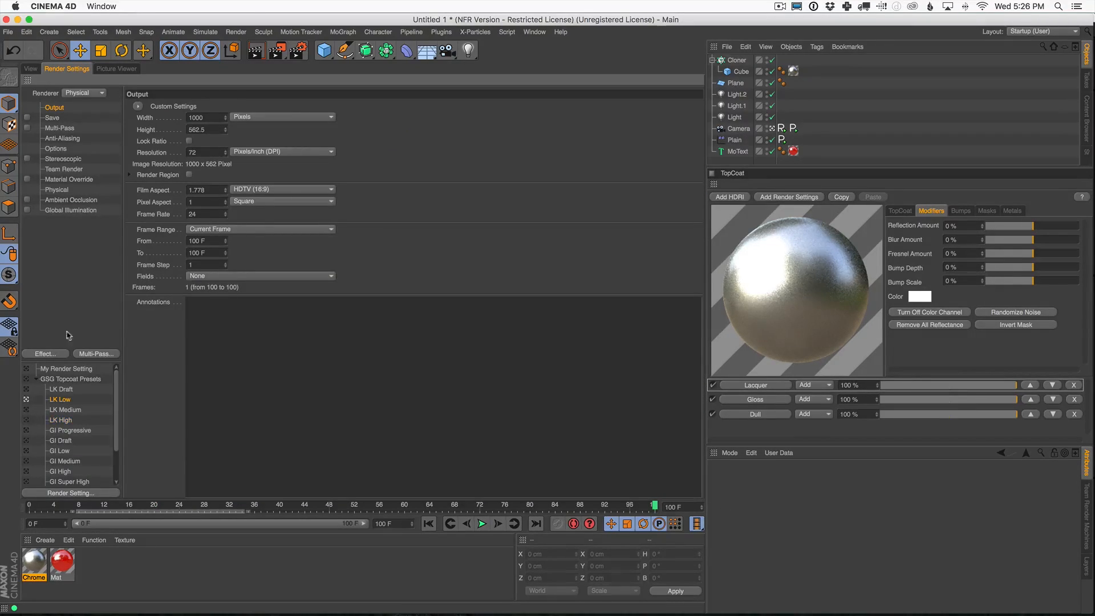
pyautogui.click(32, 69)
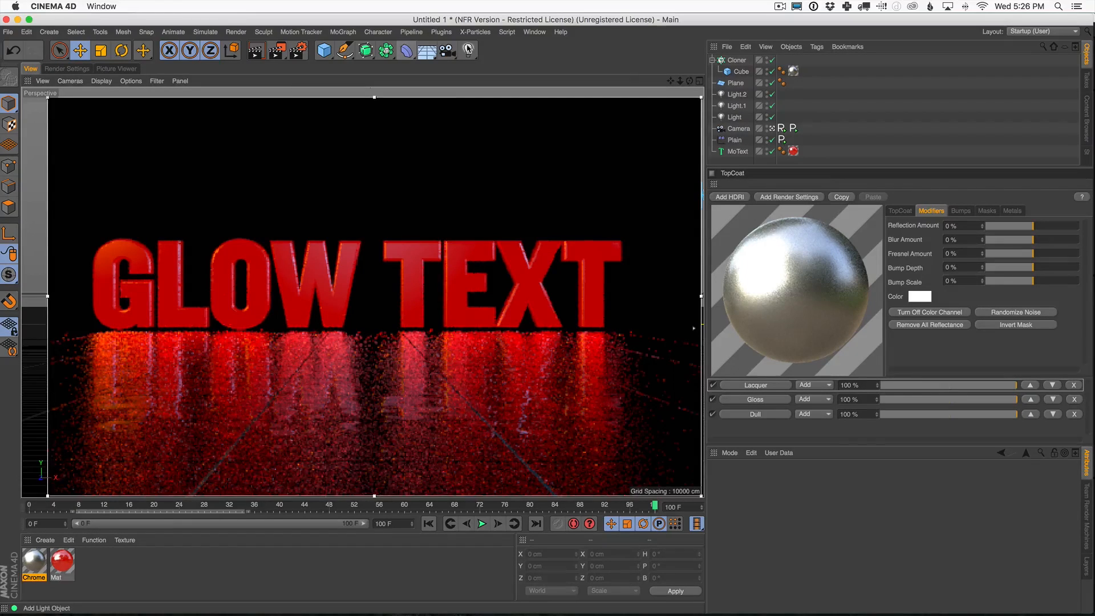
# Add an omni light, raised to about Y 67 cm and moved behind the text to about Z 194 cm.
pyautogui.moveTo(469, 53); pyautogui.dragTo(470, 53)
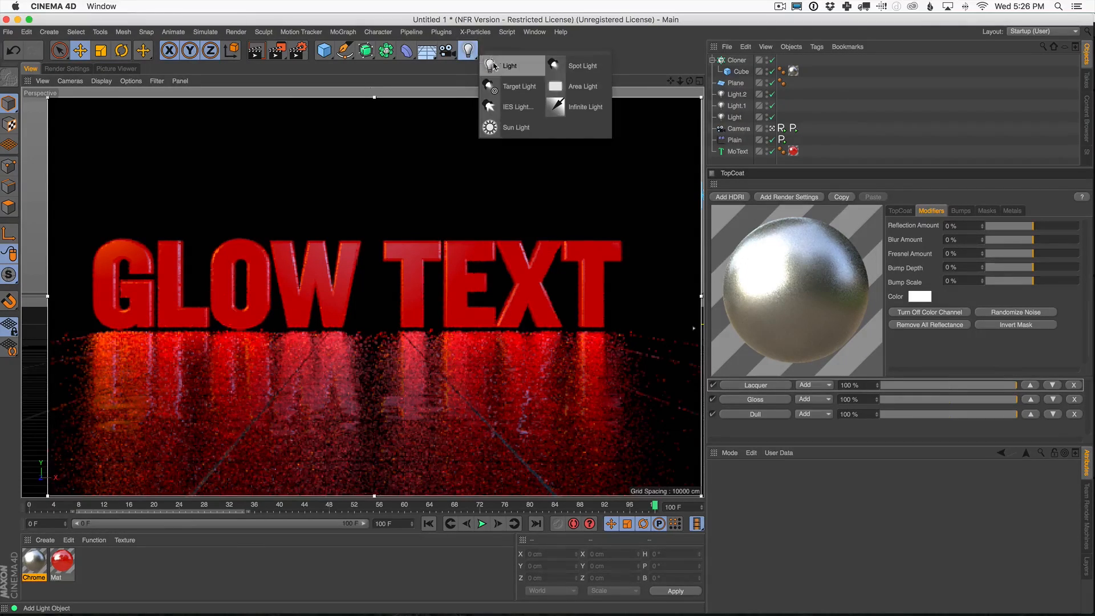
pyautogui.click(496, 66)
pyautogui.moveTo(358, 323); pyautogui.dragTo(358, 287)
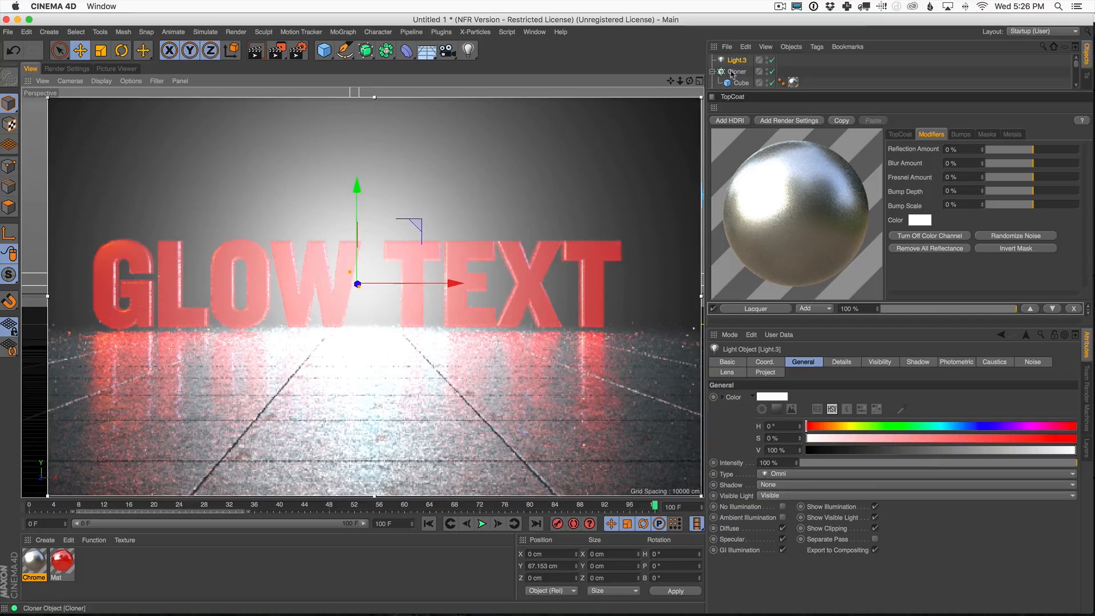
pyautogui.click(700, 81)
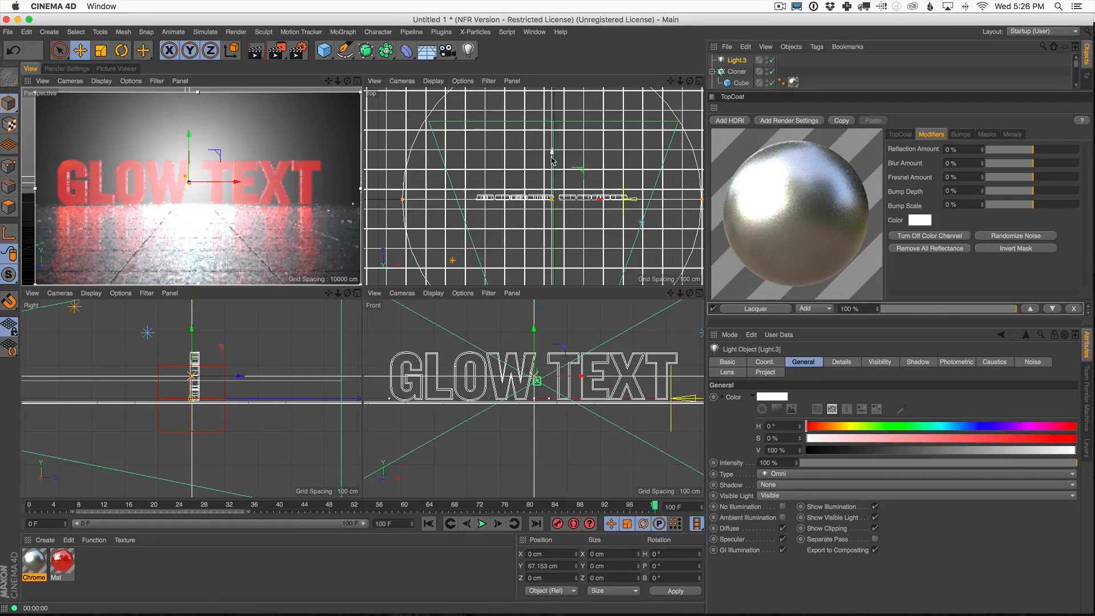
pyautogui.moveTo(552, 159); pyautogui.dragTo(555, 126)
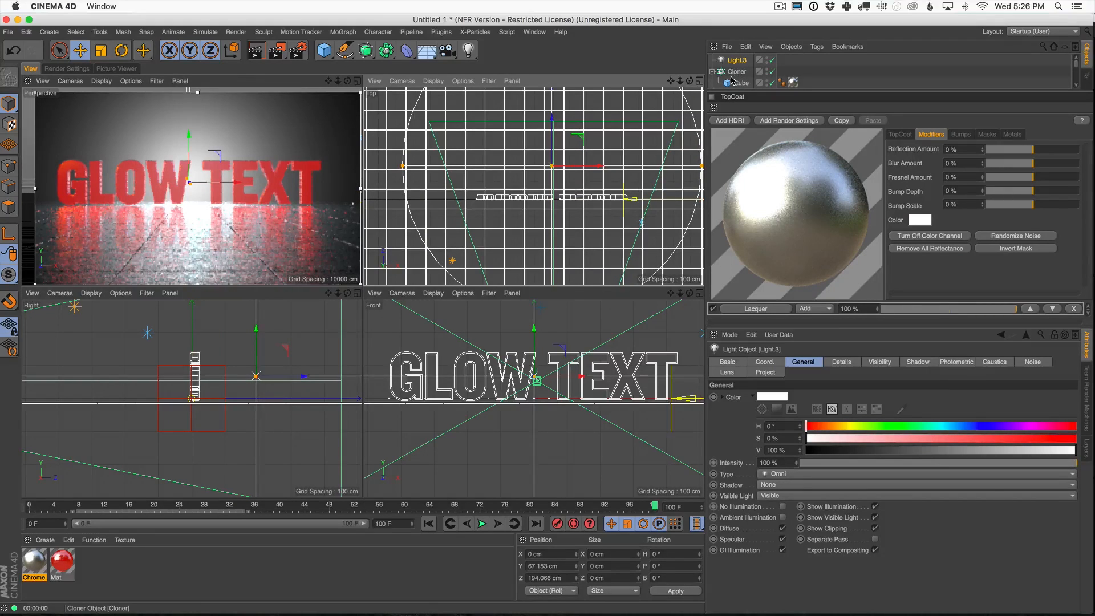
pyautogui.click(357, 81)
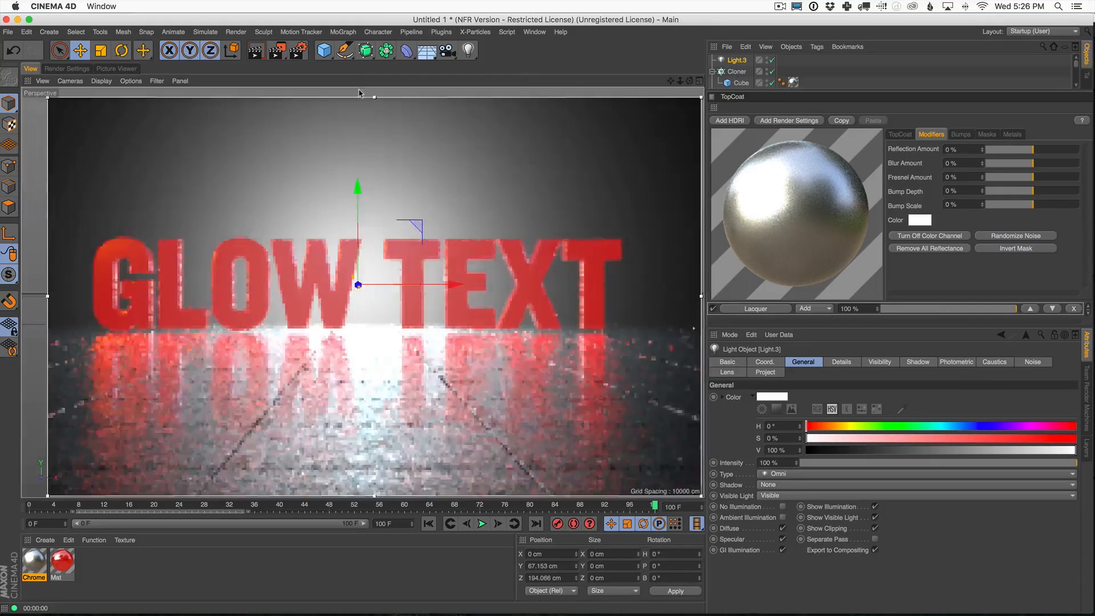
# Tint the new light pale blue with hue 209° and saturation 39%, and lower its intensity to 3%.
pyautogui.moveTo(976, 427); pyautogui.dragTo(912, 440)
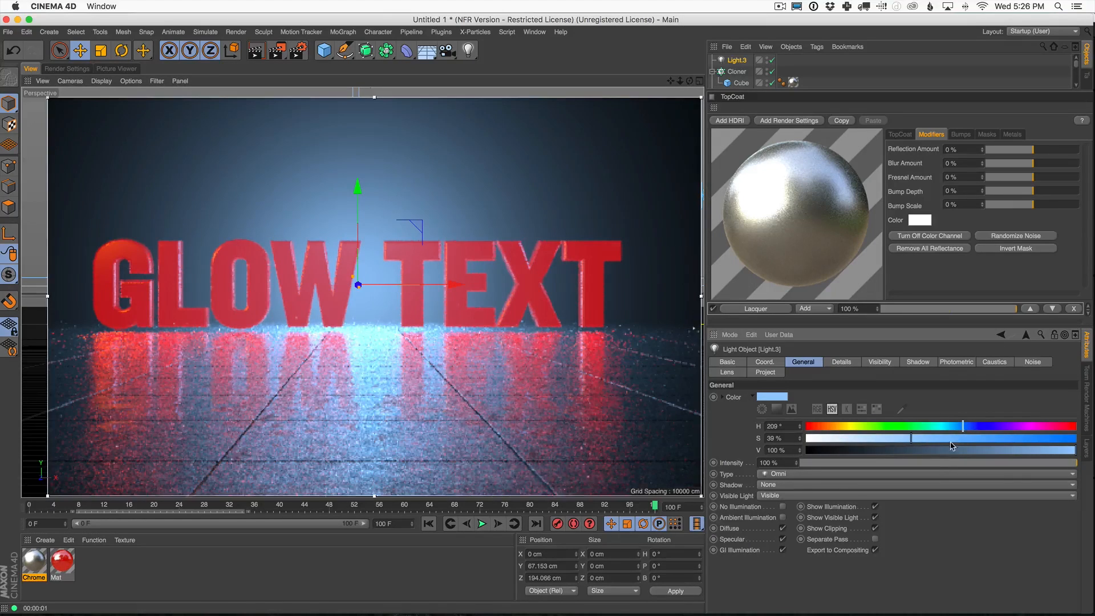
pyautogui.click(841, 463)
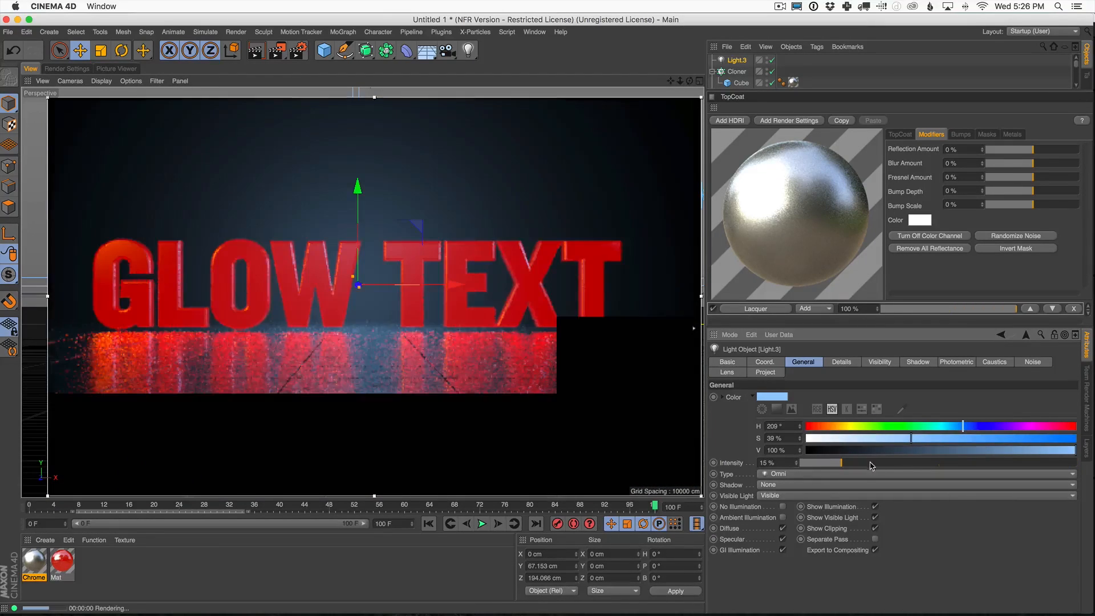
pyautogui.click(821, 464)
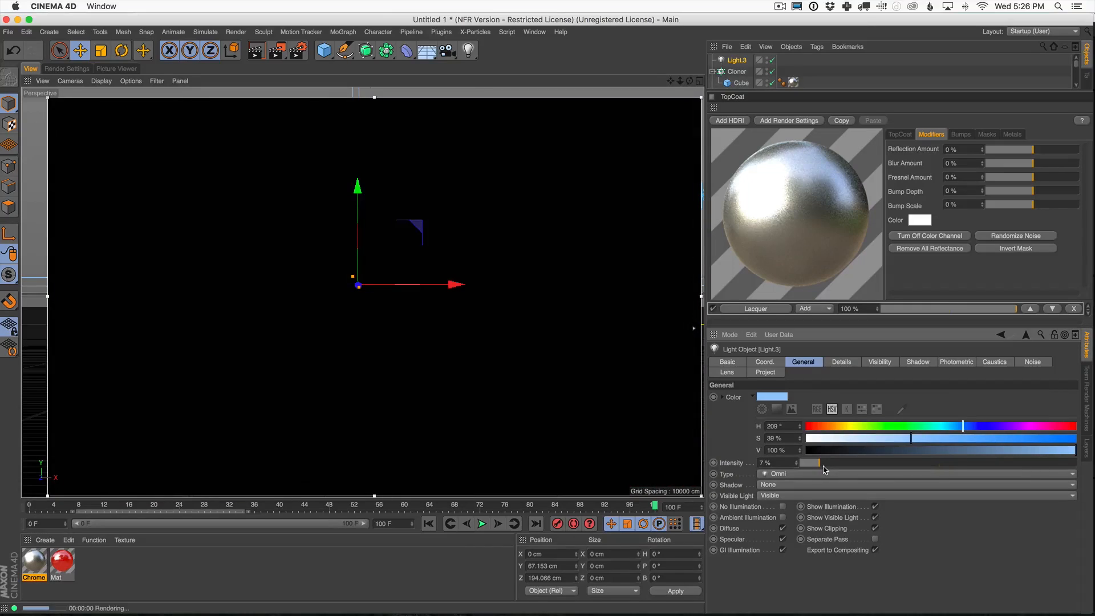
pyautogui.click(812, 464)
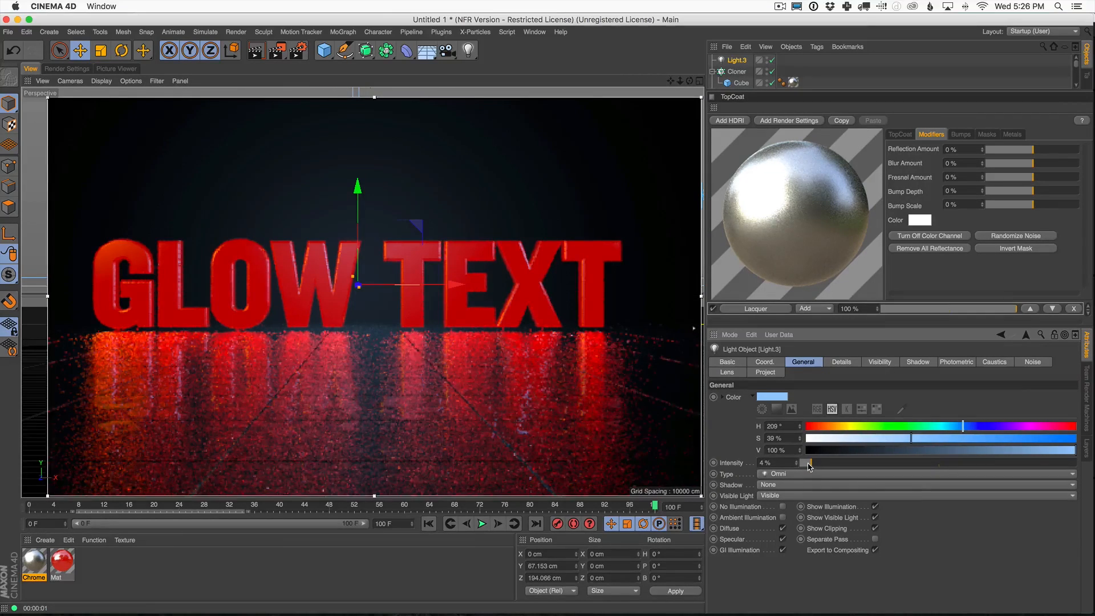
pyautogui.click(808, 465)
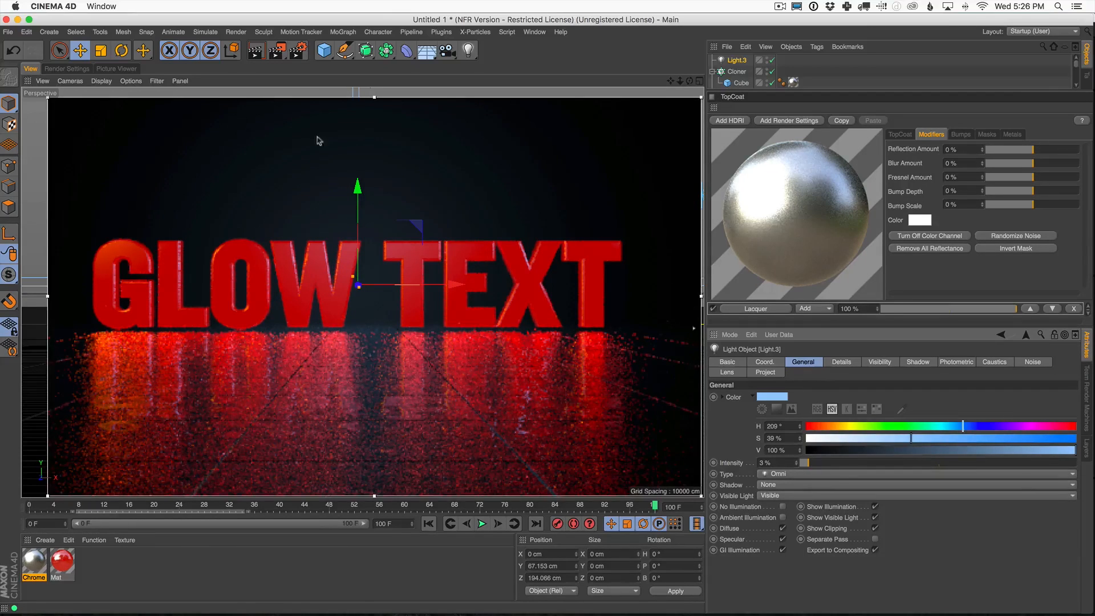
# Scale up the blue light's visible radius behind the text, checking it in the interactive render.
pyautogui.click(100, 50)
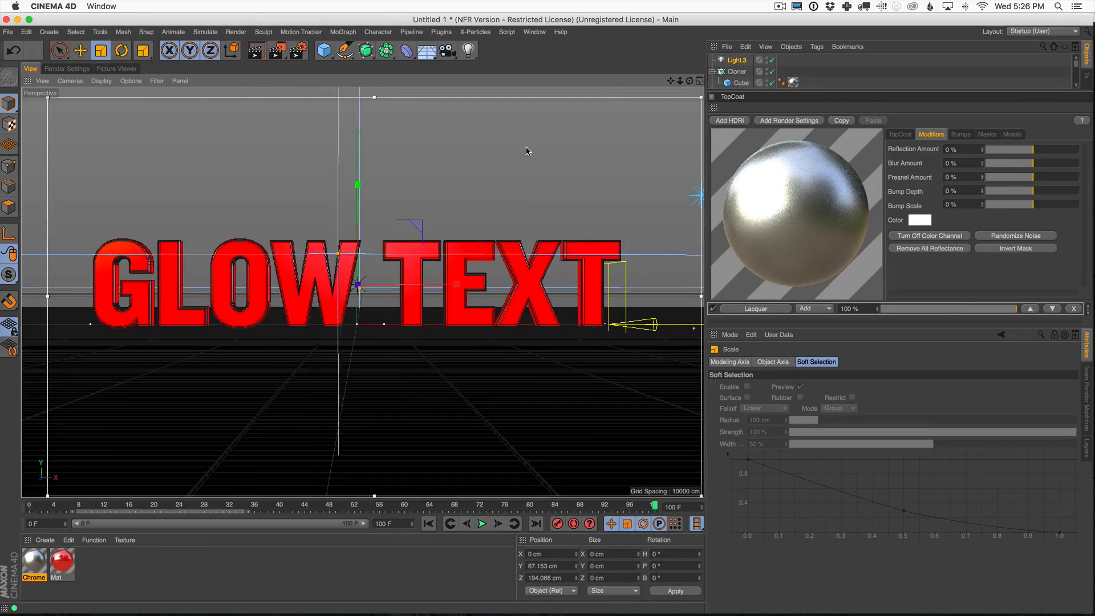
pyautogui.hotkey('ctrl', 'r')
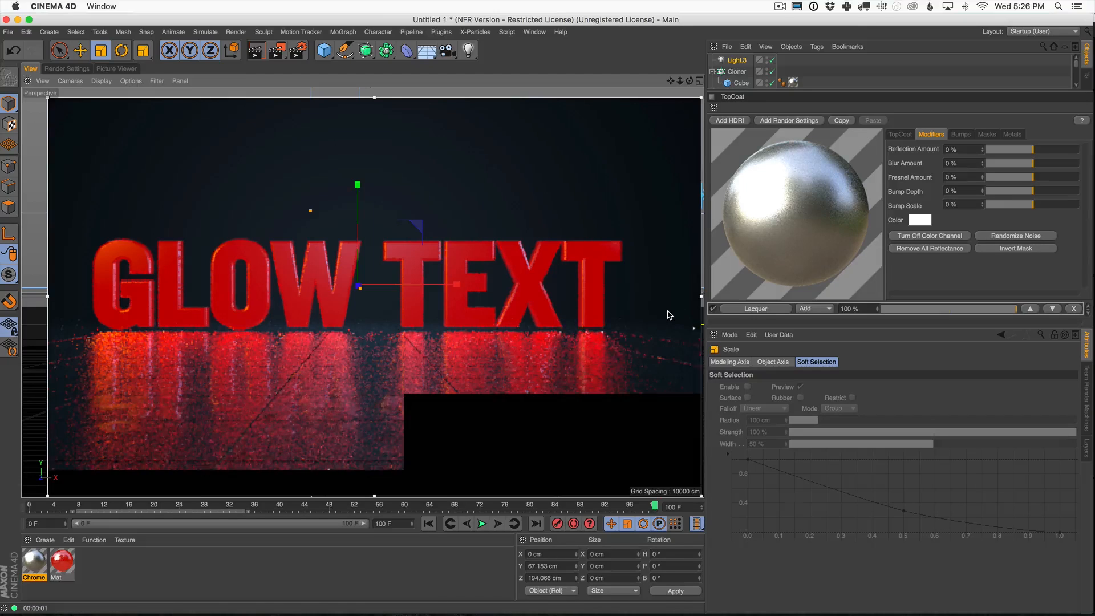
pyautogui.moveTo(537, 234); pyautogui.dragTo(462, 246)
pyautogui.hotkey('ctrl', 'r')
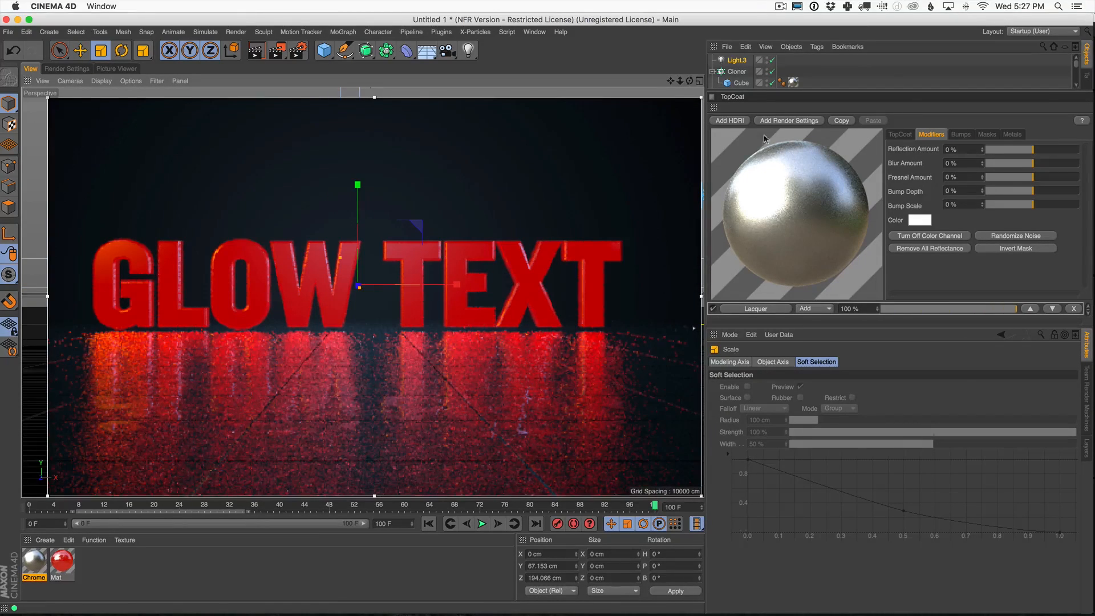
# Compare the render with the blue light switched off and on again.
pyautogui.click(773, 60)
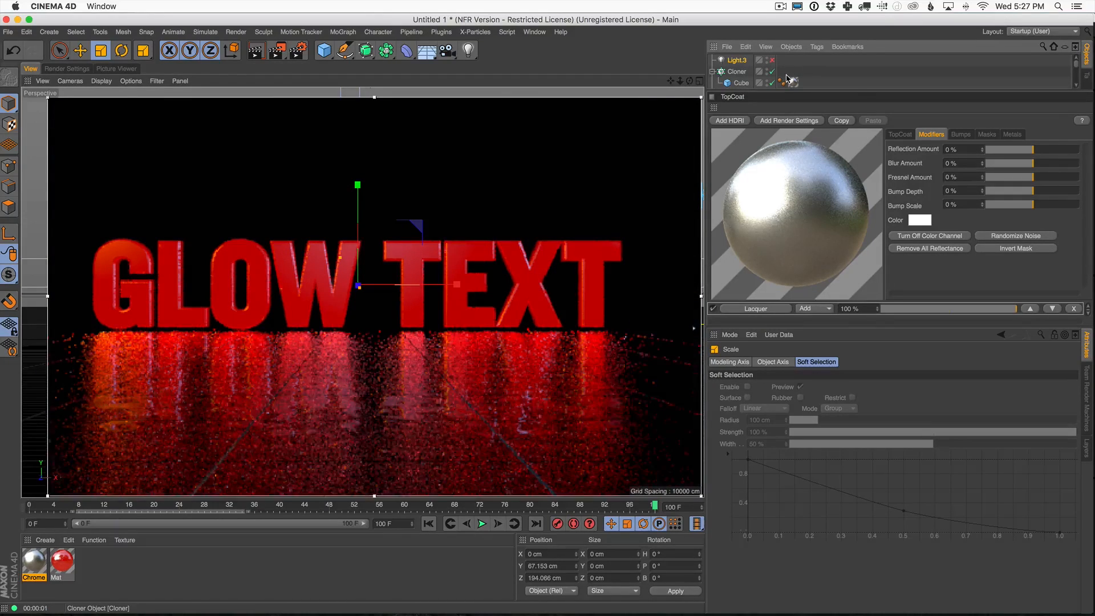
pyautogui.click(806, 69)
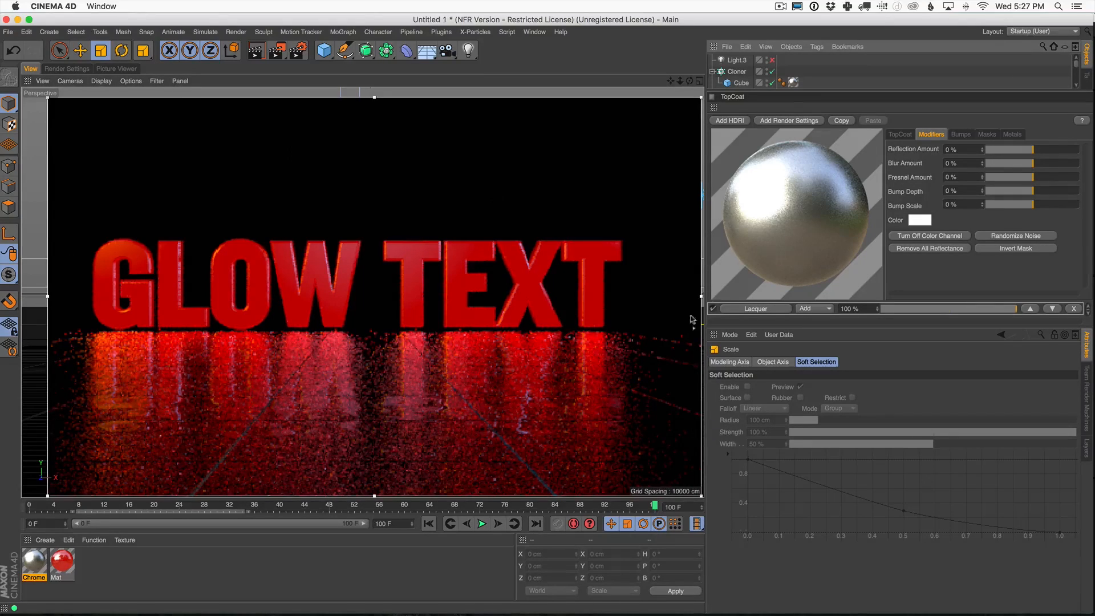
pyautogui.click(772, 59)
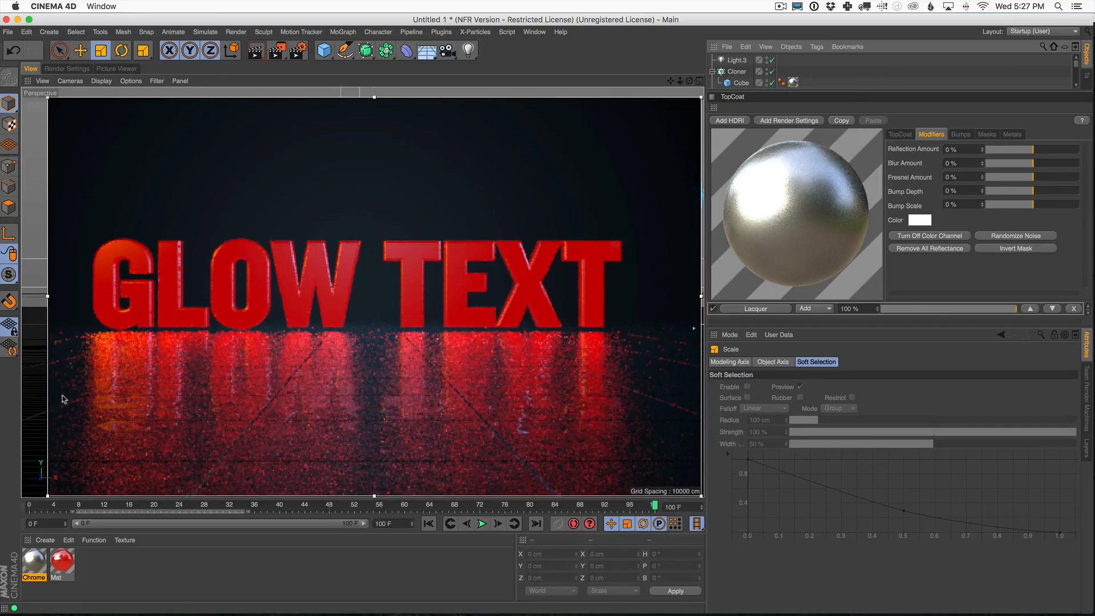
# Try the blue light without its diffuse contribution, and restore Diffuse.
pyautogui.click(736, 59)
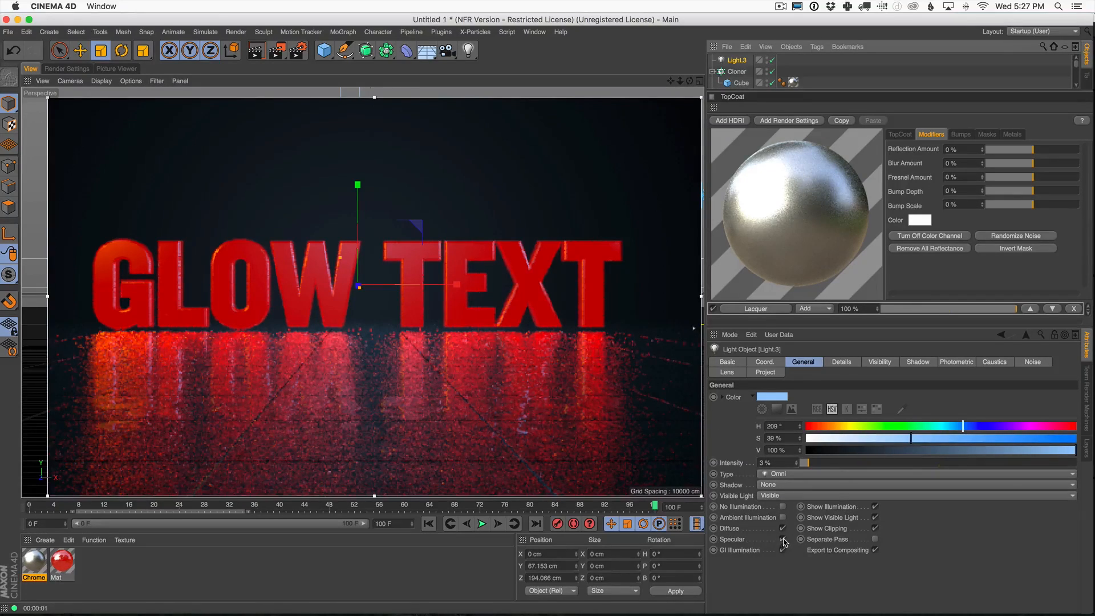
pyautogui.click(783, 540)
pyautogui.click(783, 528)
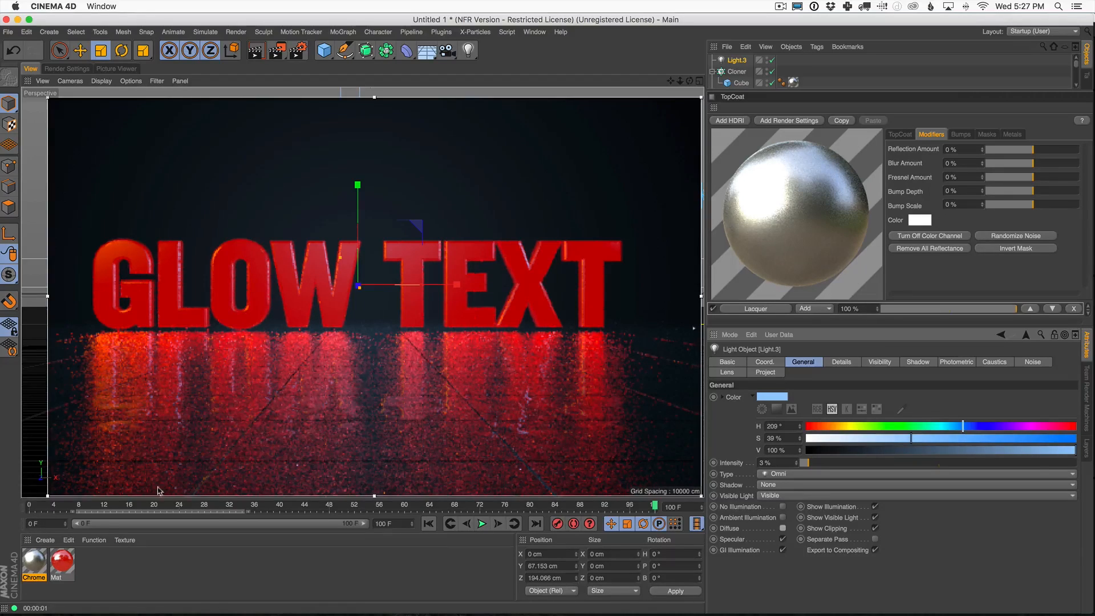
pyautogui.click(36, 565)
pyautogui.click(736, 60)
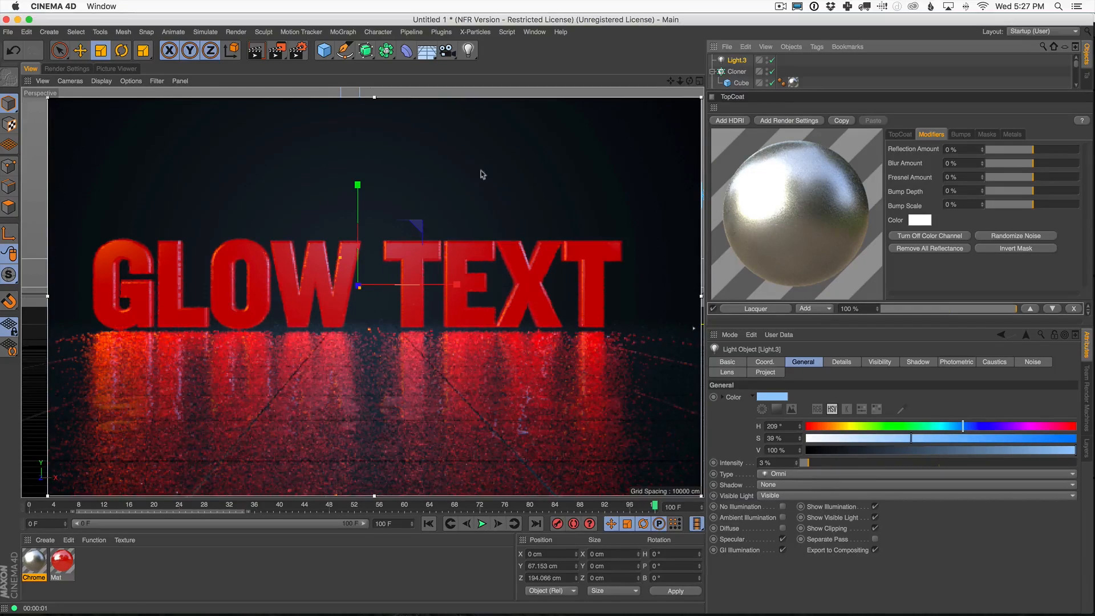
pyautogui.click(783, 529)
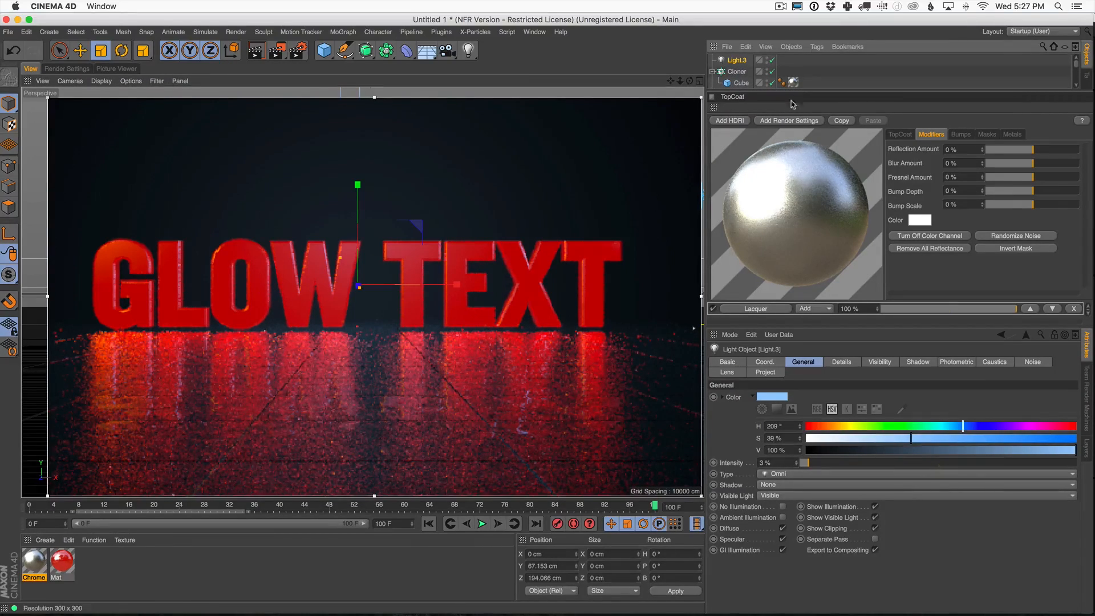
# Add a Compositing tag to the floor tile Cube inside the Cloner.
pyautogui.moveTo(750, 89); pyautogui.dragTo(744, 183)
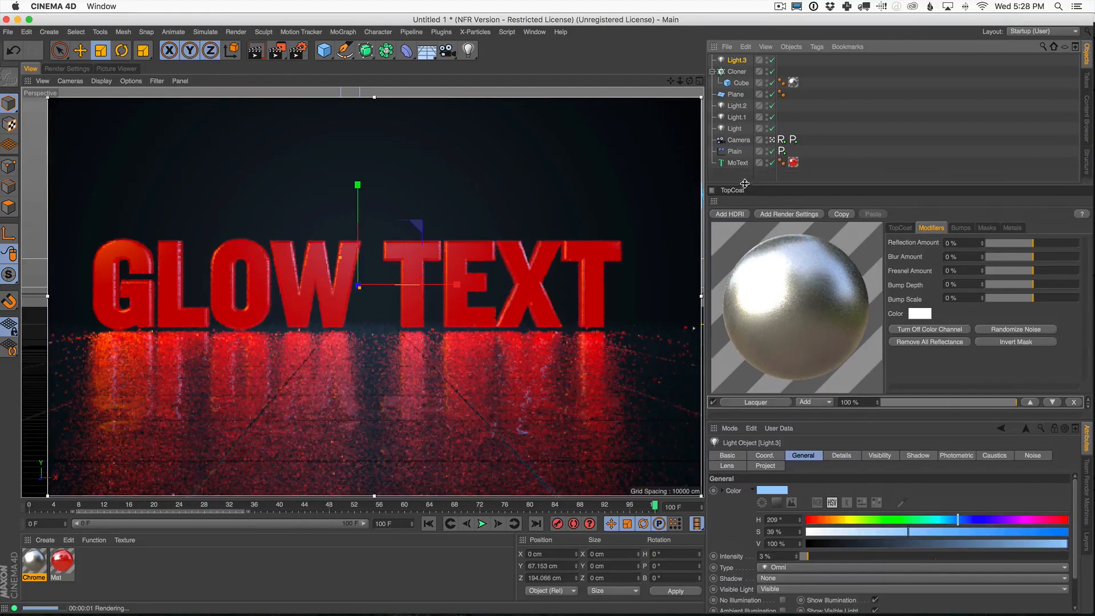
pyautogui.click(741, 84)
pyautogui.click(817, 47)
pyautogui.moveTo(856, 63)
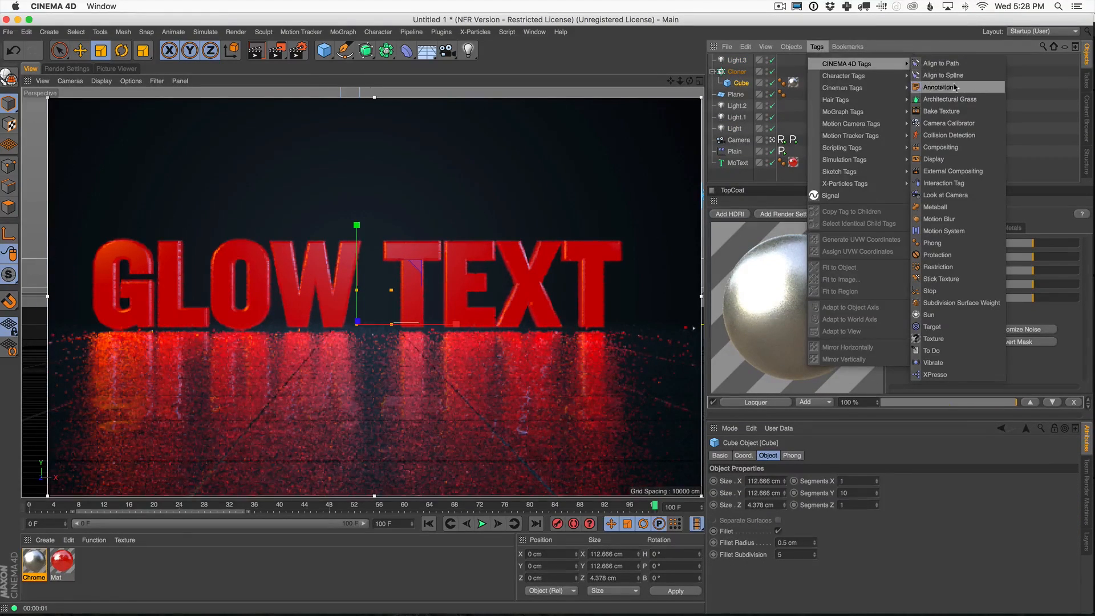
pyautogui.click(945, 150)
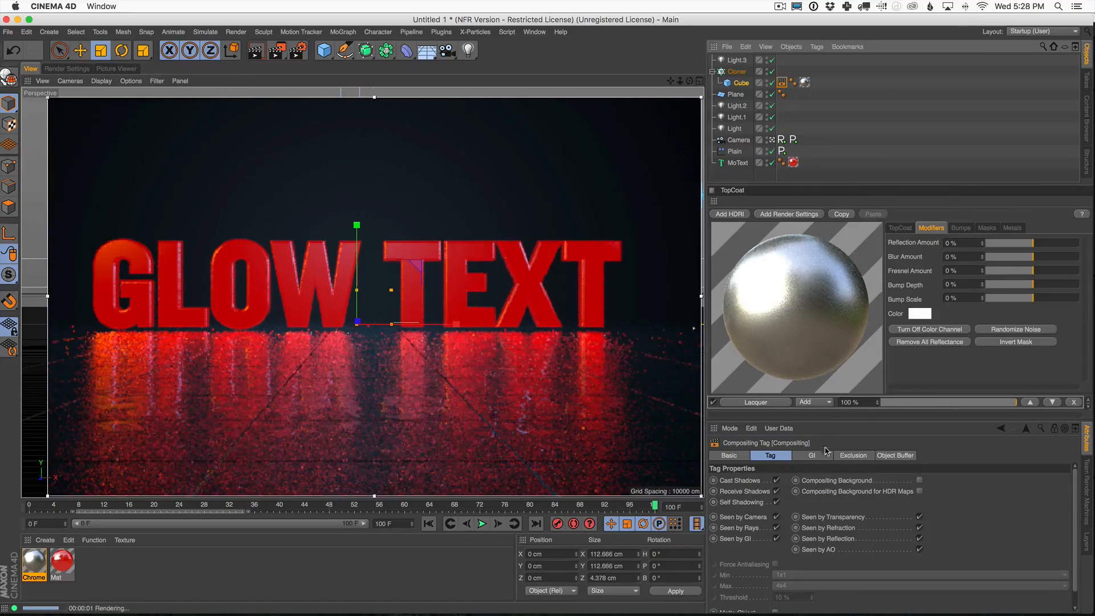
# Add Light.3 to the Compositing tag's Exclude list, and compare the render with the light off and on.
pyautogui.click(858, 456)
pyautogui.moveTo(738, 61); pyautogui.dragTo(831, 524)
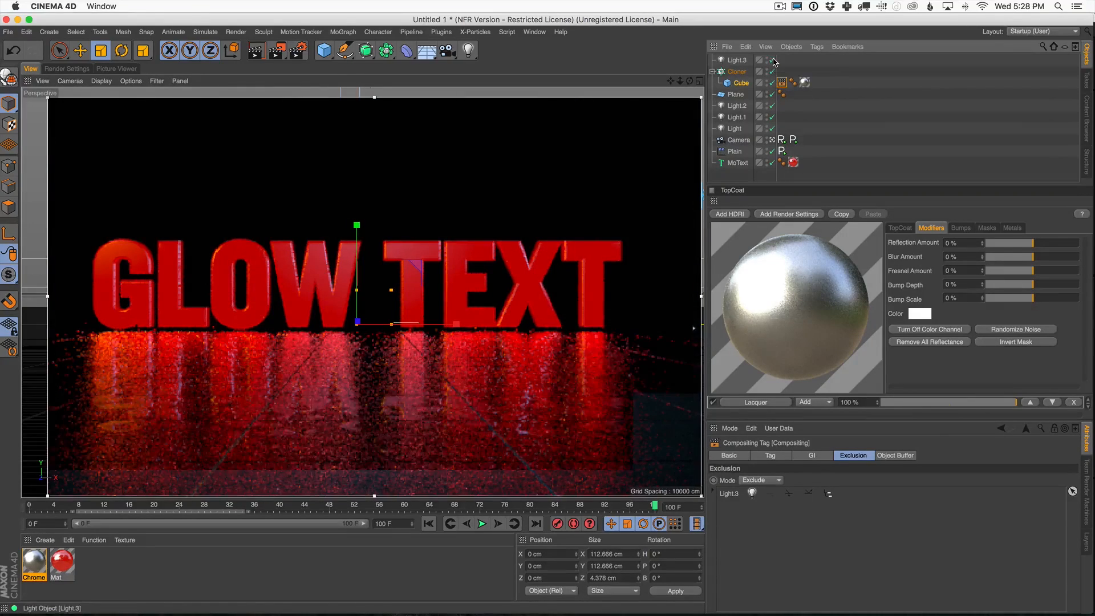
pyautogui.click(772, 60)
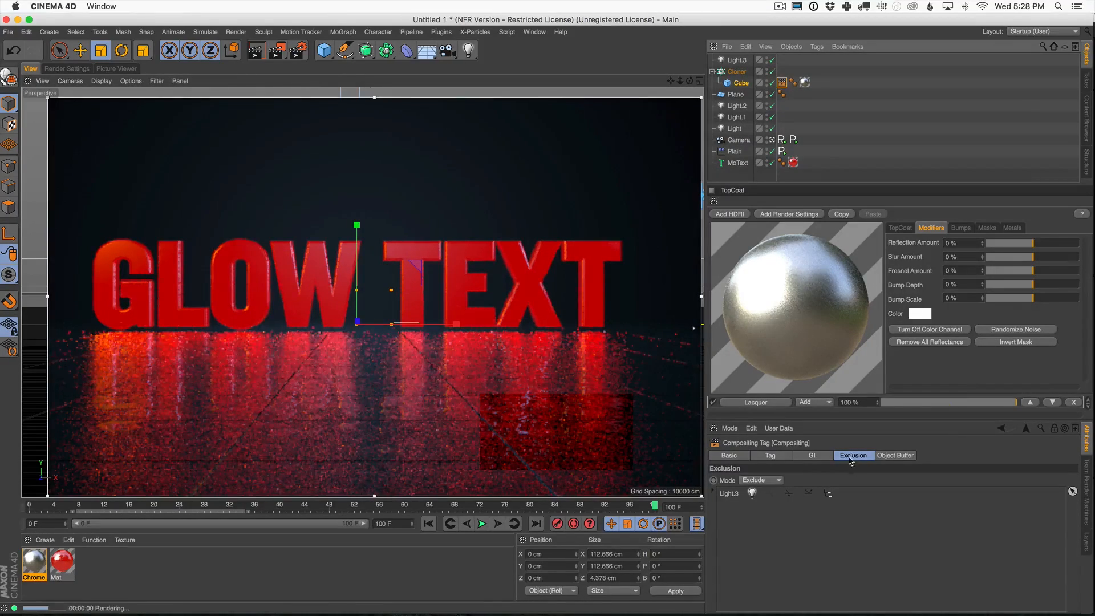
# Try the Include mode for the Compositing tag's light list, and return it to Exclude.
pyautogui.click(762, 481)
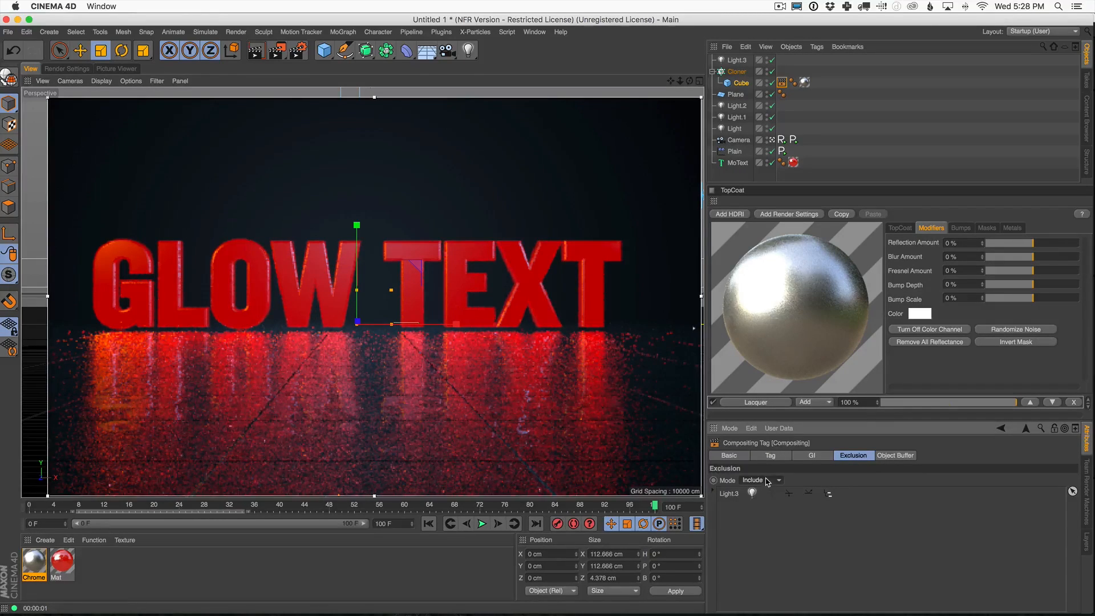
pyautogui.click(767, 481)
pyautogui.click(756, 504)
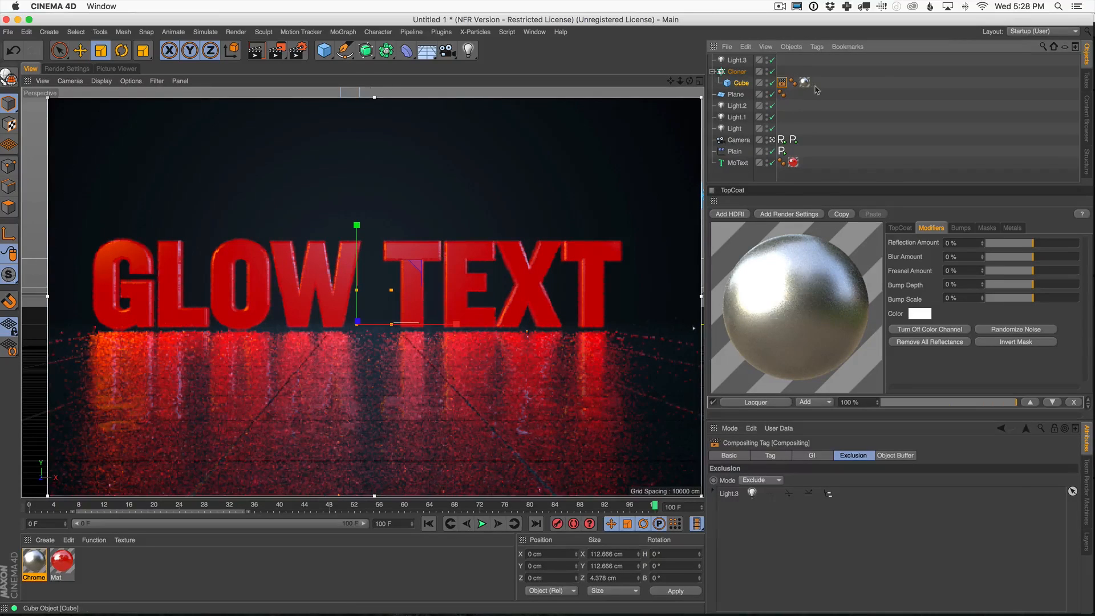
# Remove the Compositing tag from the floor tile Cube.
pyautogui.press('Delete')
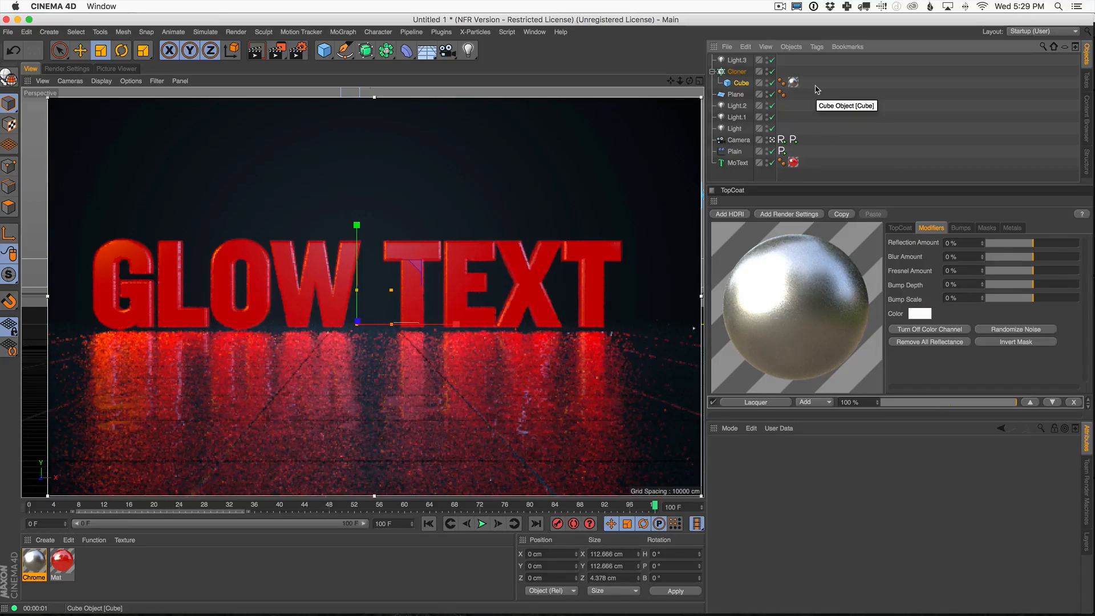
# Try a second Plane under the floor tiles, lowered to about -1.9 cm in Y and scaled to about 4277 cm square.
pyautogui.click(324, 50)
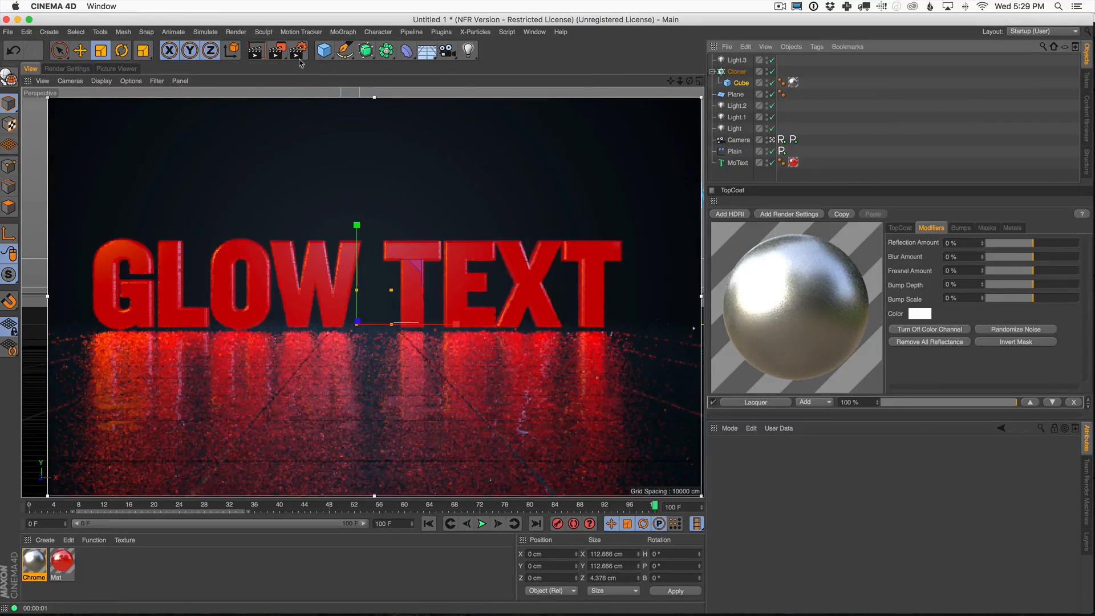
pyautogui.click(328, 51)
pyautogui.click(426, 86)
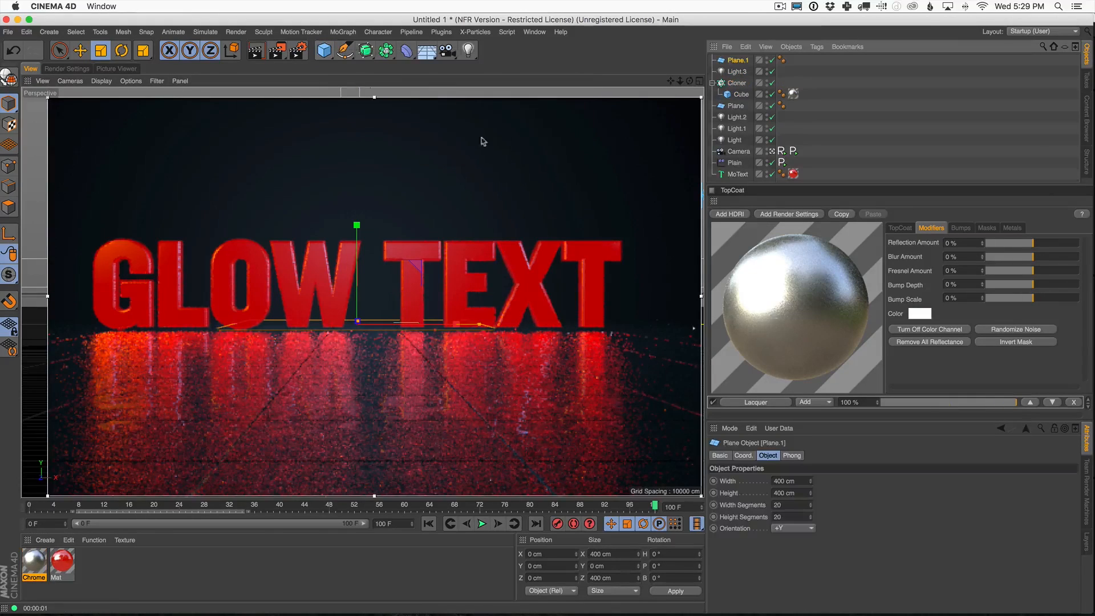
pyautogui.click(87, 55)
pyautogui.moveTo(357, 228); pyautogui.dragTo(357, 230)
pyautogui.click(104, 53)
pyautogui.moveTo(227, 240); pyautogui.dragTo(848, 110)
pyautogui.moveTo(399, 251); pyautogui.dragTo(798, 188)
pyautogui.moveTo(494, 245); pyautogui.dragTo(538, 245)
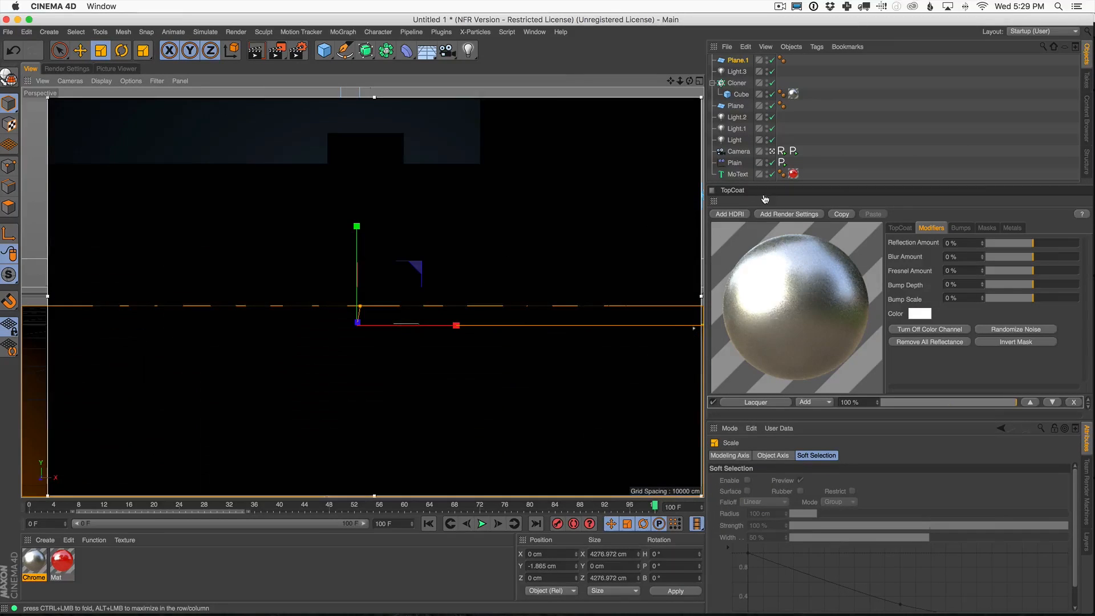
# Check the render with Plane.1 hidden, and delete that plane.
pyautogui.click(738, 60)
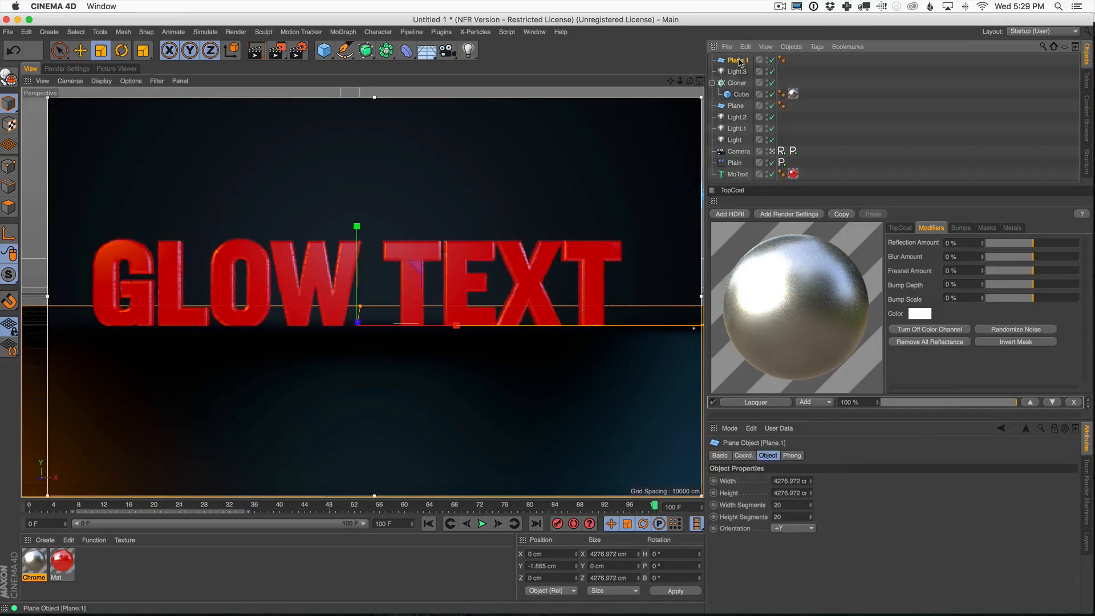
pyautogui.click(766, 59)
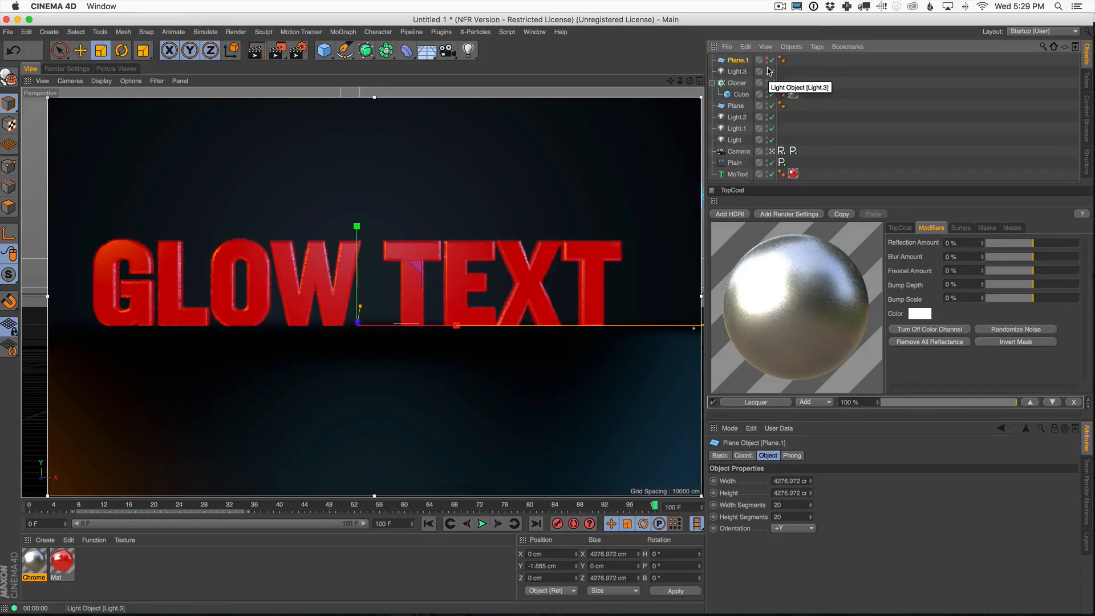
pyautogui.click(767, 58)
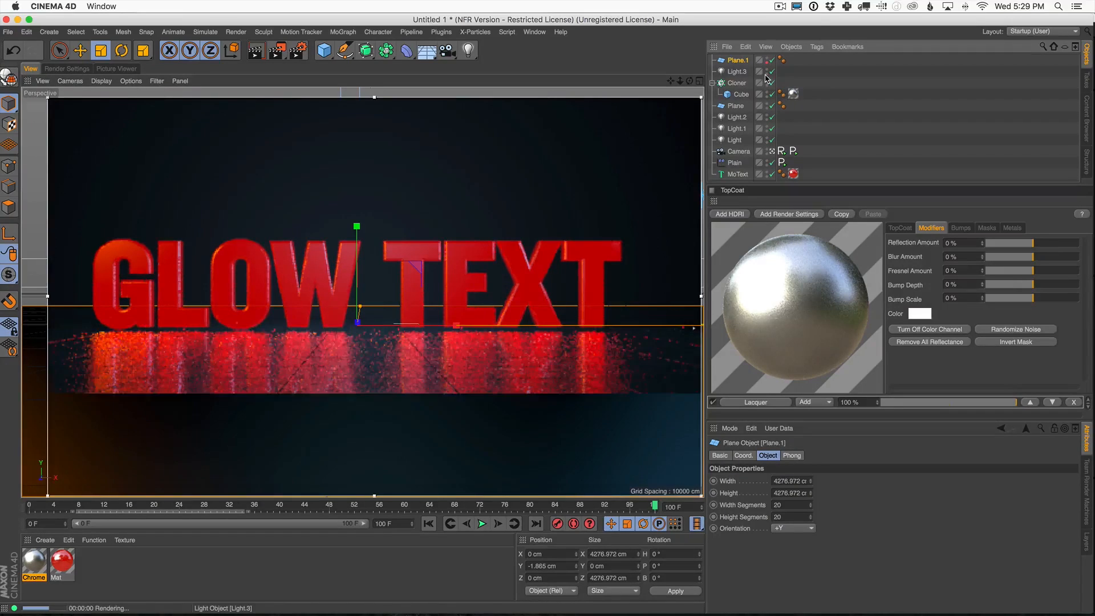
pyautogui.press('Delete')
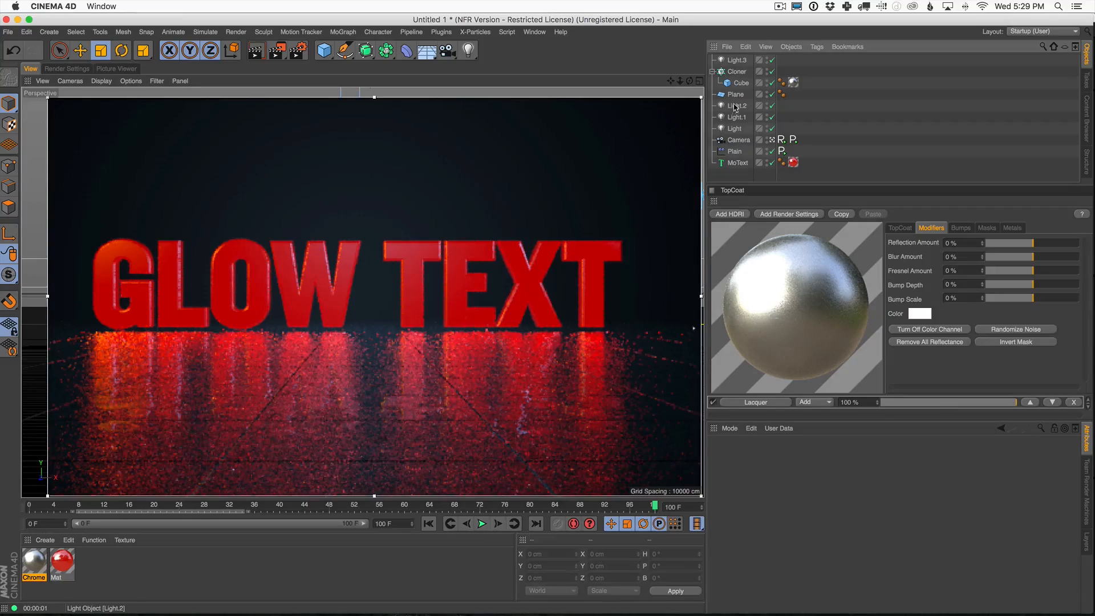
# Compare the render with Light.3 off and on.
pyautogui.click(739, 60)
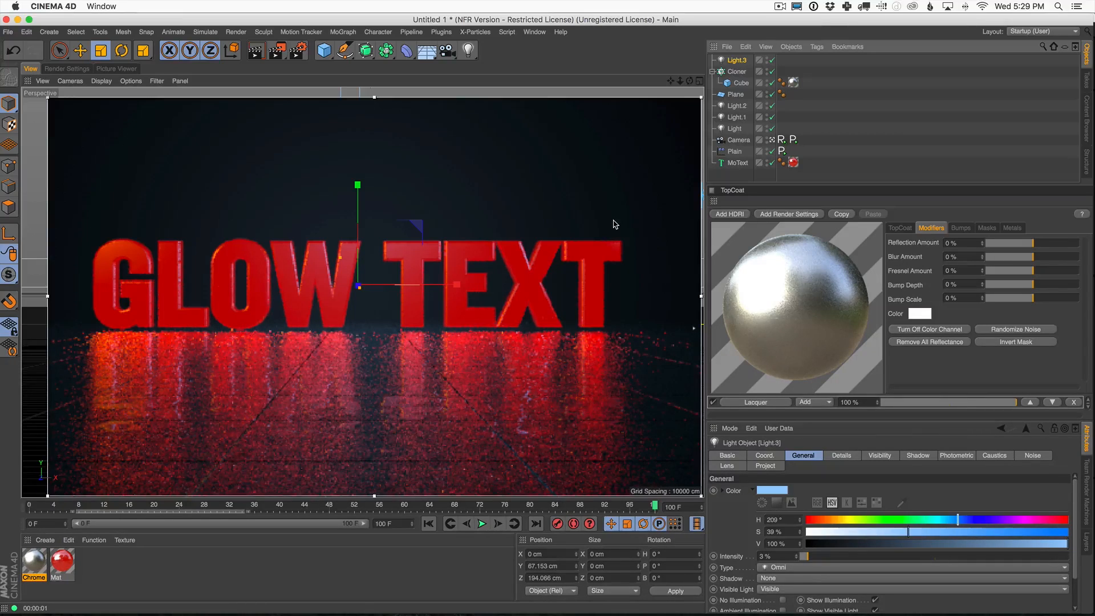
pyautogui.click(773, 60)
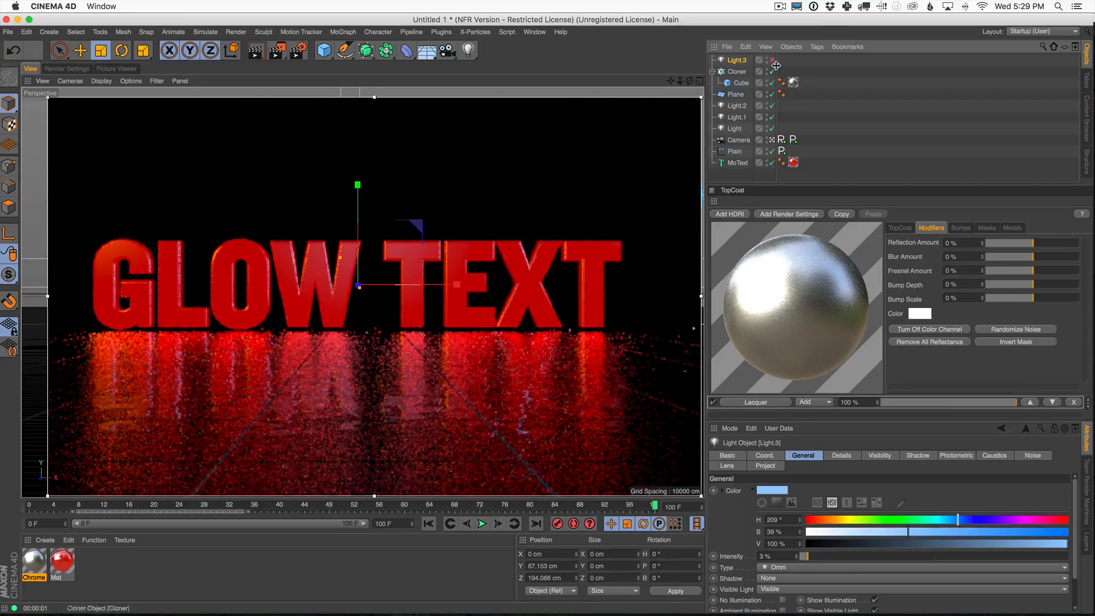
pyautogui.click(773, 60)
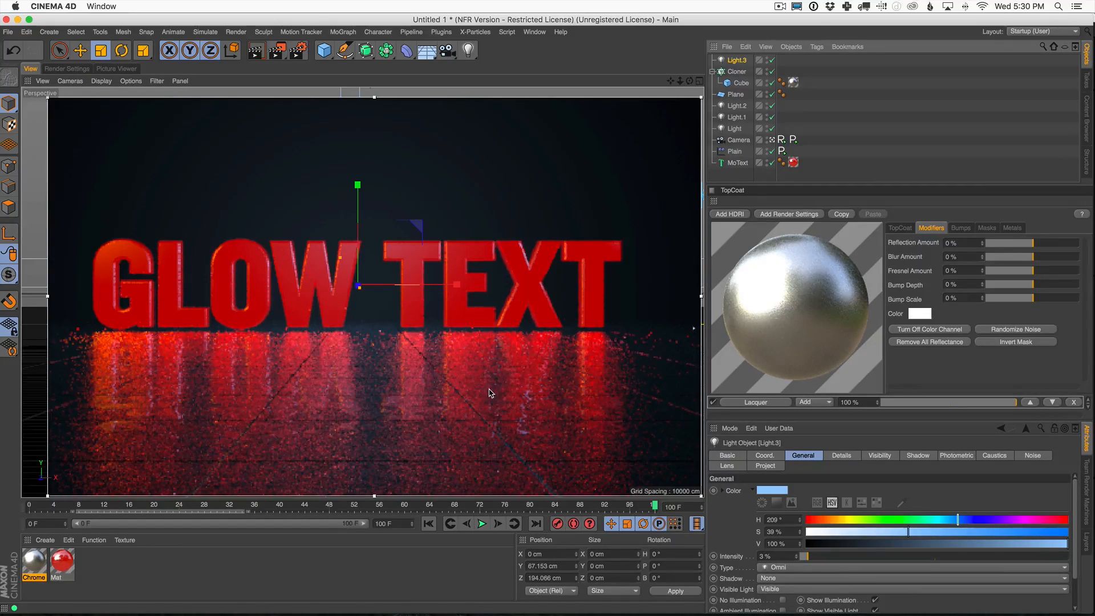
# Shift Light.3 to about 7.3 cm in X and set its intensity to 2%.
pyautogui.press('e')
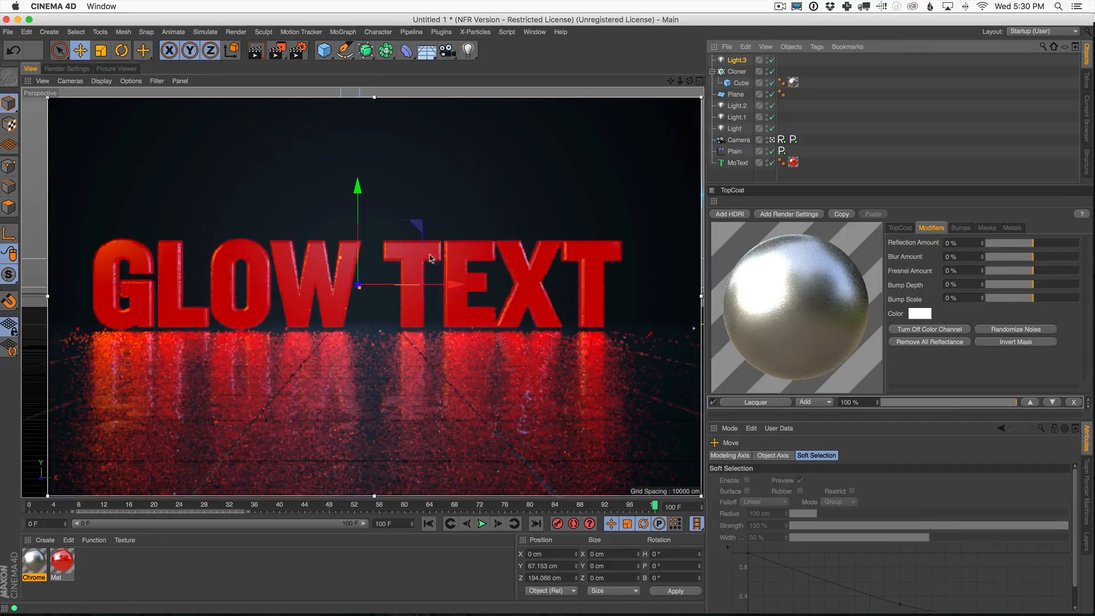
pyautogui.moveTo(436, 286); pyautogui.dragTo(448, 277)
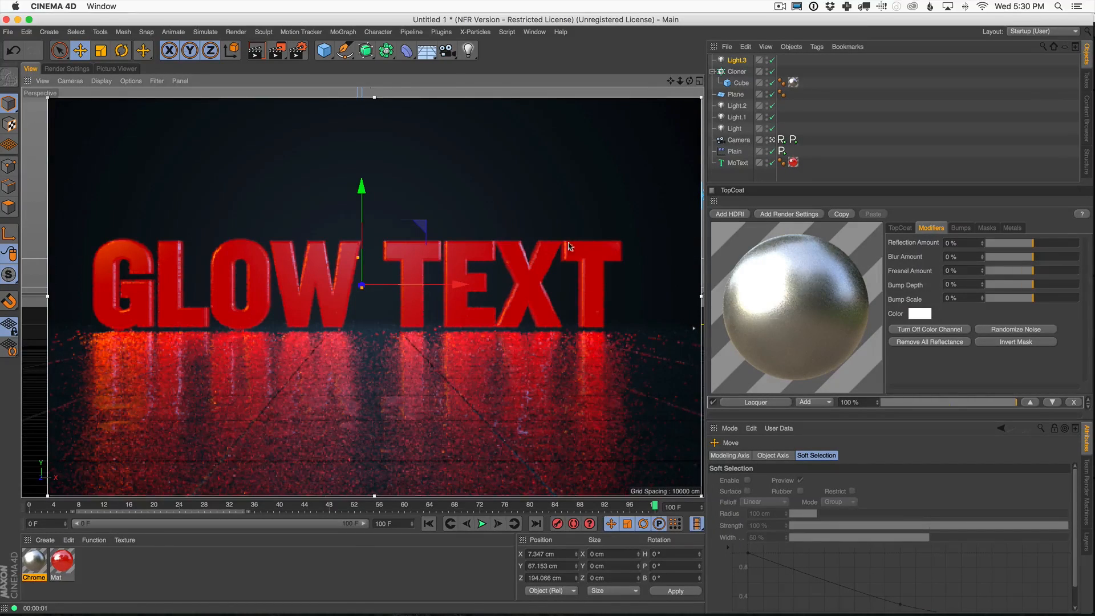
pyautogui.click(732, 61)
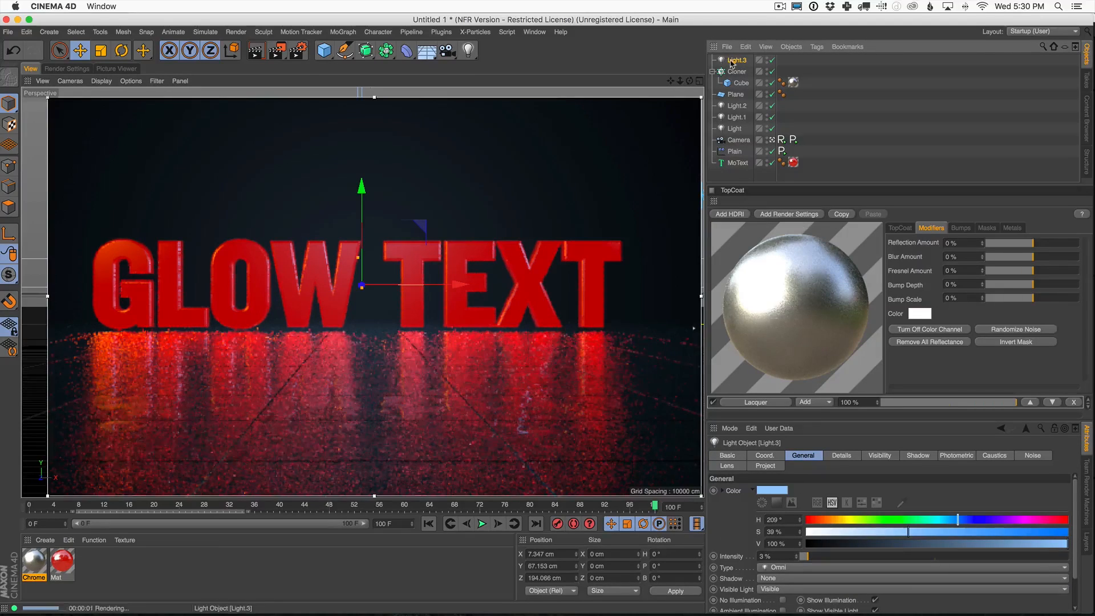
pyautogui.click(775, 458)
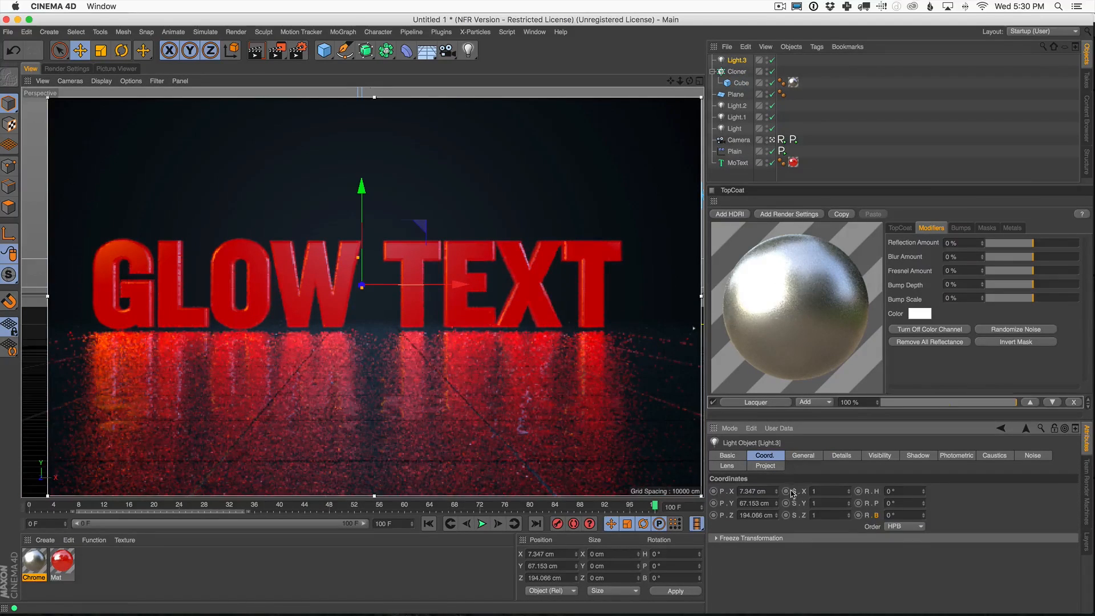
pyautogui.click(811, 458)
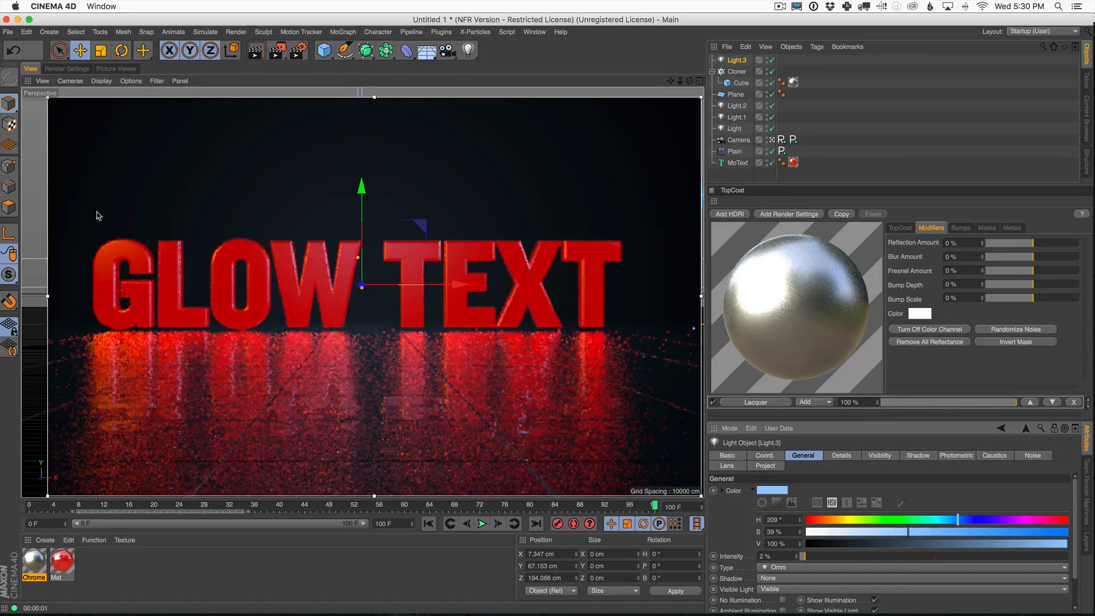
# Activate the LK Draft render preset and set its output width to 600 pixels with the ratio locked.
pyautogui.click(66, 69)
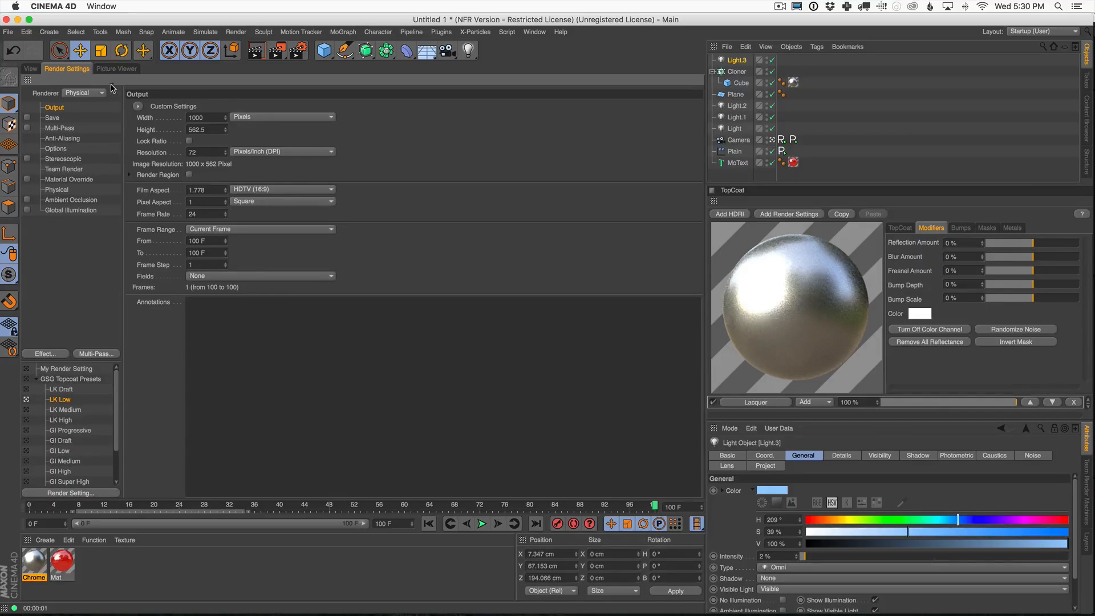
pyautogui.click(26, 389)
pyautogui.click(189, 141)
pyautogui.press('Tab')
pyautogui.write('600')
pyautogui.press('Return')
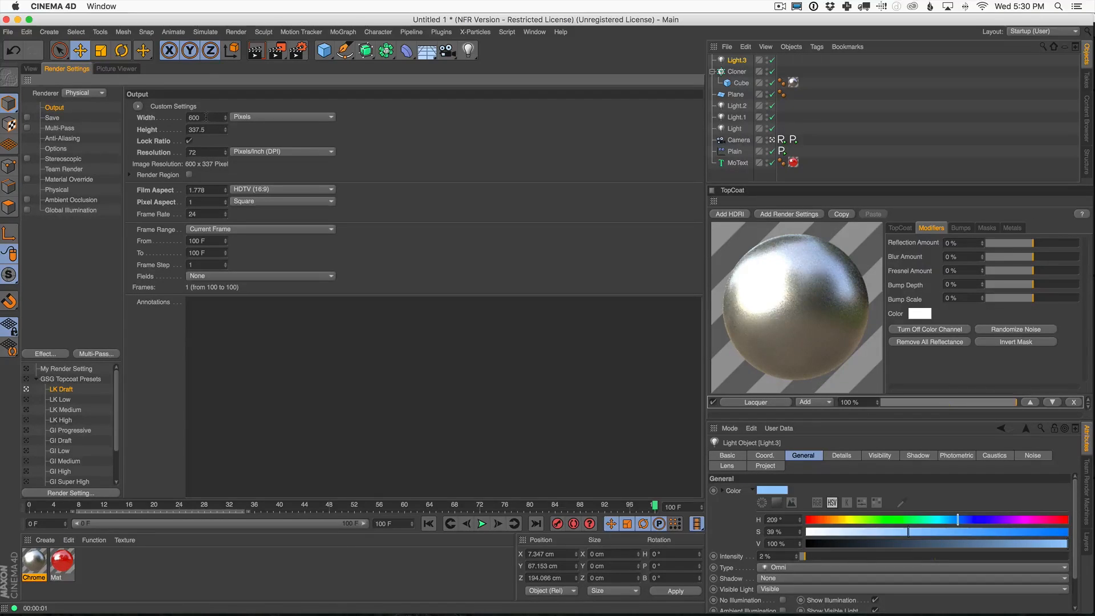
# Set the frame range to All Frames with a frame step of 2, and render the animation without saving.
pyautogui.click(250, 230)
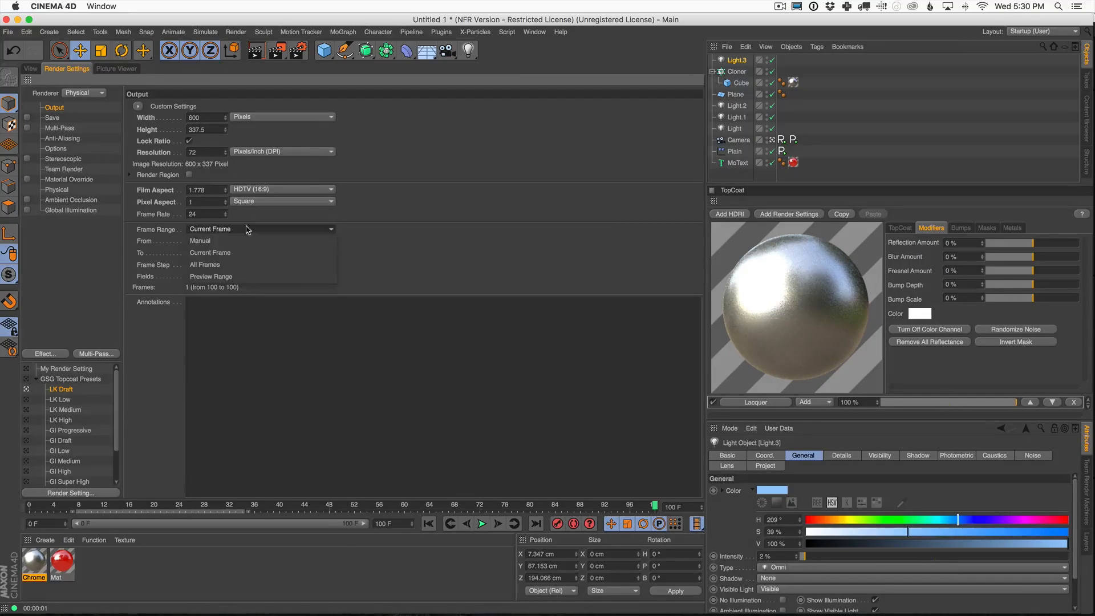
pyautogui.click(251, 264)
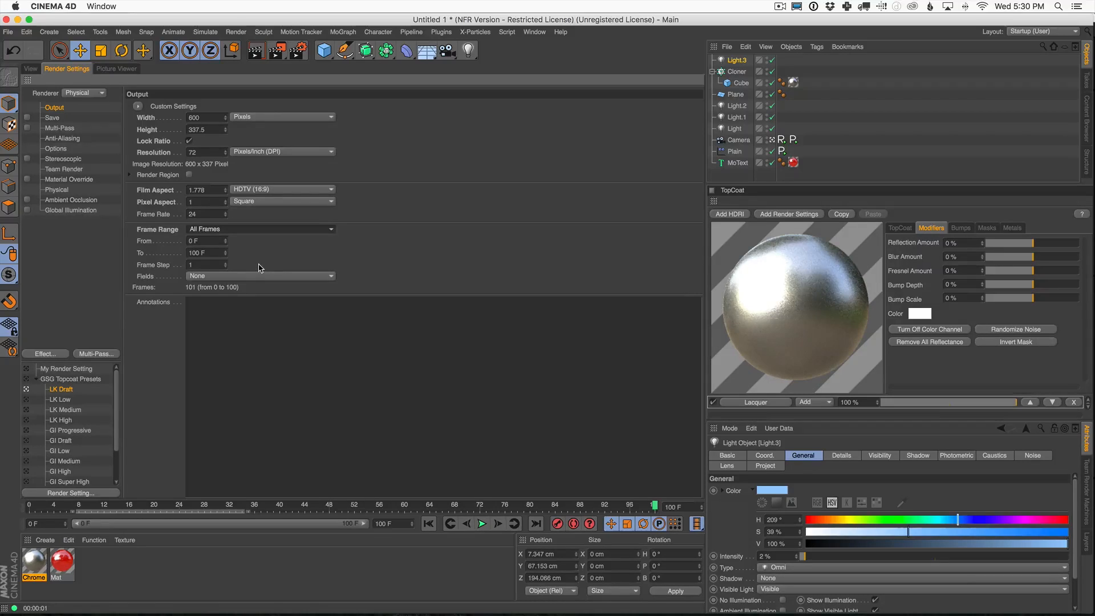
pyautogui.click(198, 264)
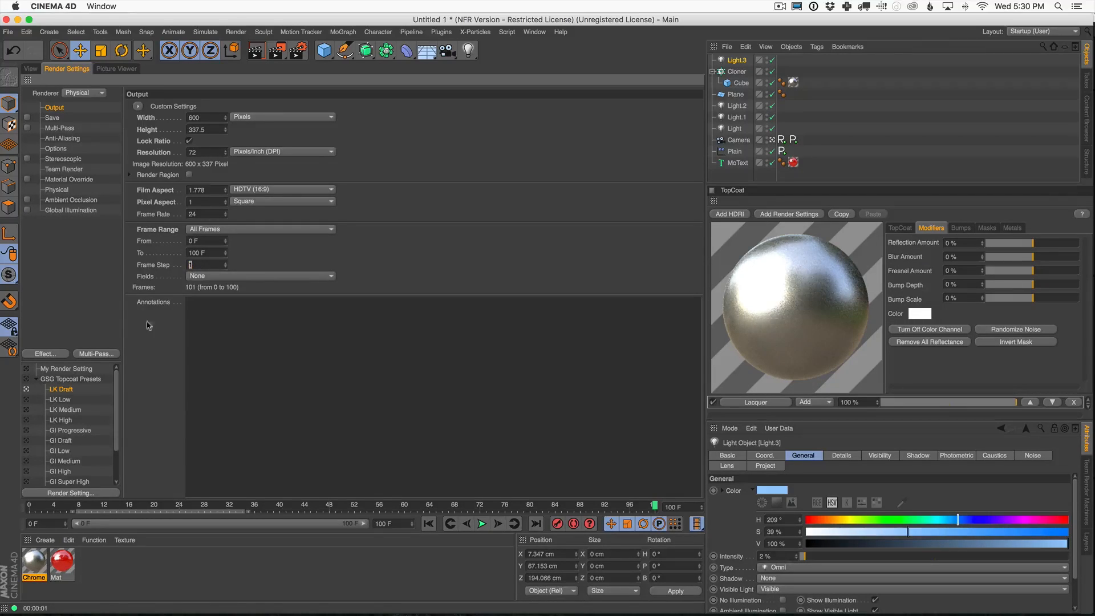
pyautogui.write('2')
pyautogui.press('Return')
pyautogui.hotkey('shift', 'r')
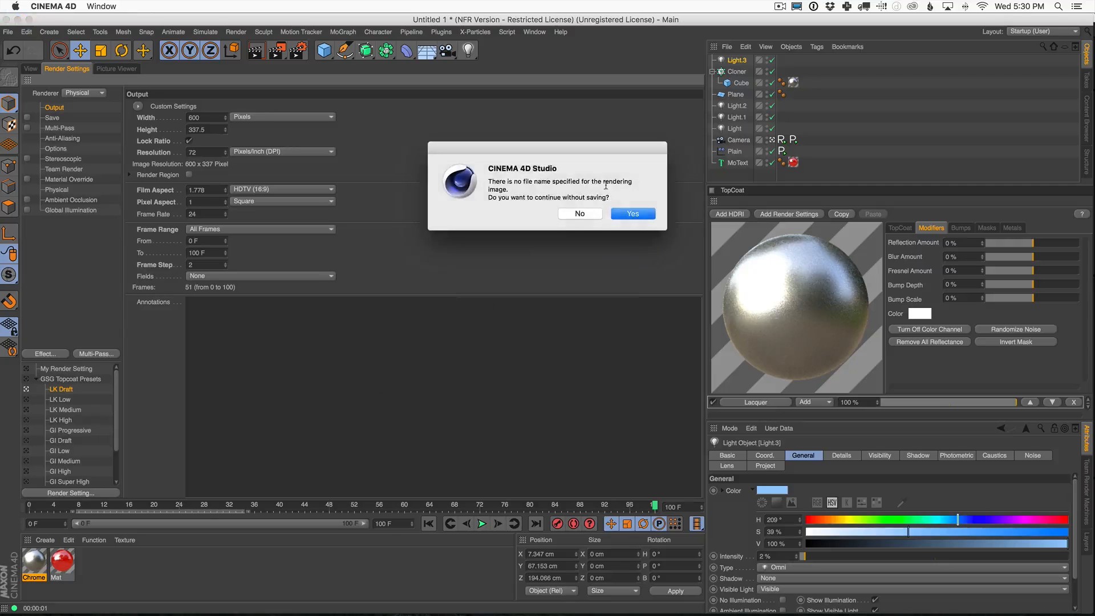
pyautogui.click(632, 215)
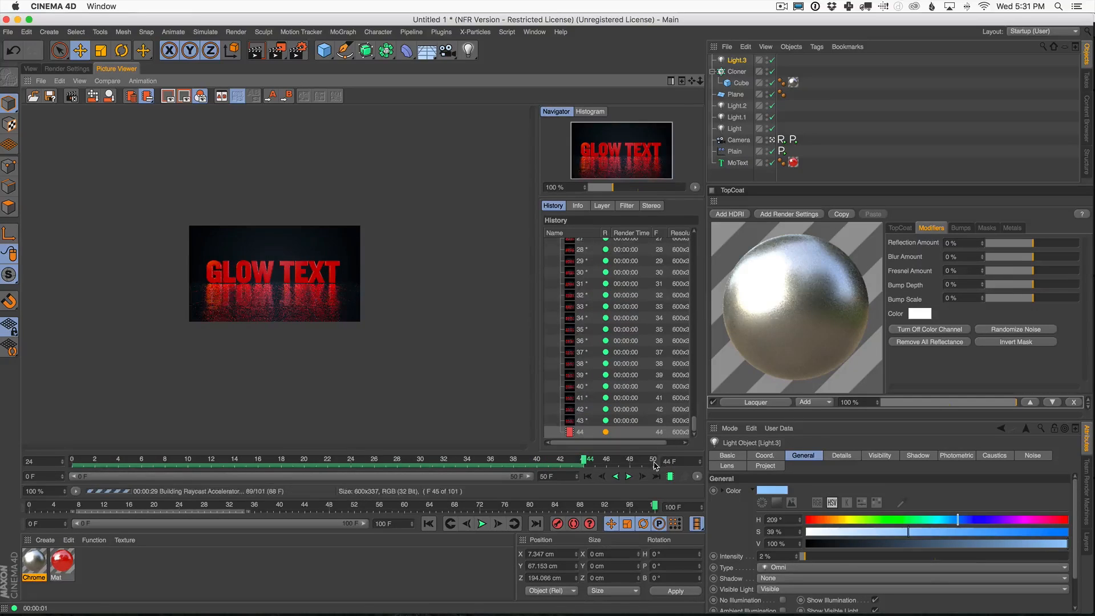
# Set the rendered preview's playback rate to 12, and review the animation enlarged to fit the viewer.
pyautogui.moveTo(36, 461); pyautogui.dragTo(1, 466)
pyautogui.write('12')
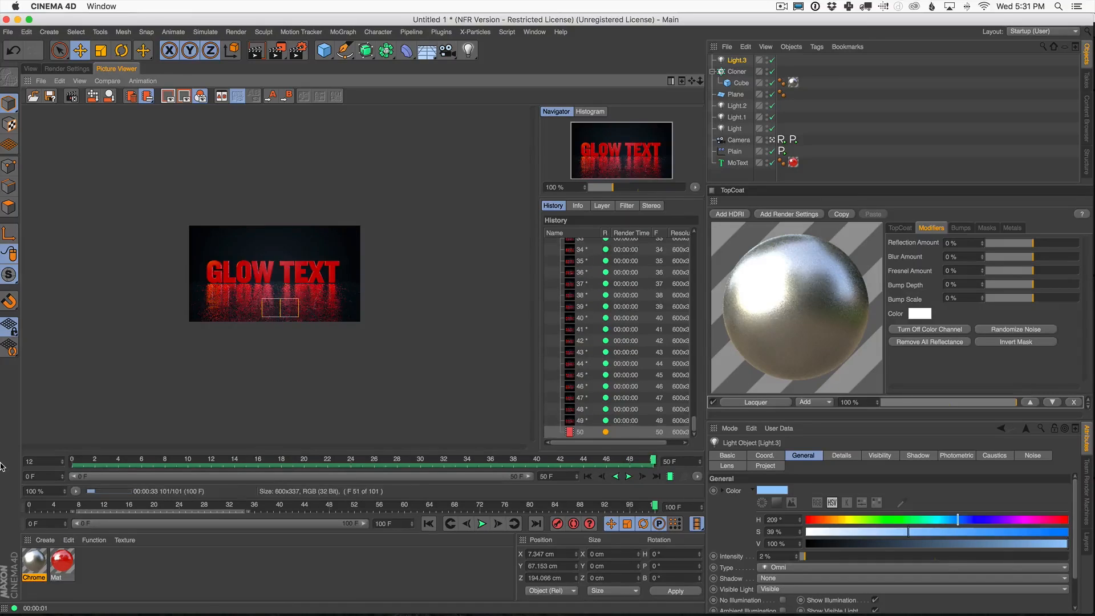
pyautogui.click(628, 477)
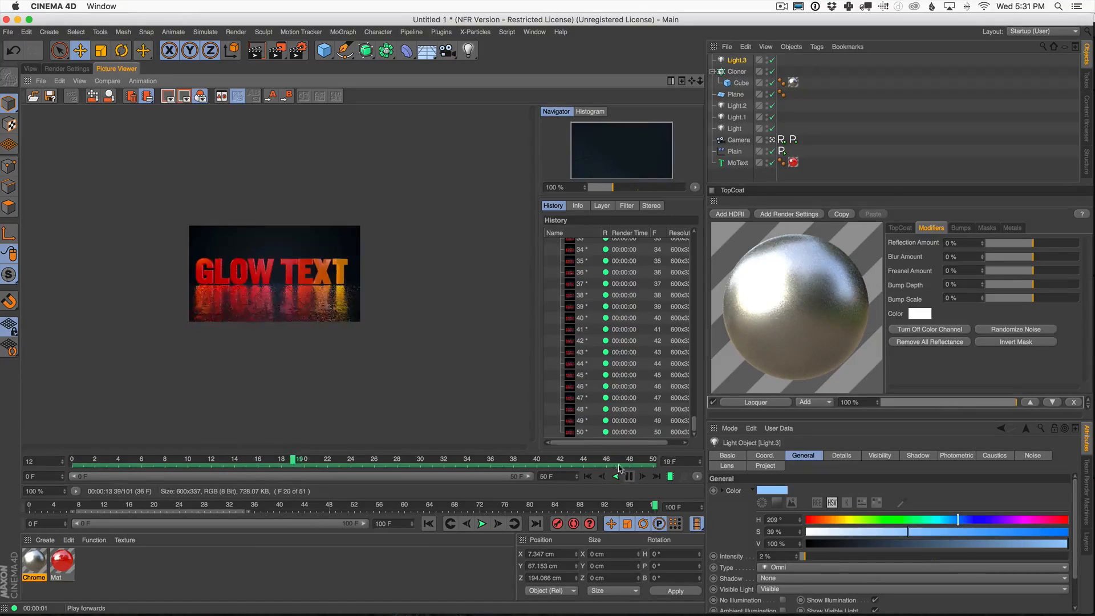
pyautogui.press('h')
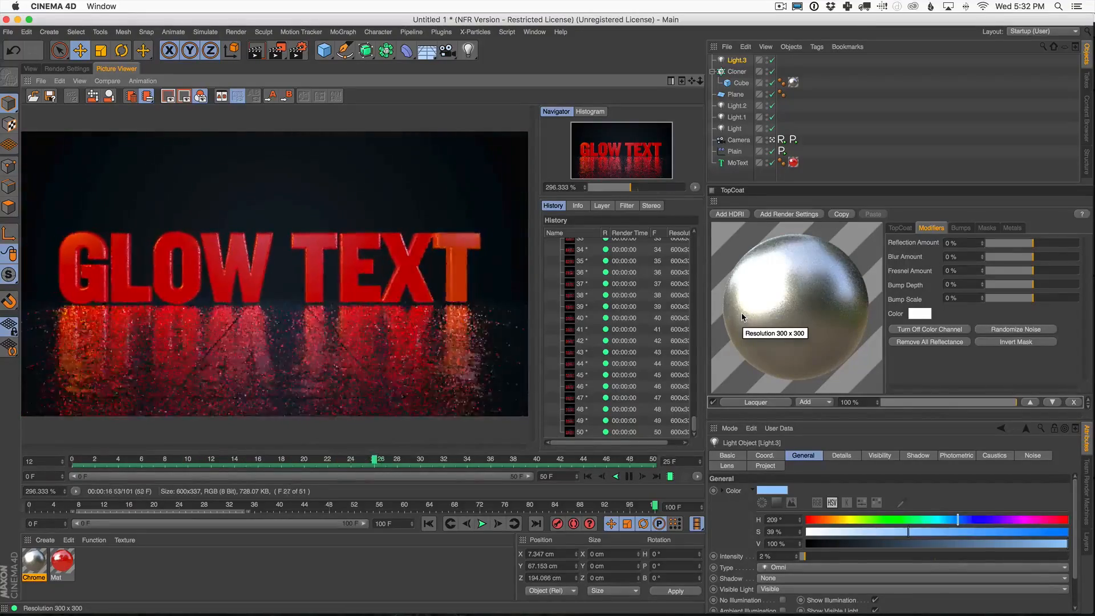
pyautogui.click(628, 476)
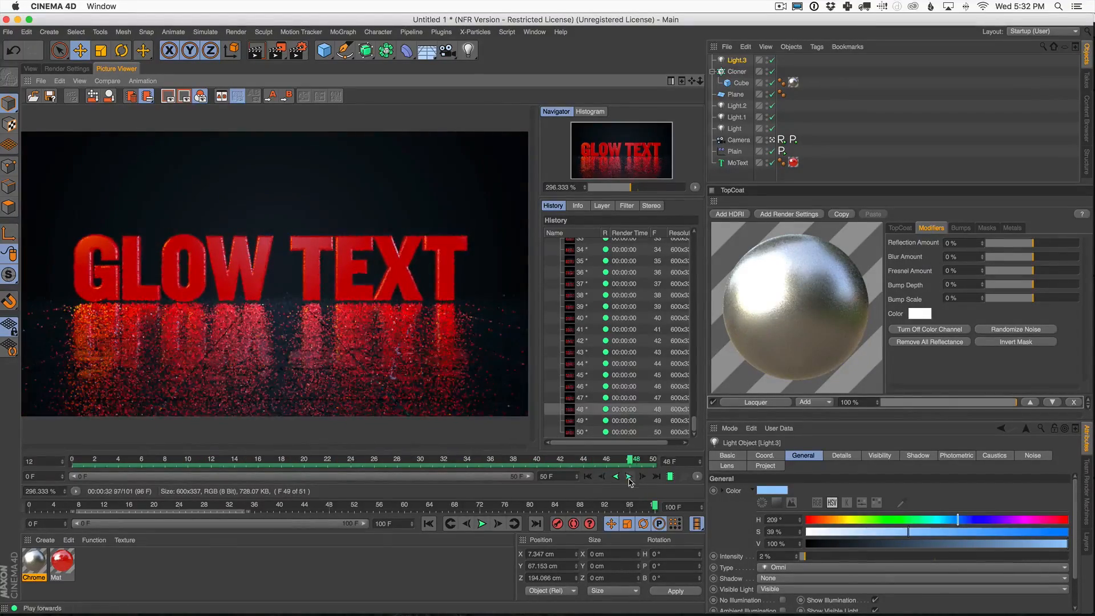
pyautogui.moveTo(431, 454); pyautogui.dragTo(655, 478)
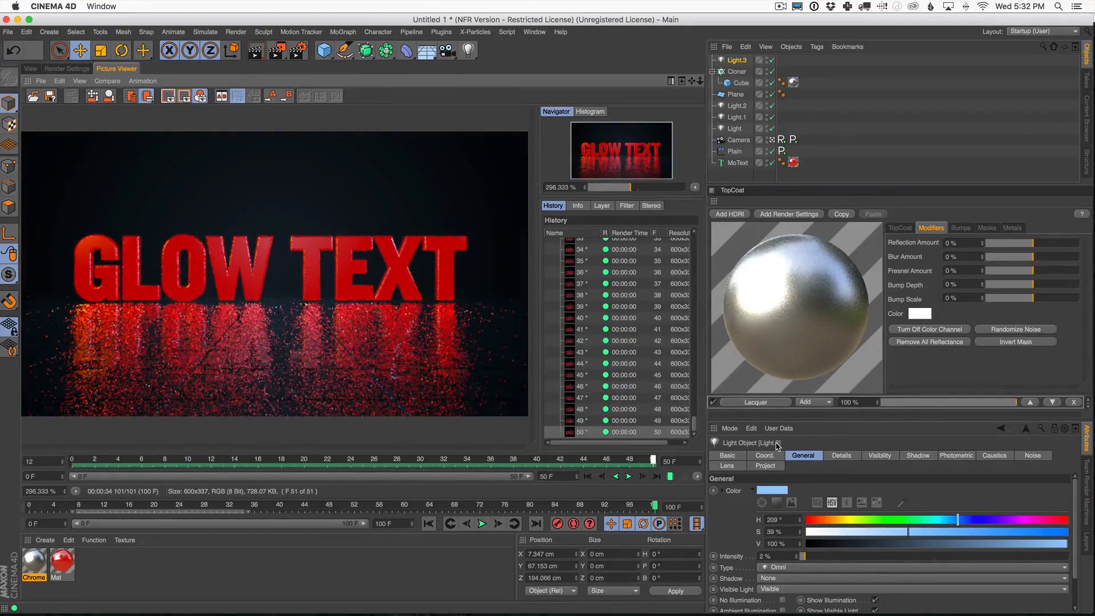
# Set the End value of the Camera's Position Z Signal tag to about -1656 cm.
pyautogui.moveTo(760, 448); pyautogui.dragTo(797, 464)
pyautogui.click(30, 68)
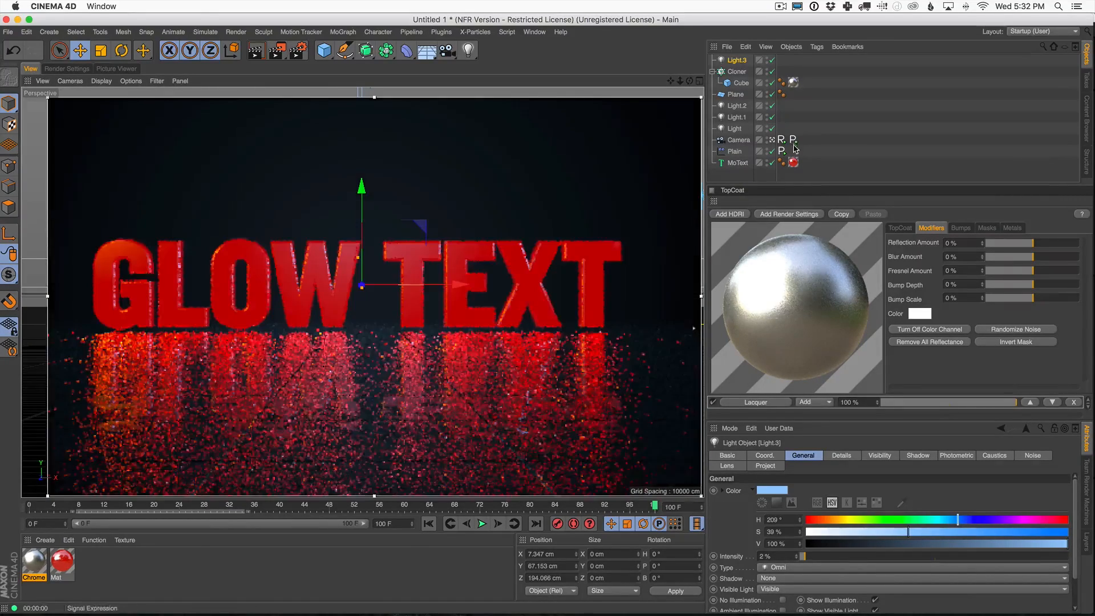
pyautogui.click(794, 141)
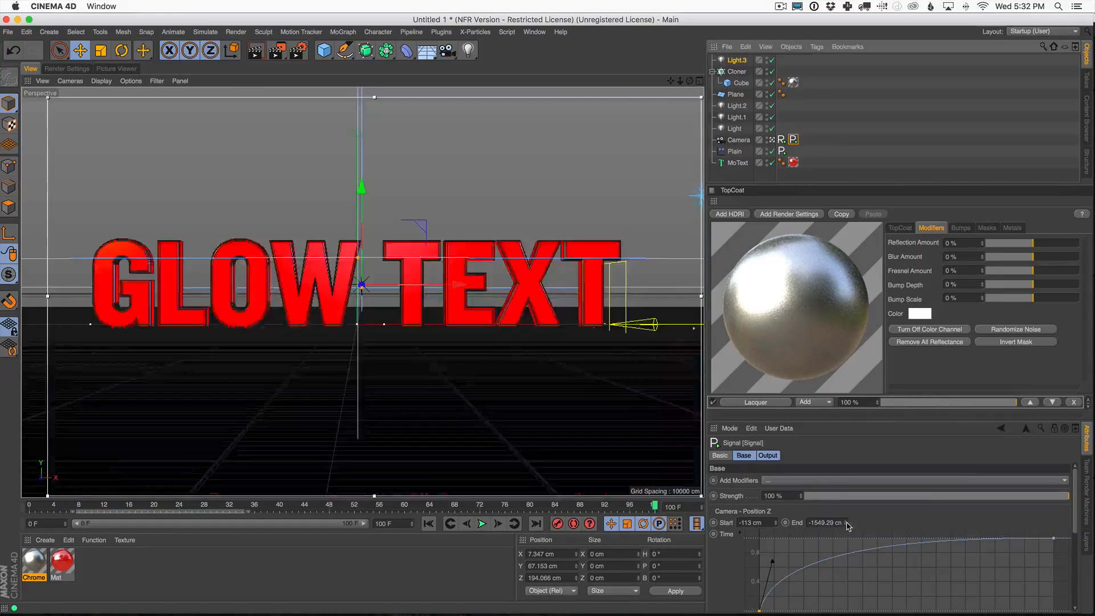
pyautogui.moveTo(847, 523); pyautogui.dragTo(847, 584)
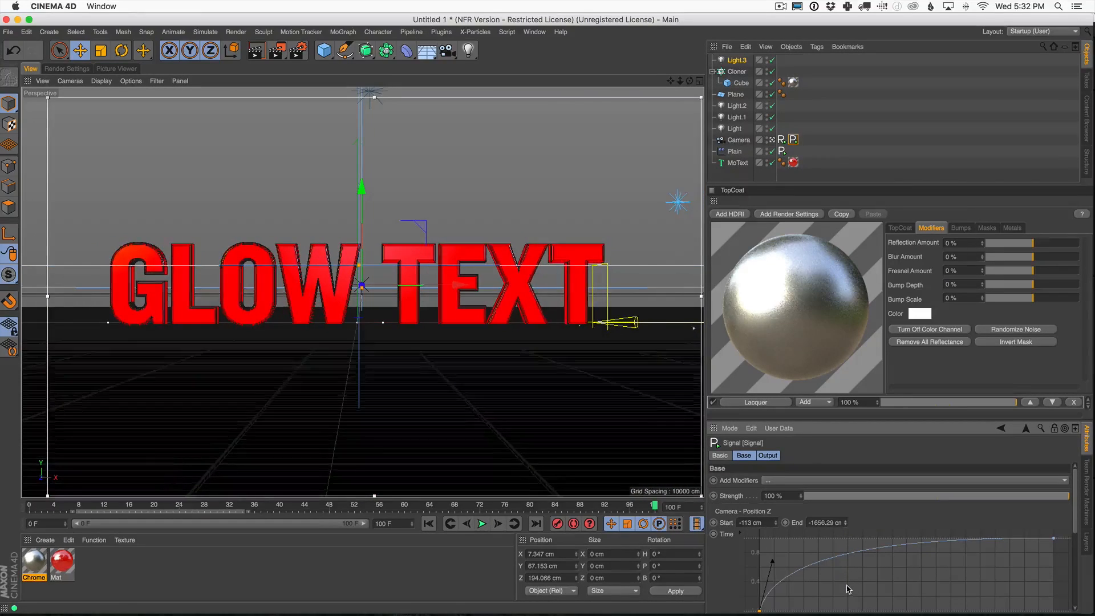
# Play the animation from the start in the viewport to check the camera move.
pyautogui.press('super+r')
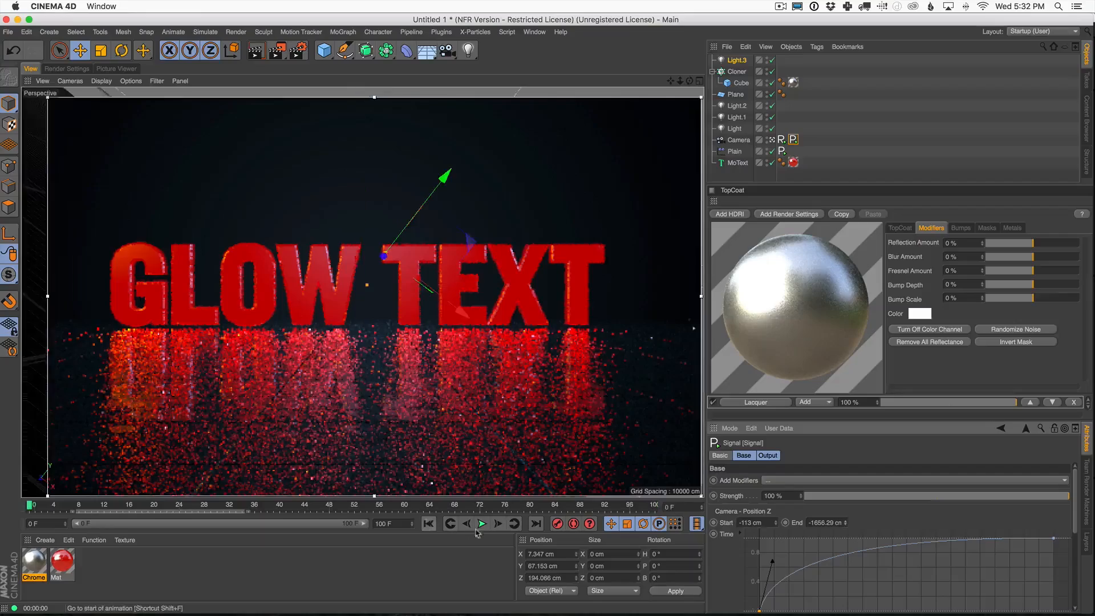
pyautogui.click(482, 523)
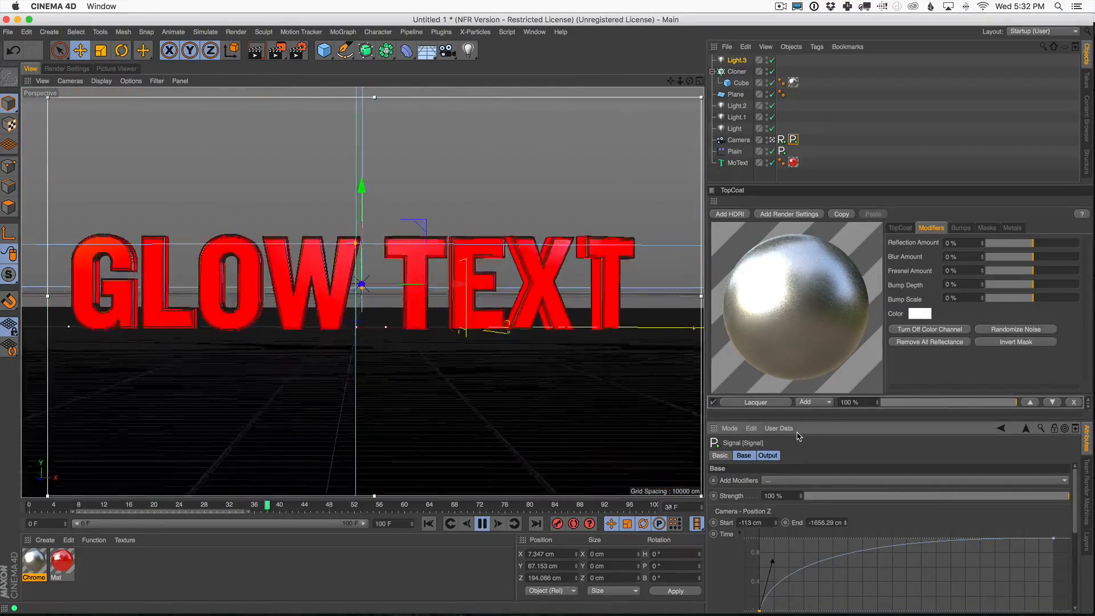
pyautogui.click(482, 523)
pyautogui.press('super+r')
# Make GSG Topcoat Presets the active render setting.
pyautogui.press('super+b')
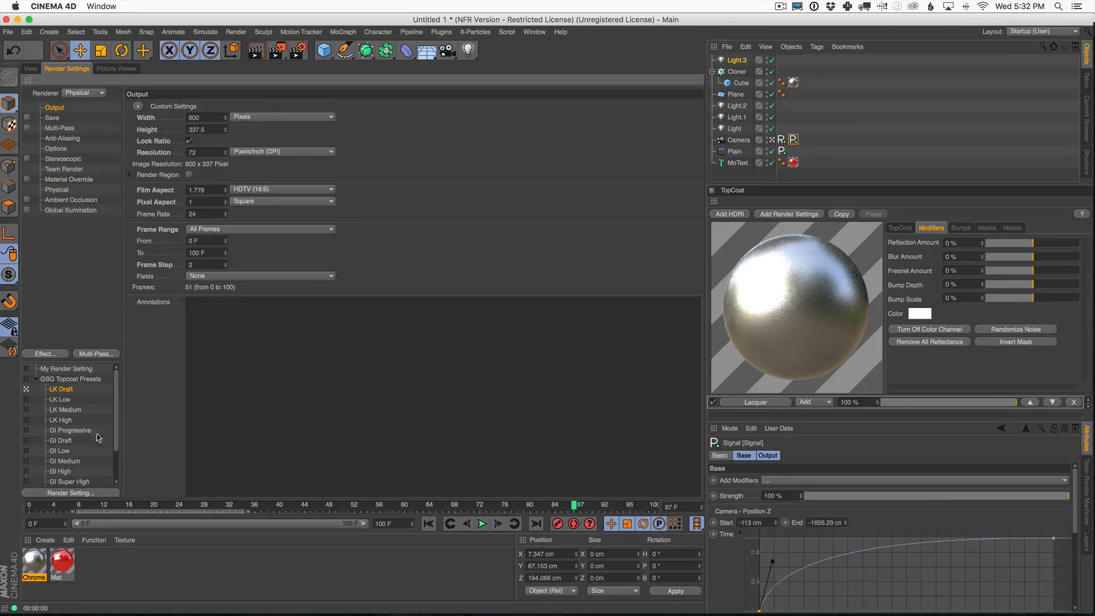
pyautogui.moveTo(116, 401); pyautogui.dragTo(117, 373)
pyautogui.click(63, 378)
pyautogui.click(27, 380)
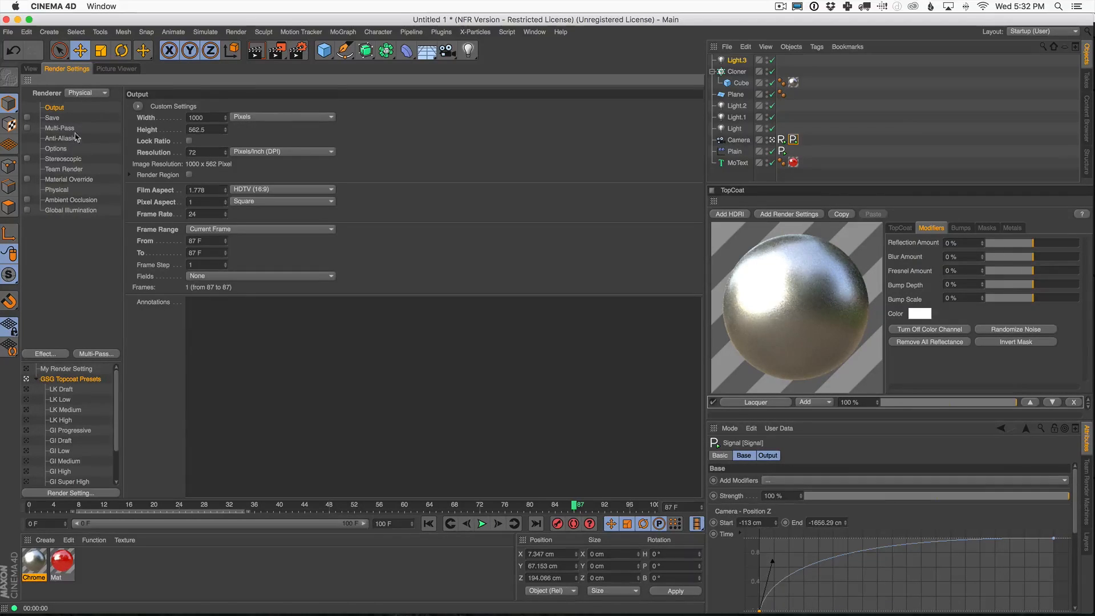
# Make the LK High preset the active render setting and render the current frame to the Picture Viewer.
pyautogui.click(223, 234)
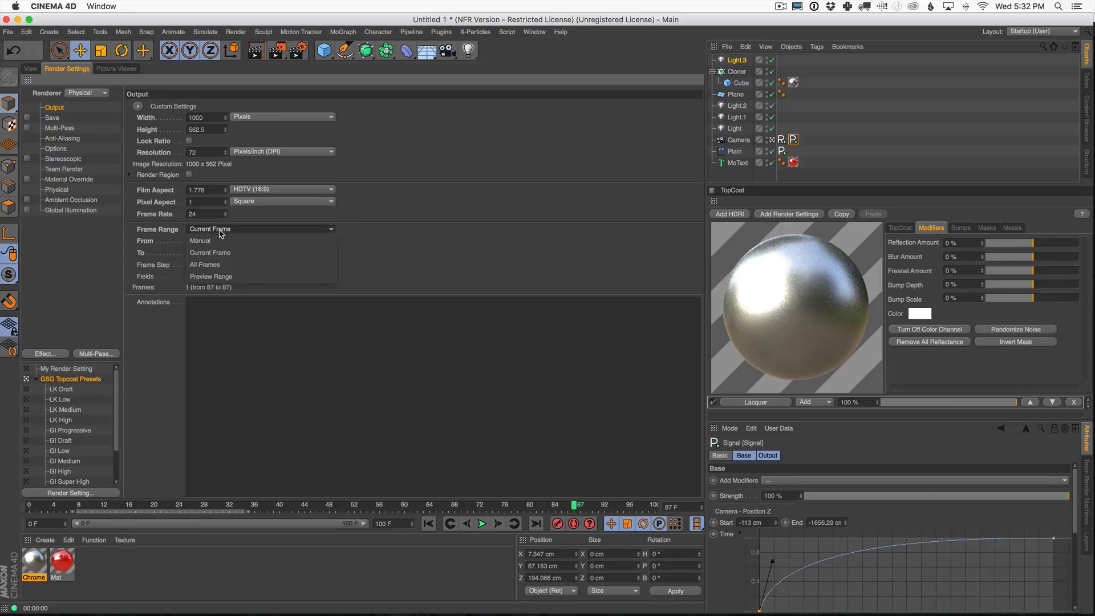
pyautogui.click(228, 260)
pyautogui.click(26, 410)
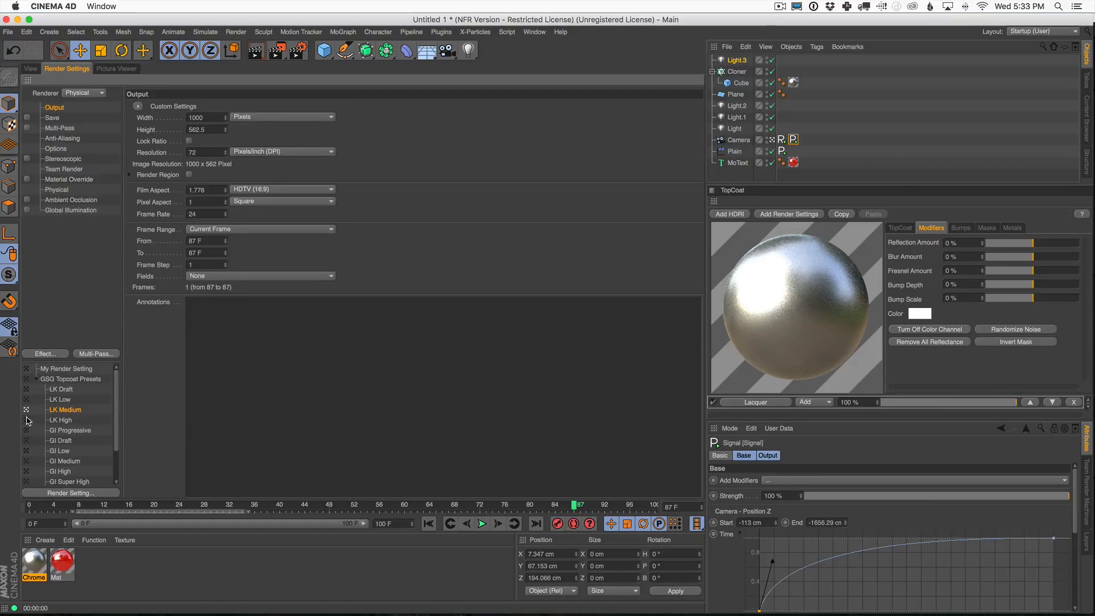
pyautogui.click(26, 419)
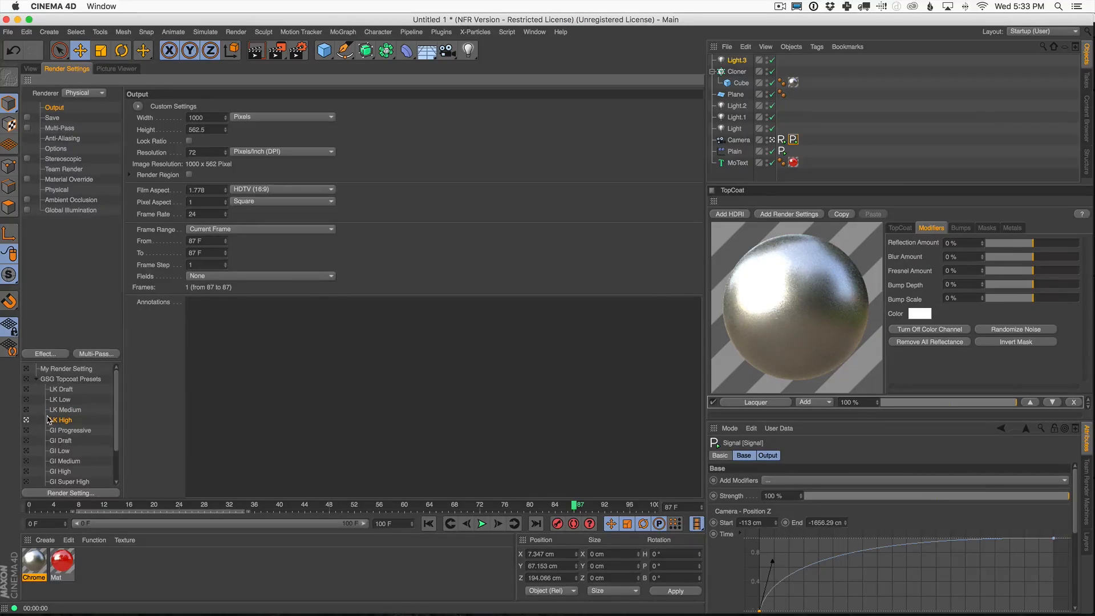
pyautogui.hotkey('shift', 'r')
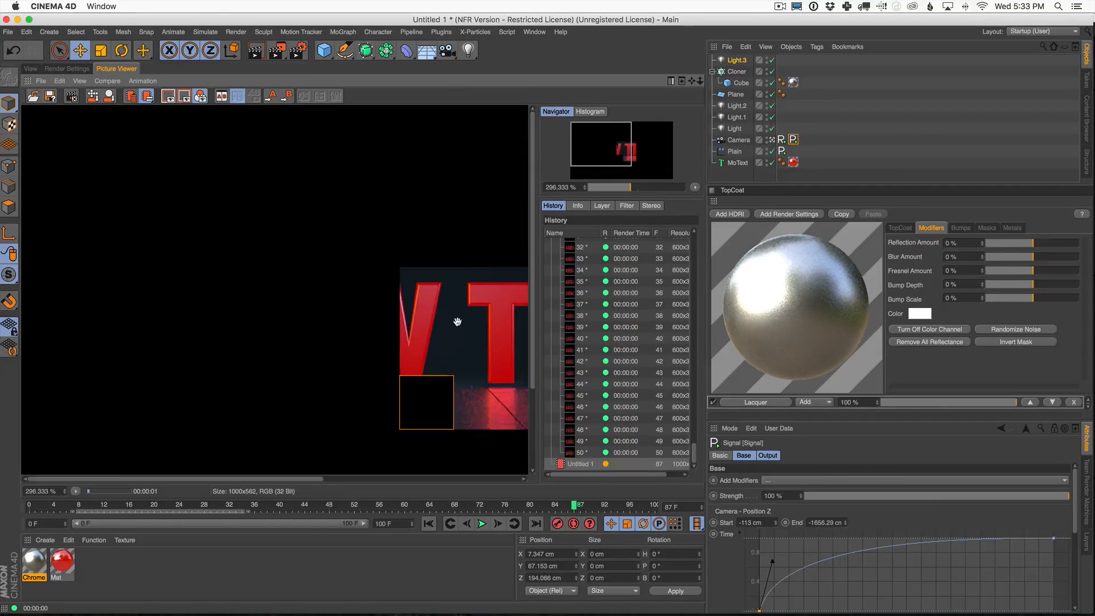
pyautogui.doubleClick(457, 323)
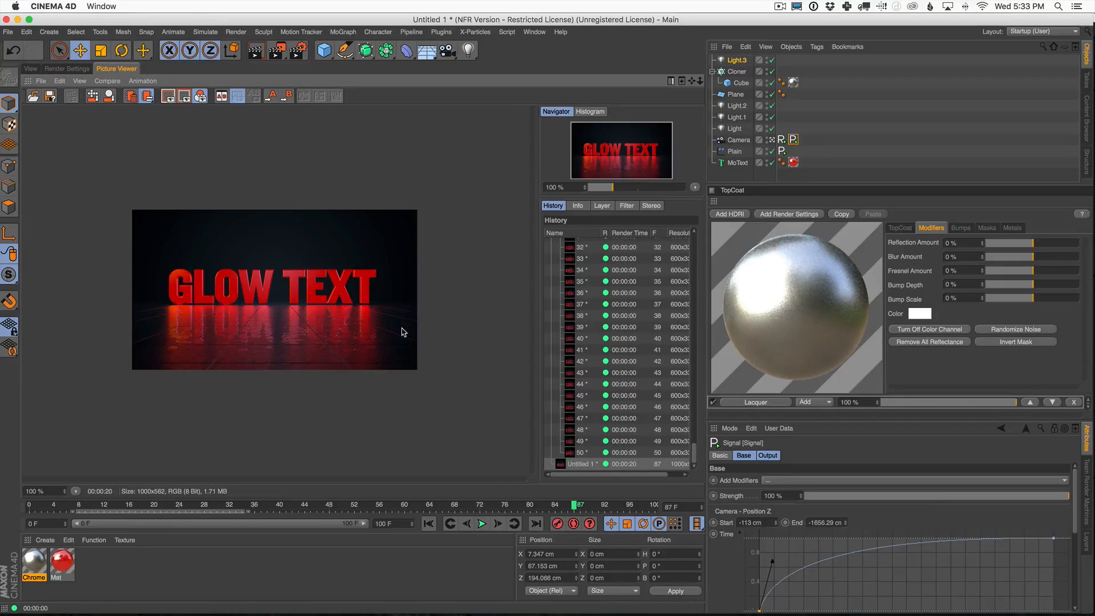
# Set Sampling Subdivisions to 4 in the LK High preset's Physical settings and render the frame again.
pyautogui.click(71, 69)
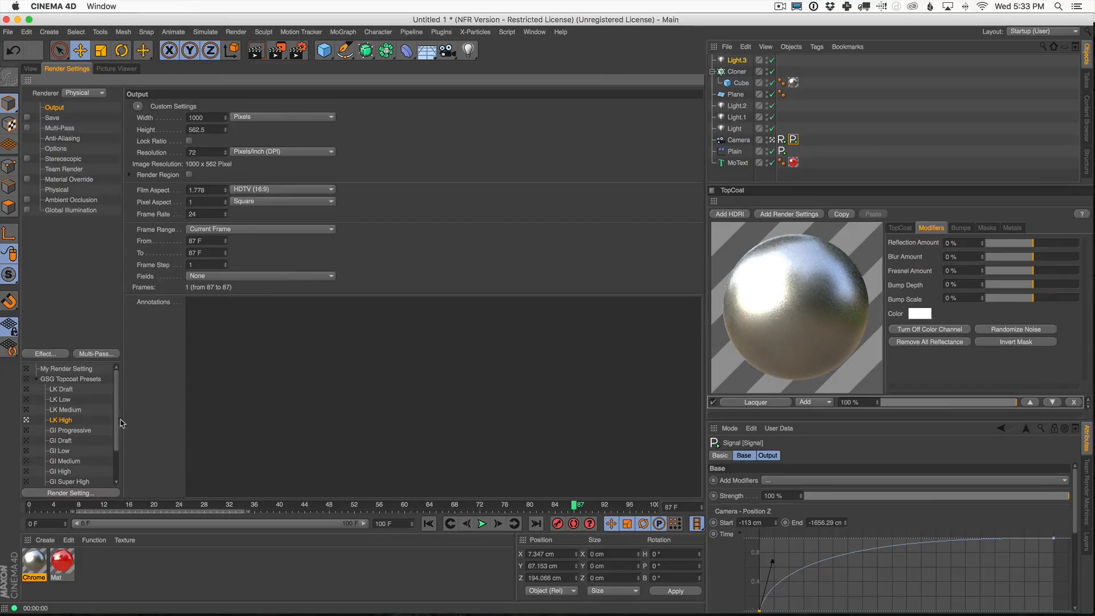
pyautogui.scroll(-3, 114, 472)
pyautogui.scroll(3, 113, 468)
pyautogui.click(64, 190)
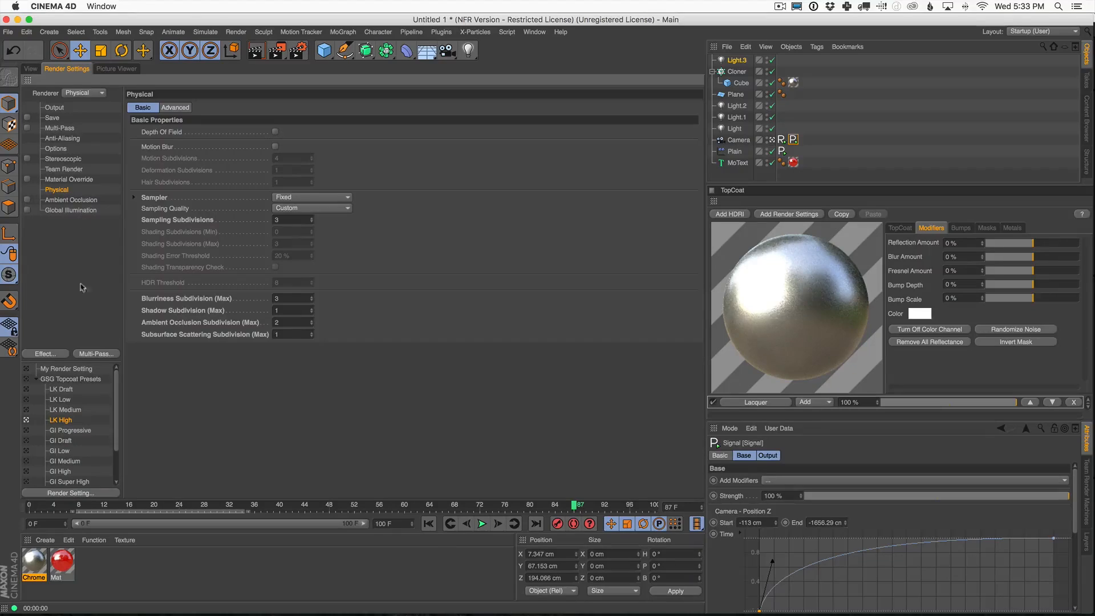
pyautogui.click(297, 220)
pyautogui.write('4')
pyautogui.hotkey('shift', 'r')
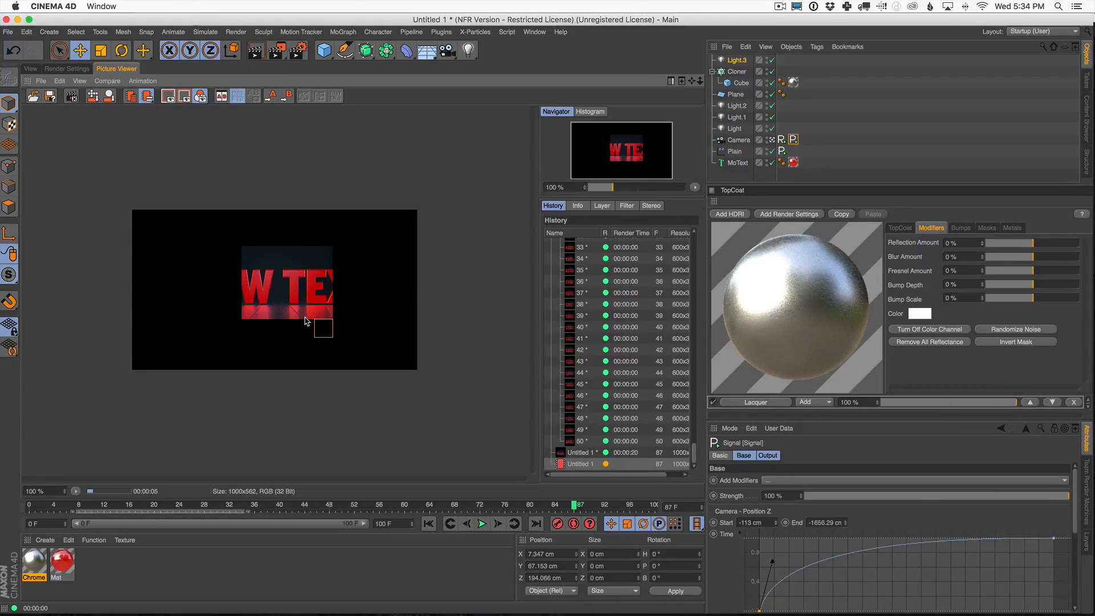
pyautogui.press('super+b')
pyautogui.doubleClick(284, 220)
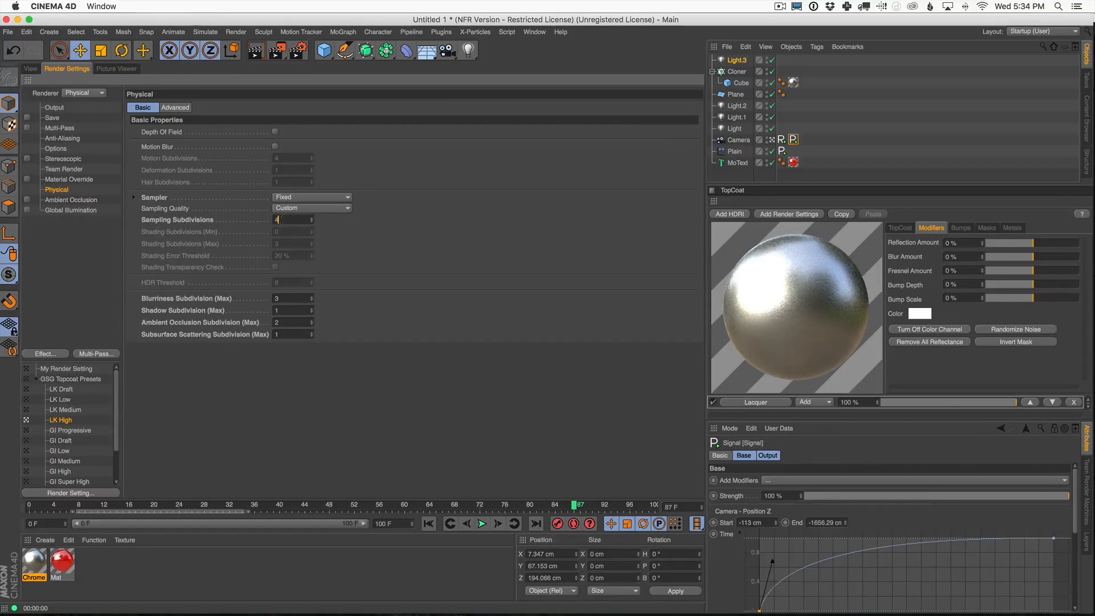
# Compare the render in progress with the previous LK High render by switching between them in the history.
pyautogui.click(128, 69)
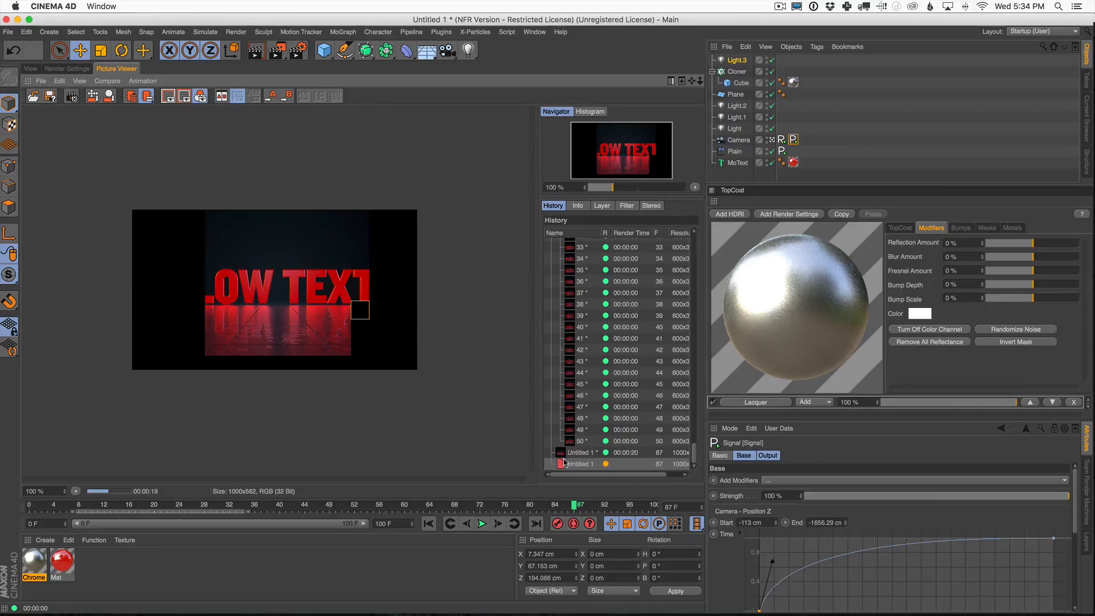
pyautogui.click(577, 455)
pyautogui.press('Down')
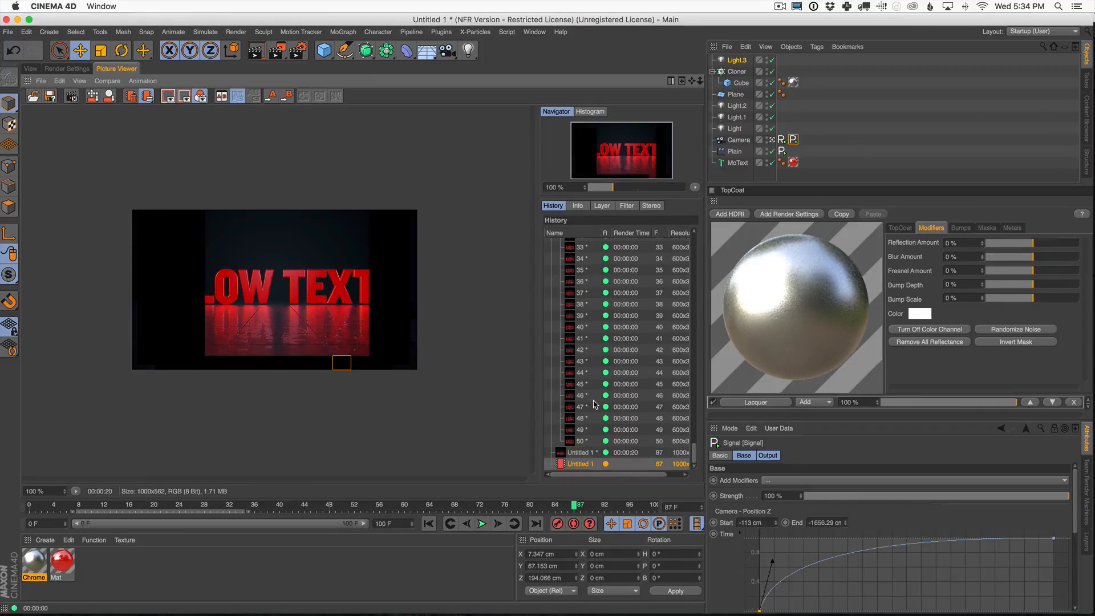
pyautogui.press('Up')
pyautogui.press('Up')
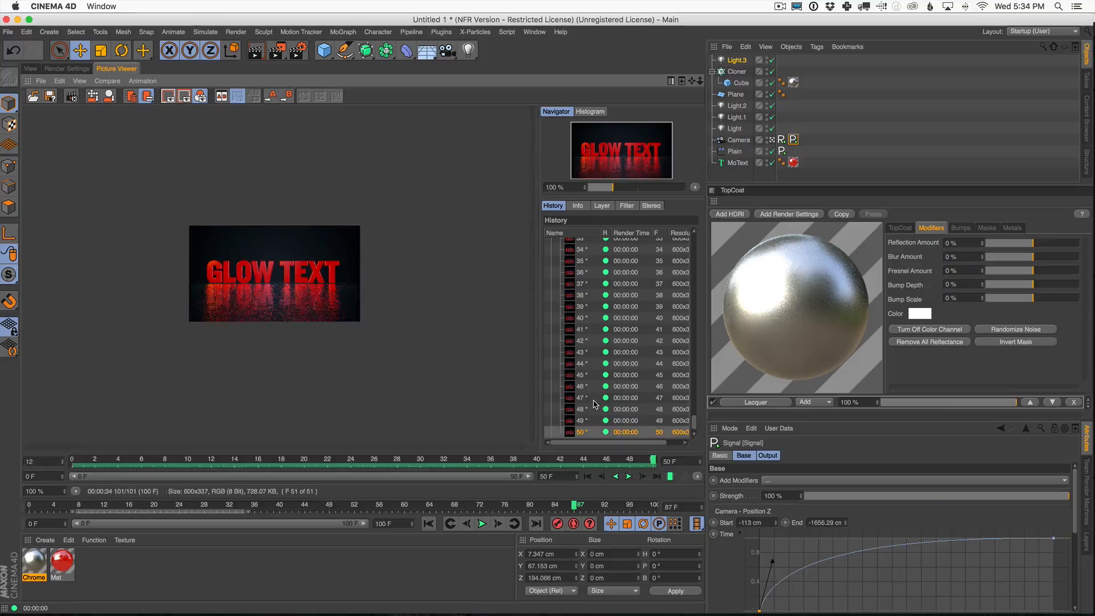
pyautogui.press('Down')
pyautogui.press('Down')
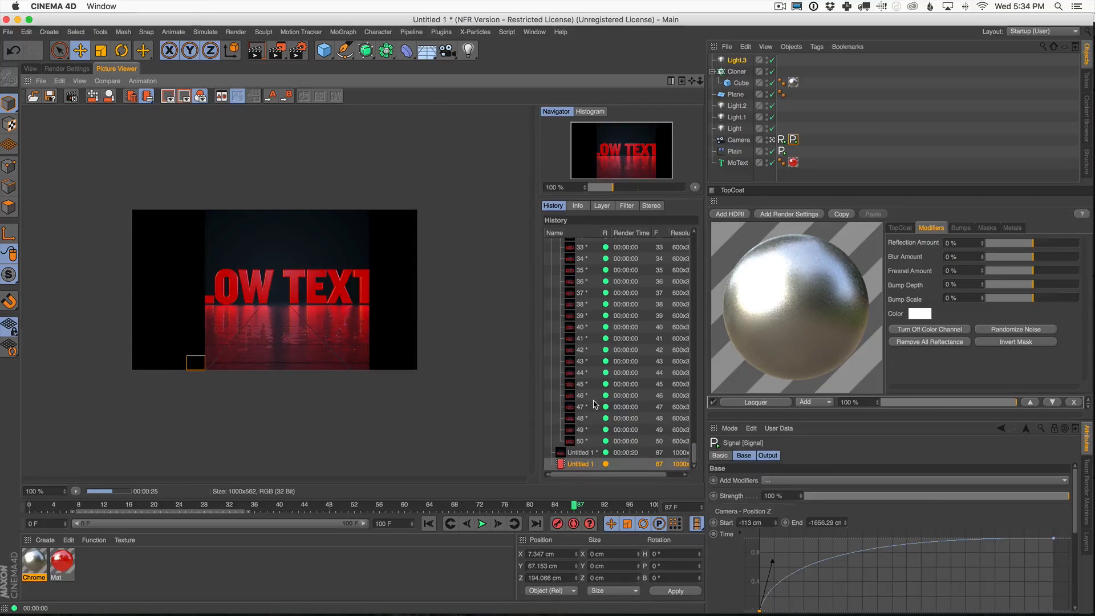
pyautogui.press('Up')
pyautogui.press('Down')
pyautogui.press('Up')
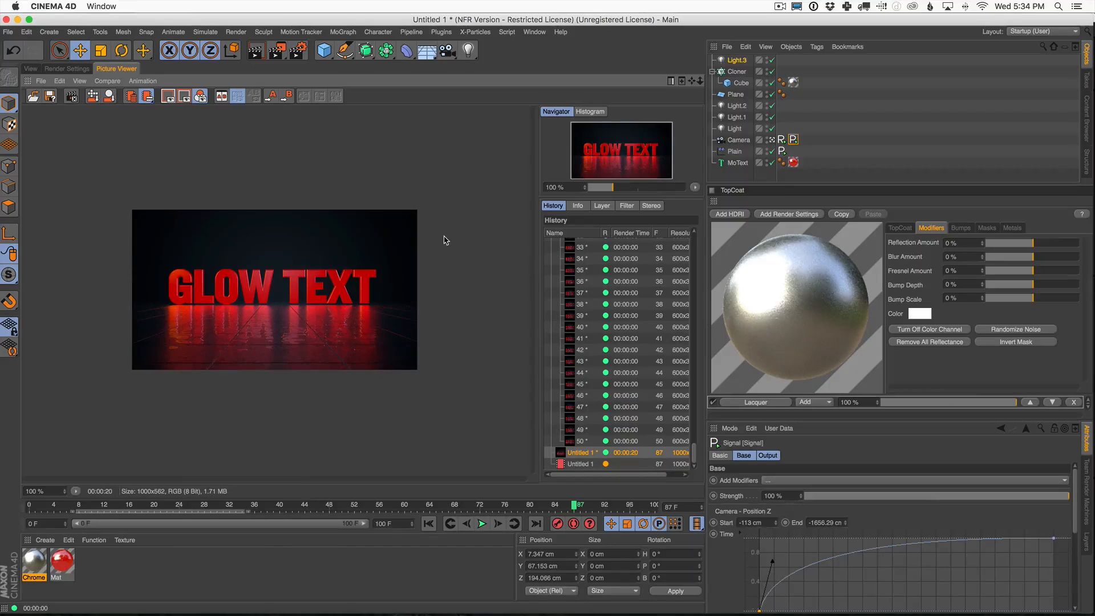
pyautogui.press('Down')
pyautogui.press('Up')
pyautogui.press('Down')
pyautogui.press('Up')
# Fit the render to the viewer and compare the floor reflections between the two latest renders.
pyautogui.press('h')
pyautogui.press('Down')
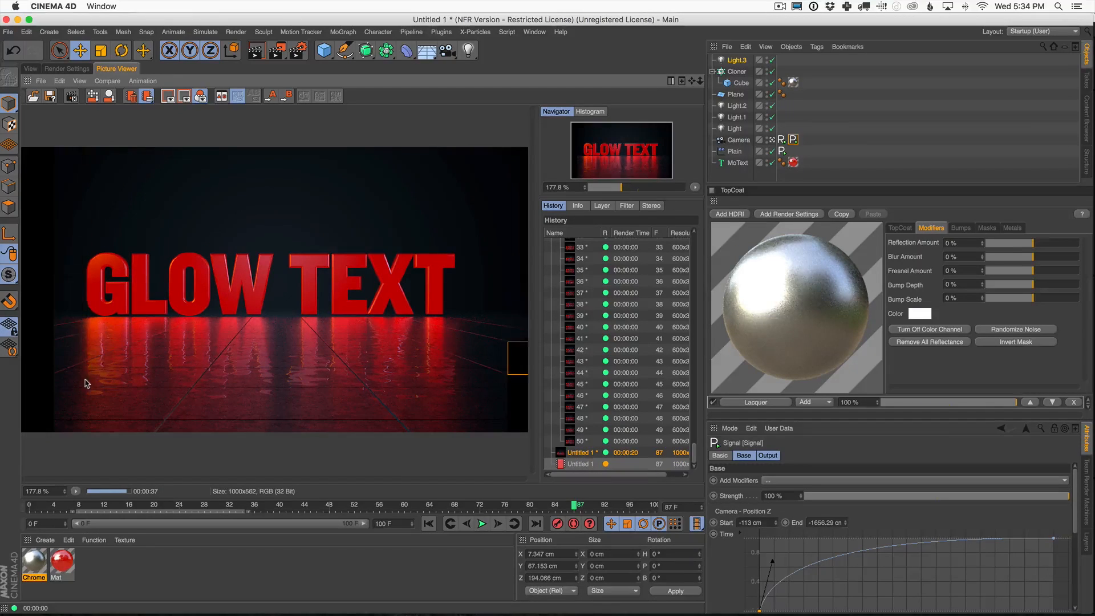
pyautogui.press('Up')
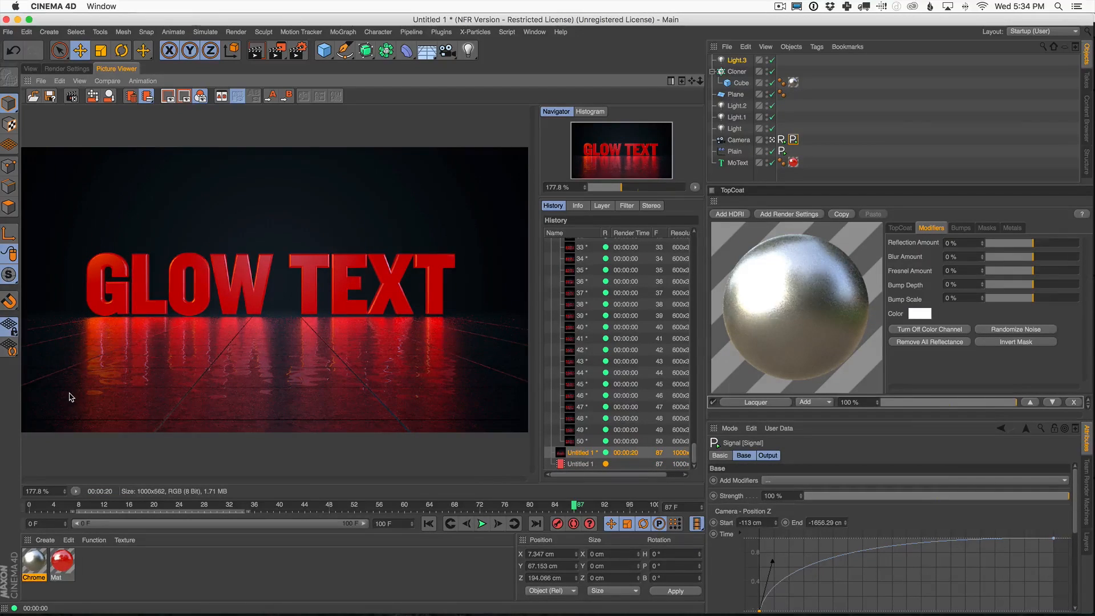
pyautogui.press('Down')
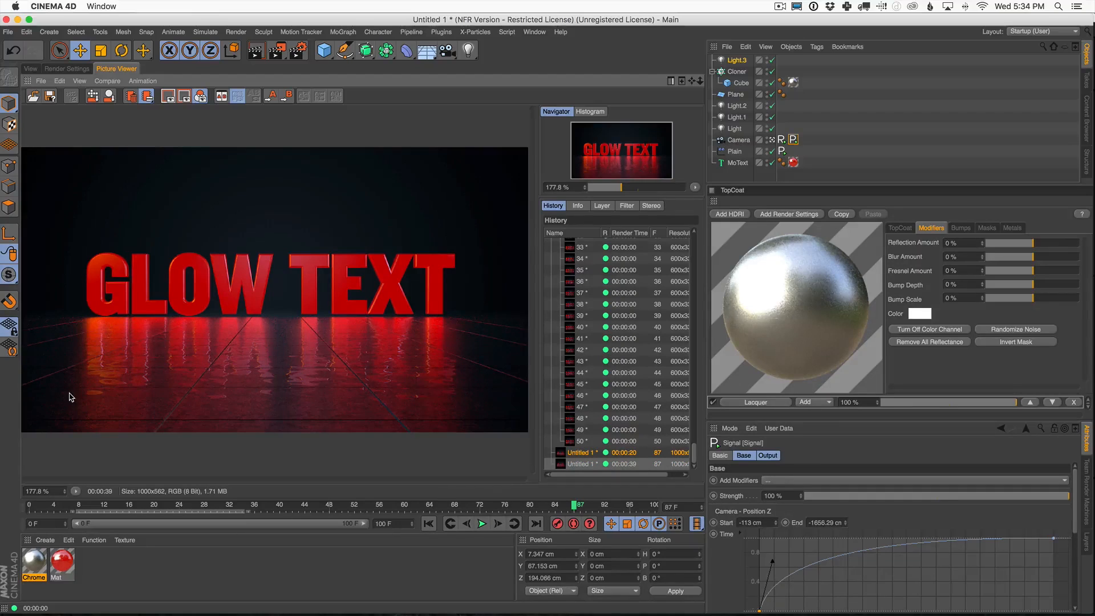
pyautogui.press('Up')
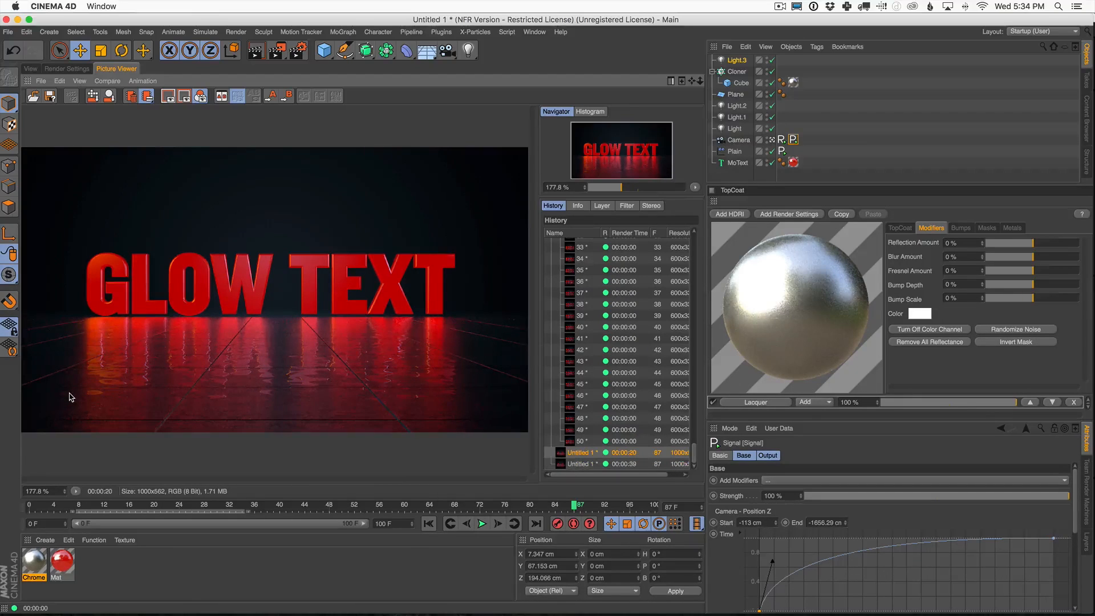
pyautogui.press('Down')
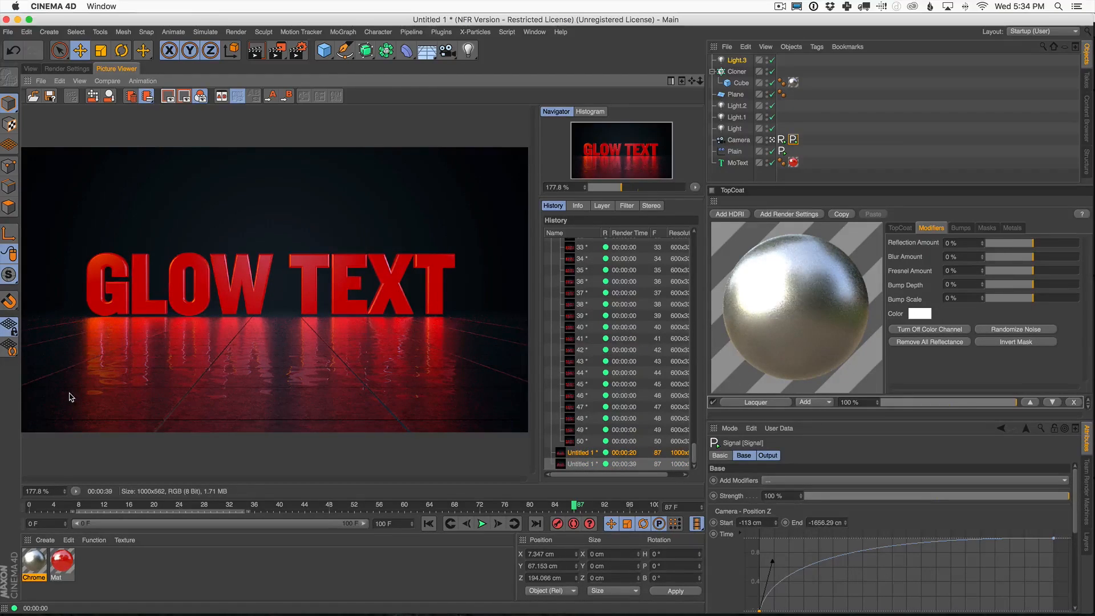
pyautogui.press('Up')
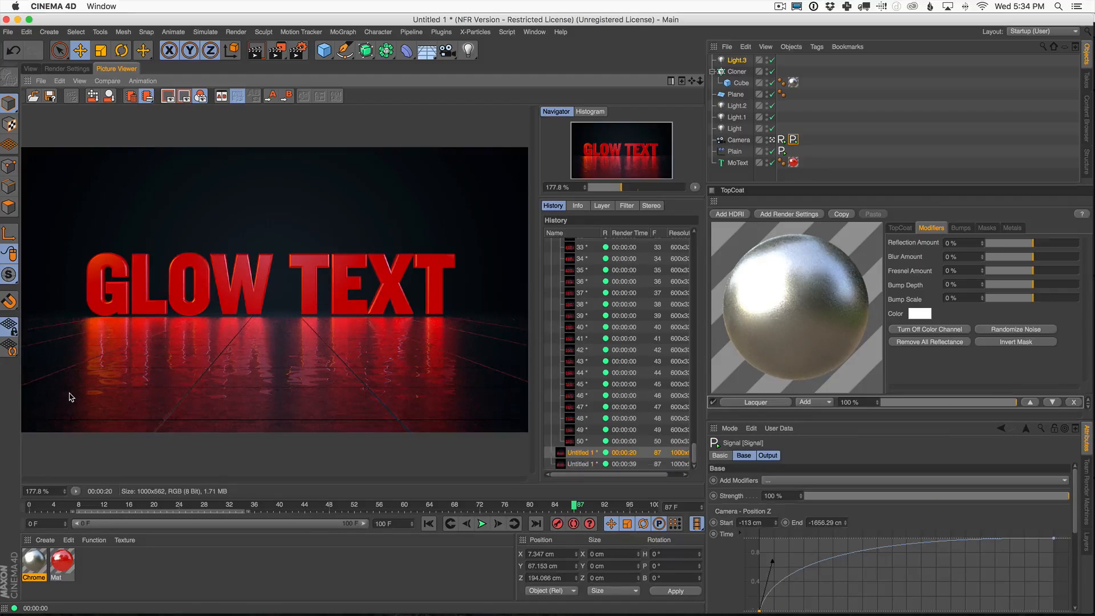
pyautogui.press('Down')
pyautogui.press('Up')
pyautogui.press('Down')
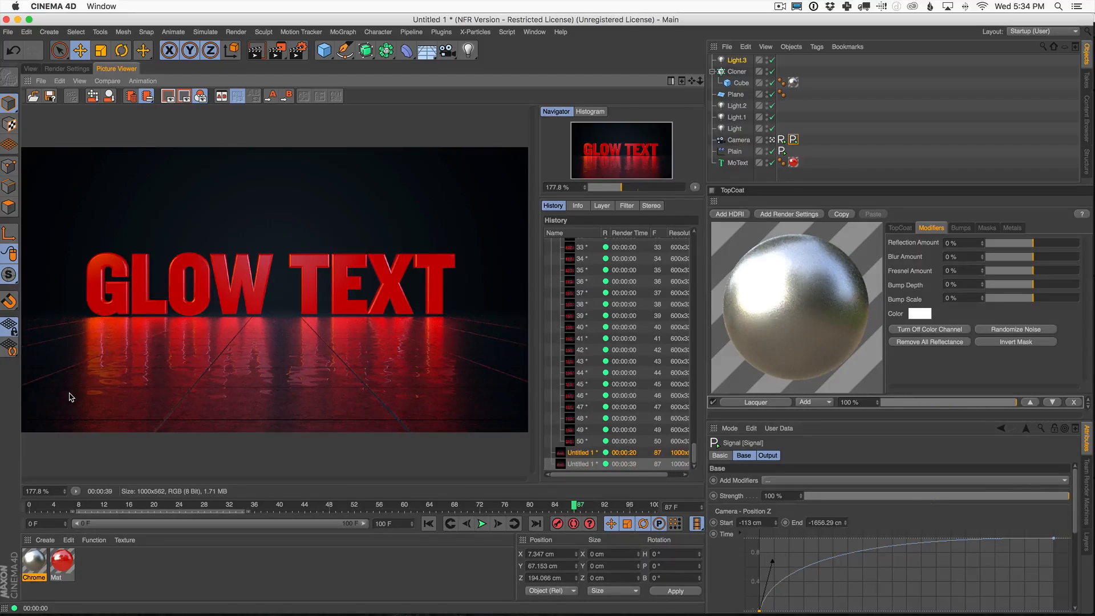
# Set Blurriness Subdivision (Max) to 4 in the Physical settings and render the frame again.
pyautogui.click(74, 68)
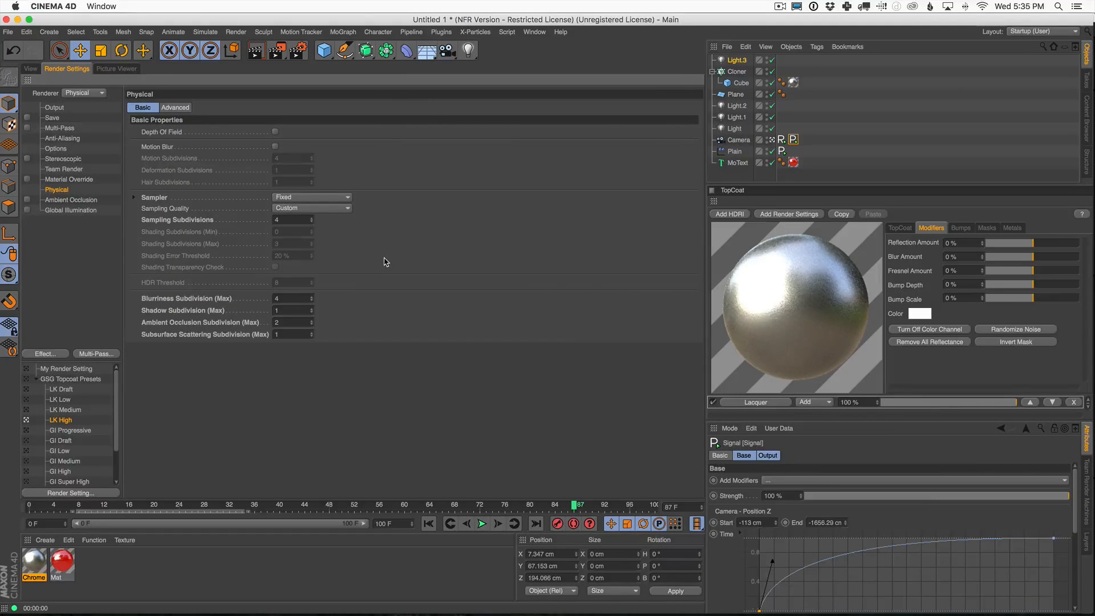
pyautogui.hotkey('shift', 'r')
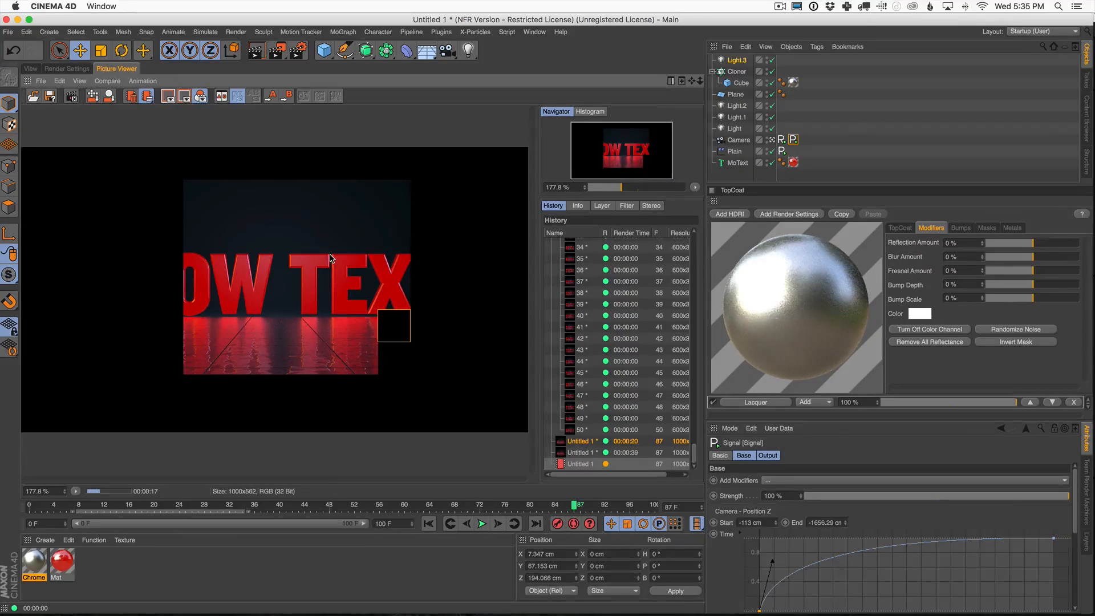
# Compare the newest render with the two earlier ones, and examine it in a widened image area.
pyautogui.click(580, 453)
pyautogui.click(581, 465)
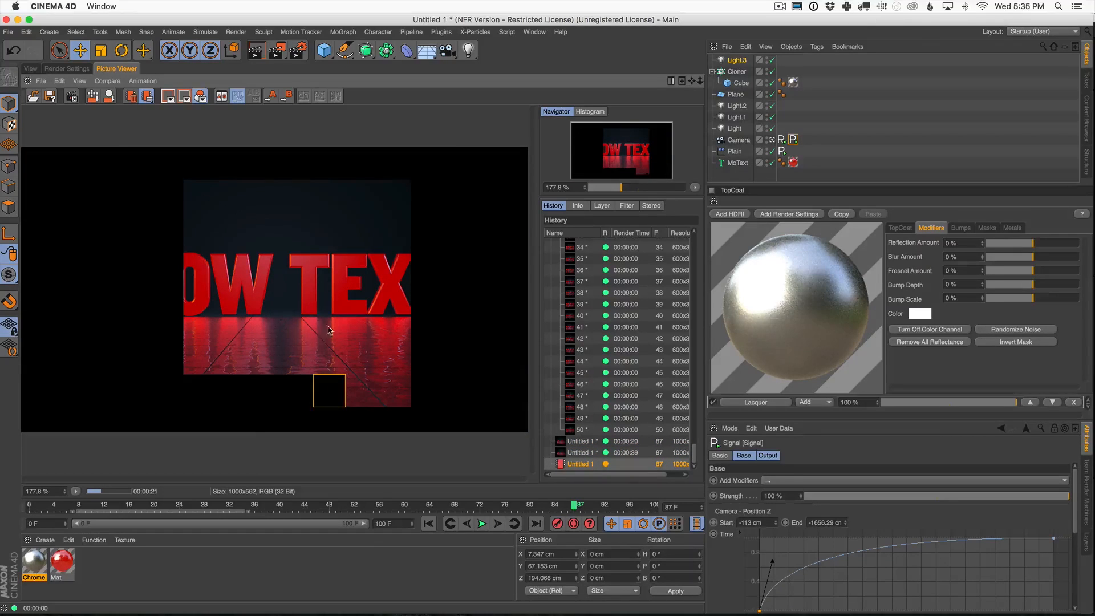
pyautogui.click(583, 454)
pyautogui.click(582, 443)
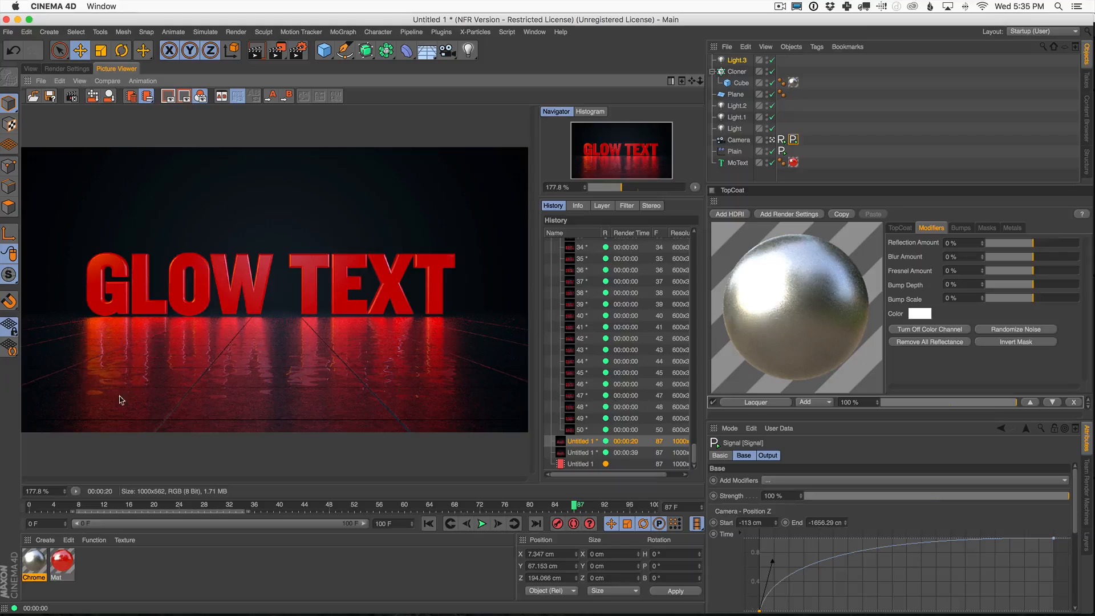
pyautogui.click(582, 463)
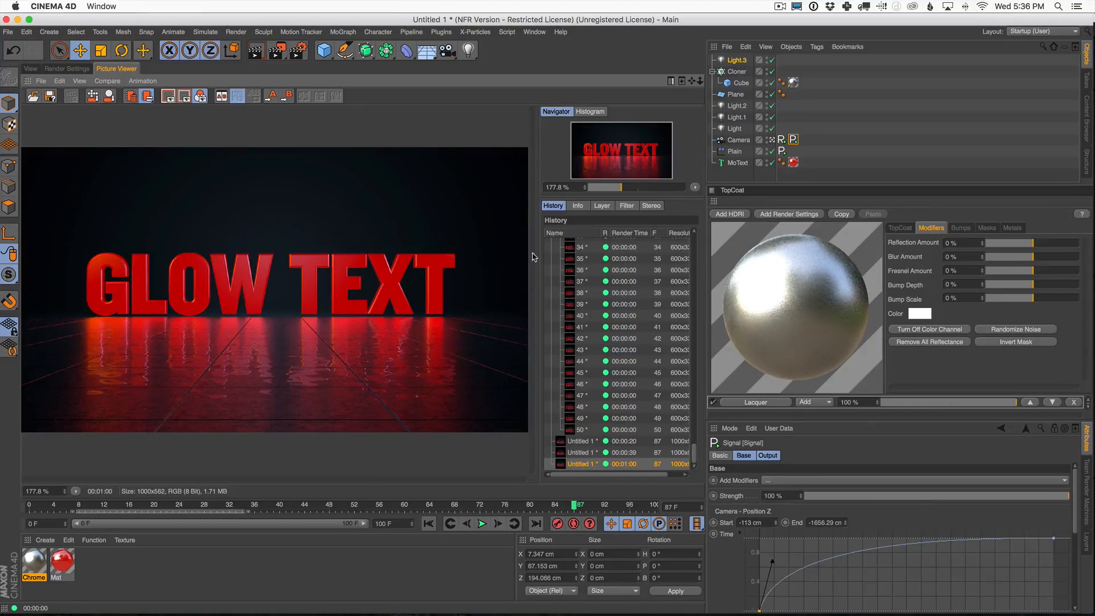
pyautogui.moveTo(539, 254); pyautogui.dragTo(615, 255)
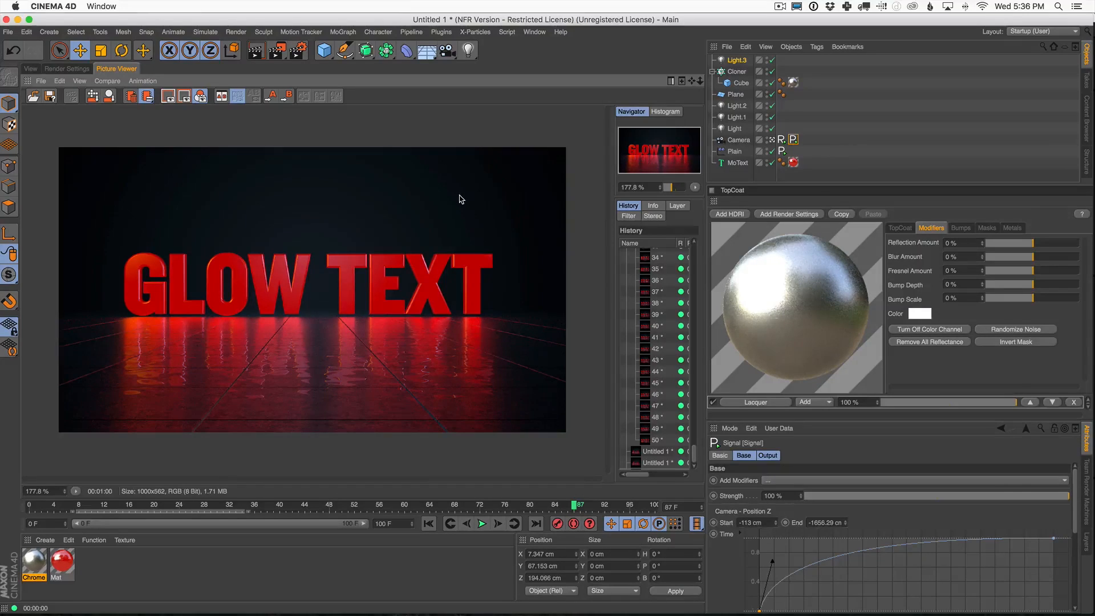
pyautogui.scroll(-1, 461, 191)
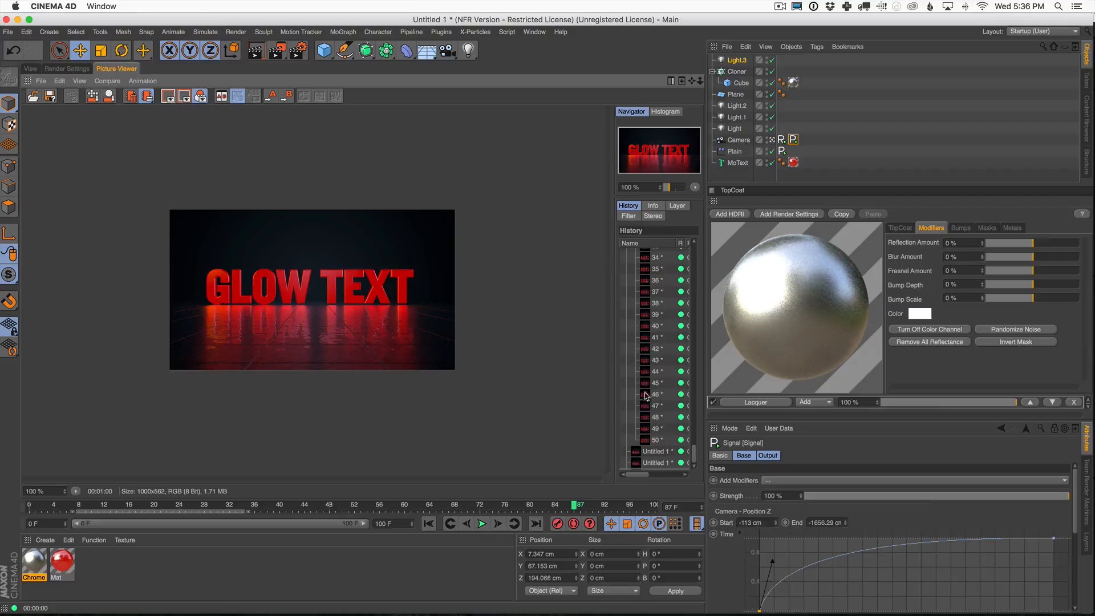
# Review the Frame Range choices and the Frame Step value in the LK High output settings.
pyautogui.click(69, 68)
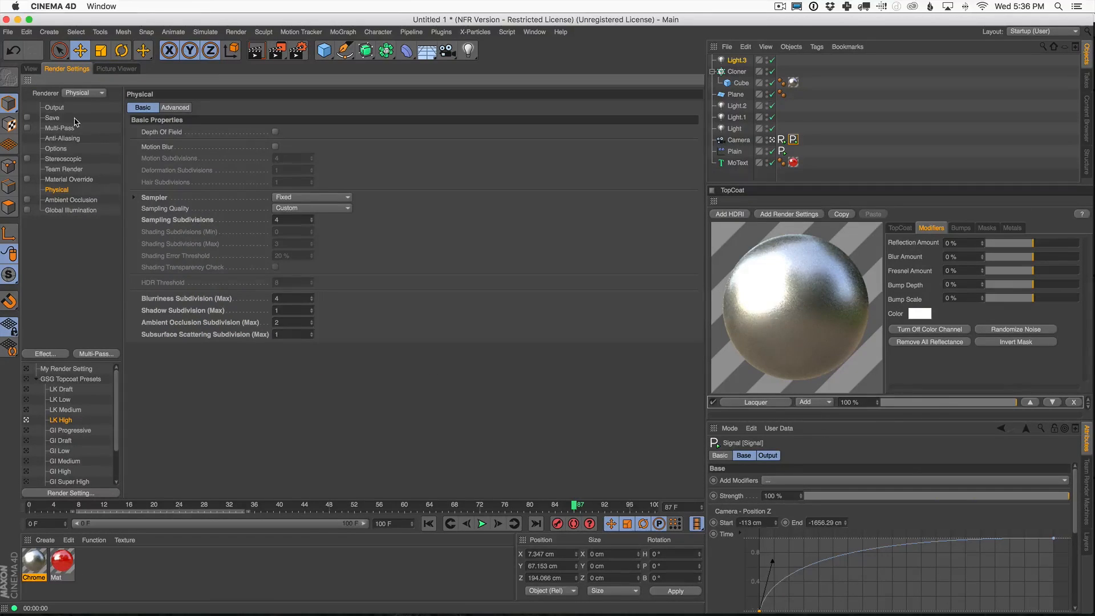
pyautogui.click(55, 109)
pyautogui.click(263, 230)
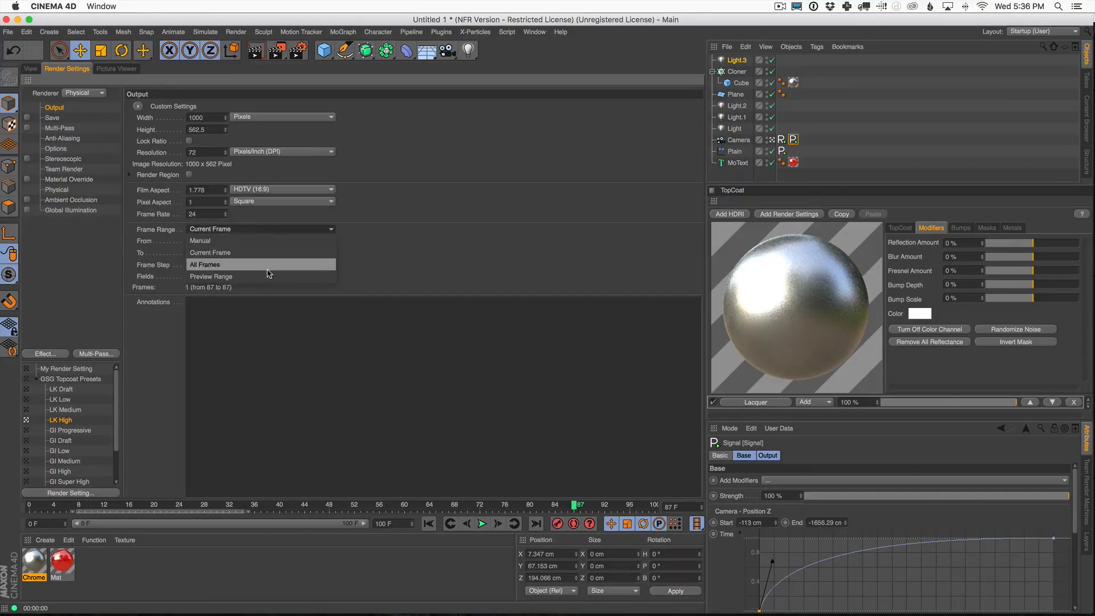
pyautogui.click(451, 247)
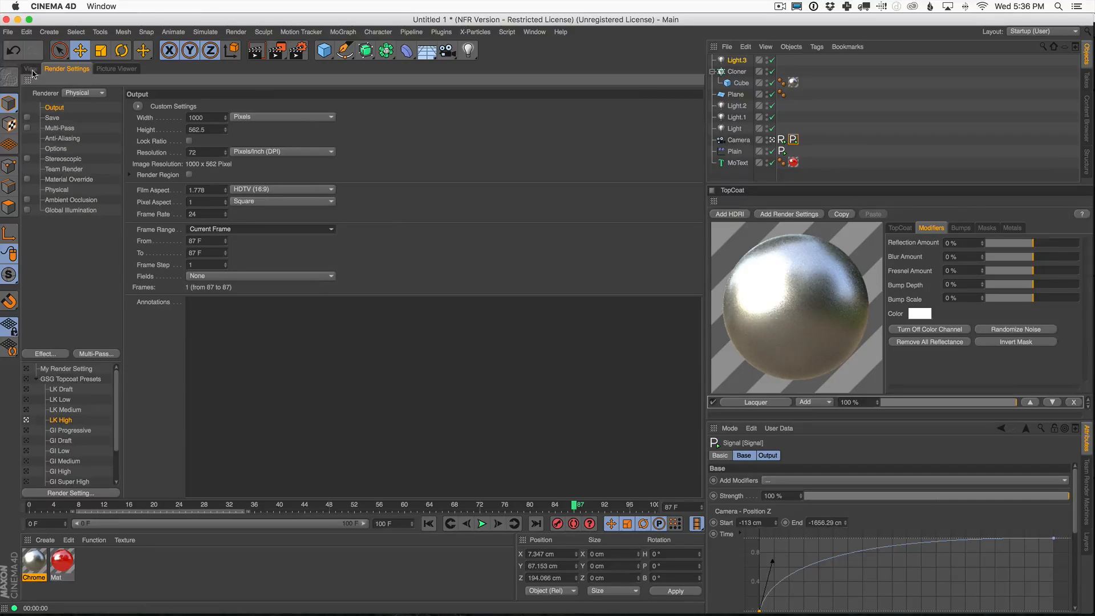
pyautogui.click(204, 266)
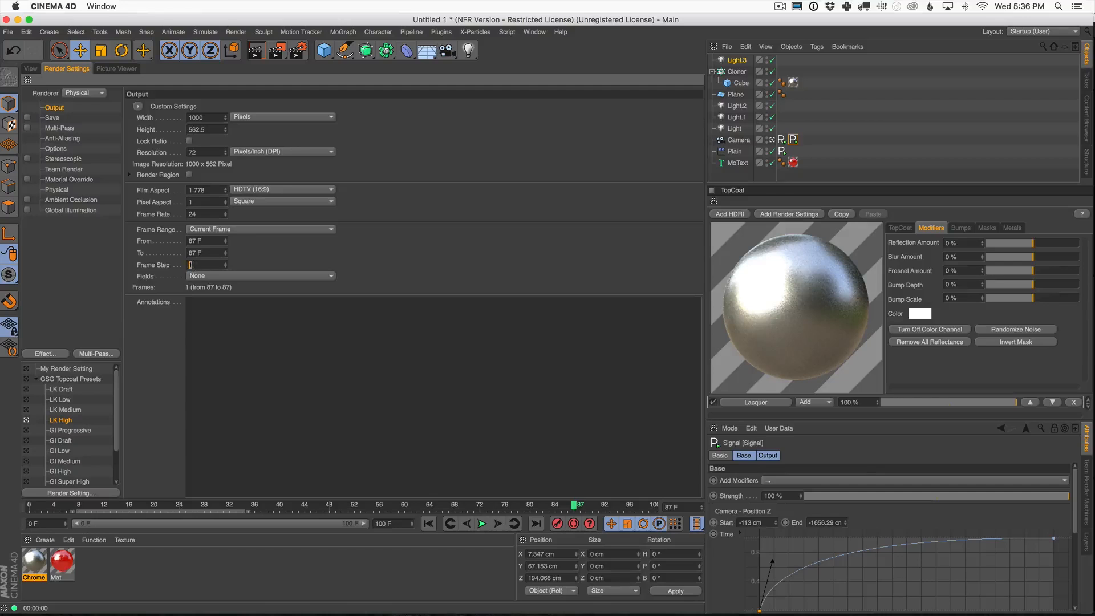
# Return to the scene's perspective view and switch to After Effects.
pyautogui.click(30, 68)
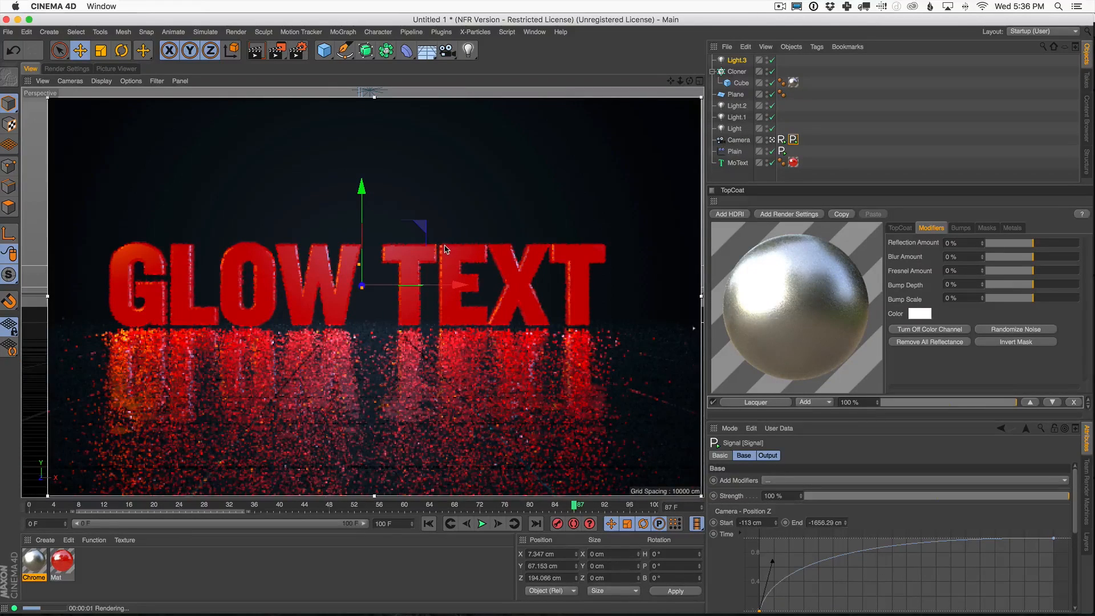
pyautogui.press('super+Tab')
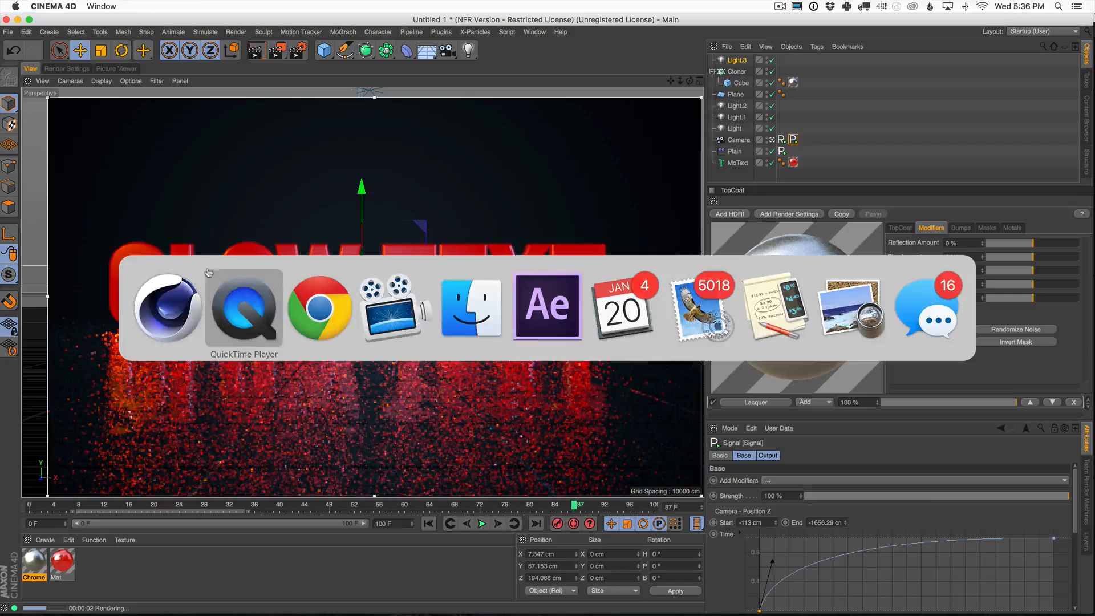
pyautogui.click(552, 313)
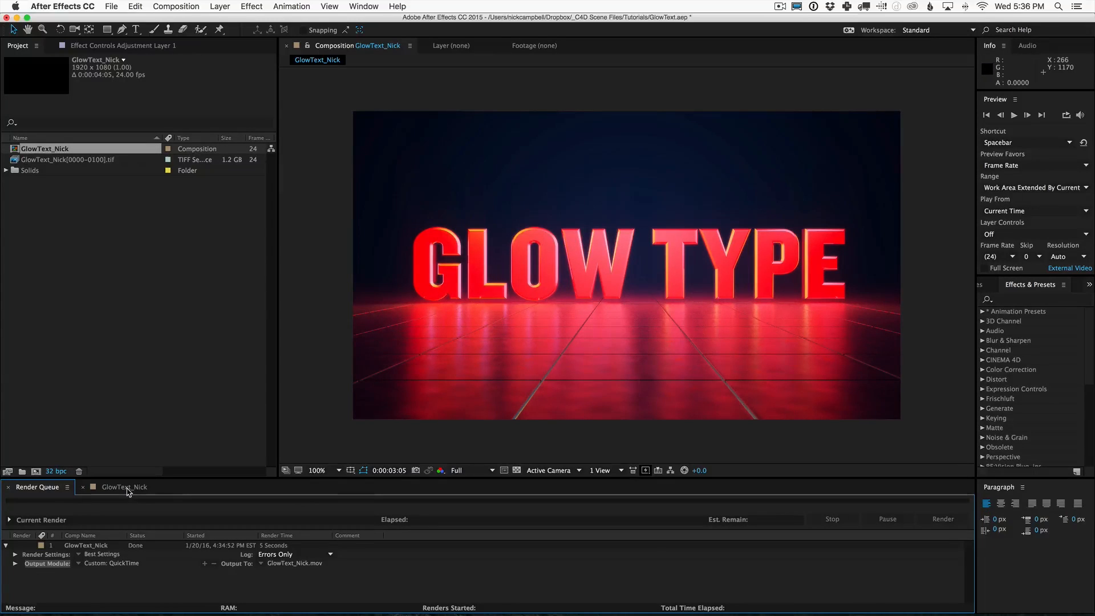
# Open the GlowText_Nick timeline, enlarge it, solo layer 5 (the base image sequence) and show that layer's effects.
pyautogui.click(128, 488)
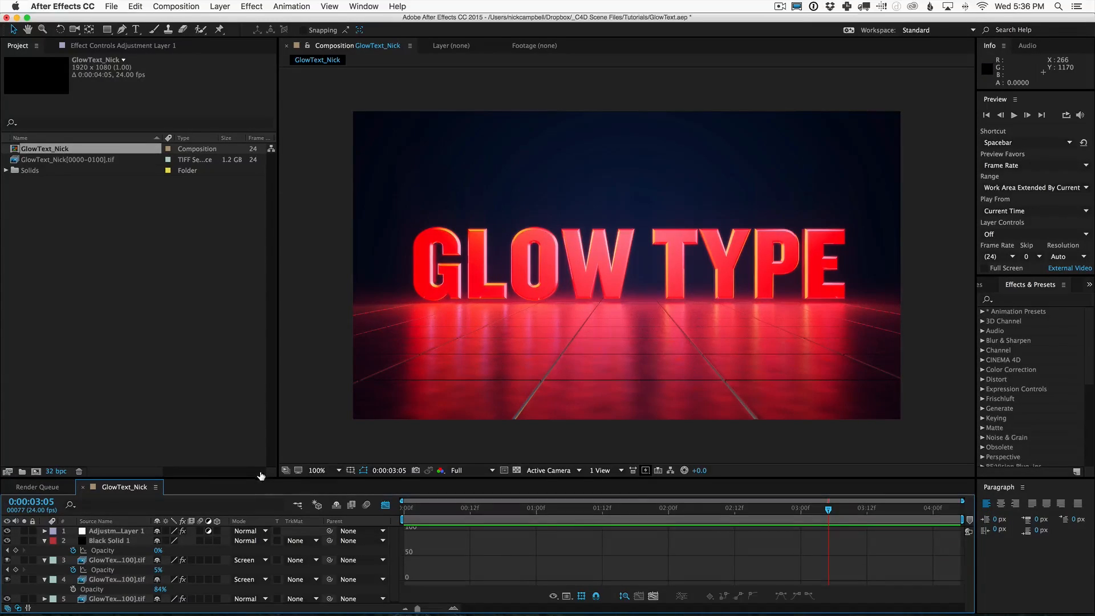
pyautogui.moveTo(260, 477); pyautogui.dragTo(261, 412)
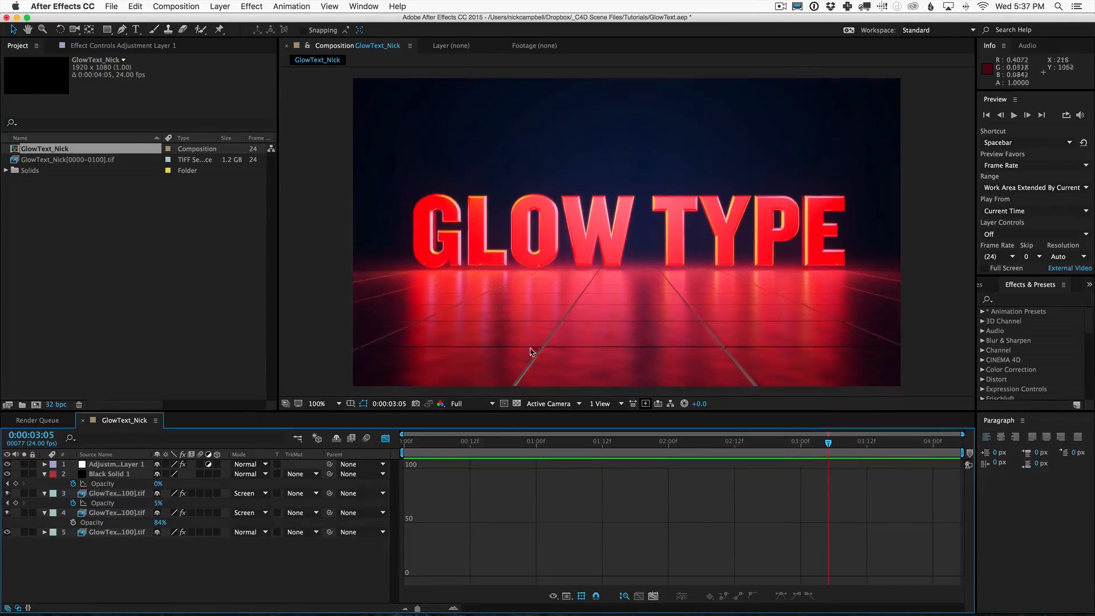
pyautogui.click(24, 533)
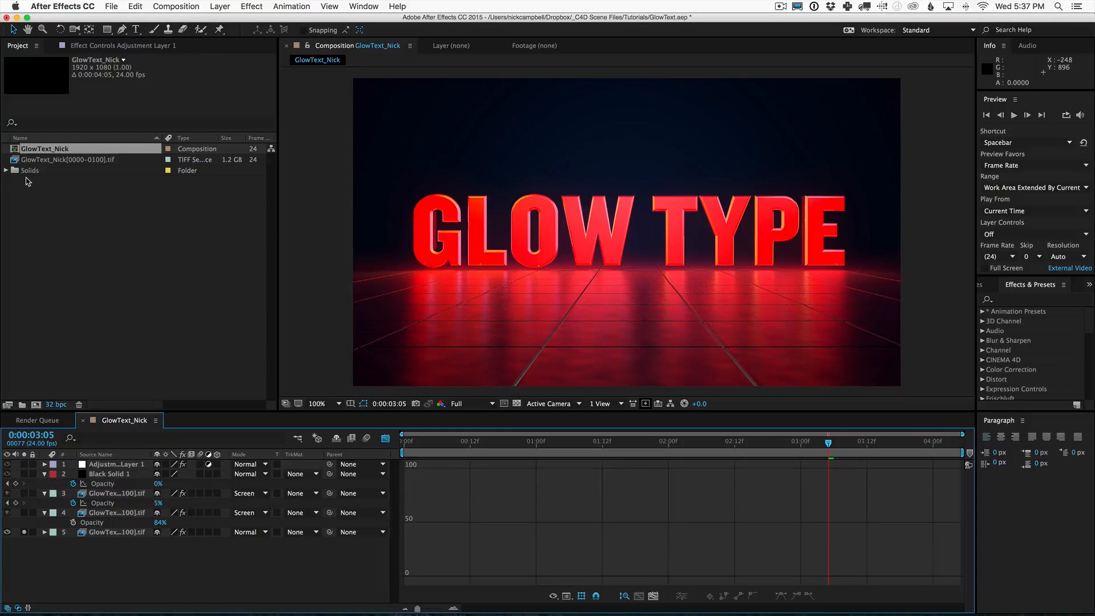
pyautogui.click(109, 48)
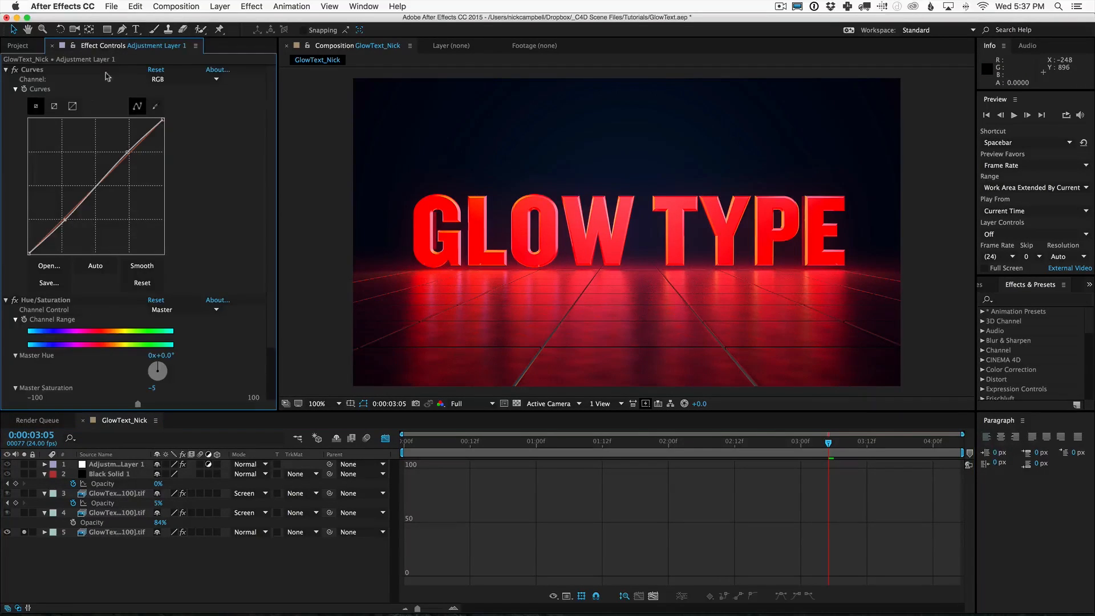
pyautogui.click(95, 532)
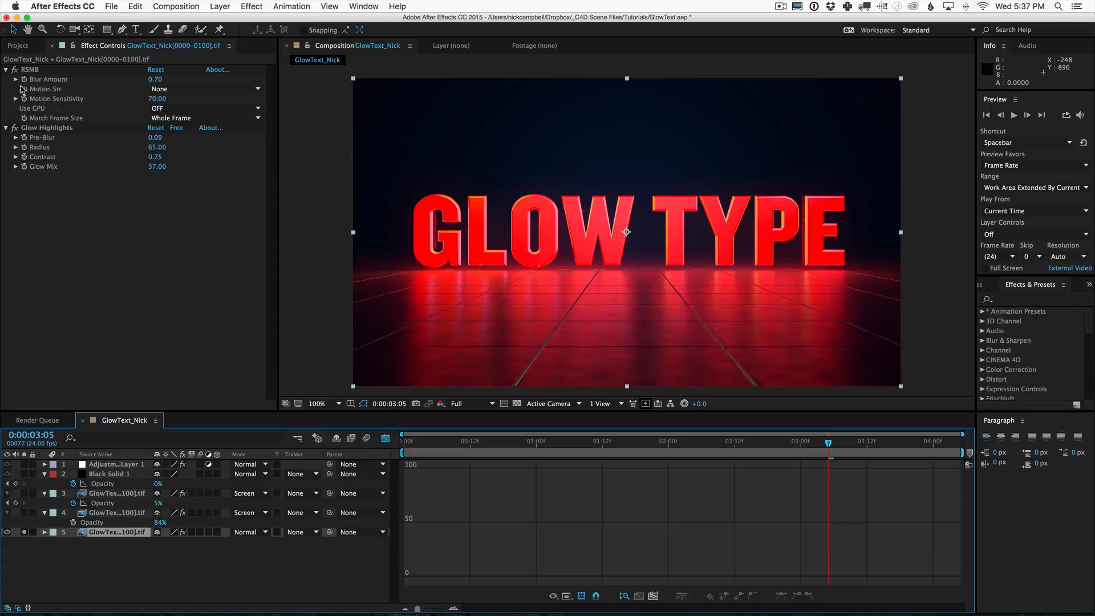
# Switch off RSMB and Glow Highlights on layer 5 and play through the untreated render.
pyautogui.click(6, 69)
pyautogui.click(15, 70)
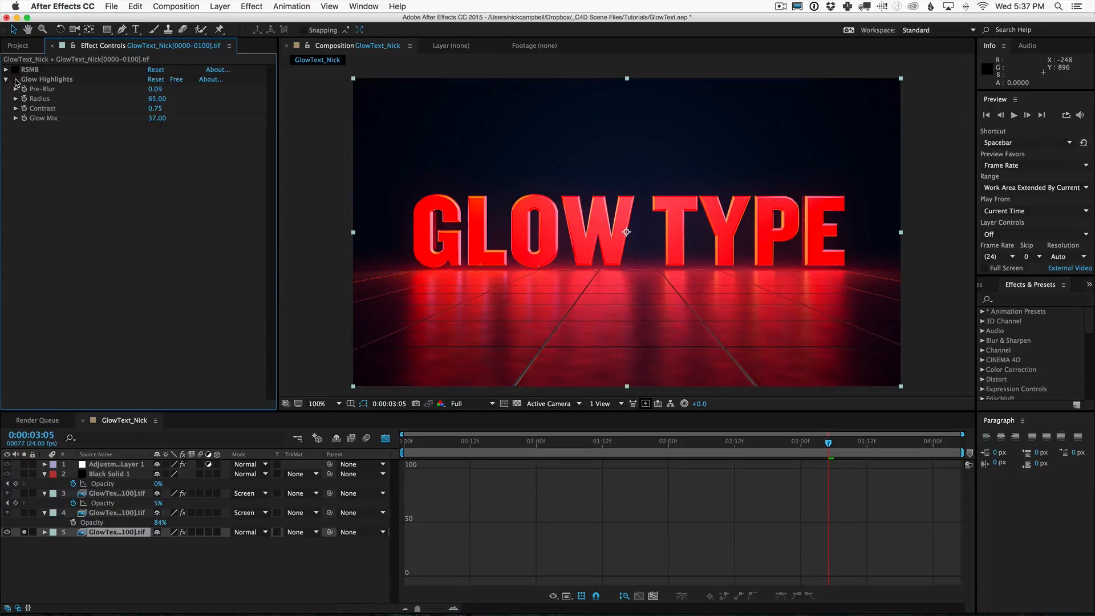
pyautogui.click(15, 79)
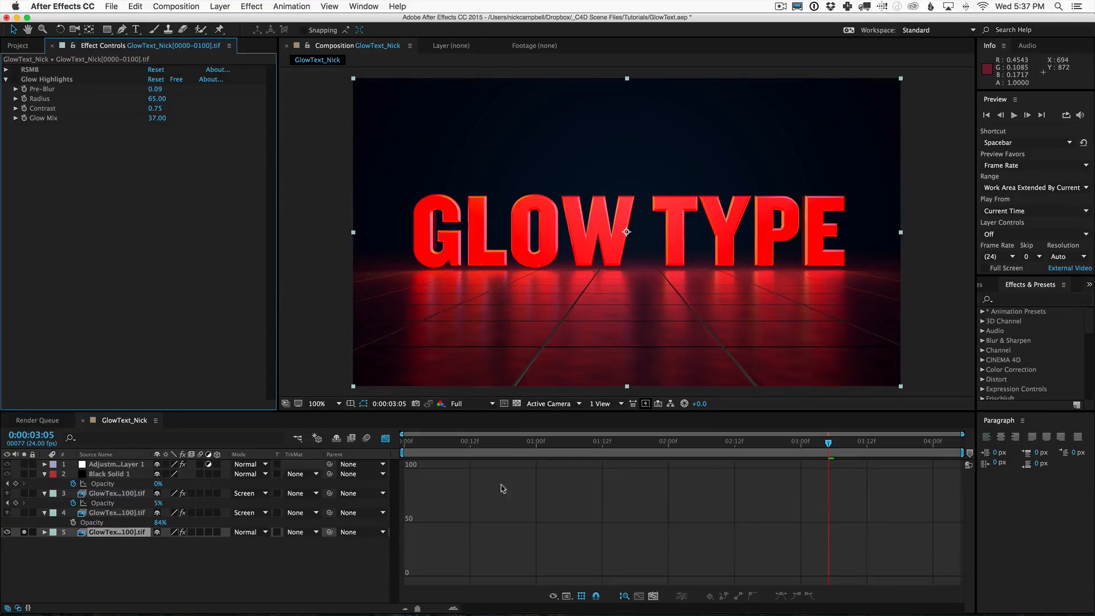
pyautogui.moveTo(499, 444); pyautogui.dragTo(1002, 449)
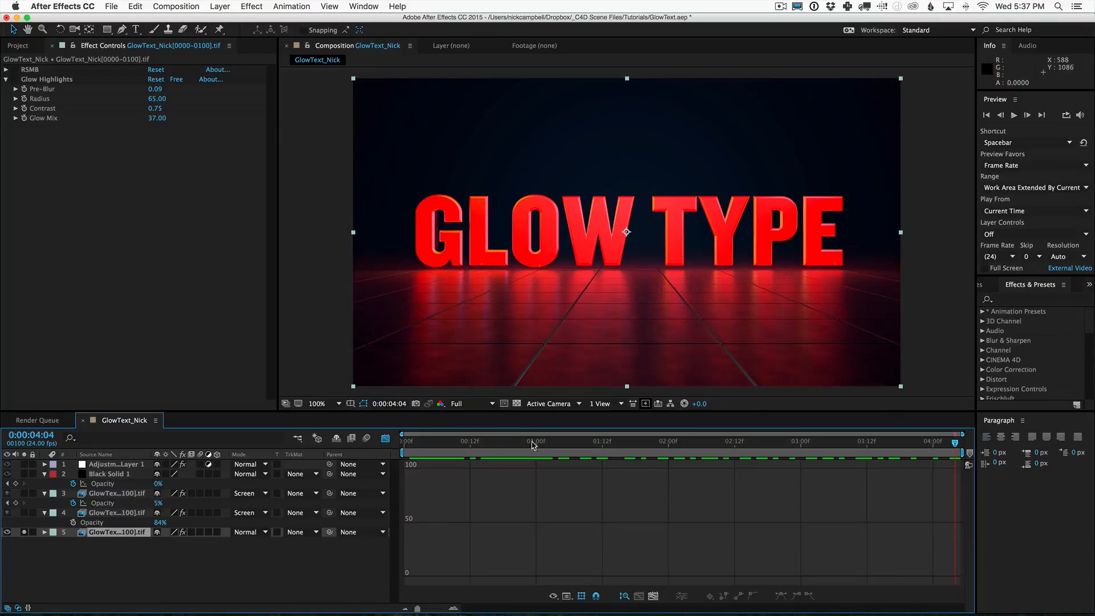
pyautogui.press('space')
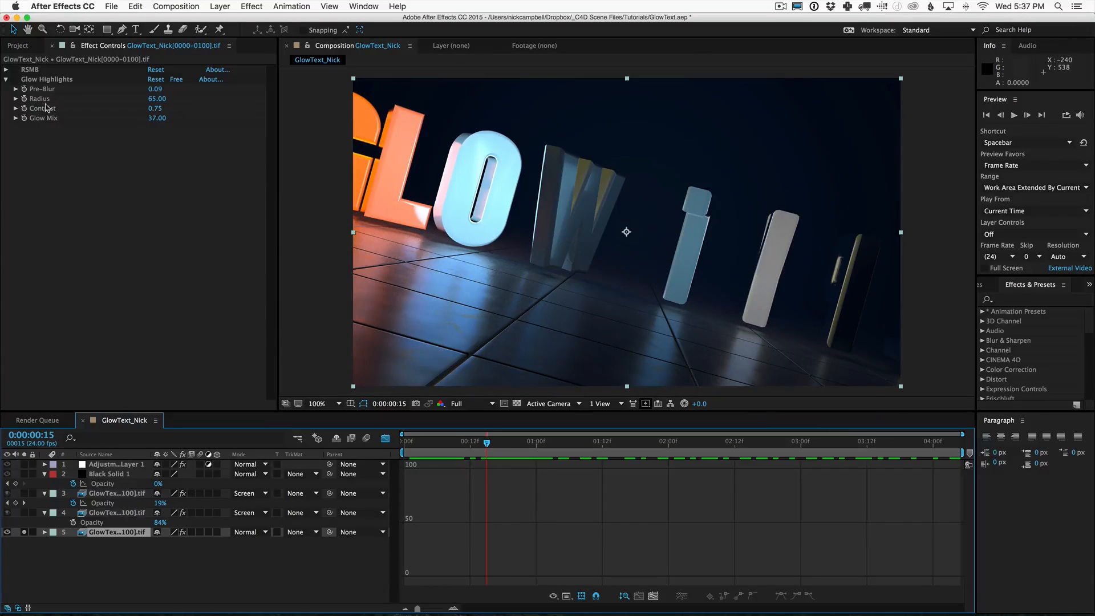
# Switch RSMB and Glow Highlights back on for layer 5, checking their result on early frames and at 0:00:01:22.
pyautogui.click(15, 69)
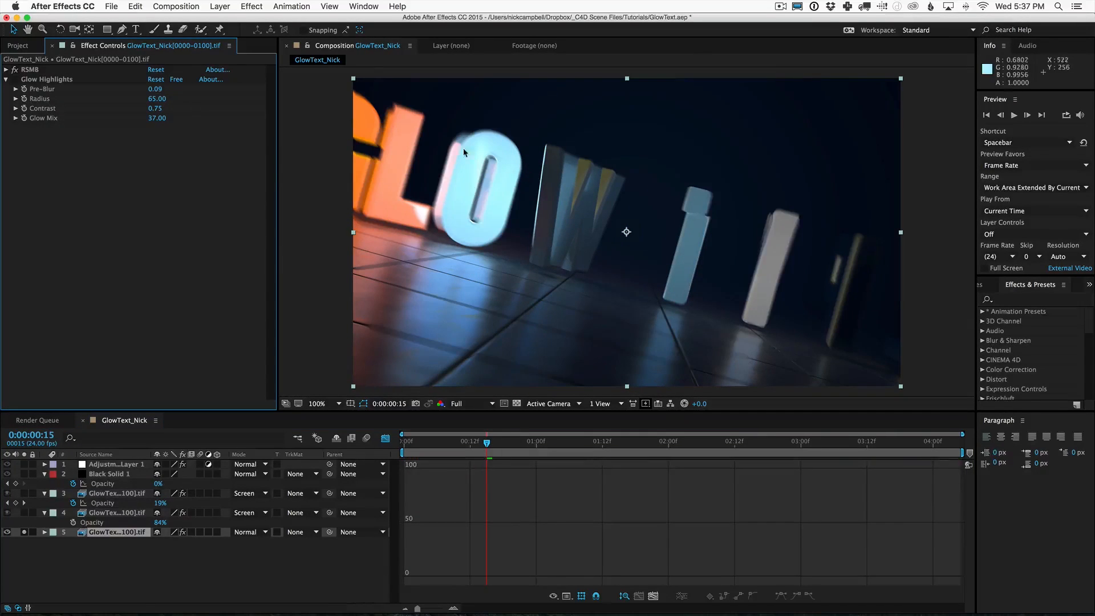
pyautogui.moveTo(494, 445); pyautogui.dragTo(460, 445)
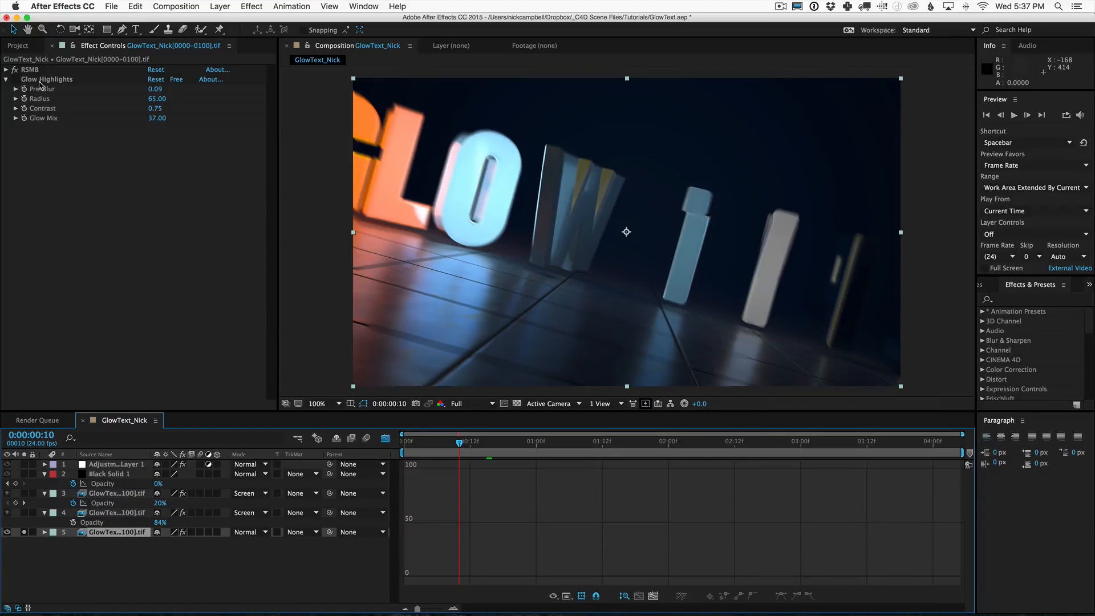
pyautogui.click(455, 443)
pyautogui.click(19, 84)
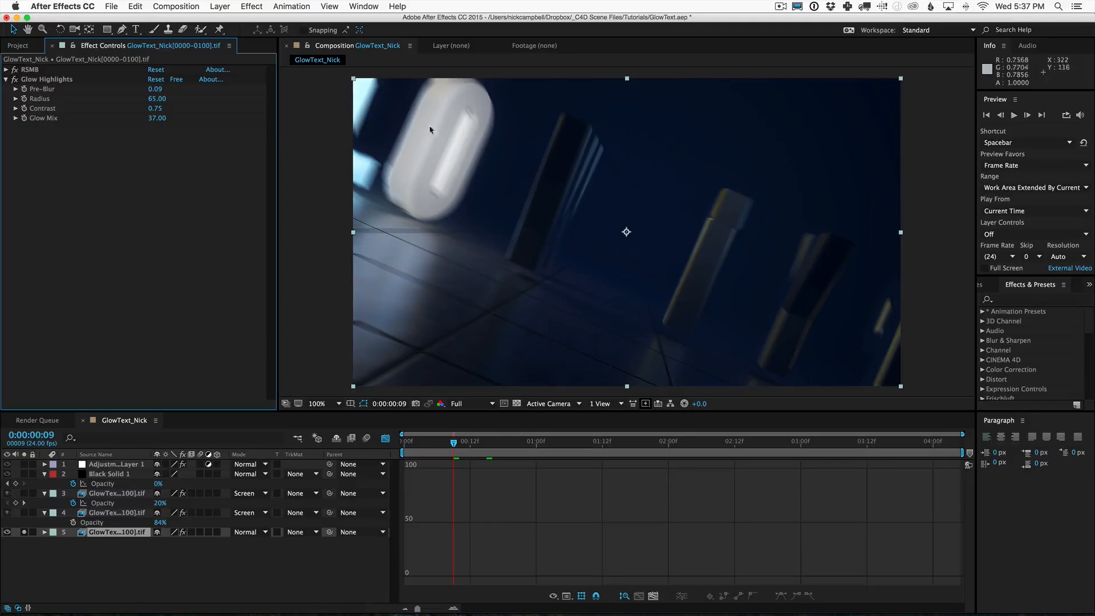
pyautogui.click(659, 443)
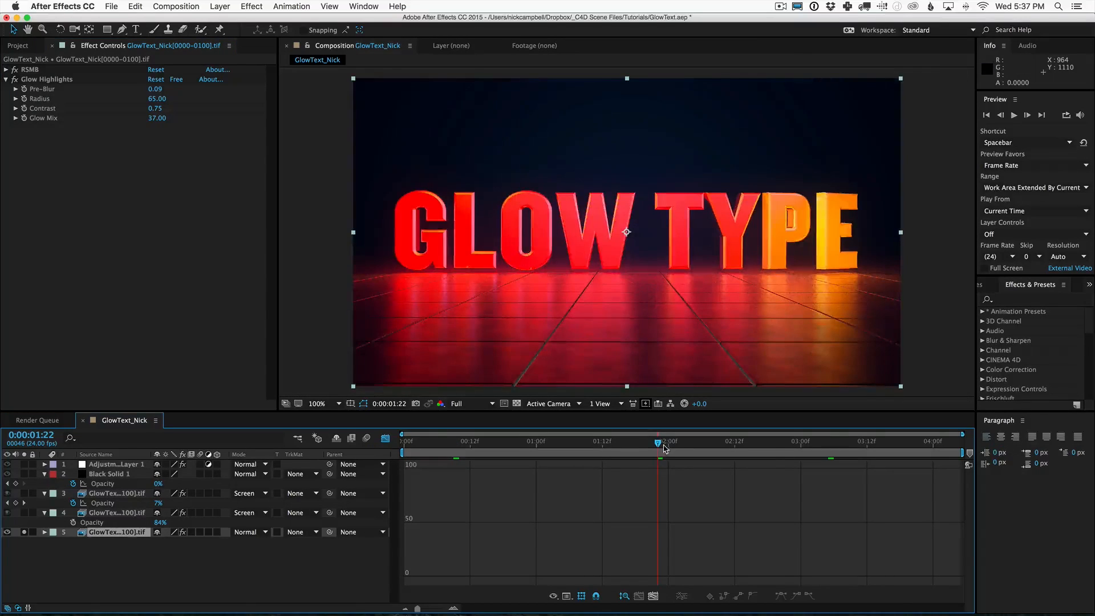
# Solo layer 4 together with layer 5 and show layer 4's Fast Blur settings.
pyautogui.click(23, 532)
pyautogui.click(24, 531)
pyautogui.click(24, 513)
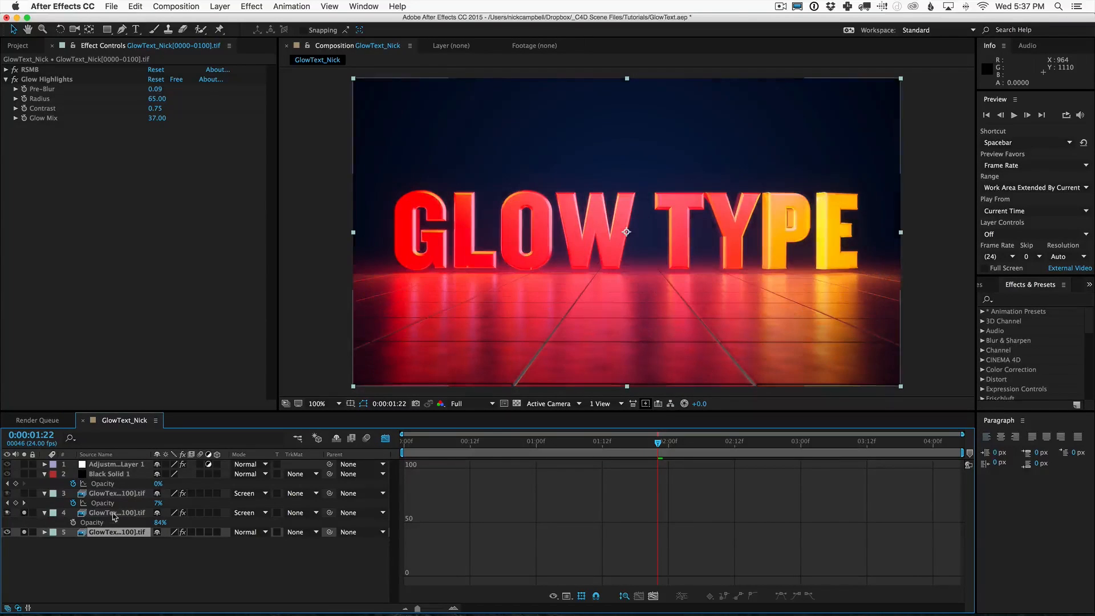
pyautogui.click(114, 513)
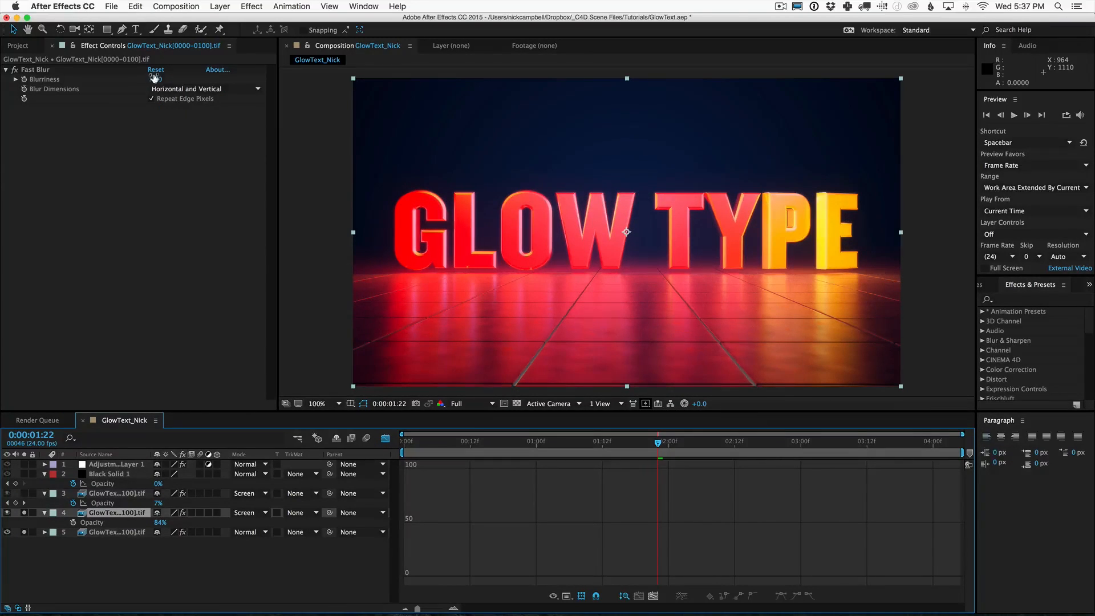
# Try Fast Blur Blurriness values of 8 and 49 on layer 4, and undo the change.
pyautogui.moveTo(156, 79); pyautogui.dragTo(139, 78)
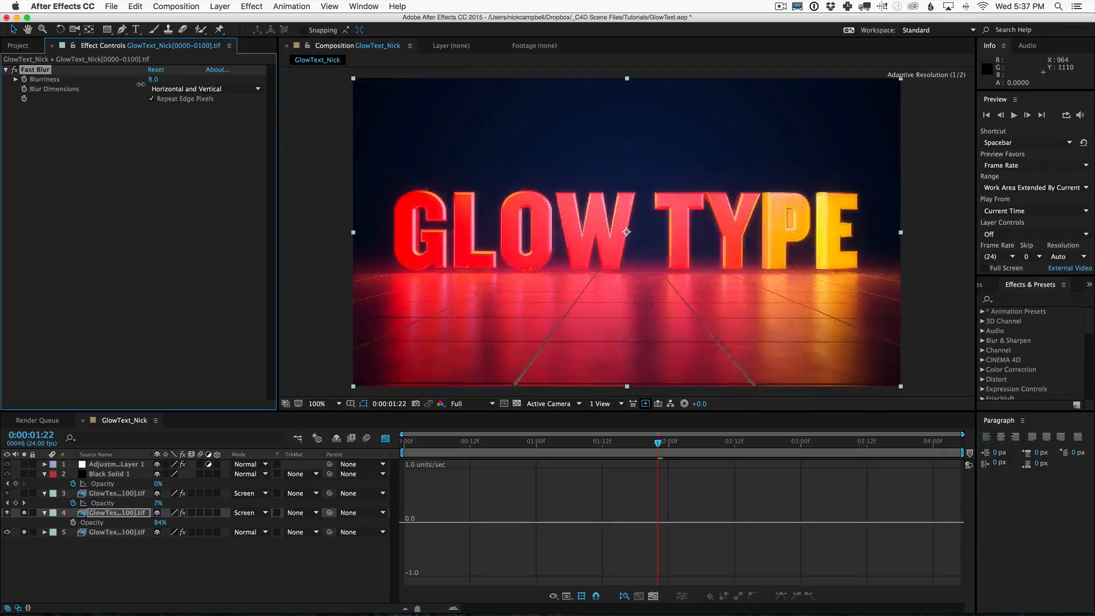
pyautogui.moveTo(137, 89); pyautogui.dragTo(169, 91)
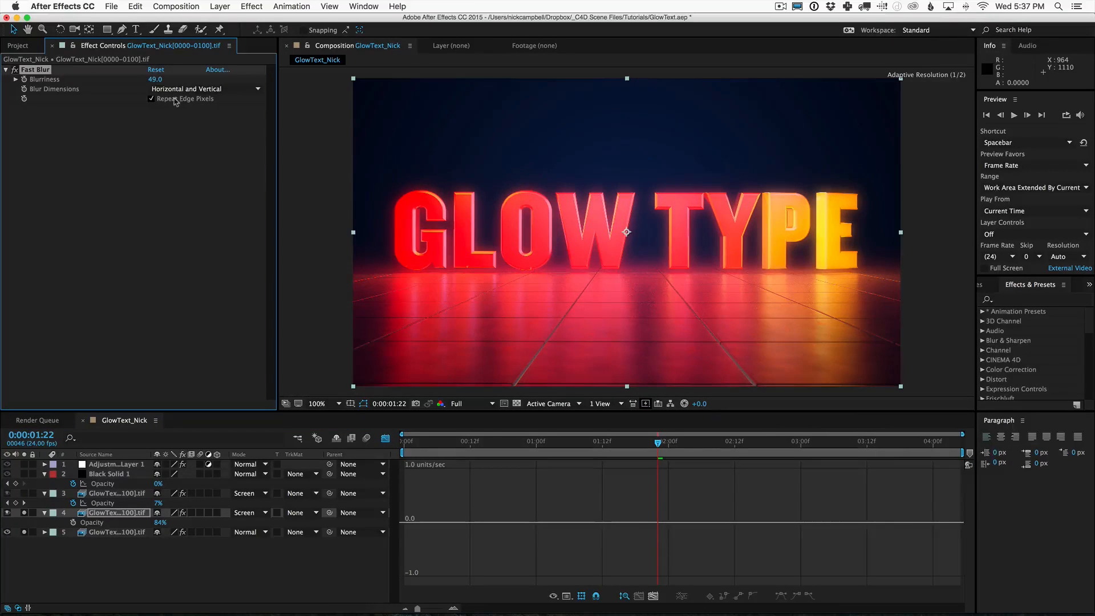
pyautogui.press('super+z')
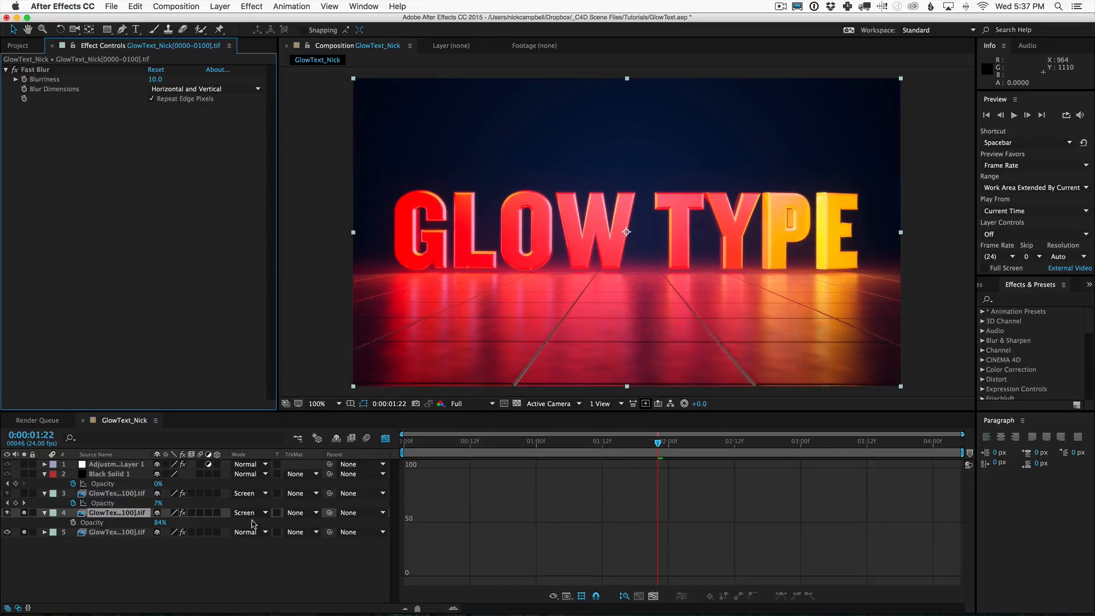
# Compare the image with and without layer 4, and solo layer 3 as well to inspect its effects.
pyautogui.click(24, 512)
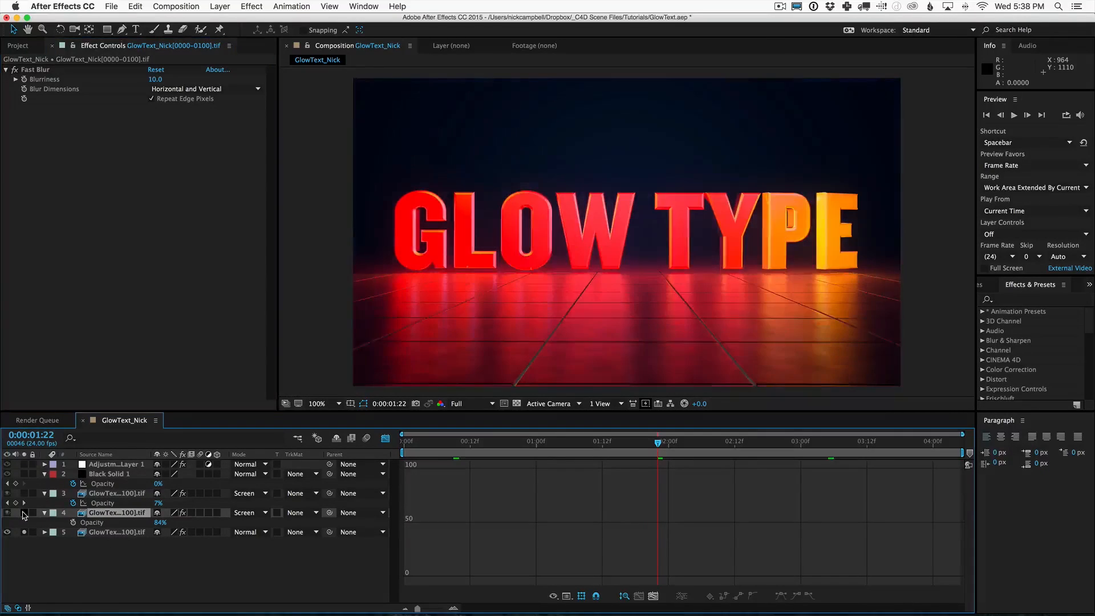
pyautogui.click(24, 513)
pyautogui.click(24, 493)
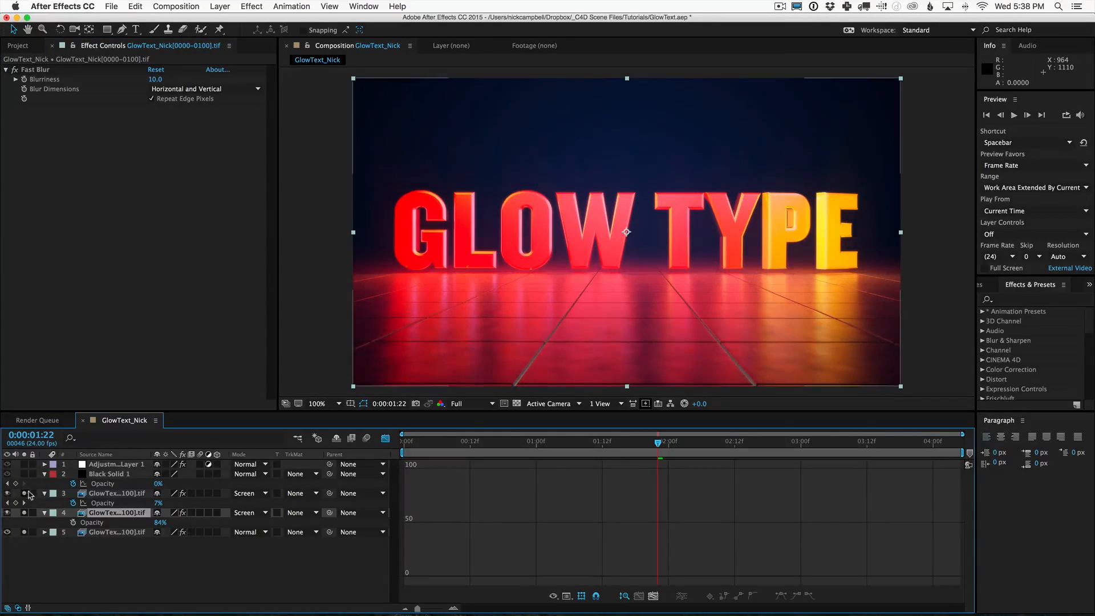
pyautogui.click(105, 494)
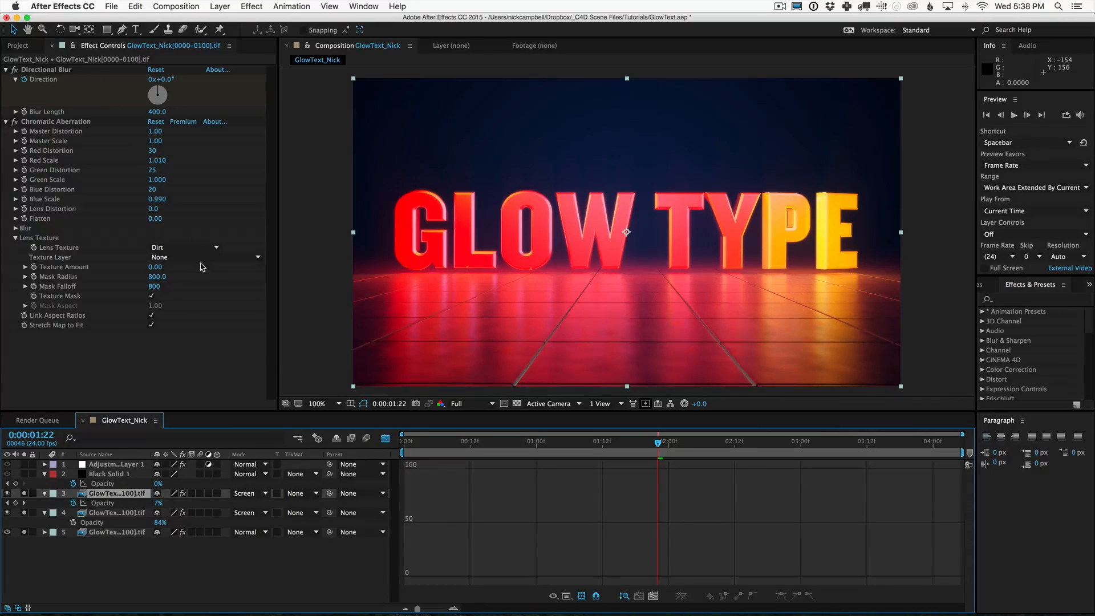
# Try a different Directional Blur direction on layer 3 at 0:00:00:16, and undo the change.
pyautogui.moveTo(158, 504)
pyautogui.mouseDown()
pyautogui.moveTo(227, 501)
pyautogui.moveTo(155, 507)
pyautogui.mouseUp()
pyautogui.moveTo(536, 446); pyautogui.dragTo(494, 447)
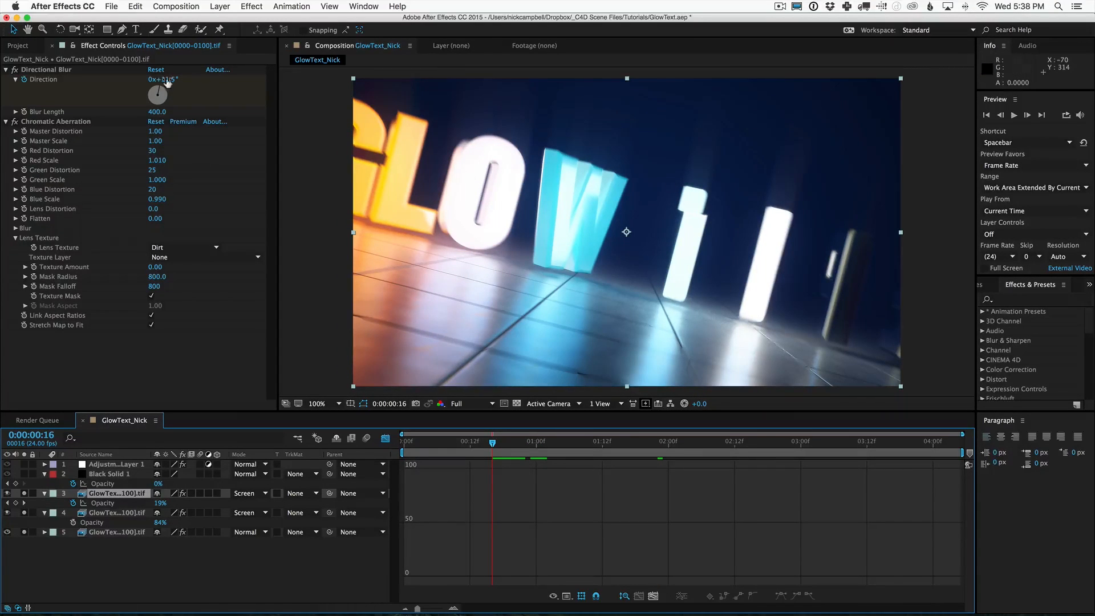
pyautogui.moveTo(160, 91); pyautogui.dragTo(187, 81)
pyautogui.press('super+z')
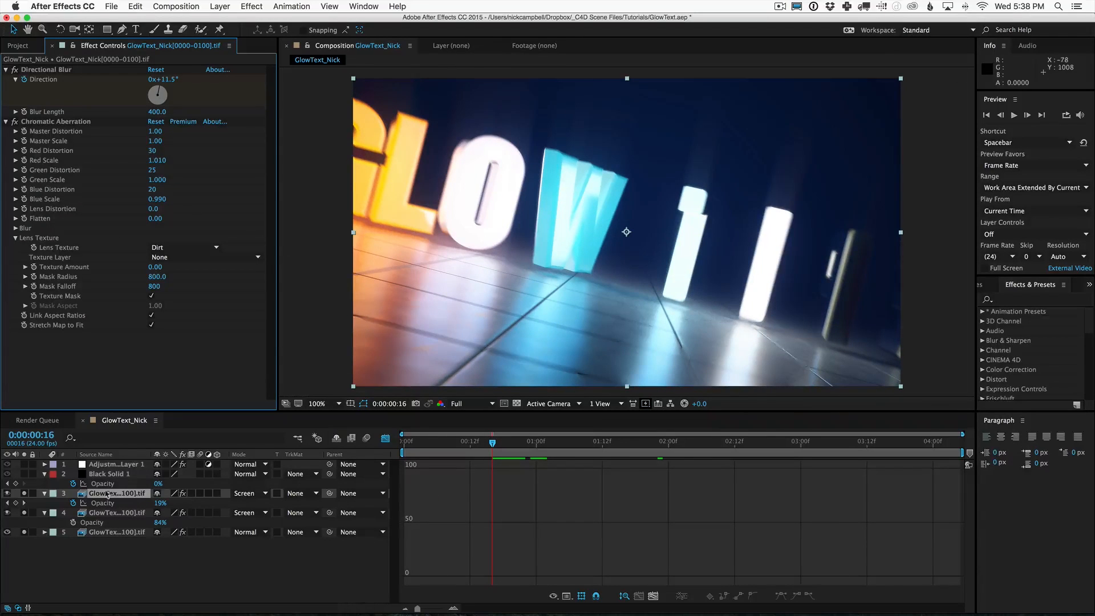
# Solo the Black Solid 1 layer too, and examine its opening fade and the shot up to 0:00:03:08.
pyautogui.click(24, 474)
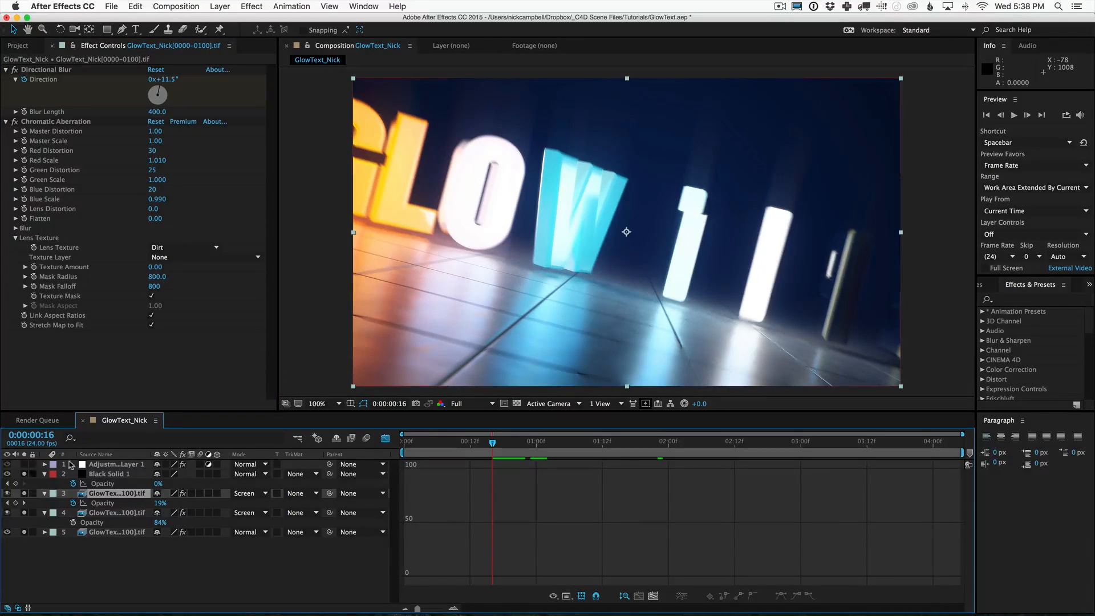
pyautogui.moveTo(446, 445); pyautogui.dragTo(398, 448)
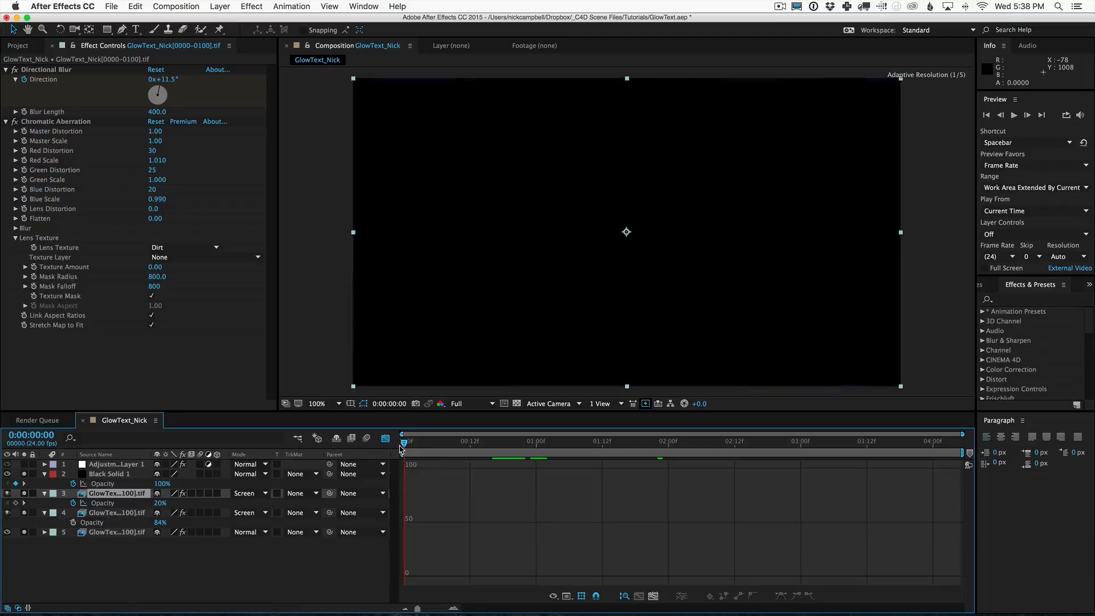
pyautogui.moveTo(401, 449); pyautogui.dragTo(465, 447)
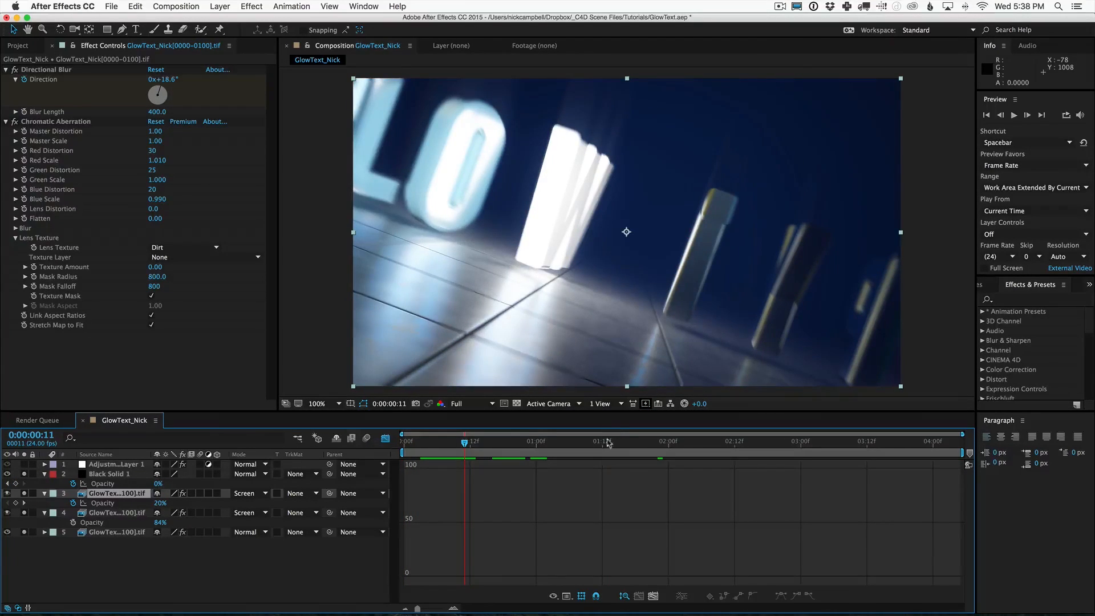
pyautogui.moveTo(608, 440); pyautogui.dragTo(845, 443)
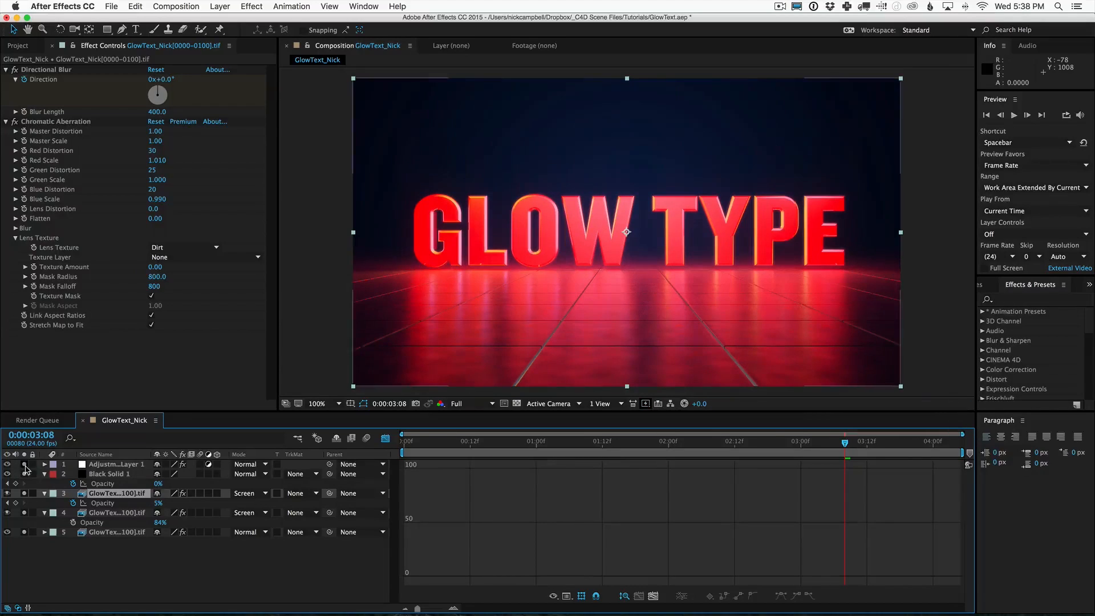
# Select Adjustment Layer 1, compare the image with Curves on and off, and collapse its Curves and Hue/Saturation effects.
pyautogui.click(96, 465)
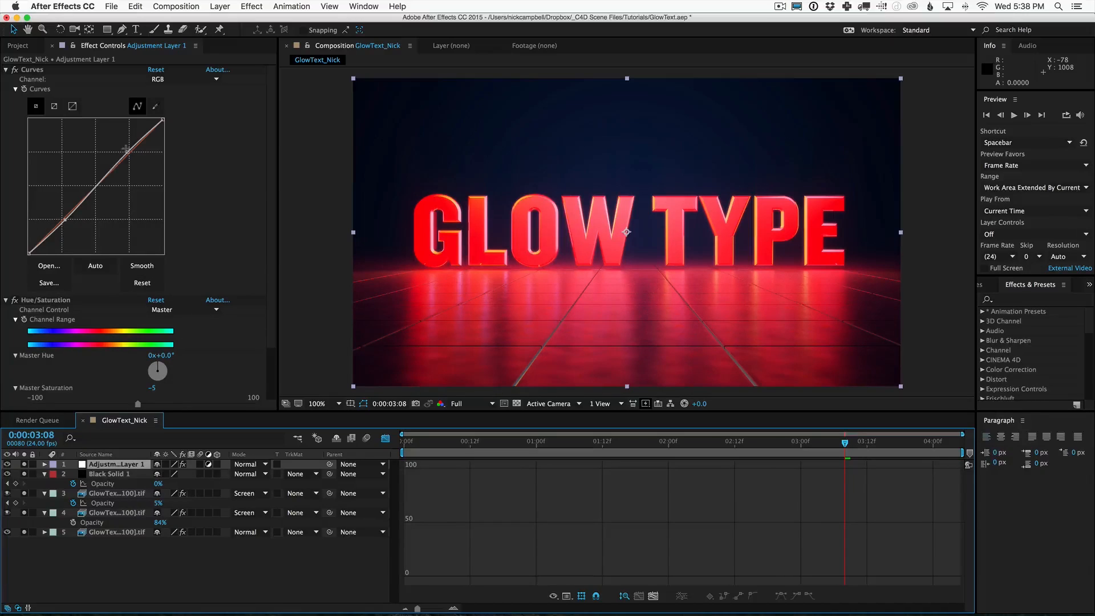
pyautogui.click(15, 71)
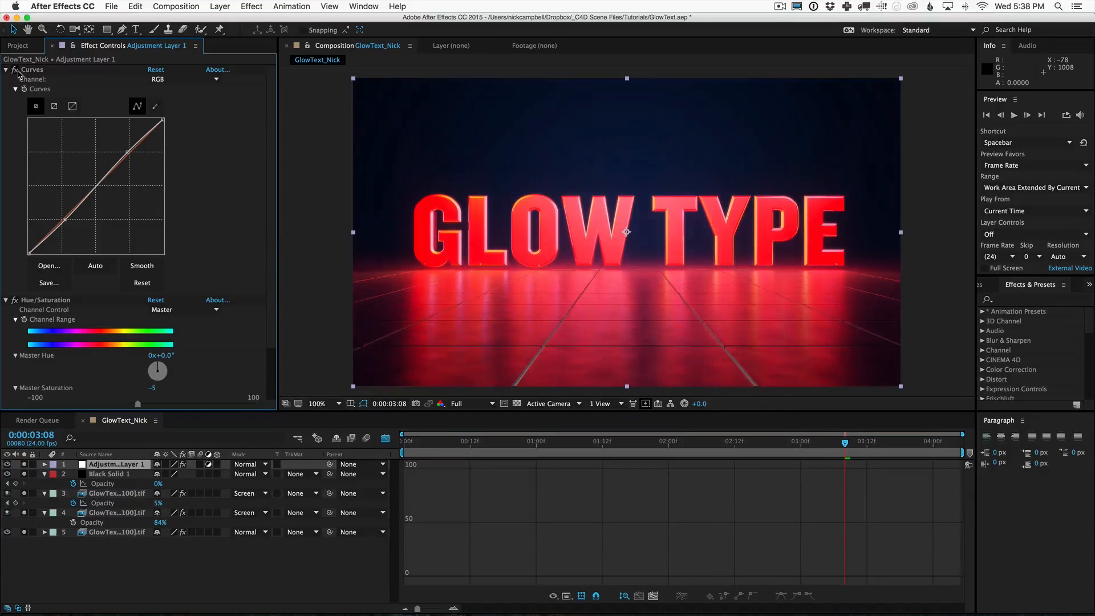
pyautogui.click(21, 71)
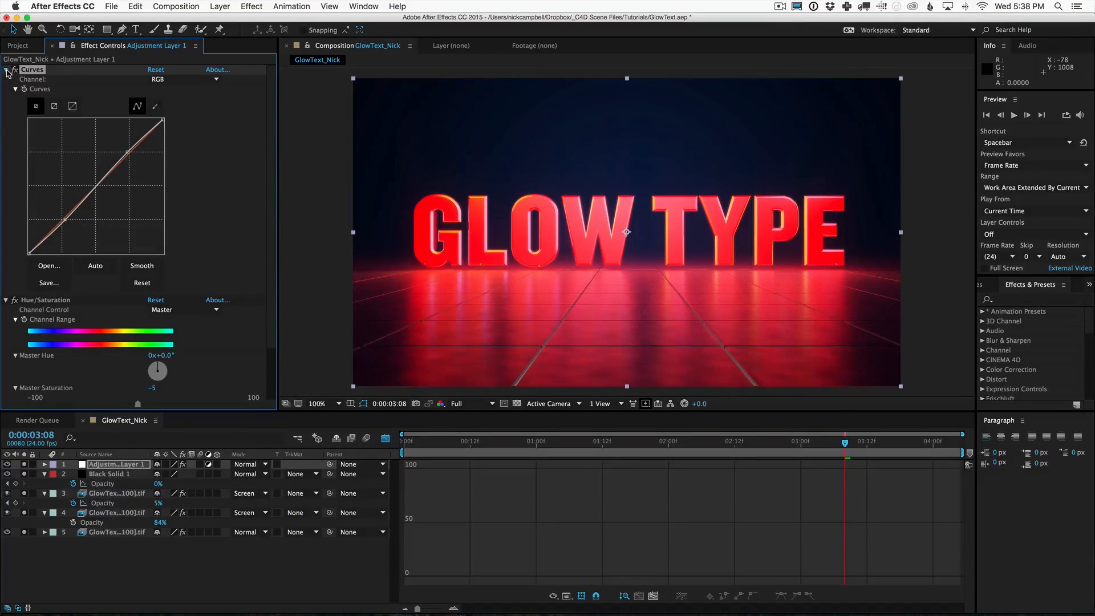
pyautogui.click(6, 70)
pyautogui.click(7, 79)
# Unsolo all layers and compare the full composite with Adjustment Layer 1 hidden and shown.
pyautogui.click(15, 451)
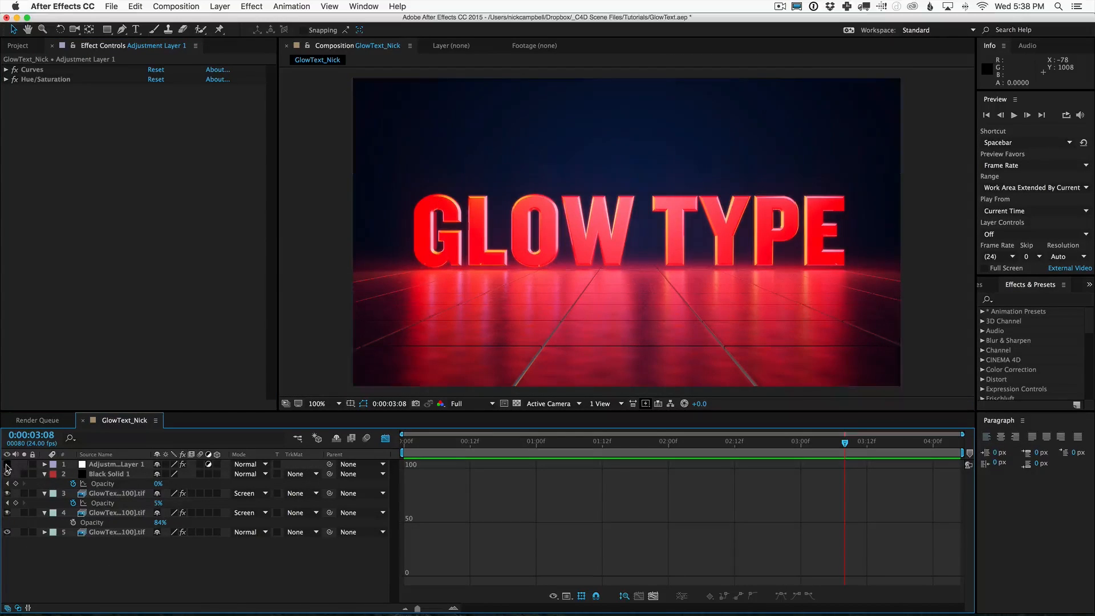
pyautogui.click(7, 465)
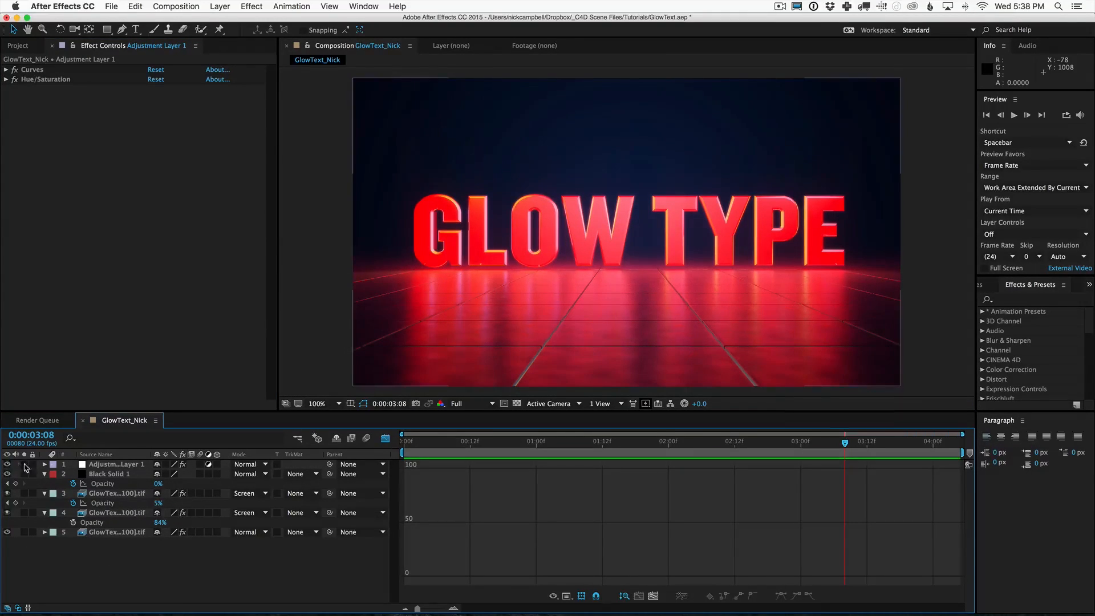
pyautogui.click(97, 465)
# Try a stronger Curves contrast on Adjustment Layer 1 with darker shadows and a lifted black point, and undo it.
pyautogui.click(6, 70)
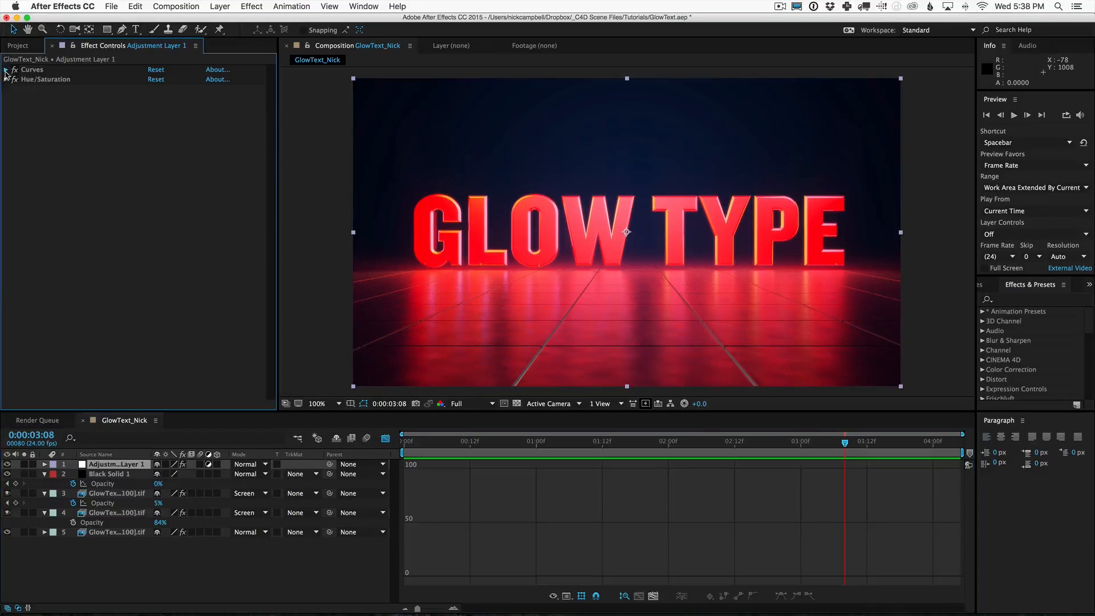
pyautogui.moveTo(126, 150)
pyautogui.mouseDown()
pyautogui.moveTo(109, 141)
pyautogui.moveTo(128, 153)
pyautogui.mouseUp()
pyautogui.moveTo(64, 221); pyautogui.dragTo(22, 244)
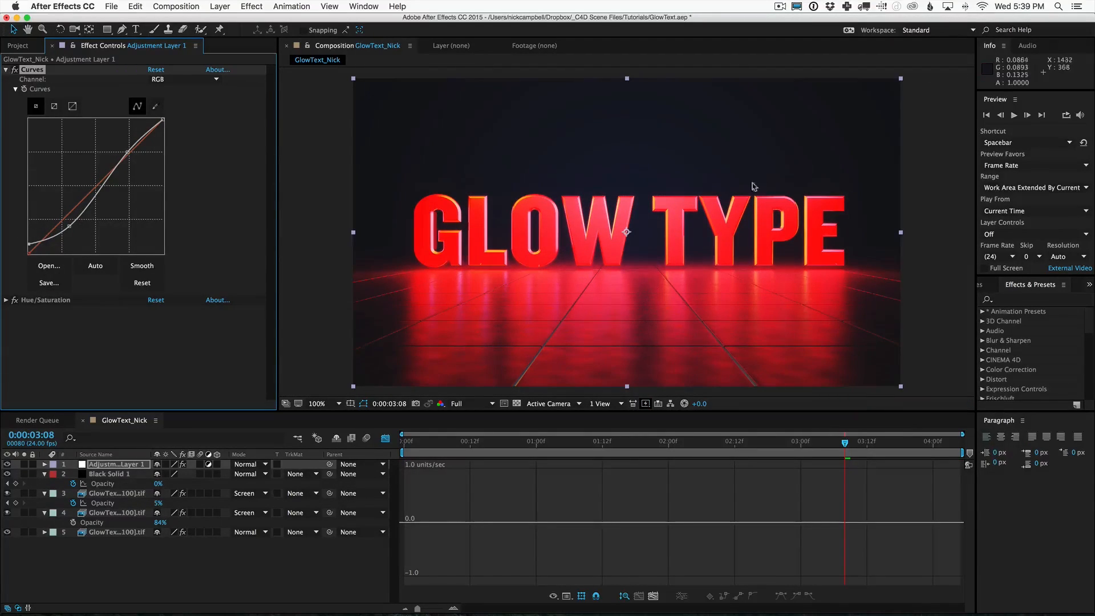
pyautogui.press('super+z')
pyautogui.press('super+z')
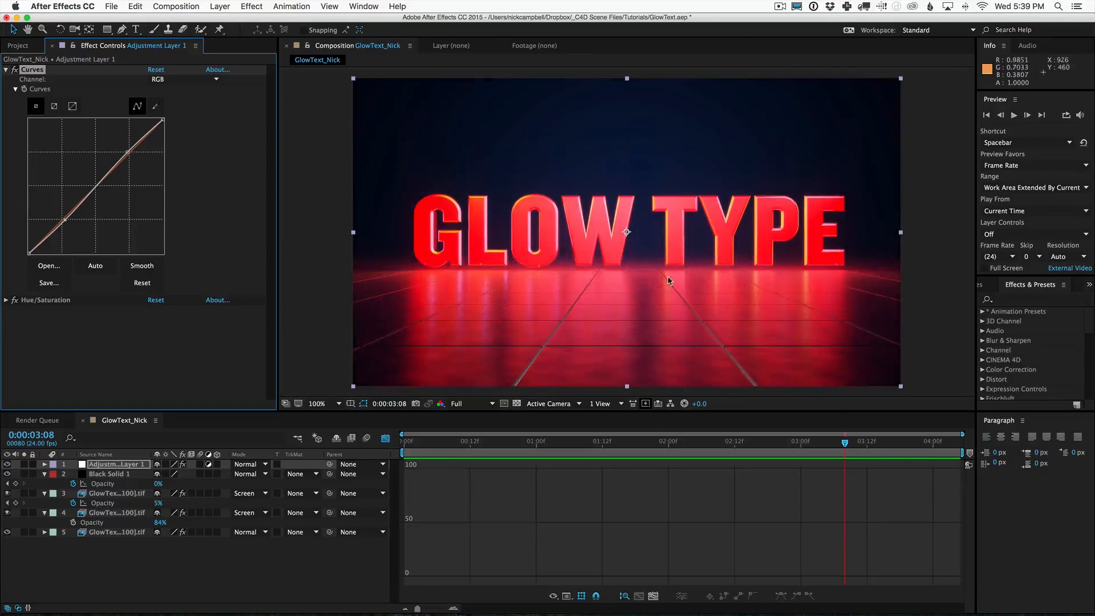